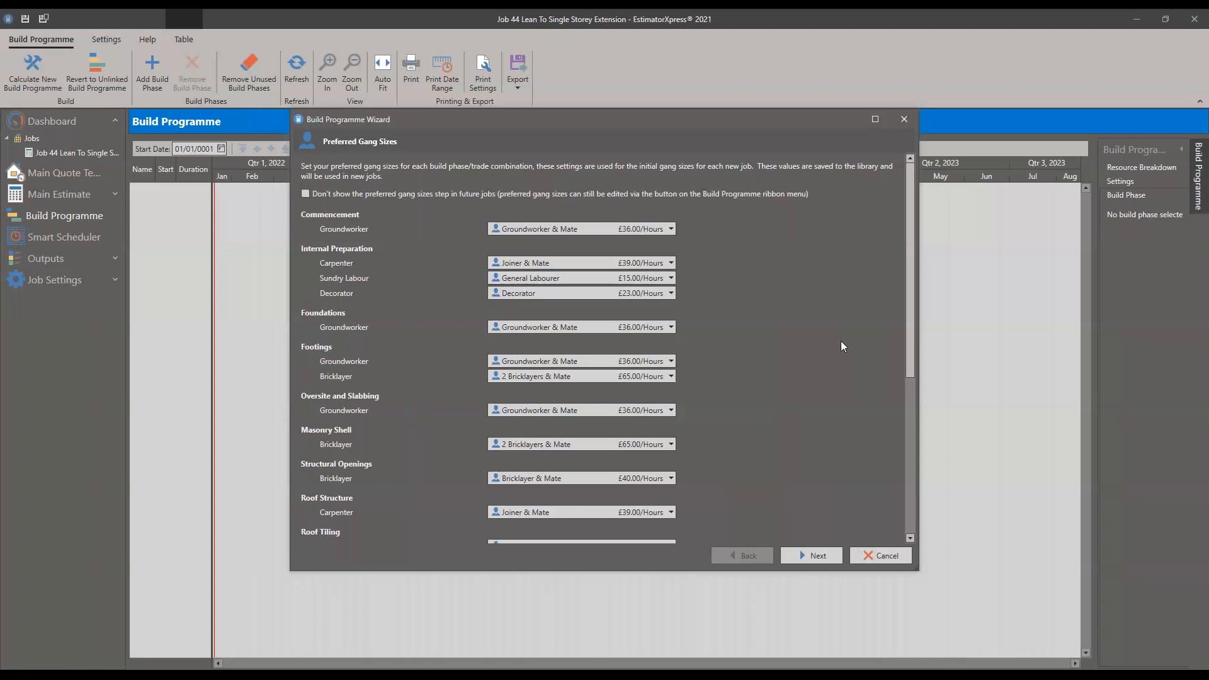
- Review the preferred gang sizes for all build phases and accept them to continue to the build phase settings
{"action": "scroll", "coordinate": [826, 323], "scroll_direction": "down", "scroll_amount": 1}
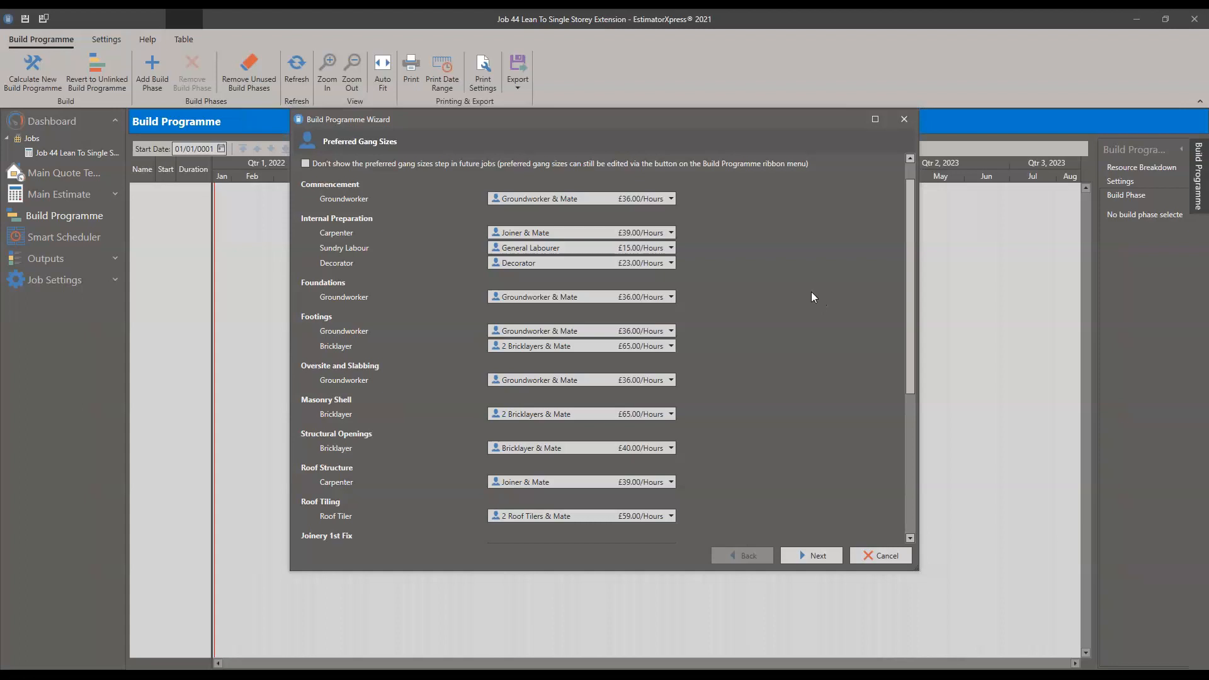
{"action": "scroll", "coordinate": [808, 286], "scroll_direction": "down", "scroll_amount": 8}
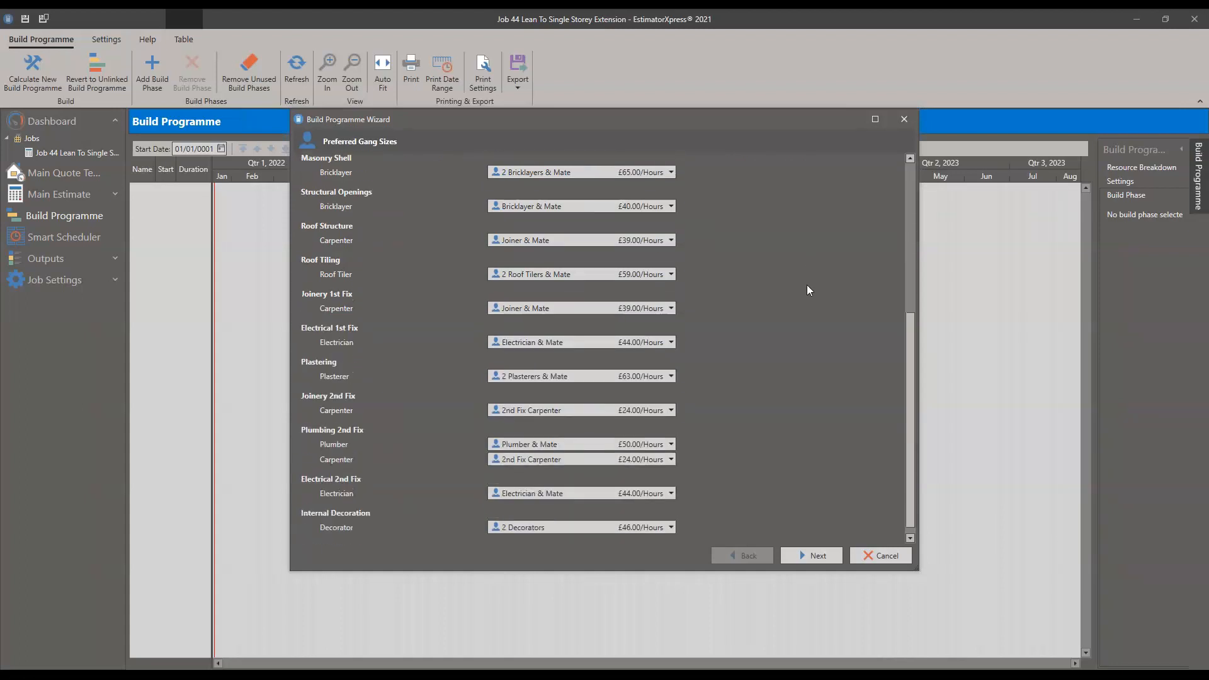
{"action": "scroll", "coordinate": [807, 286], "scroll_direction": "down", "scroll_amount": 1}
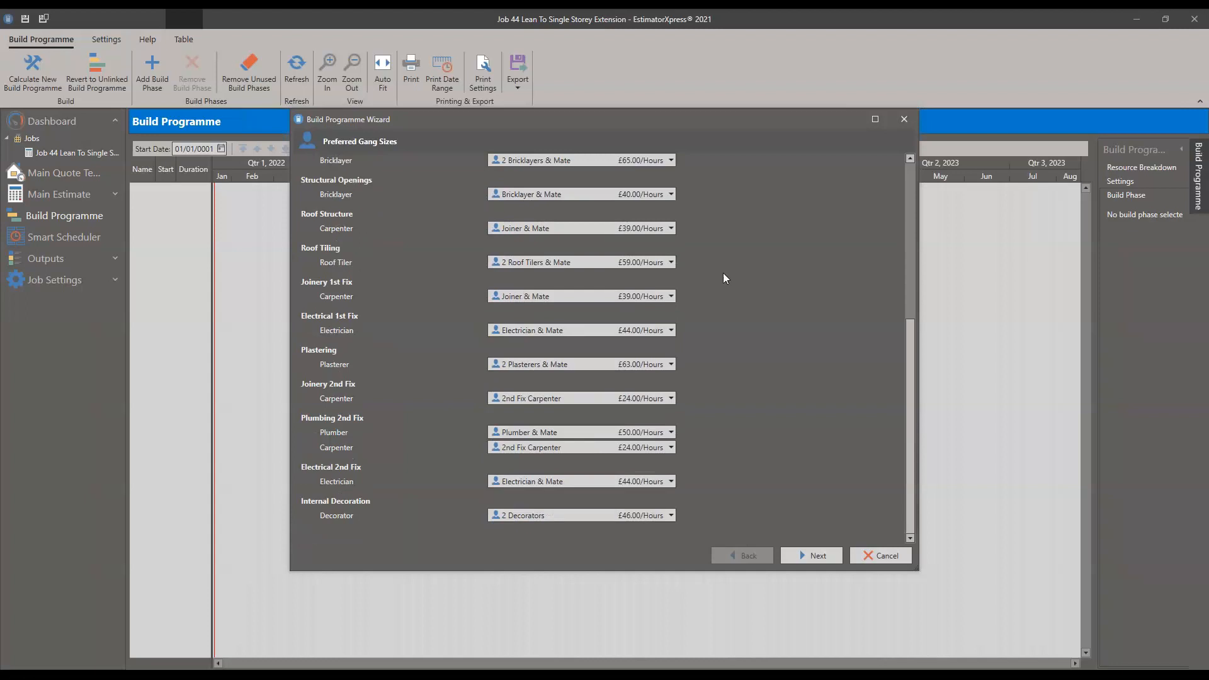
{"action": "left_click", "coordinate": [811, 556]}
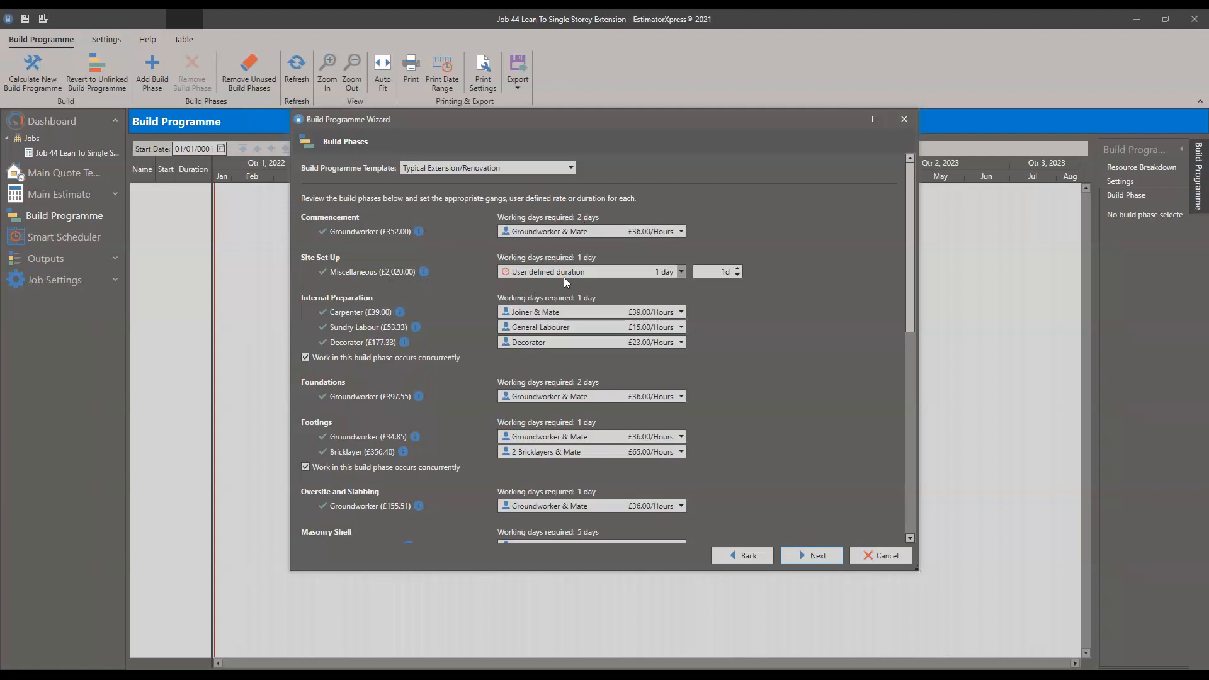
- Set the Site Set Up duration to 2 days and review the gangs and concurrent-work options of the remaining build phases
{"action": "left_click", "coordinate": [737, 269]}
{"action": "scroll", "coordinate": [712, 293], "scroll_direction": "down", "scroll_amount": 5}
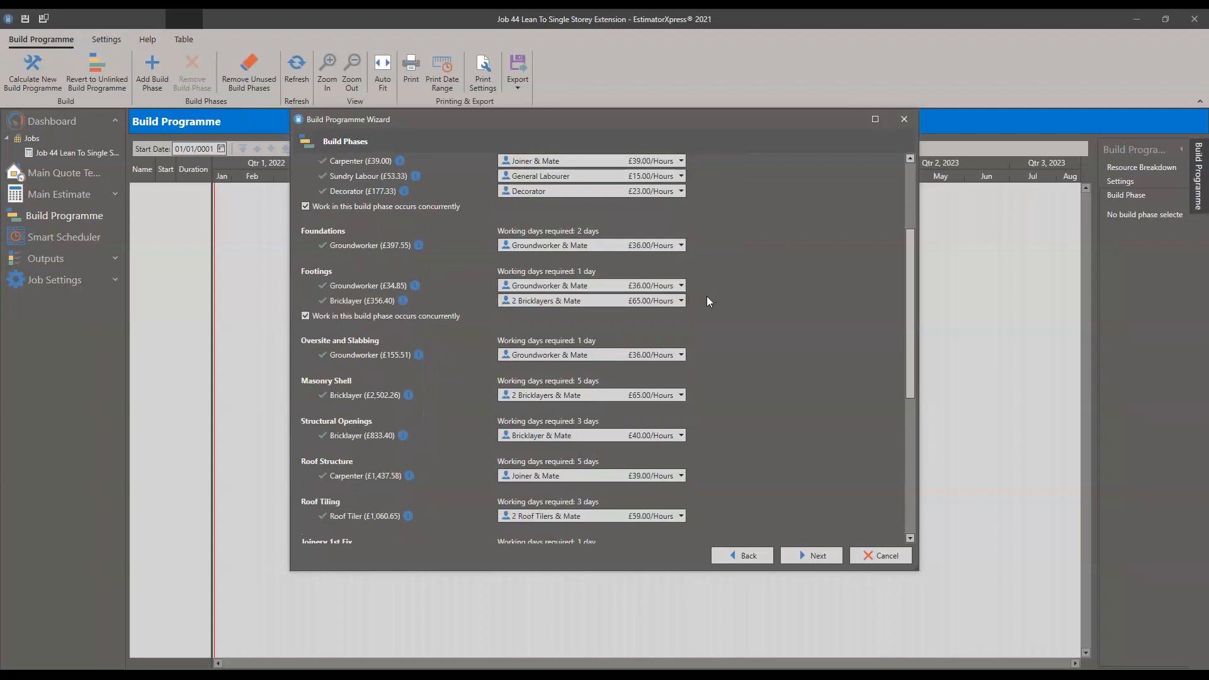
{"action": "scroll", "coordinate": [706, 298], "scroll_direction": "down", "scroll_amount": 2}
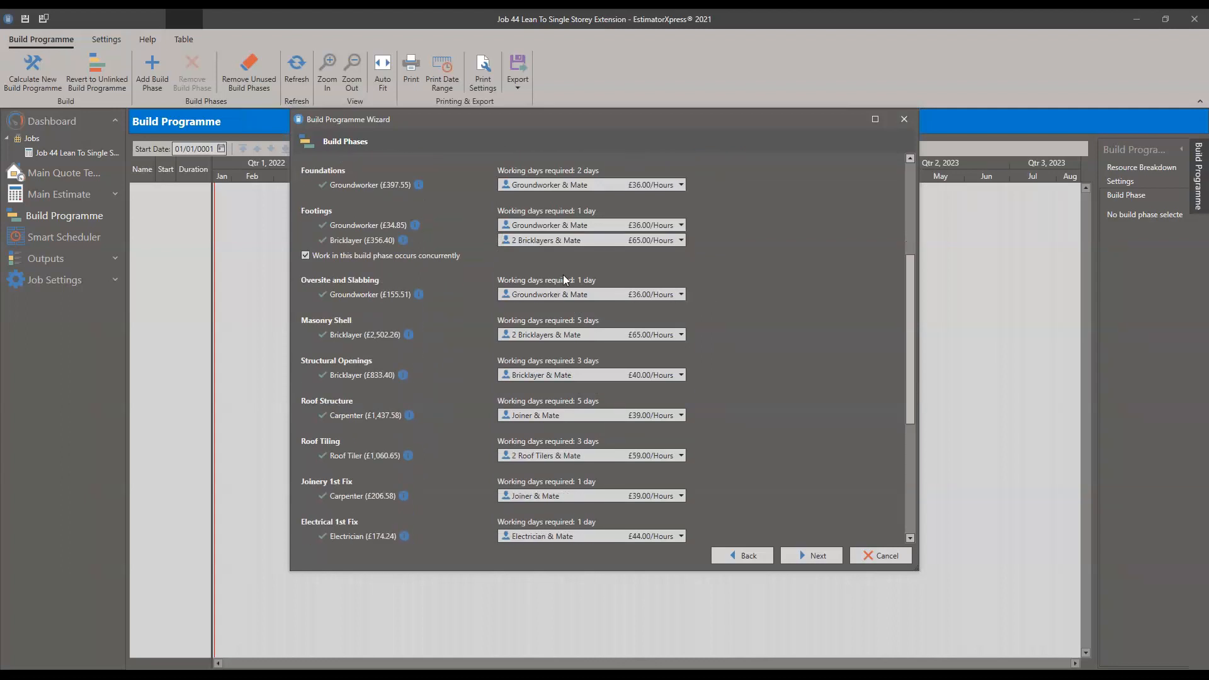
{"action": "scroll", "coordinate": [578, 218], "scroll_direction": "down", "scroll_amount": 5}
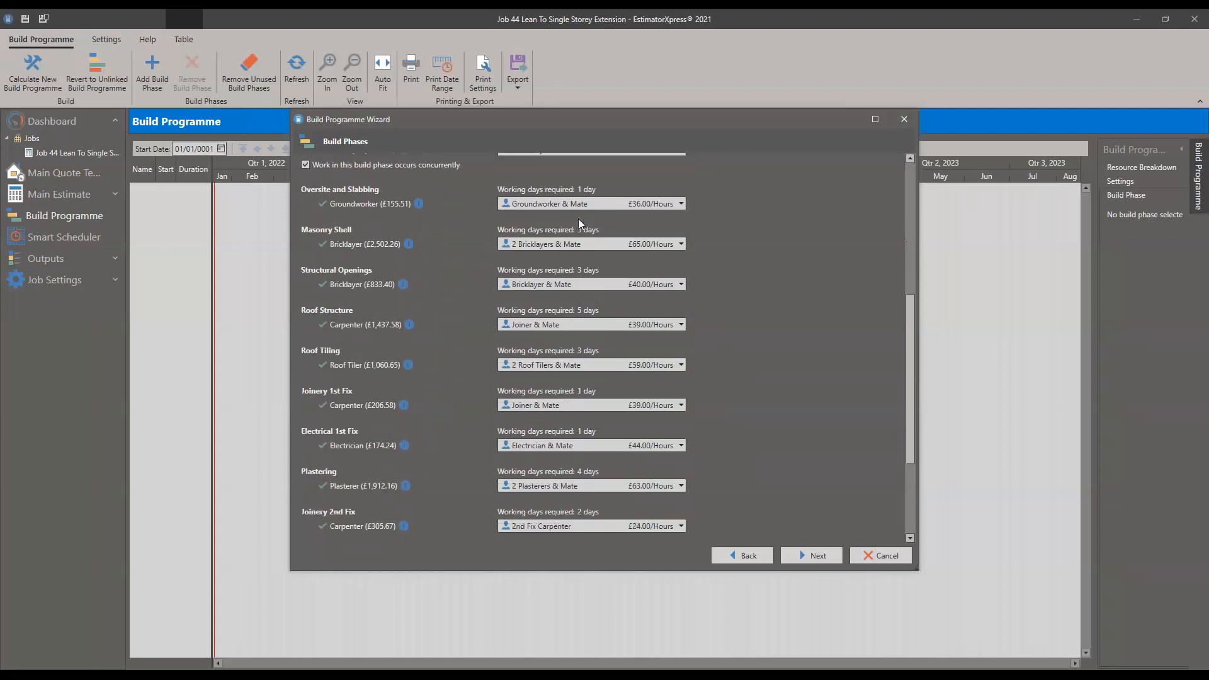
{"action": "scroll", "coordinate": [579, 224], "scroll_direction": "down", "scroll_amount": 3}
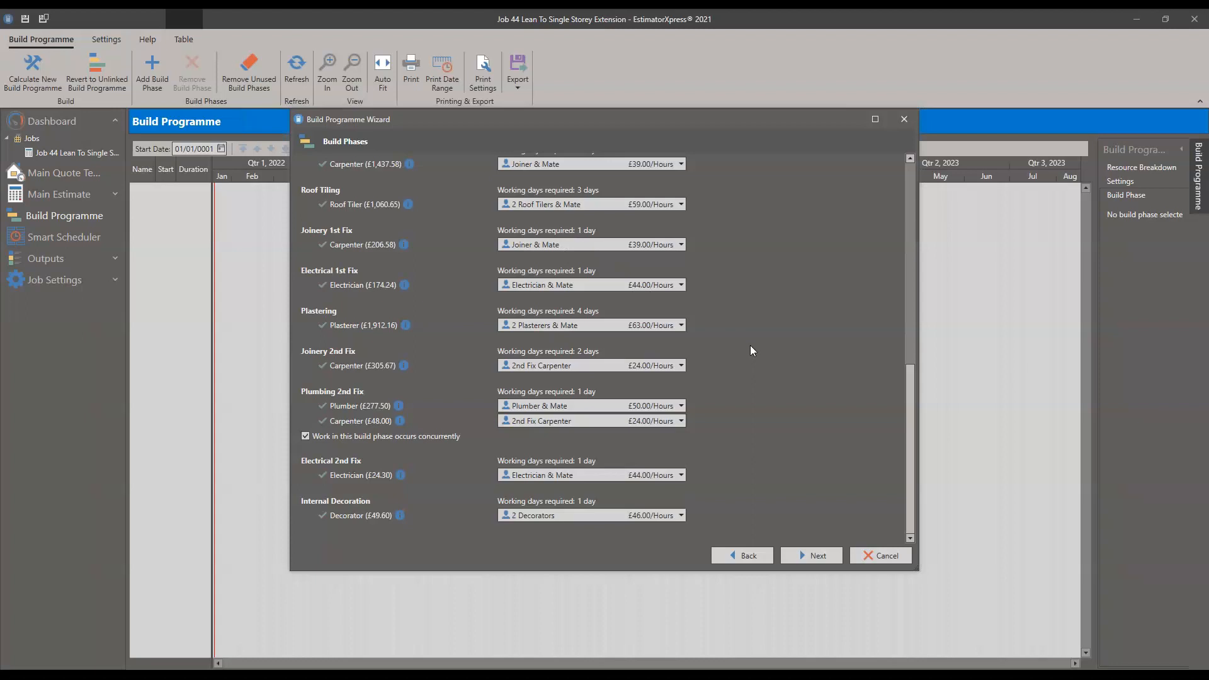
{"action": "left_click", "coordinate": [305, 435]}
{"action": "scroll", "coordinate": [464, 309], "scroll_direction": "up", "scroll_amount": 5}
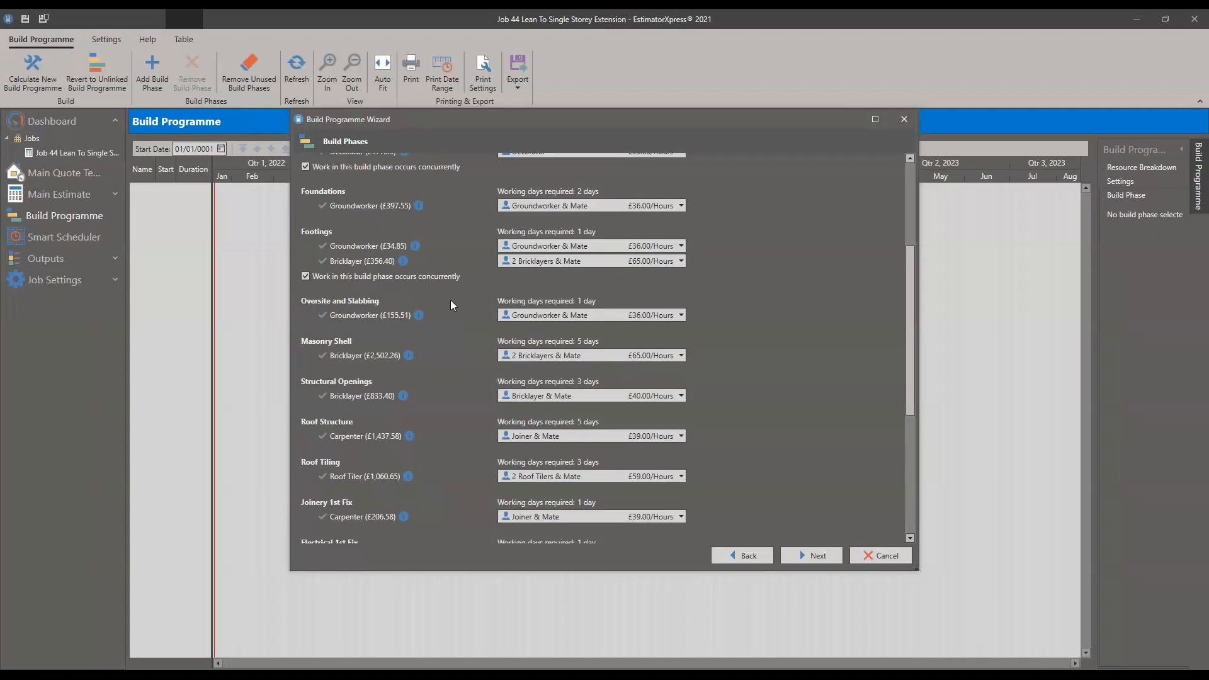
{"action": "scroll", "coordinate": [451, 300], "scroll_direction": "down", "scroll_amount": 5}
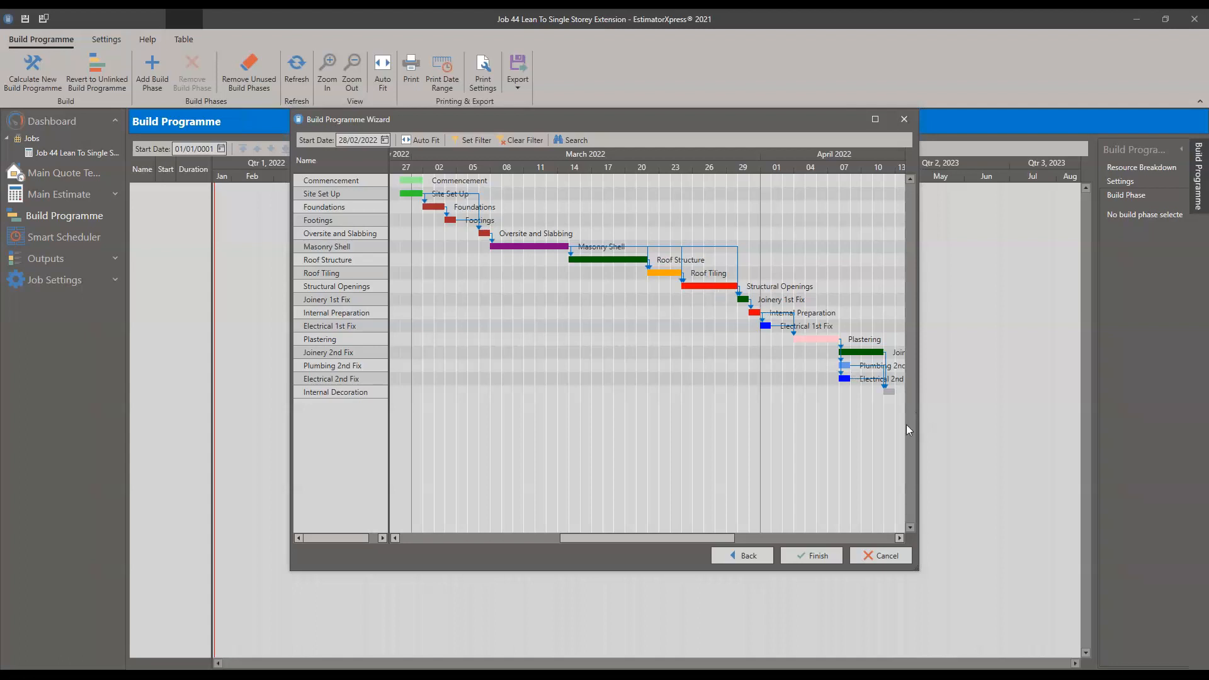
- Set the programme start date to 14/03/2022, fit the chart to view, and finish the wizard
{"action": "left_click", "coordinate": [385, 140]}
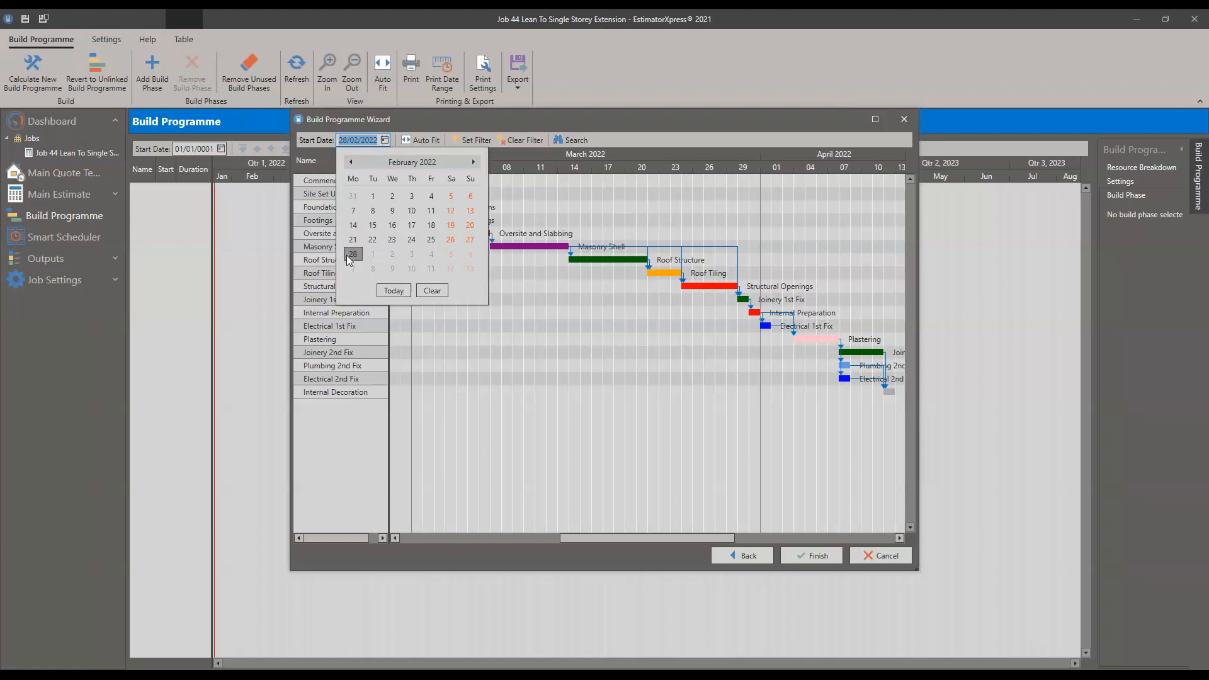
{"action": "left_click", "coordinate": [473, 162]}
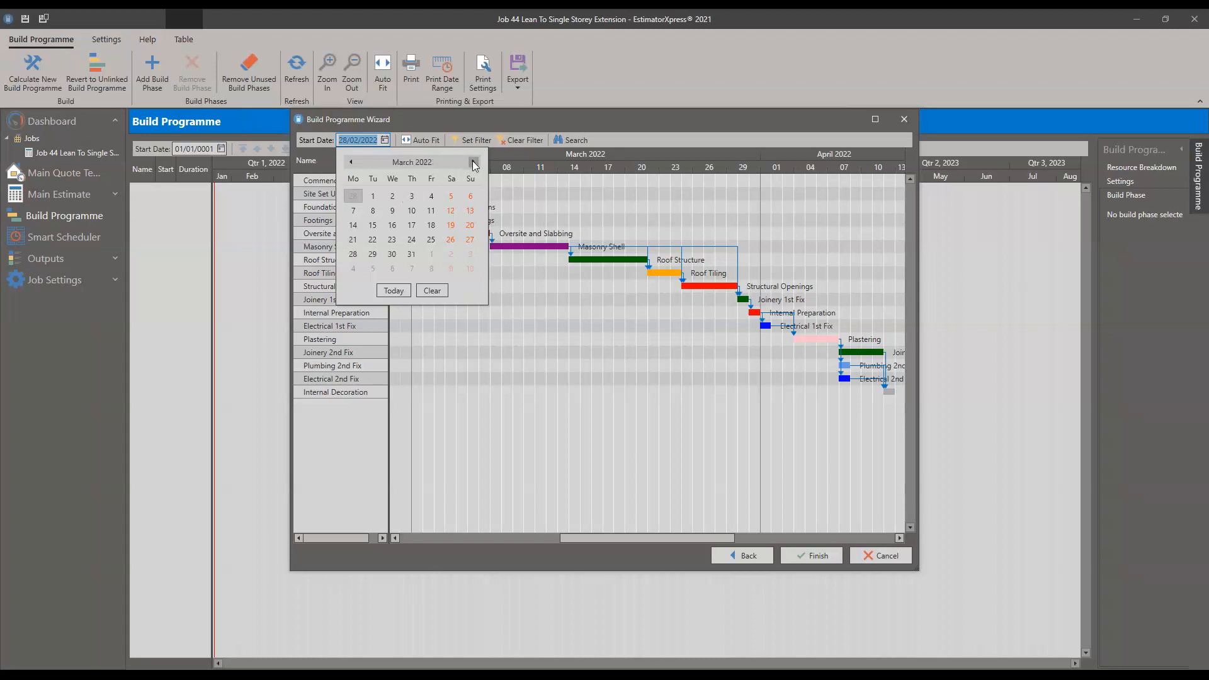
{"action": "left_click", "coordinate": [353, 225]}
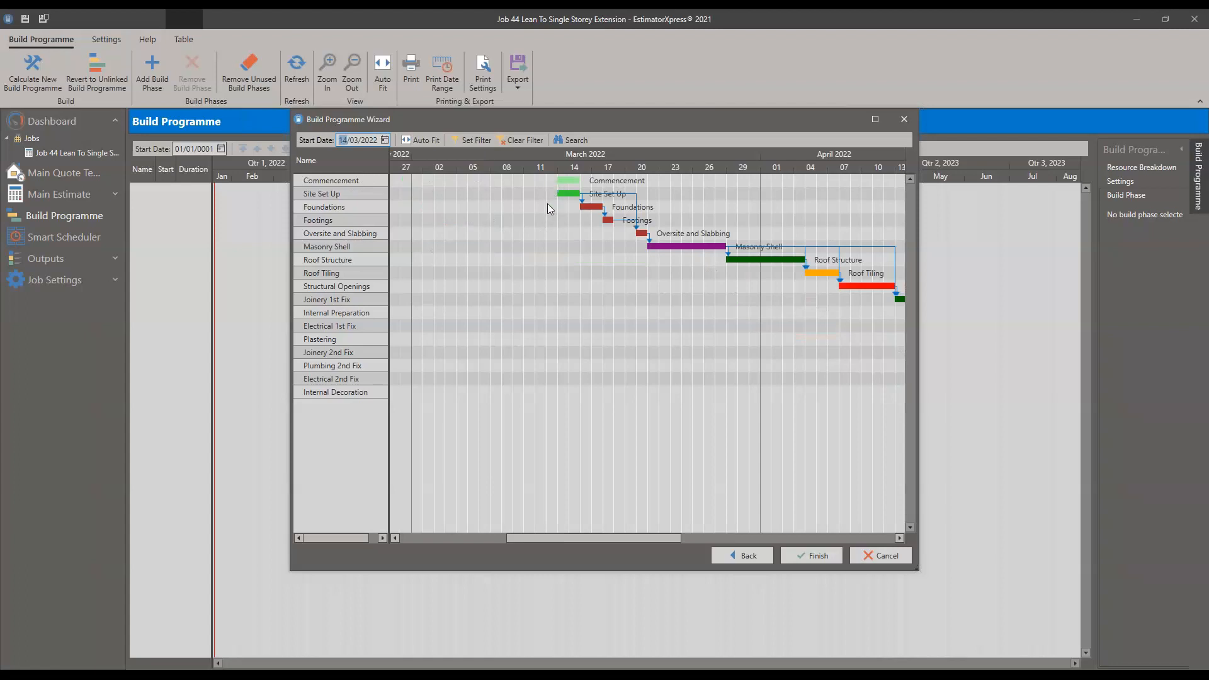
{"action": "left_click", "coordinate": [430, 141]}
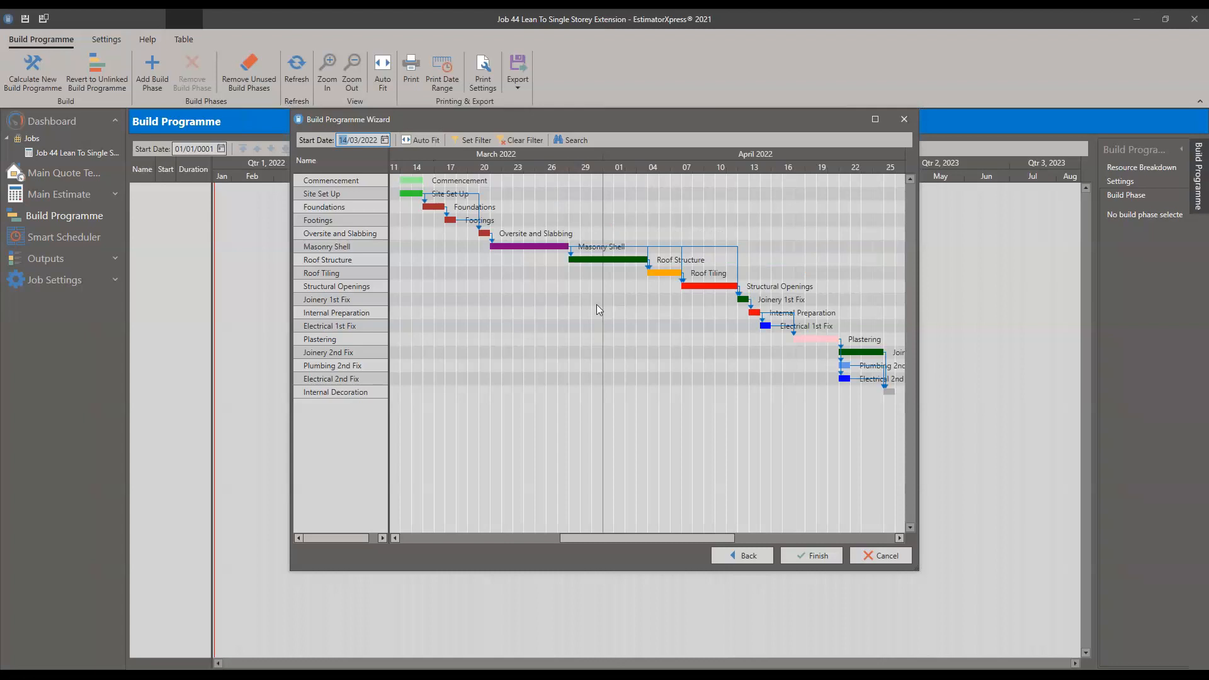
{"action": "left_click", "coordinate": [812, 555]}
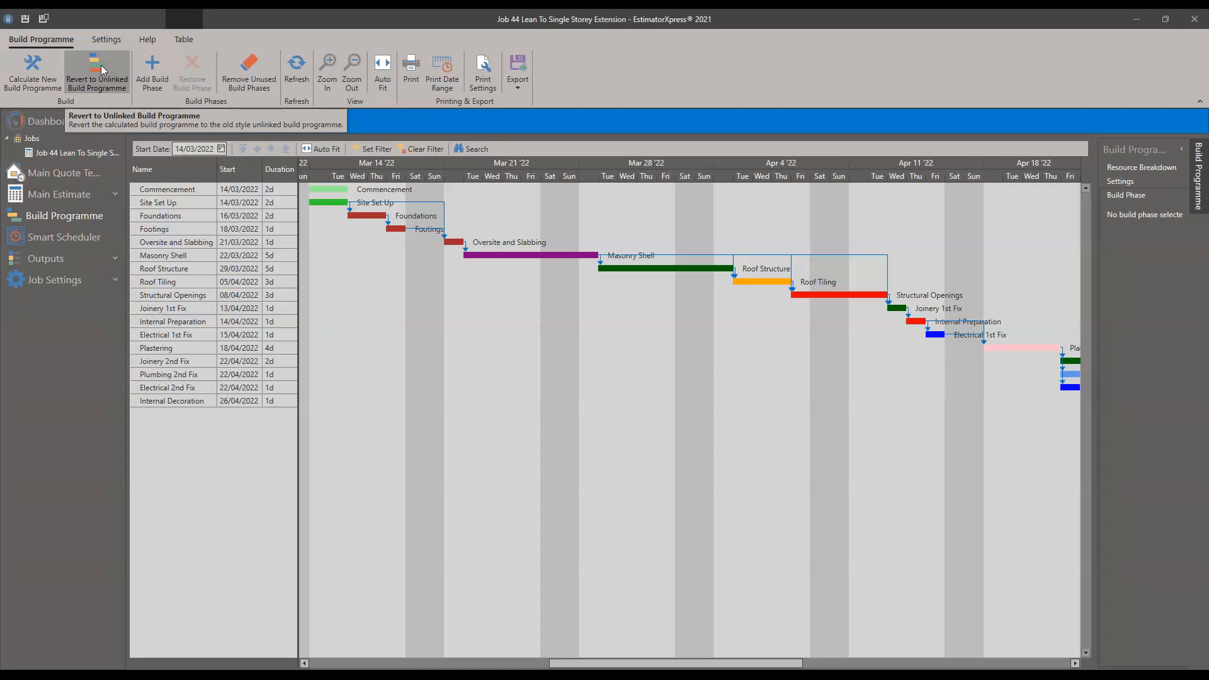
- Add the External Works 1 build phase to the build programme
{"action": "left_click", "coordinate": [160, 66]}
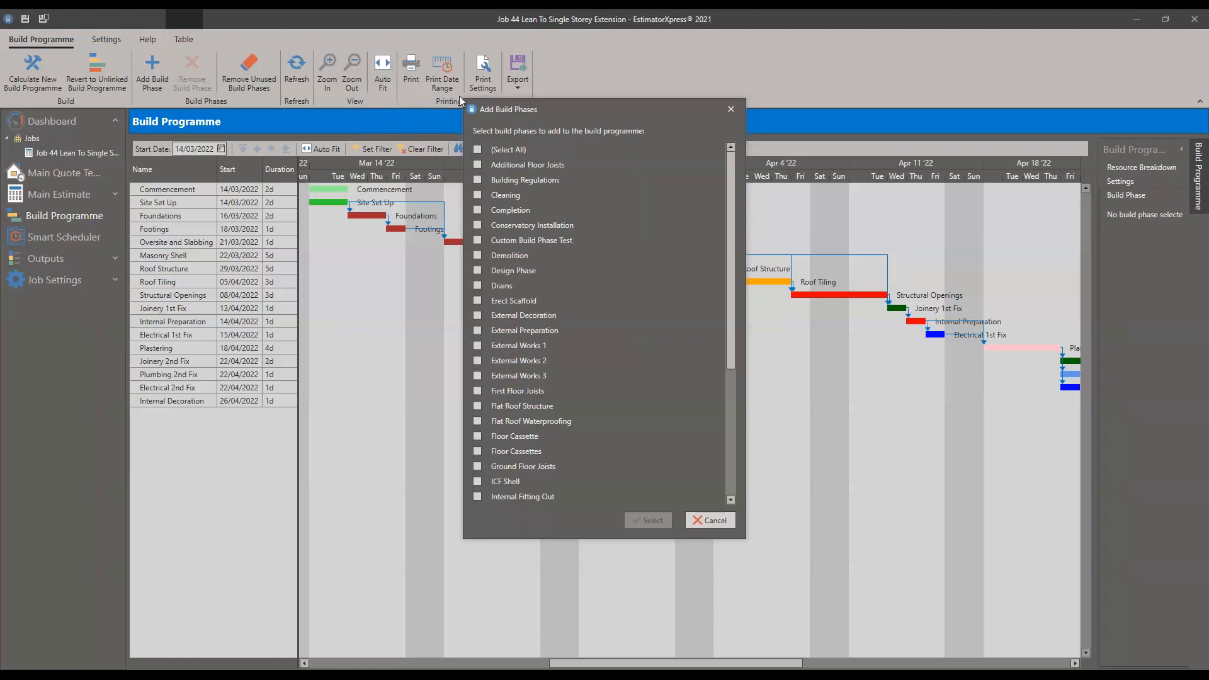
{"action": "left_click_drag", "start_coordinate": [522, 111], "coordinate": [512, 110]}
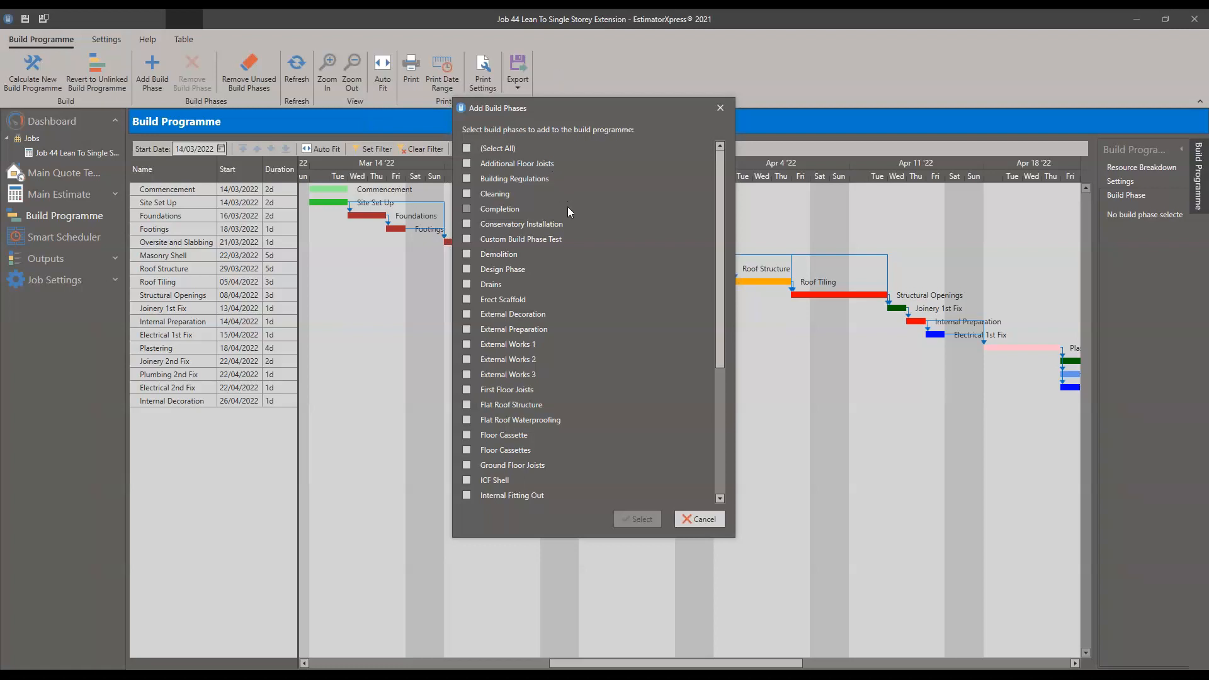
{"action": "scroll", "coordinate": [546, 241], "scroll_direction": "down", "scroll_amount": 5}
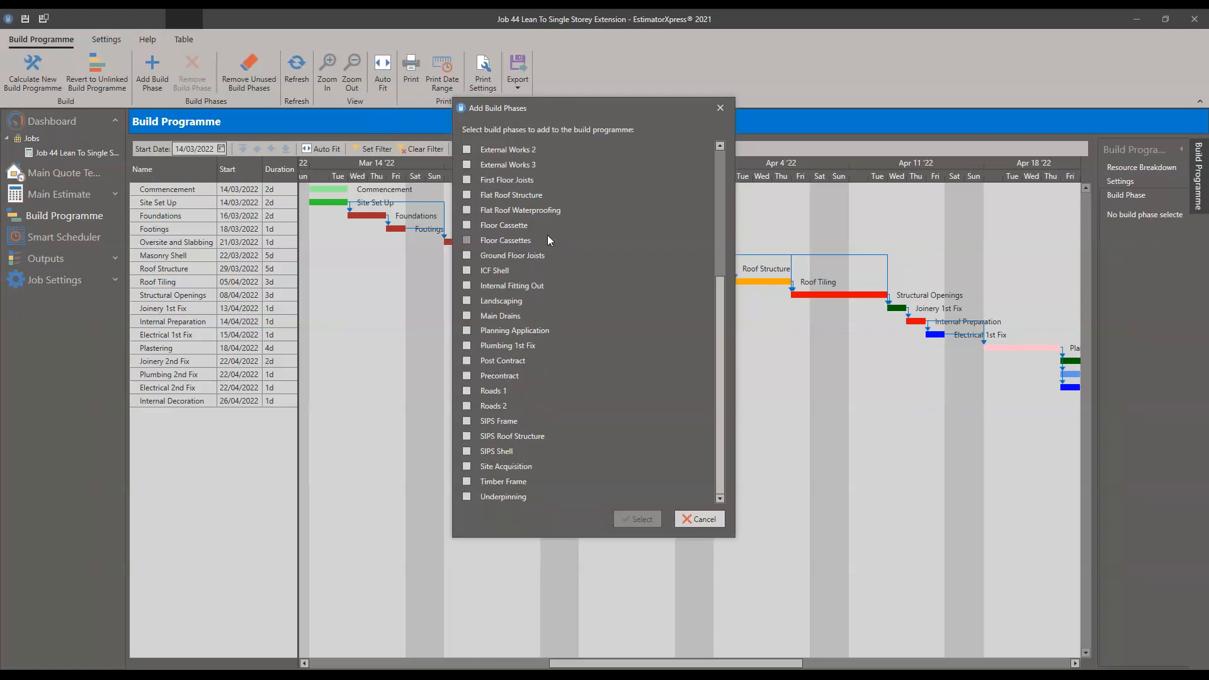
{"action": "scroll", "coordinate": [540, 230], "scroll_direction": "up", "scroll_amount": 3}
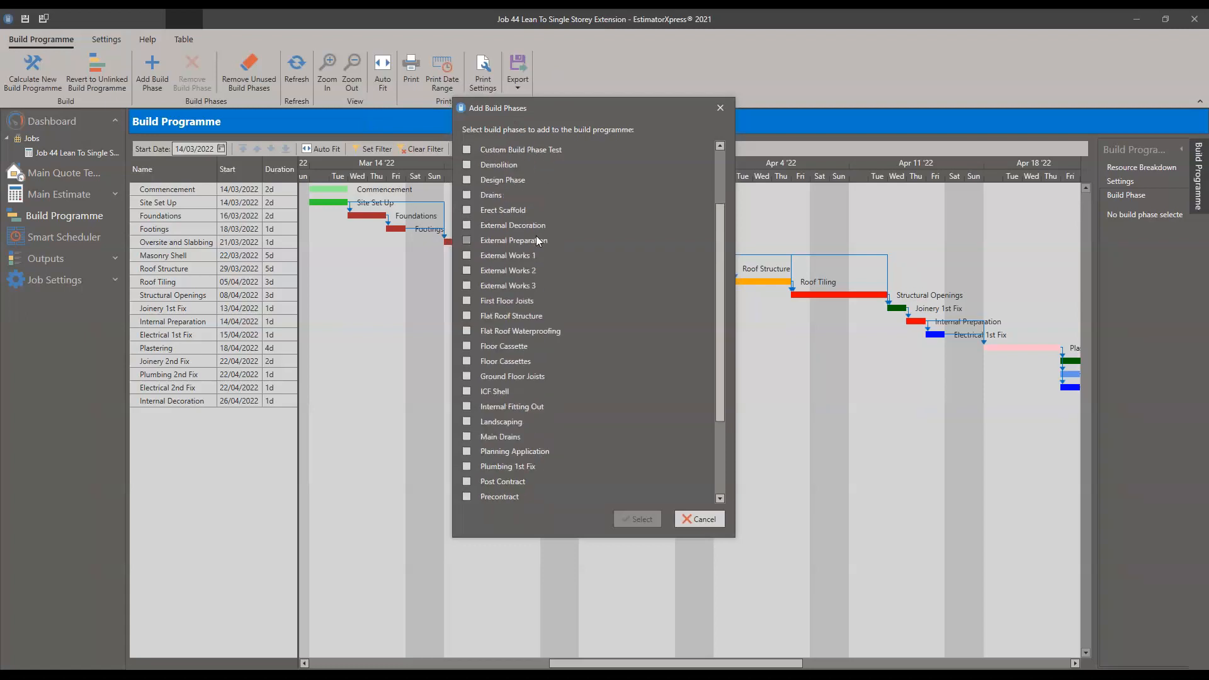
{"action": "scroll", "coordinate": [535, 208], "scroll_direction": "up", "scroll_amount": 2}
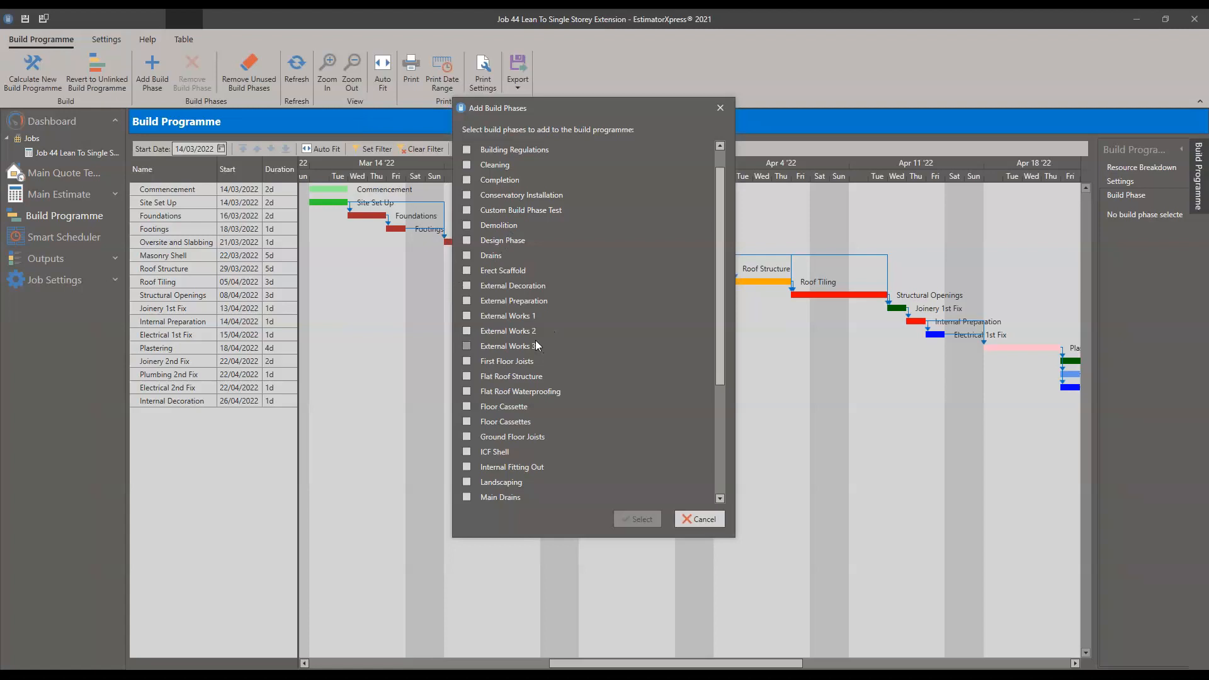
{"action": "left_click", "coordinate": [507, 320]}
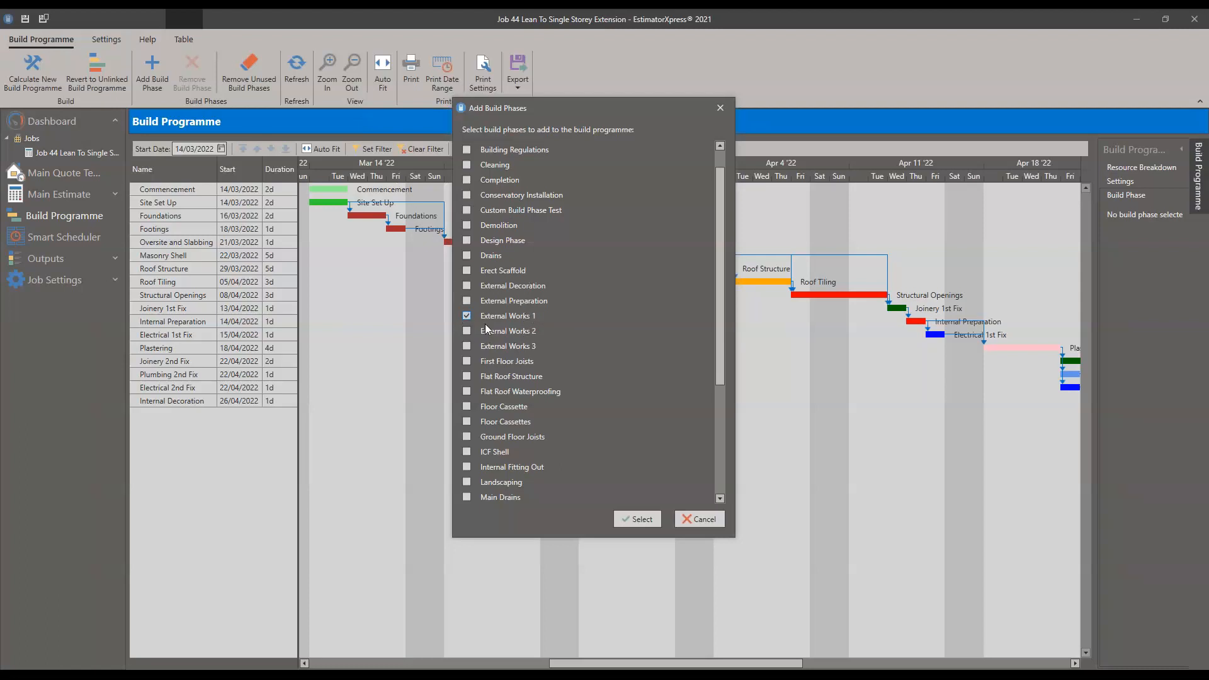
{"action": "left_click", "coordinate": [641, 520]}
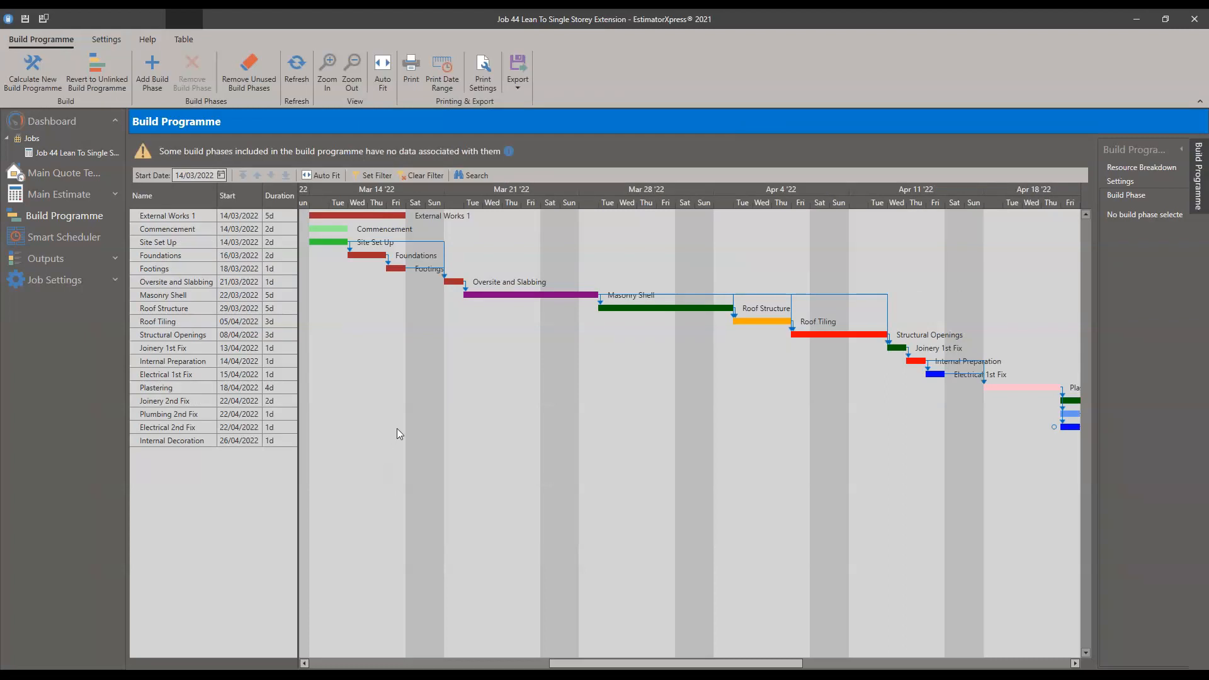
- Move the External Works 1 phase down the list to sit between Structural Openings and Joinery 1st Fix
{"action": "left_click", "coordinate": [190, 216]}
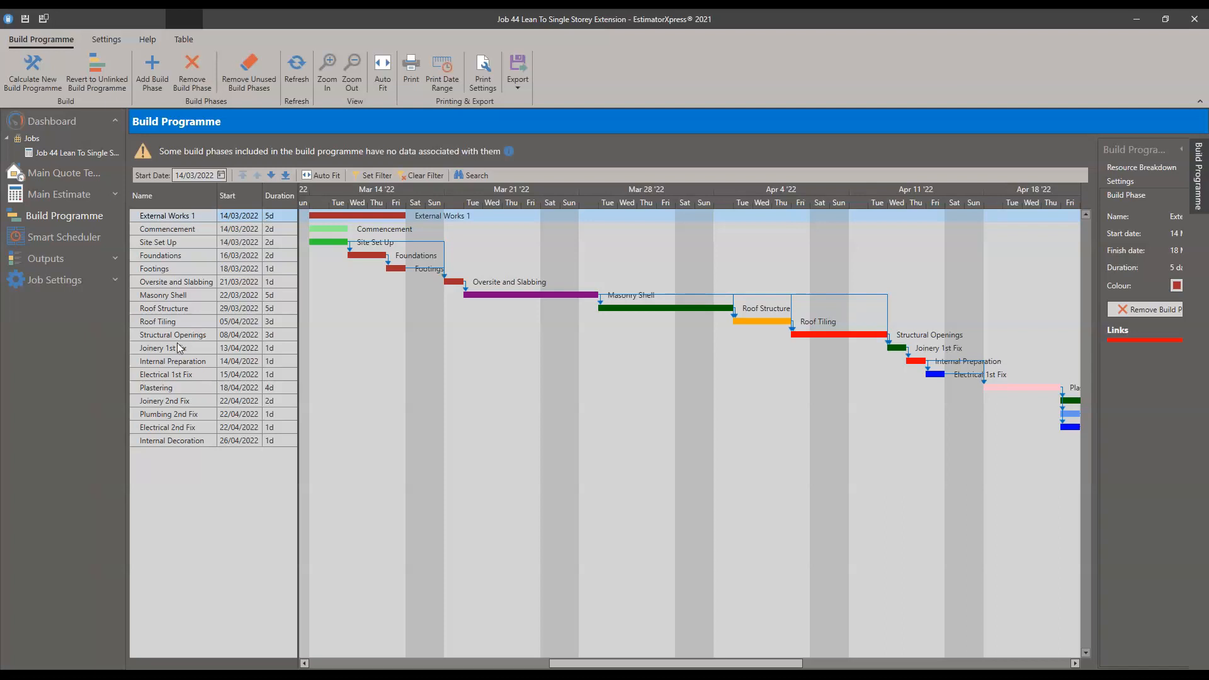
{"action": "left_click", "coordinate": [227, 216]}
{"action": "left_click", "coordinate": [207, 216]}
{"action": "left_click", "coordinate": [271, 175]}
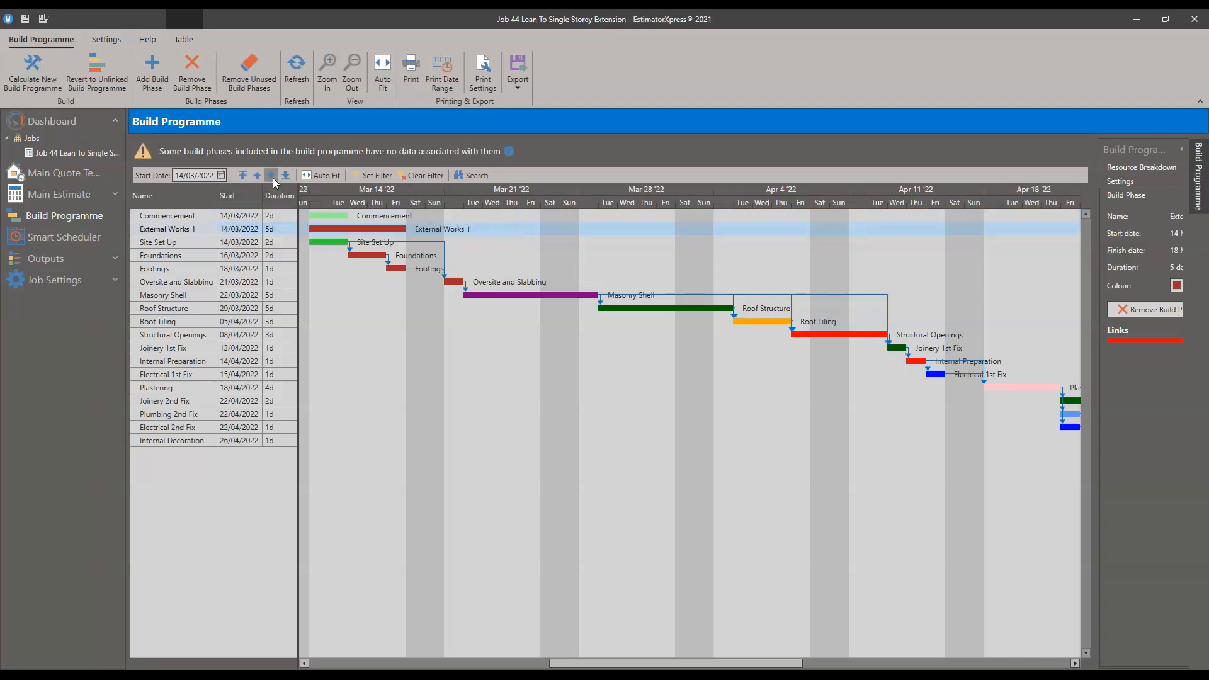
{"action": "left_click", "coordinate": [272, 176]}
{"action": "left_click", "coordinate": [273, 177]}
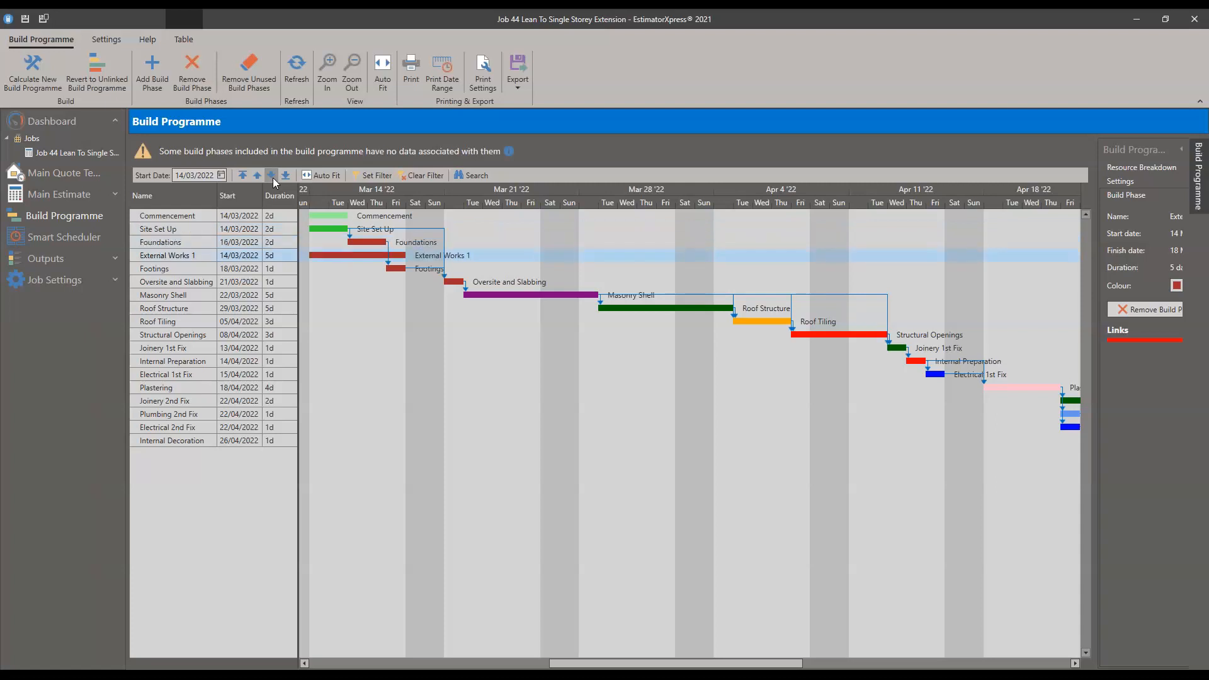
{"action": "left_click", "coordinate": [273, 177]}
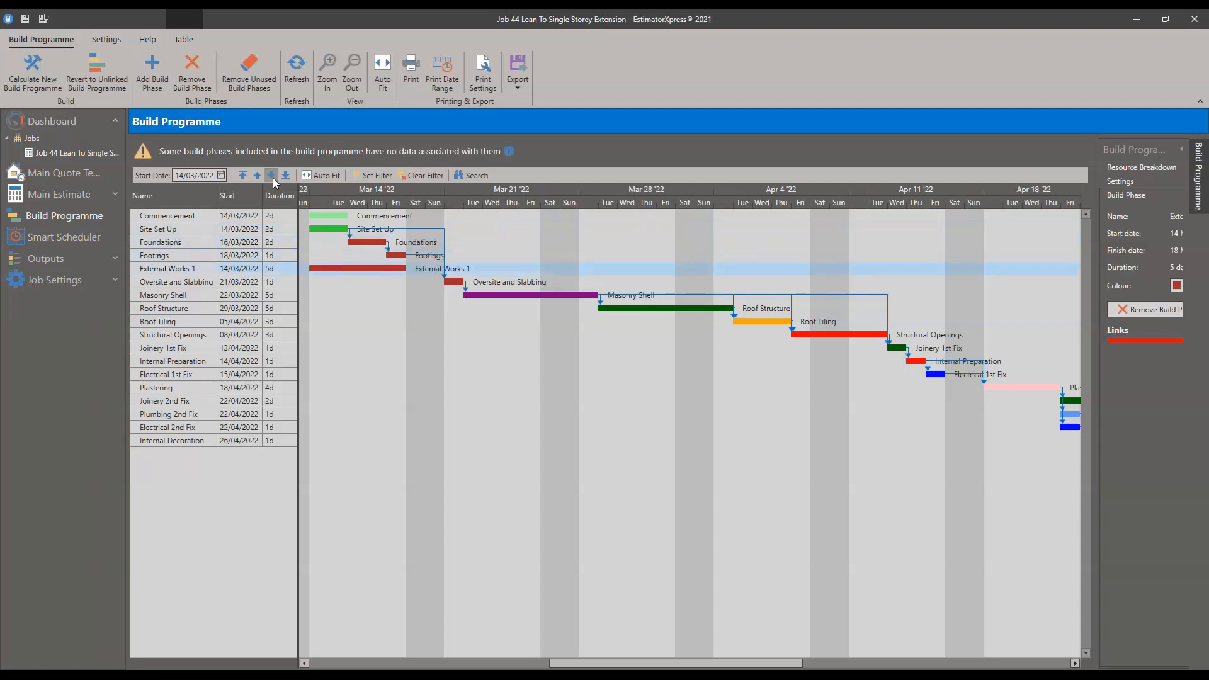
{"action": "left_click", "coordinate": [273, 178]}
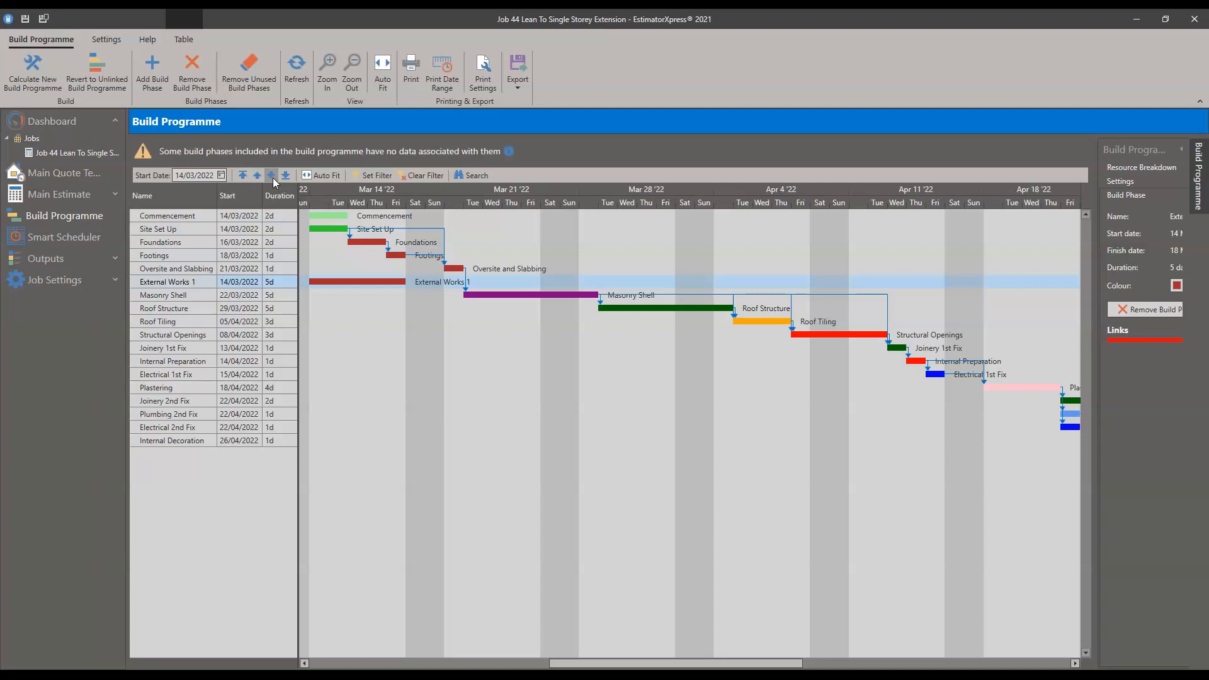
{"action": "left_click", "coordinate": [274, 177]}
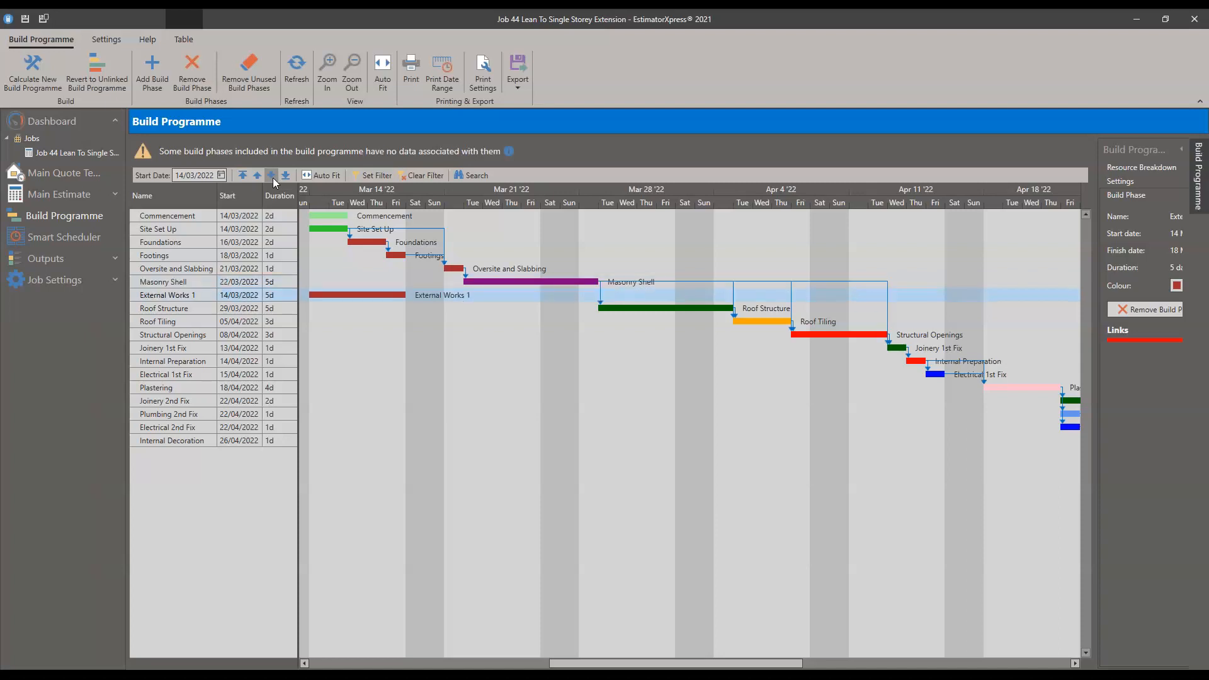
{"action": "left_click", "coordinate": [273, 178]}
{"action": "left_click", "coordinate": [273, 178]}
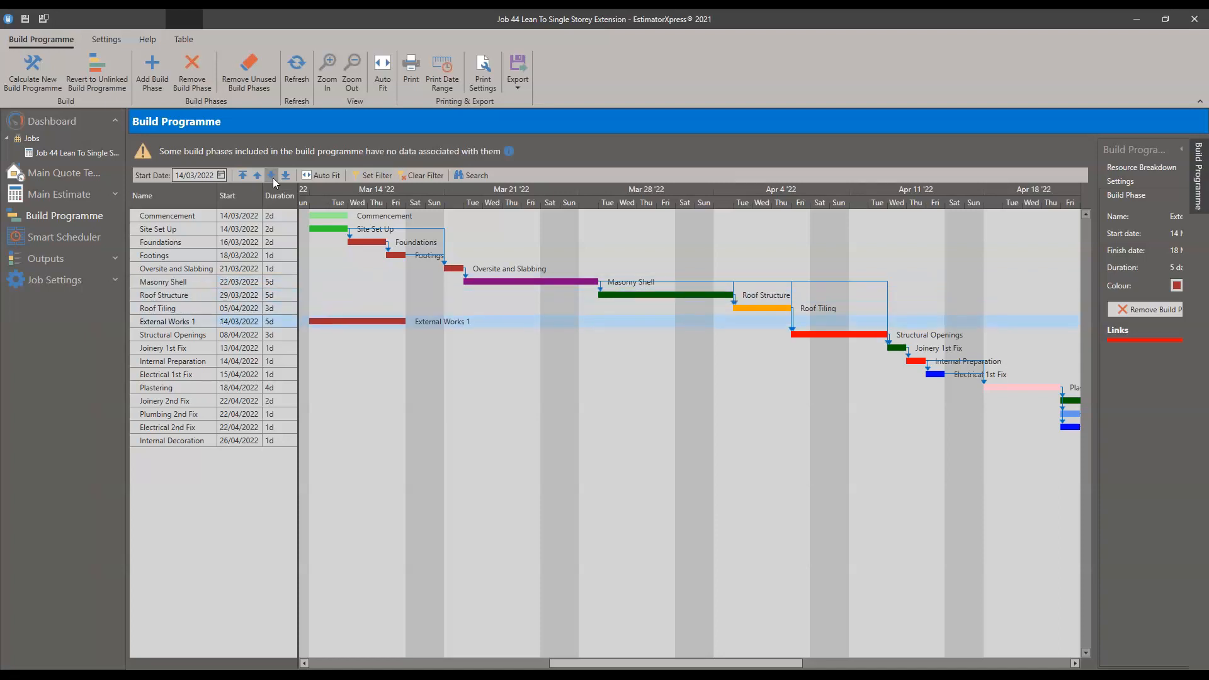
{"action": "left_click", "coordinate": [274, 177]}
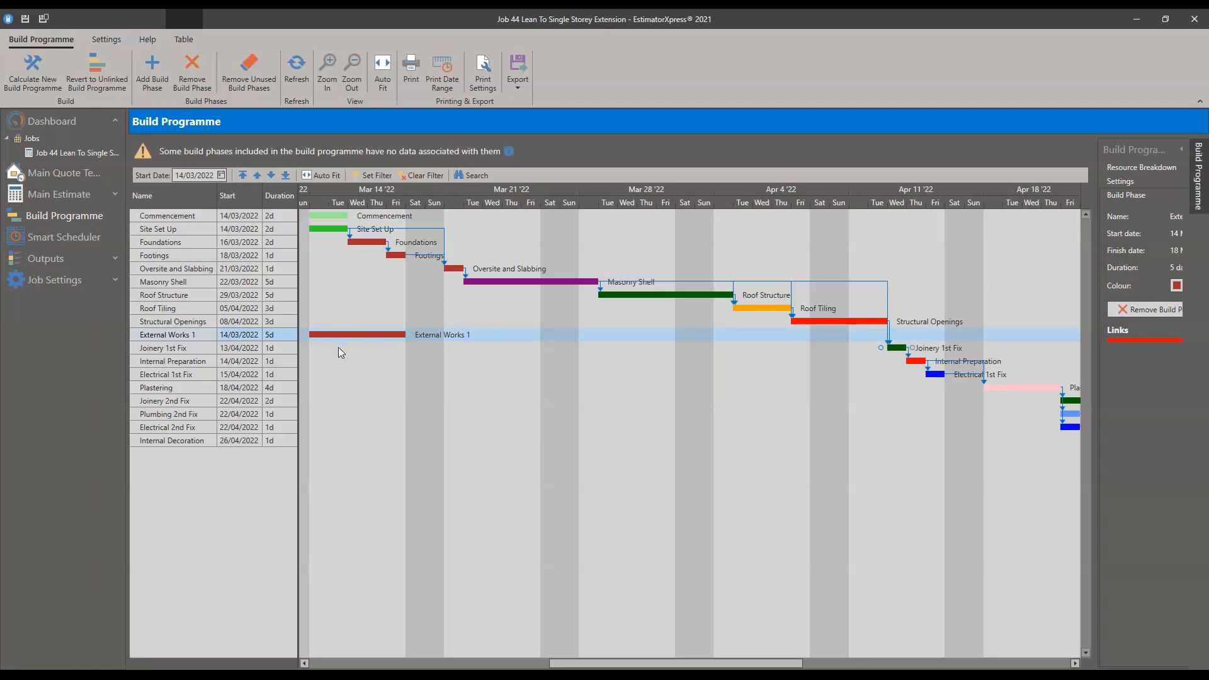
- Reschedule External Works 1 on the chart to start on 06/04/2022 and shorten its duration to 2 days
{"action": "left_click", "coordinate": [222, 176]}
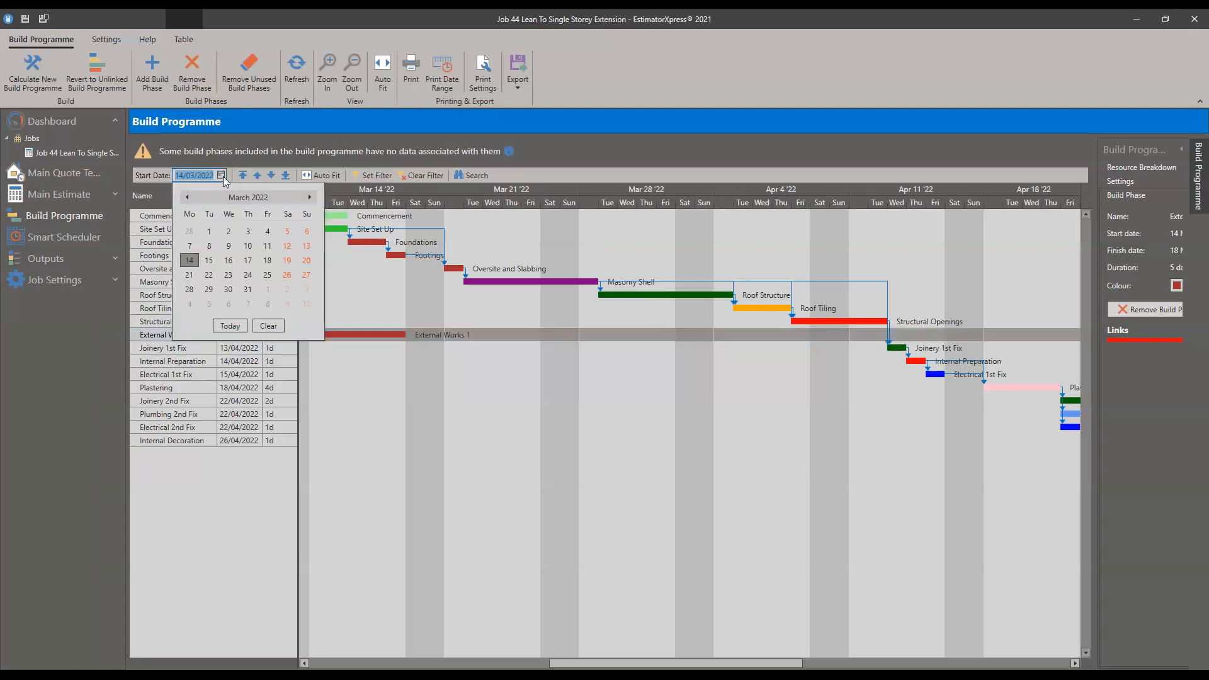
{"action": "left_click", "coordinate": [391, 302]}
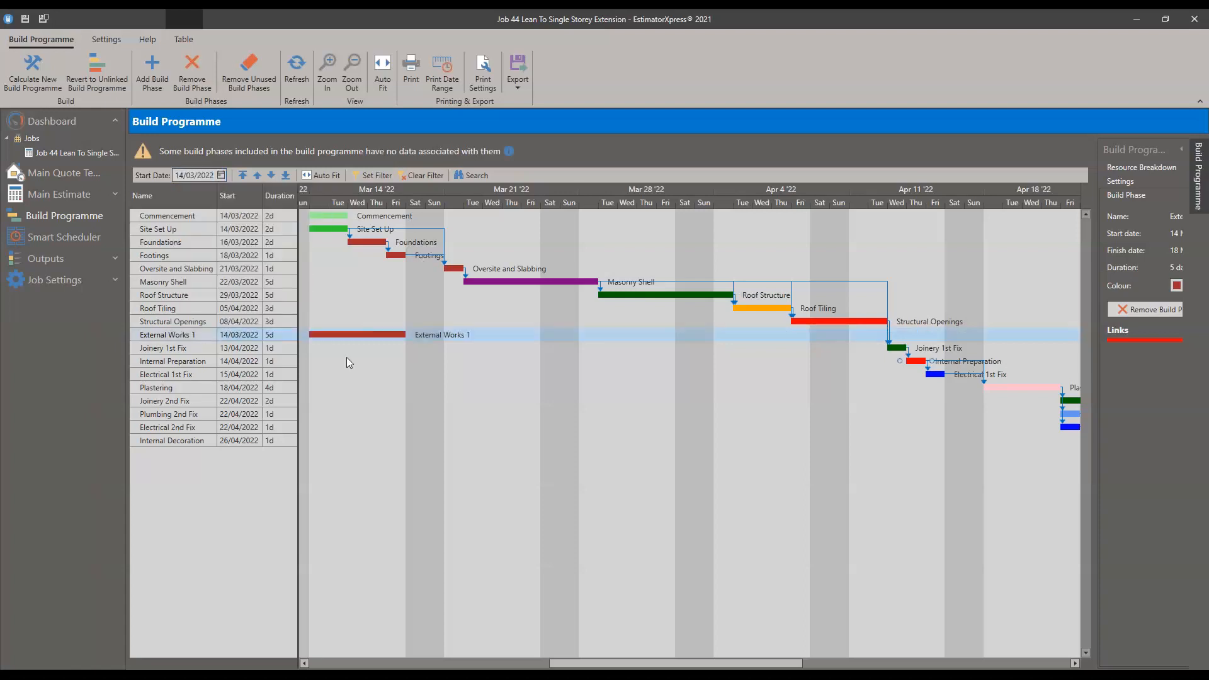
{"action": "left_click_drag", "start_coordinate": [347, 334], "coordinate": [616, 334]}
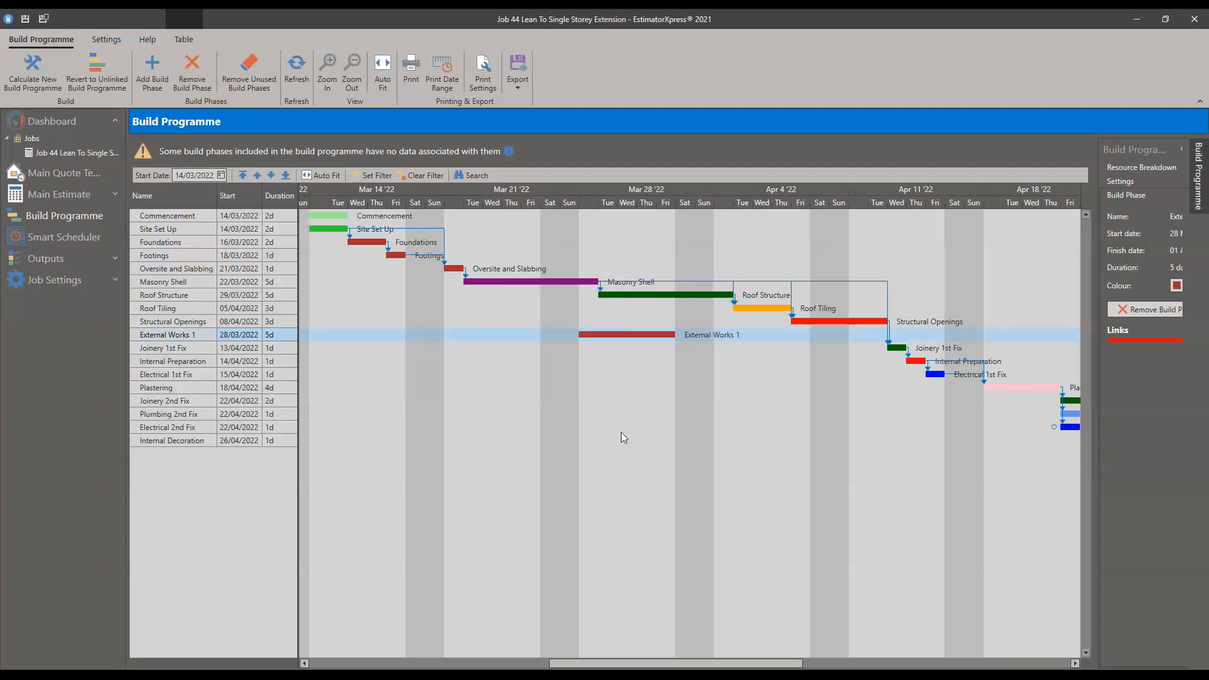
{"action": "left_click_drag", "start_coordinate": [610, 334], "coordinate": [792, 334]}
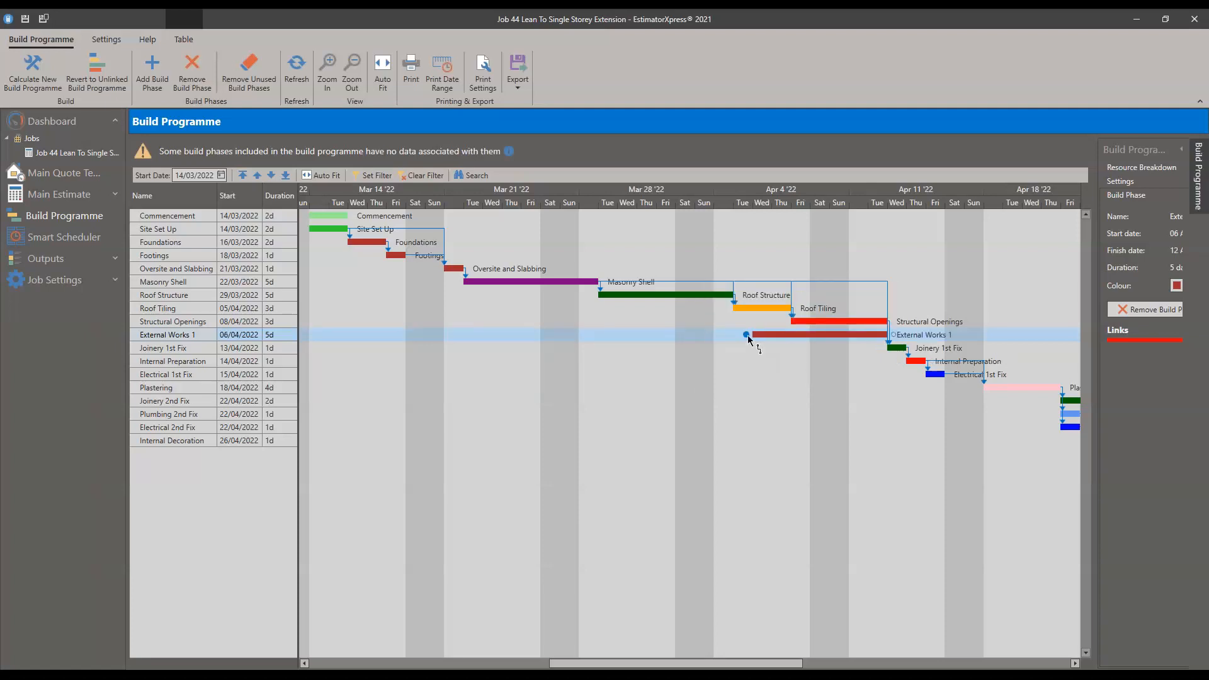
{"action": "left_click_drag", "start_coordinate": [888, 334], "coordinate": [790, 334]}
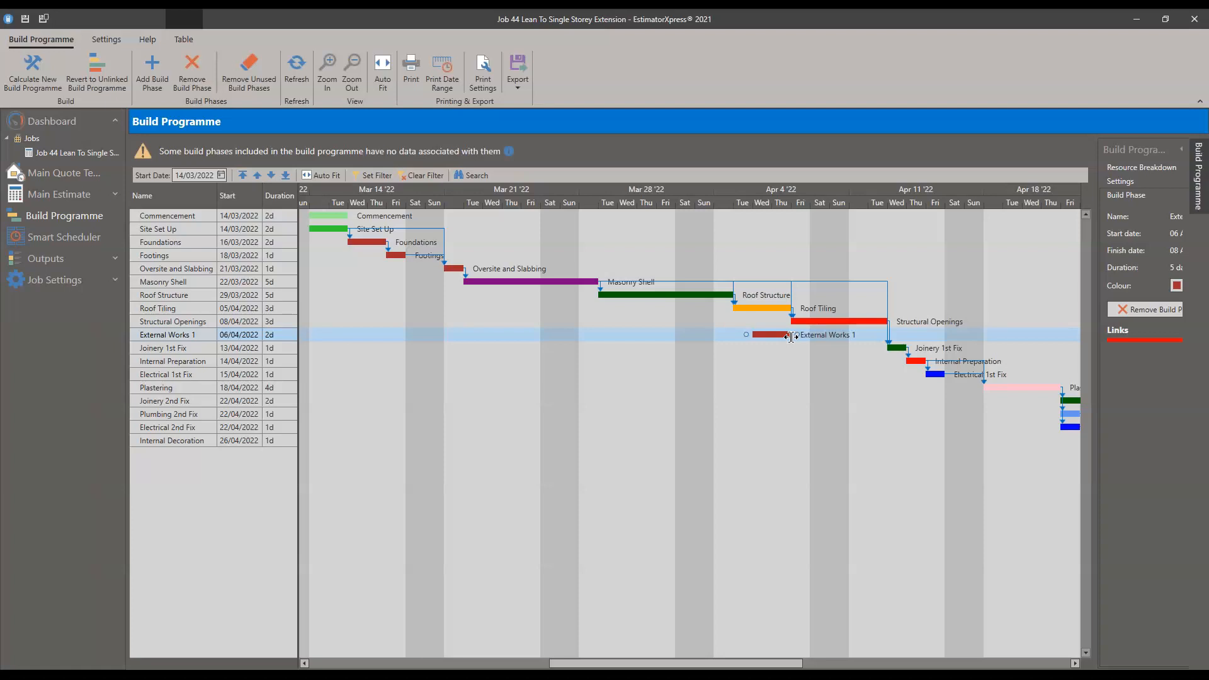
- Lengthen External Works 1 to 3 days, start it on 13/04/2022, and move Joinery 1st Fix to start on 18/04/2022
{"action": "mouse_move", "coordinate": [791, 336]}
{"action": "left_mouse_down"}
{"action": "mouse_move", "coordinate": [888, 335]}
{"action": "mouse_move", "coordinate": [792, 335]}
{"action": "left_mouse_up"}
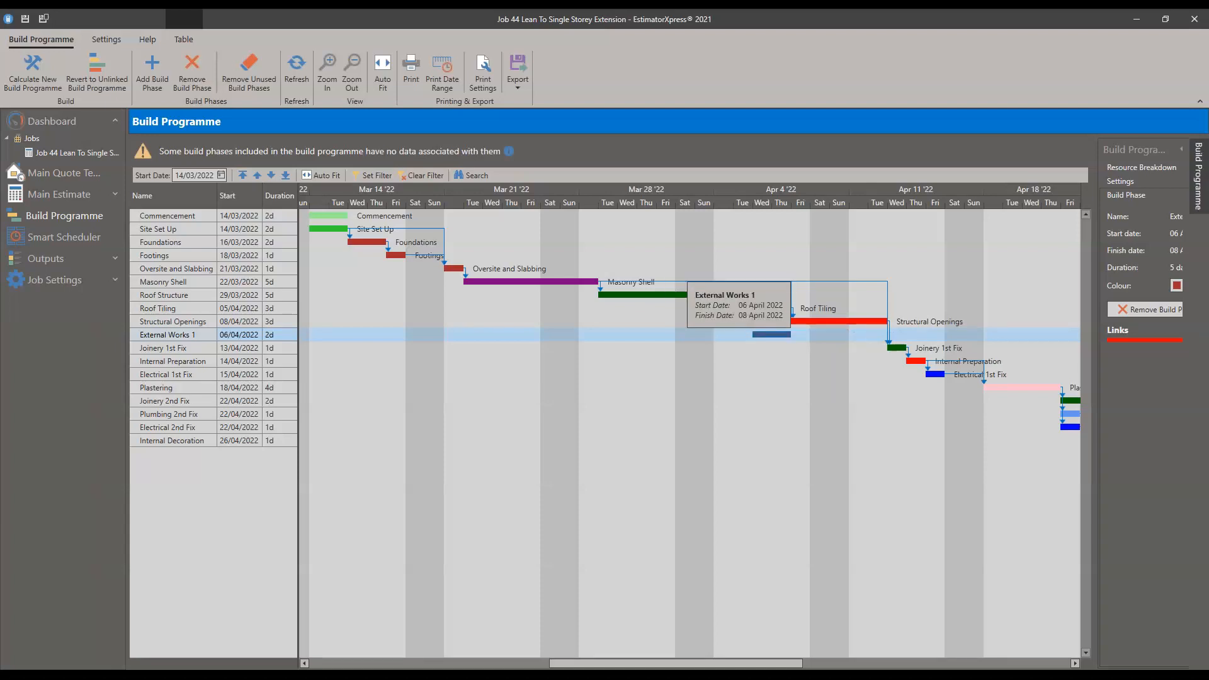
{"action": "left_click_drag", "start_coordinate": [791, 334], "coordinate": [848, 334]}
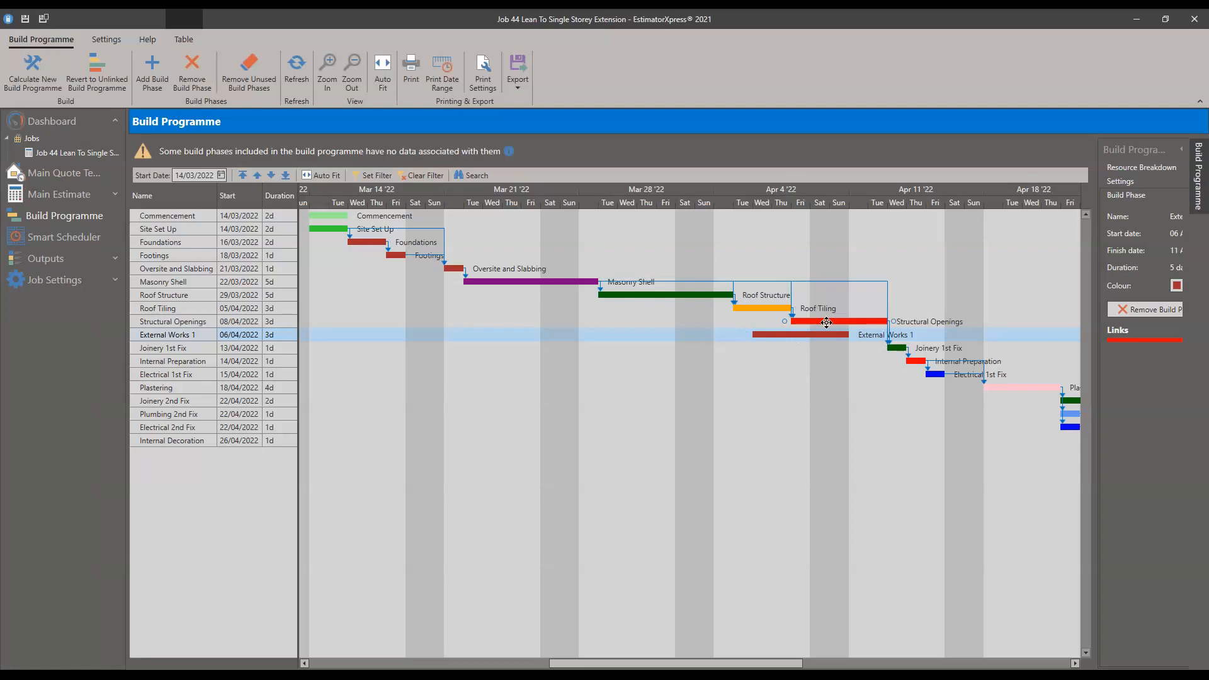
{"action": "left_click_drag", "start_coordinate": [847, 335], "coordinate": [993, 347]}
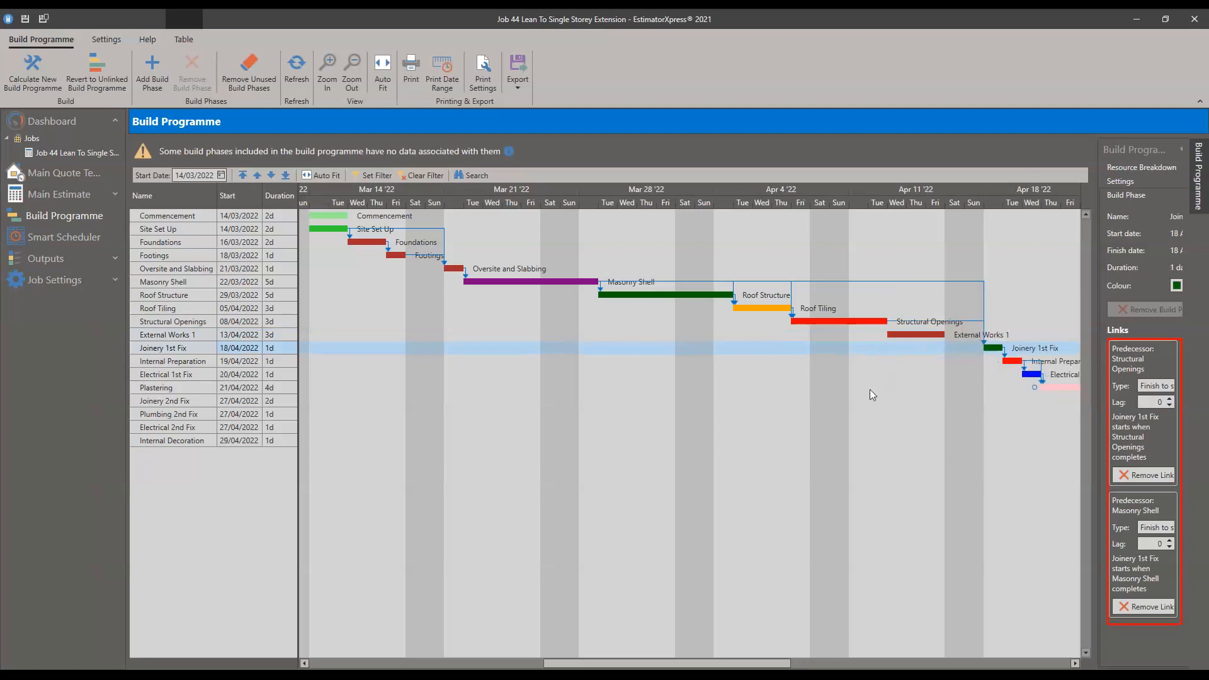
- Link Structural Openings to External Works 1 and External Works 1 to Joinery 1st Fix, and move Structural Openings to start on 11/04/2022
{"action": "left_click_drag", "start_coordinate": [750, 663], "coordinate": [903, 641]}
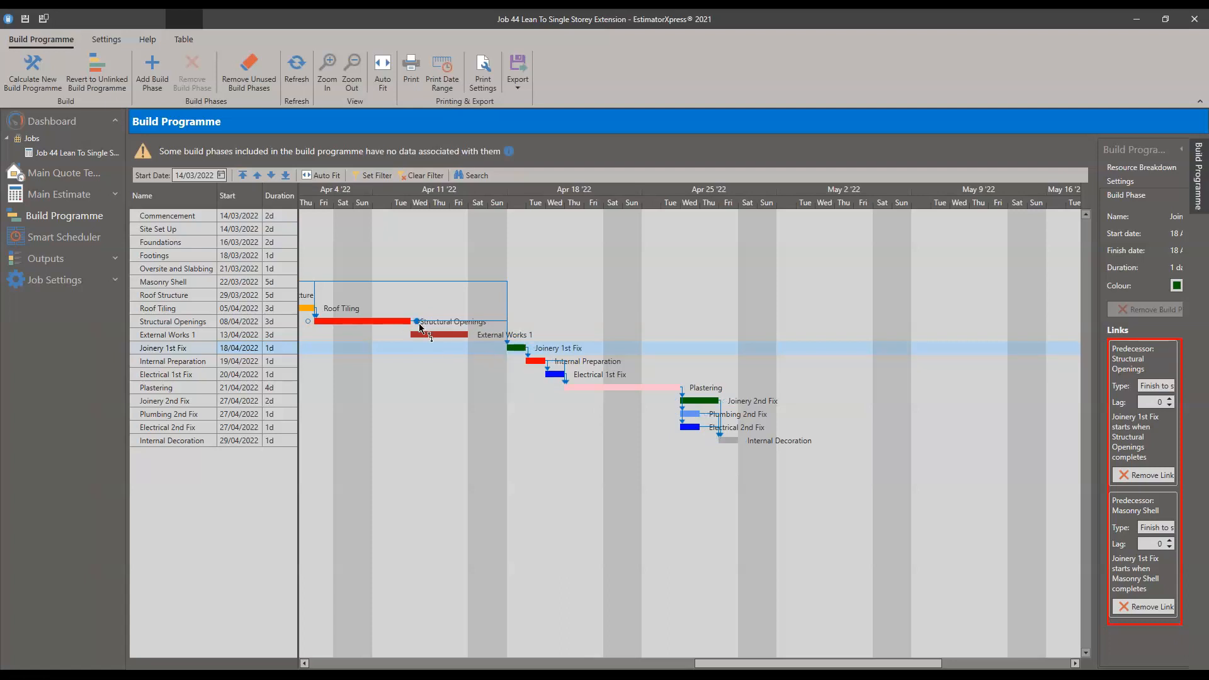
{"action": "left_click_drag", "start_coordinate": [420, 325], "coordinate": [407, 343]}
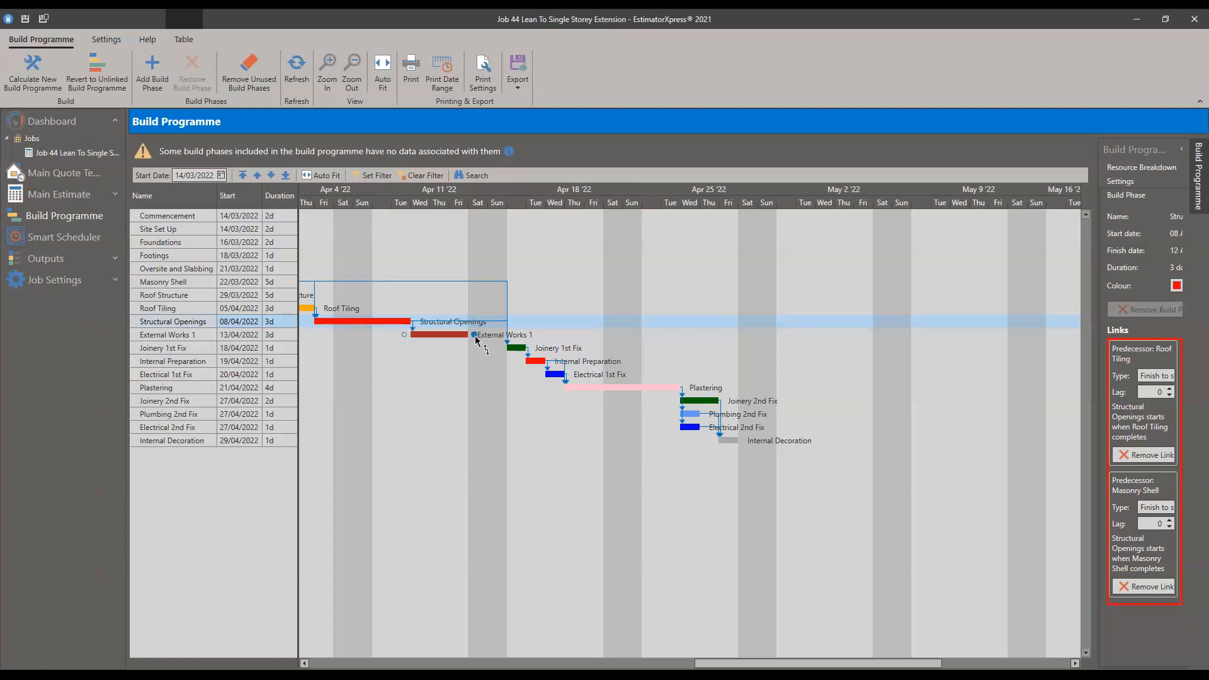
{"action": "left_click_drag", "start_coordinate": [475, 338], "coordinate": [503, 349]}
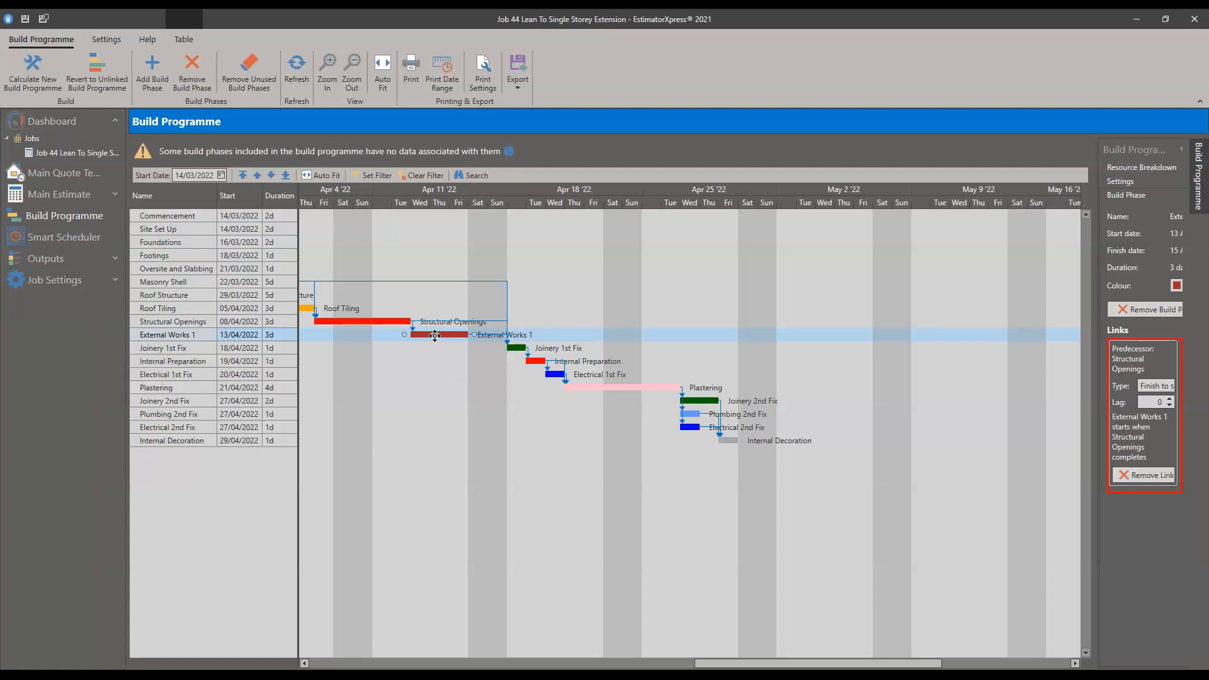
{"action": "left_click_drag", "start_coordinate": [373, 322], "coordinate": [430, 321]}
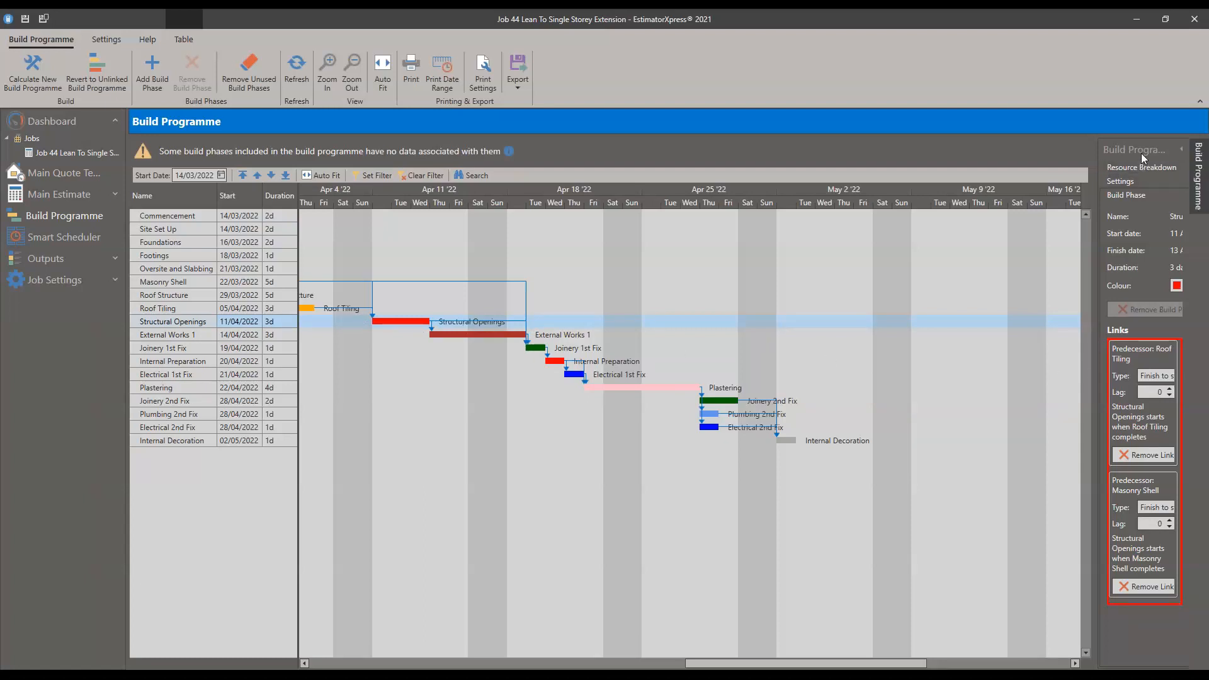
- Widen the build phase details pane and review the dates and links of External Works 1 and its neighbouring phases
{"action": "left_click_drag", "start_coordinate": [1093, 202], "coordinate": [812, 205]}
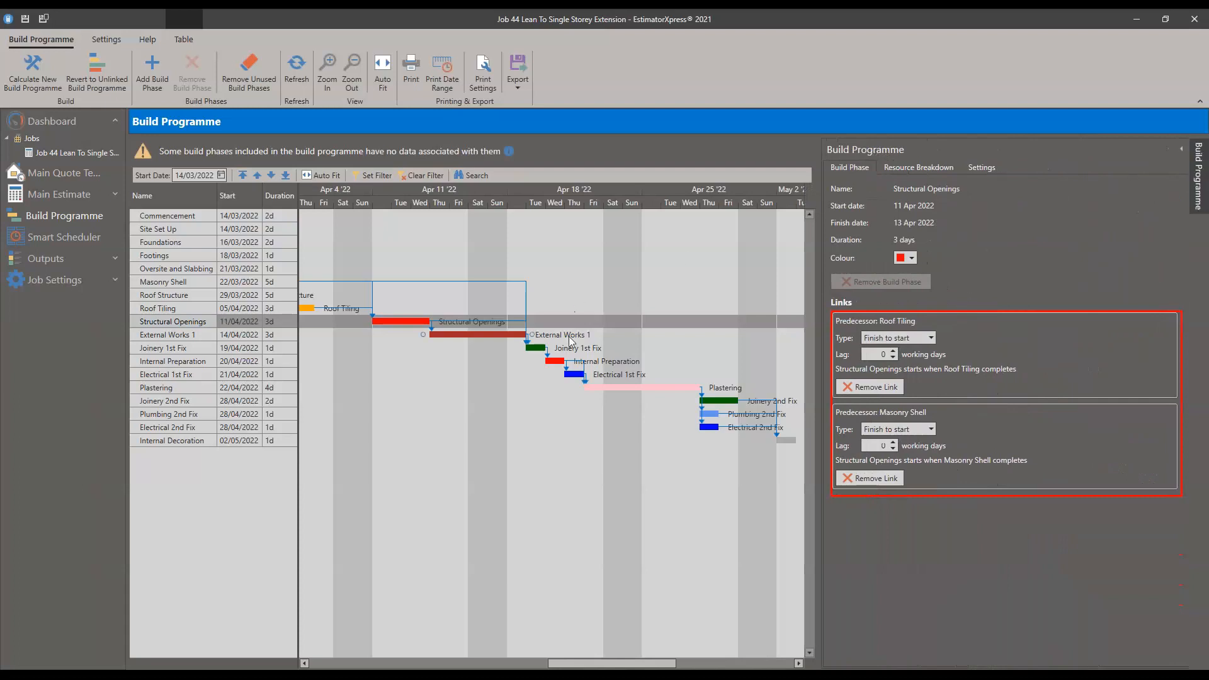
{"action": "left_click", "coordinate": [467, 338]}
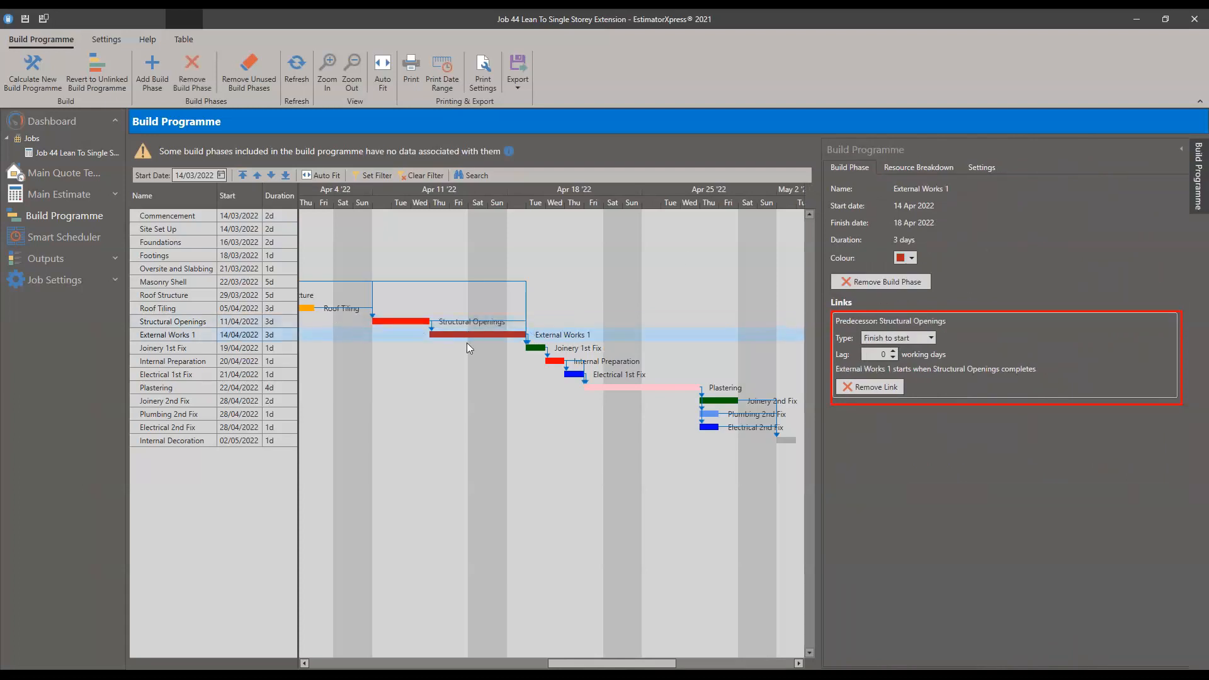
{"action": "left_click", "coordinate": [534, 362]}
{"action": "left_click", "coordinate": [639, 375]}
{"action": "left_click", "coordinate": [435, 330]}
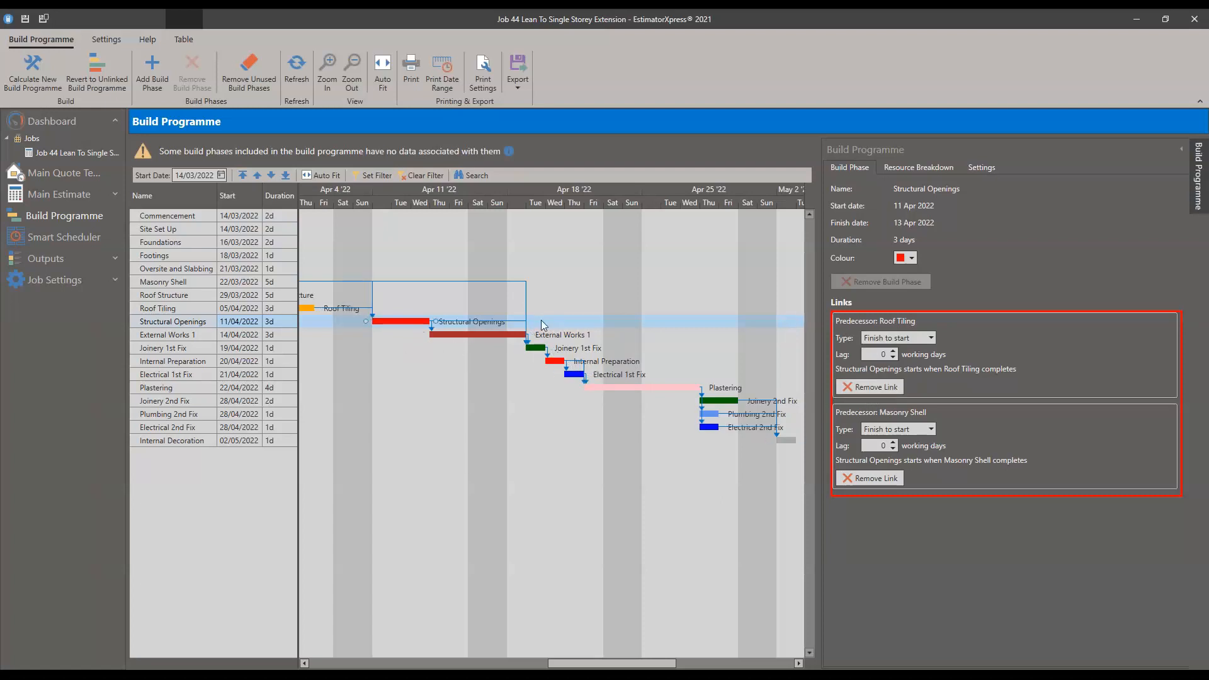
- Change the External Works 1 bar colour to dark blue
{"action": "left_click", "coordinate": [437, 337]}
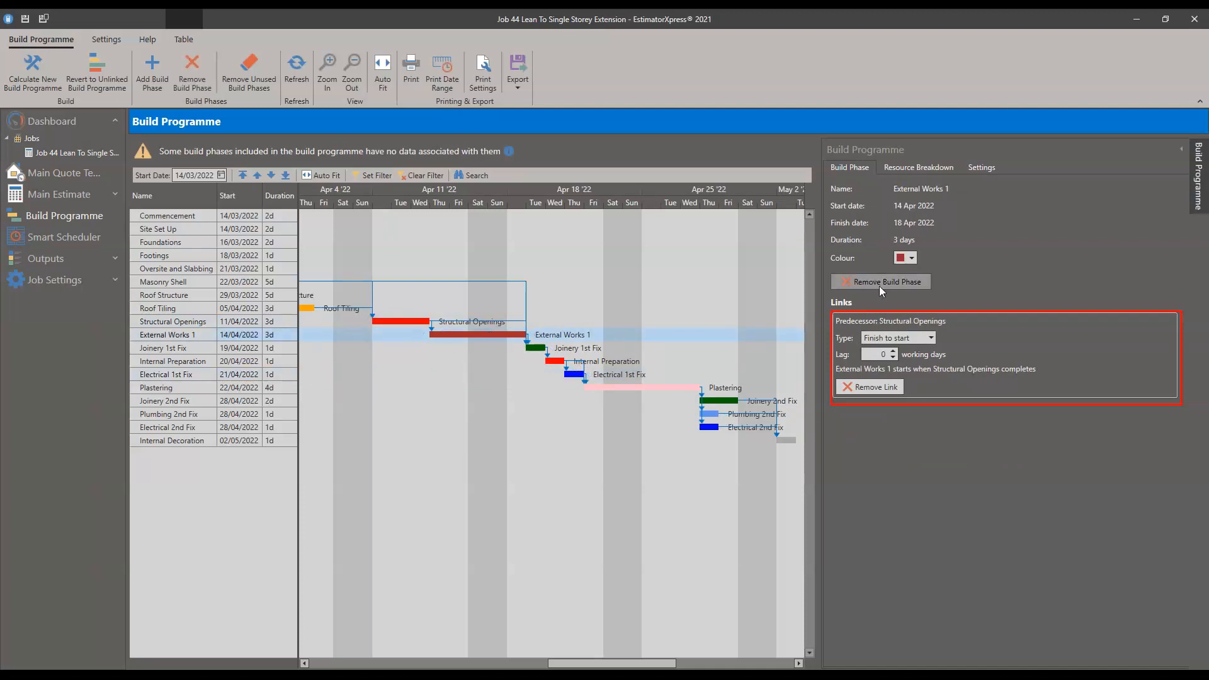
{"action": "left_click", "coordinate": [904, 258]}
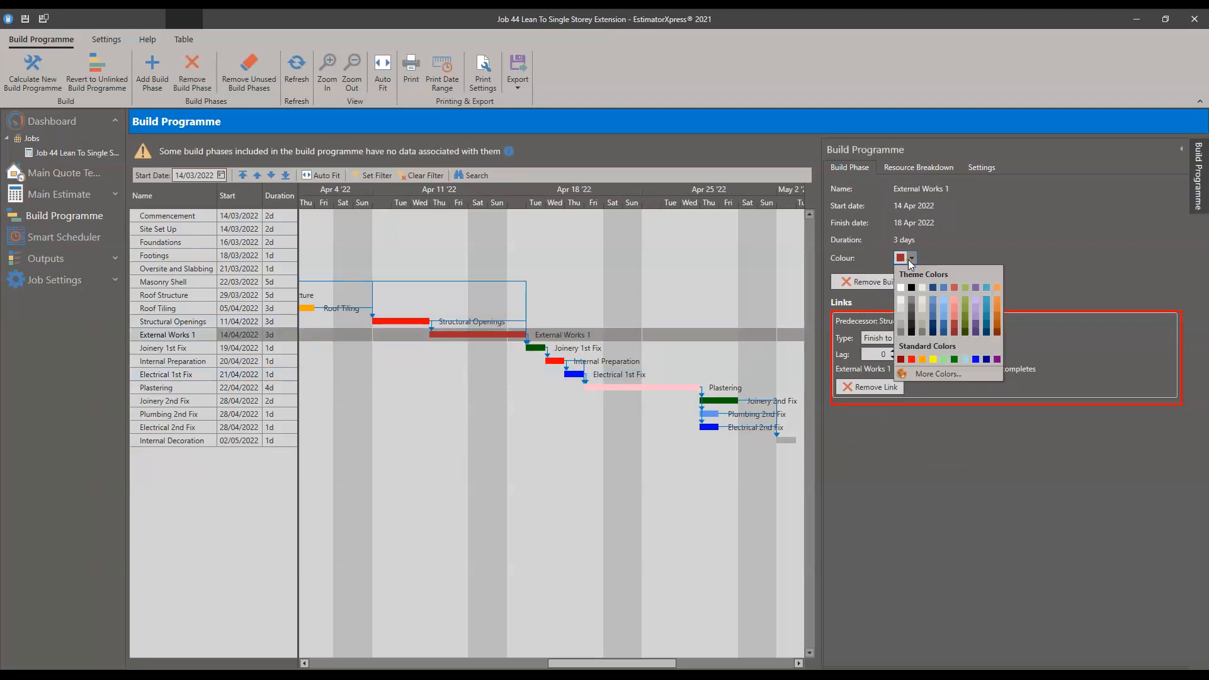
{"action": "left_click", "coordinate": [932, 289]}
{"action": "left_click", "coordinate": [482, 426]}
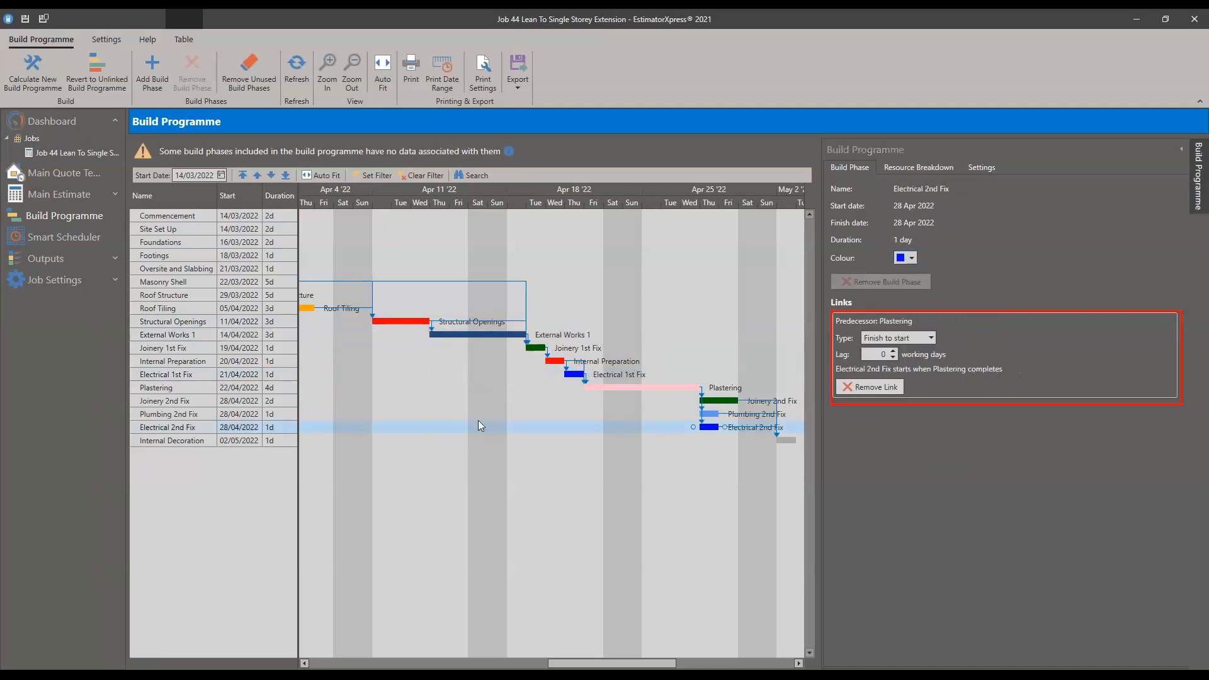
- Set the External Works 1 bar colour to dark purple from the theme colours
{"action": "left_click", "coordinate": [482, 334]}
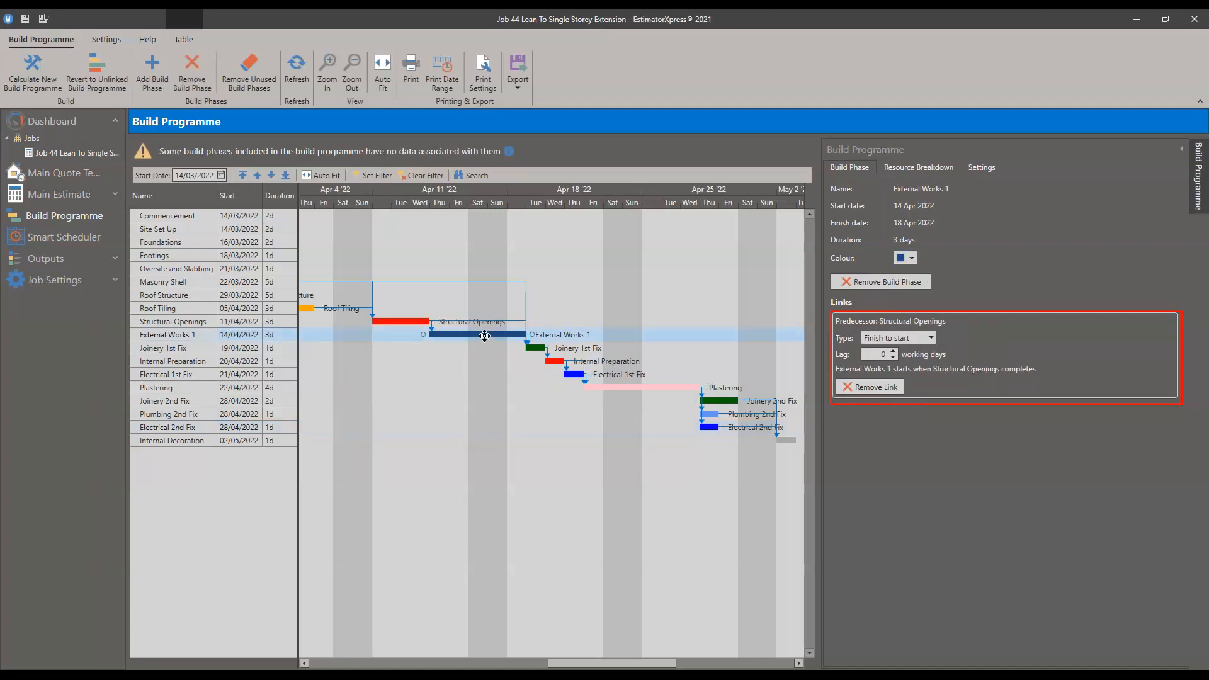
{"action": "left_click", "coordinate": [900, 259]}
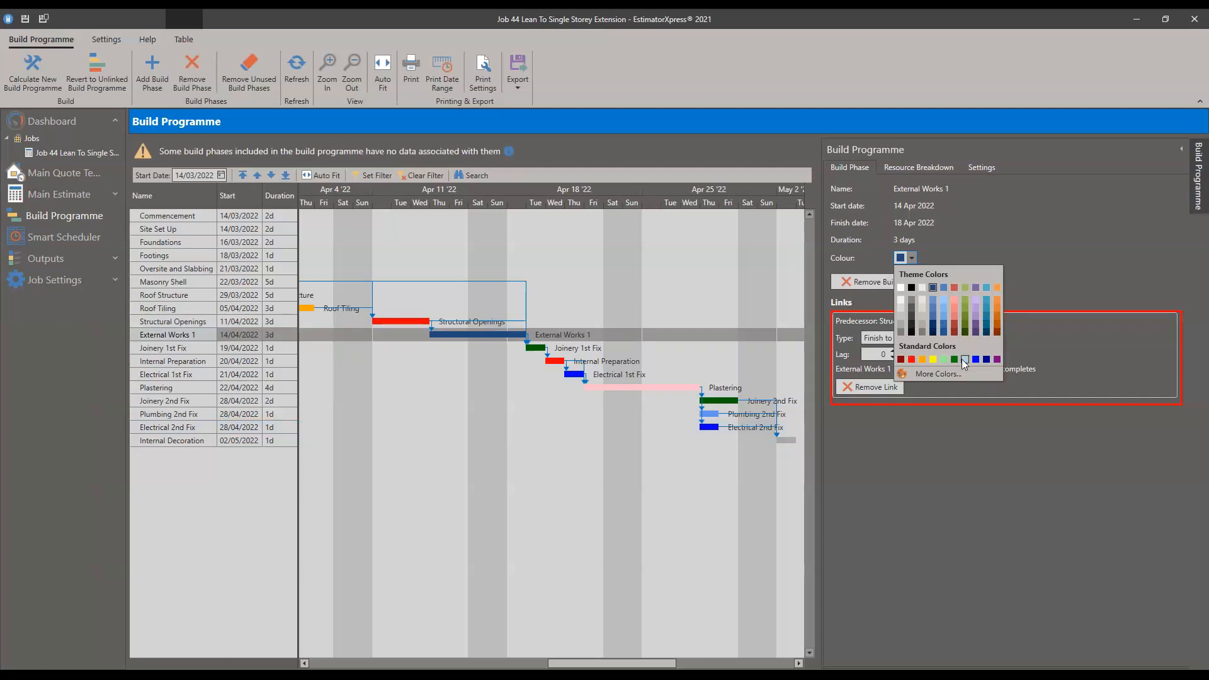
{"action": "left_click", "coordinate": [975, 324]}
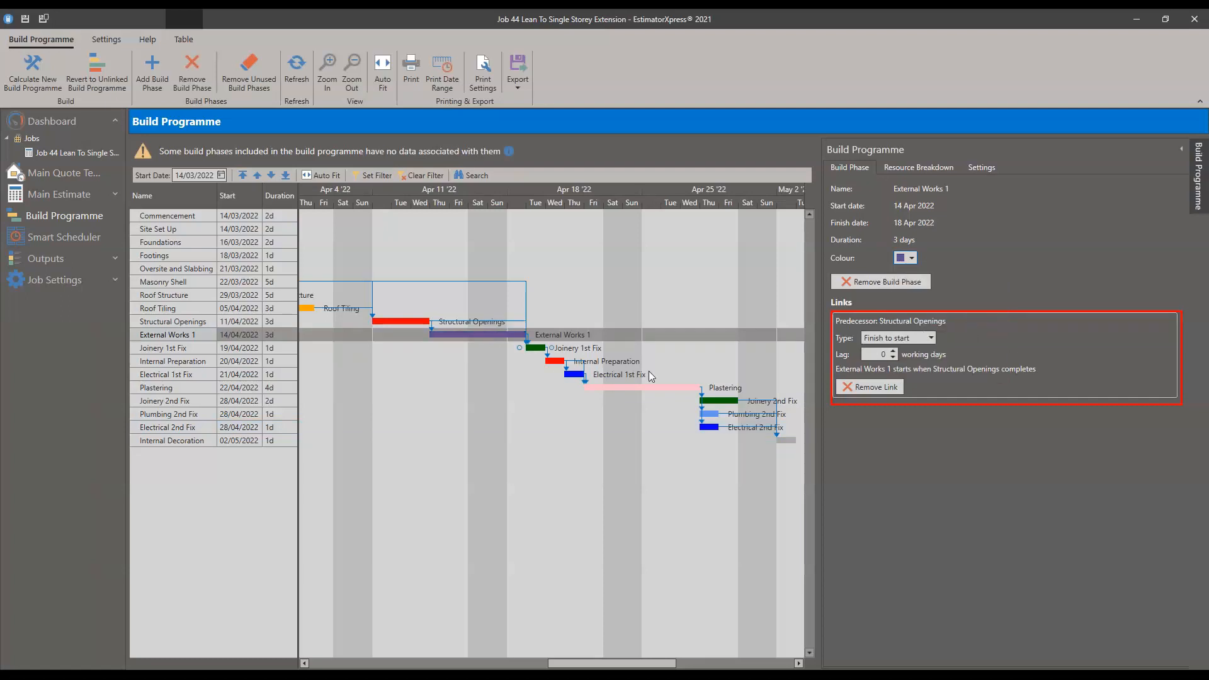
{"action": "left_click", "coordinate": [655, 328]}
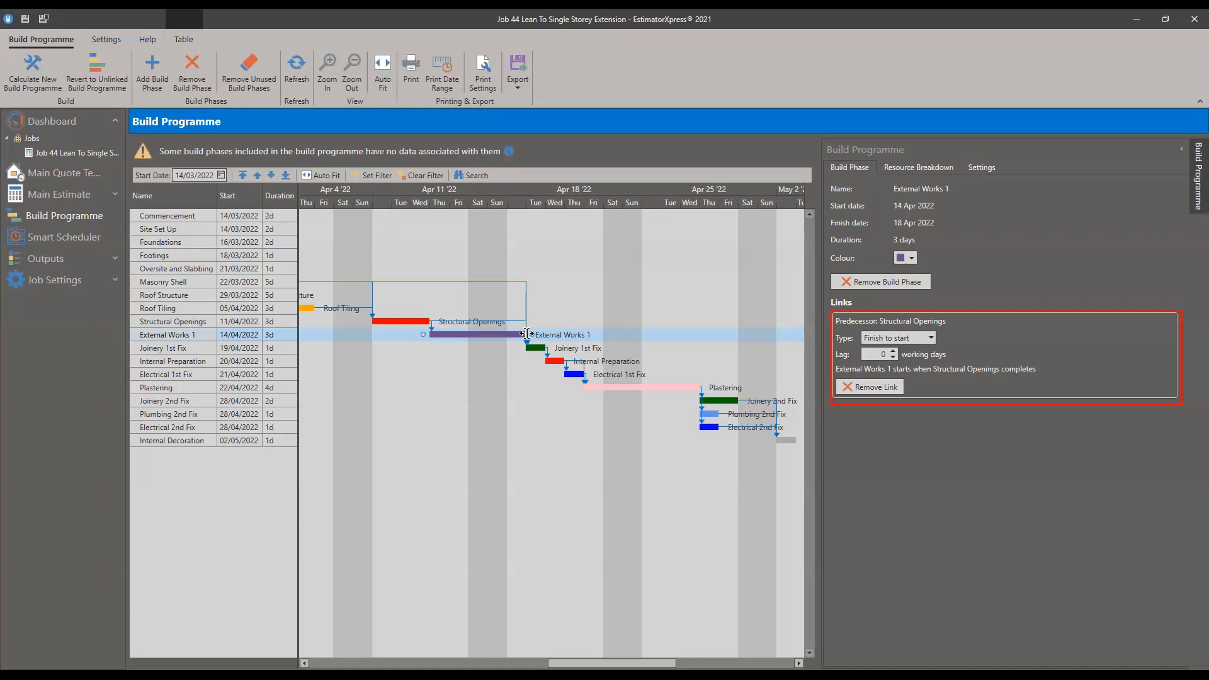
- Extend External Works 1 to 6 days to test the linked phases, and shorten it back to 3 days
{"action": "left_click_drag", "start_coordinate": [527, 334], "coordinate": [584, 335]}
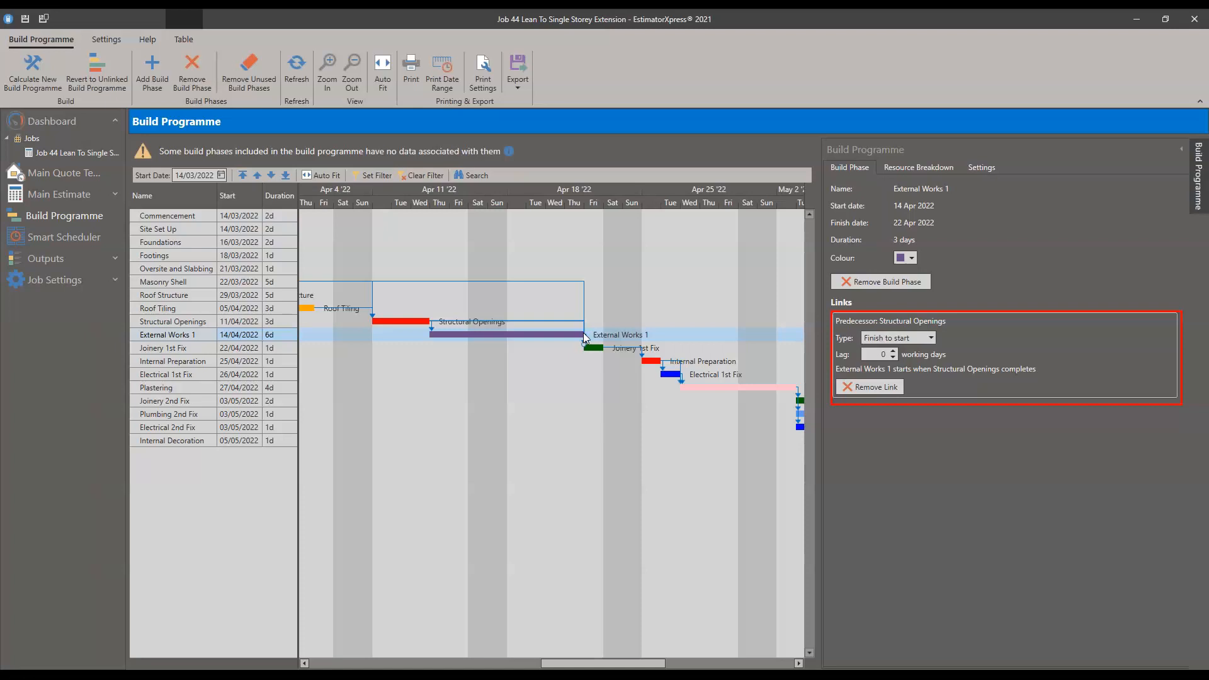
{"action": "left_click_drag", "start_coordinate": [583, 334], "coordinate": [525, 334]}
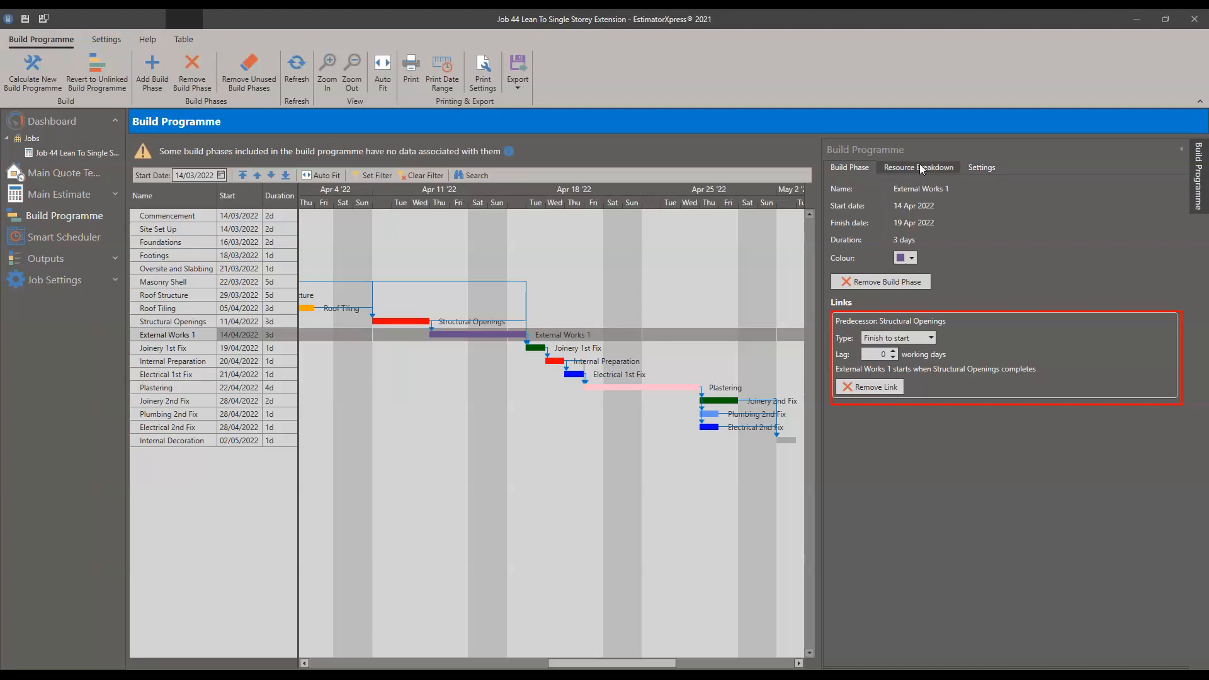
{"action": "left_click", "coordinate": [618, 335]}
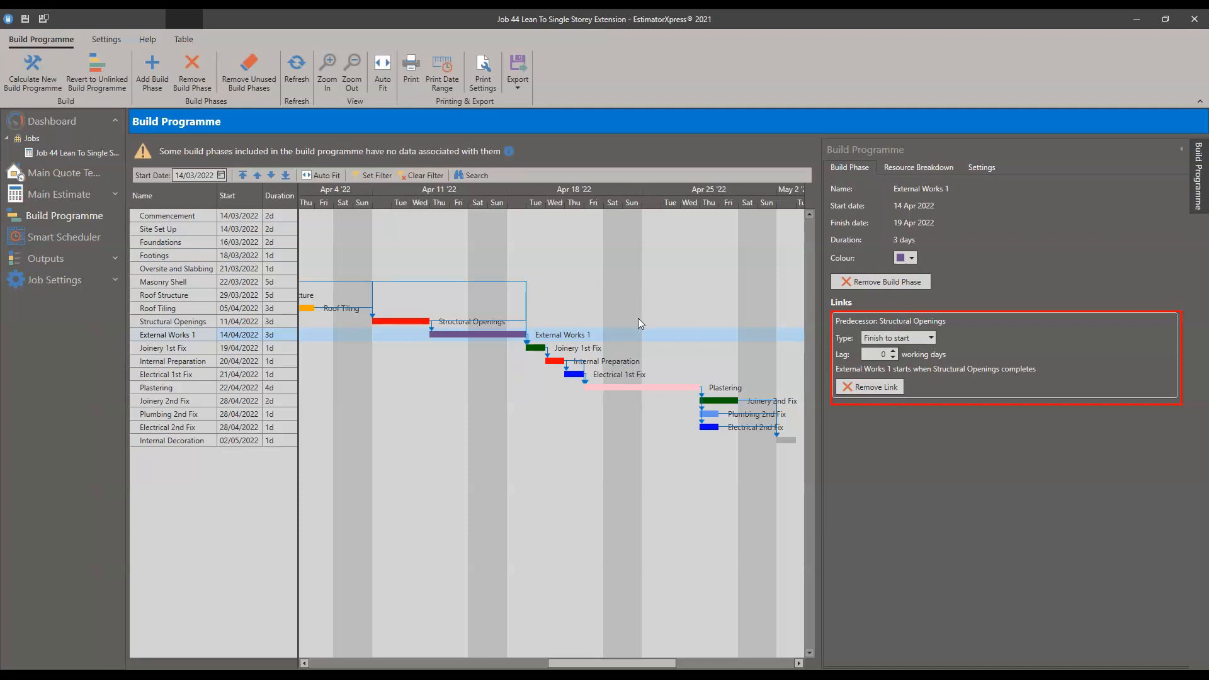
- Try toggling the weekends, months and days timescale indicators on the chart, and restore their original settings
{"action": "left_click", "coordinate": [982, 163]}
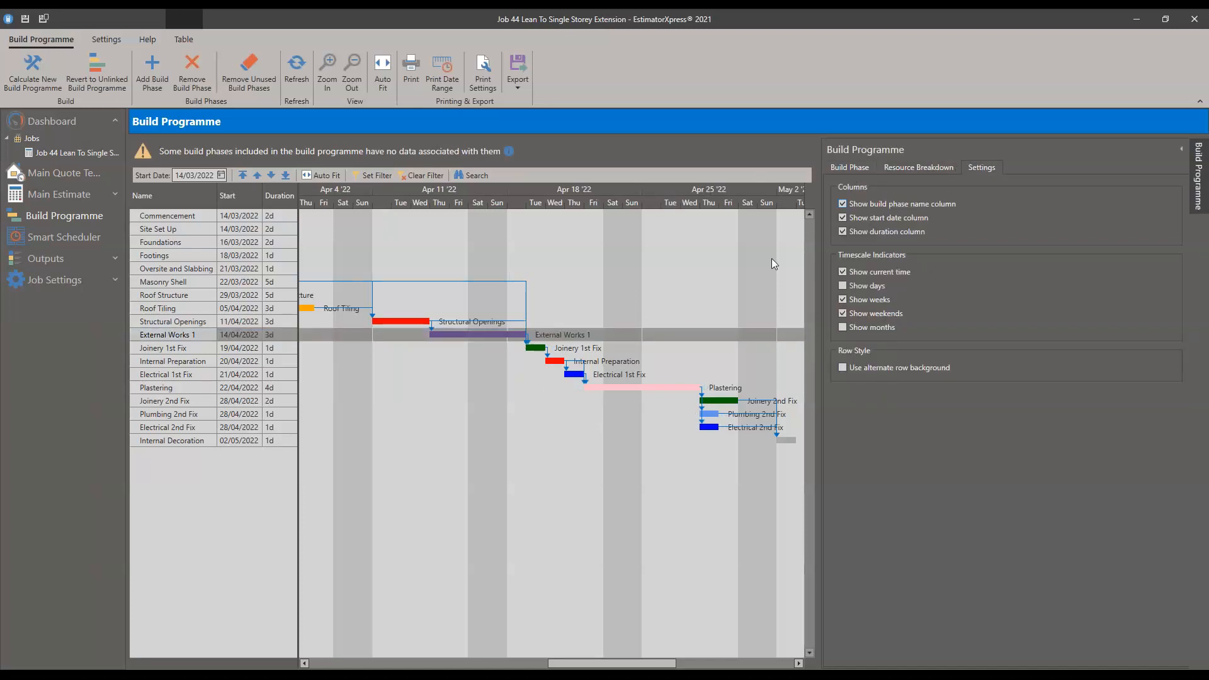
{"action": "left_click", "coordinate": [848, 315]}
{"action": "left_click", "coordinate": [844, 327]}
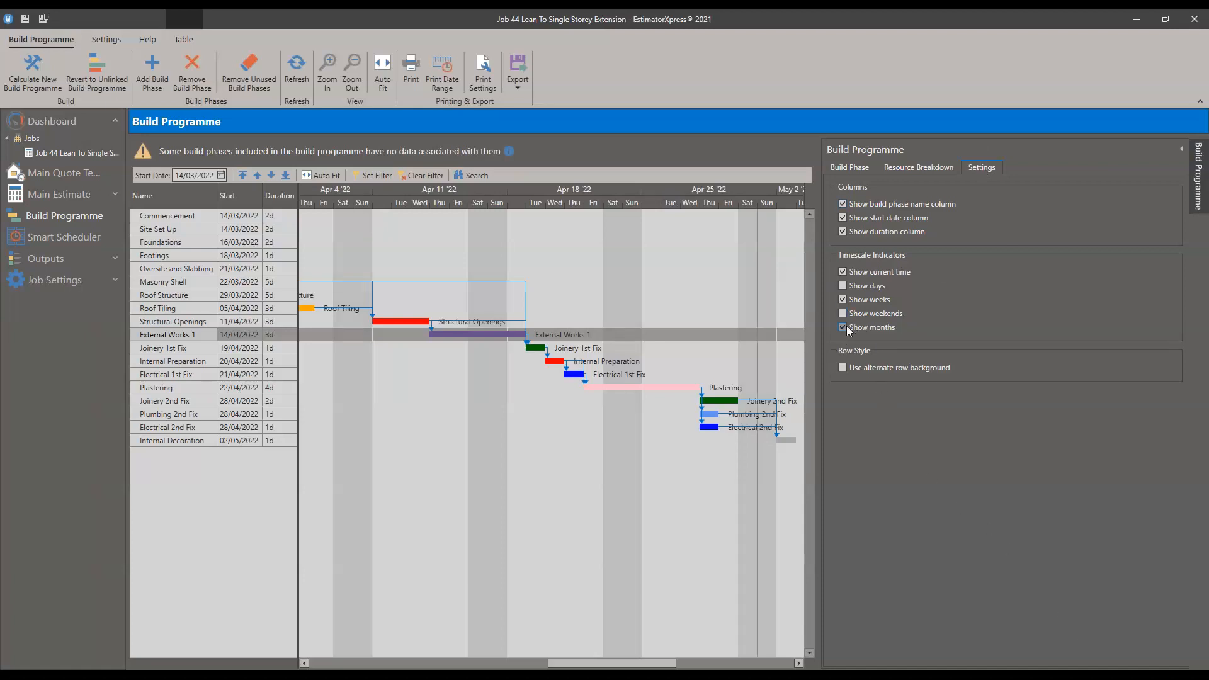
{"action": "left_click", "coordinate": [846, 287]}
{"action": "left_click", "coordinate": [846, 288]}
{"action": "left_click", "coordinate": [842, 327]}
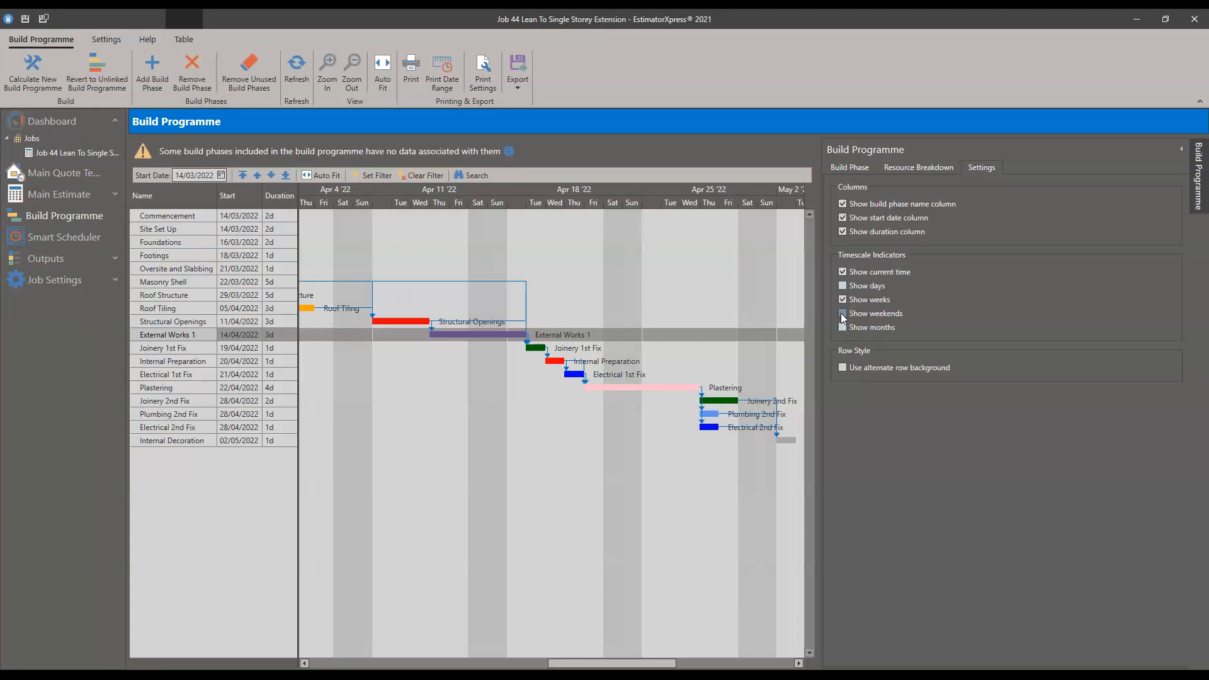
{"action": "left_click", "coordinate": [572, 512]}
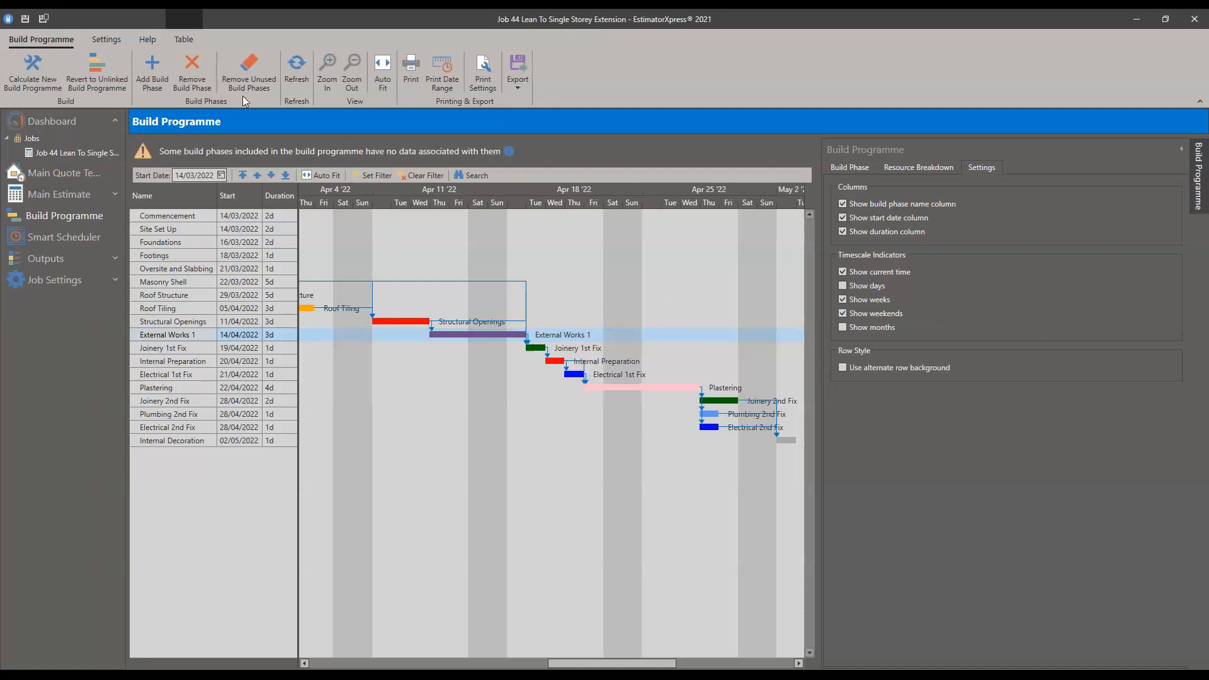
- Try Light Theme 2 and the Blue Theme for the software, and switch back to the Grey Theme
{"action": "left_click", "coordinate": [114, 40]}
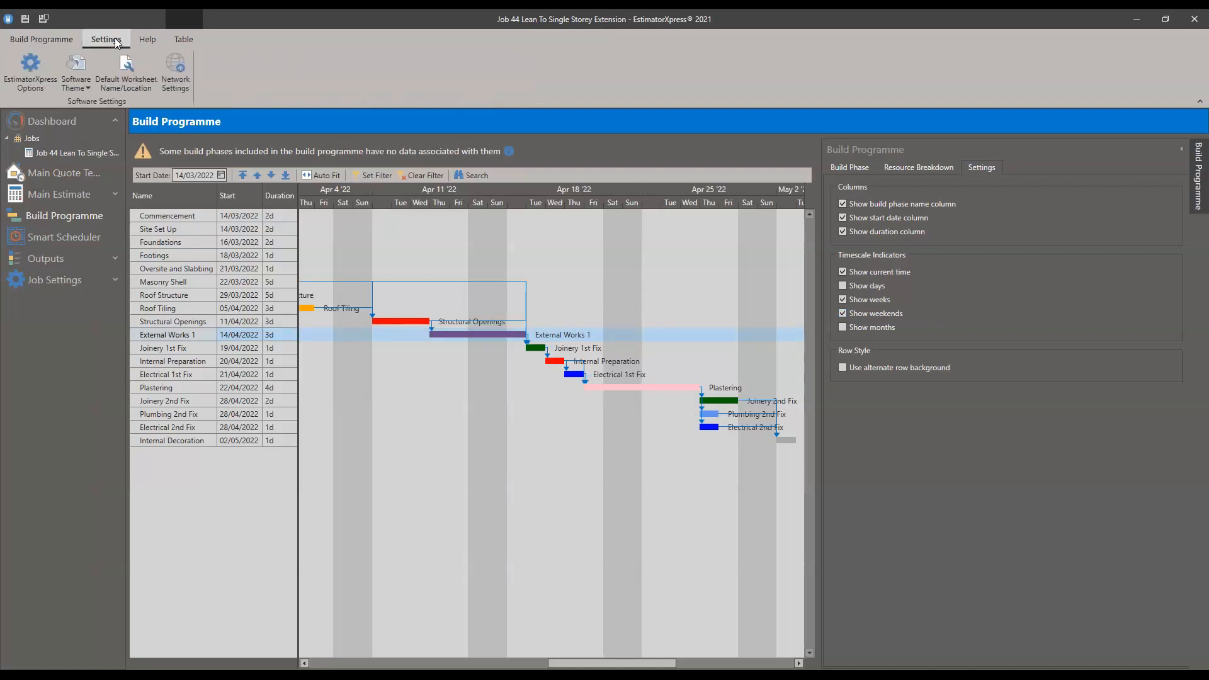
{"action": "left_click", "coordinate": [88, 74]}
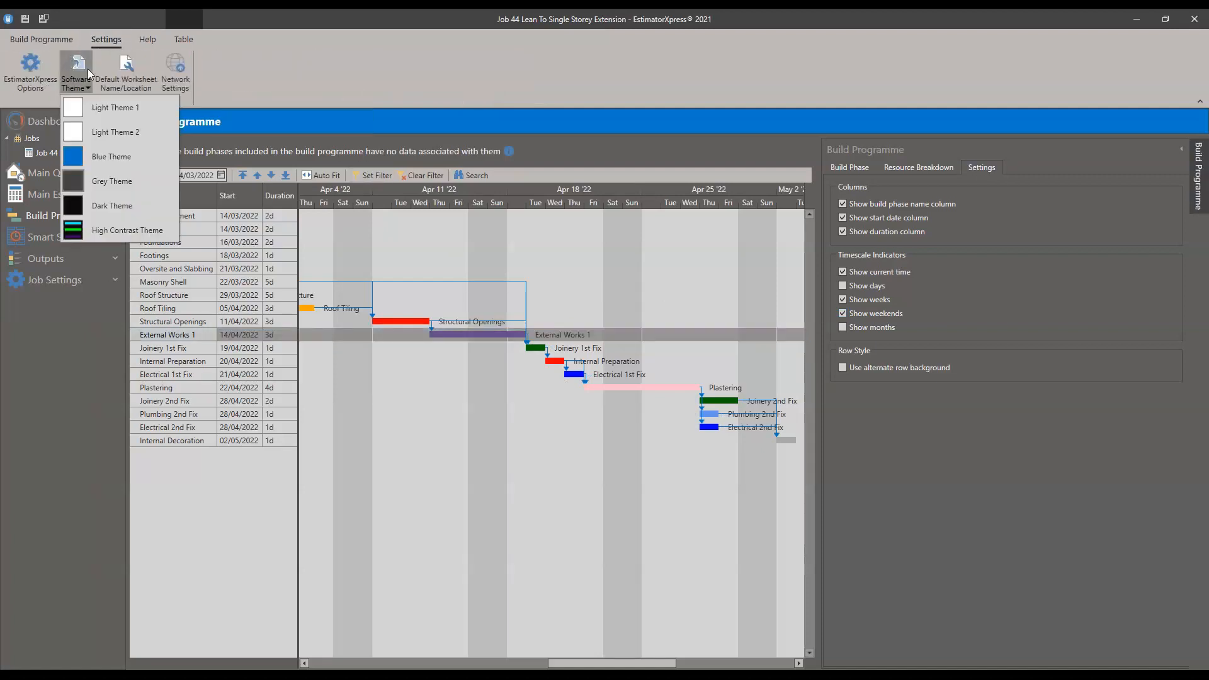
{"action": "left_click", "coordinate": [107, 129]}
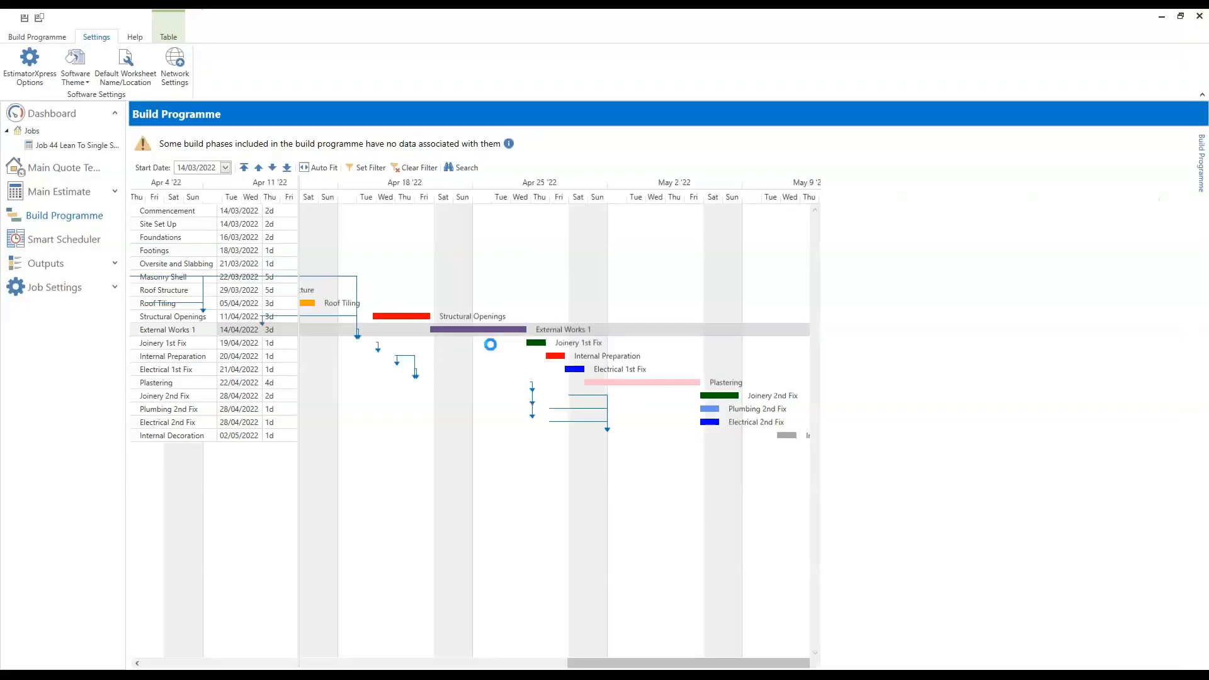
{"action": "left_click", "coordinate": [75, 72]}
{"action": "left_click", "coordinate": [110, 129]}
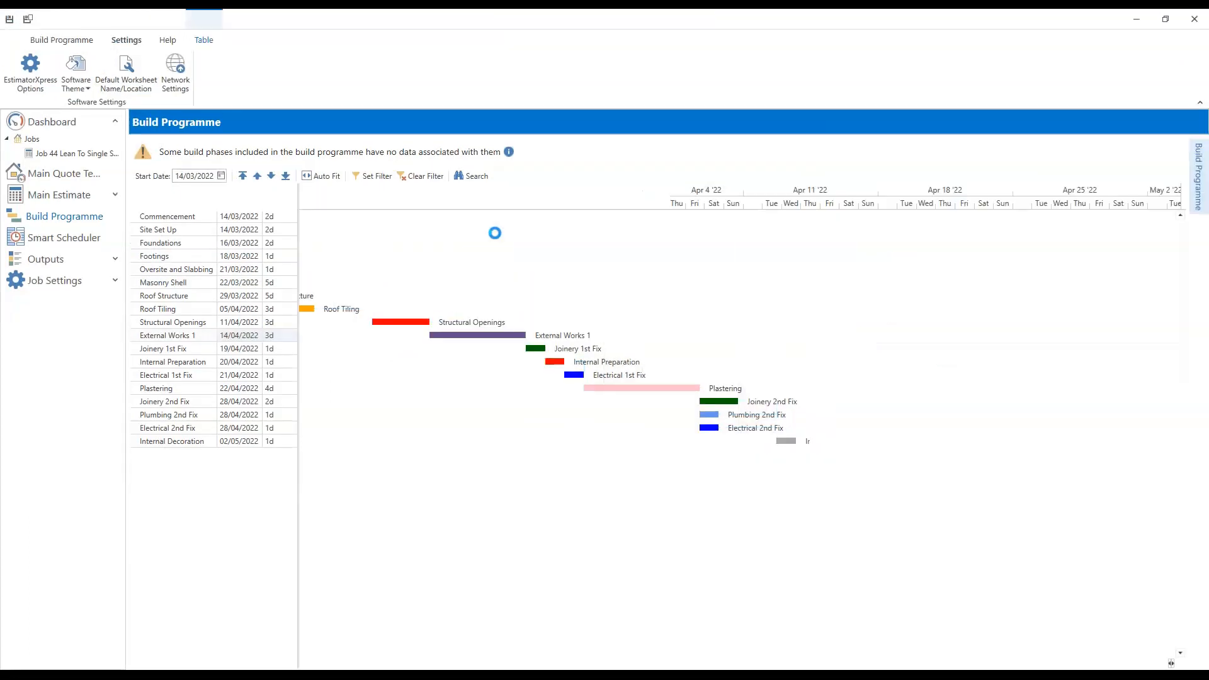
{"action": "left_click", "coordinate": [79, 68]}
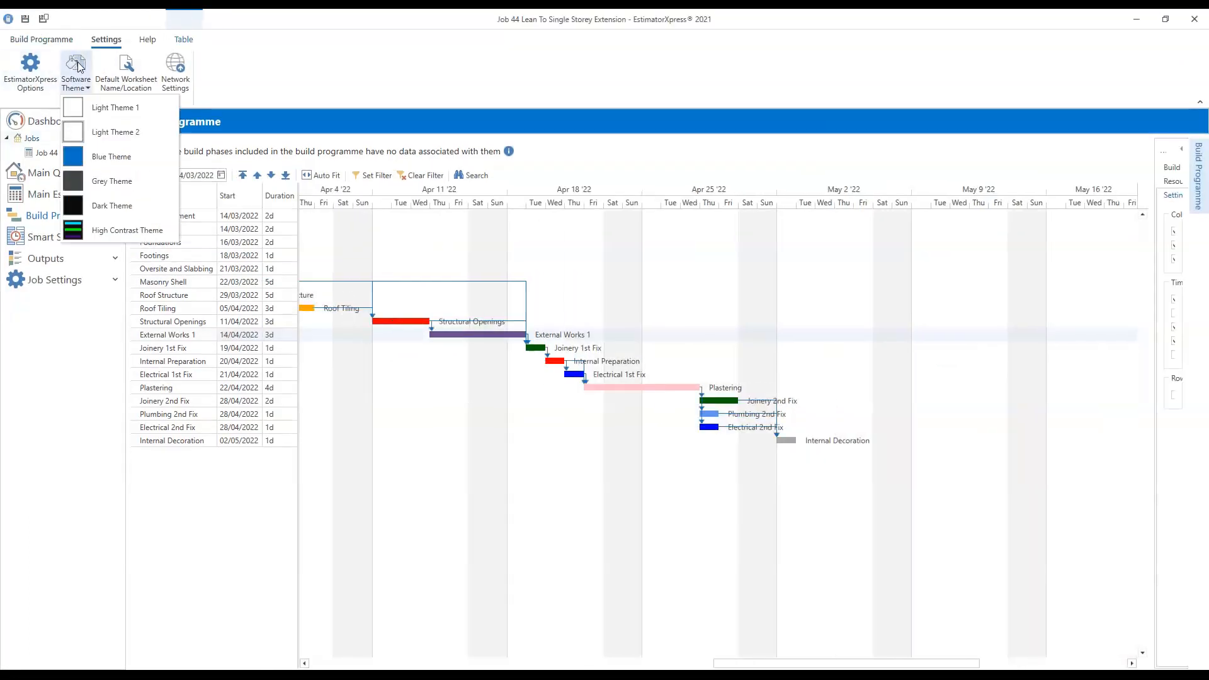
{"action": "left_click", "coordinate": [112, 156]}
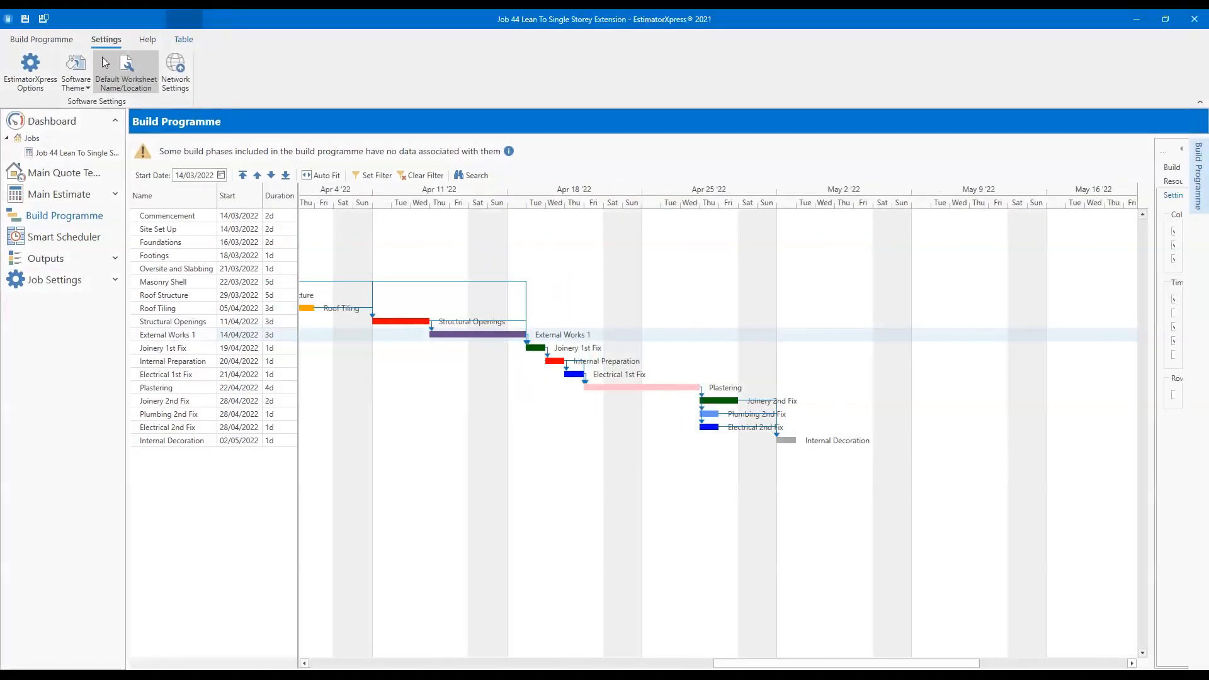
{"action": "left_click", "coordinate": [85, 59]}
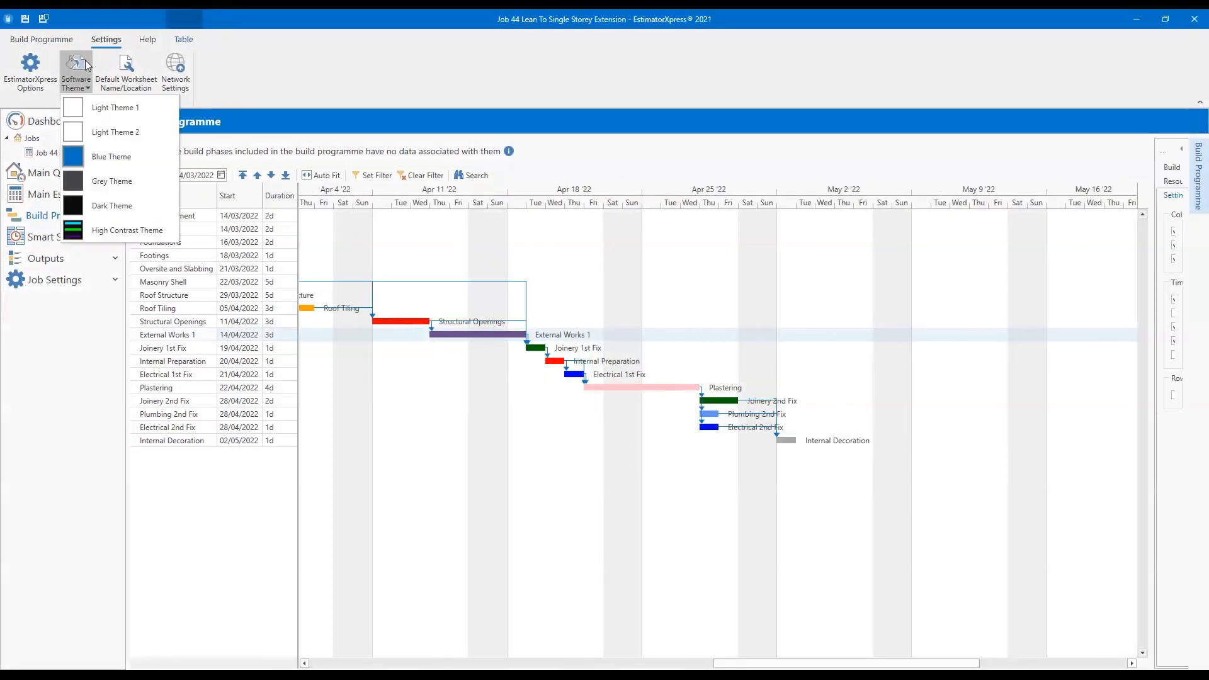
{"action": "left_click", "coordinate": [95, 179]}
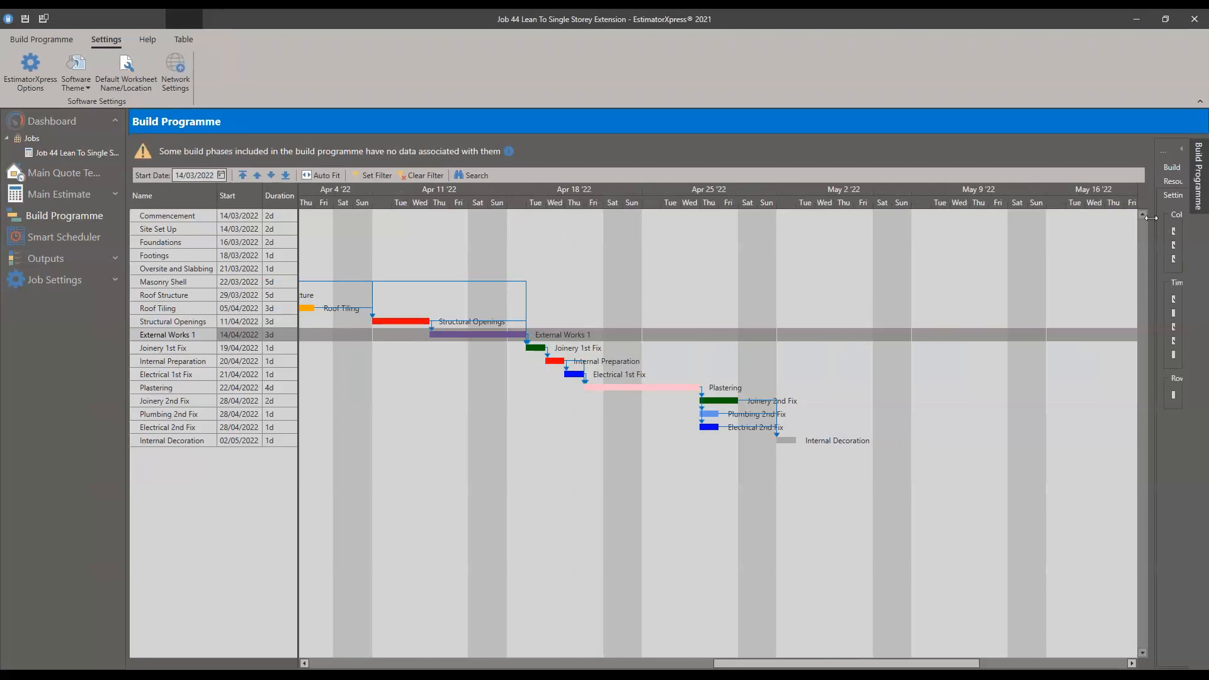
- Widen the chart settings pane, toggle the duration column off and on, and enable the alternate row background
{"action": "left_click_drag", "start_coordinate": [1150, 218], "coordinate": [814, 232]}
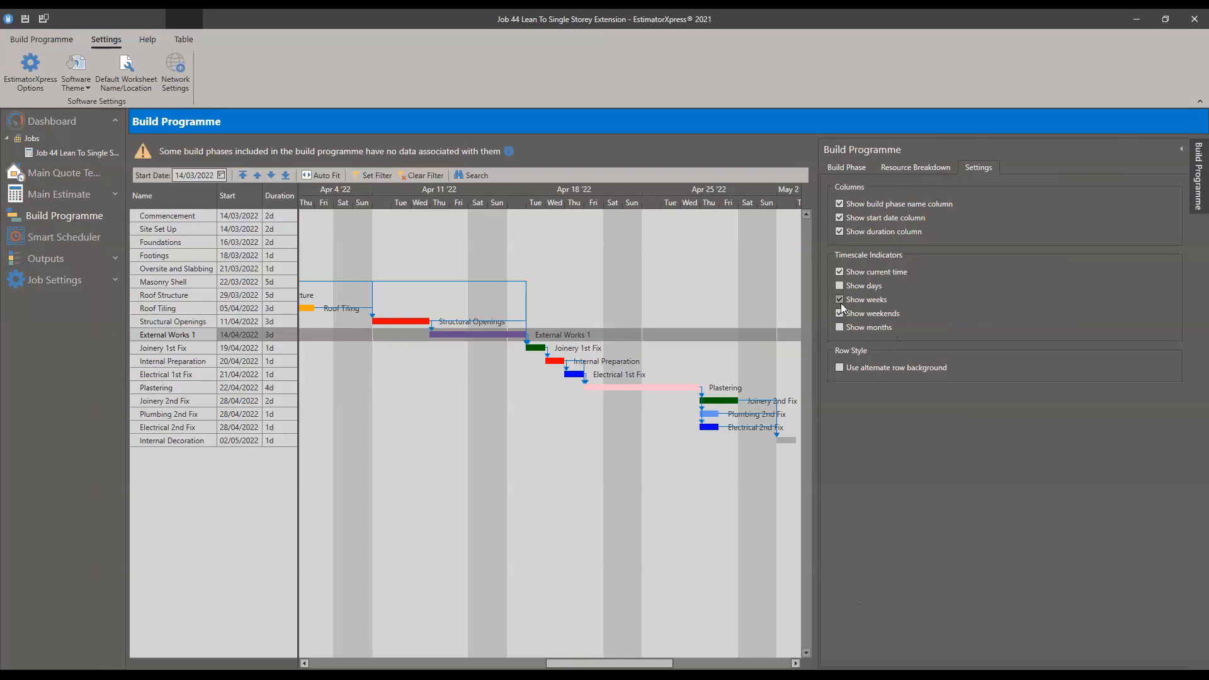
{"action": "left_click", "coordinate": [840, 232]}
{"action": "left_click", "coordinate": [842, 231]}
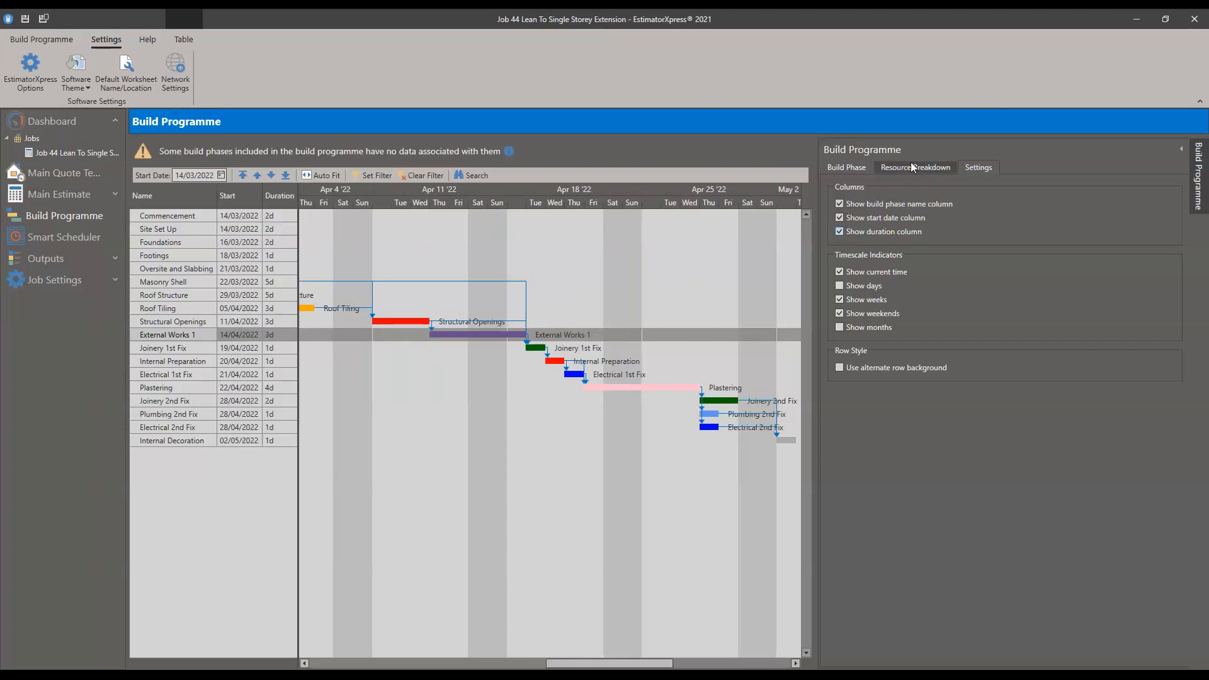
{"action": "left_click", "coordinate": [840, 367]}
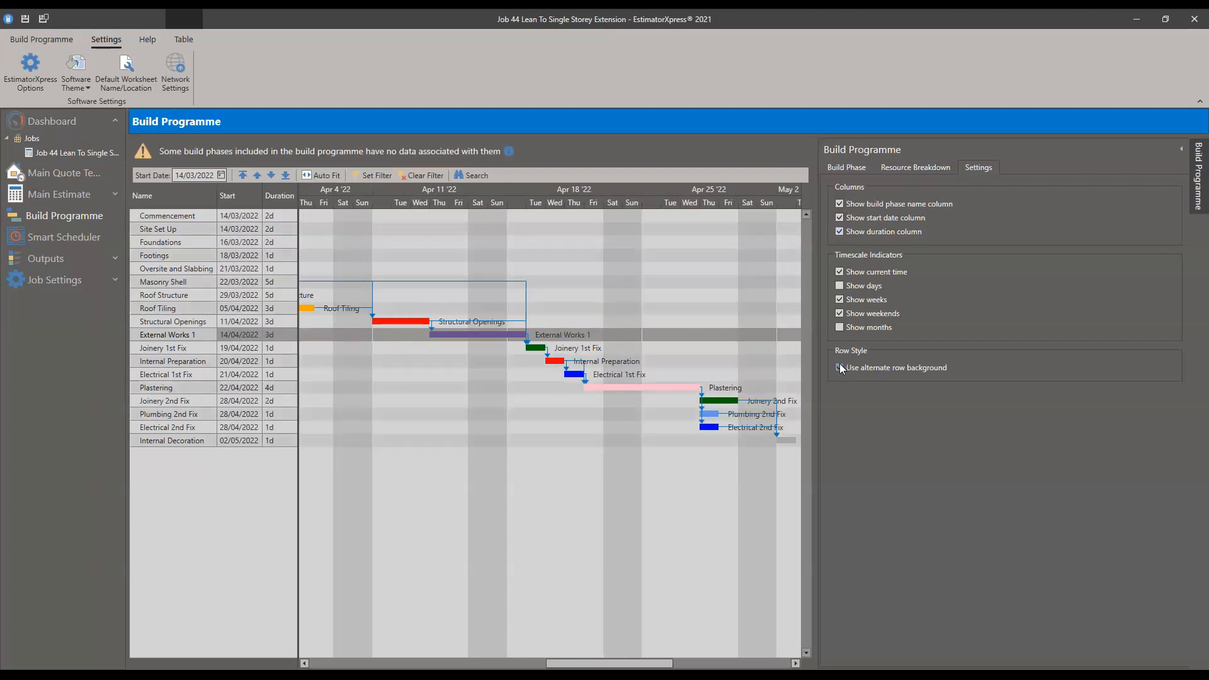
- Try toggling the months and weeks timescale indicators on the build programme chart
{"action": "left_click", "coordinate": [842, 328]}
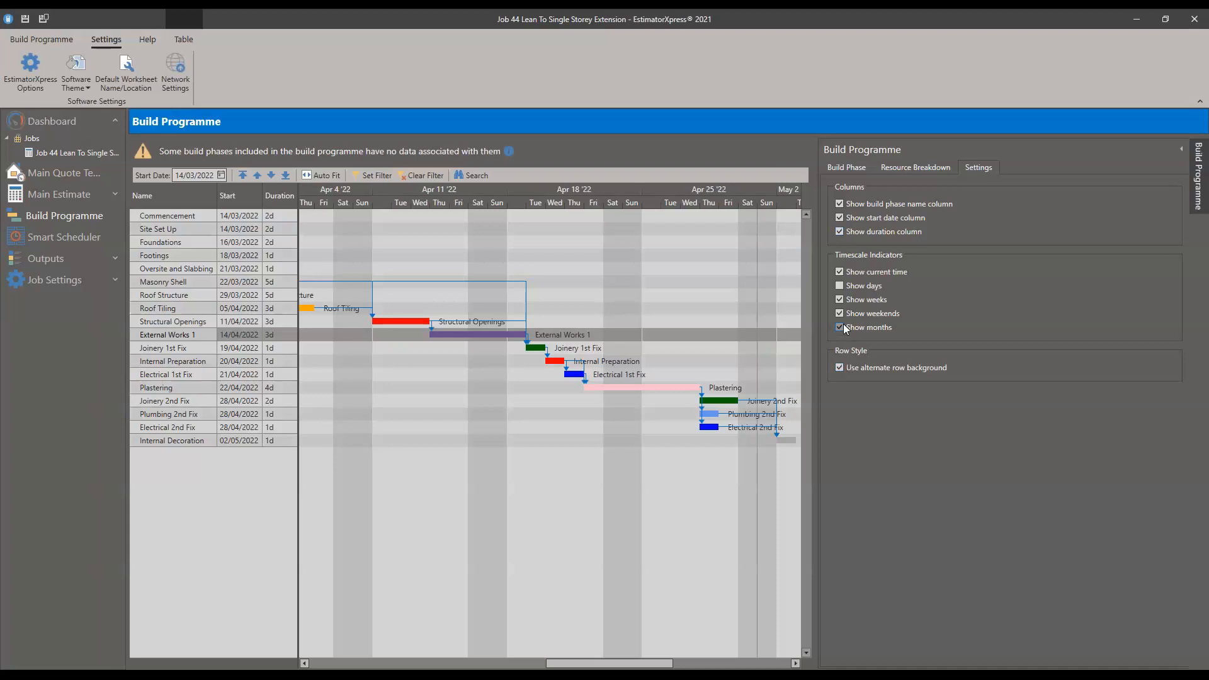
{"action": "left_click", "coordinate": [841, 327]}
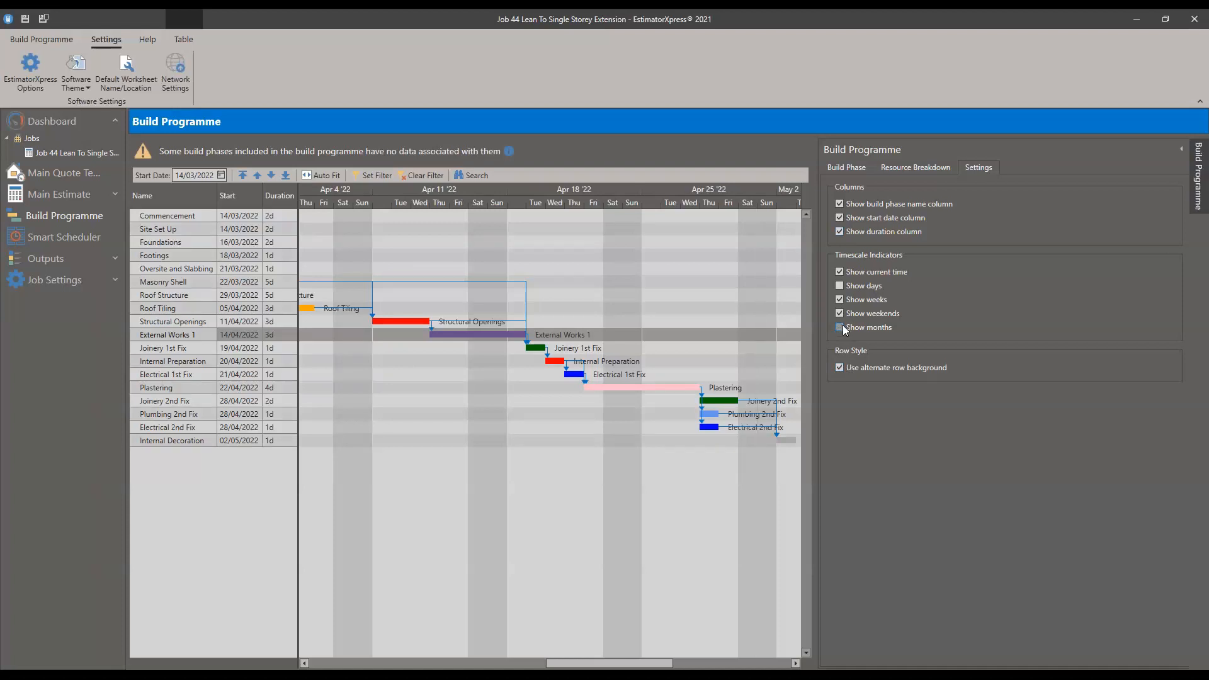
{"action": "left_click", "coordinate": [841, 300]}
- Check the resource breakdown for External Works 1, and review the build phase details and links of Joinery 1st Fix
{"action": "left_click", "coordinate": [902, 168]}
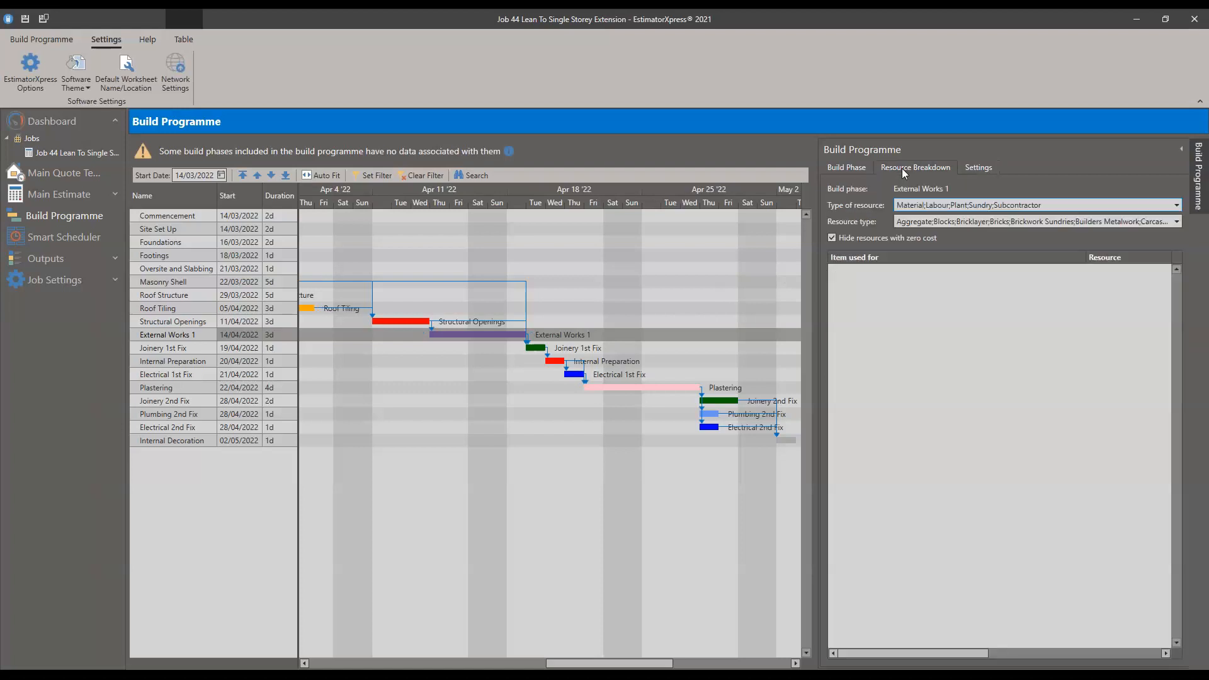
{"action": "left_click", "coordinate": [621, 350]}
{"action": "left_click", "coordinate": [852, 167]}
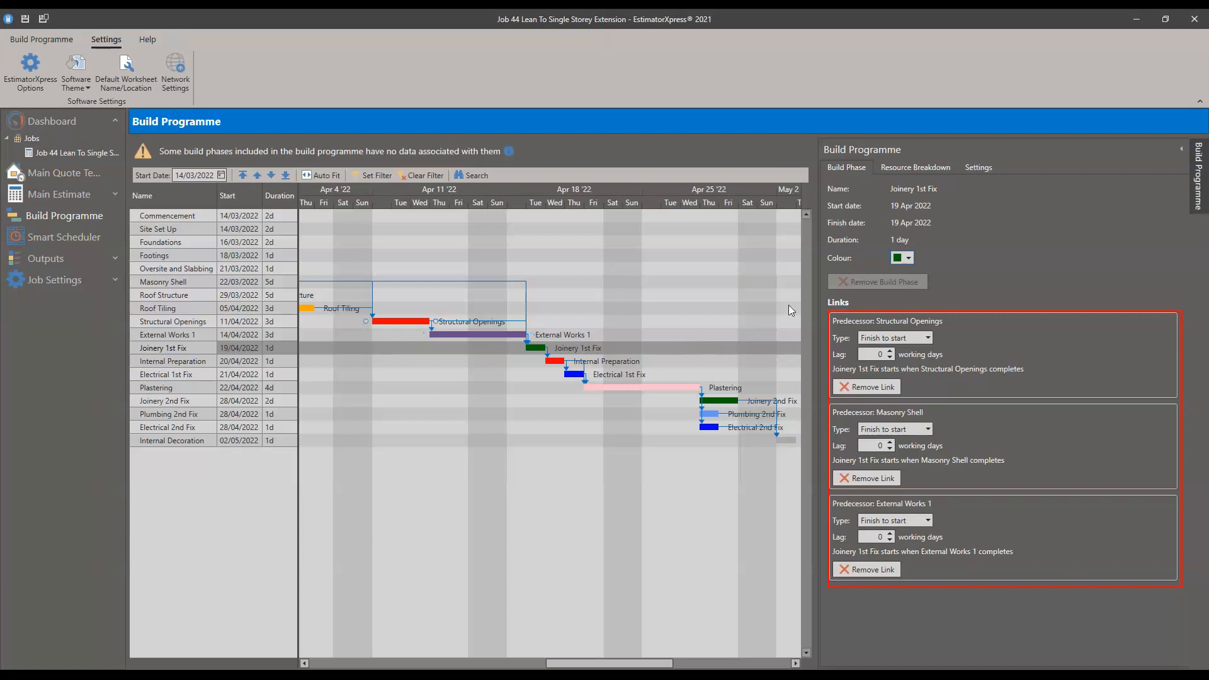
- Capture a rectangular area covering the chart and its display settings with Snipping Tool, and close the snip without saving it
{"action": "left_click", "coordinate": [979, 167]}
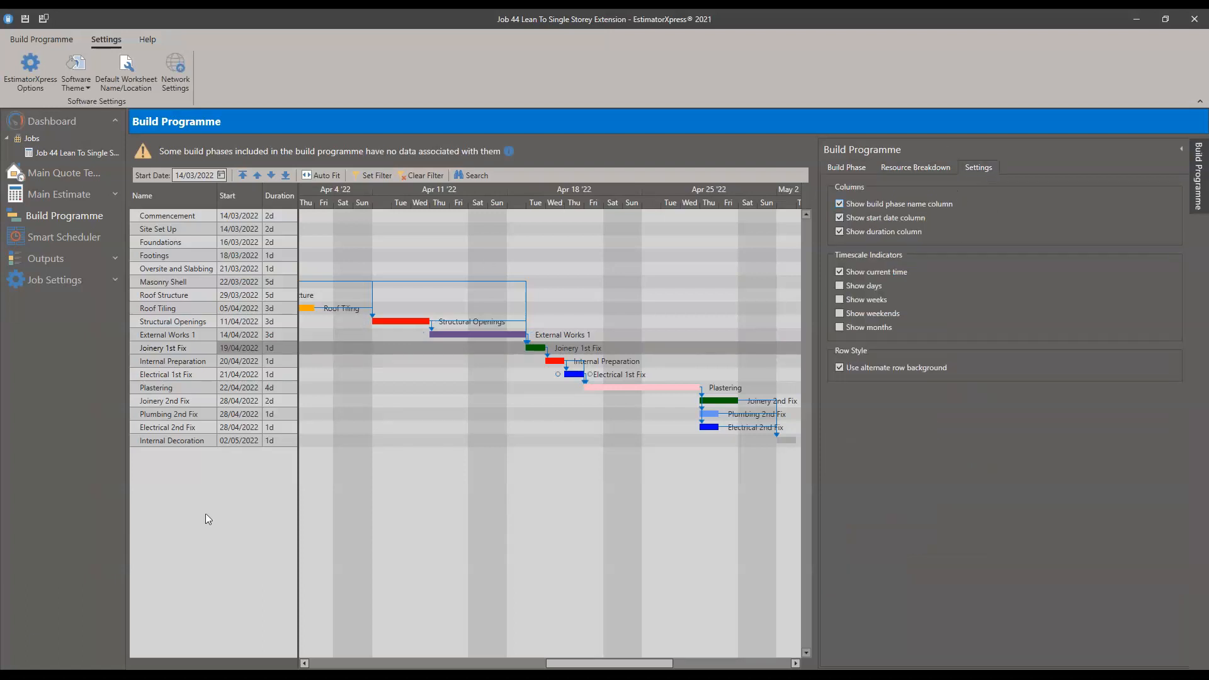
{"action": "key", "text": "super"}
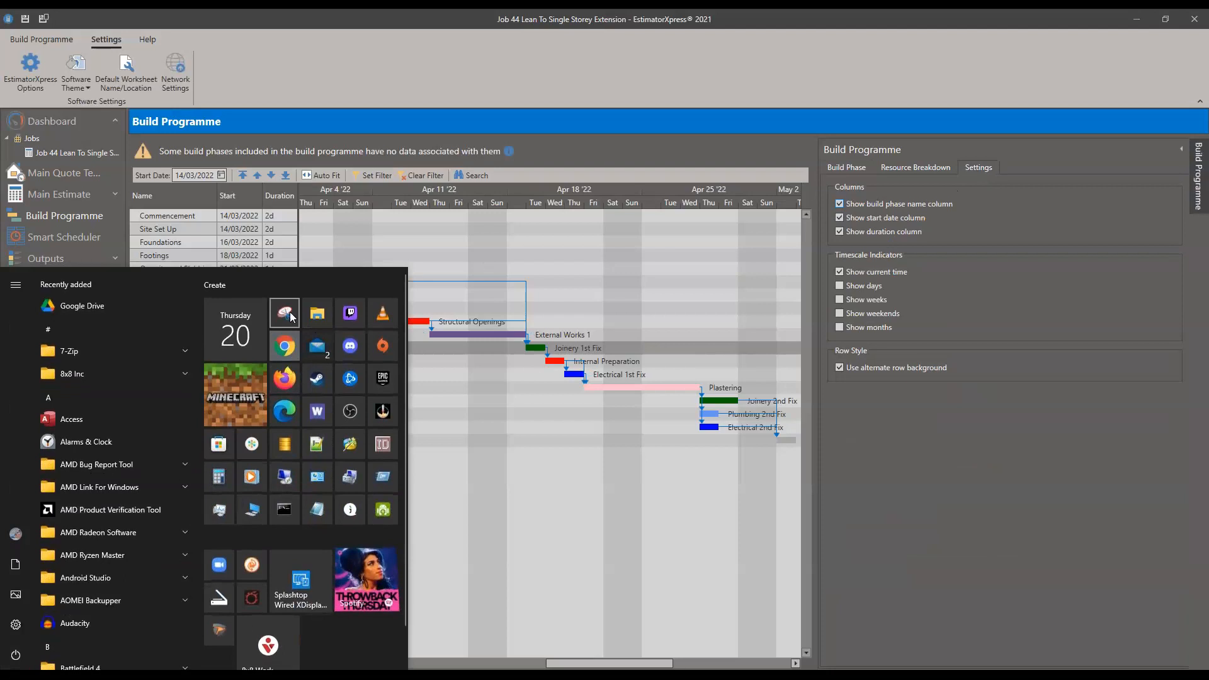
{"action": "left_click", "coordinate": [291, 317]}
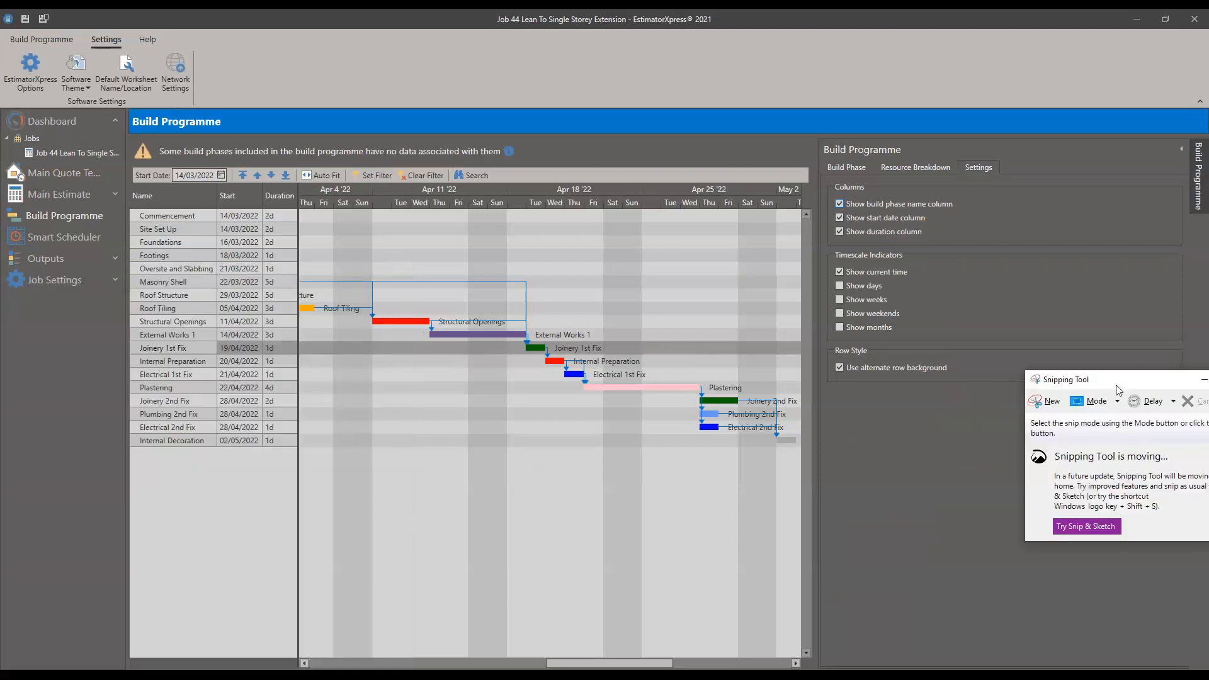
{"action": "left_click_drag", "start_coordinate": [1109, 381], "coordinate": [950, 389]}
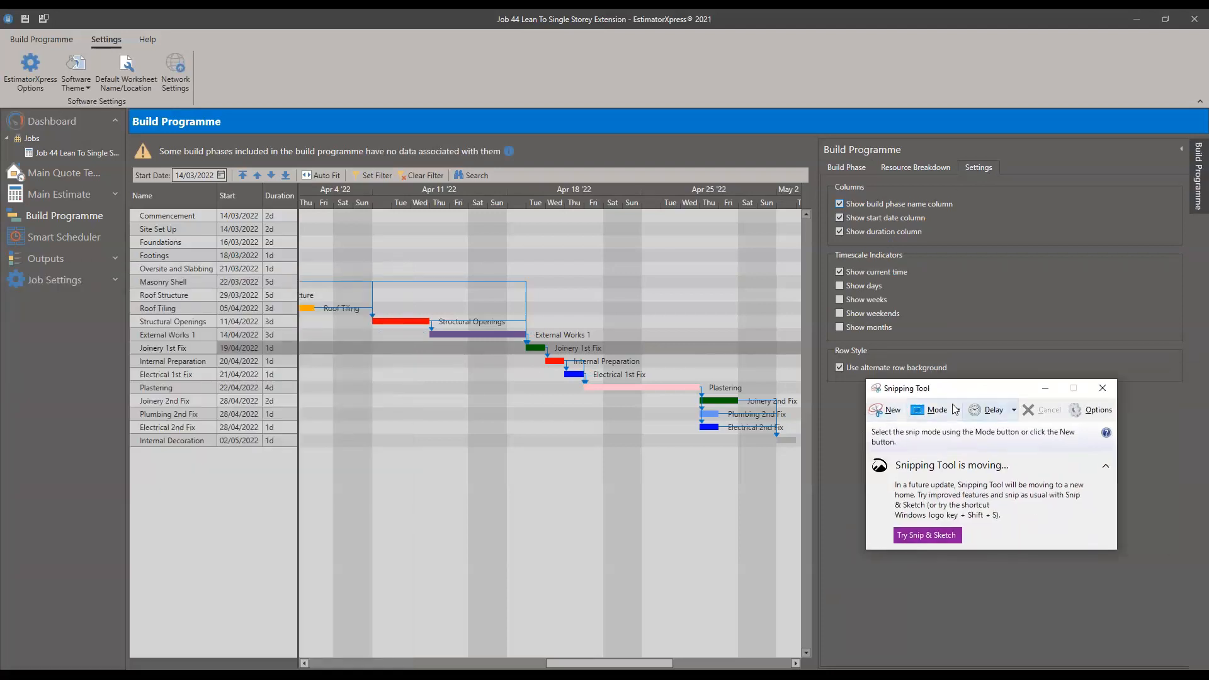
{"action": "left_click", "coordinate": [955, 410]}
{"action": "left_click", "coordinate": [945, 440]}
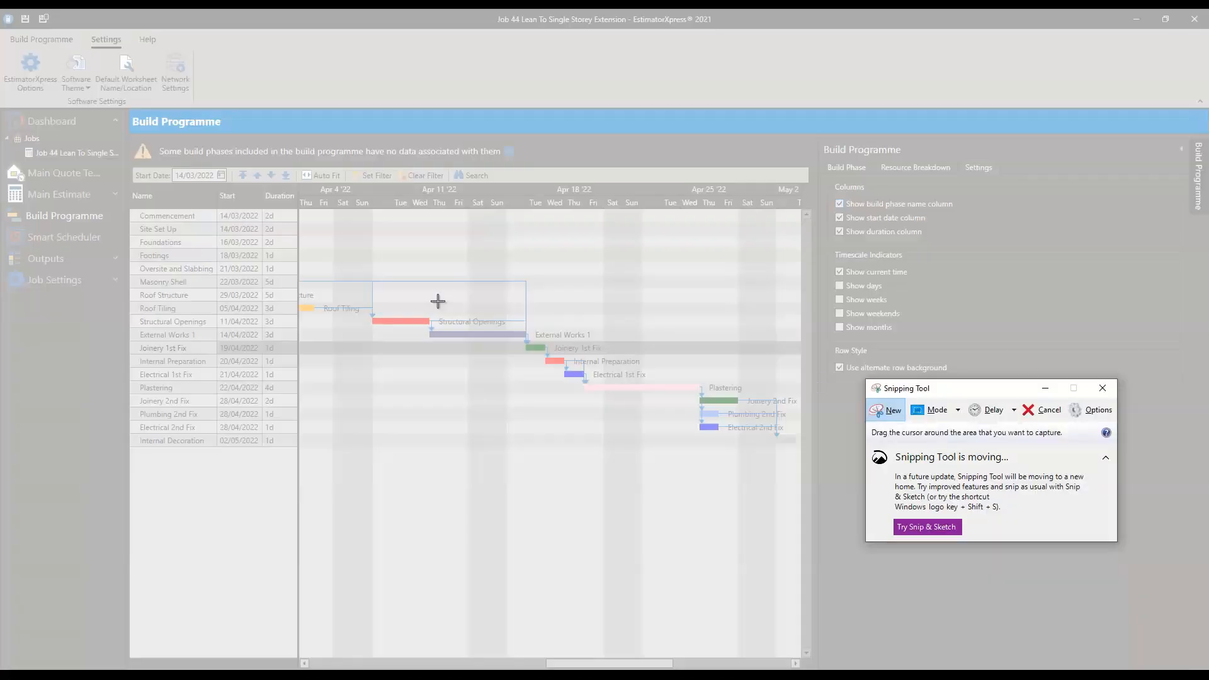
{"action": "left_click_drag", "start_coordinate": [126, 109], "coordinate": [1092, 493]}
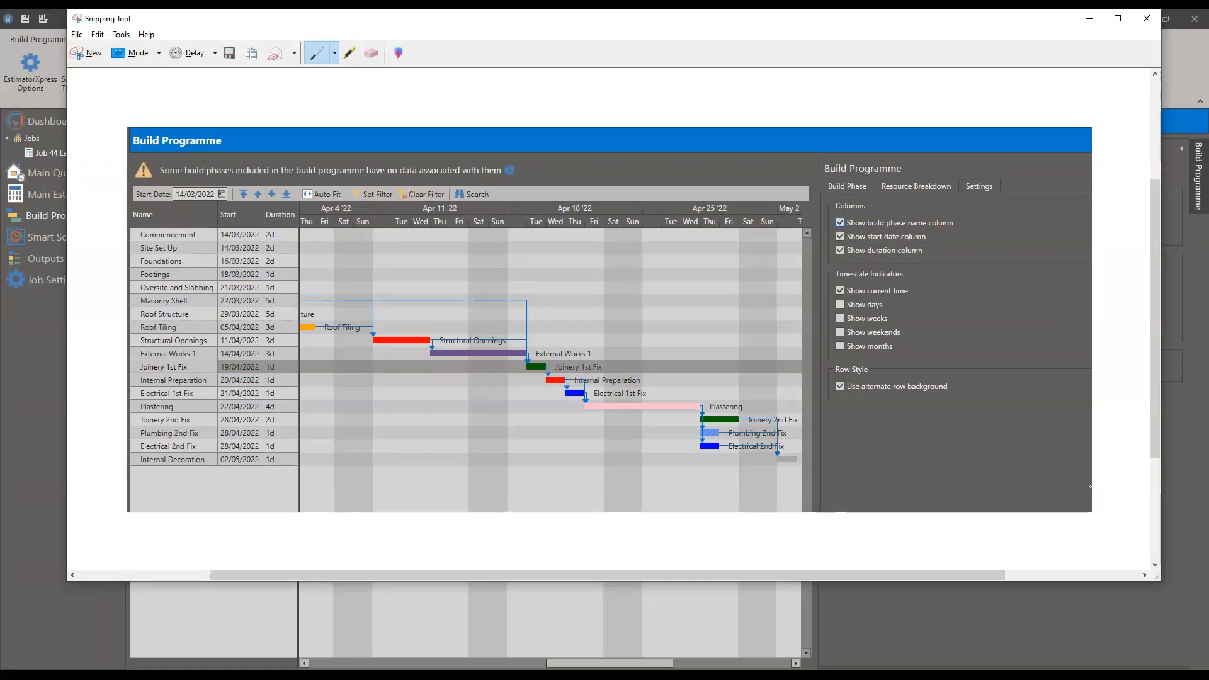
{"action": "left_click", "coordinate": [1146, 19]}
- Review the resource breakdowns of the Joinery 1st Fix and Commencement build phases
{"action": "left_click", "coordinate": [614, 308]}
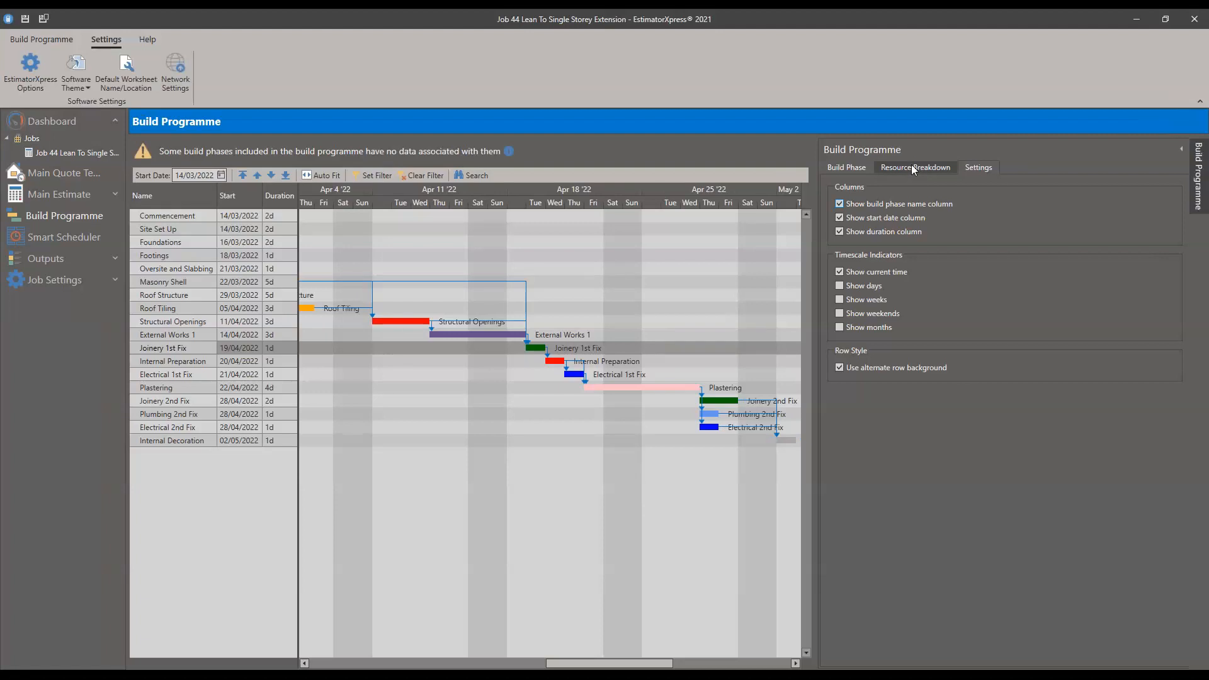
{"action": "left_click", "coordinate": [897, 313]}
{"action": "left_click", "coordinate": [894, 167]}
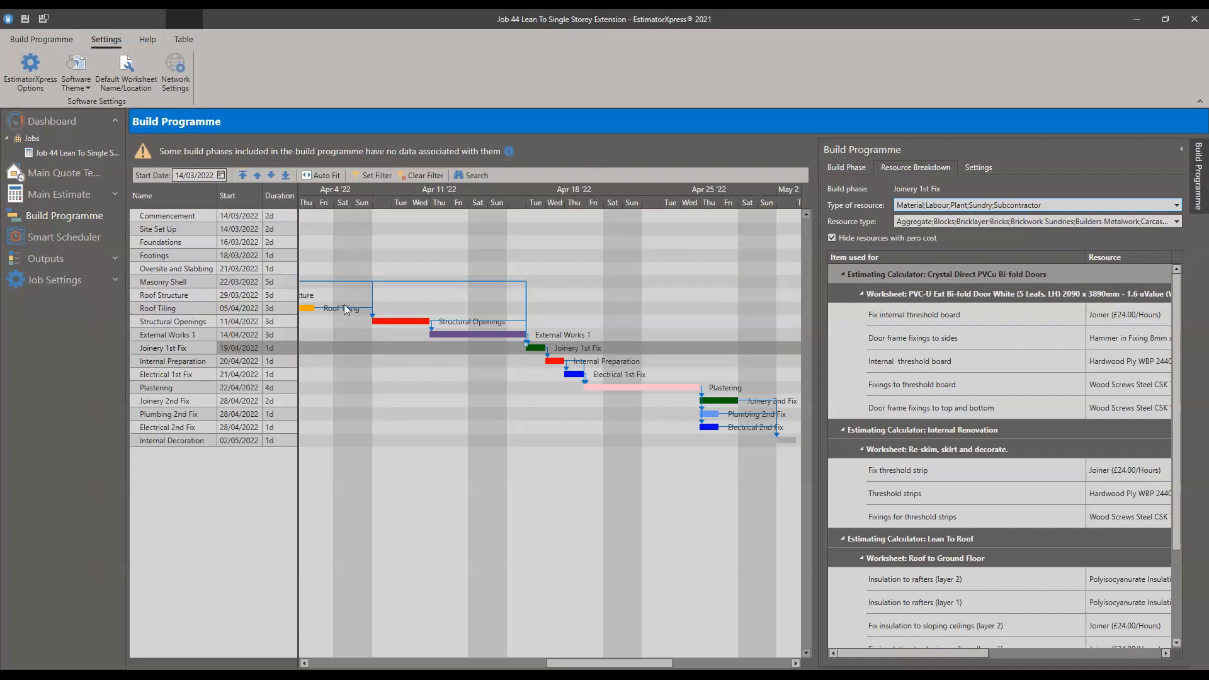
{"action": "left_click_drag", "start_coordinate": [609, 663], "coordinate": [274, 649]}
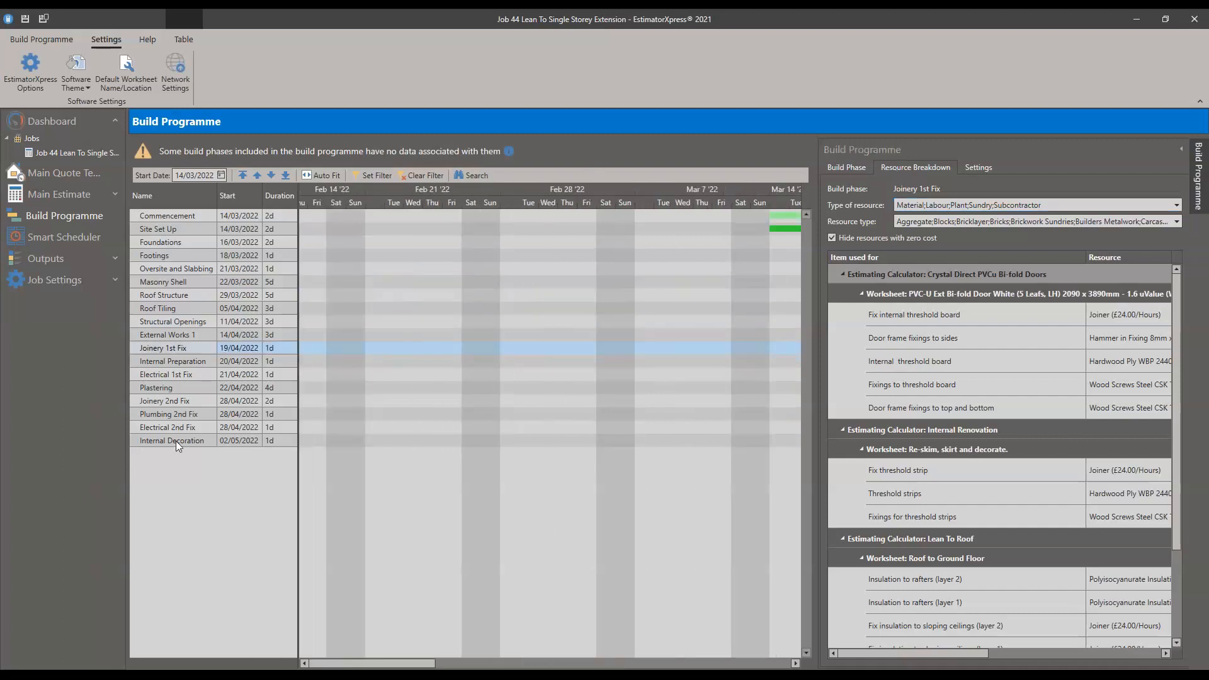
{"action": "left_click_drag", "start_coordinate": [405, 661], "coordinate": [513, 636]}
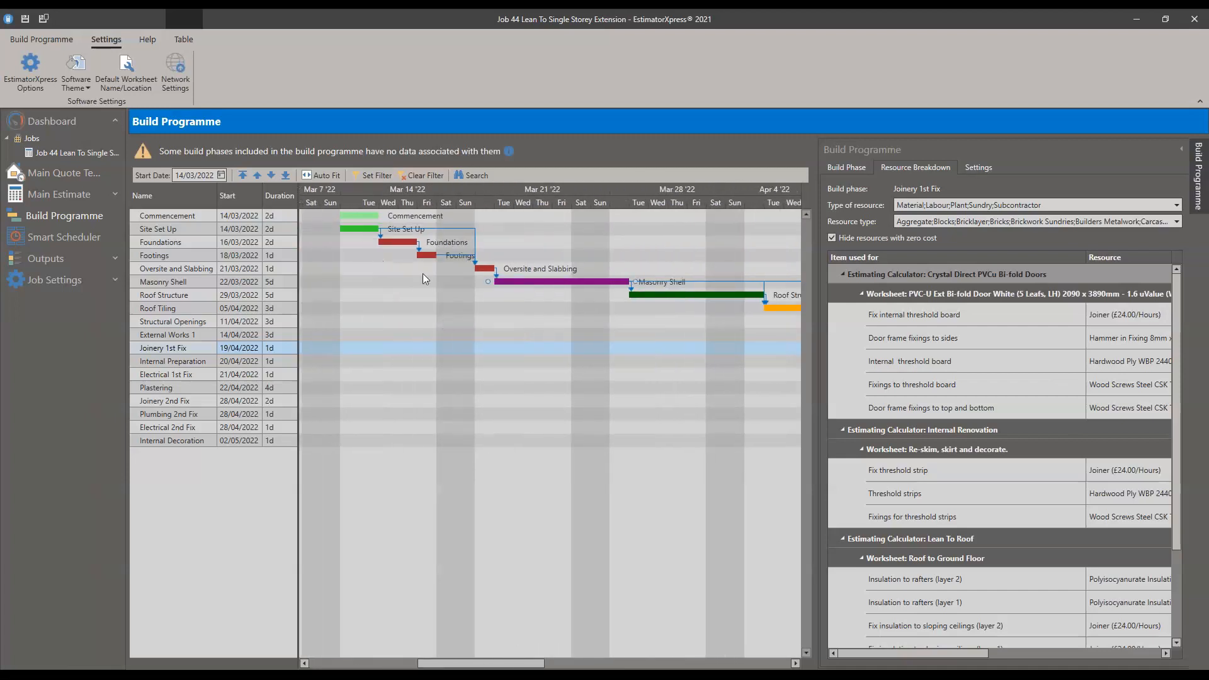
{"action": "left_click", "coordinate": [359, 214]}
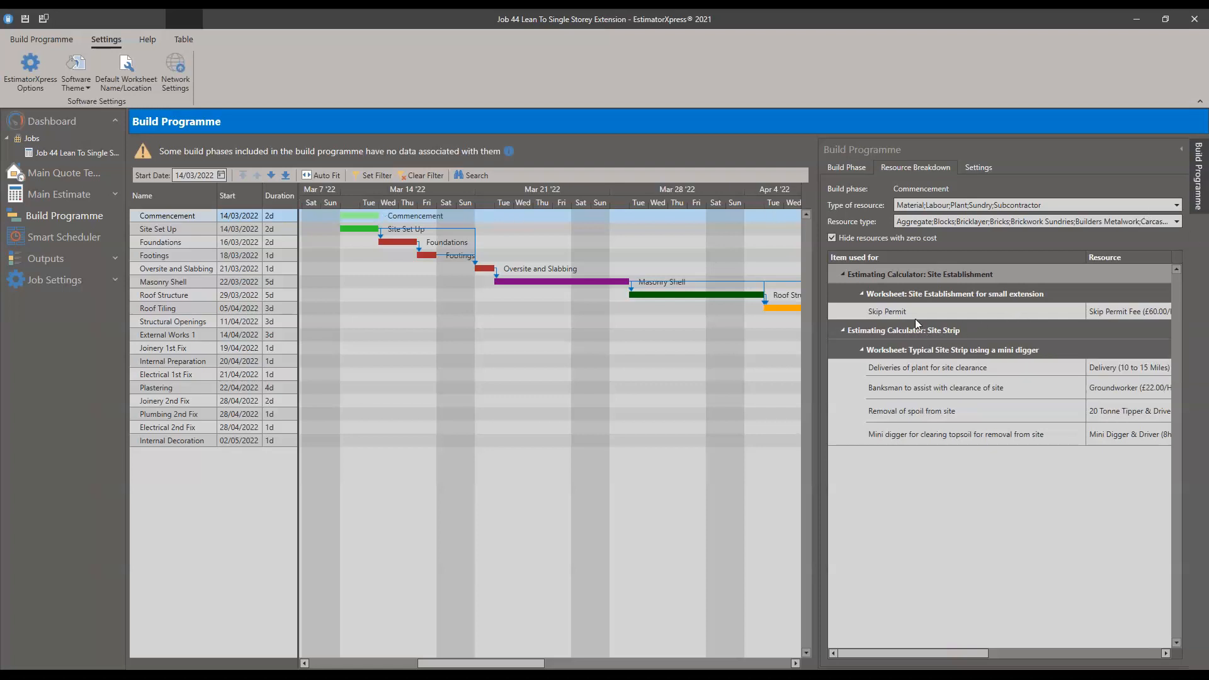
{"action": "mouse_move", "coordinate": [914, 372]}
{"action": "mouse_move", "coordinate": [904, 440]}
- Try toggling the days and weeks timescale indicators on the chart, and hide the days indicator again
{"action": "left_click", "coordinate": [972, 167]}
{"action": "left_click", "coordinate": [851, 287]}
{"action": "left_click", "coordinate": [851, 292]}
{"action": "left_click", "coordinate": [850, 289]}
{"action": "left_click", "coordinate": [850, 290]}
{"action": "left_click", "coordinate": [850, 289]}
{"action": "left_click", "coordinate": [850, 290]}
{"action": "left_click", "coordinate": [850, 289]}
{"action": "left_click", "coordinate": [852, 292]}
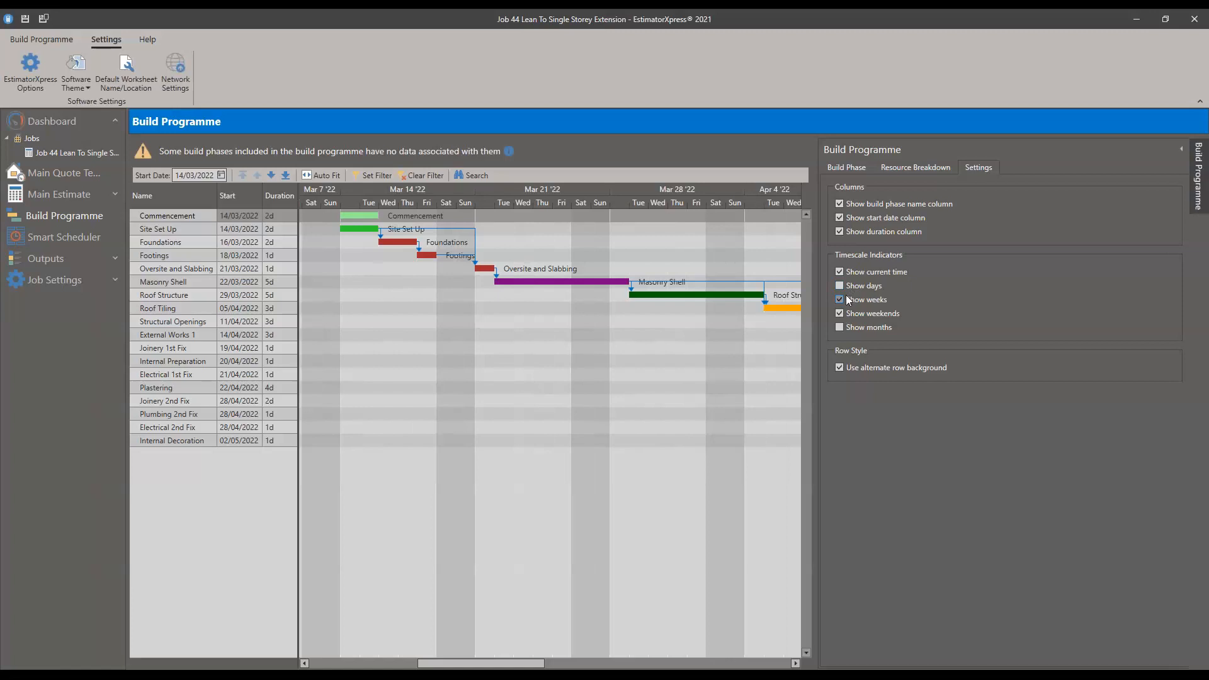
{"action": "left_click", "coordinate": [843, 286]}
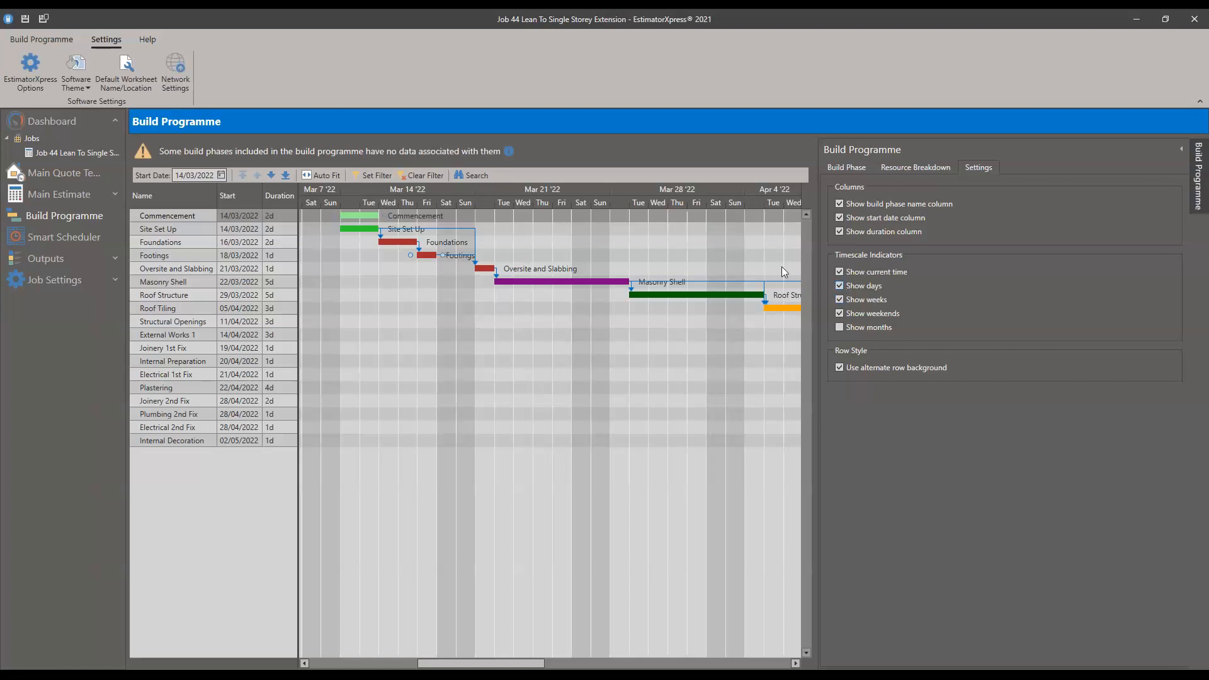
{"action": "left_click", "coordinate": [841, 286]}
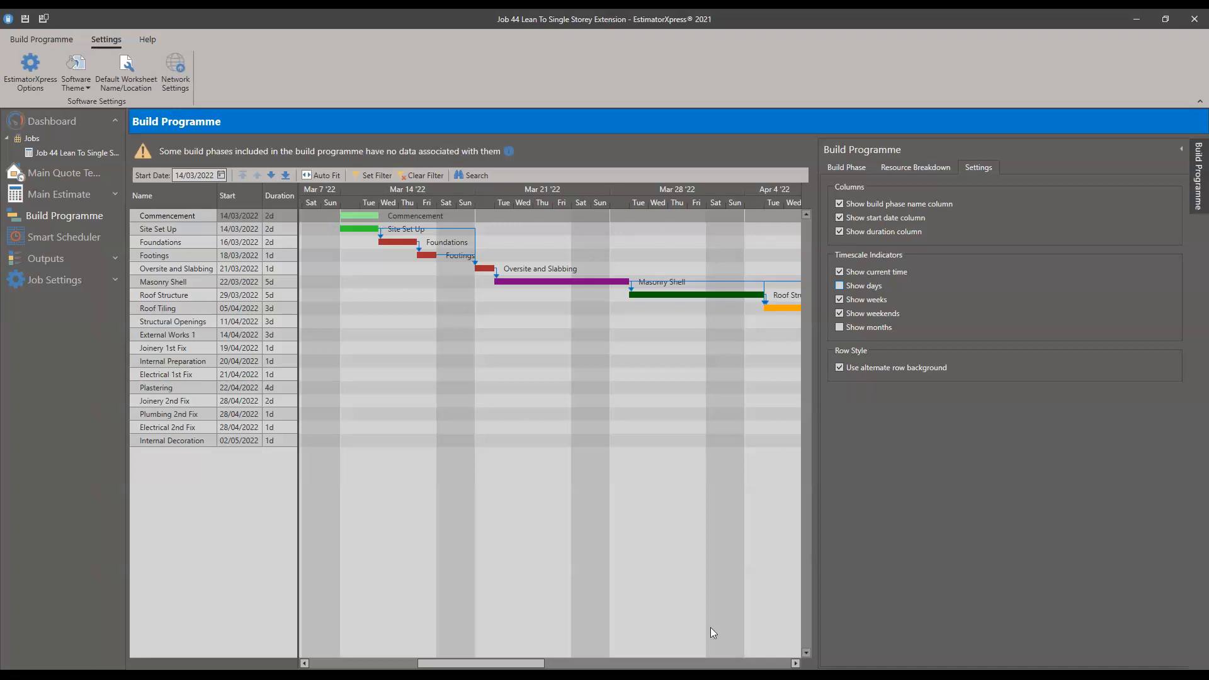
- Open Task Manager and examine the computer's CPU performance graphs
{"action": "right_click", "coordinate": [689, 672]}
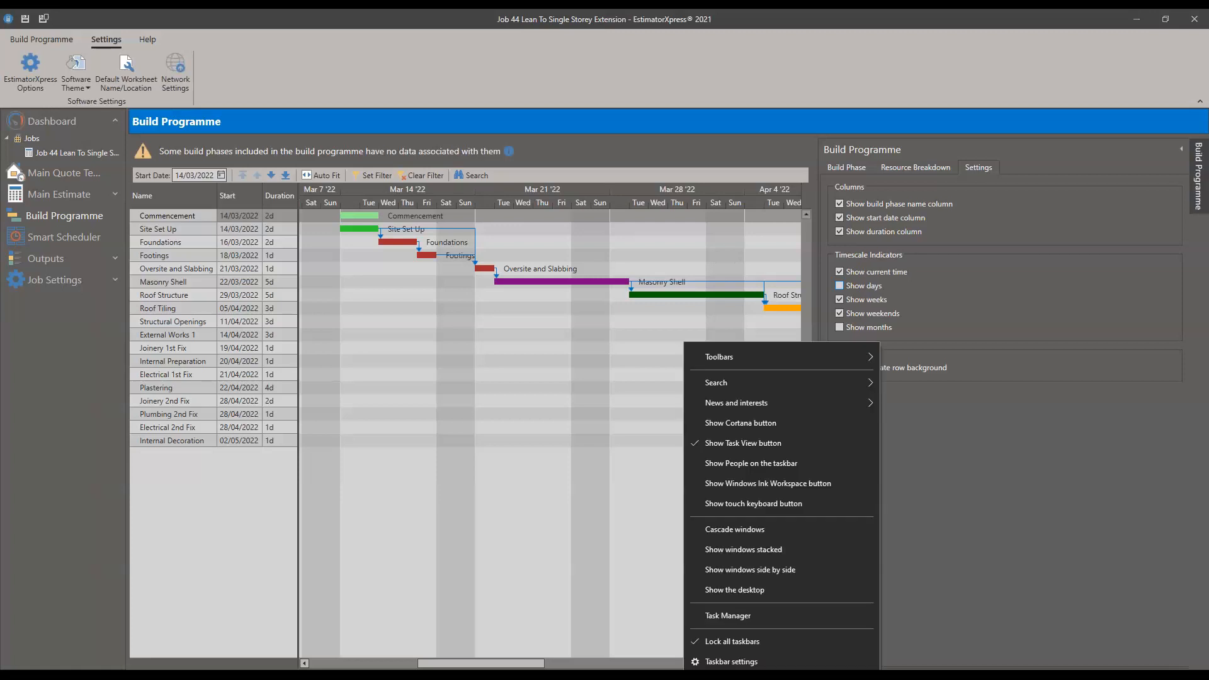
{"action": "left_click", "coordinate": [729, 619]}
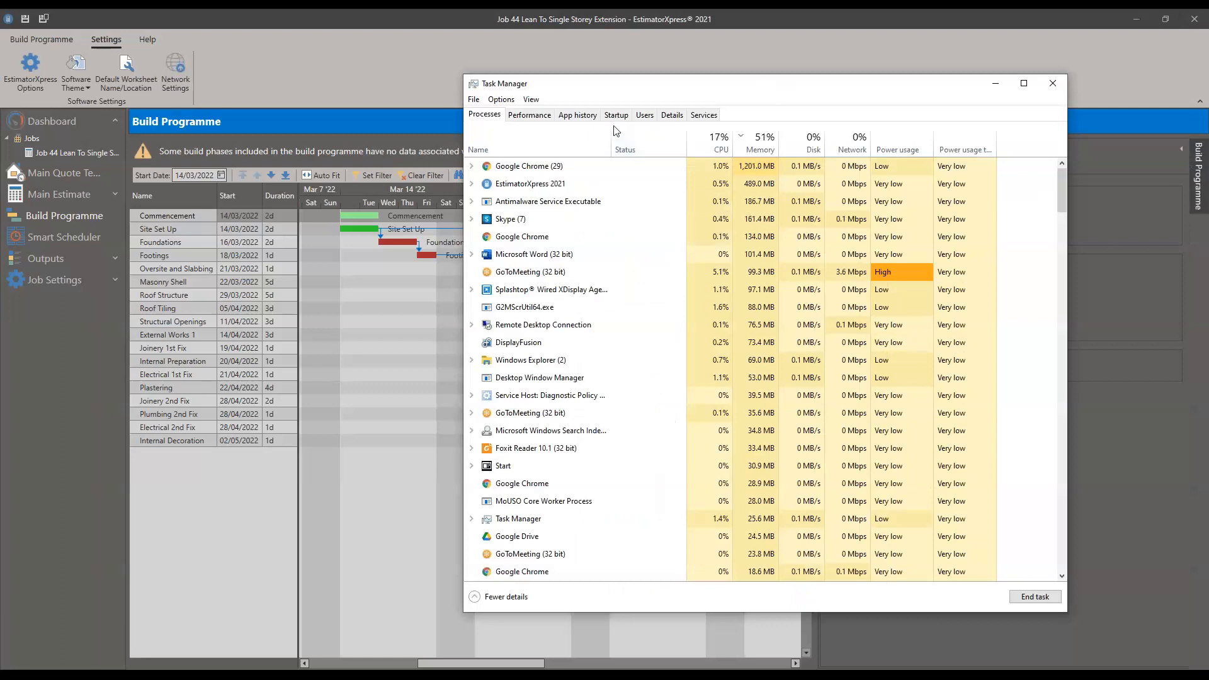
{"action": "left_click", "coordinate": [529, 115]}
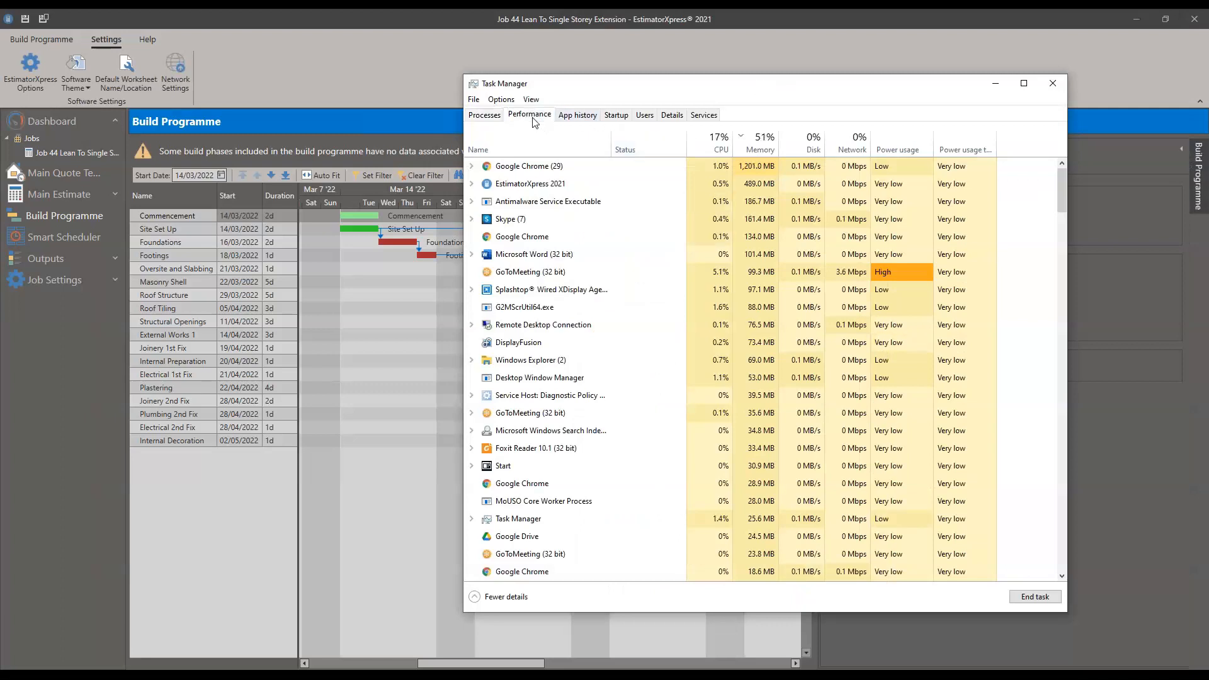
{"action": "left_click", "coordinate": [521, 162]}
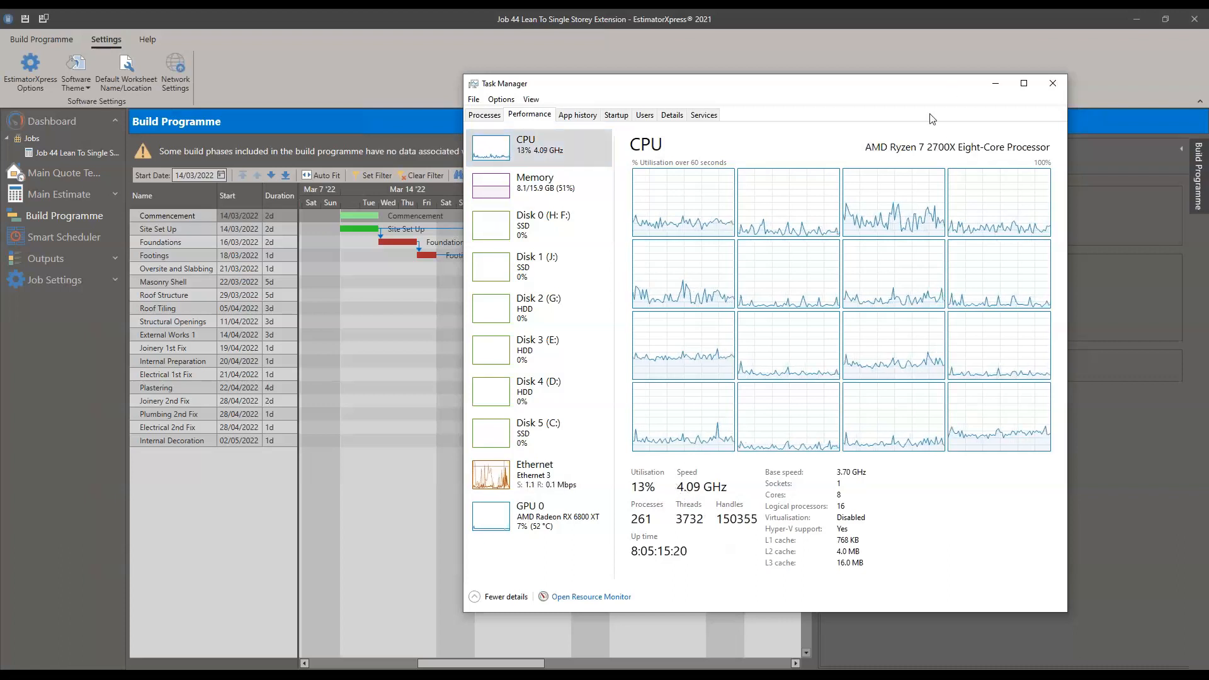
{"action": "left_click_drag", "start_coordinate": [862, 88], "coordinate": [813, 86]}
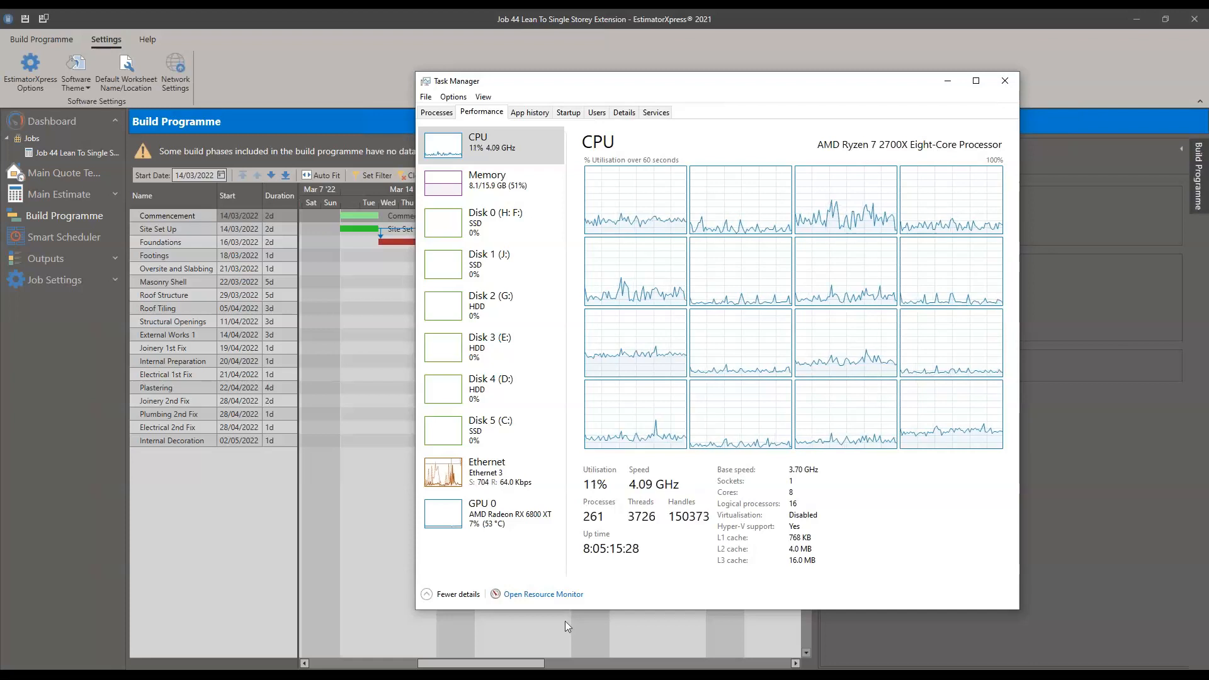
{"action": "mouse_move", "coordinate": [455, 677]}
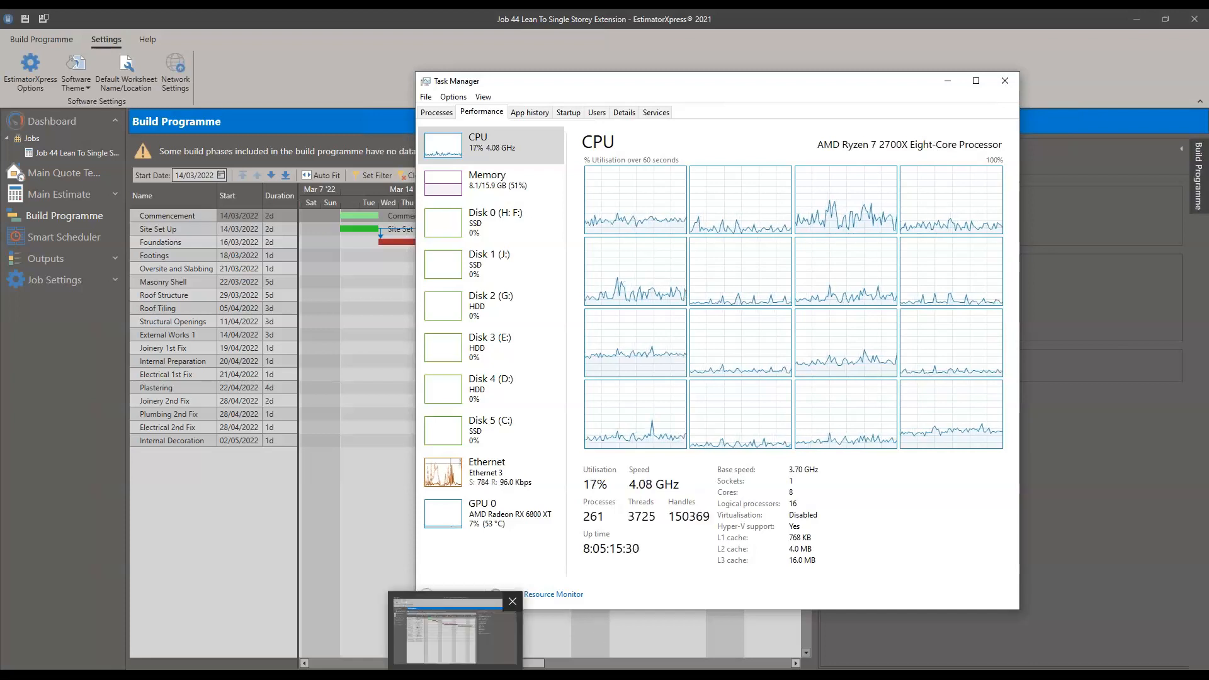
- Check the running applications in Task Manager's compact view, revisit the full performance view, and minimise the window
{"action": "left_click", "coordinate": [437, 113]}
{"action": "left_click", "coordinate": [437, 594]}
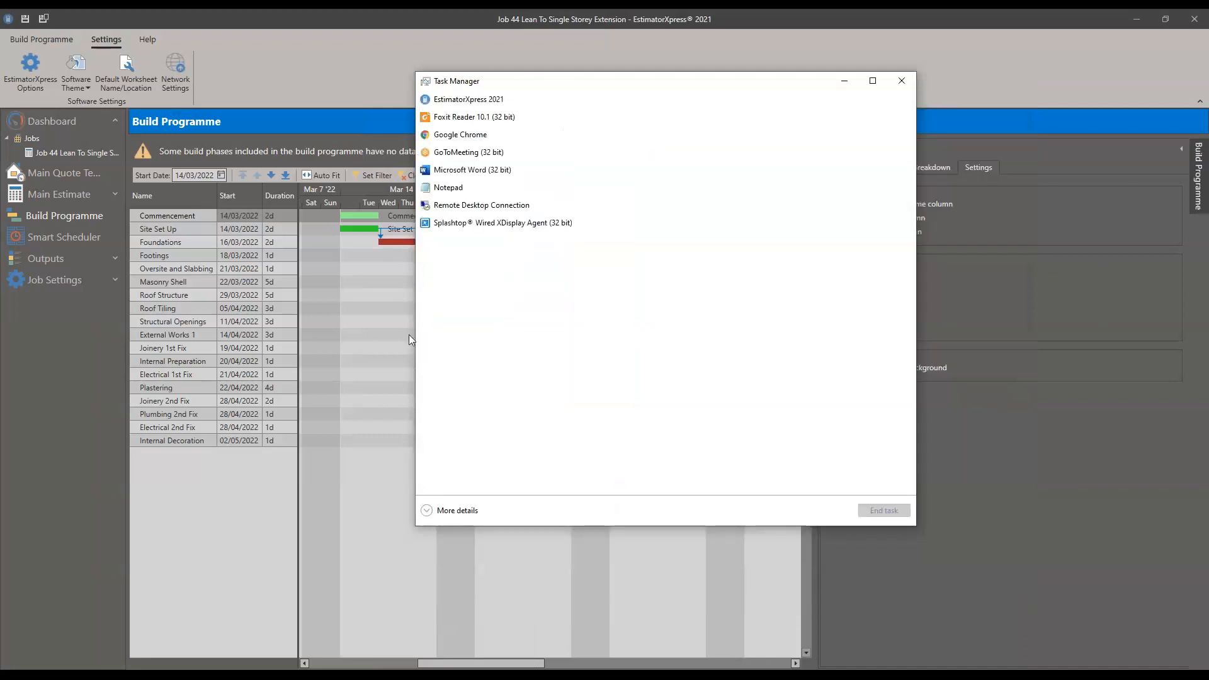
{"action": "left_click", "coordinate": [438, 514]}
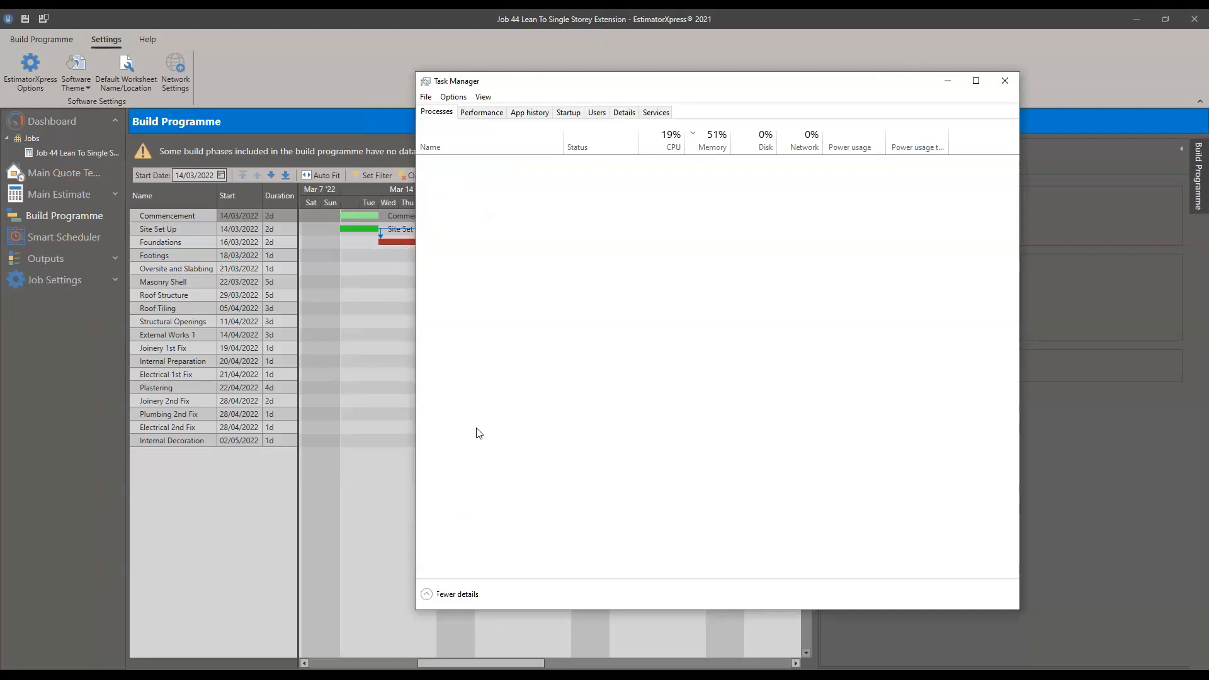
{"action": "left_click", "coordinate": [482, 112]}
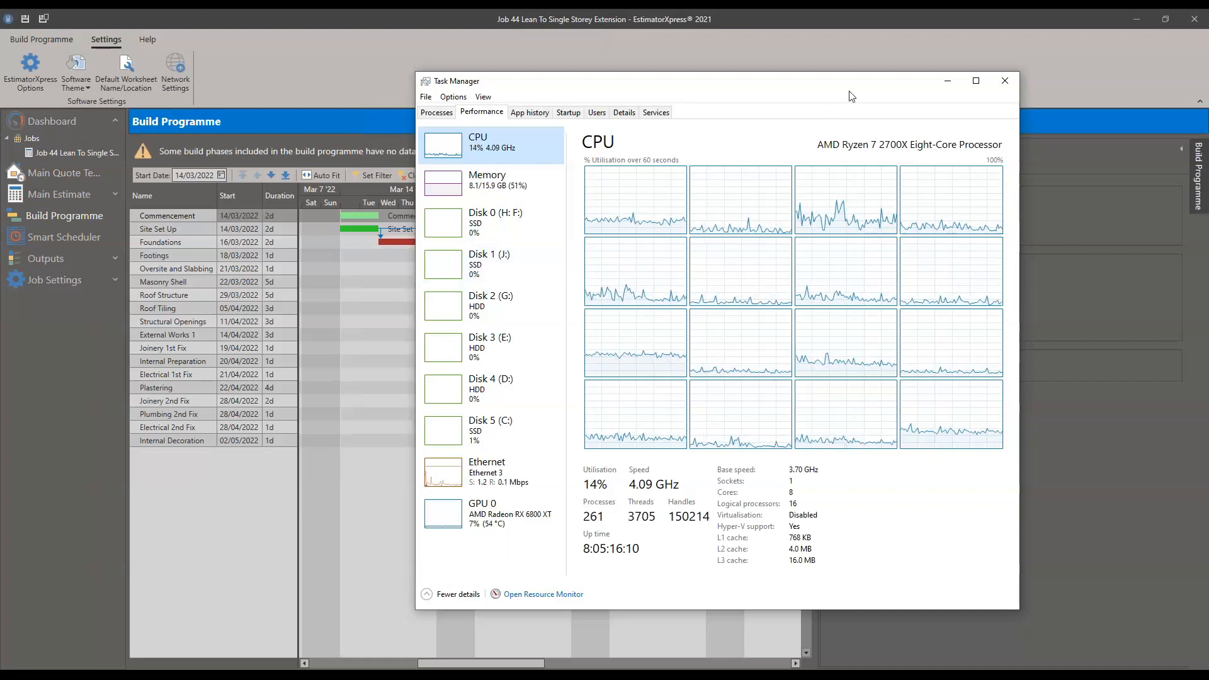
{"action": "left_click_drag", "start_coordinate": [837, 80], "coordinate": [812, 84]}
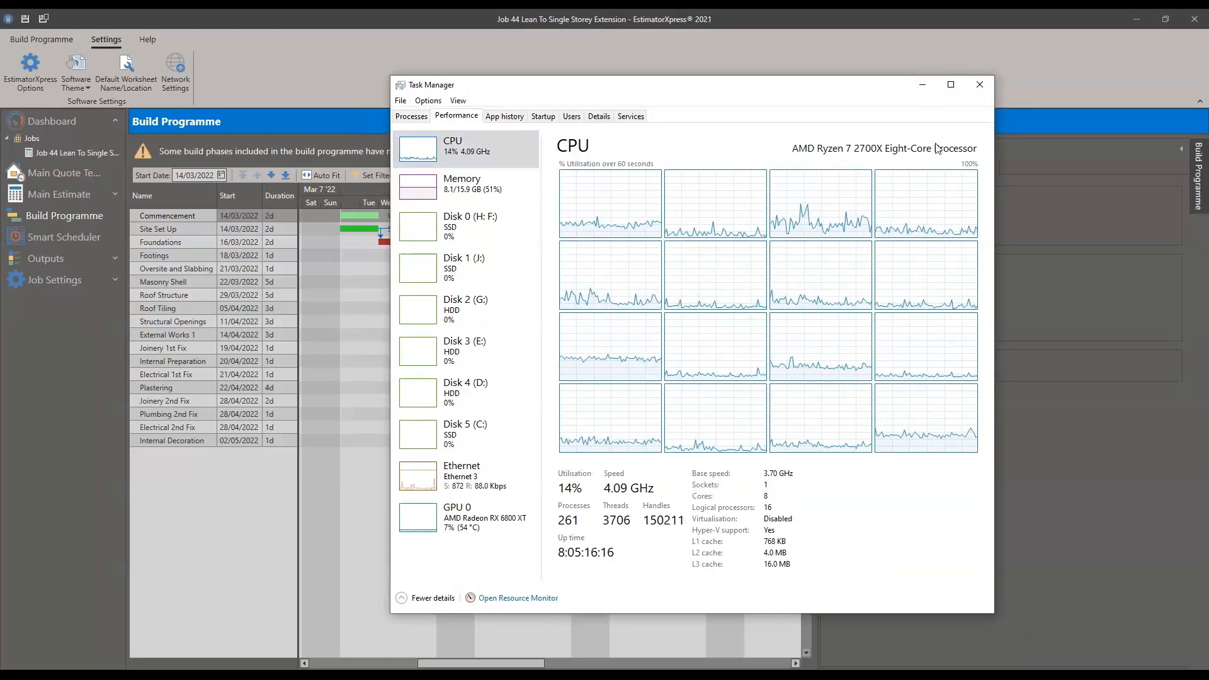
{"action": "left_click", "coordinate": [923, 86]}
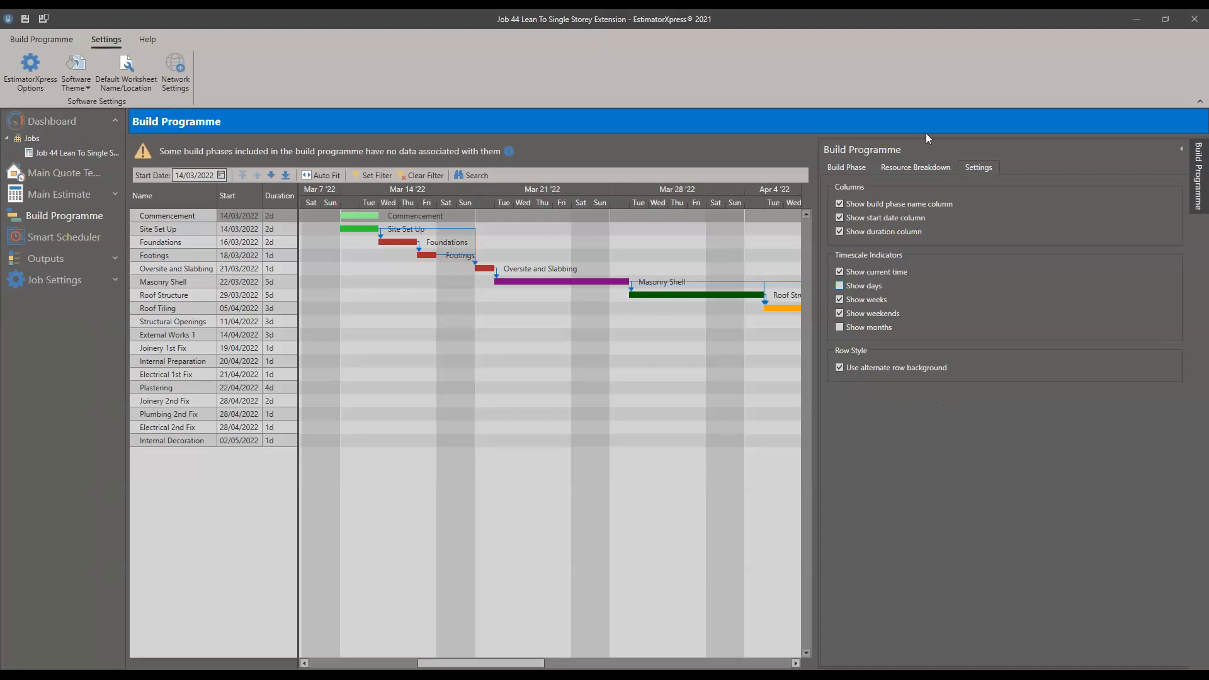
- Review the Commencement phase's details and resources, and check the resource breakdown for Roof Tiling
{"action": "left_click", "coordinate": [850, 167]}
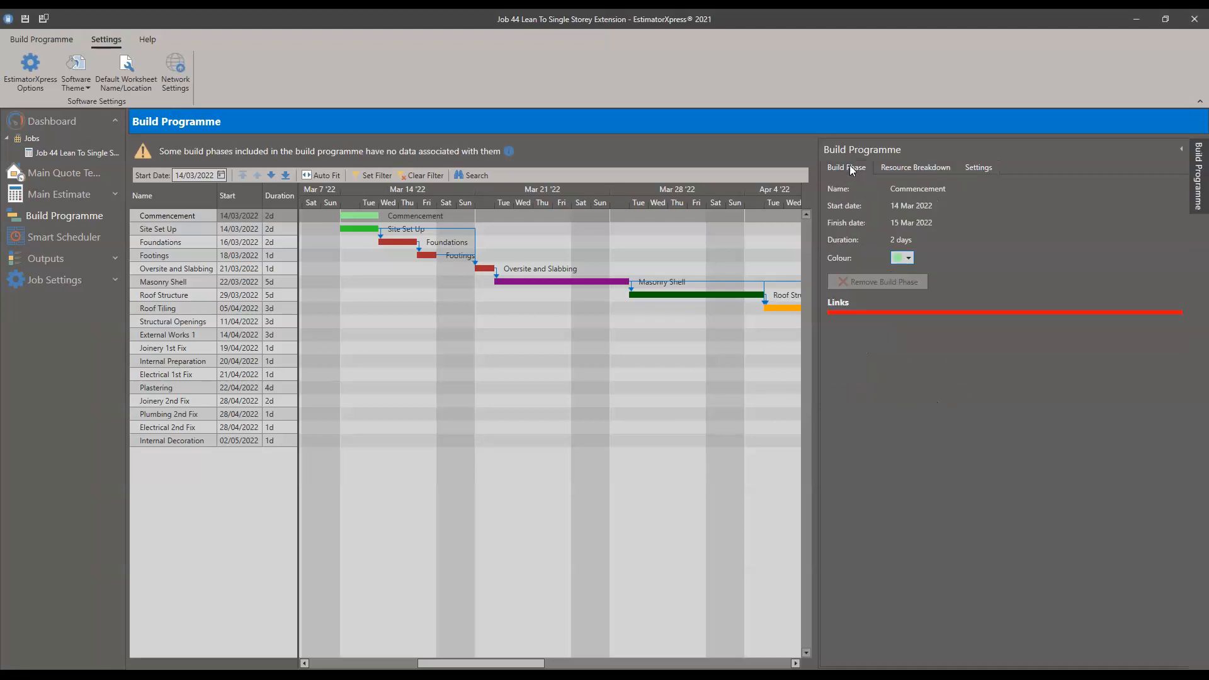
{"action": "left_click", "coordinate": [894, 167]}
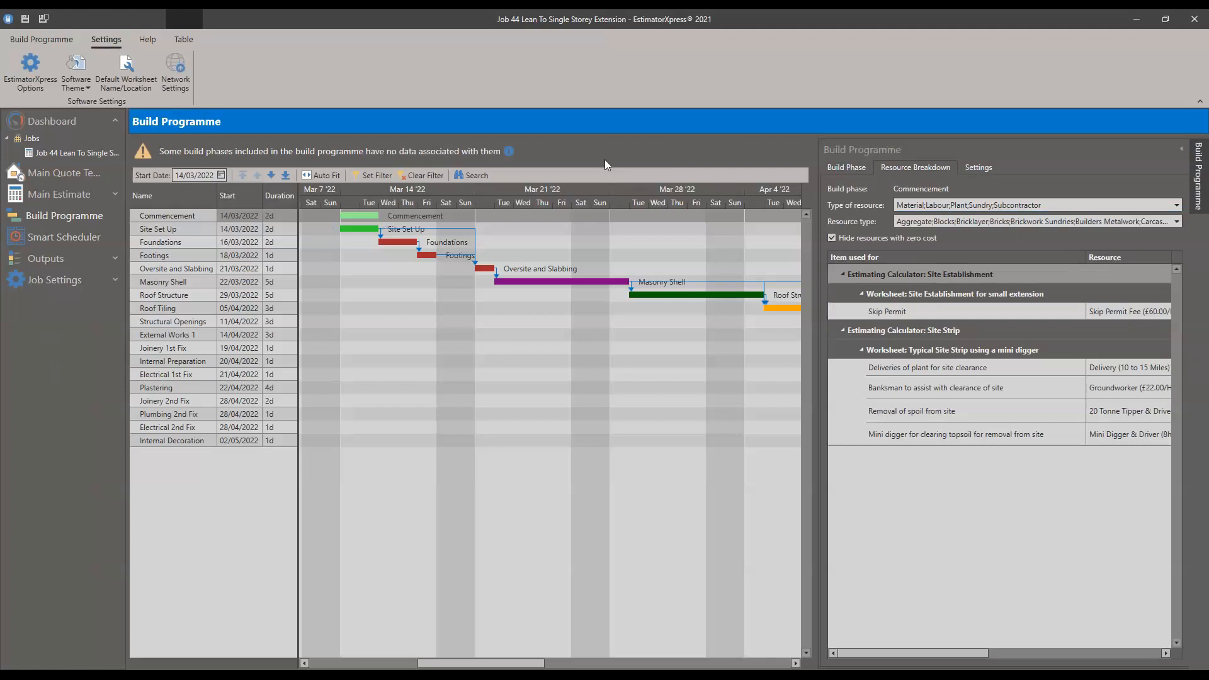
{"action": "left_click", "coordinate": [40, 39]}
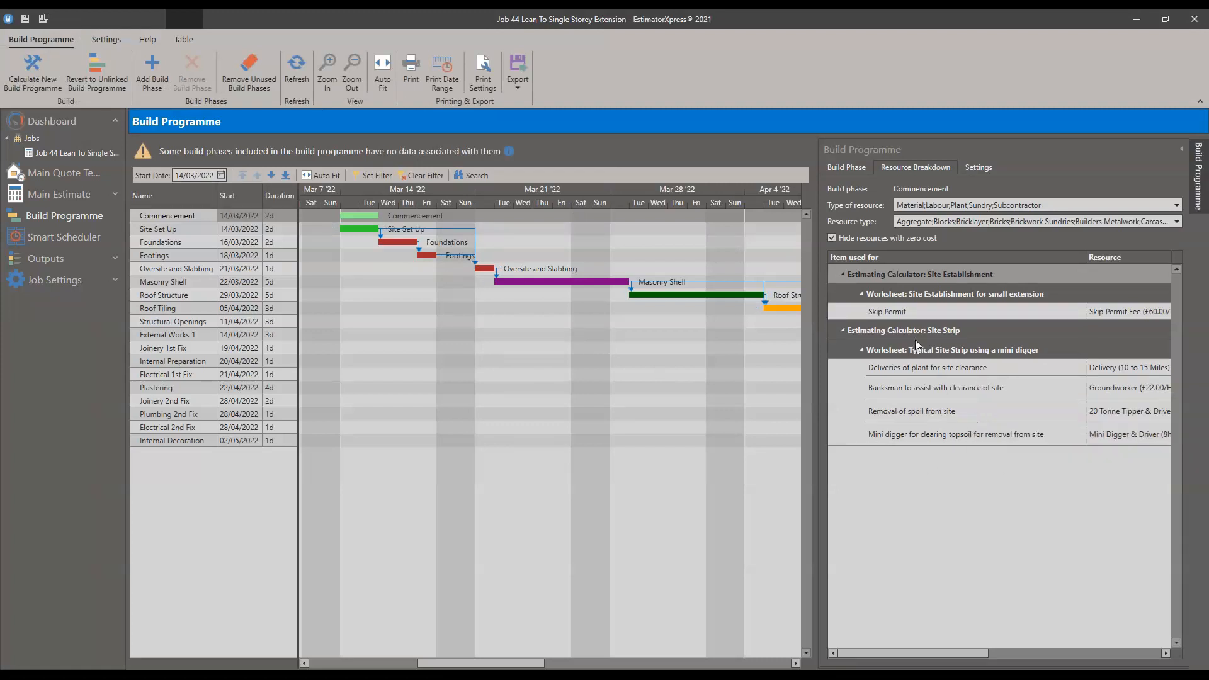
{"action": "left_click", "coordinate": [351, 309]}
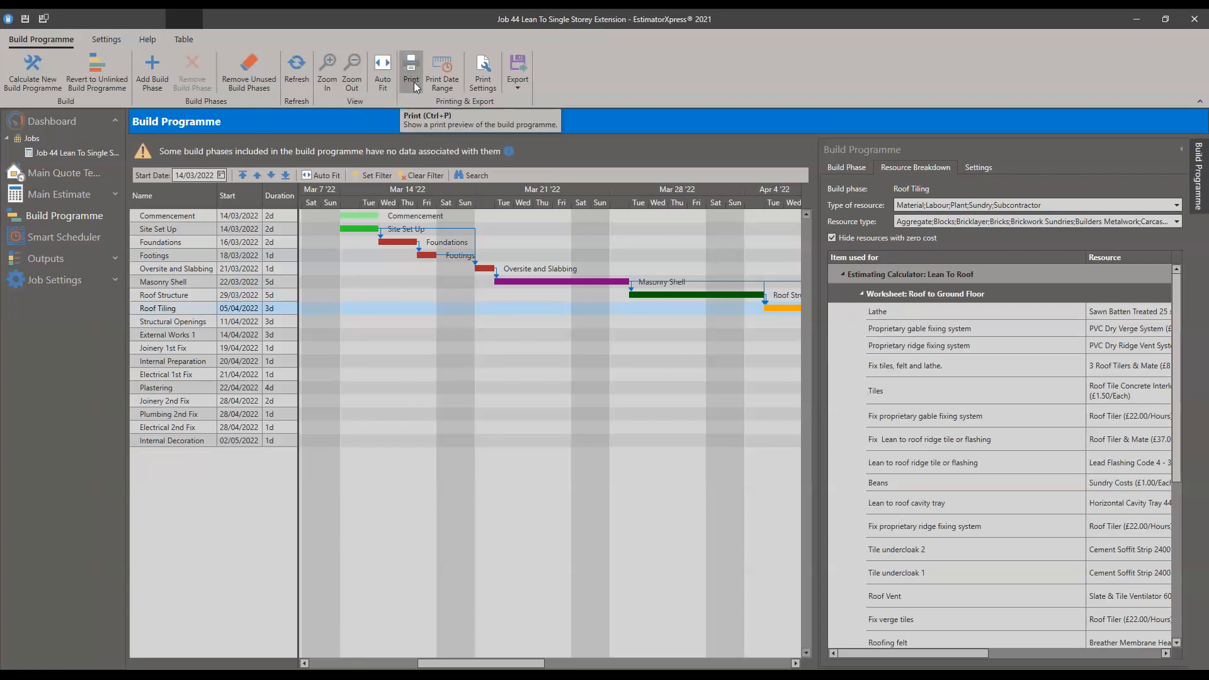
- Export the build programme to the Desktop as the PDF "Job 44 Lean To Single Storey Extension - Build Programme.pdf"
{"action": "left_click", "coordinate": [523, 64]}
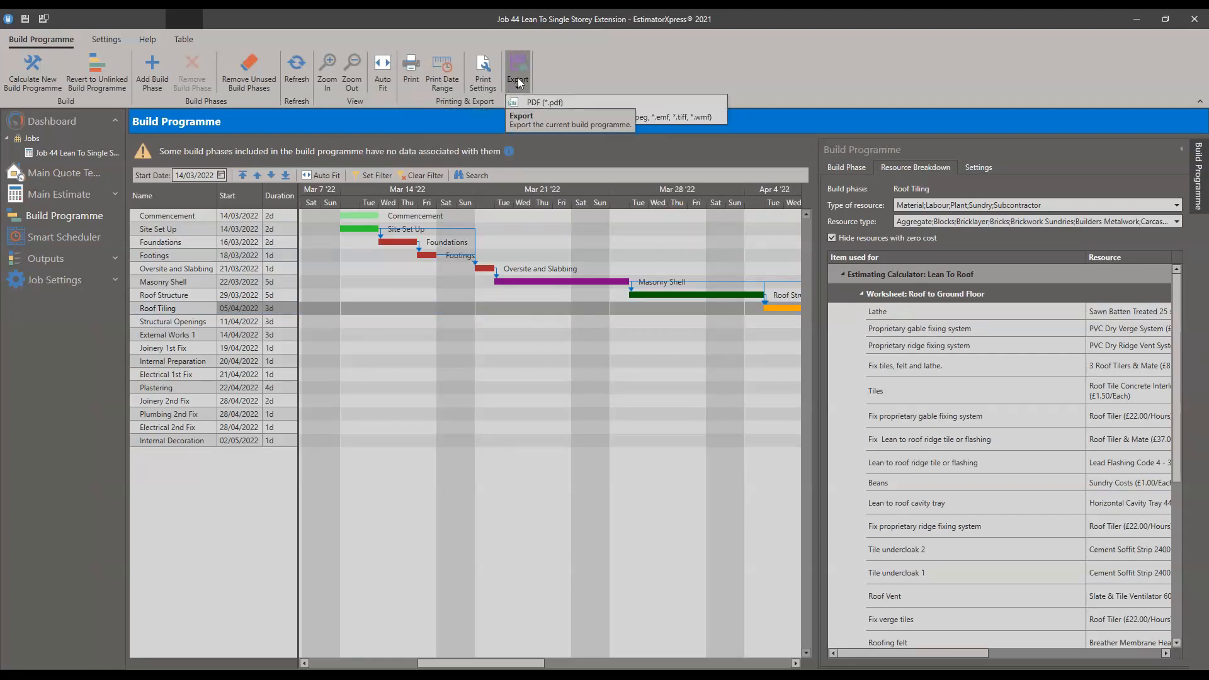
{"action": "left_click", "coordinate": [535, 101]}
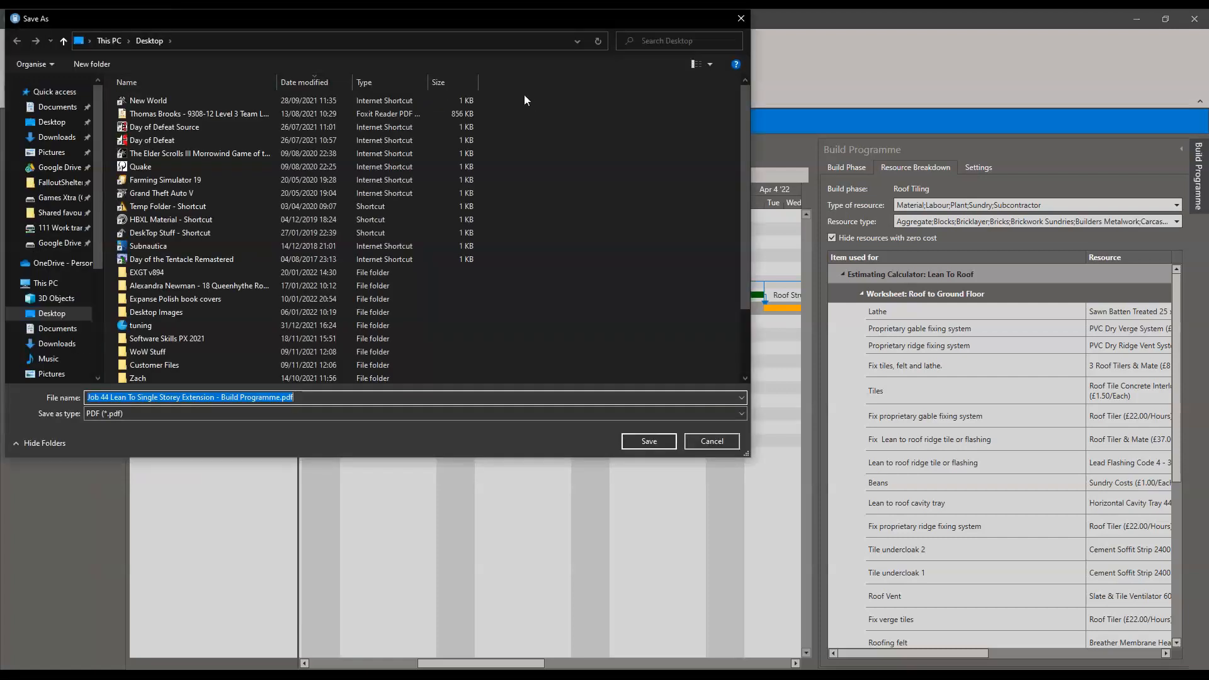
{"action": "left_click", "coordinate": [633, 437]}
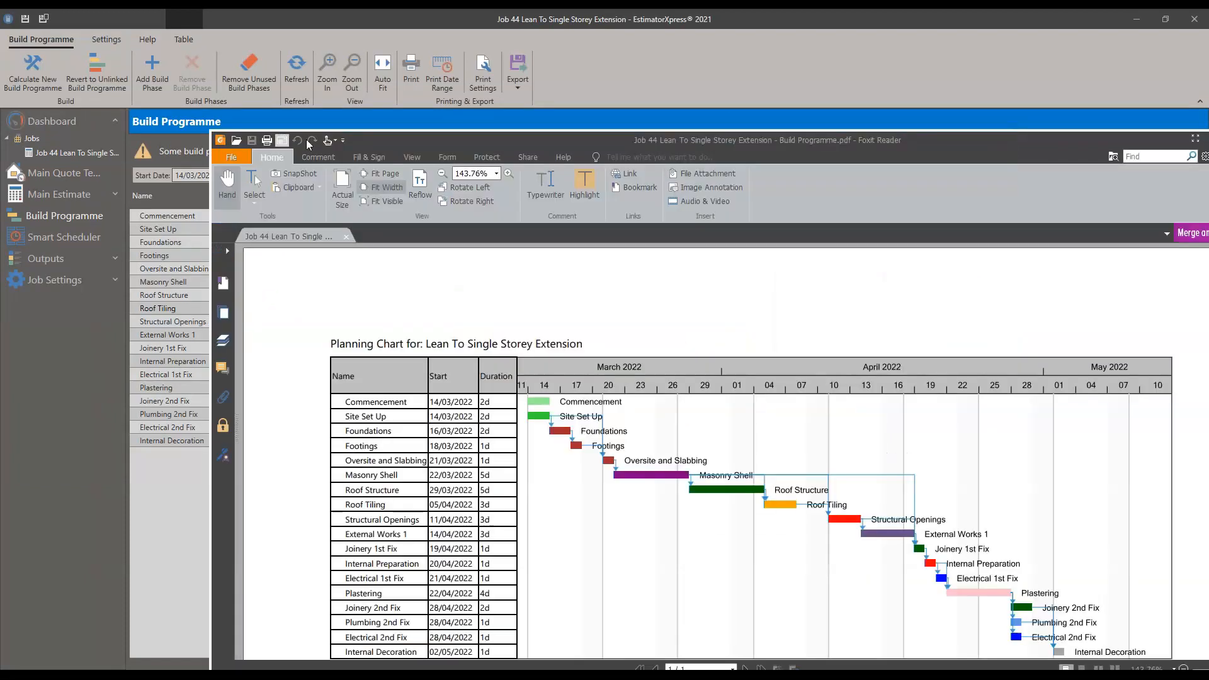
- Maximise the exported PDF in Foxit Reader, rotate the page clockwise to look over the planning chart, and restore the window size
{"action": "left_click_drag", "start_coordinate": [401, 144], "coordinate": [242, 74]}
{"action": "double_click", "coordinate": [242, 74]}
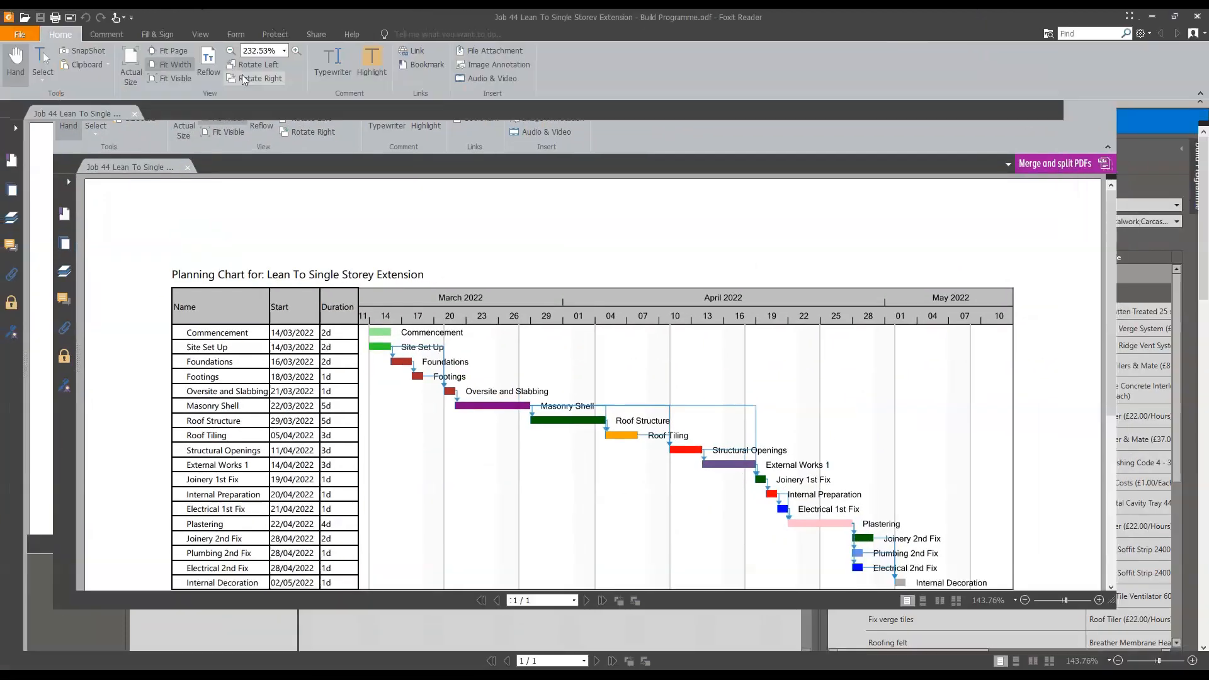
{"action": "left_click", "coordinate": [242, 75]}
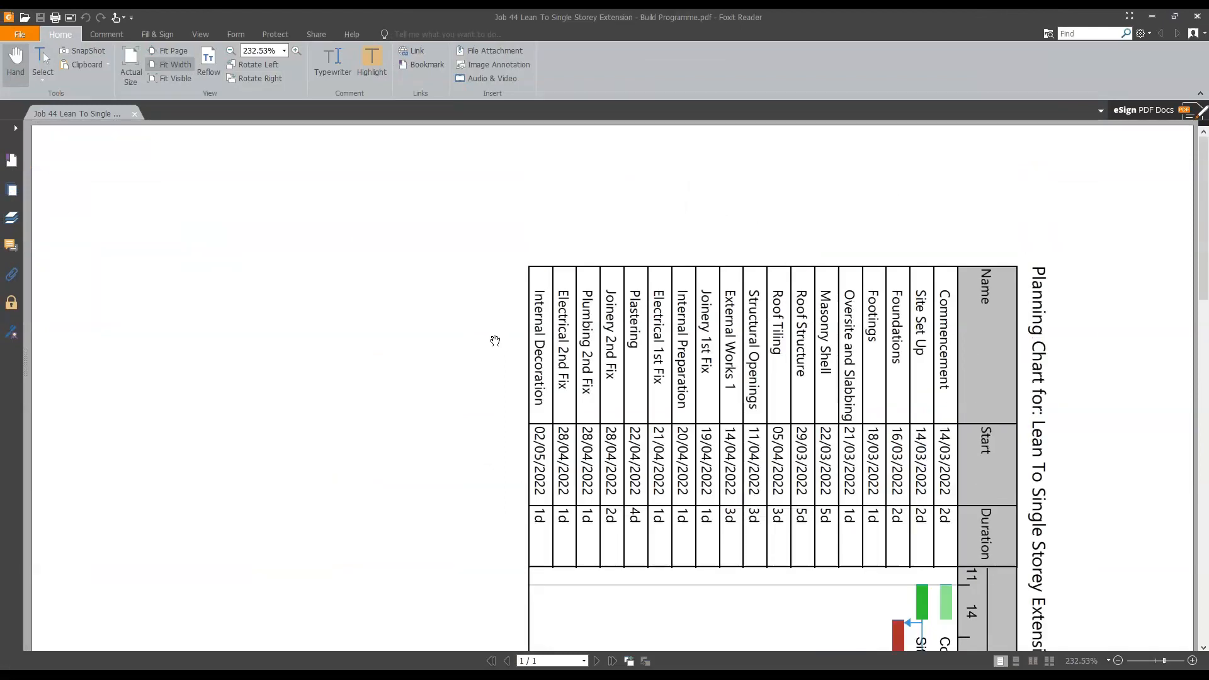
{"action": "scroll", "coordinate": [495, 340], "scroll_direction": "down", "scroll_amount": 15}
{"action": "scroll", "coordinate": [499, 321], "scroll_direction": "up", "scroll_amount": 5}
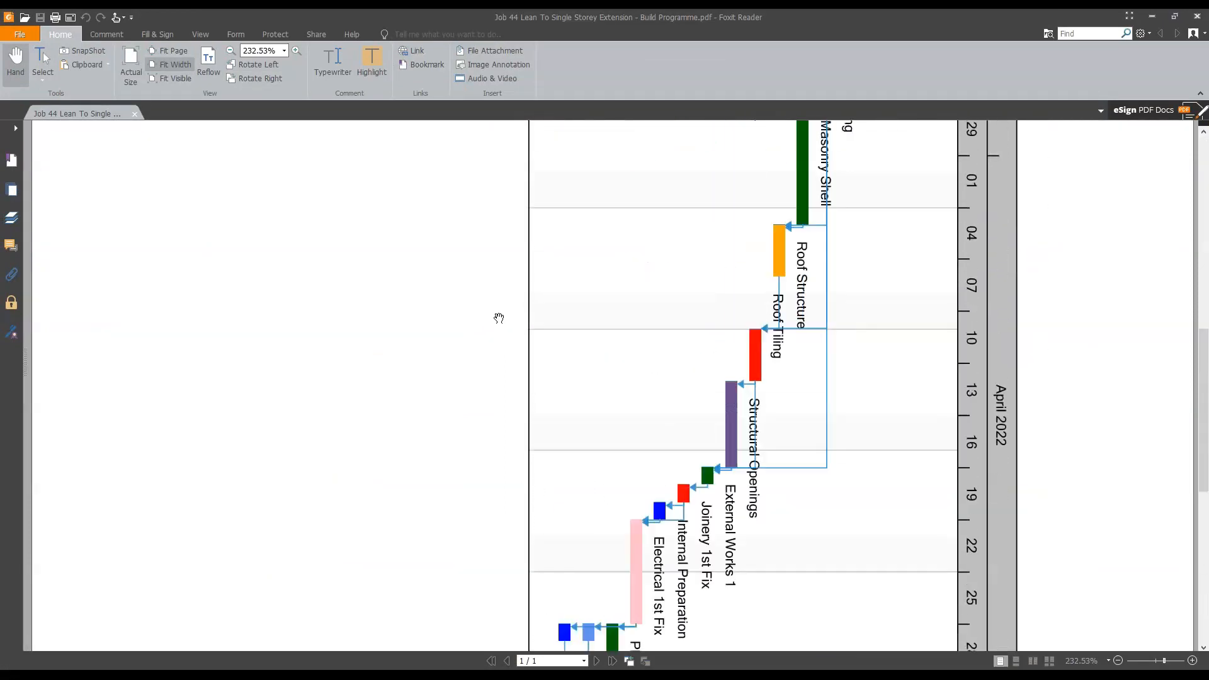
{"action": "scroll", "coordinate": [497, 315], "scroll_direction": "up", "scroll_amount": 10}
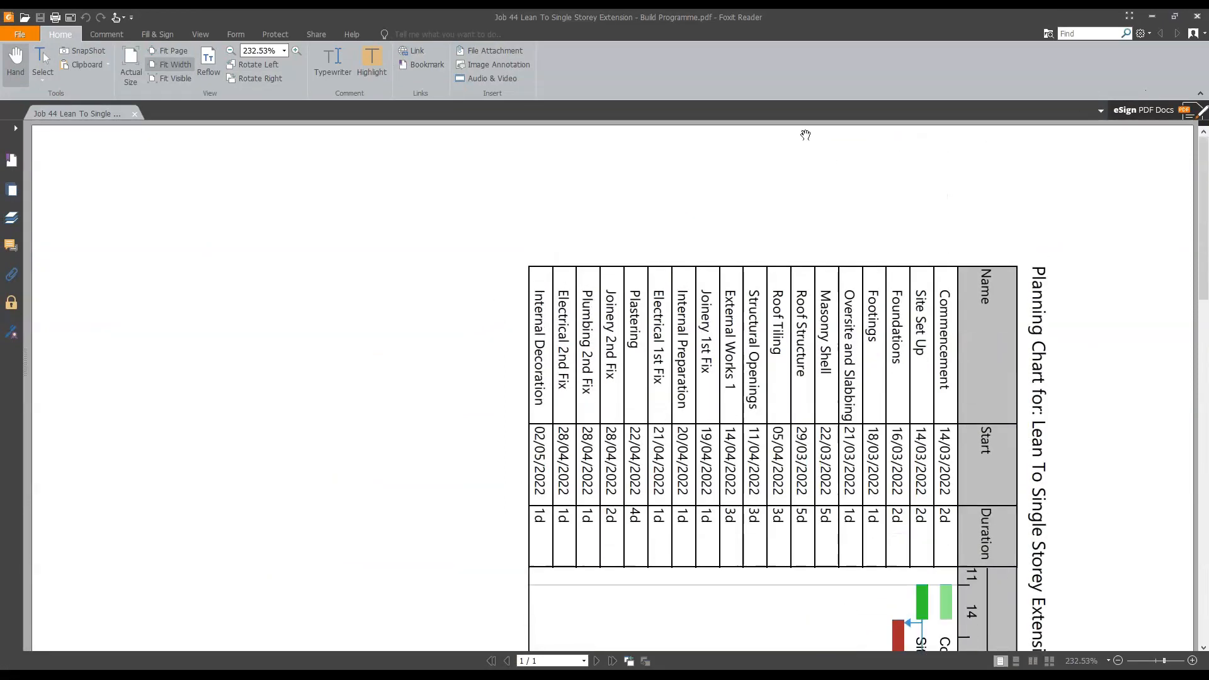
{"action": "left_click", "coordinate": [1174, 16]}
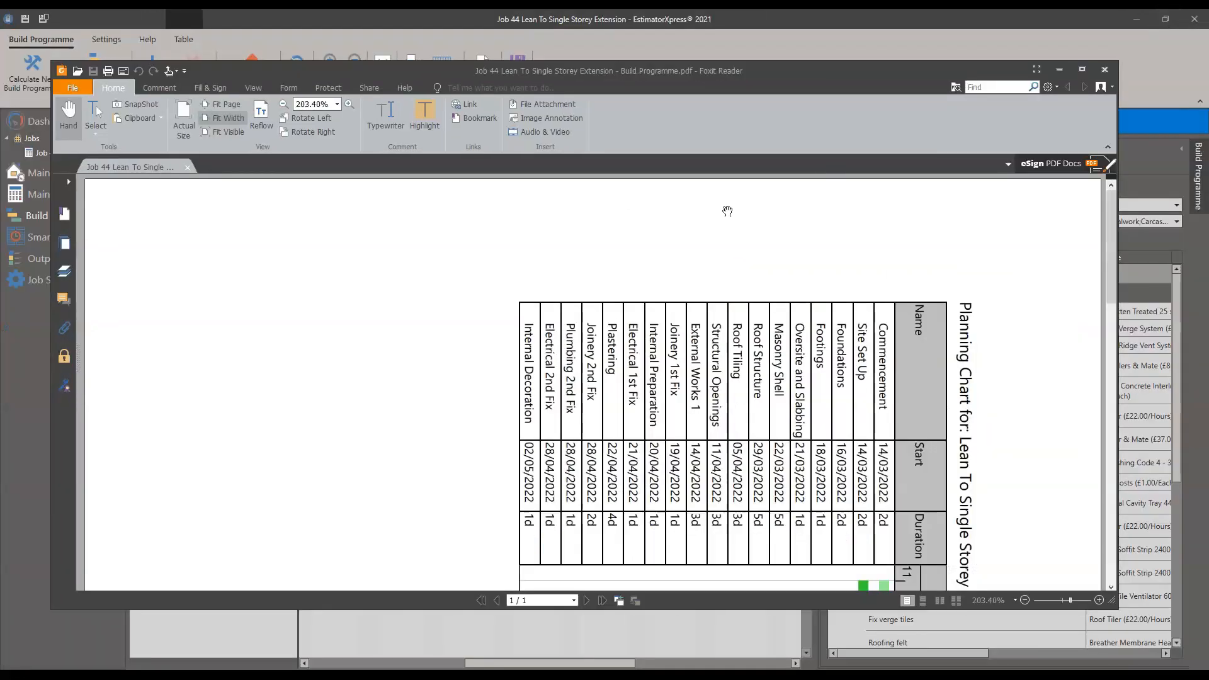
- Zoom the PDF out to 71.75%, review the whole planning chart page, and close Foxit Reader
{"action": "scroll", "coordinate": [727, 211], "scroll_direction": "down", "scroll_amount": 5}
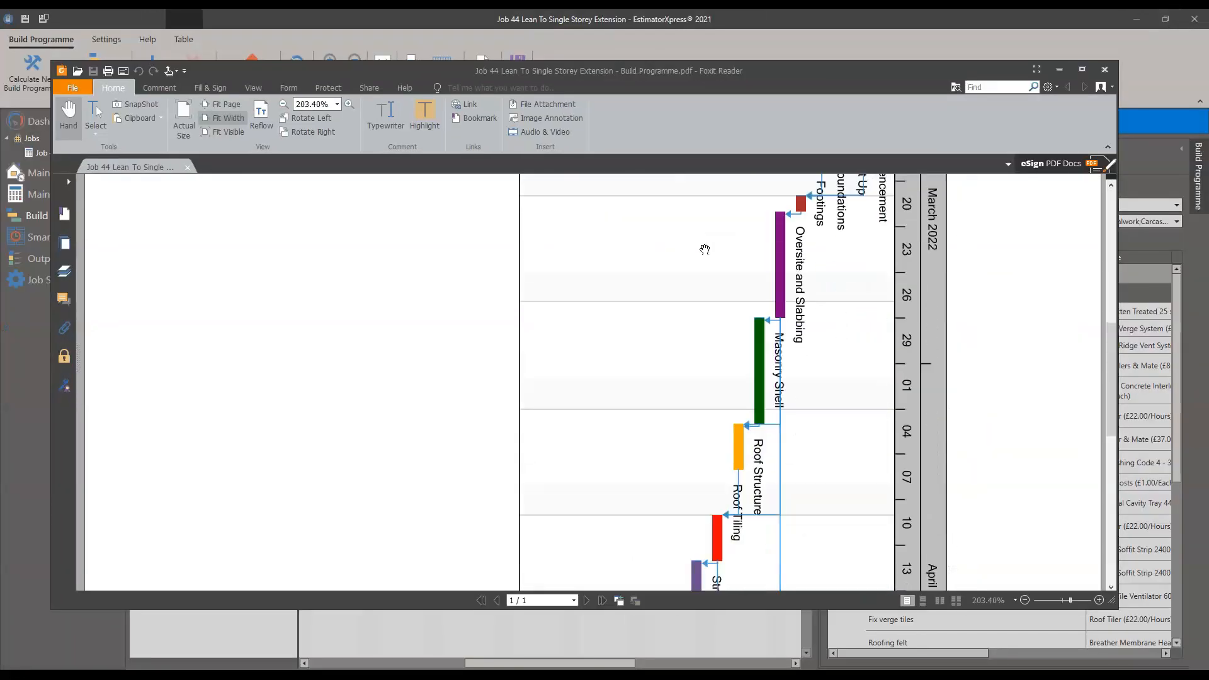
{"action": "left_click", "coordinate": [1058, 600]}
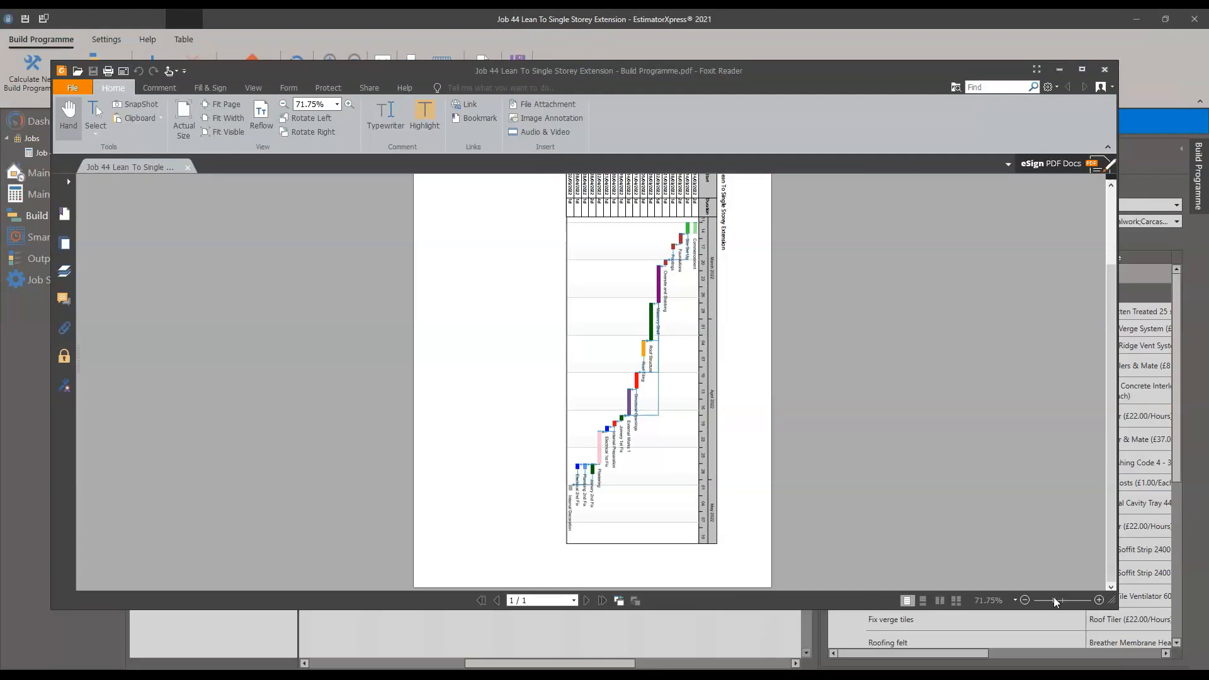
{"action": "scroll", "coordinate": [765, 455], "scroll_direction": "up", "scroll_amount": 2}
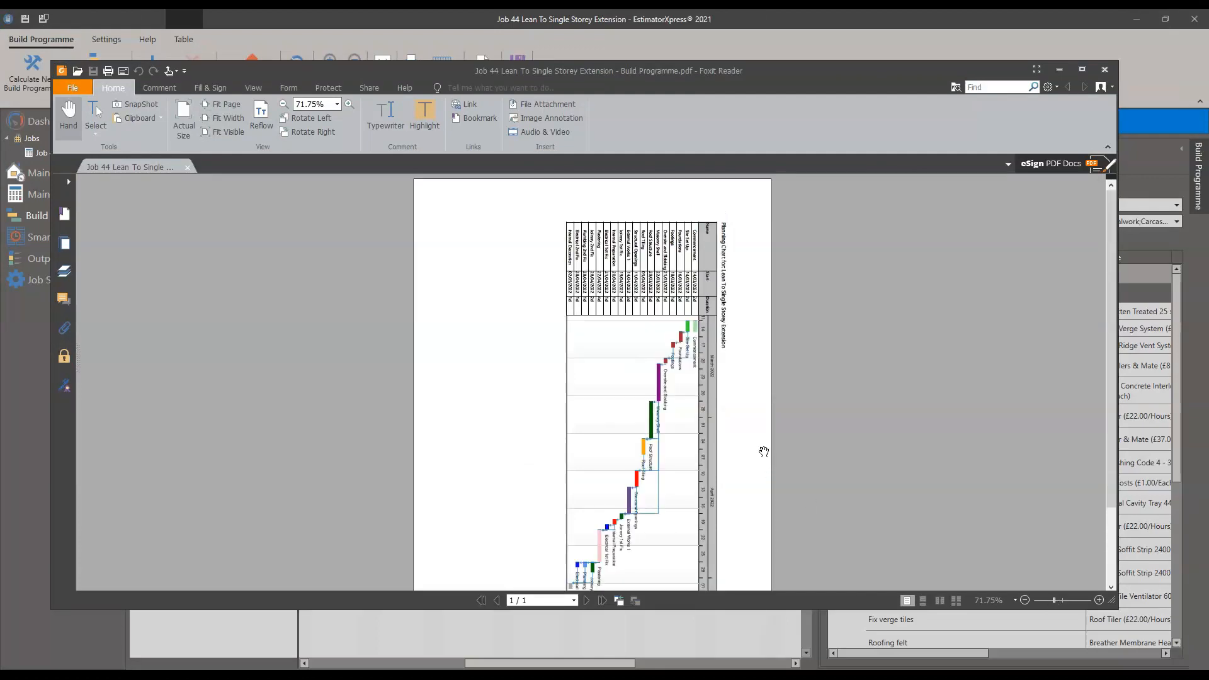
{"action": "scroll", "coordinate": [763, 452], "scroll_direction": "down", "scroll_amount": 2}
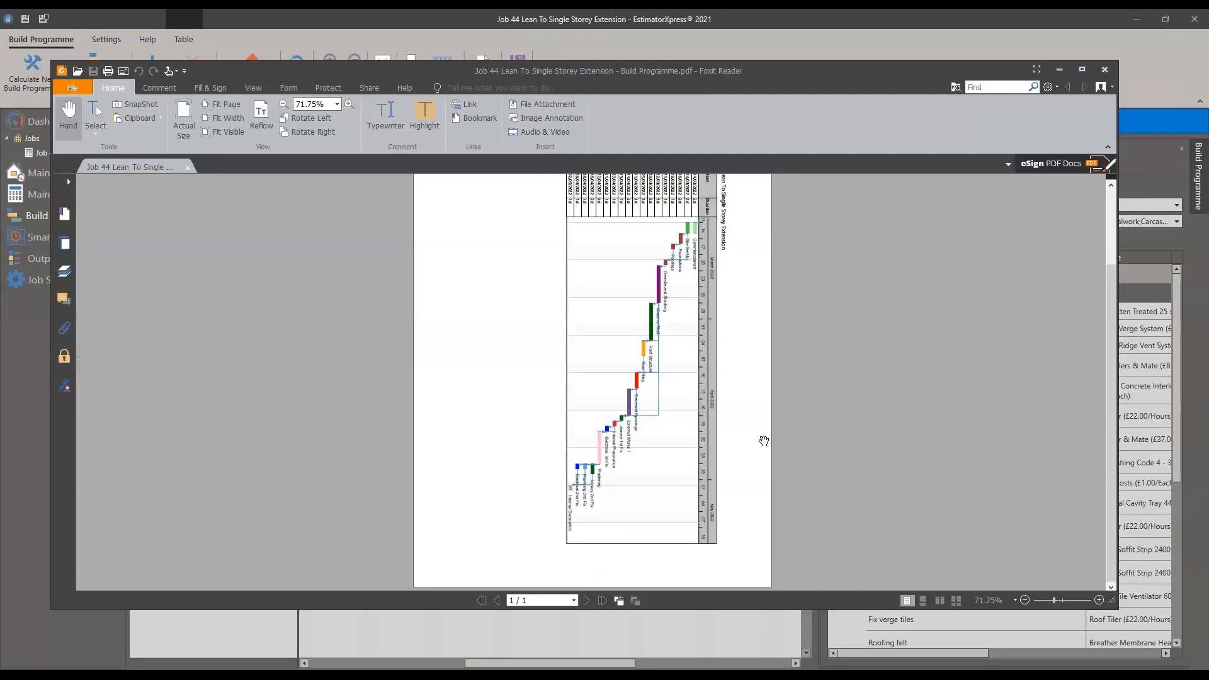
{"action": "scroll", "coordinate": [764, 442], "scroll_direction": "up", "scroll_amount": 2}
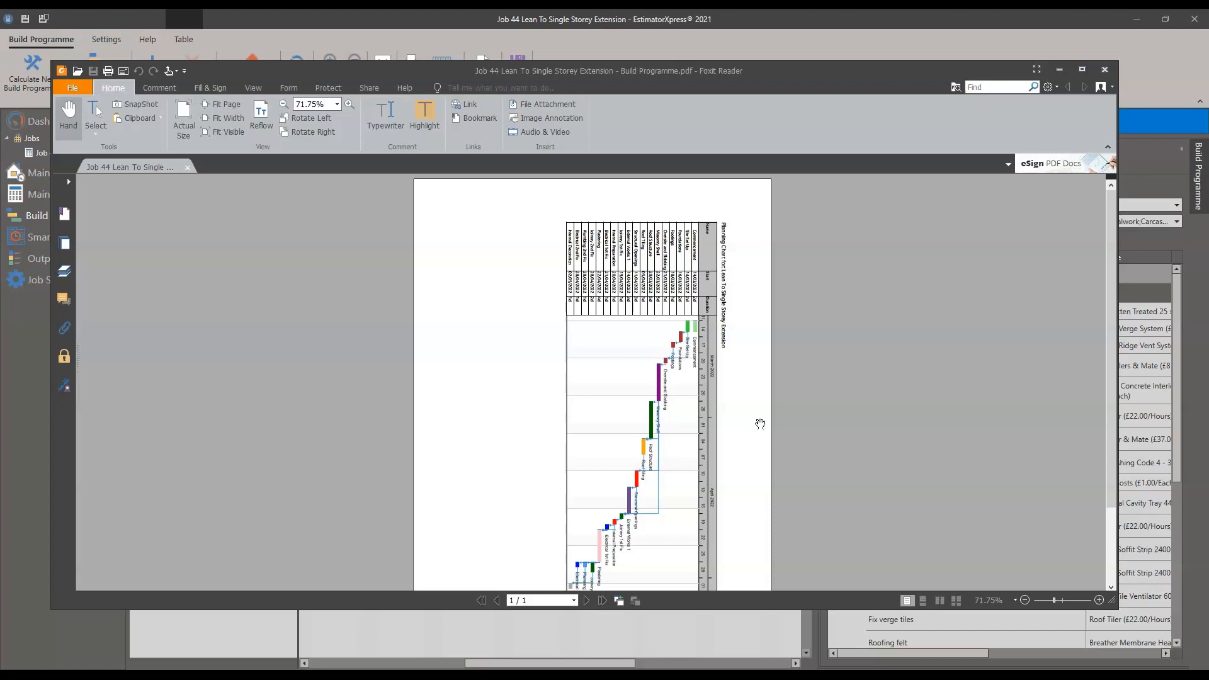
{"action": "left_click", "coordinate": [1101, 71]}
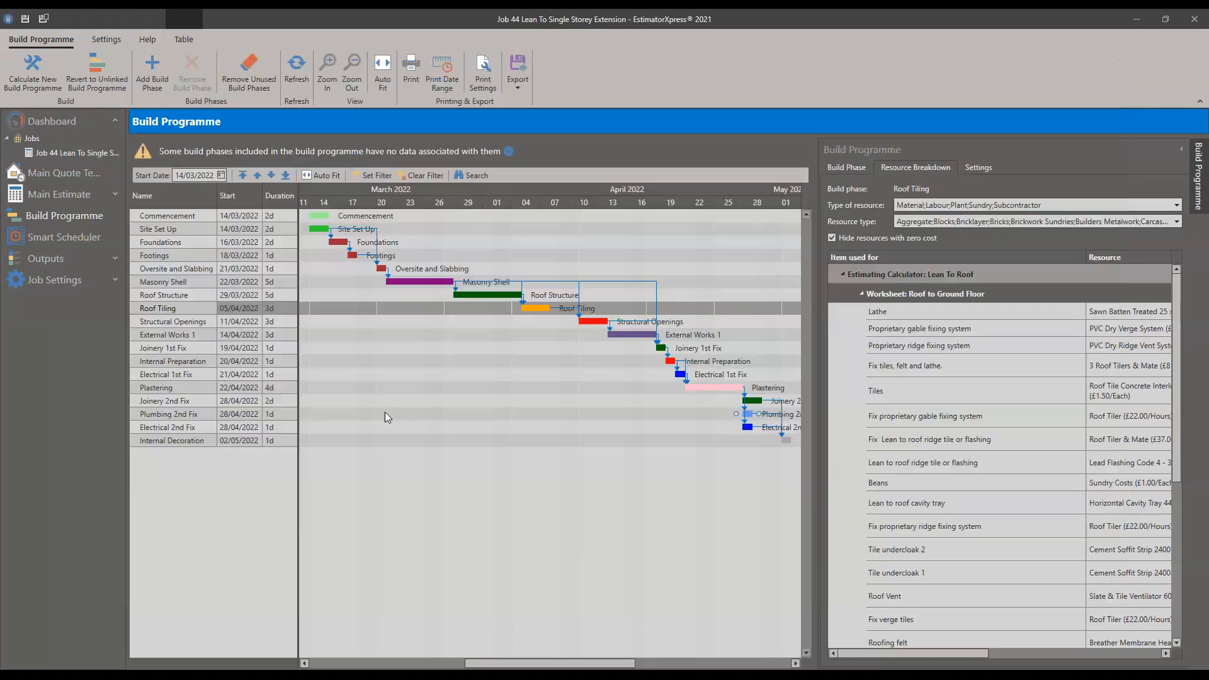
- Reschedule the External Works 1 phase on the chart to start on 18/04/2022
{"action": "left_click", "coordinate": [107, 39]}
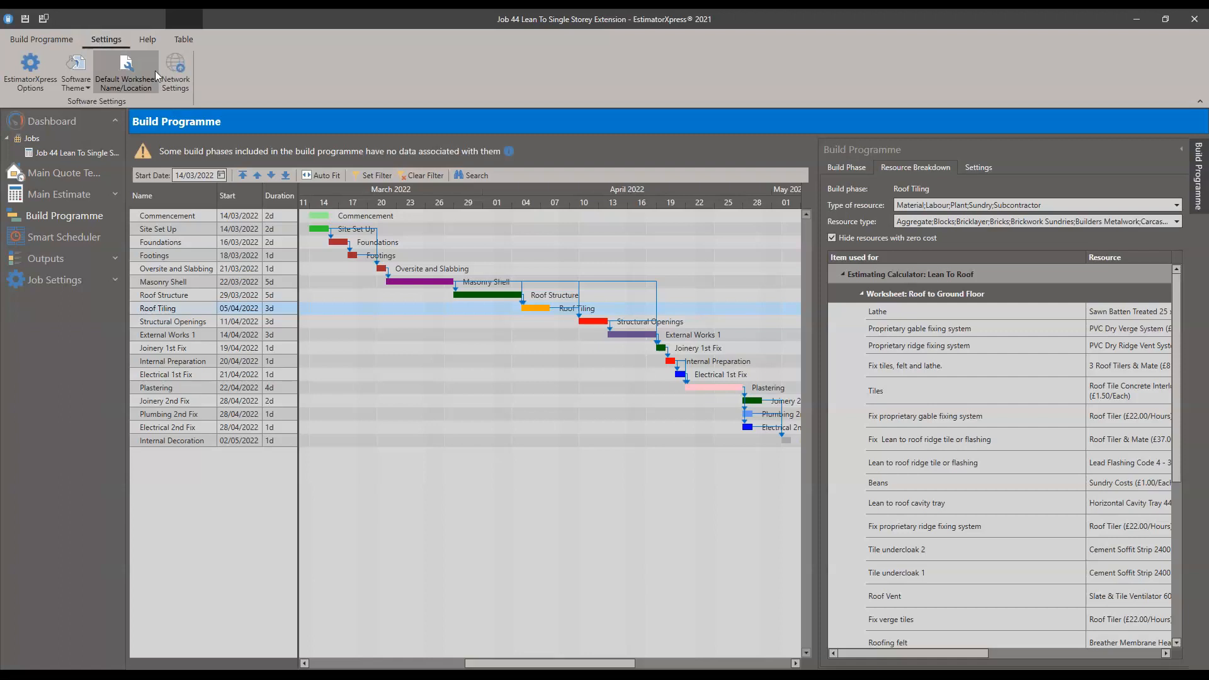
{"action": "left_click", "coordinate": [641, 333]}
{"action": "mouse_move", "coordinate": [676, 334]}
{"action": "left_mouse_down"}
{"action": "mouse_move", "coordinate": [709, 335]}
{"action": "mouse_move", "coordinate": [668, 334]}
{"action": "left_mouse_up"}
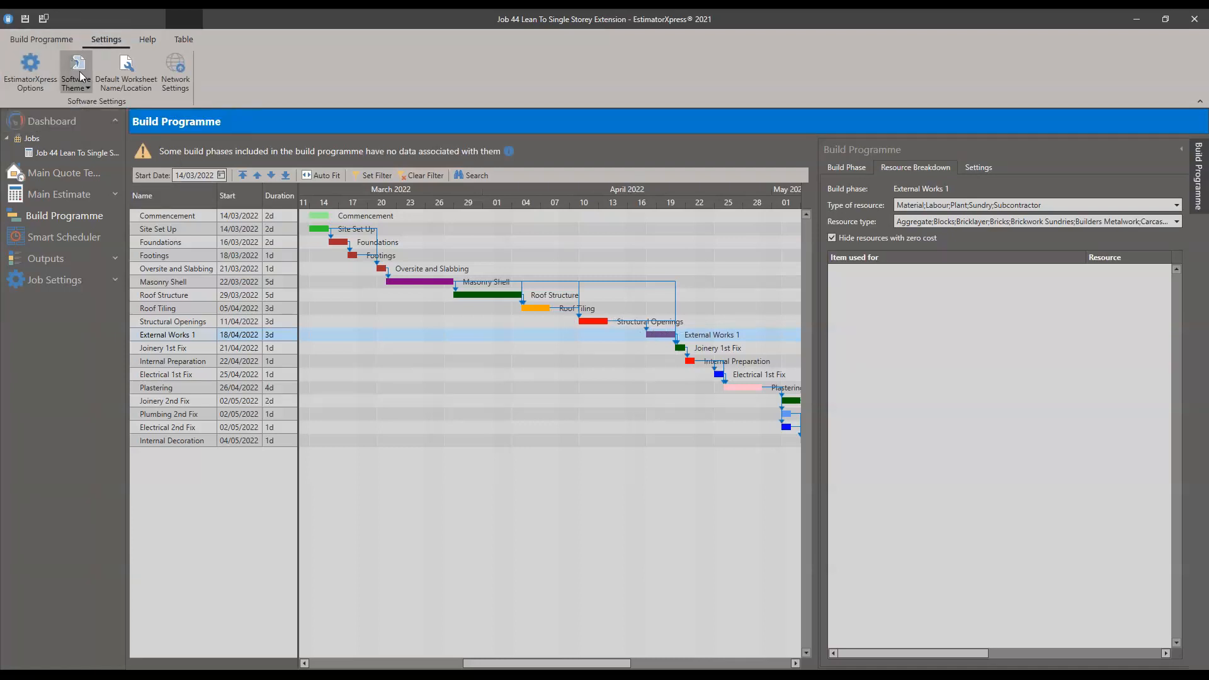
- Check the general EstimatorXpress options without changing them and return to the build programme commands
{"action": "left_click", "coordinate": [40, 74]}
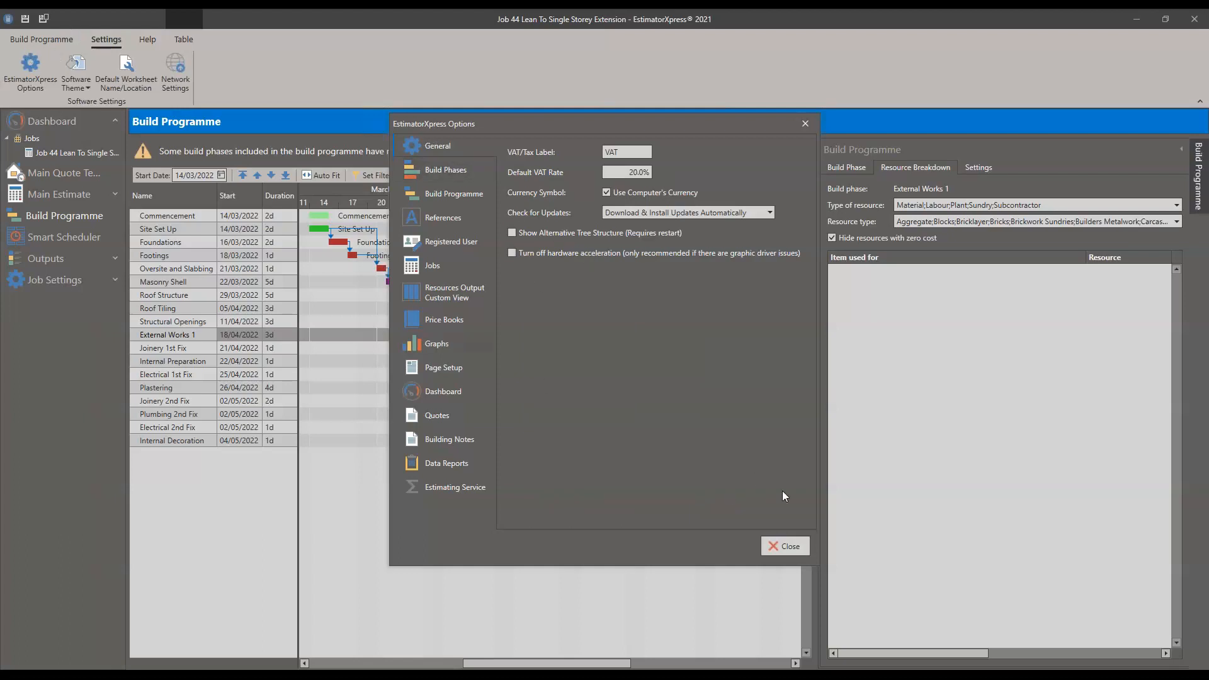
{"action": "left_click", "coordinate": [764, 547]}
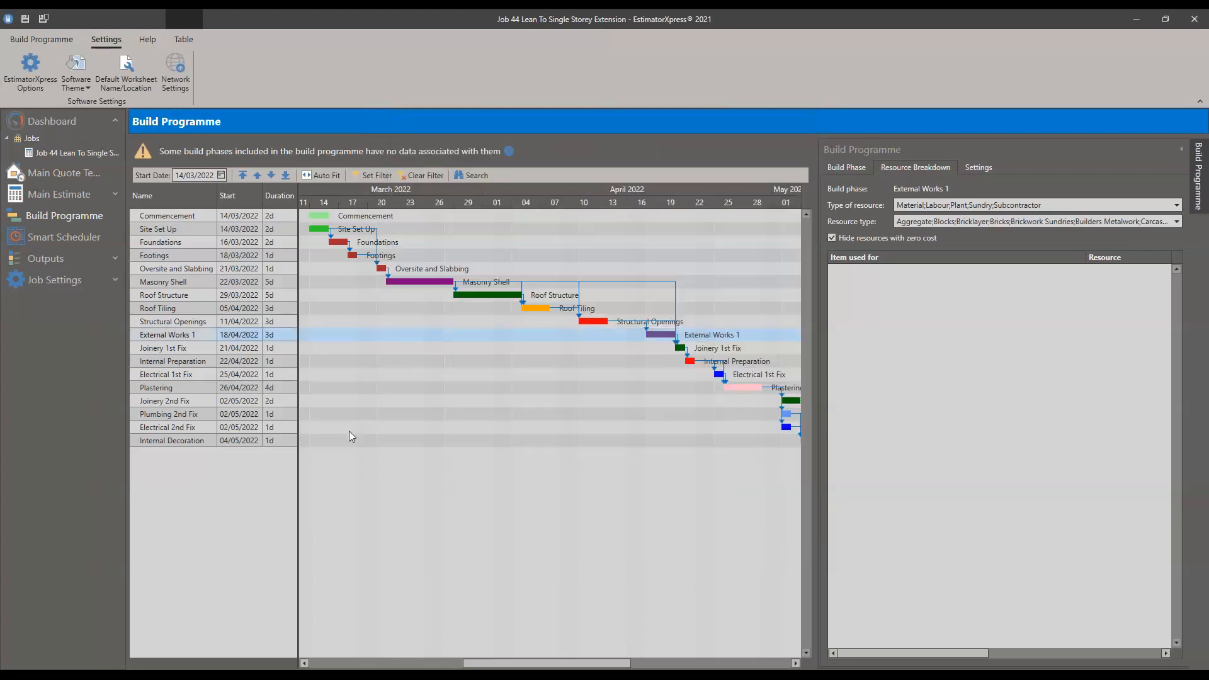
{"action": "left_click", "coordinate": [56, 41]}
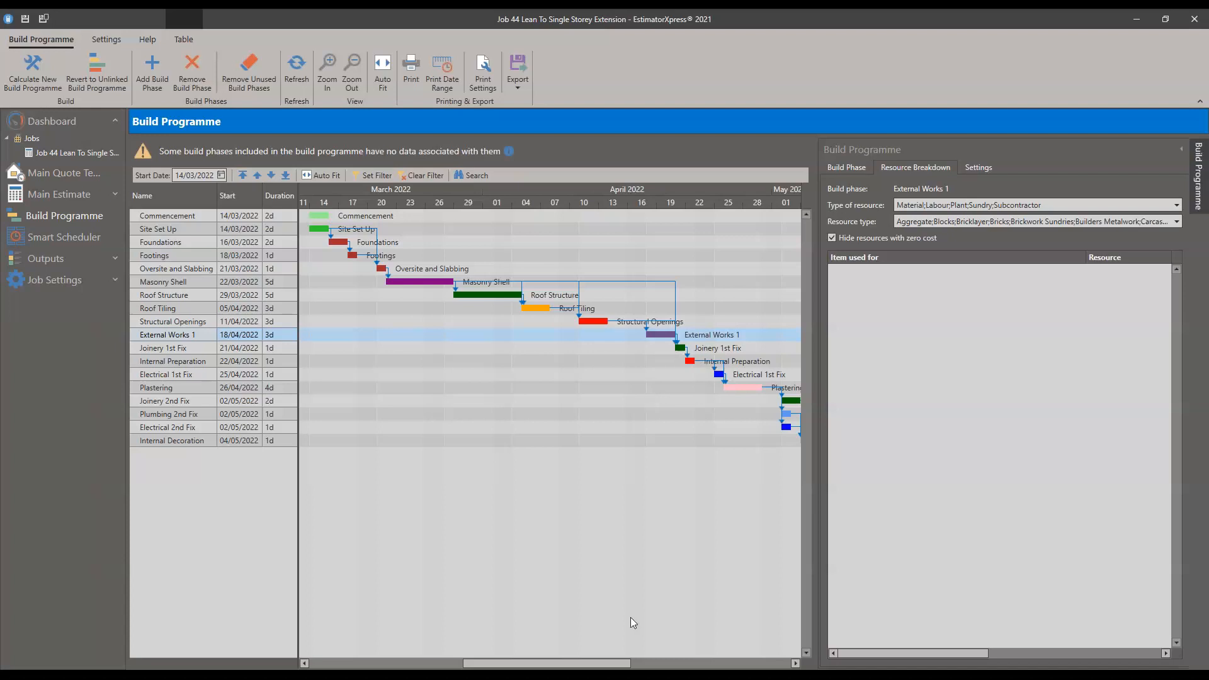
- Review the Plastering phase's resource breakdown, the phase details and link of Joinery 2nd Fix, and the programme settings
{"action": "left_click_drag", "start_coordinate": [591, 665], "coordinate": [658, 664]}
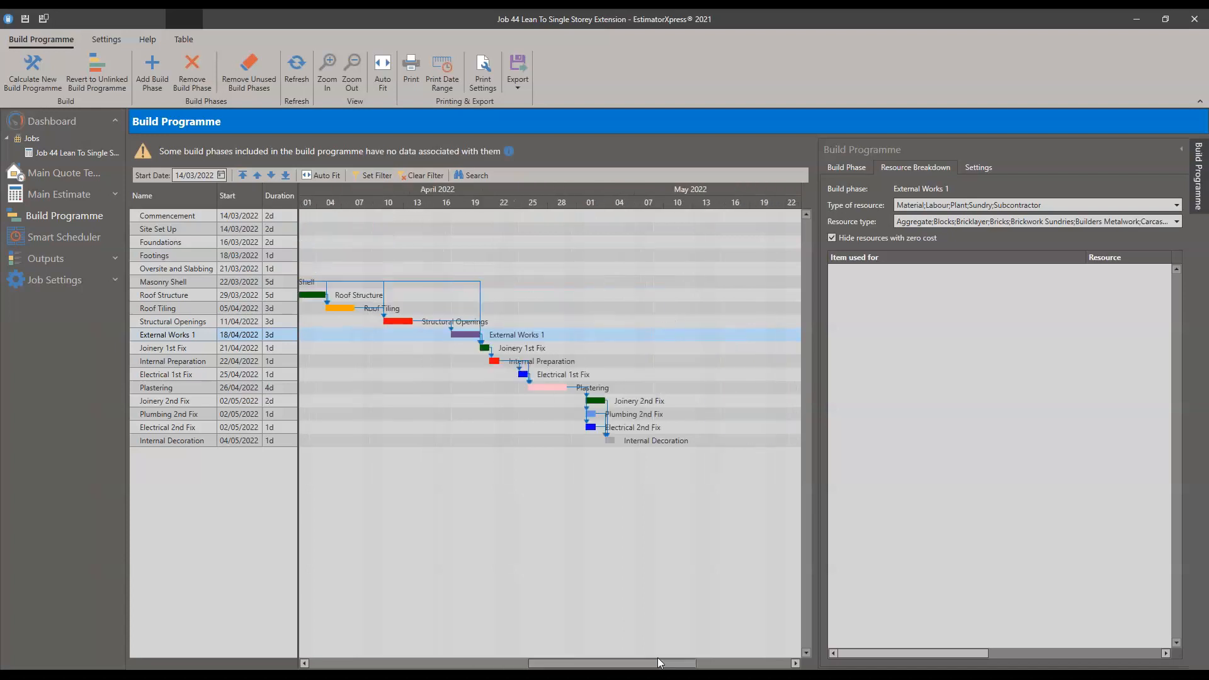
{"action": "left_click", "coordinate": [546, 388]}
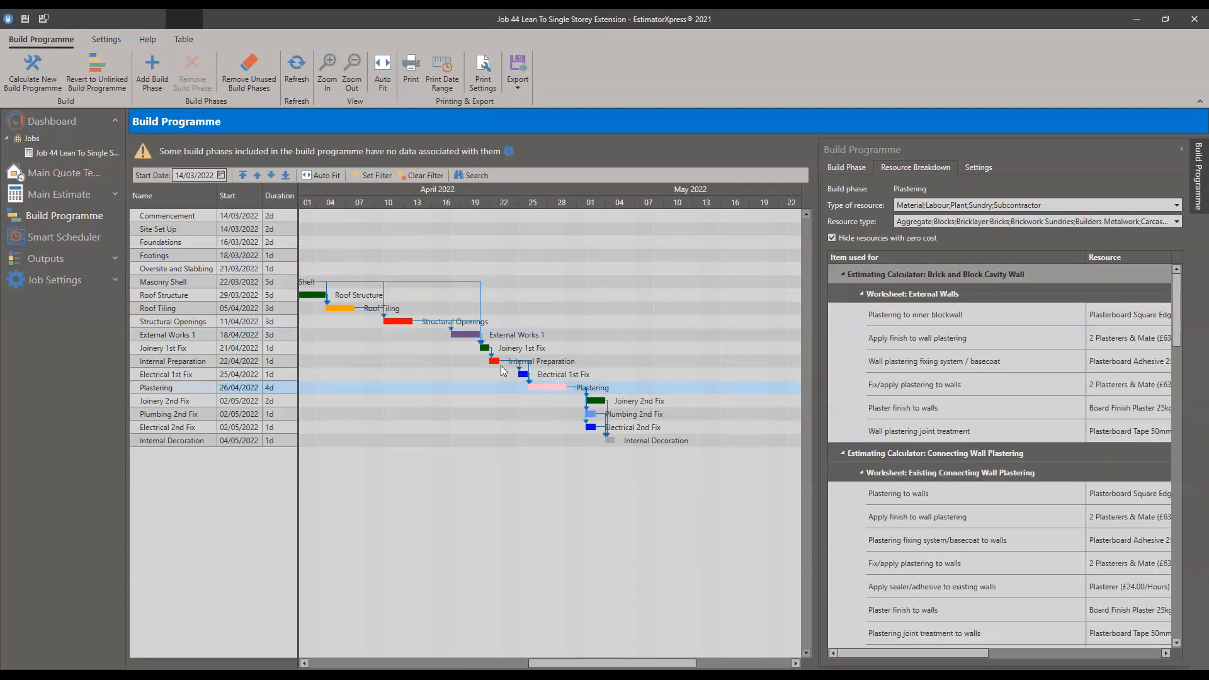
{"action": "left_click", "coordinate": [603, 401]}
{"action": "left_click", "coordinate": [852, 167]}
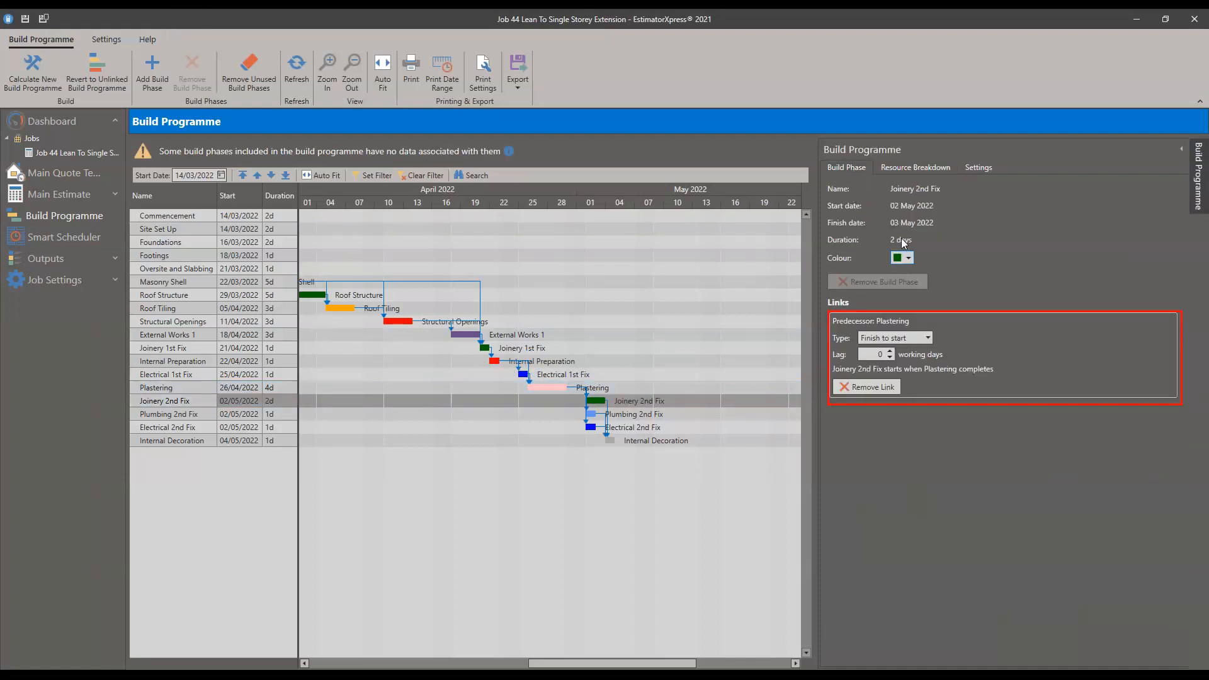
{"action": "left_click", "coordinate": [977, 169]}
{"action": "left_click", "coordinate": [838, 169]}
- Browse the job's available outputs and open the Cost By Build Phase graph report
{"action": "left_click", "coordinate": [46, 258]}
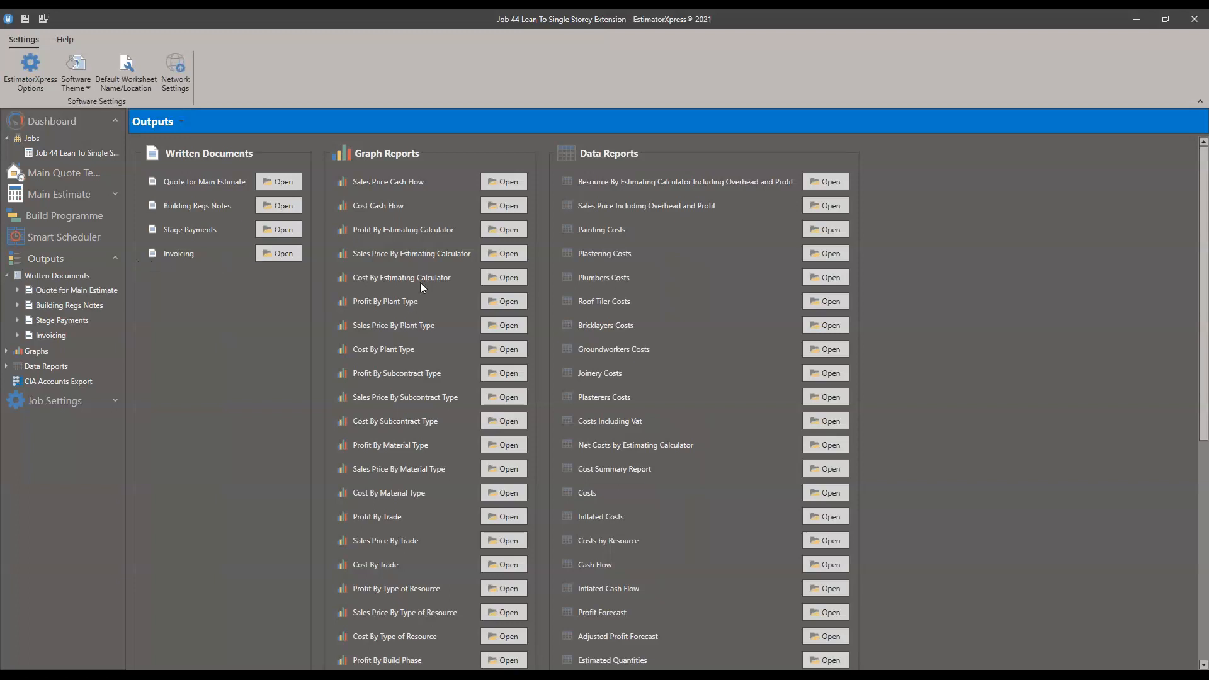
{"action": "scroll", "coordinate": [420, 282], "scroll_direction": "down", "scroll_amount": 3}
{"action": "scroll", "coordinate": [427, 288], "scroll_direction": "up", "scroll_amount": 3}
{"action": "scroll", "coordinate": [444, 252], "scroll_direction": "down", "scroll_amount": 4}
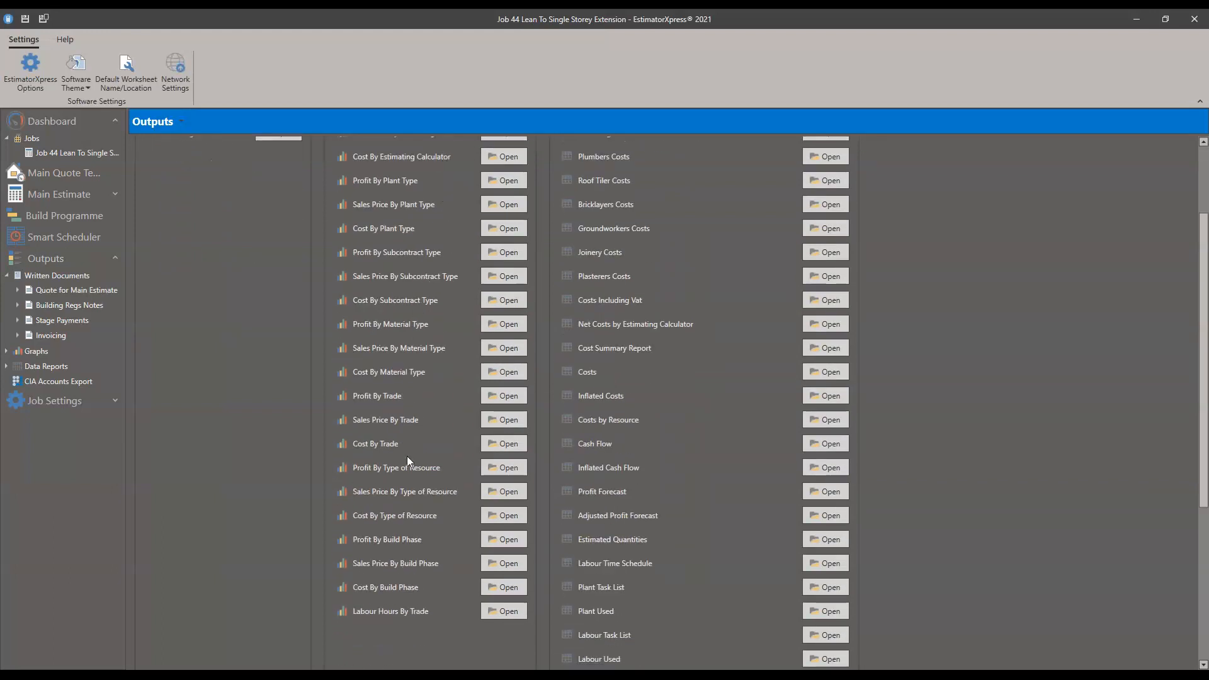
{"action": "scroll", "coordinate": [410, 464], "scroll_direction": "down", "scroll_amount": 1}
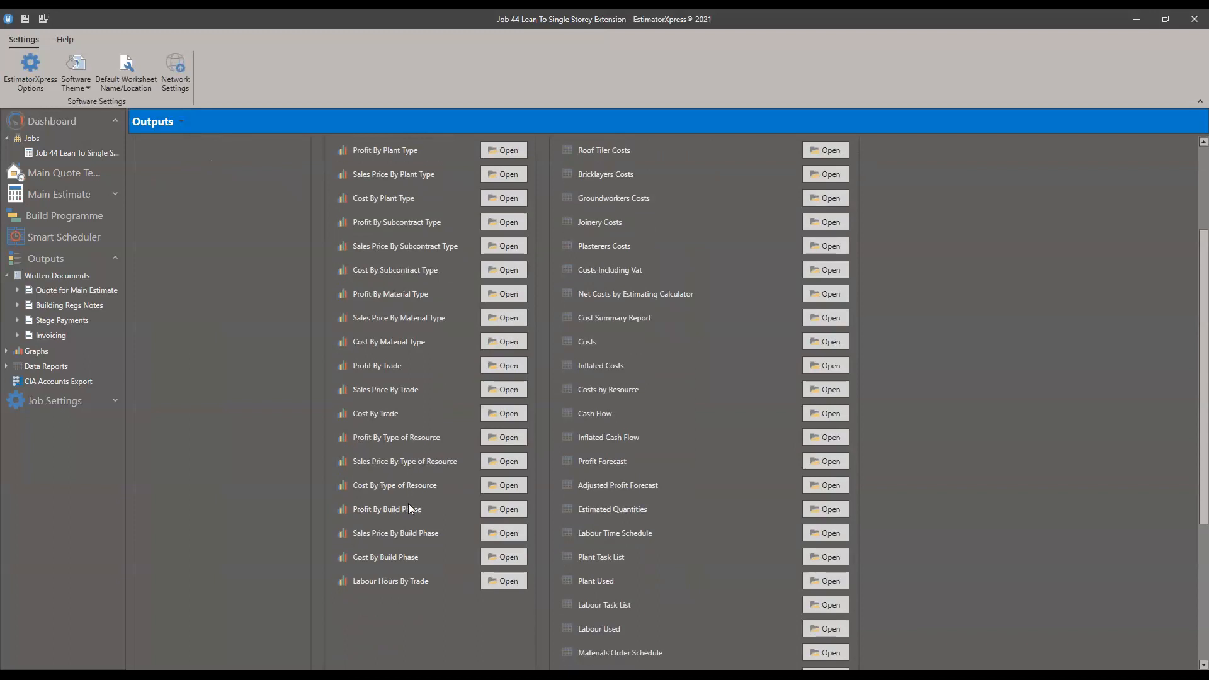
{"action": "left_click", "coordinate": [491, 558]}
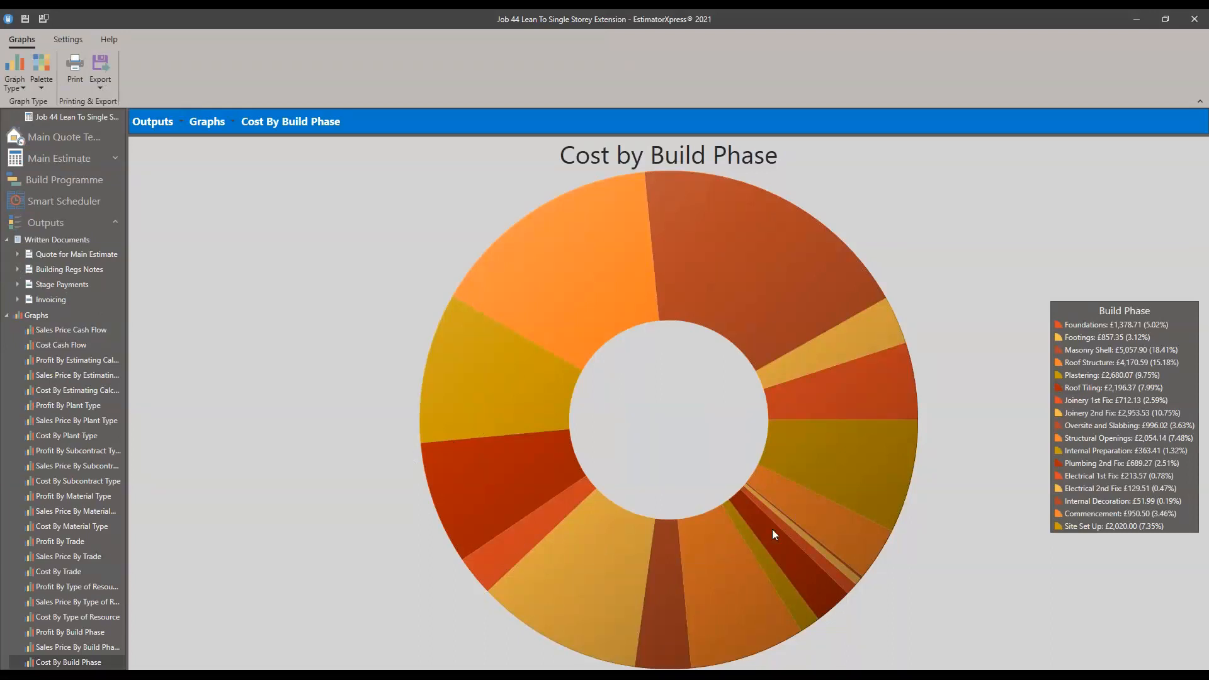
- Try a 3D doughnut graph type for Cost by Build Phase and rotate the graph
{"action": "left_click", "coordinate": [15, 74]}
{"action": "left_click", "coordinate": [32, 116]}
{"action": "left_click_drag", "start_coordinate": [599, 345], "coordinate": [605, 404]}
- Try The Trees palette on the rotated graph and apply the Blue Green palette
{"action": "left_click", "coordinate": [43, 75]}
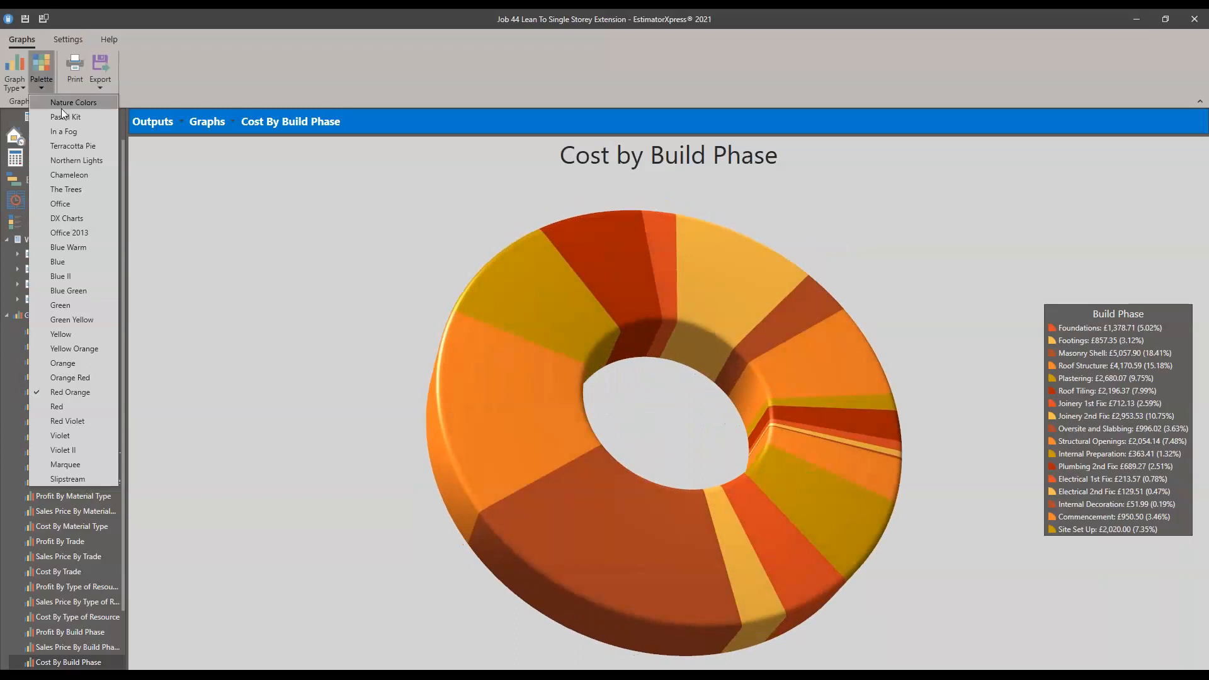
{"action": "left_click", "coordinate": [69, 189]}
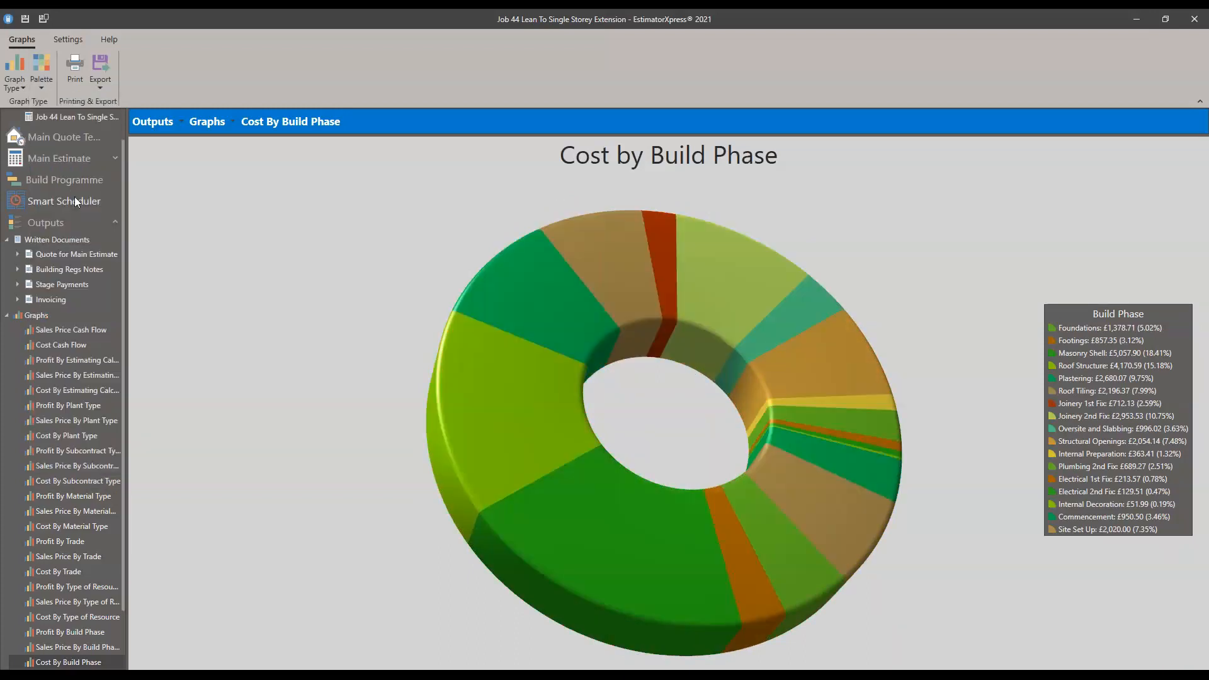
{"action": "left_click_drag", "start_coordinate": [531, 336], "coordinate": [592, 324]}
{"action": "left_click", "coordinate": [41, 70]}
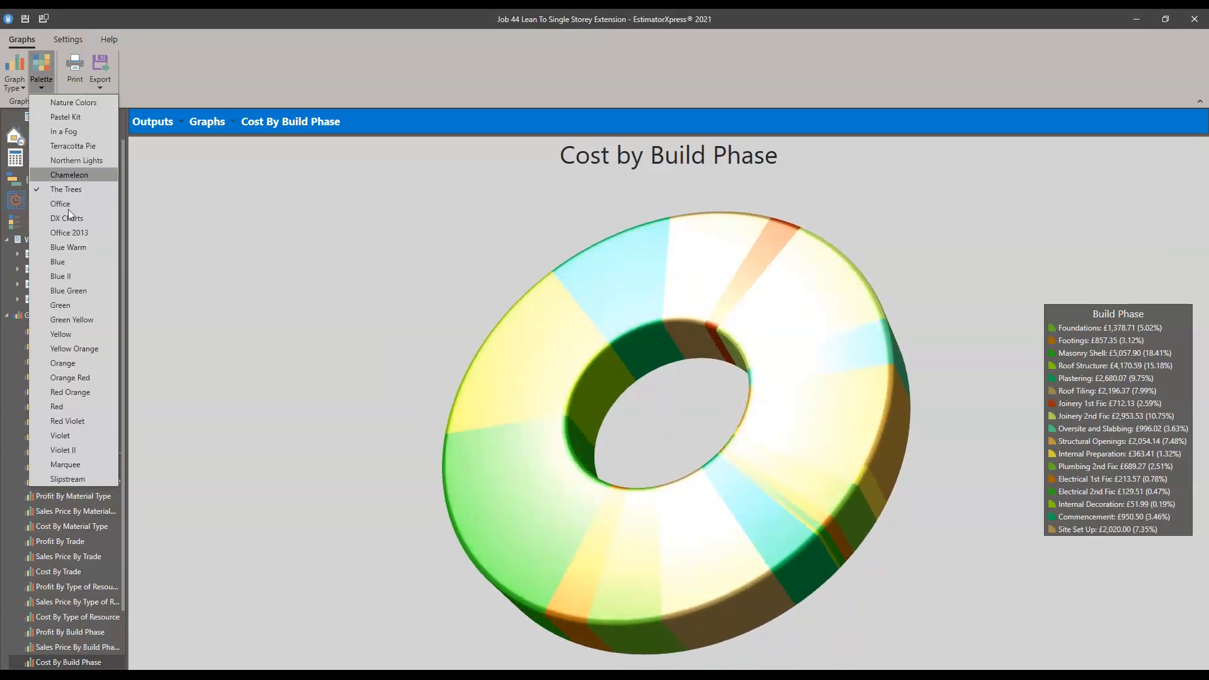
{"action": "left_click", "coordinate": [78, 286]}
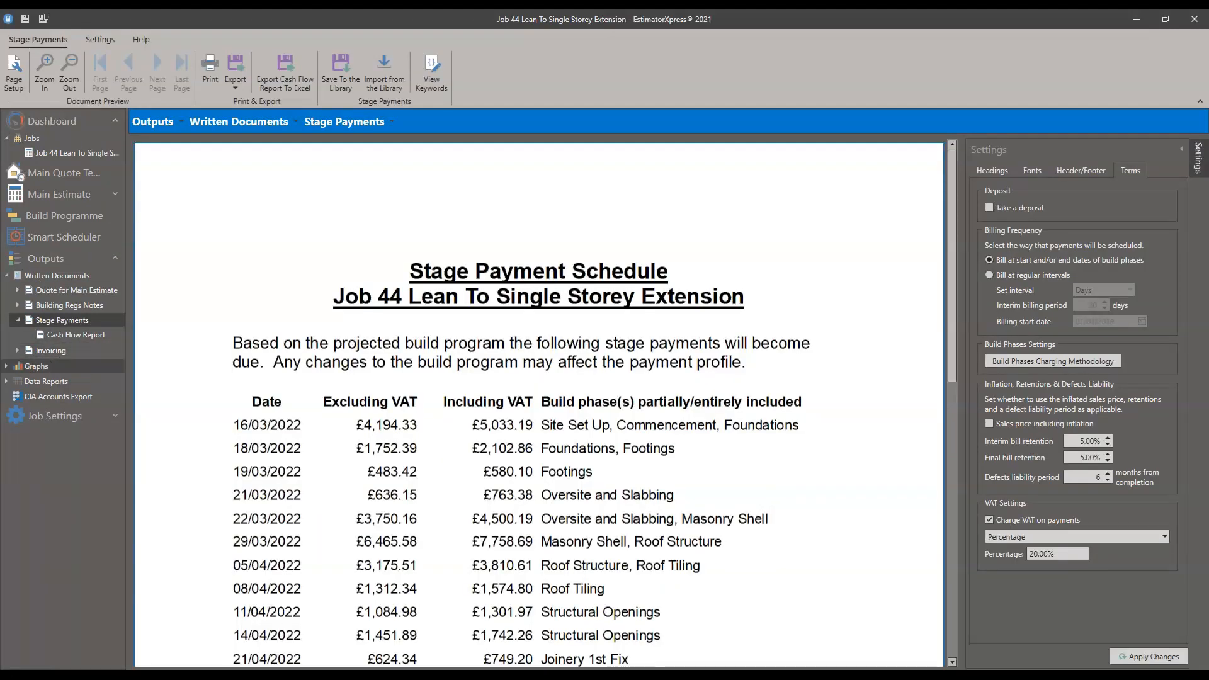
- Look over the thumbnails of all graph reports, reopen Cost by Build Phase, and rotate its 3D doughnut to inspect it
{"action": "left_click", "coordinate": [36, 366]}
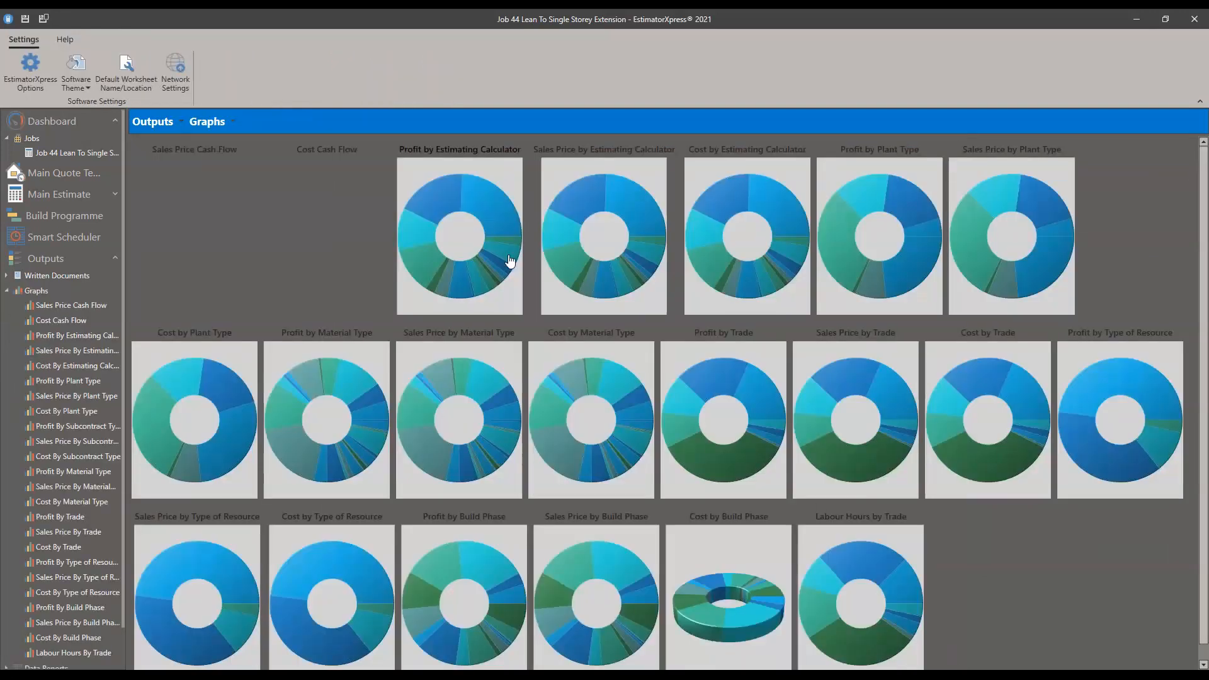
{"action": "scroll", "coordinate": [705, 497], "scroll_direction": "down", "scroll_amount": 1}
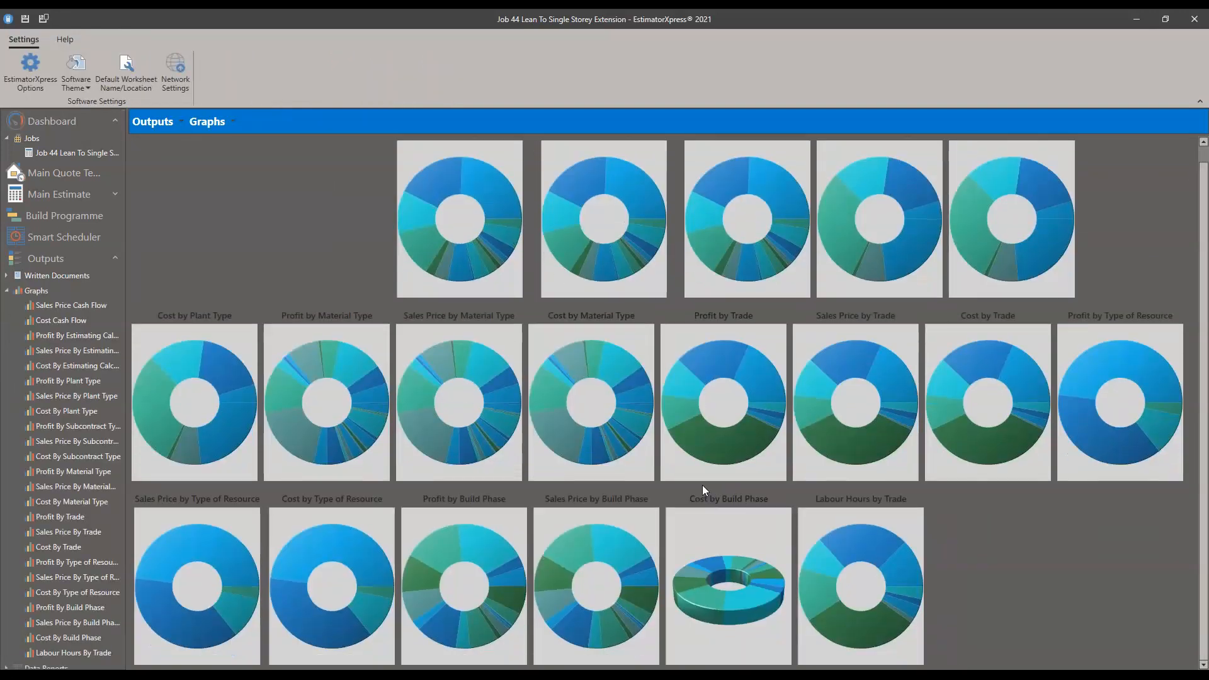
{"action": "mouse_move", "coordinate": [604, 558]}
{"action": "left_click", "coordinate": [721, 563]}
{"action": "left_click_drag", "start_coordinate": [603, 347], "coordinate": [691, 404]}
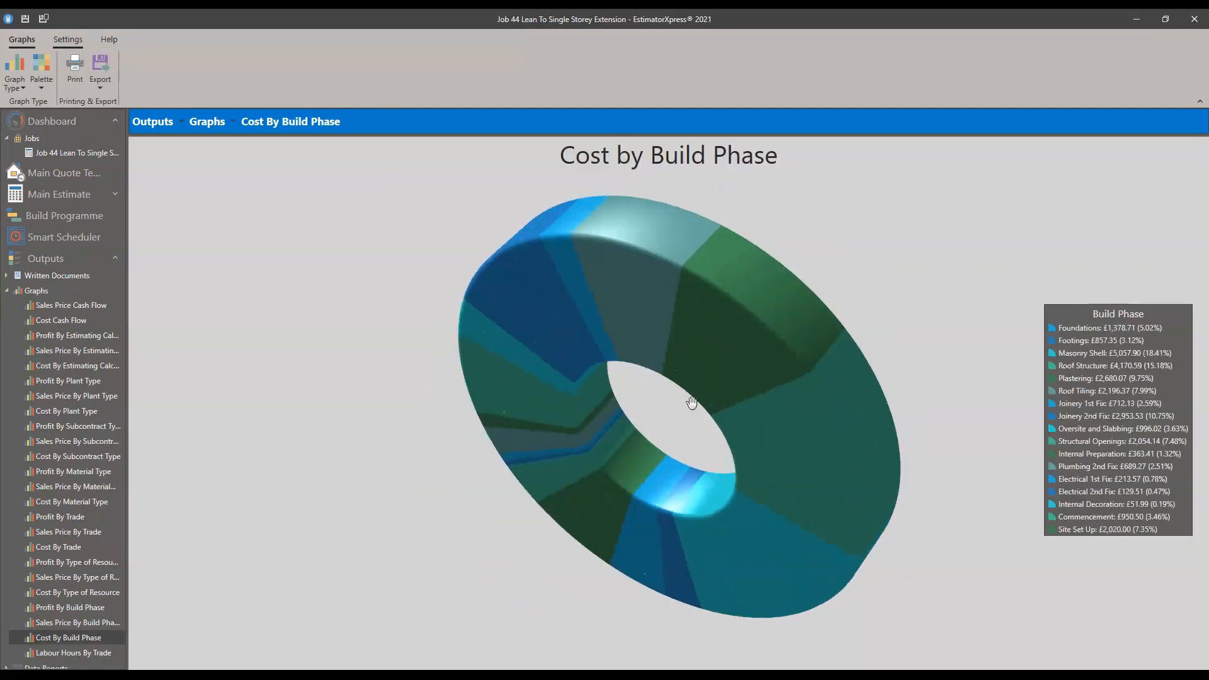
{"action": "left_click_drag", "start_coordinate": [629, 346], "coordinate": [384, 291]}
- Change the Cost by Build Phase graph to a vertical bar chart and return to the outputs overview
{"action": "left_click", "coordinate": [17, 78]}
{"action": "left_click", "coordinate": [36, 131]}
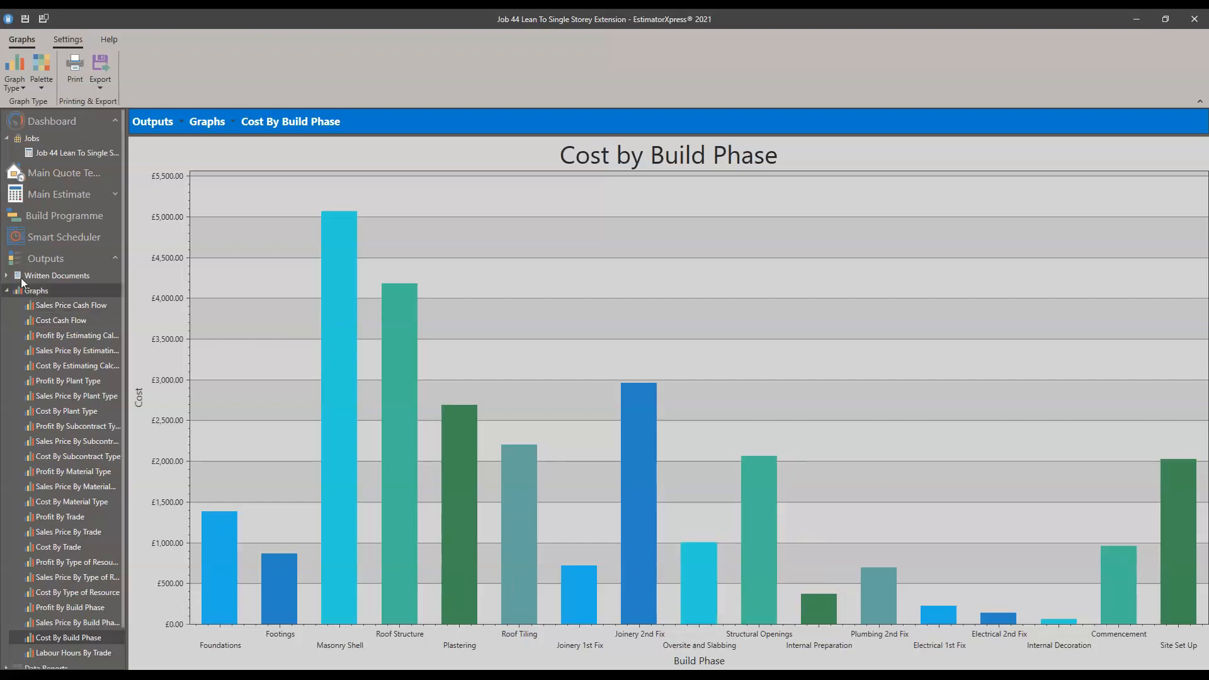
{"action": "left_click", "coordinate": [52, 258]}
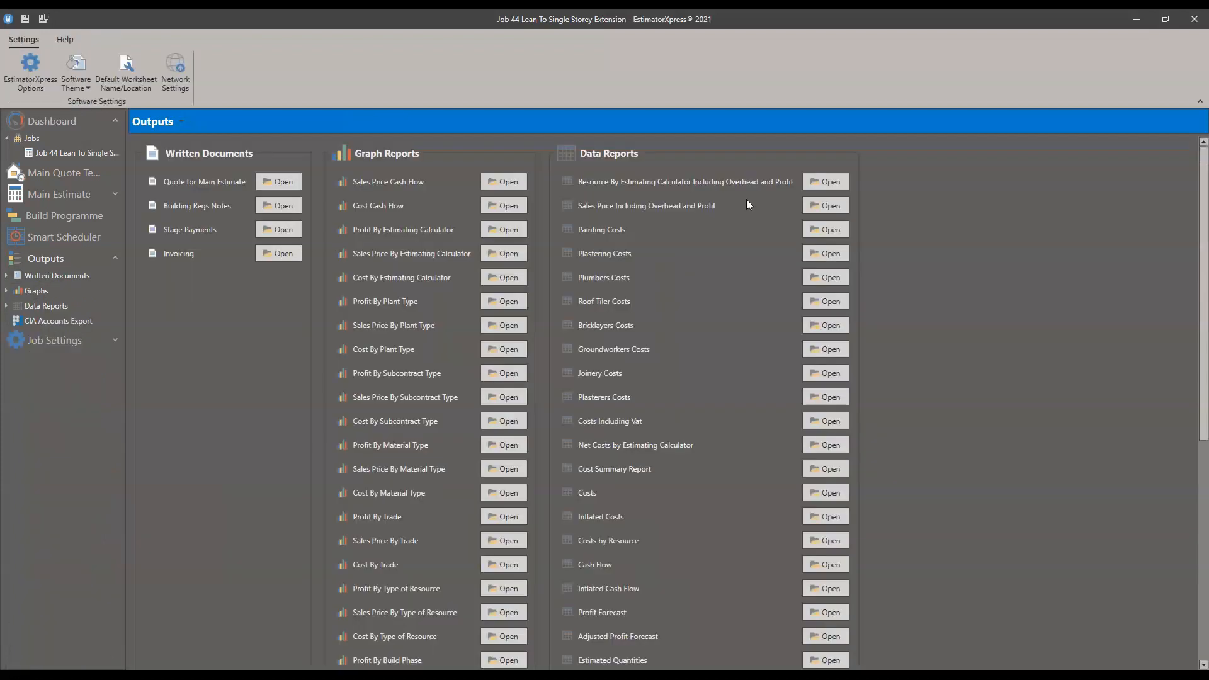
- Look over the data reports list, open the Plastering Costs report, and look through its resource rows
{"action": "scroll", "coordinate": [746, 199], "scroll_direction": "down", "scroll_amount": 6}
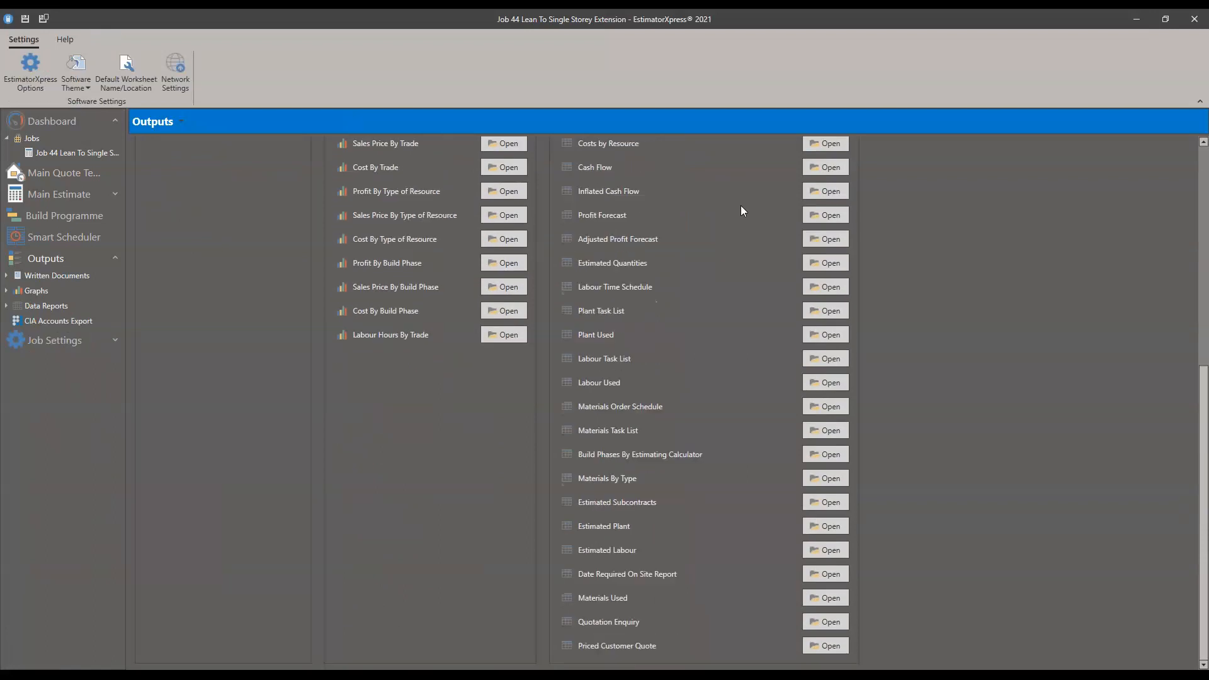
{"action": "scroll", "coordinate": [765, 541], "scroll_direction": "up", "scroll_amount": 6}
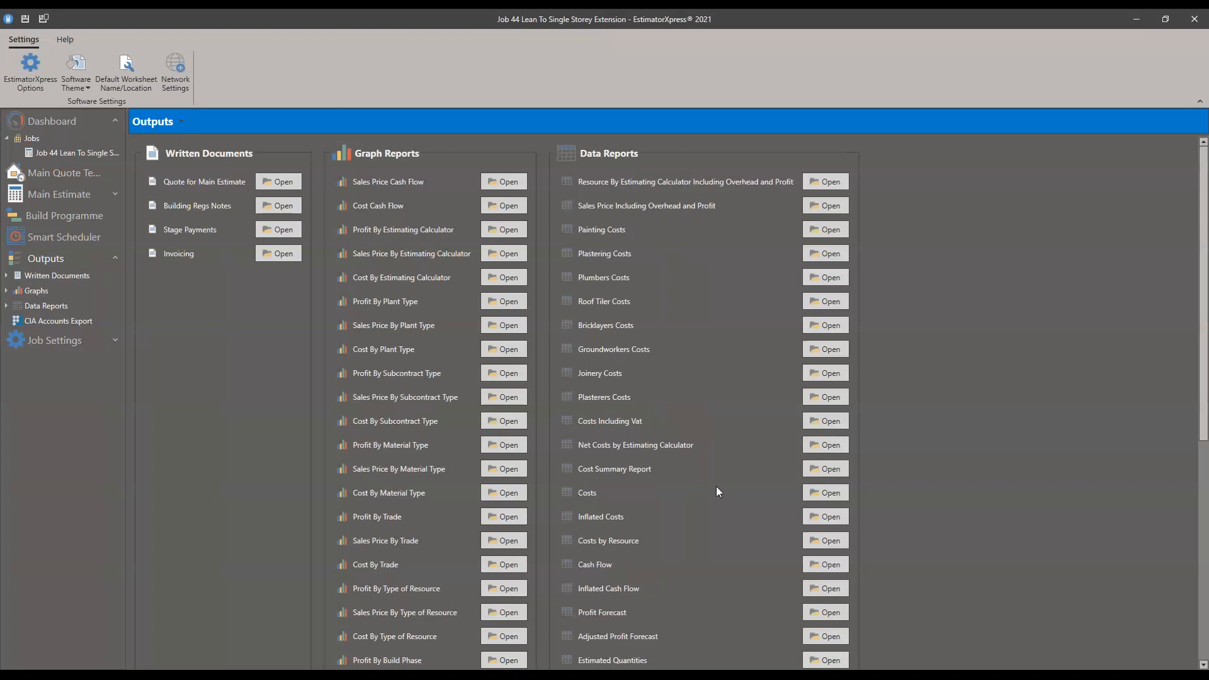
{"action": "left_click", "coordinate": [822, 254]}
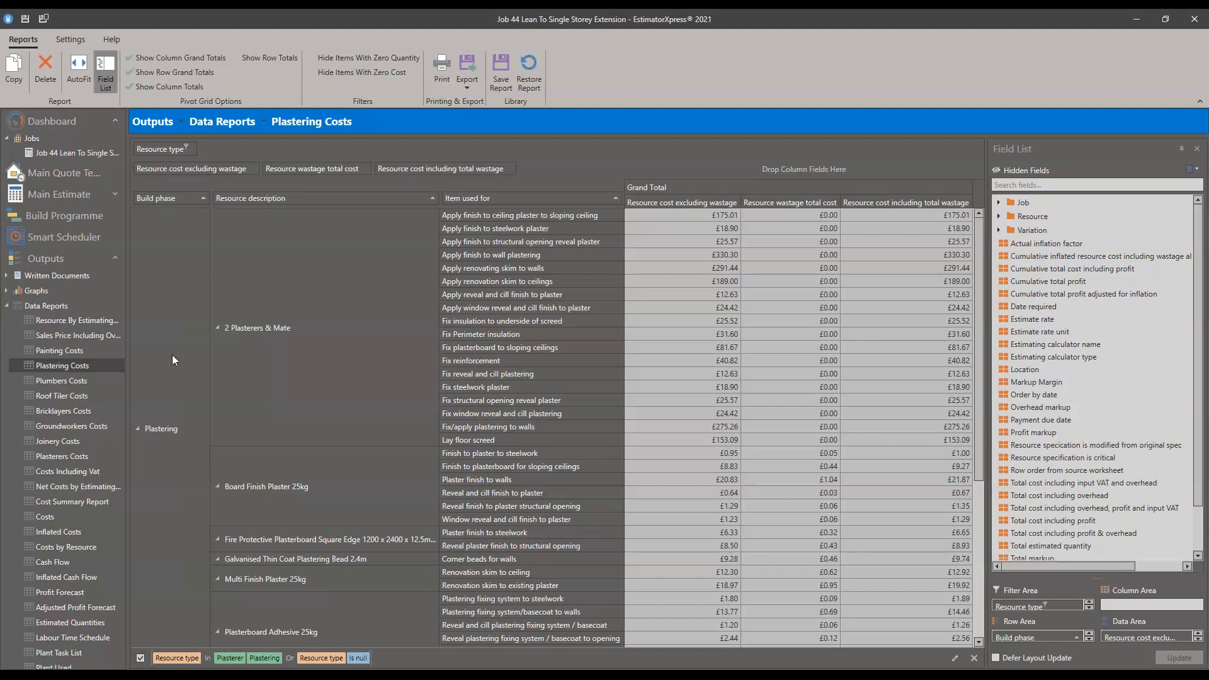
{"action": "scroll", "coordinate": [173, 355], "scroll_direction": "down", "scroll_amount": 7}
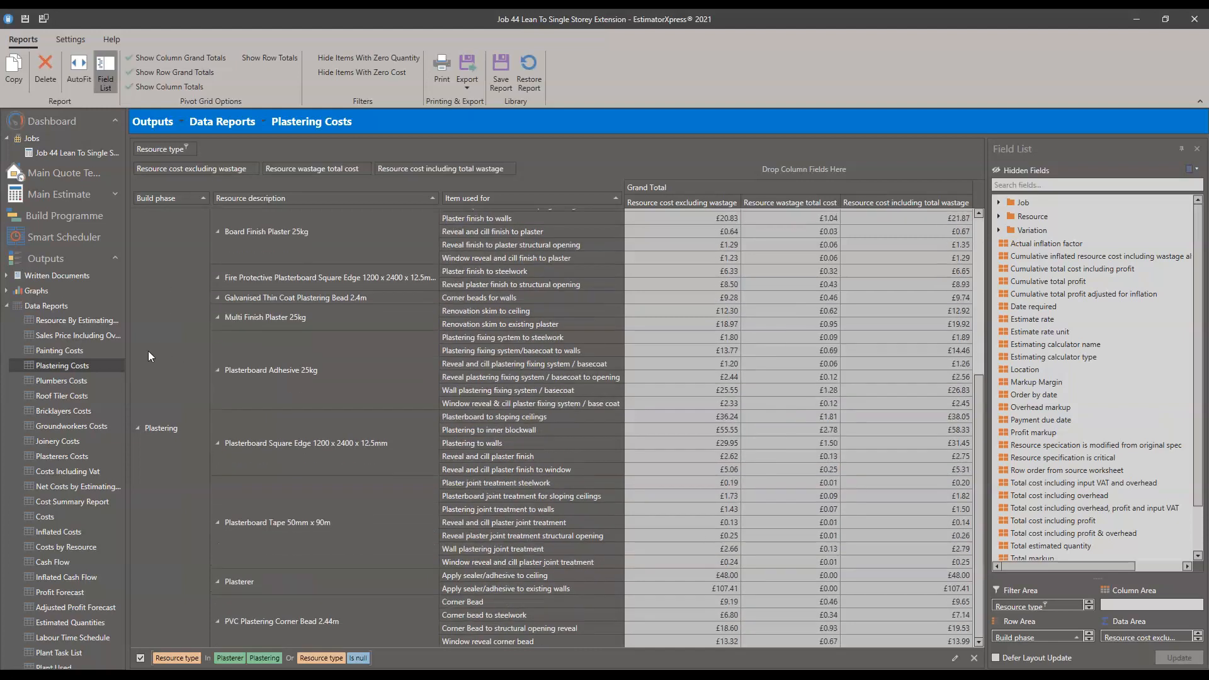
{"action": "scroll", "coordinate": [163, 350], "scroll_direction": "up", "scroll_amount": 7}
{"action": "scroll", "coordinate": [278, 329], "scroll_direction": "down", "scroll_amount": 5}
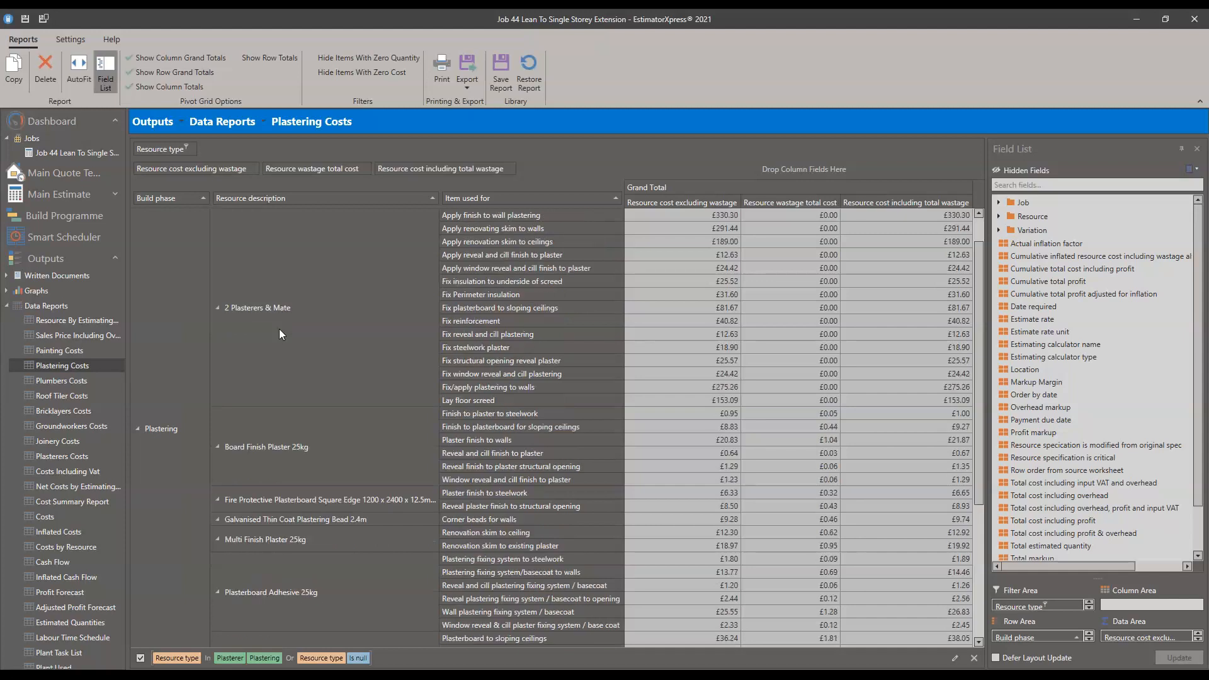
{"action": "scroll", "coordinate": [339, 496], "scroll_direction": "down", "scroll_amount": 2}
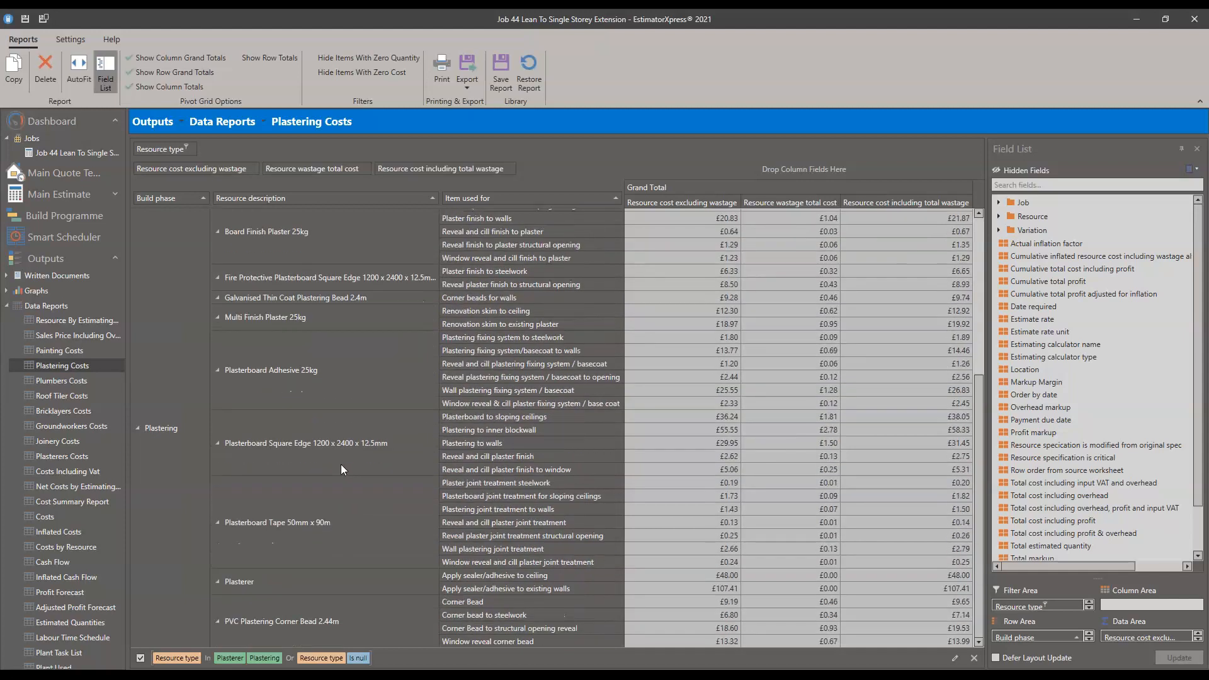
{"action": "scroll", "coordinate": [367, 503], "scroll_direction": "up", "scroll_amount": 7}
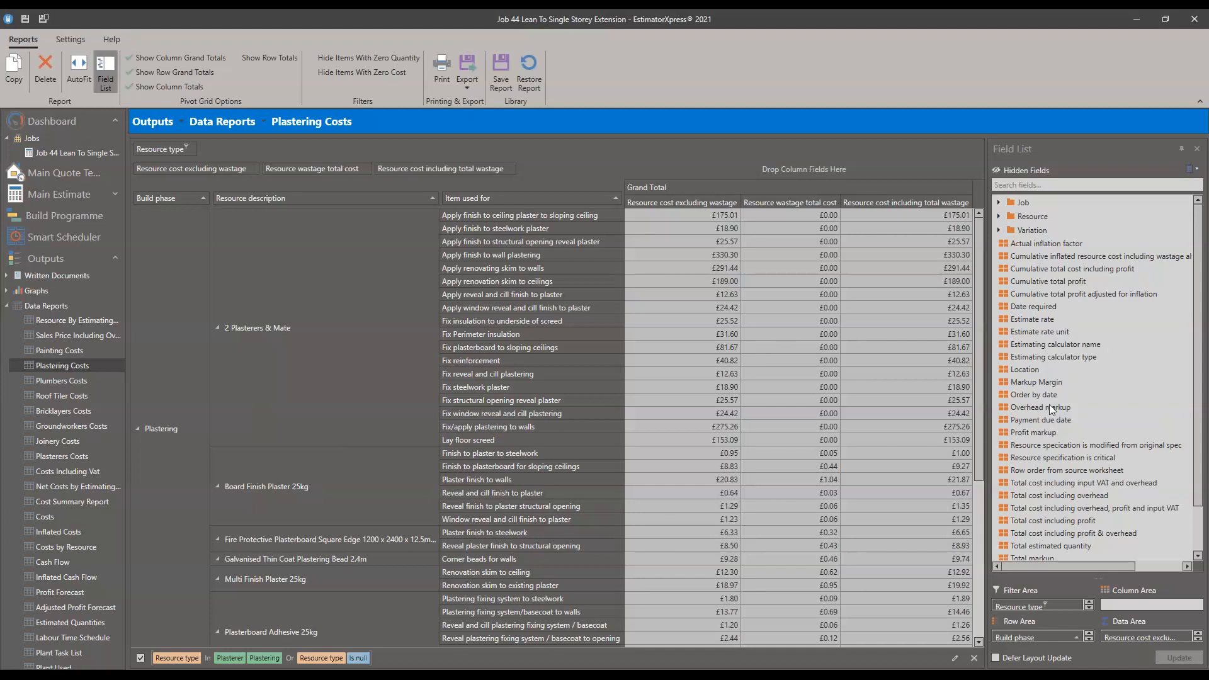
- Expand the Resource group in the field list, toggle the list off and on, widen it, and enlarge its area boxes
{"action": "left_click", "coordinate": [1000, 216]}
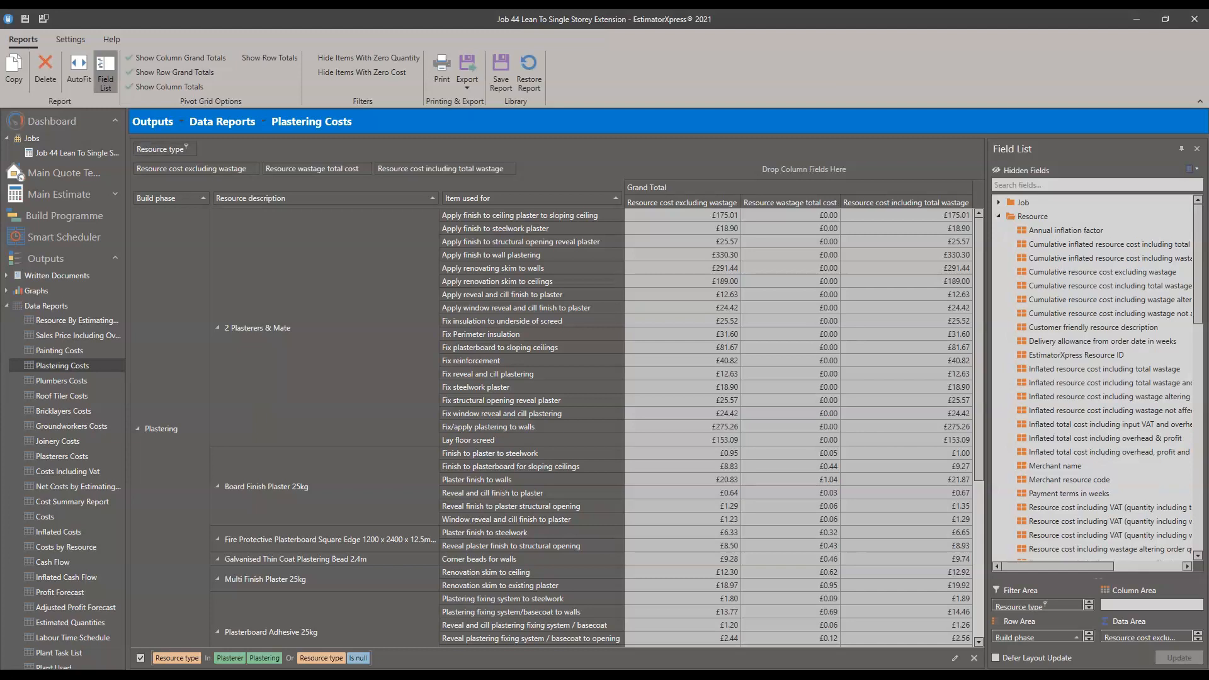
{"action": "left_click", "coordinate": [111, 69]}
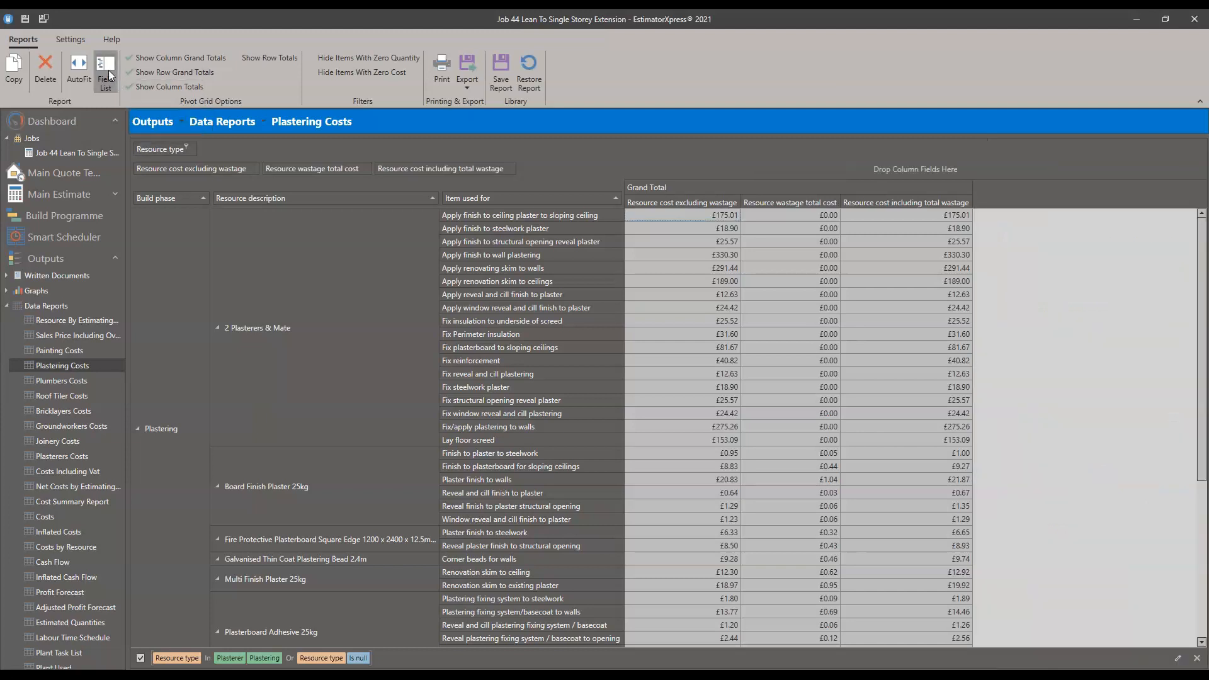
{"action": "left_click", "coordinate": [108, 69]}
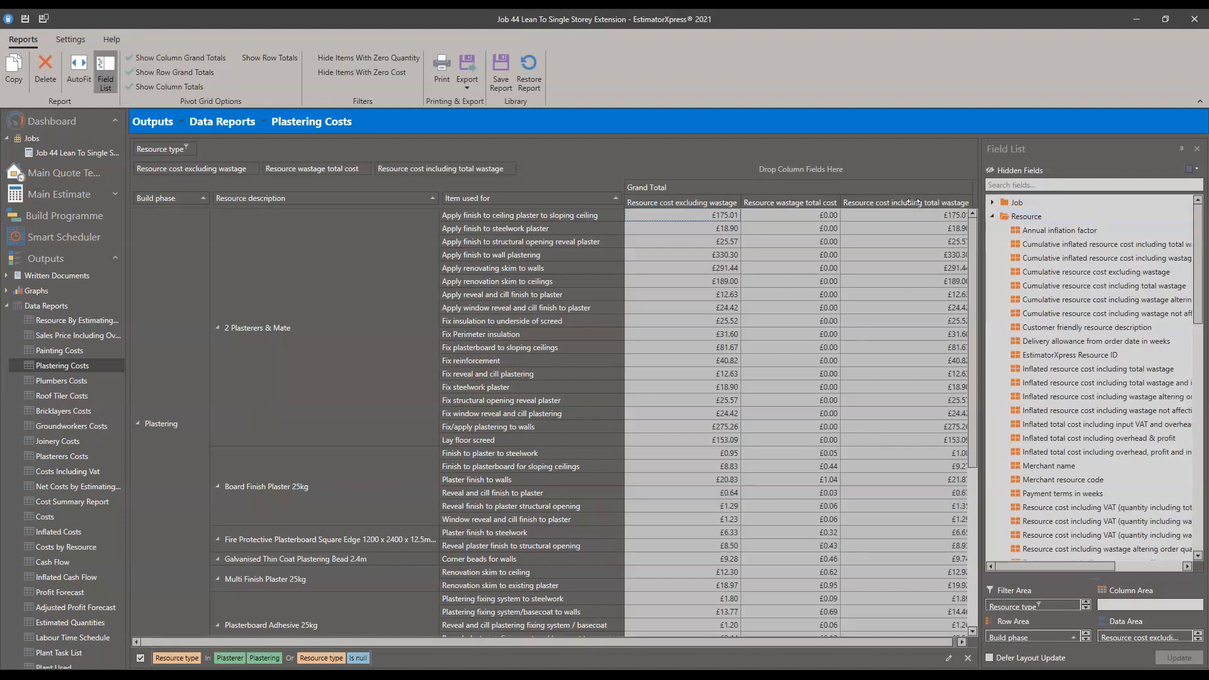
{"action": "left_click_drag", "start_coordinate": [987, 213], "coordinate": [911, 197]}
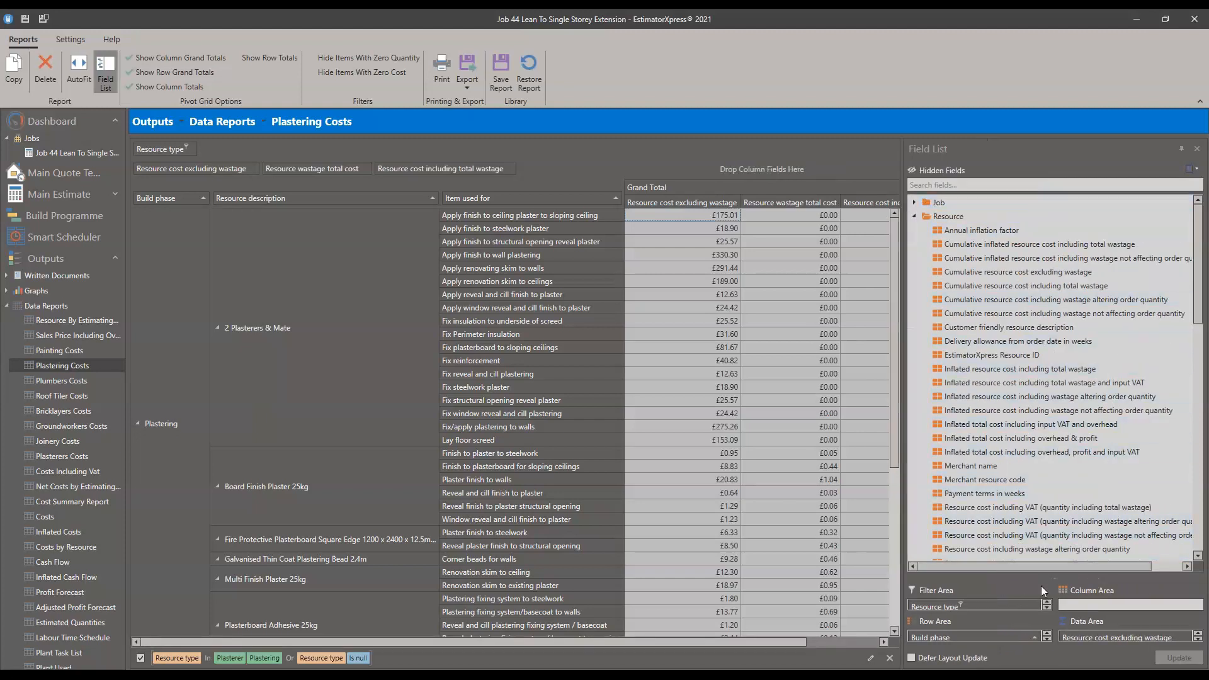
{"action": "left_click_drag", "start_coordinate": [1054, 577], "coordinate": [1012, 456]}
- Try the Type of resource field between Build phase and Resource description in the Plastering Costs rows, and return it to the hidden fields
{"action": "scroll", "coordinate": [1014, 352], "scroll_direction": "down", "scroll_amount": 4}
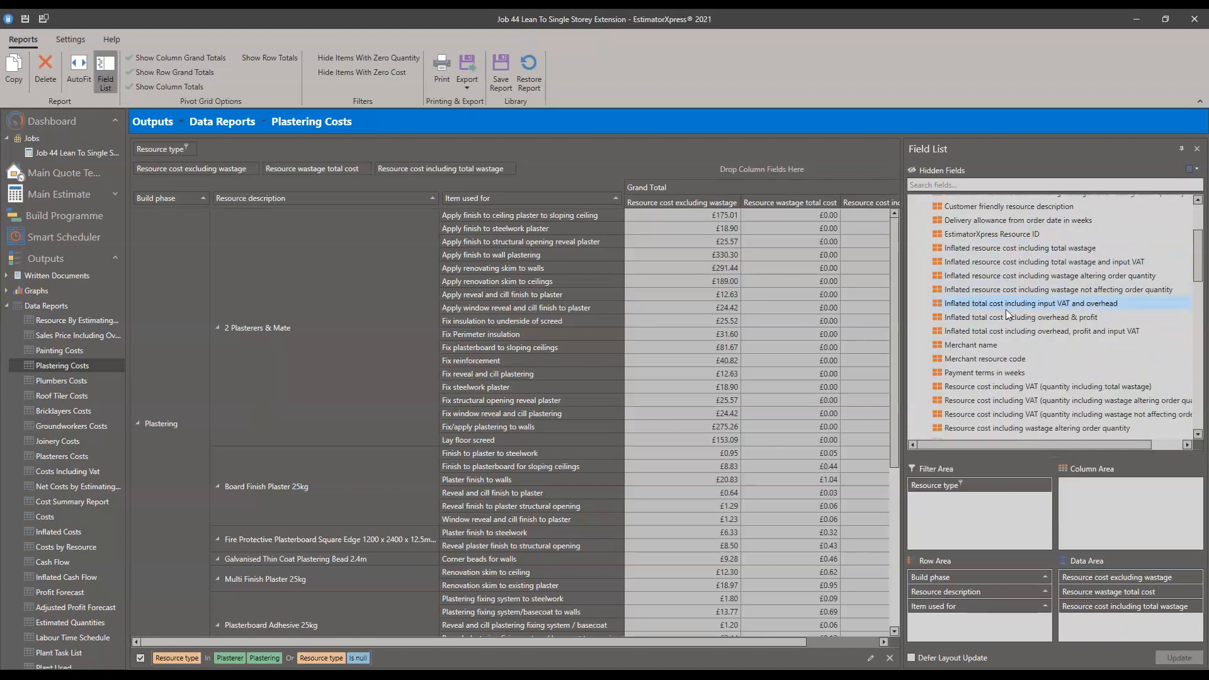
{"action": "scroll", "coordinate": [985, 288], "scroll_direction": "up", "scroll_amount": 1}
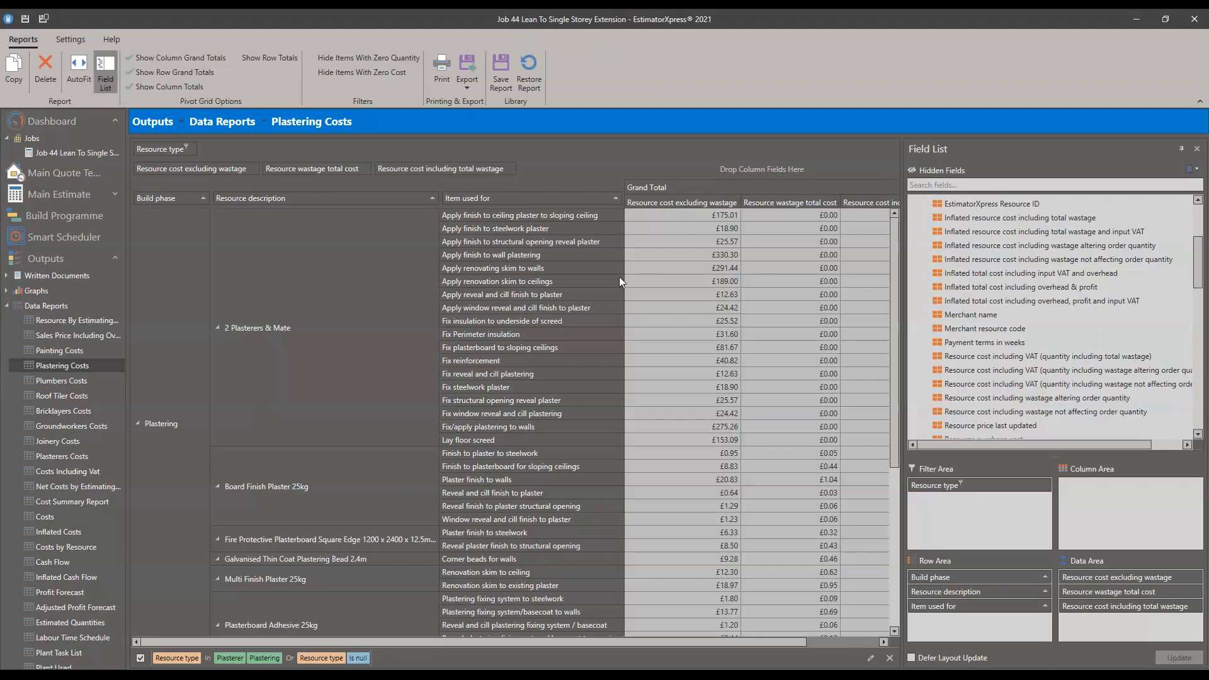
{"action": "scroll", "coordinate": [971, 318], "scroll_direction": "down", "scroll_amount": 2}
{"action": "scroll", "coordinate": [972, 318], "scroll_direction": "up", "scroll_amount": 5}
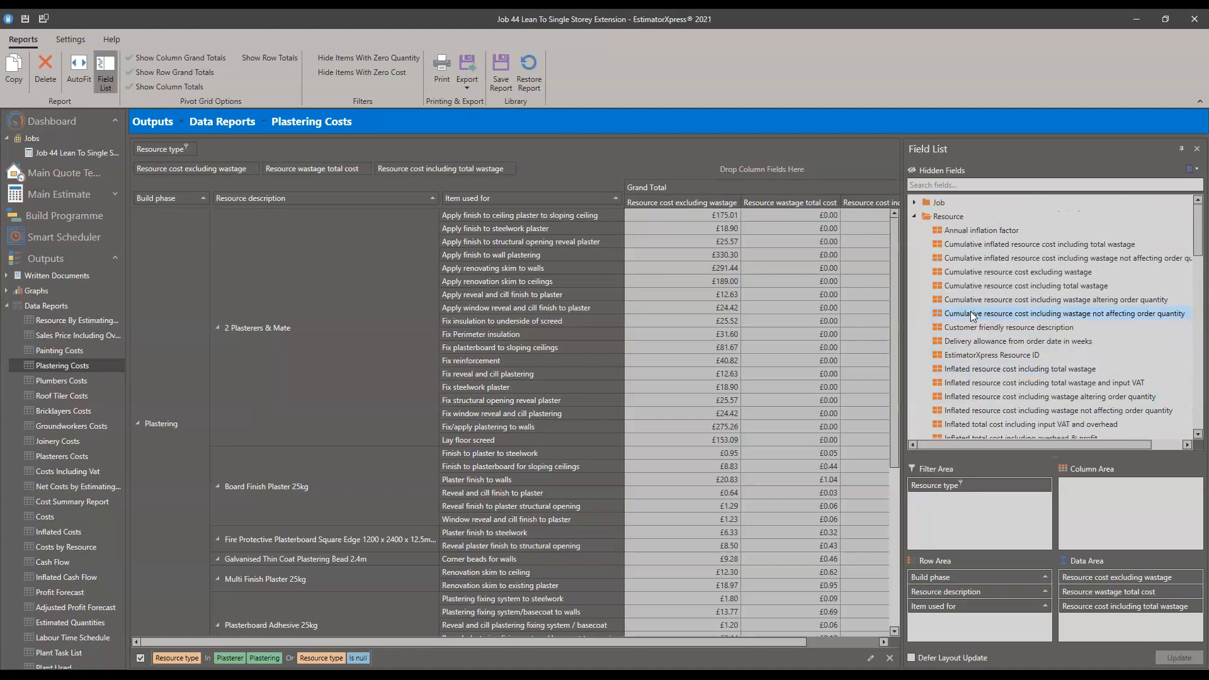
{"action": "scroll", "coordinate": [973, 317], "scroll_direction": "down", "scroll_amount": 12}
{"action": "scroll", "coordinate": [972, 318], "scroll_direction": "down", "scroll_amount": 1}
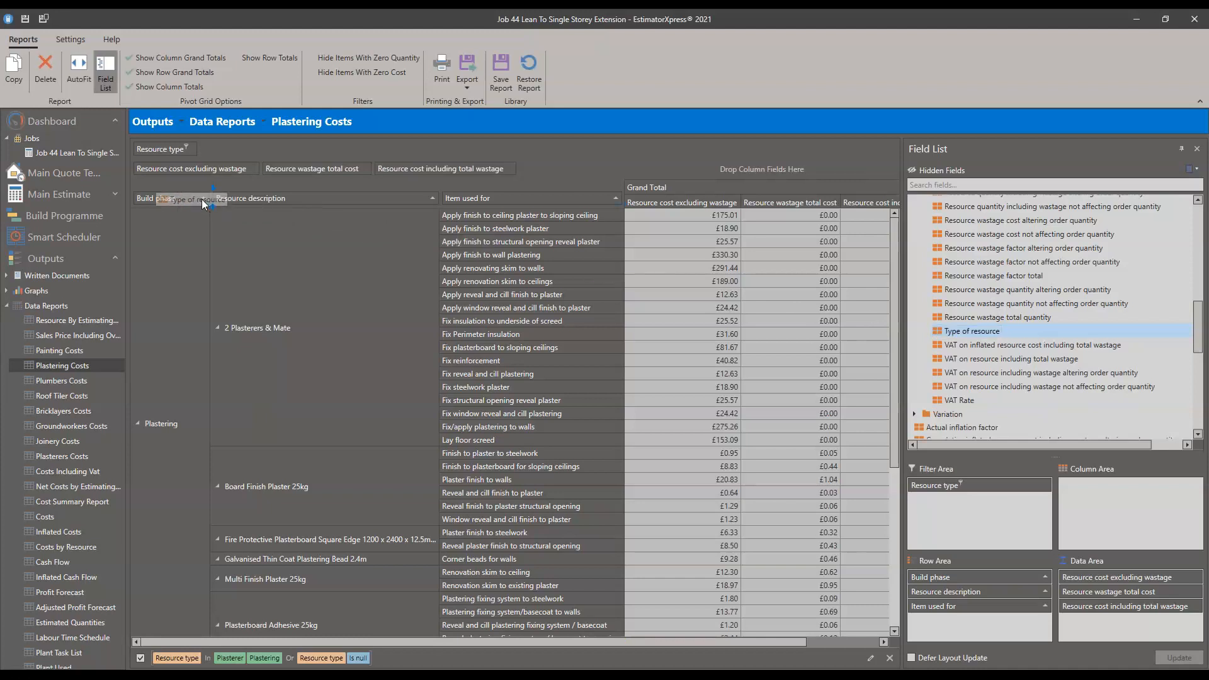
{"action": "left_click_drag", "start_coordinate": [202, 199], "coordinate": [203, 199]}
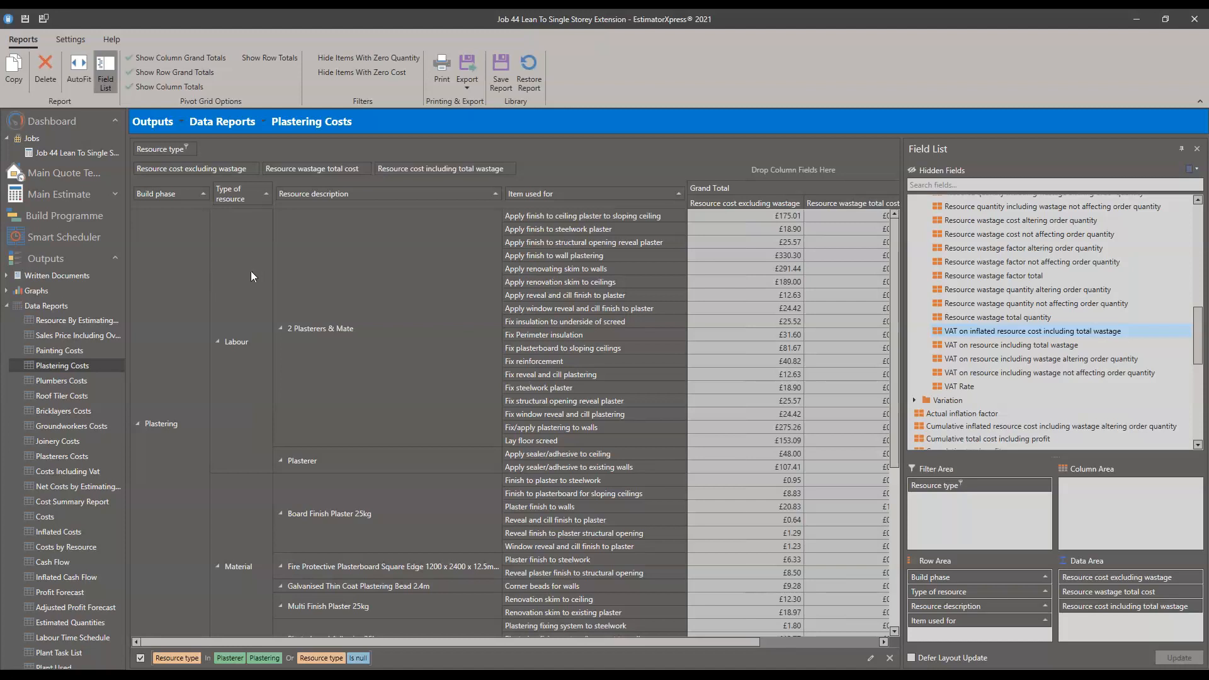
{"action": "scroll", "coordinate": [249, 272], "scroll_direction": "down", "scroll_amount": 7}
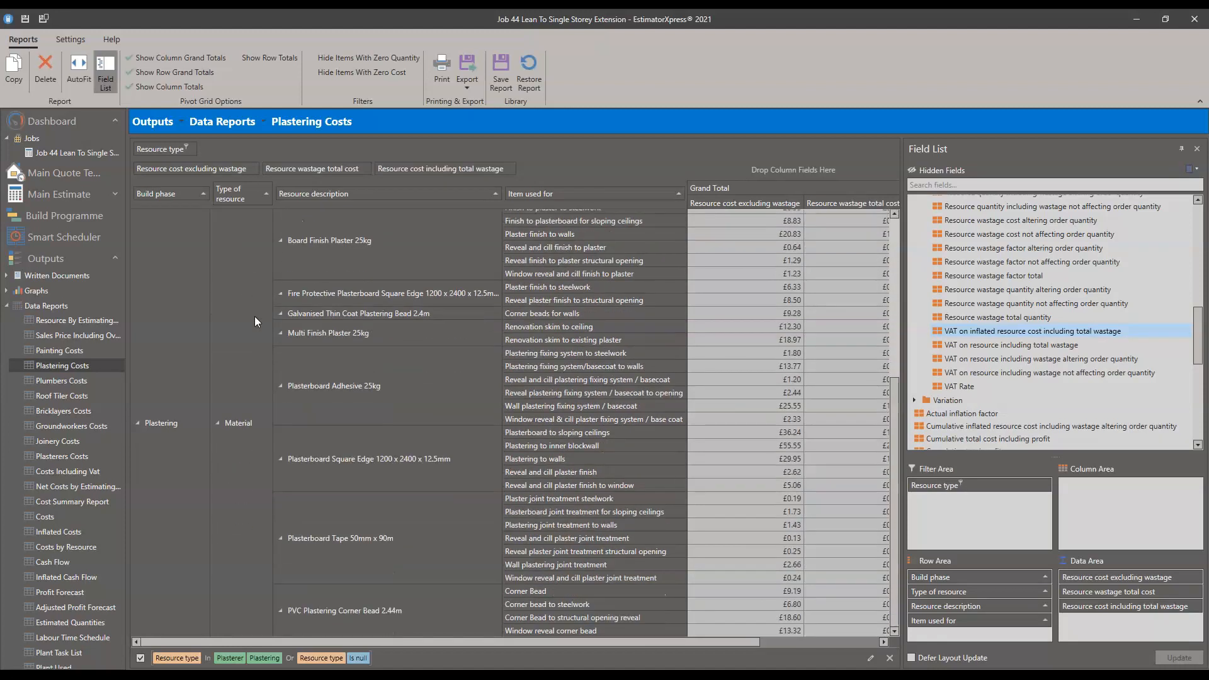
{"action": "scroll", "coordinate": [250, 310], "scroll_direction": "up", "scroll_amount": 7}
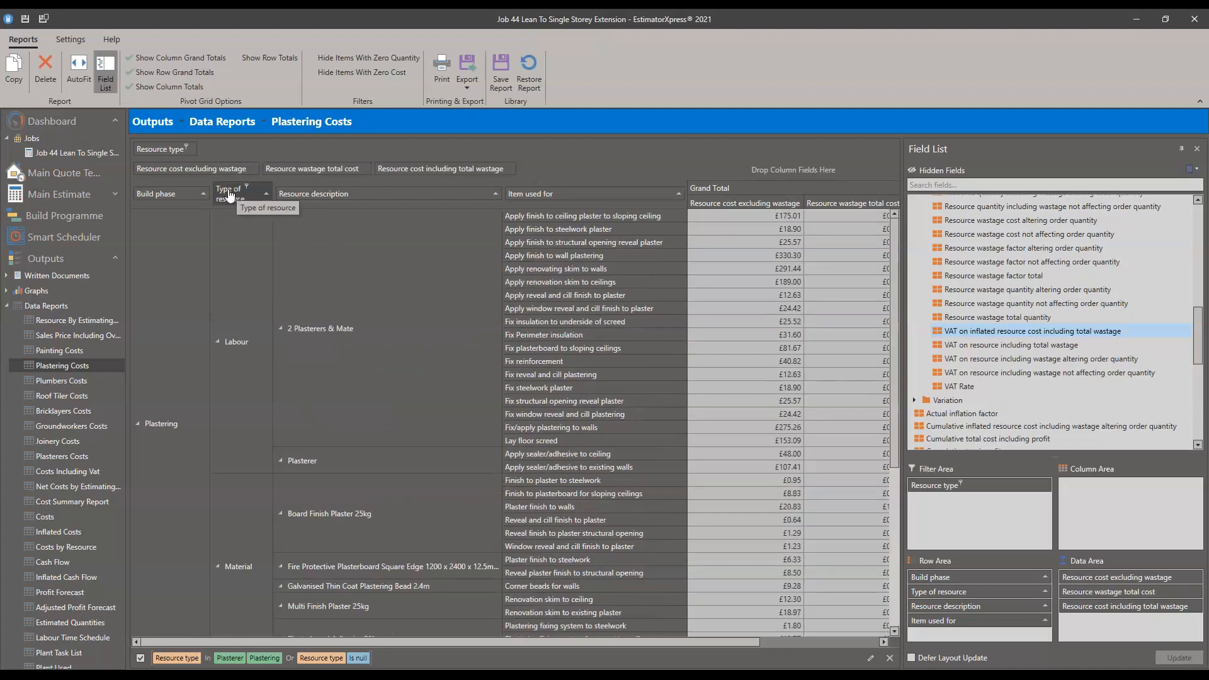
{"action": "left_click_drag", "start_coordinate": [1032, 330], "coordinate": [988, 408]}
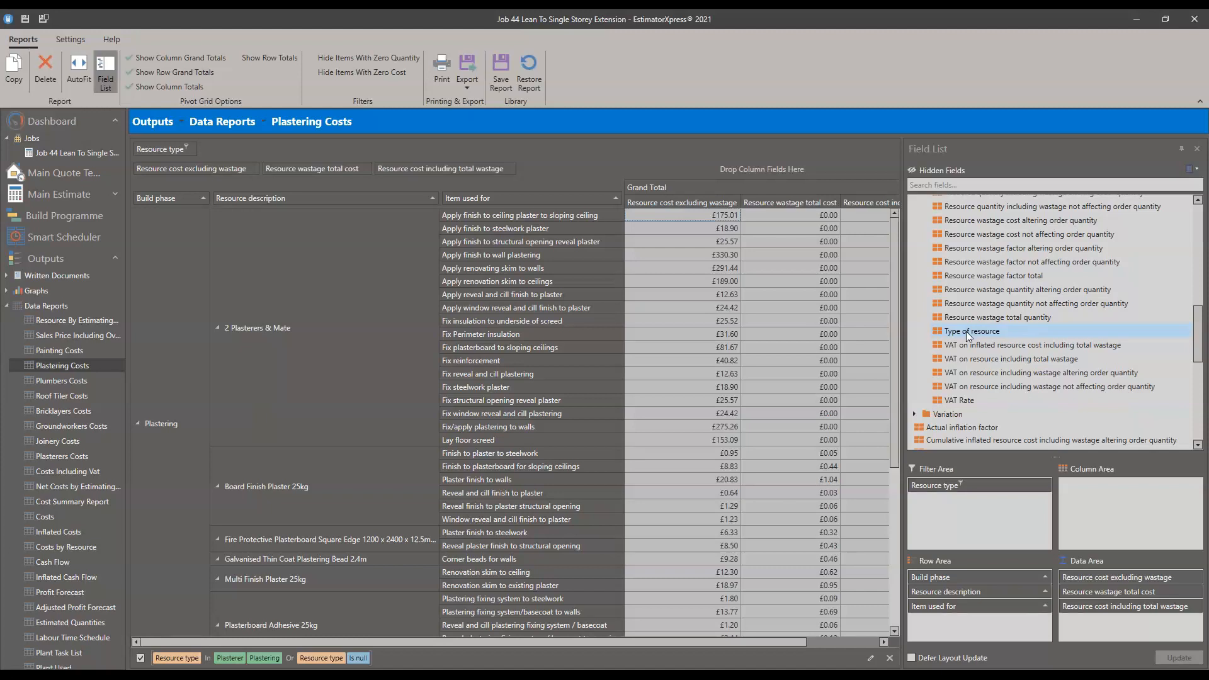
- Add the Type of resource field to the row fields between Build phase and Resource description, and look through the regrouped rows
{"action": "left_click_drag", "start_coordinate": [969, 335], "coordinate": [212, 203]}
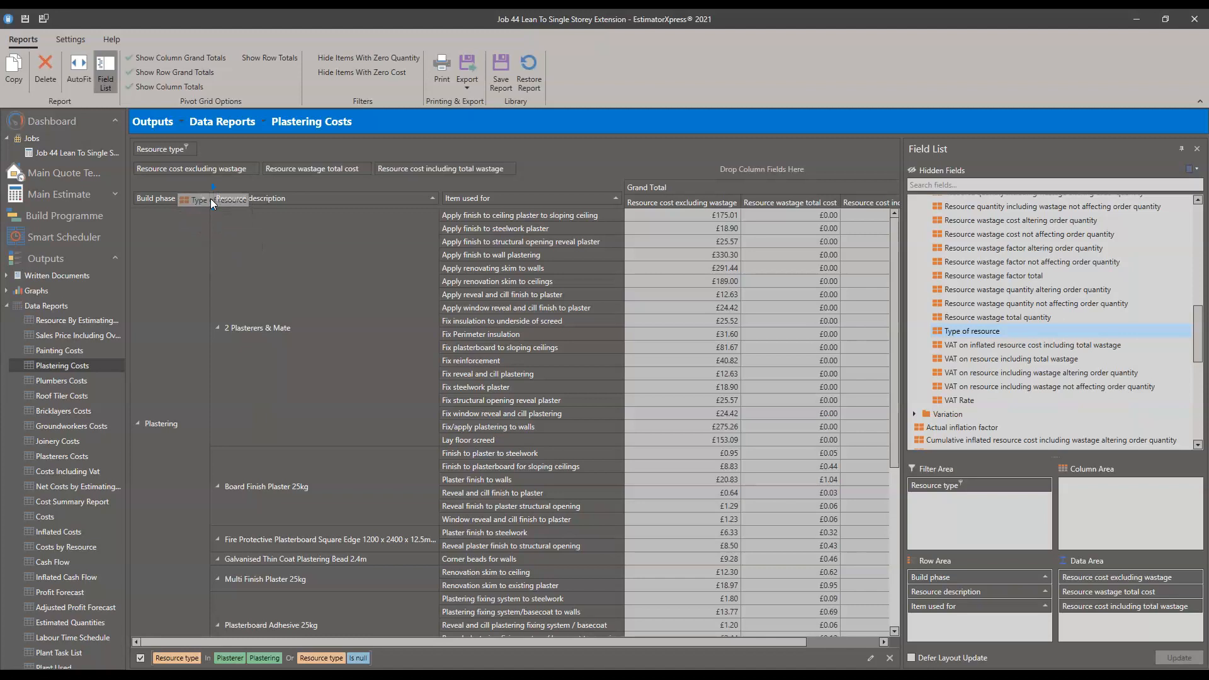
{"action": "mouse_move", "coordinate": [210, 198]}
{"action": "left_mouse_down"}
{"action": "mouse_move", "coordinate": [418, 206]}
{"action": "mouse_move", "coordinate": [210, 198]}
{"action": "left_mouse_up"}
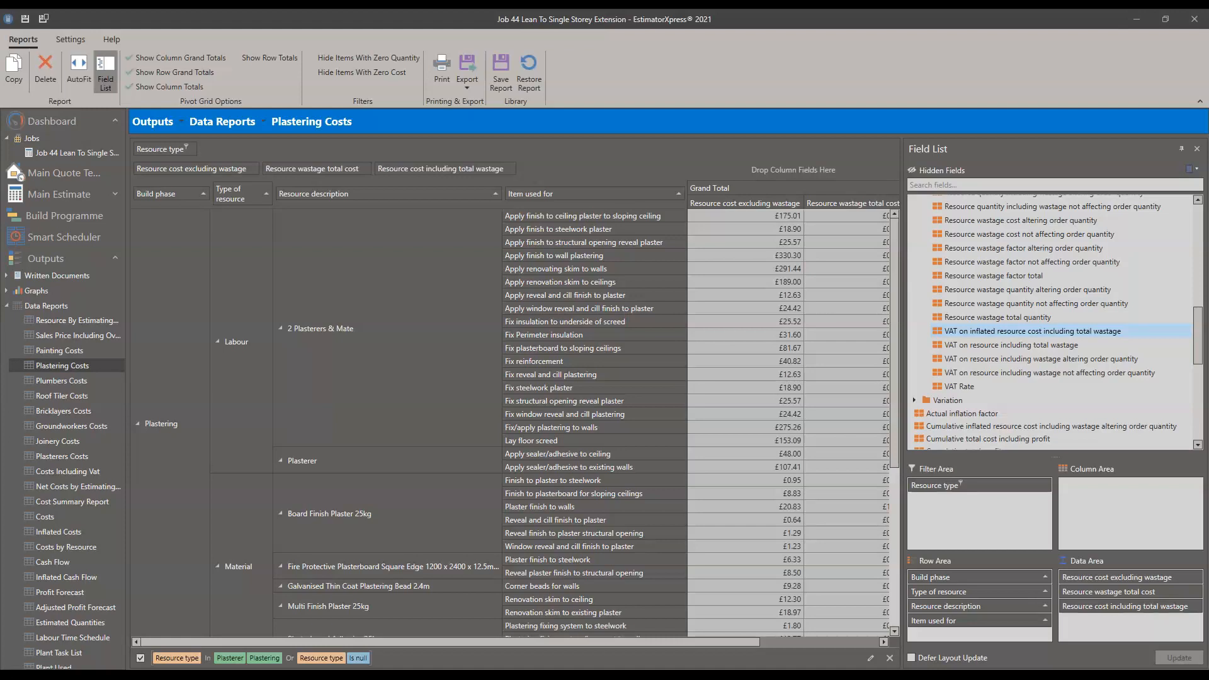
{"action": "scroll", "coordinate": [255, 363], "scroll_direction": "down", "scroll_amount": 7}
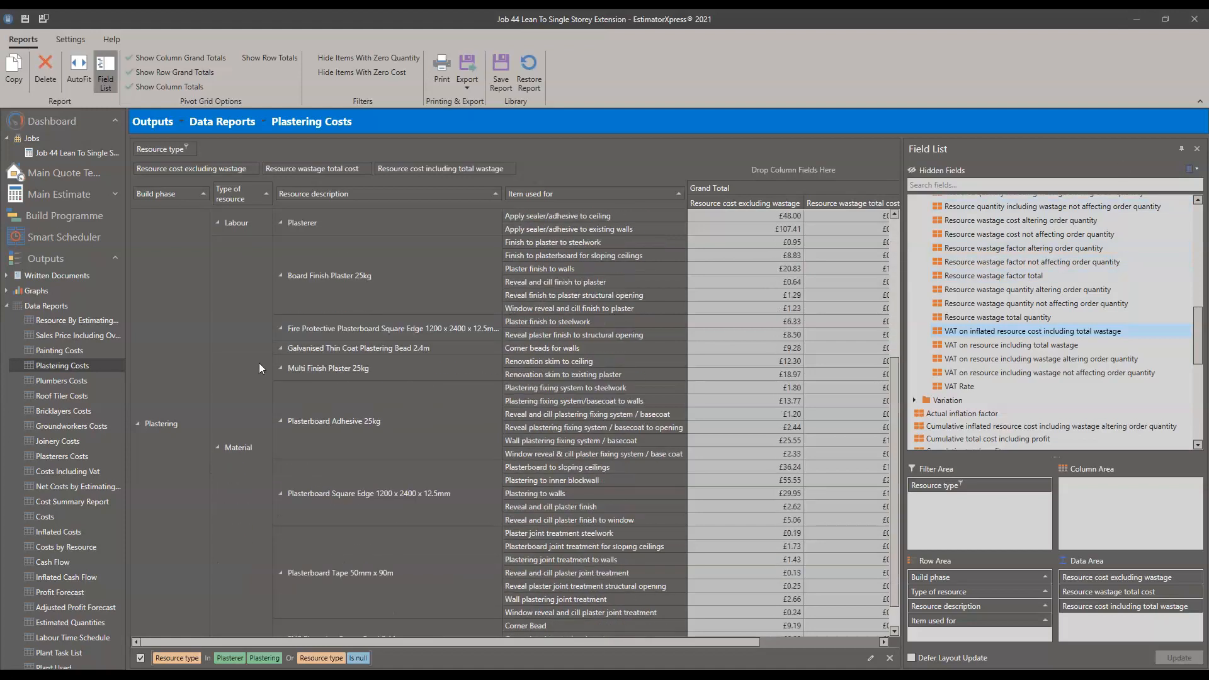
{"action": "scroll", "coordinate": [258, 363], "scroll_direction": "up", "scroll_amount": 7}
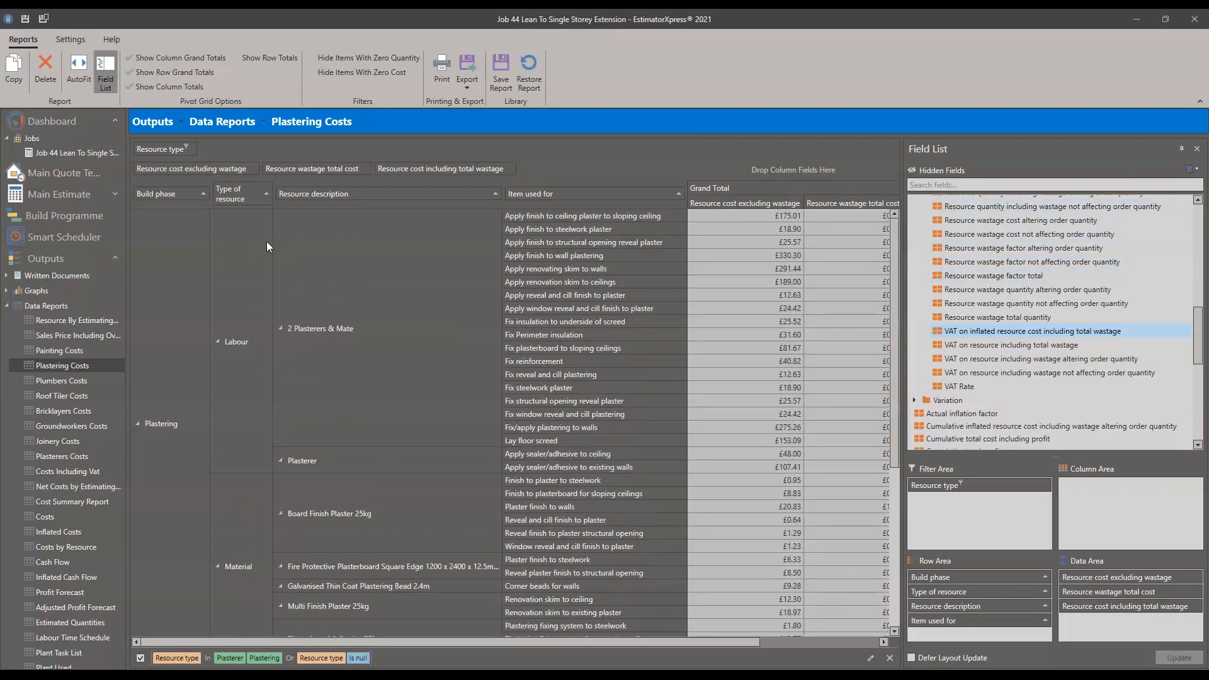
- Turn on row totals for the Plastering Costs report and examine the Labour Total across the cost columns
{"action": "left_click", "coordinate": [239, 59]}
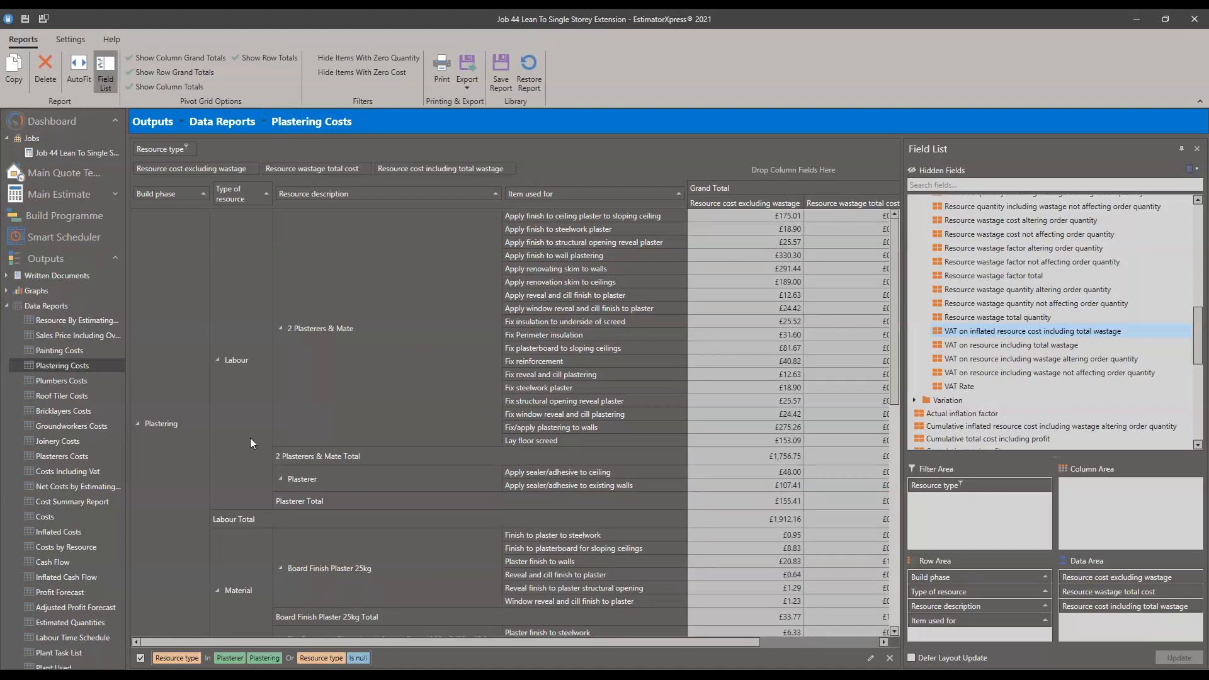
{"action": "left_click", "coordinate": [230, 520]}
{"action": "left_click_drag", "start_coordinate": [400, 645], "coordinate": [699, 637]}
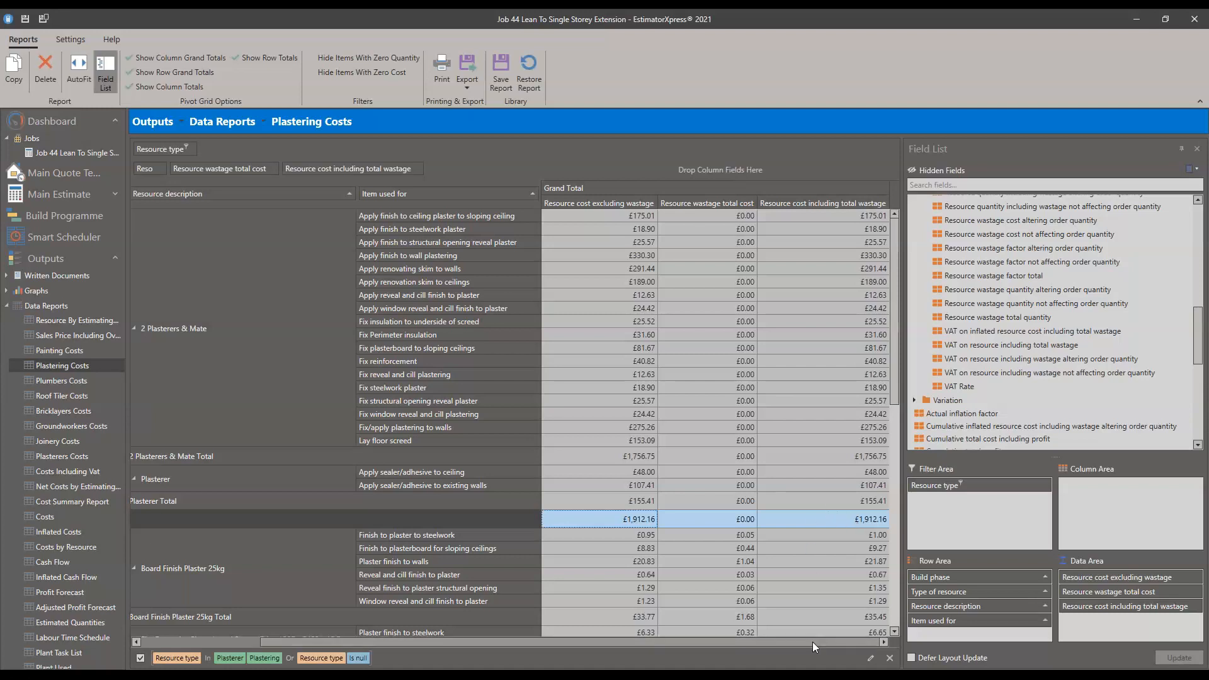
{"action": "left_click_drag", "start_coordinate": [809, 640], "coordinate": [618, 626]}
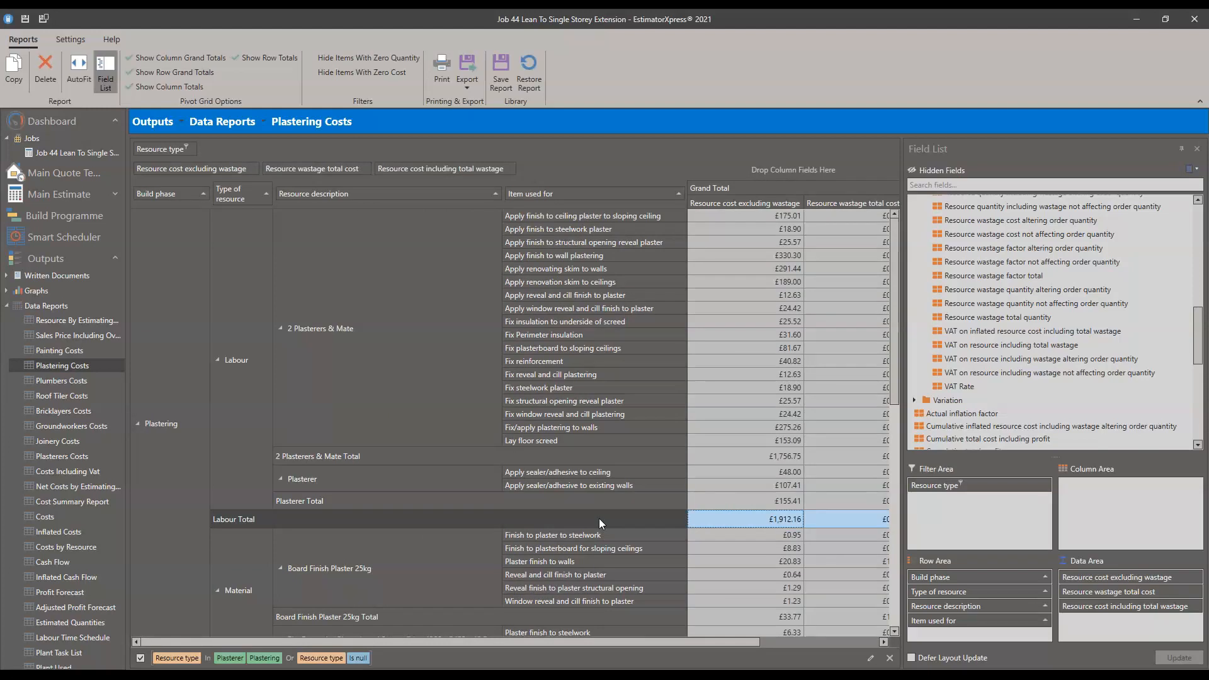
- Examine the Material Total and the Plastering Total across the cost columns, including total wastage
{"action": "scroll", "coordinate": [567, 488], "scroll_direction": "down", "scroll_amount": 15}
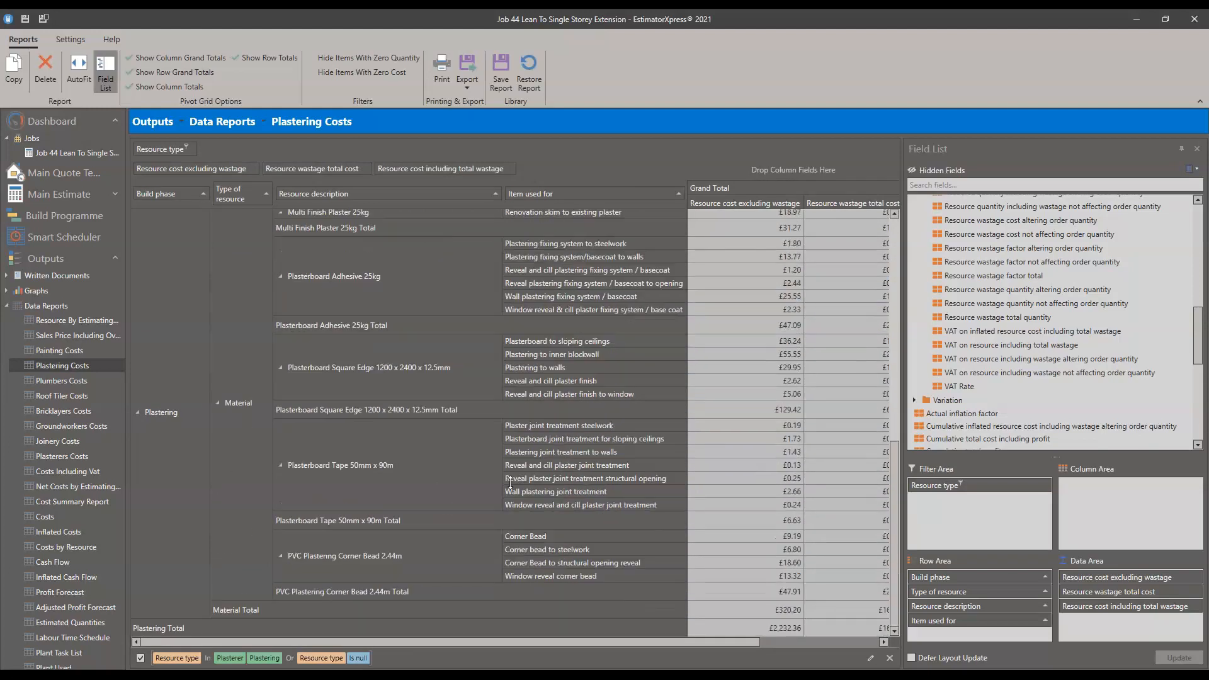
{"action": "left_click", "coordinate": [348, 605]}
{"action": "left_click_drag", "start_coordinate": [342, 640], "coordinate": [462, 640]}
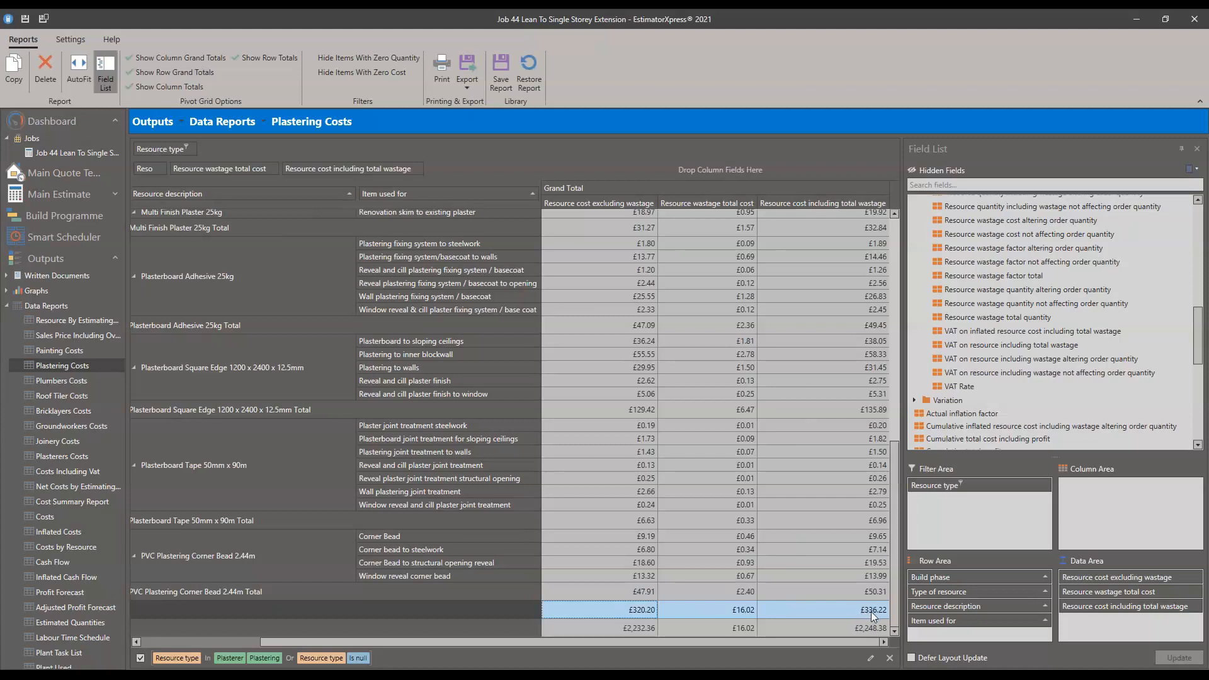
{"action": "left_click", "coordinate": [844, 634]}
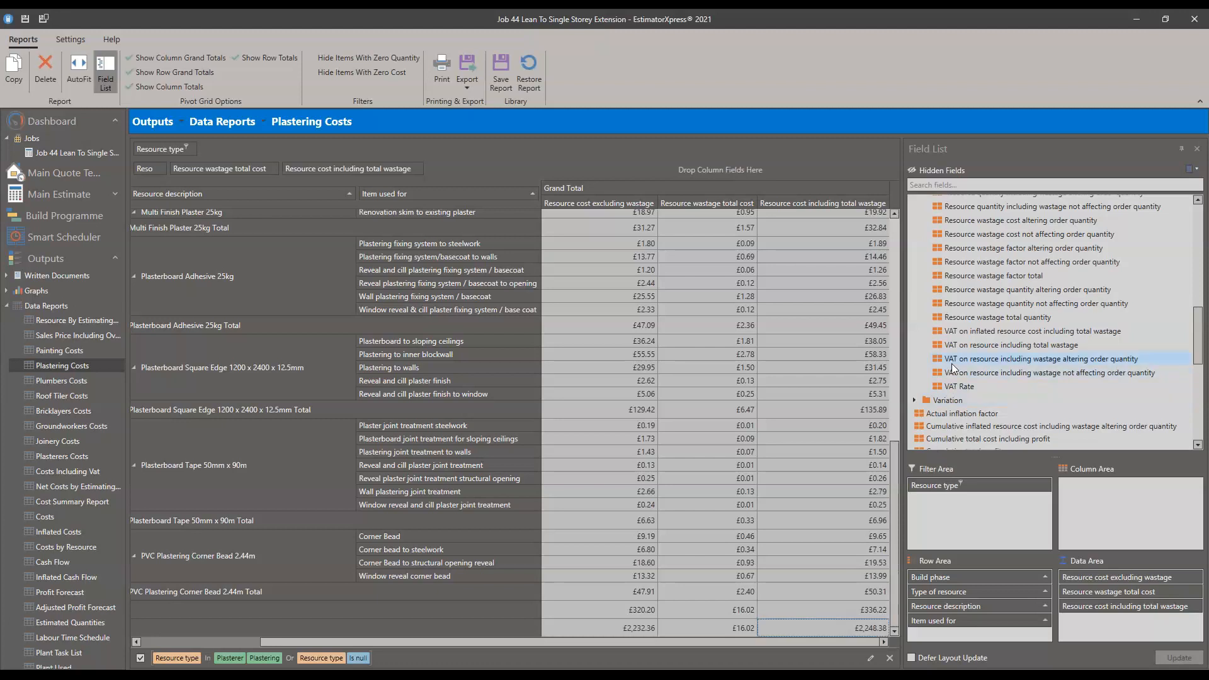
- Look through the hidden fields available for the report, from the Resource group to the total cost and profit fields
{"action": "scroll", "coordinate": [951, 365], "scroll_direction": "up", "scroll_amount": 2}
{"action": "scroll", "coordinate": [949, 369], "scroll_direction": "up", "scroll_amount": 1}
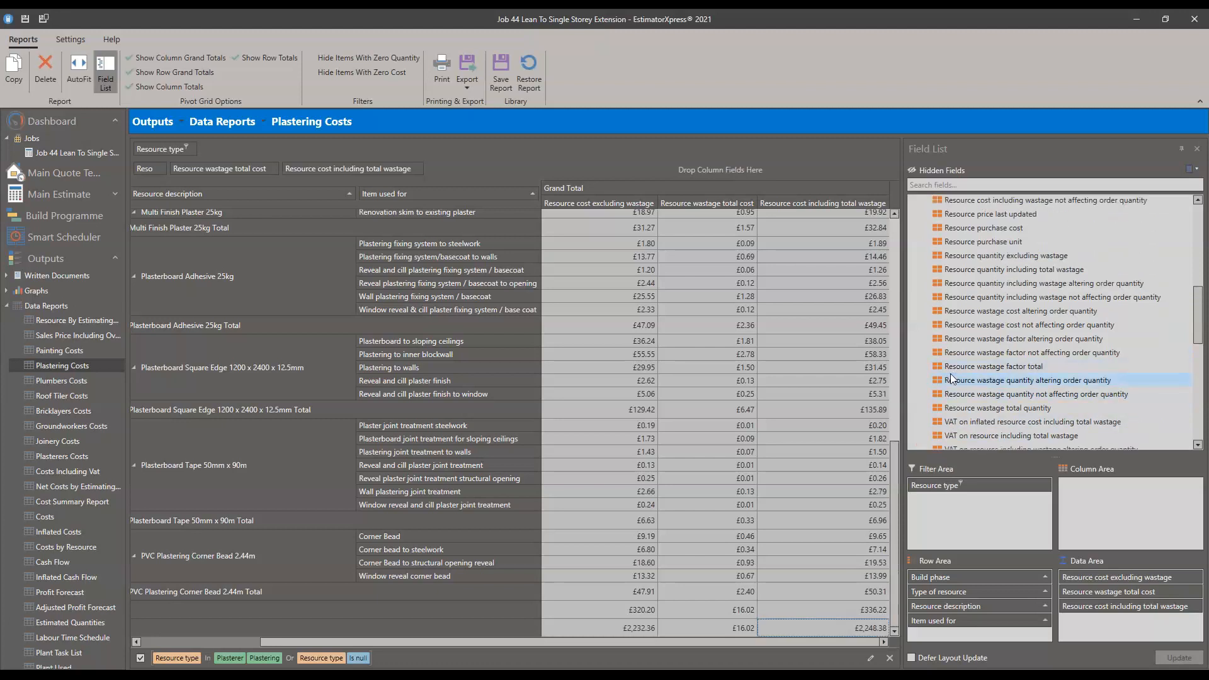
{"action": "scroll", "coordinate": [951, 378], "scroll_direction": "up", "scroll_amount": 3}
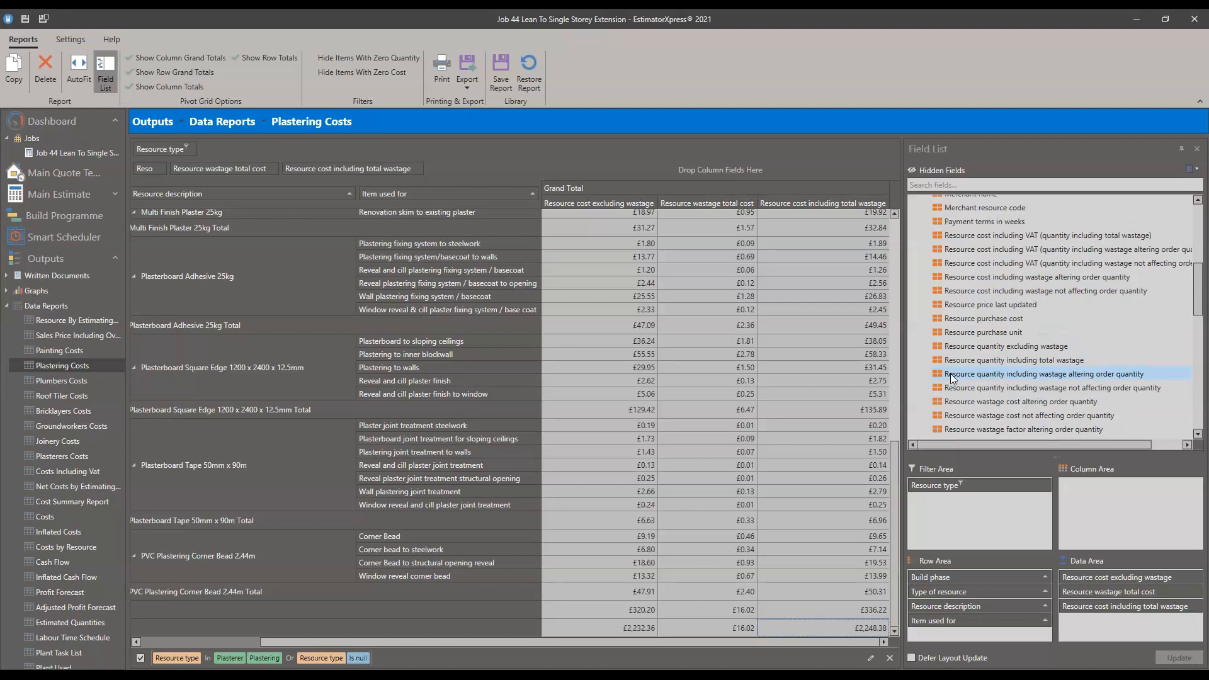
{"action": "scroll", "coordinate": [952, 378], "scroll_direction": "up", "scroll_amount": 6}
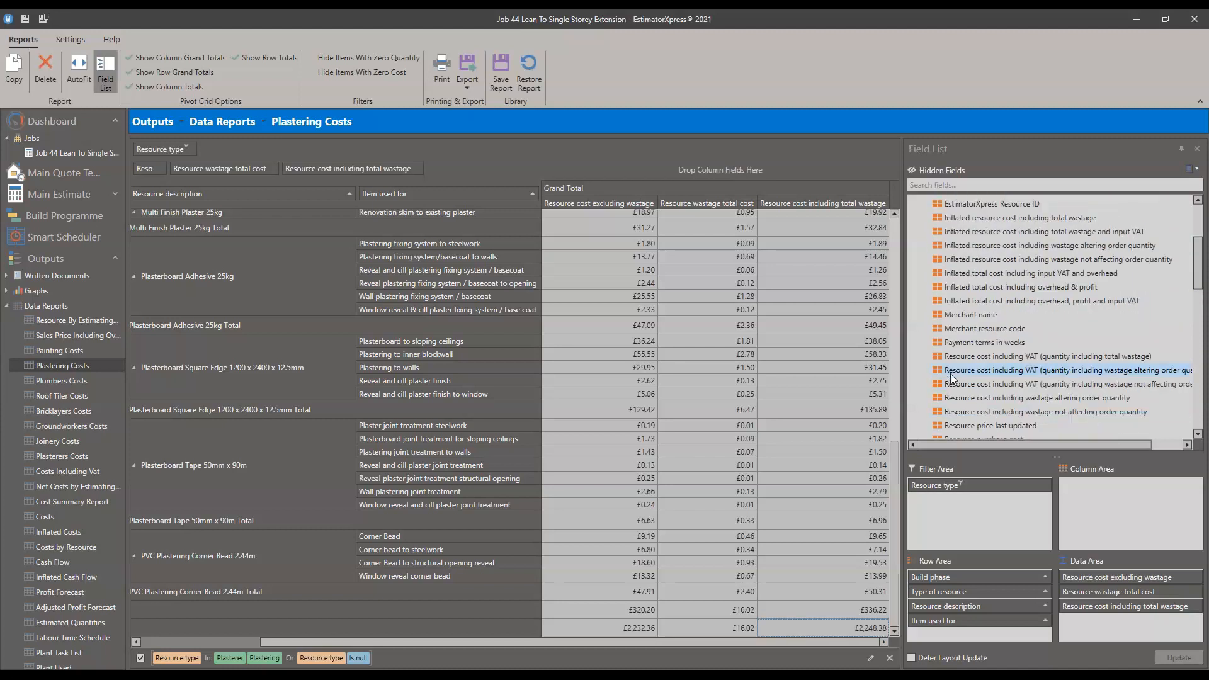
{"action": "scroll", "coordinate": [952, 375], "scroll_direction": "up", "scroll_amount": 3}
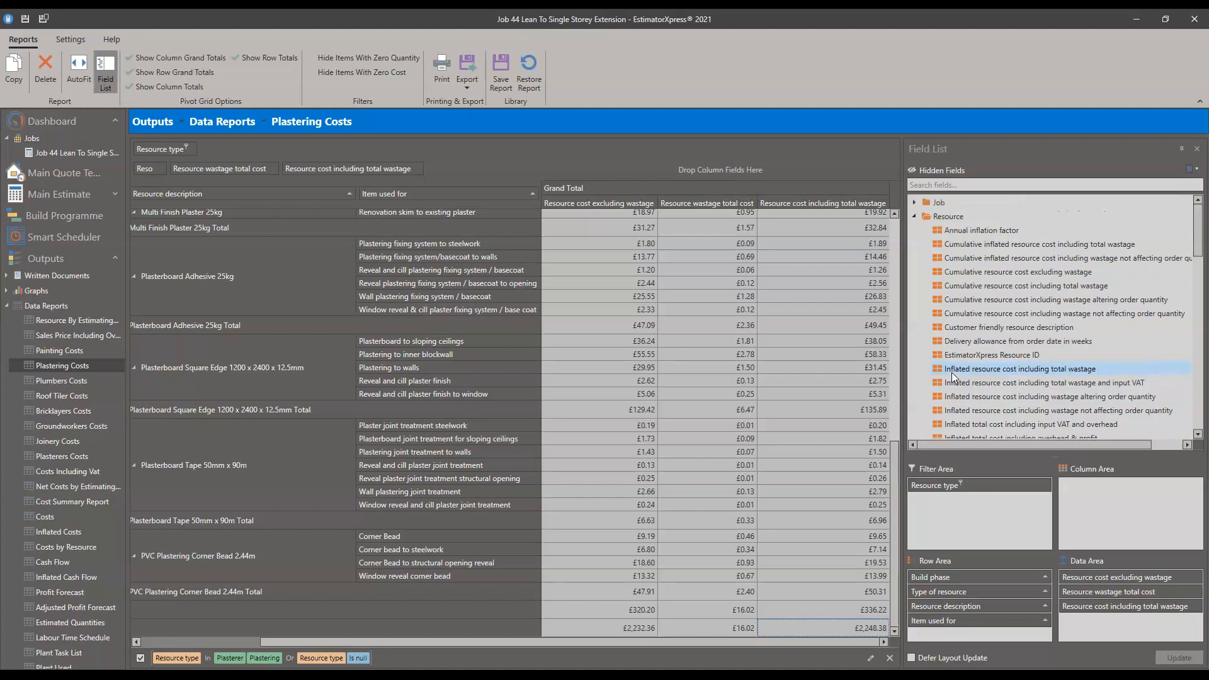
{"action": "scroll", "coordinate": [950, 372], "scroll_direction": "down", "scroll_amount": 20}
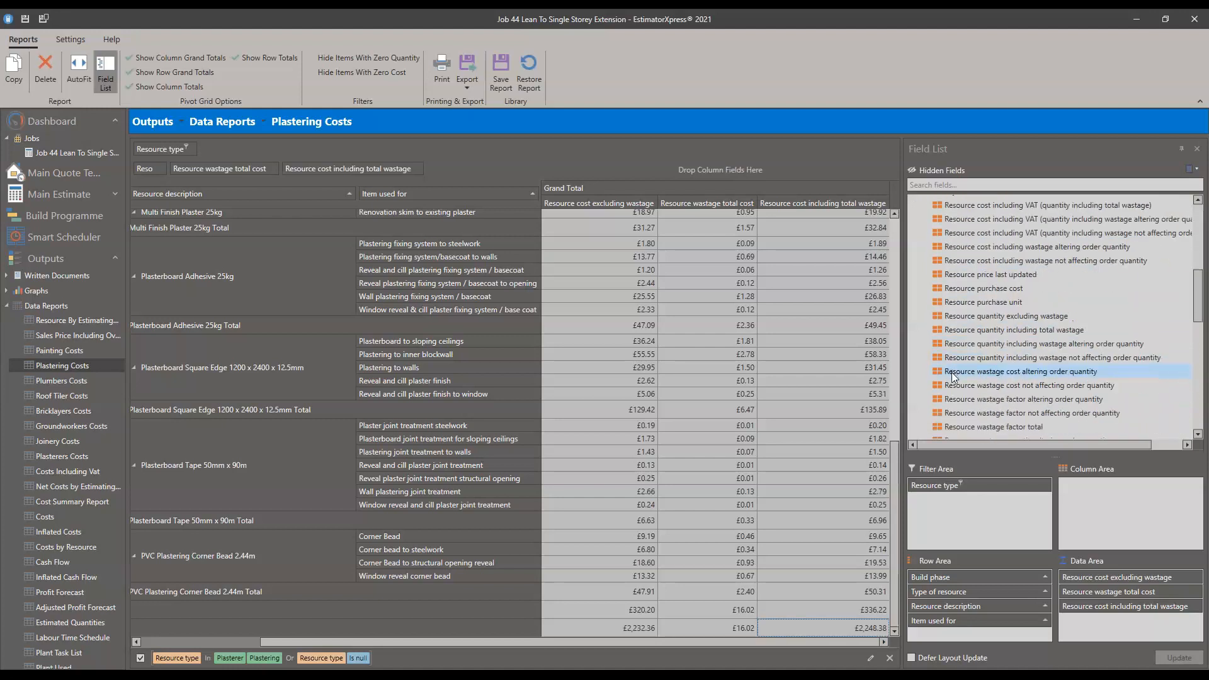
{"action": "scroll", "coordinate": [950, 372], "scroll_direction": "down", "scroll_amount": 6}
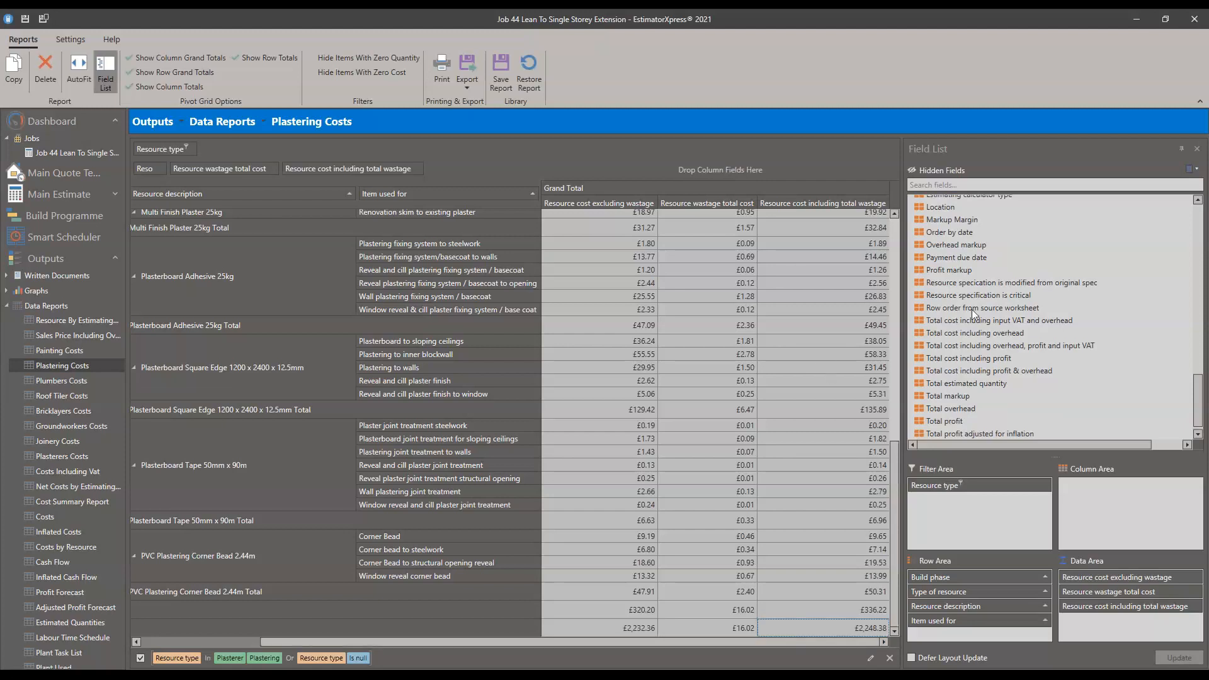
- Add the hidden field Total cost including profit & overhead to the data fields, after Resource cost including total wastage
{"action": "scroll", "coordinate": [972, 308], "scroll_direction": "up", "scroll_amount": 5}
{"action": "scroll", "coordinate": [969, 297], "scroll_direction": "up", "scroll_amount": 5}
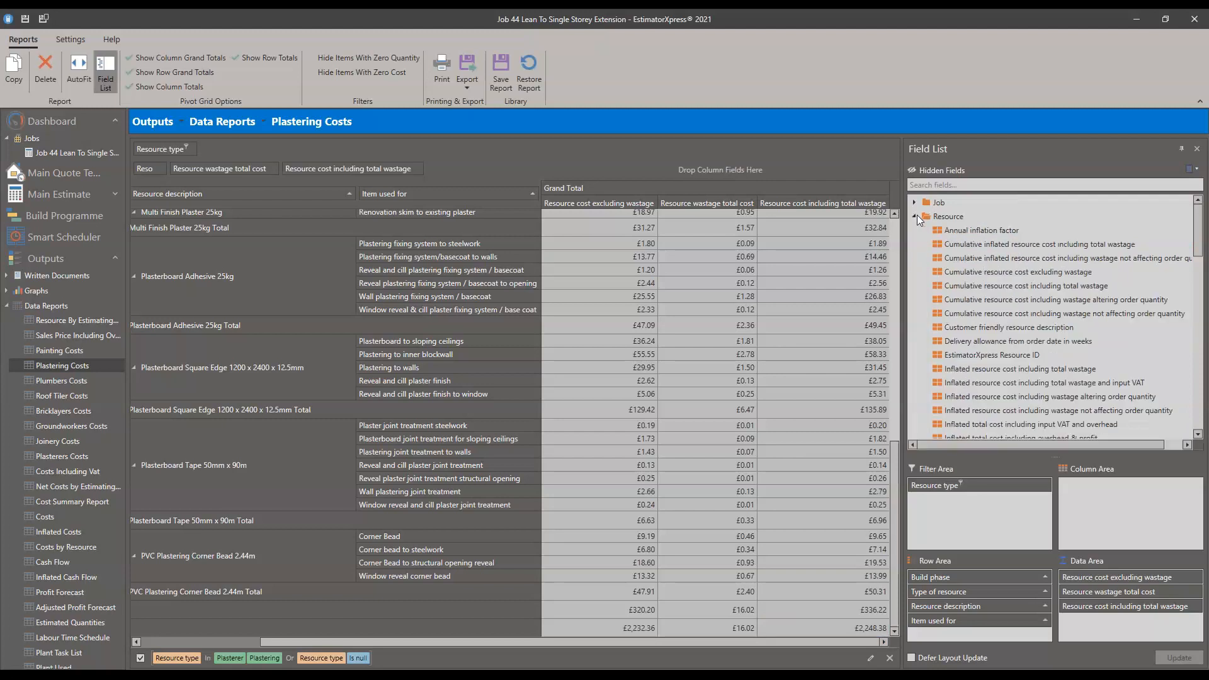
{"action": "scroll", "coordinate": [965, 249], "scroll_direction": "down", "scroll_amount": 1}
{"action": "scroll", "coordinate": [965, 249], "scroll_direction": "down", "scroll_amount": 5}
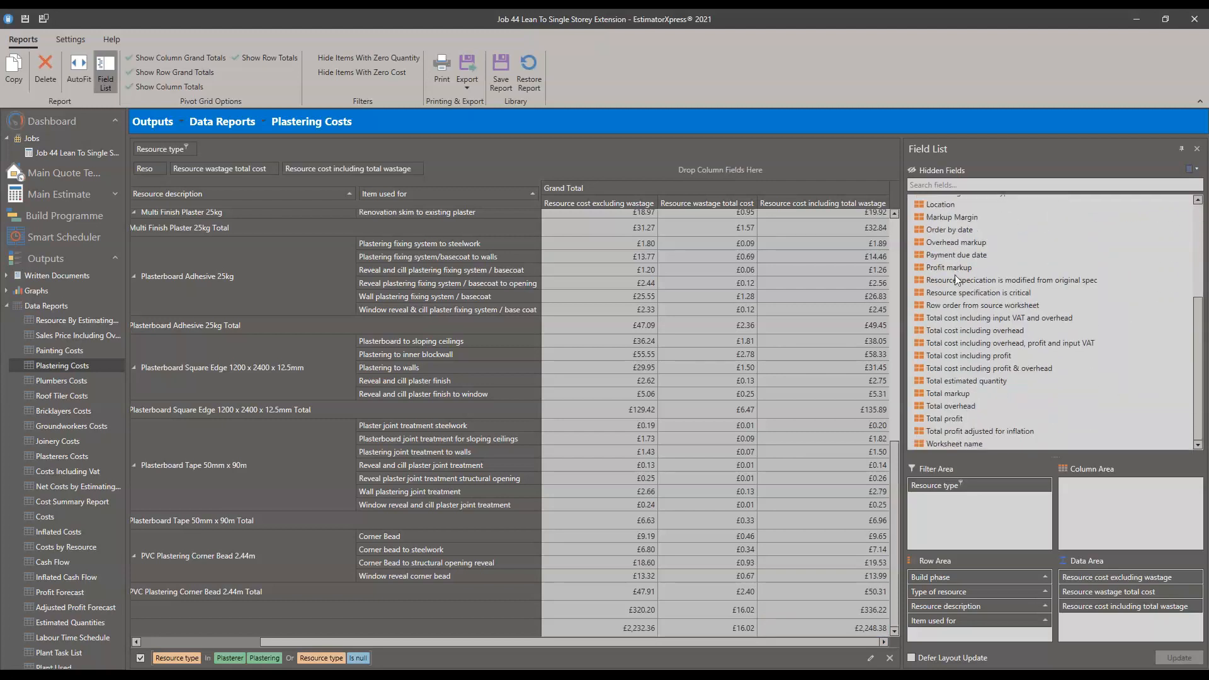
{"action": "scroll", "coordinate": [938, 319], "scroll_direction": "up", "scroll_amount": 1}
{"action": "scroll", "coordinate": [938, 319], "scroll_direction": "down", "scroll_amount": 1}
{"action": "mouse_move", "coordinate": [965, 367]}
{"action": "left_mouse_down"}
{"action": "mouse_move", "coordinate": [1055, 477]}
{"action": "mouse_move", "coordinate": [1110, 622]}
{"action": "left_mouse_up"}
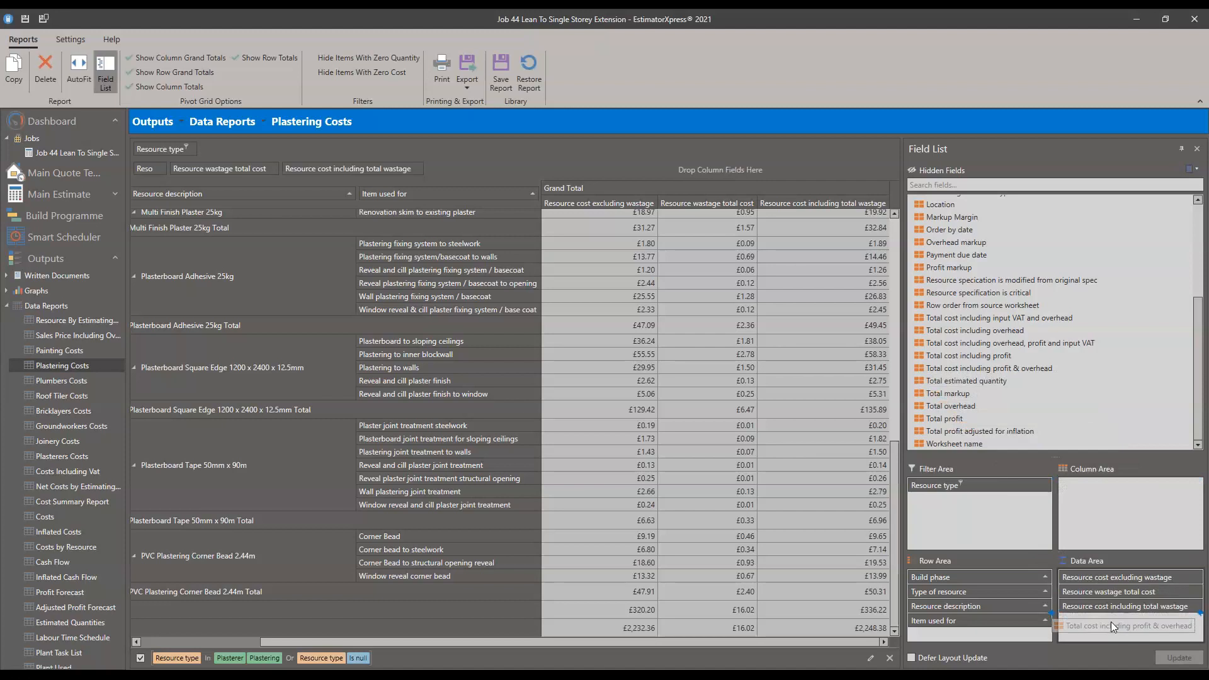
{"action": "left_click_drag", "start_coordinate": [1111, 621], "coordinate": [1111, 622]}
- AutoFit the Plastering Costs columns and review the Total cost including profit & overhead column from the first row
{"action": "left_click", "coordinate": [759, 629]}
{"action": "left_click_drag", "start_coordinate": [754, 640], "coordinate": [803, 638]}
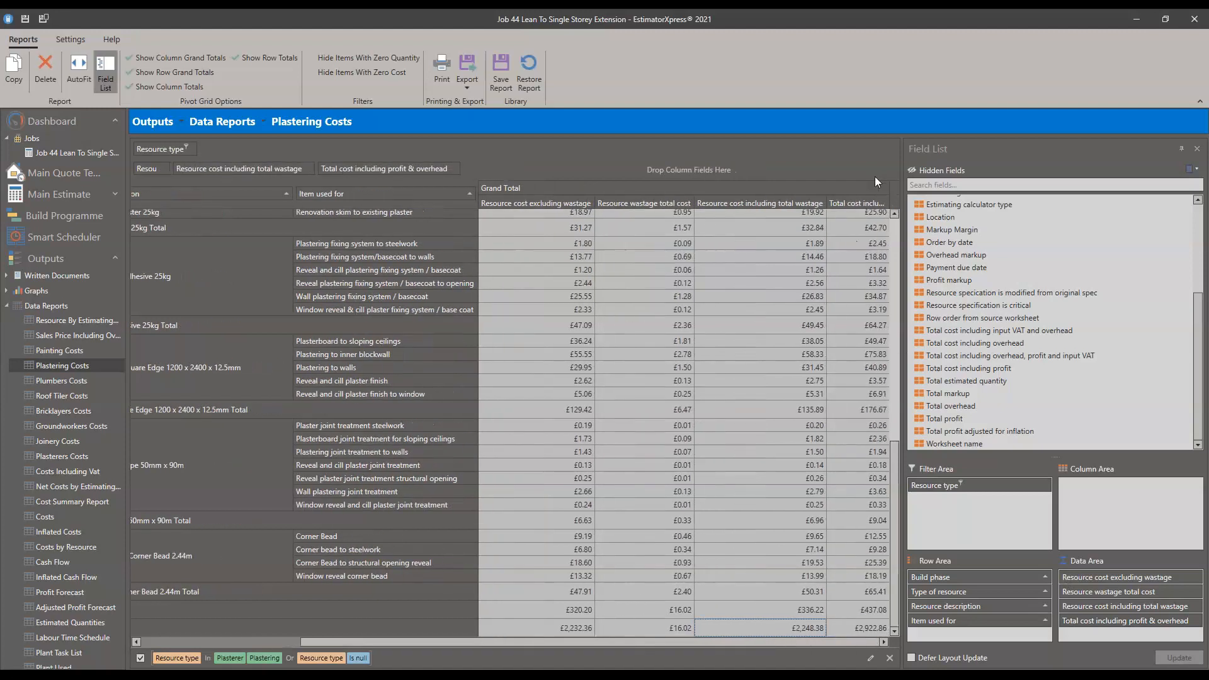
{"action": "left_click", "coordinate": [78, 66]}
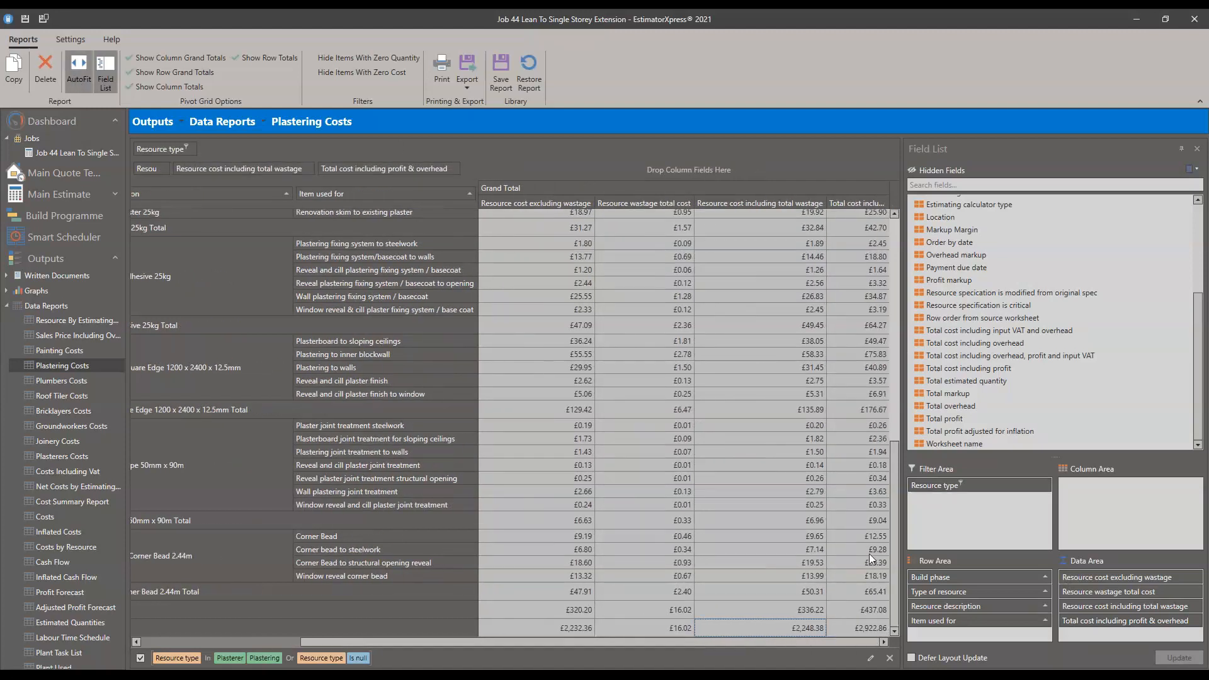
{"action": "left_click_drag", "start_coordinate": [671, 637], "coordinate": [727, 640]}
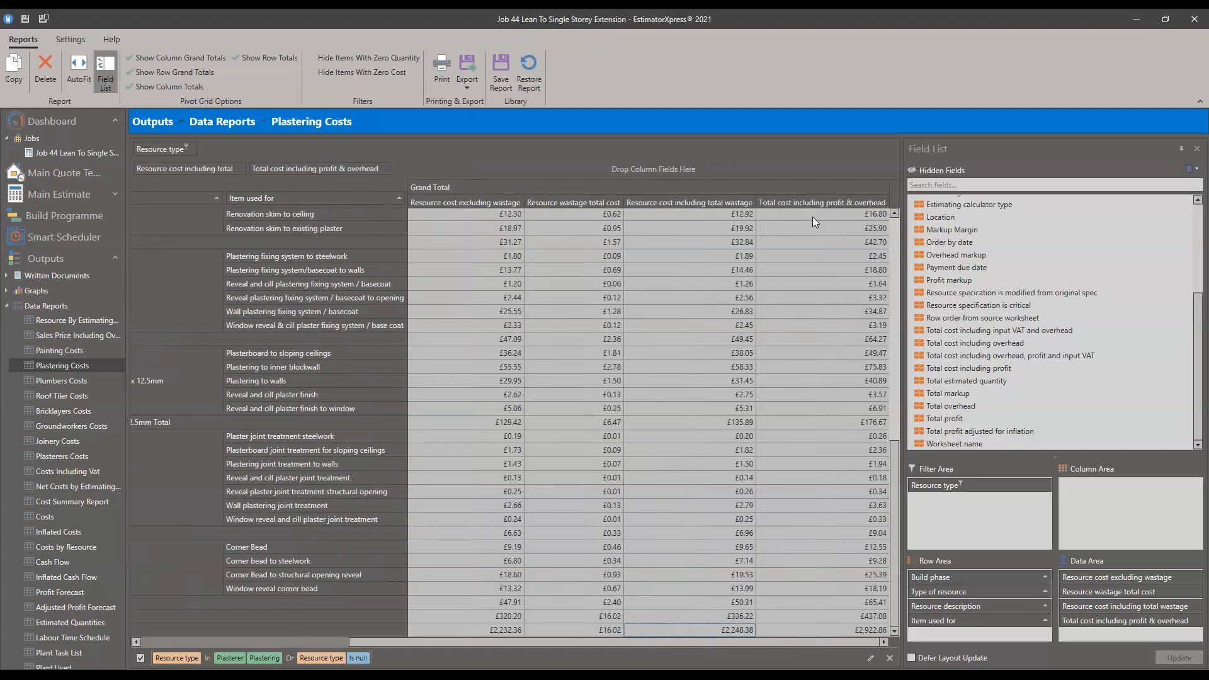
{"action": "scroll", "coordinate": [812, 244], "scroll_direction": "up", "scroll_amount": 12}
{"action": "left_click", "coordinate": [813, 221]}
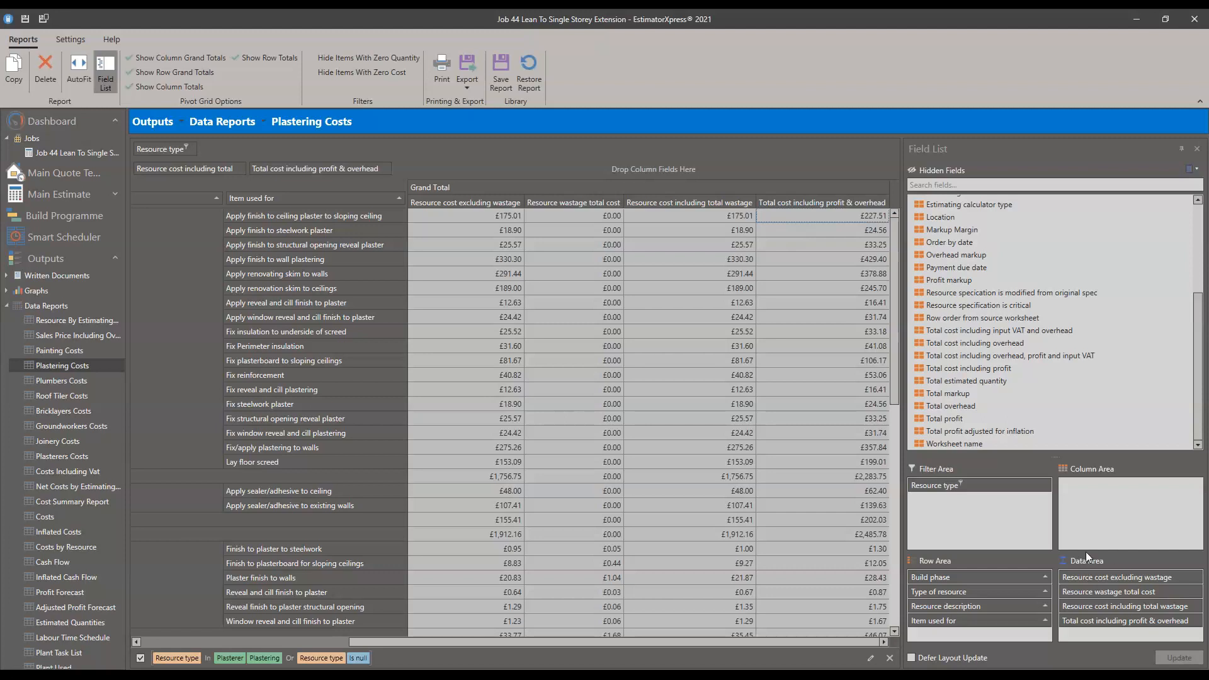
- Resize the sections of the field list, giving the filter, column, row and data areas more height than before
{"action": "left_click_drag", "start_coordinate": [1053, 455], "coordinate": [1068, 598]}
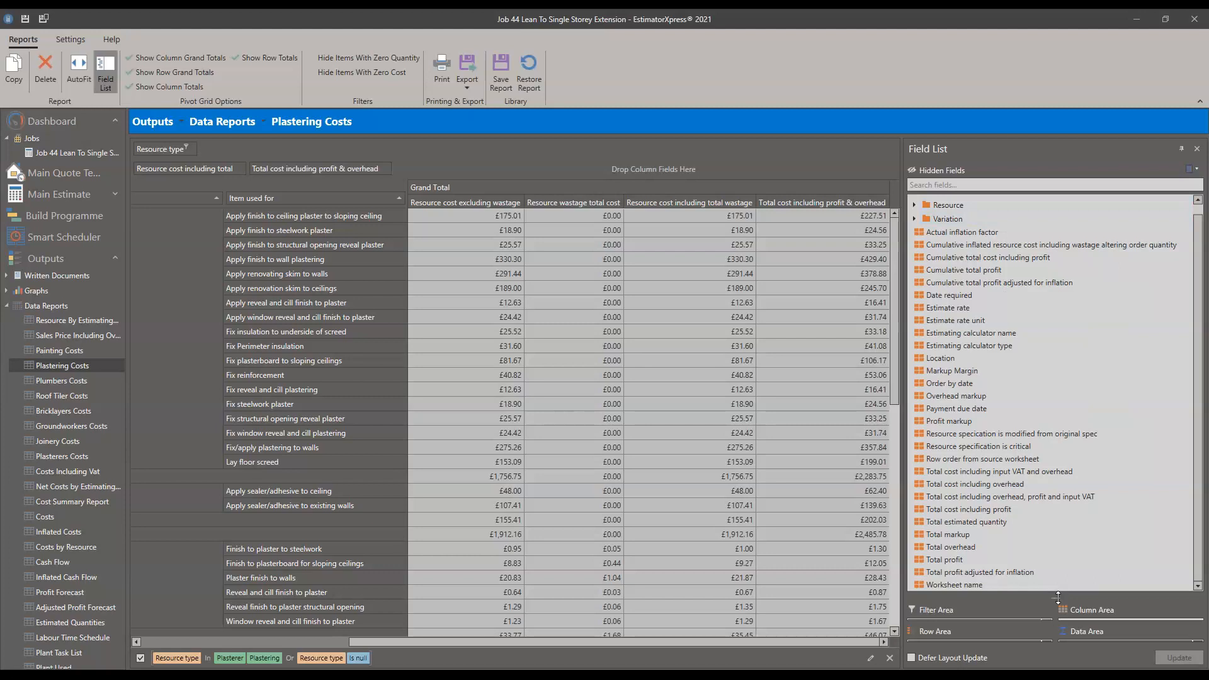
{"action": "left_click_drag", "start_coordinate": [1057, 597], "coordinate": [1060, 419]}
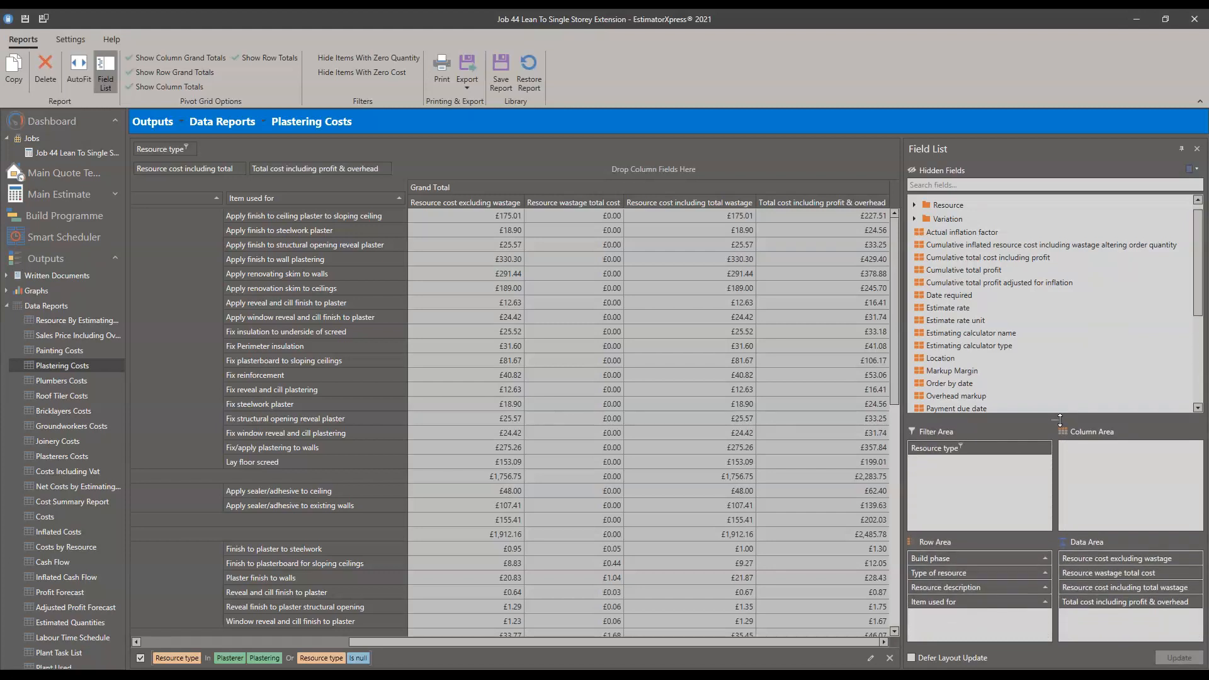
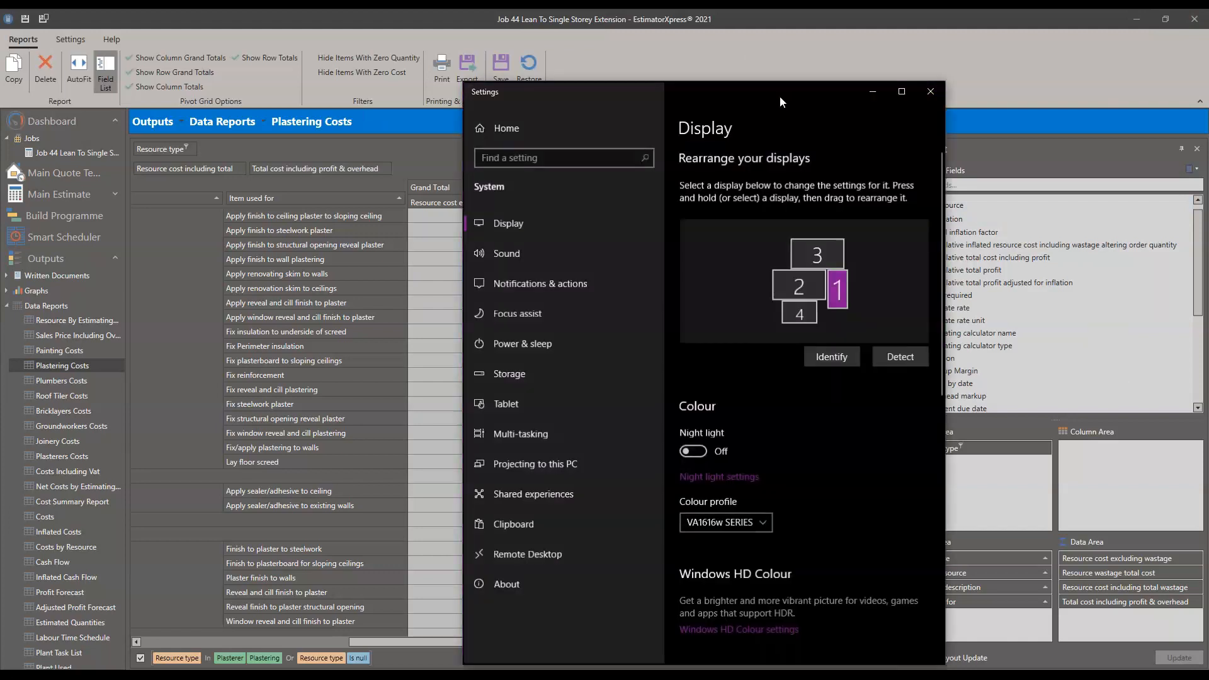
- Switch to the Windows display settings and check the scaling and resolution options for display 2
{"action": "left_click_drag", "start_coordinate": [779, 96], "coordinate": [753, 63]}
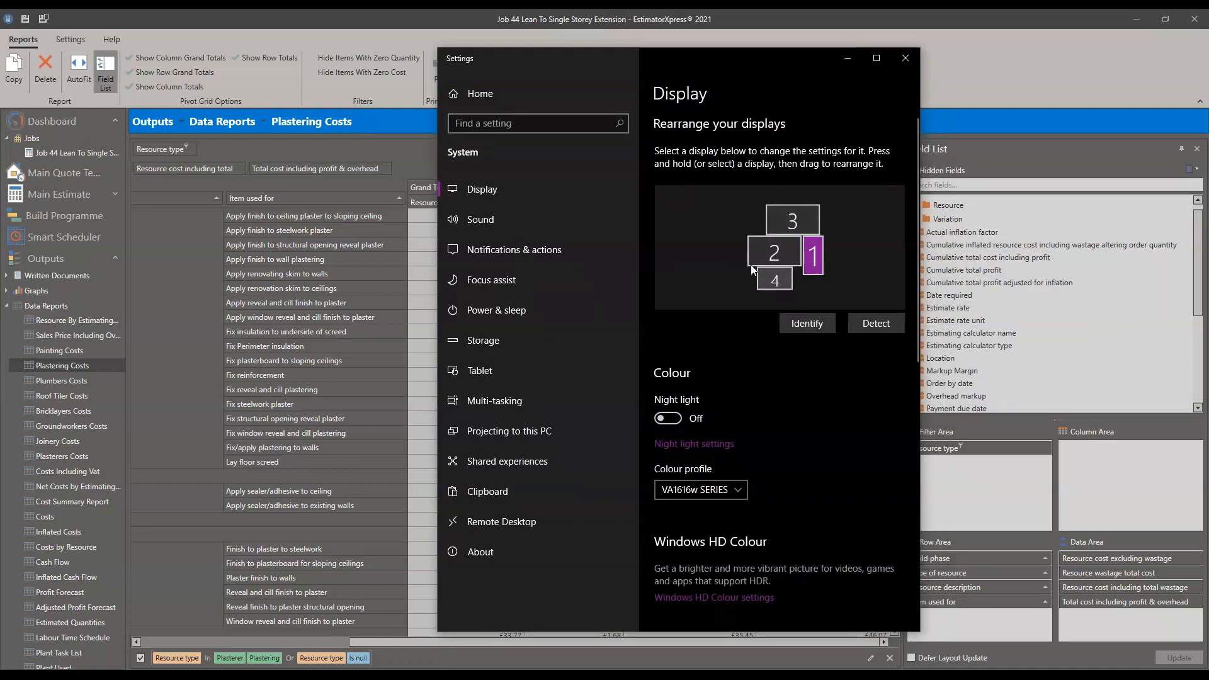
{"action": "left_click", "coordinate": [791, 255]}
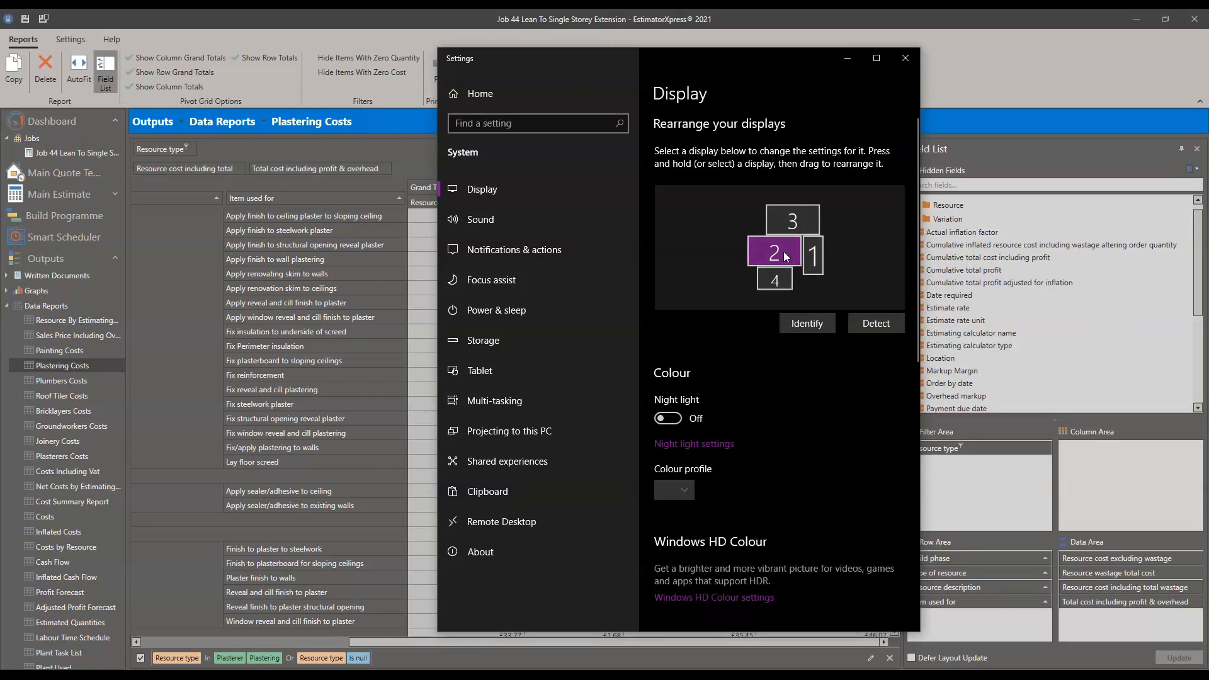
{"action": "scroll", "coordinate": [781, 255], "scroll_direction": "down", "scroll_amount": 3}
{"action": "scroll", "coordinate": [780, 253], "scroll_direction": "down", "scroll_amount": 2}
{"action": "left_click", "coordinate": [730, 334]}
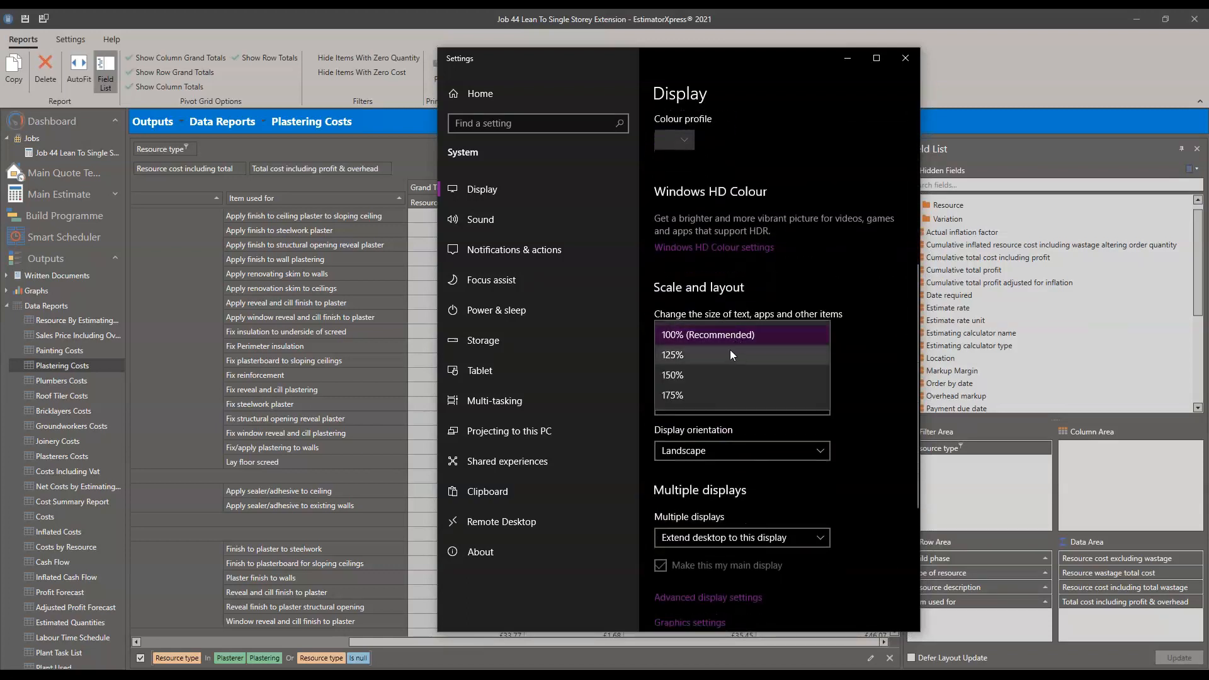
{"action": "left_click", "coordinate": [848, 274]}
{"action": "left_click", "coordinate": [727, 403]}
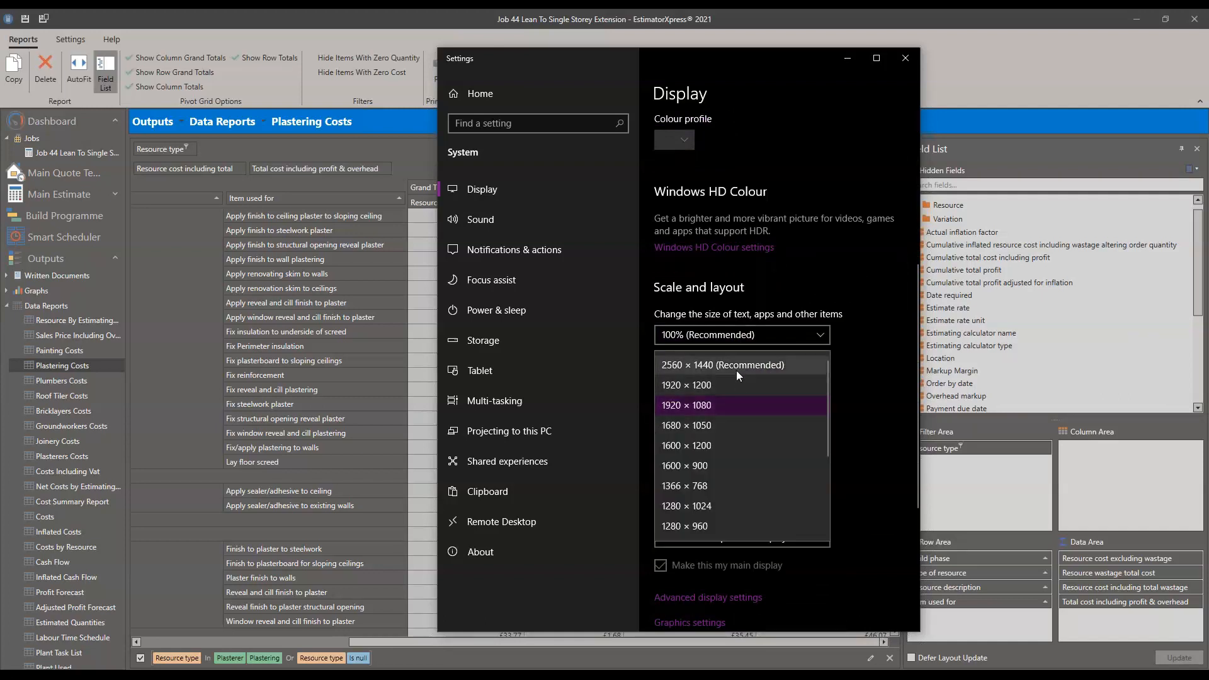
{"action": "left_click", "coordinate": [886, 326]}
{"action": "scroll", "coordinate": [856, 320], "scroll_direction": "up", "scroll_amount": 5}
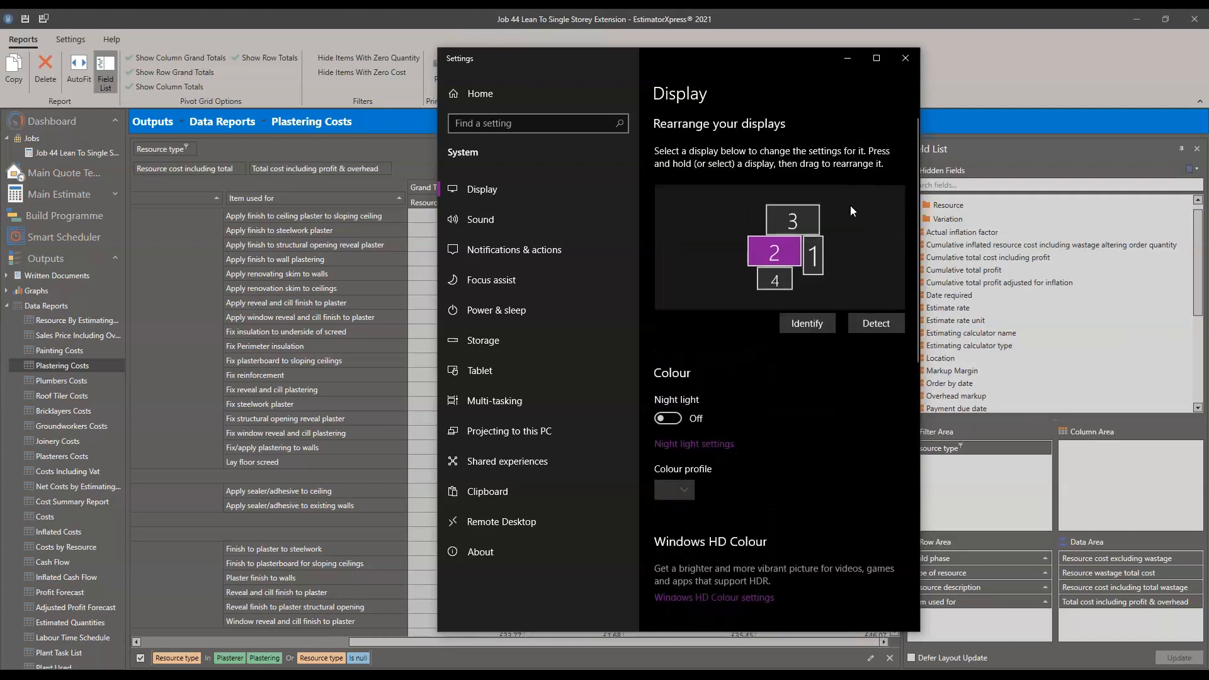
{"action": "left_click_drag", "start_coordinate": [810, 56], "coordinate": [786, 57]}
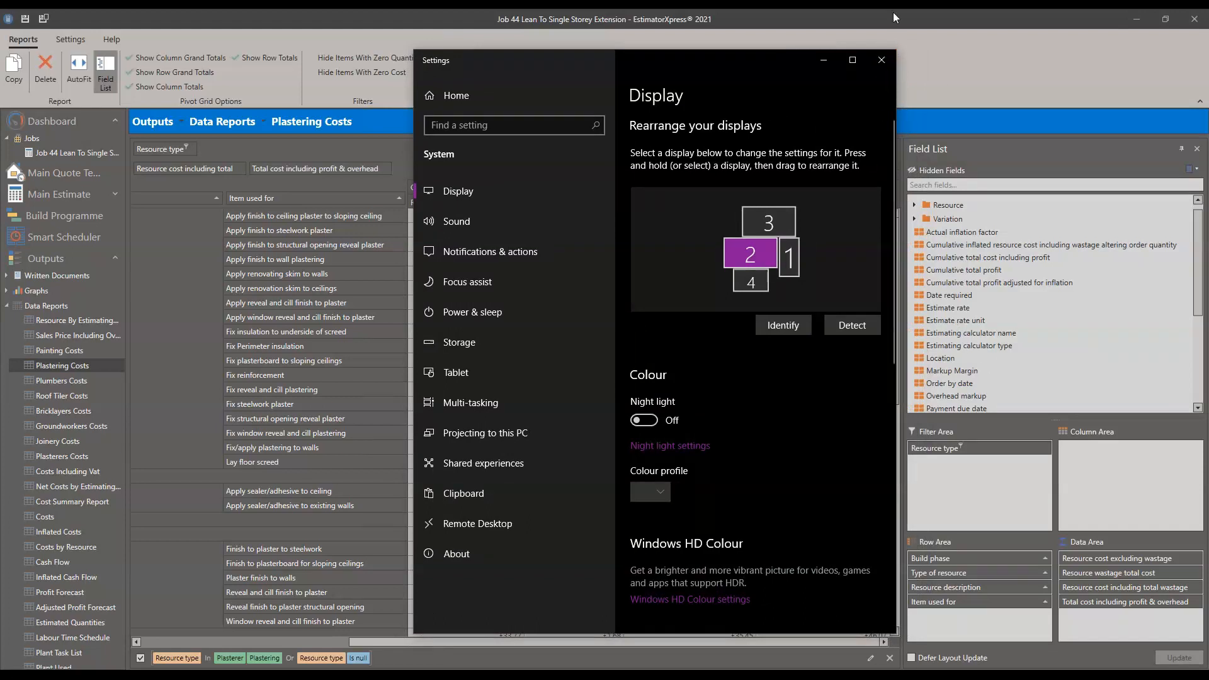
{"action": "scroll", "coordinate": [737, 327], "scroll_direction": "down", "scroll_amount": 6}
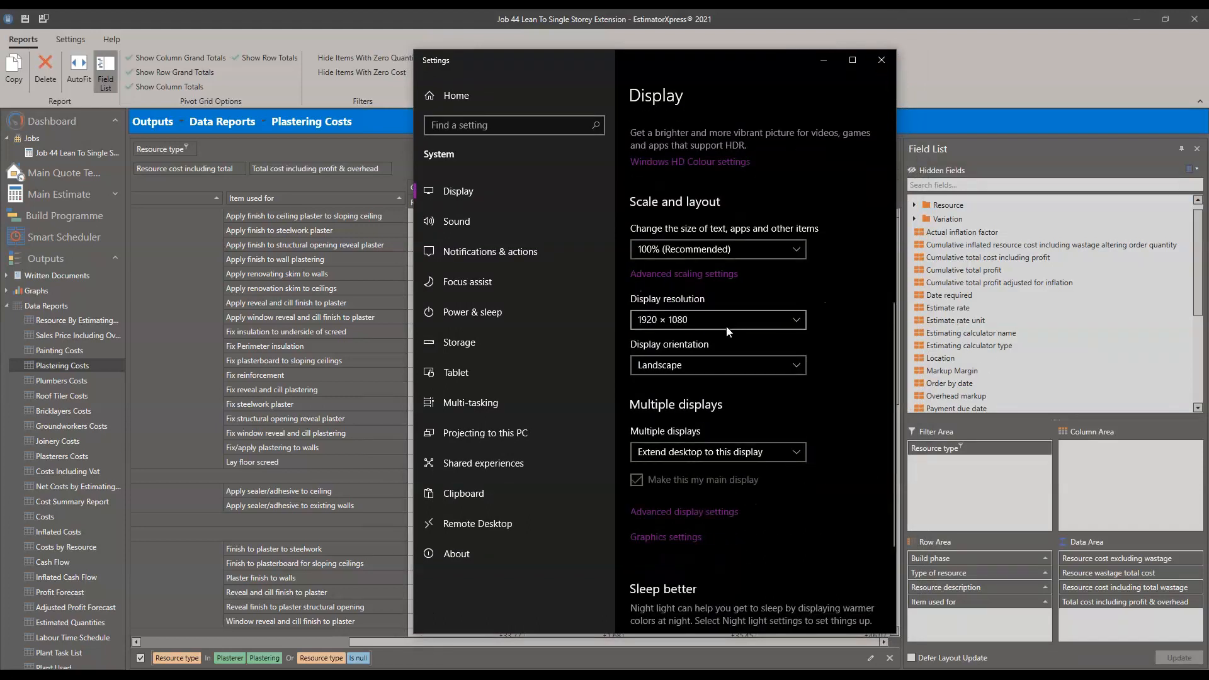
{"action": "left_click", "coordinate": [709, 251]}
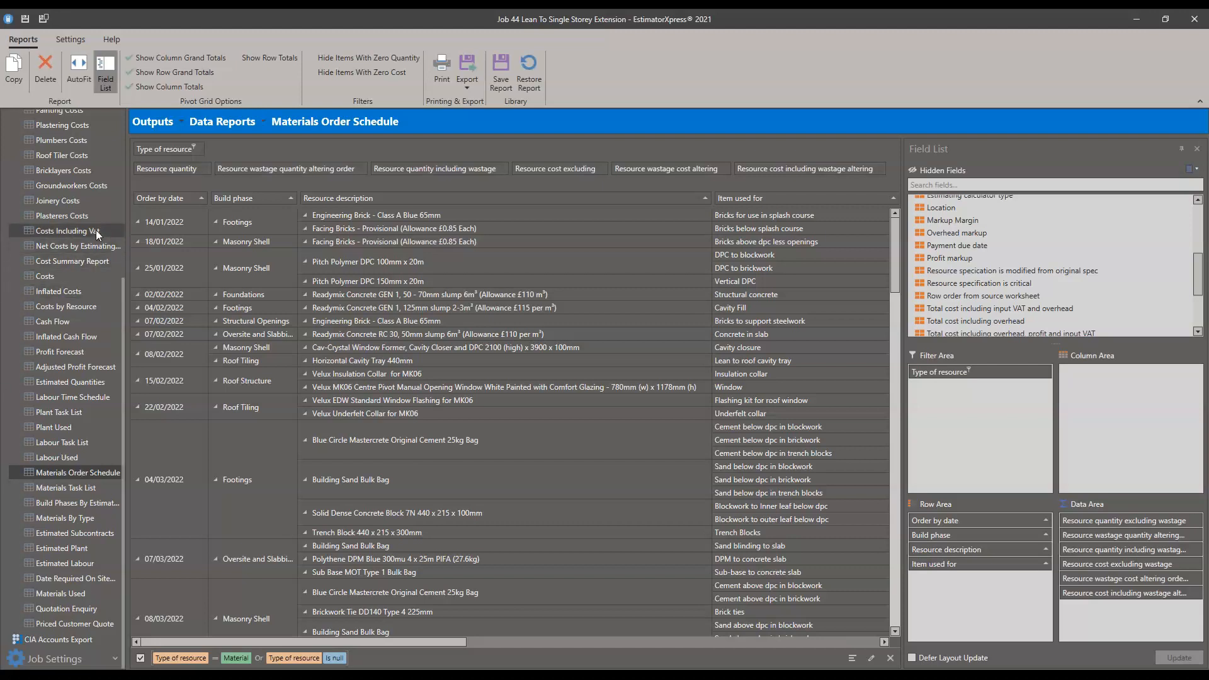
- In the Materials Order Schedule, examine the order dates of the engineering and facing bricks for Footings and Masonry Shell
{"action": "left_click", "coordinate": [164, 228]}
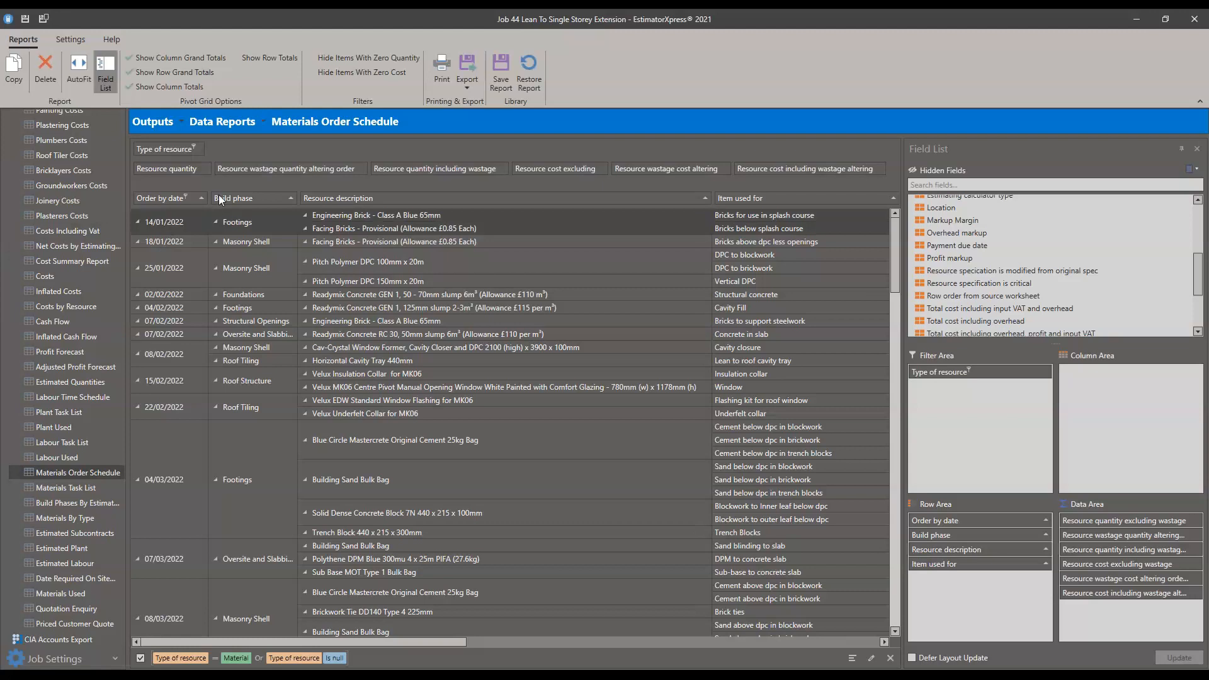
{"action": "left_click", "coordinate": [419, 214]}
{"action": "left_click", "coordinate": [414, 228]}
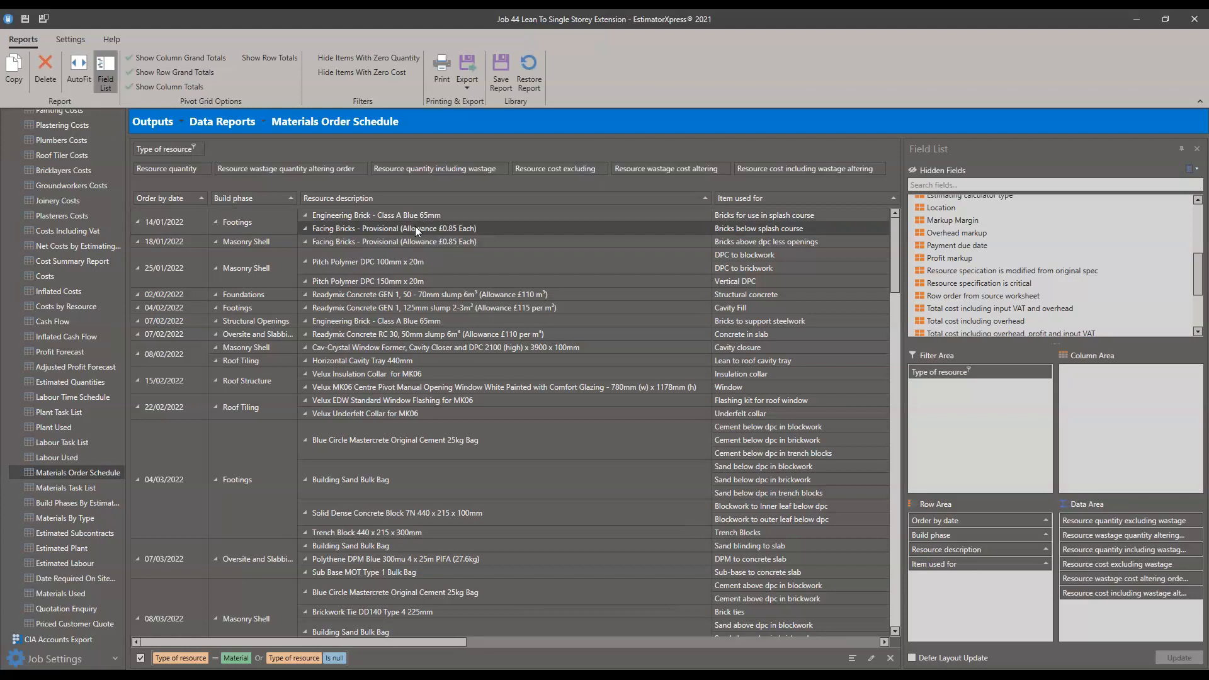
{"action": "left_click", "coordinate": [279, 238]}
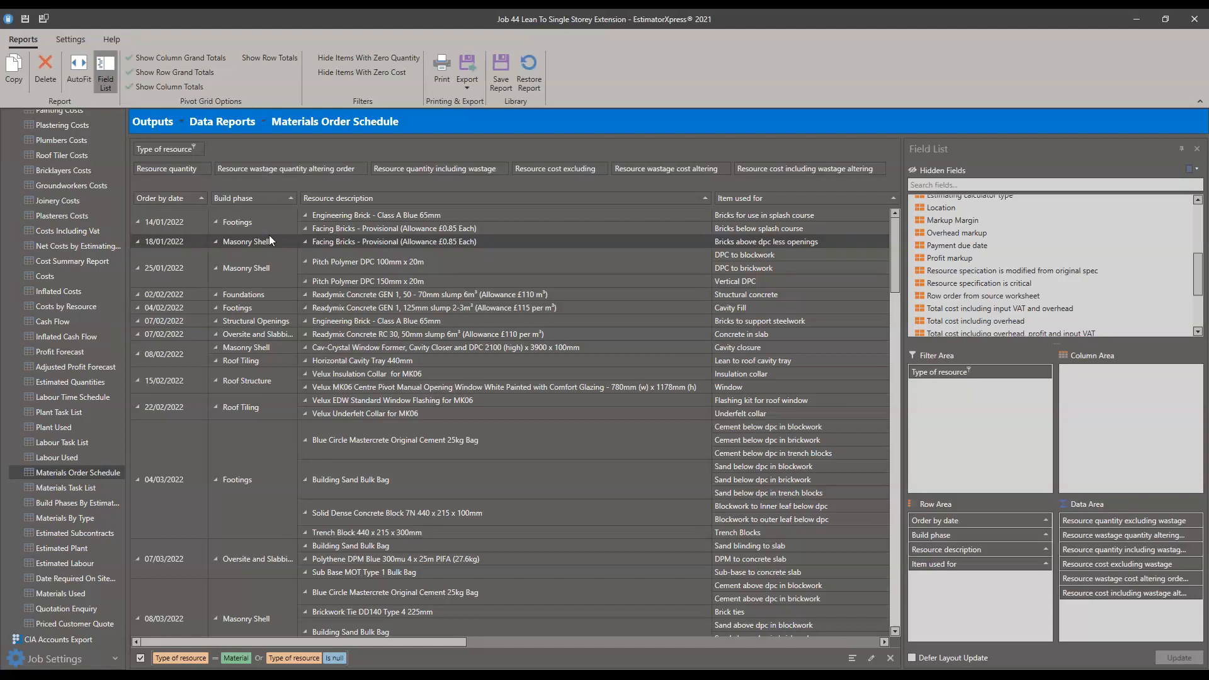
- Look through the list of available data reports surrounding the Materials Order Schedule
{"action": "scroll", "coordinate": [47, 287], "scroll_direction": "up", "scroll_amount": 5}
{"action": "scroll", "coordinate": [81, 540], "scroll_direction": "down", "scroll_amount": 1}
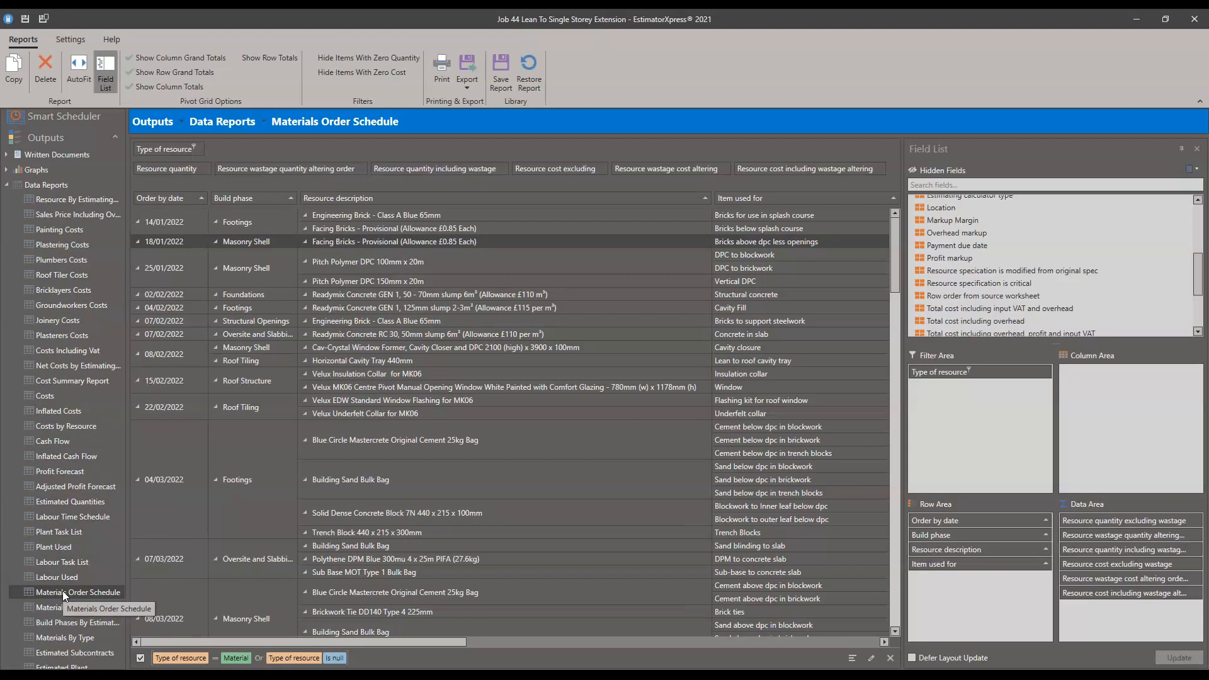
{"action": "scroll", "coordinate": [62, 590], "scroll_direction": "down", "scroll_amount": 3}
{"action": "scroll", "coordinate": [122, 488], "scroll_direction": "up", "scroll_amount": 4}
{"action": "scroll", "coordinate": [122, 489], "scroll_direction": "down", "scroll_amount": 4}
{"action": "scroll", "coordinate": [114, 479], "scroll_direction": "up", "scroll_amount": 1}
{"action": "scroll", "coordinate": [115, 477], "scroll_direction": "up", "scroll_amount": 4}
{"action": "scroll", "coordinate": [115, 477], "scroll_direction": "down", "scroll_amount": 5}
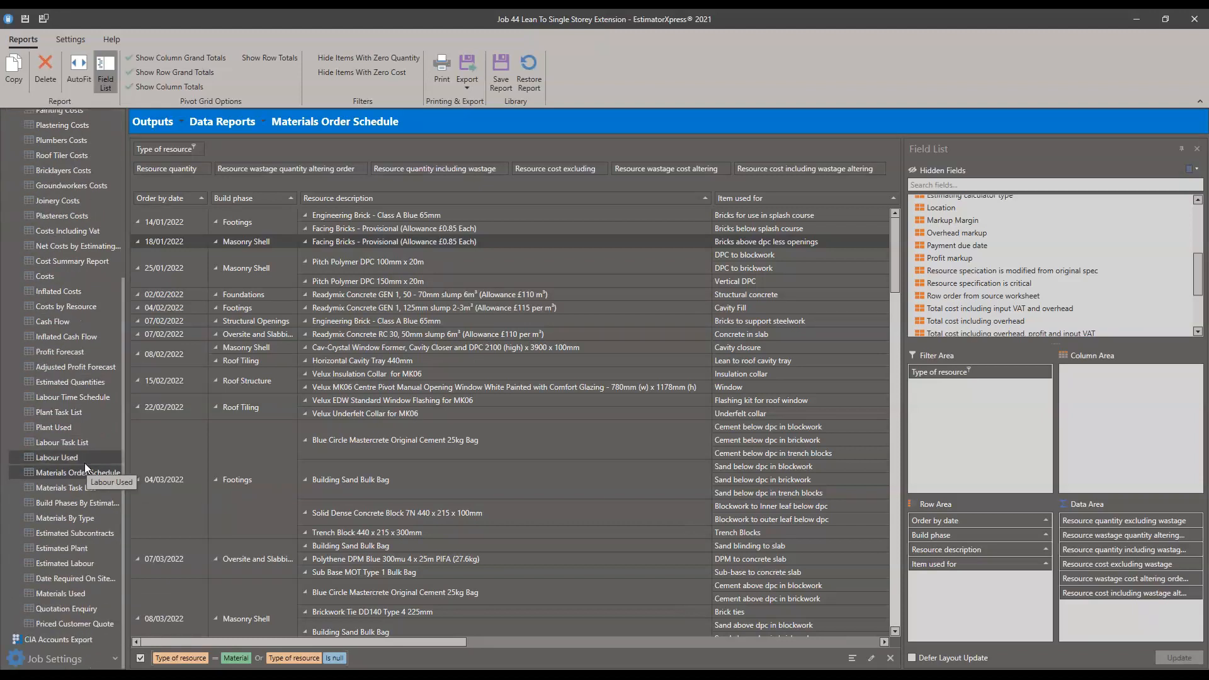
{"action": "scroll", "coordinate": [81, 461], "scroll_direction": "up", "scroll_amount": 2}
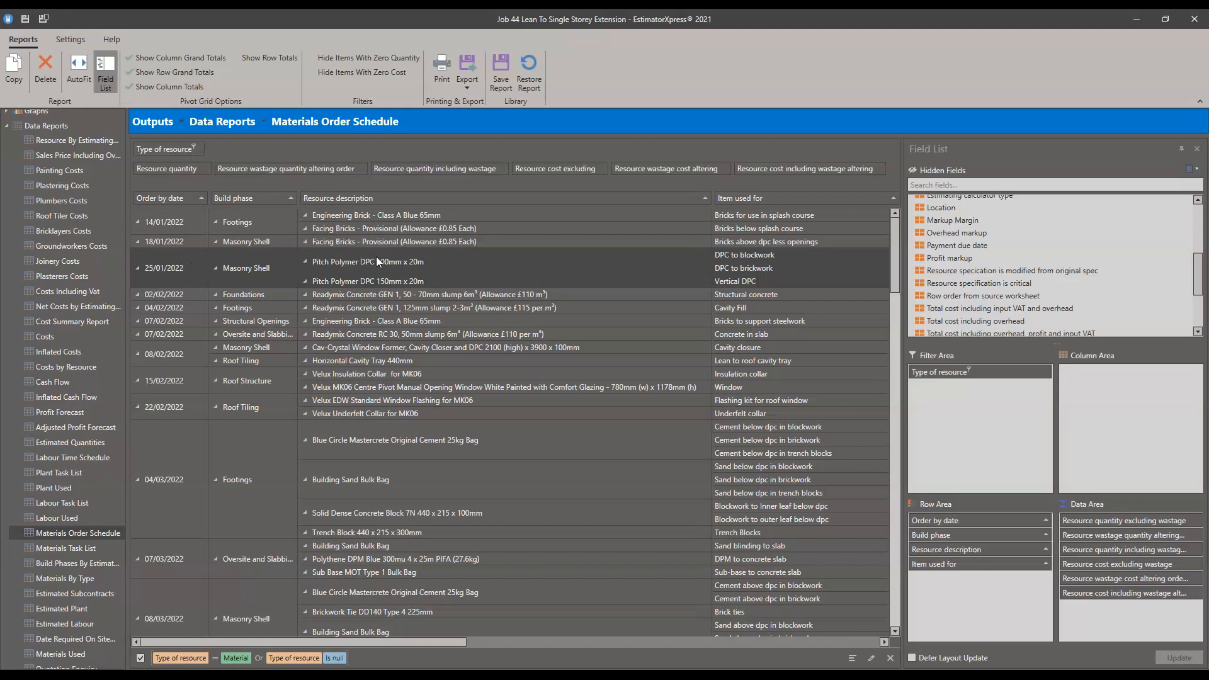
- Check the concrete and engineering brick order rows, and remove the Build phase field from the Materials Order Schedule rows
{"action": "left_click", "coordinate": [328, 300]}
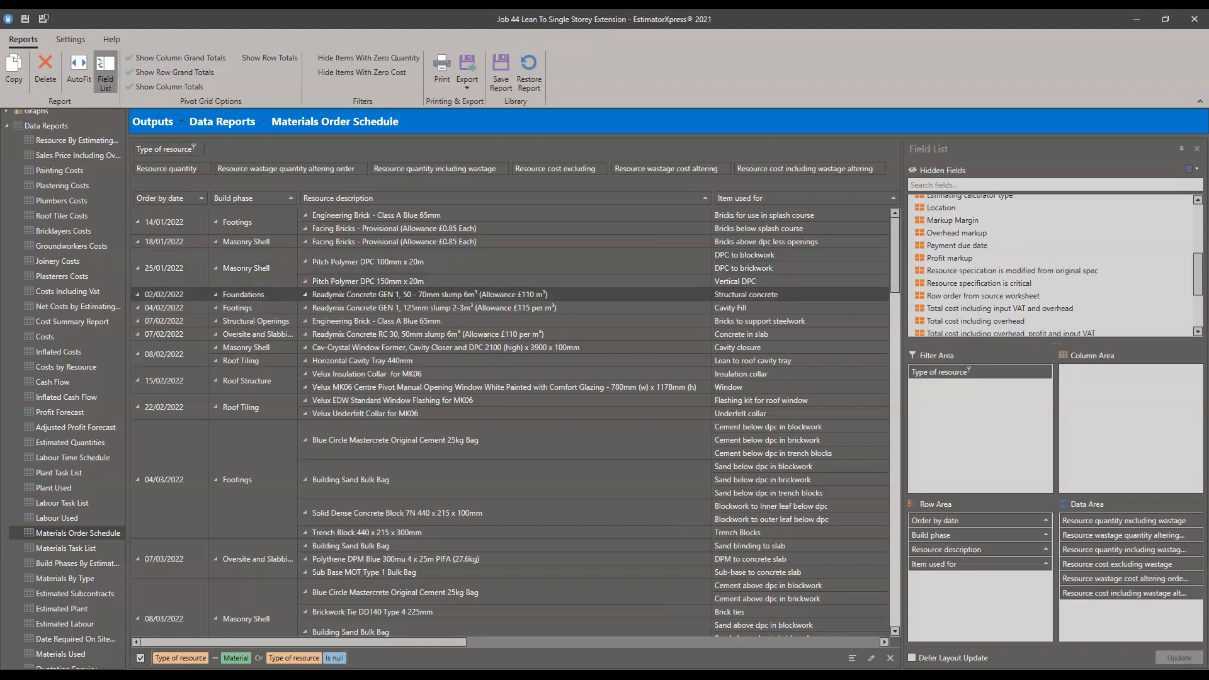
{"action": "left_click", "coordinate": [167, 318]}
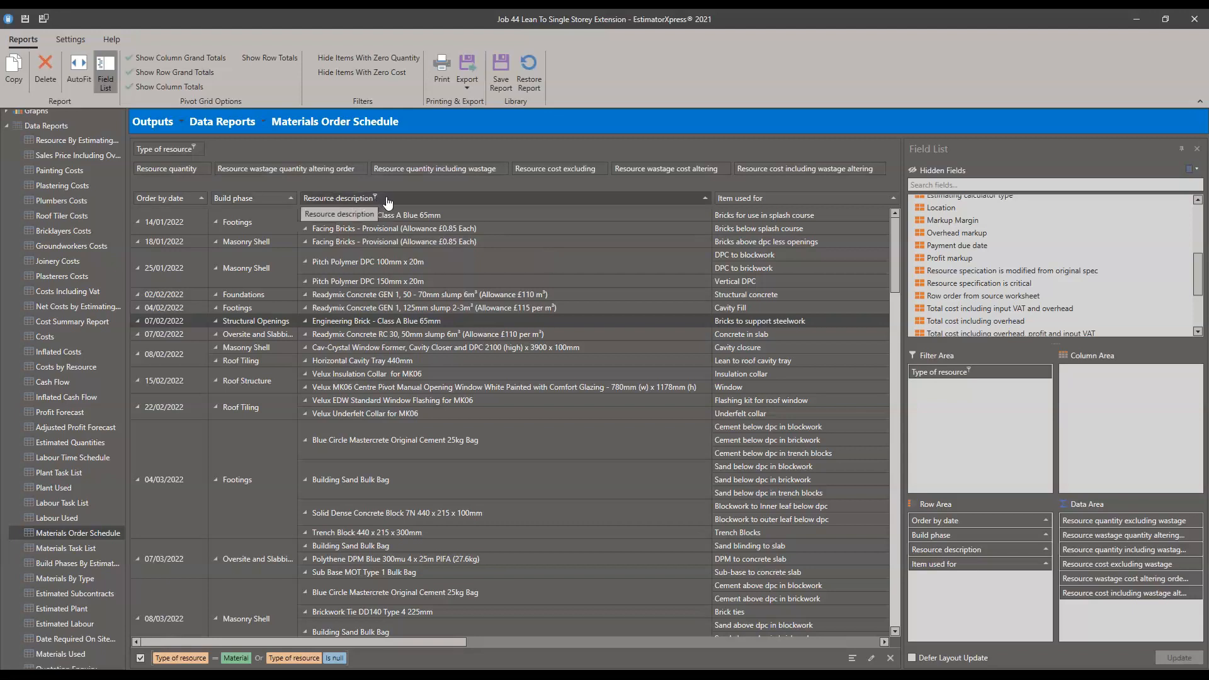
{"action": "left_click_drag", "start_coordinate": [264, 203], "coordinate": [1033, 253]}
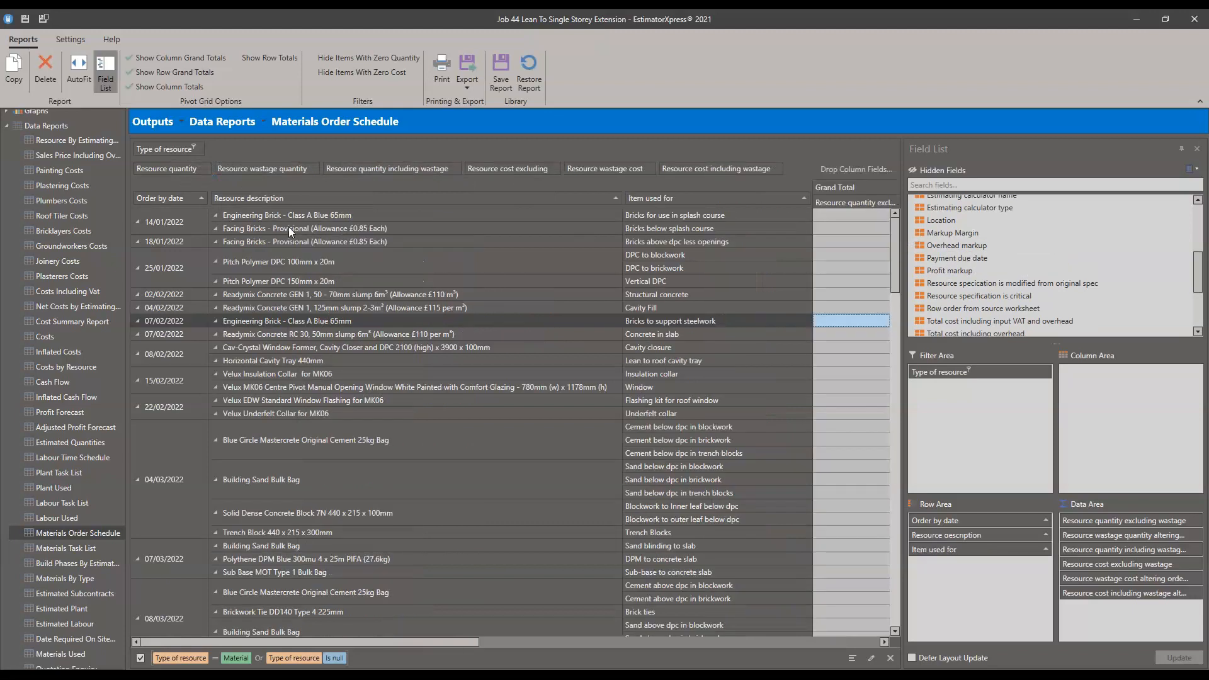
- Compare the order dates and uses of the Facing Bricks - Provisional rows without the build phase grouping
{"action": "left_click", "coordinate": [252, 244]}
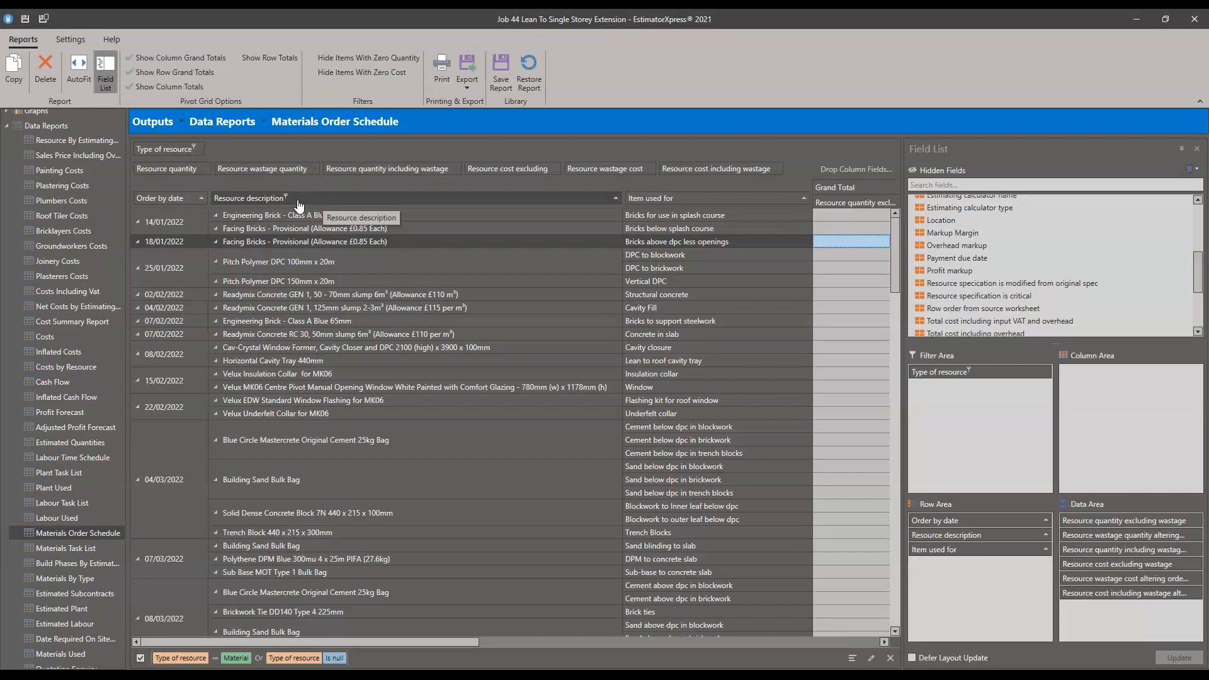
{"action": "left_click", "coordinate": [185, 217]}
{"action": "left_click", "coordinate": [251, 225]}
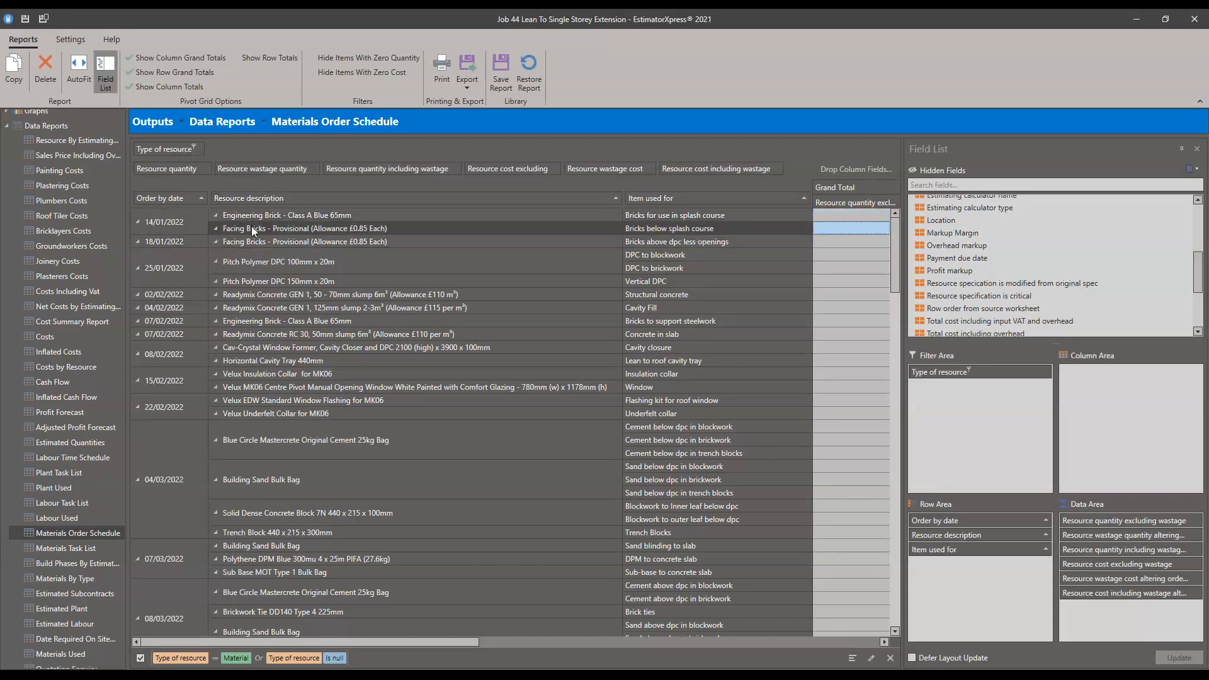
{"action": "left_click", "coordinate": [251, 241]}
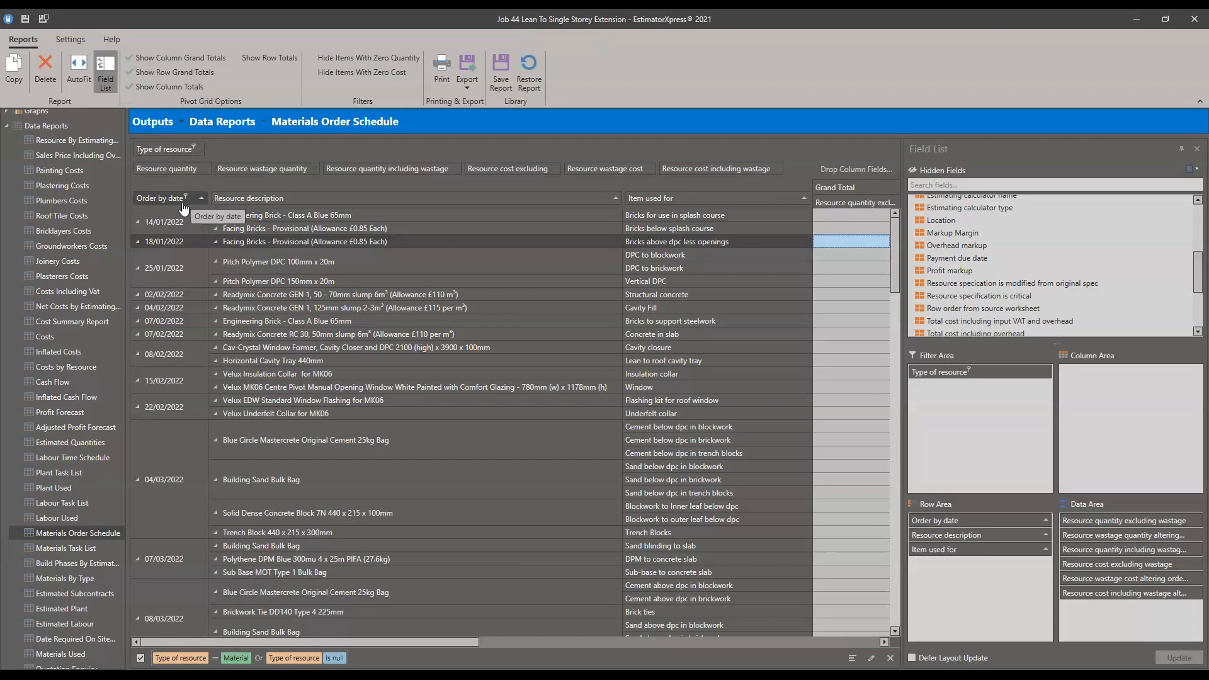
- Place Order by date after Resource description in the row fields, sort it in descending order and look through the regrouped materials
{"action": "mouse_move", "coordinate": [182, 206]}
{"action": "left_mouse_down"}
{"action": "mouse_move", "coordinate": [632, 206]}
{"action": "mouse_move", "coordinate": [574, 199]}
{"action": "left_mouse_up"}
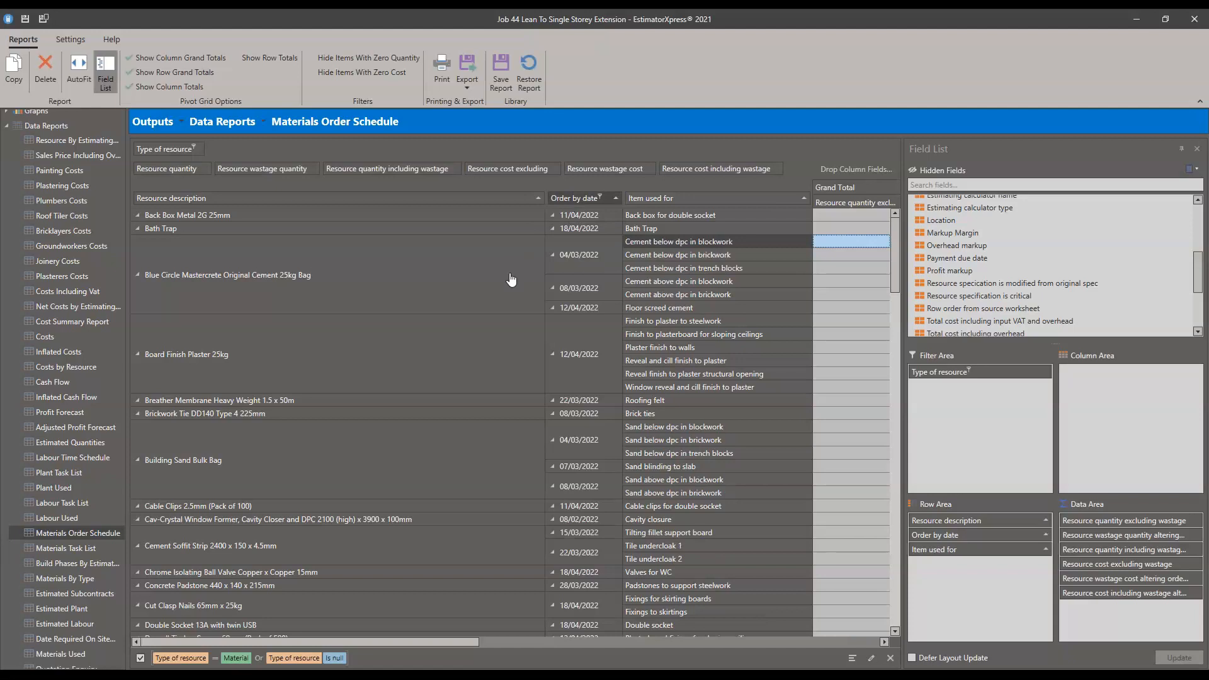
{"action": "left_click", "coordinate": [576, 198]}
{"action": "scroll", "coordinate": [560, 301], "scroll_direction": "down", "scroll_amount": 12}
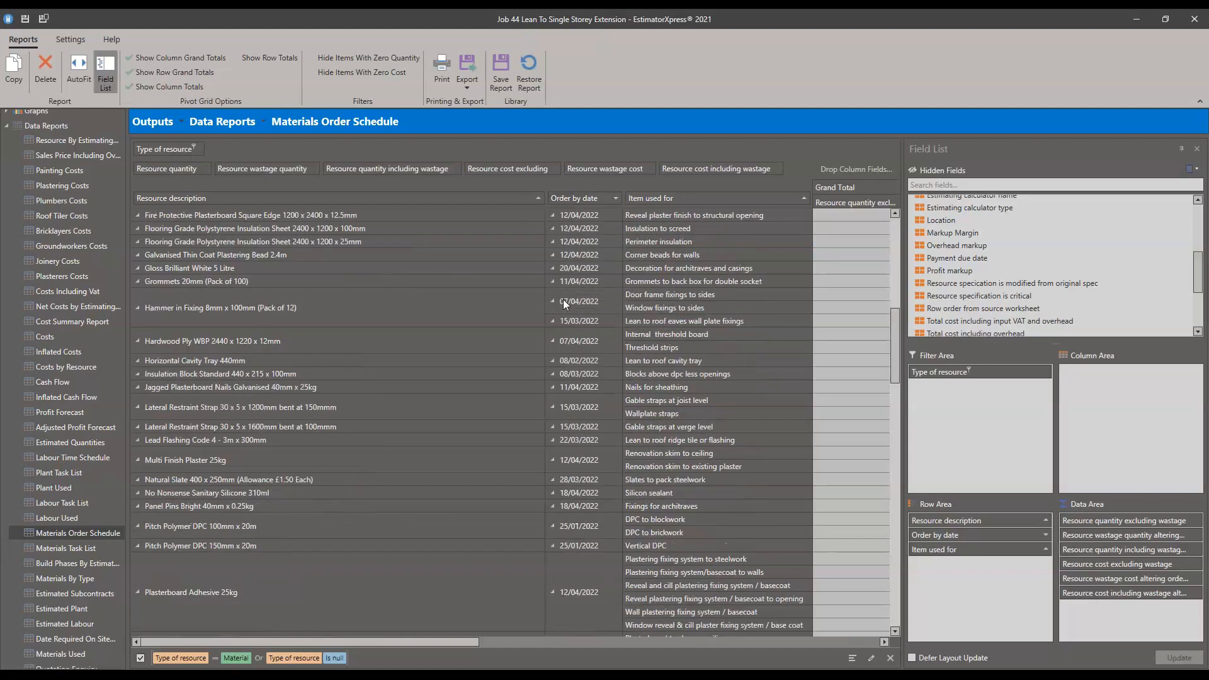
{"action": "scroll", "coordinate": [563, 300], "scroll_direction": "up", "scroll_amount": 10}
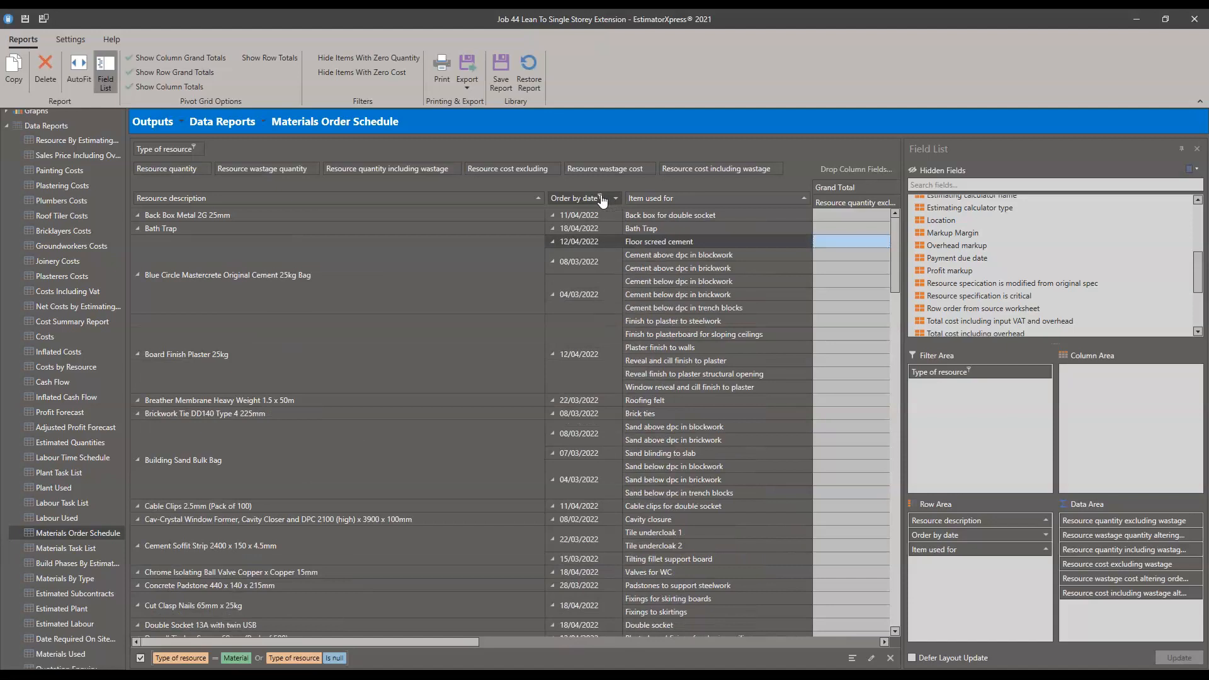
{"action": "left_click", "coordinate": [600, 198]}
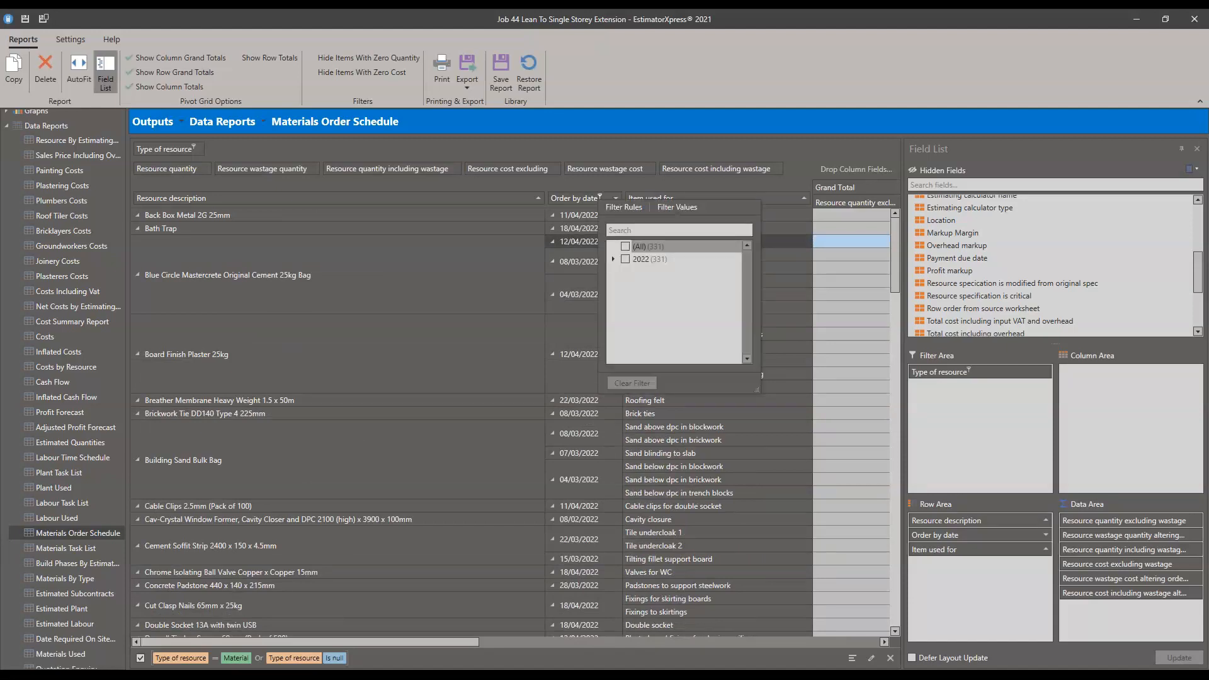
{"action": "left_click", "coordinate": [572, 216]}
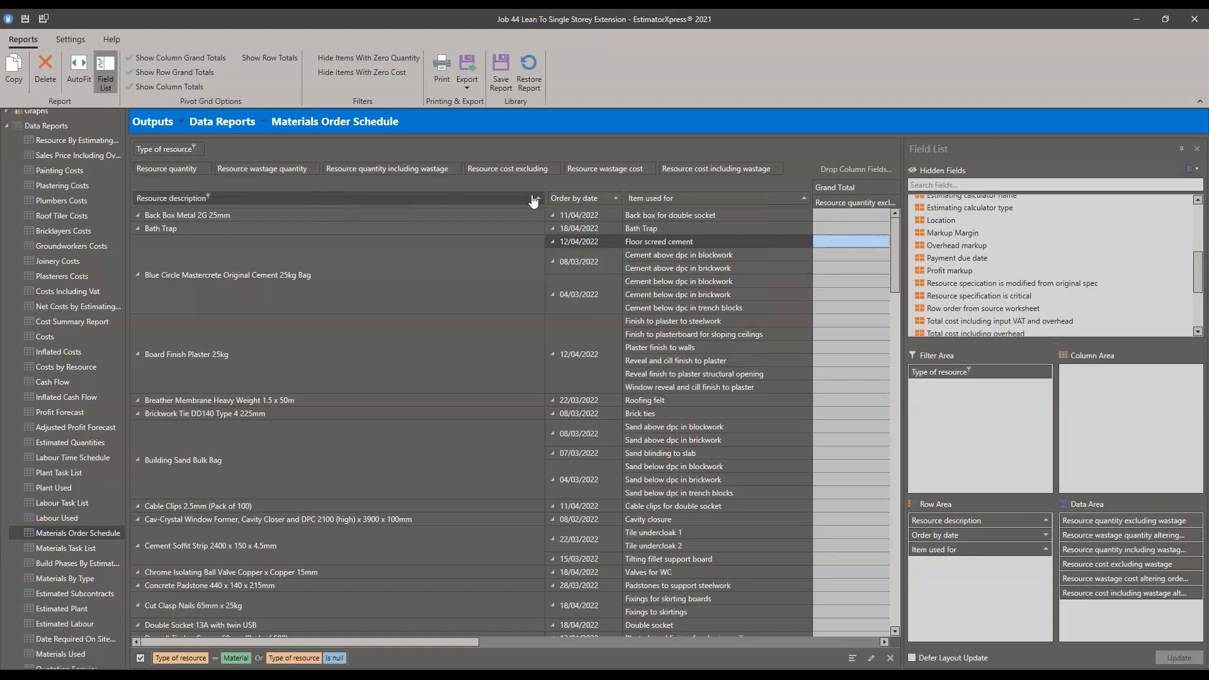
- Try descending order for Resource description in the Materials Order Schedule, look through the rows and set it back to ascending
{"action": "left_click", "coordinate": [575, 200]}
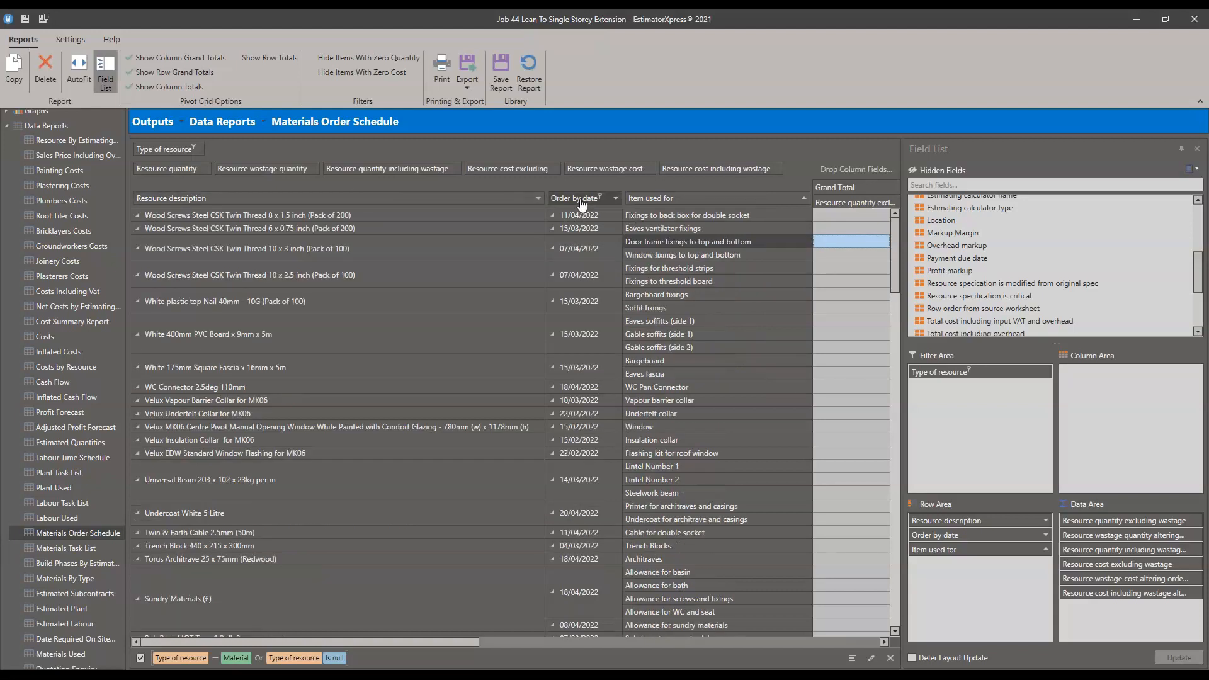
{"action": "left_click", "coordinate": [579, 200]}
{"action": "scroll", "coordinate": [568, 236], "scroll_direction": "down", "scroll_amount": 9}
{"action": "scroll", "coordinate": [564, 236], "scroll_direction": "up", "scroll_amount": 9}
{"action": "left_click", "coordinate": [297, 202]}
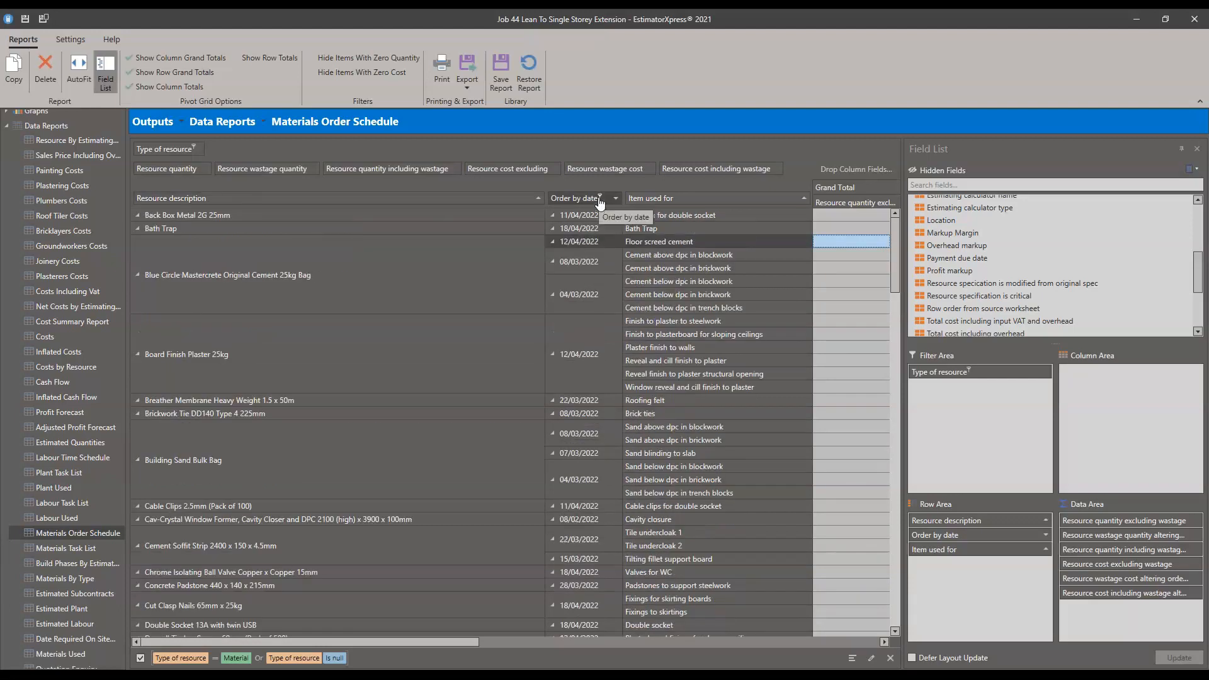
- Filter the Order by date field to show only materials to order in January 2022
{"action": "left_click", "coordinate": [600, 199]}
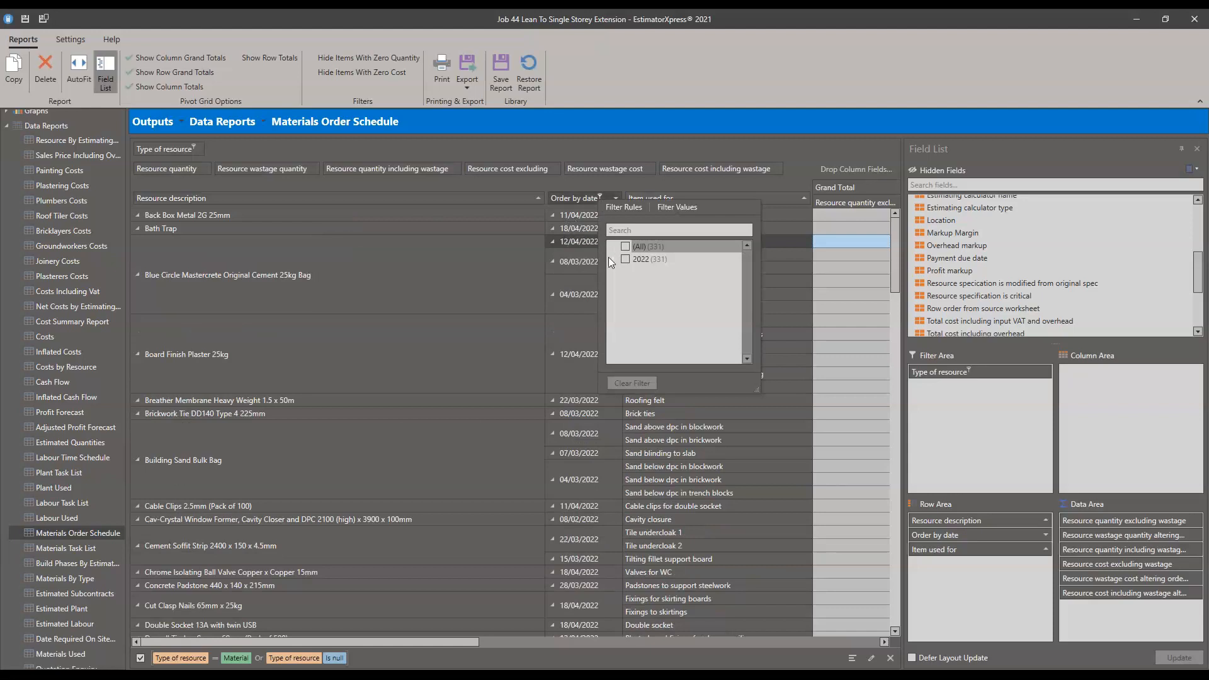
{"action": "left_click", "coordinate": [612, 259]}
{"action": "left_click", "coordinate": [628, 271]}
{"action": "left_click", "coordinate": [625, 322]}
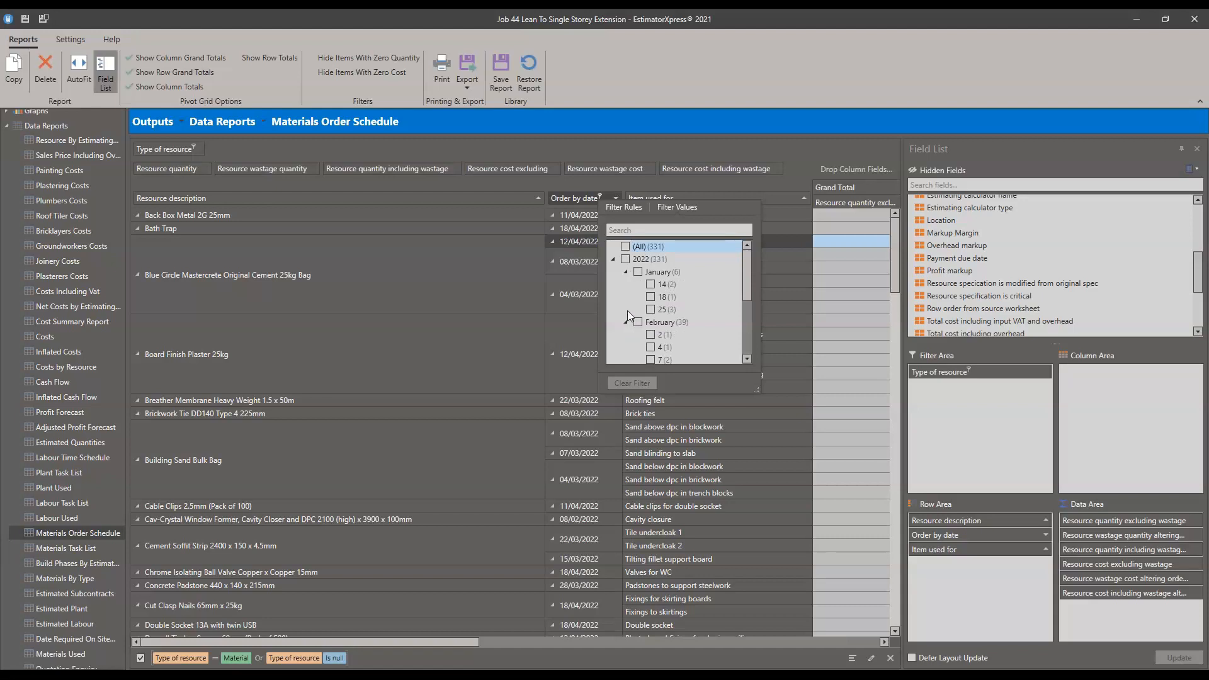
{"action": "left_click", "coordinate": [637, 273]}
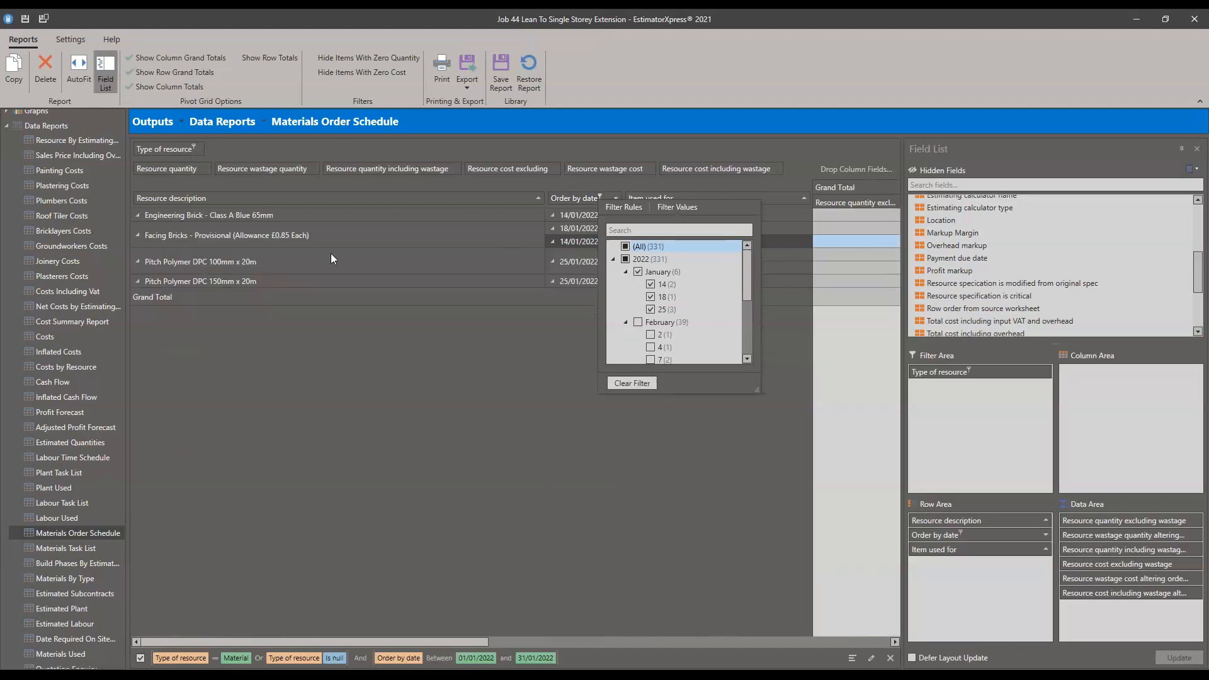
{"action": "left_click", "coordinate": [298, 351]}
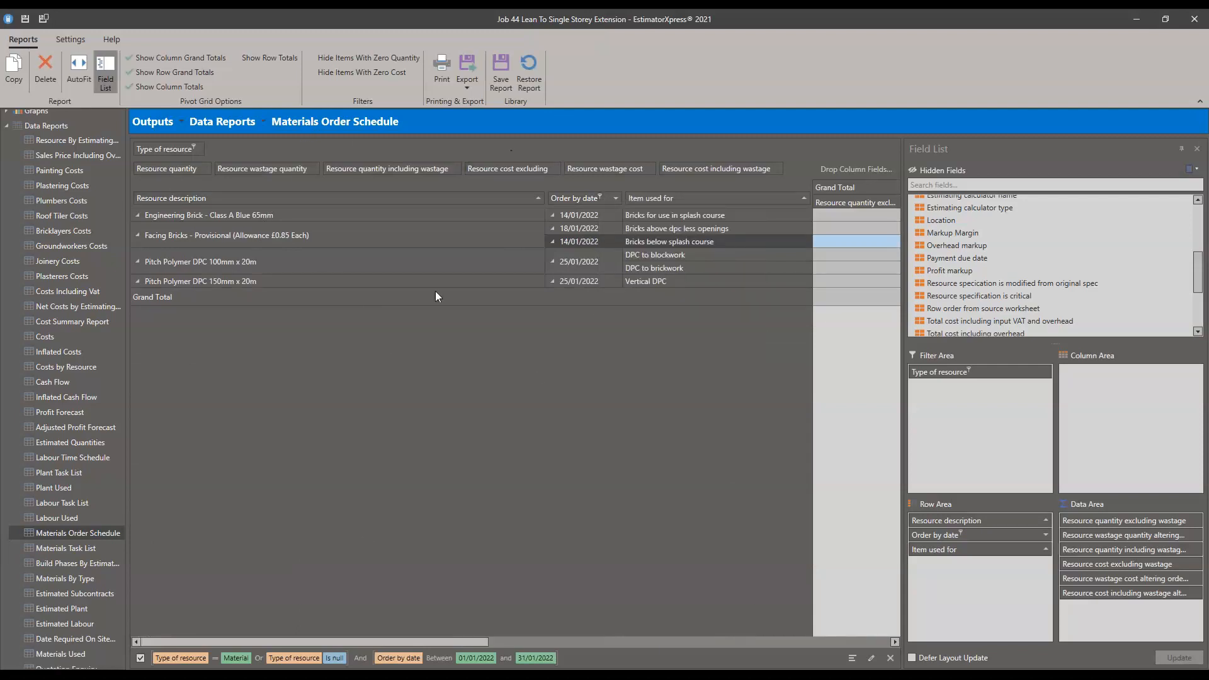
- Restore the Materials Order Schedule to its library layout, overwriting the customised report
{"action": "left_click", "coordinate": [524, 78]}
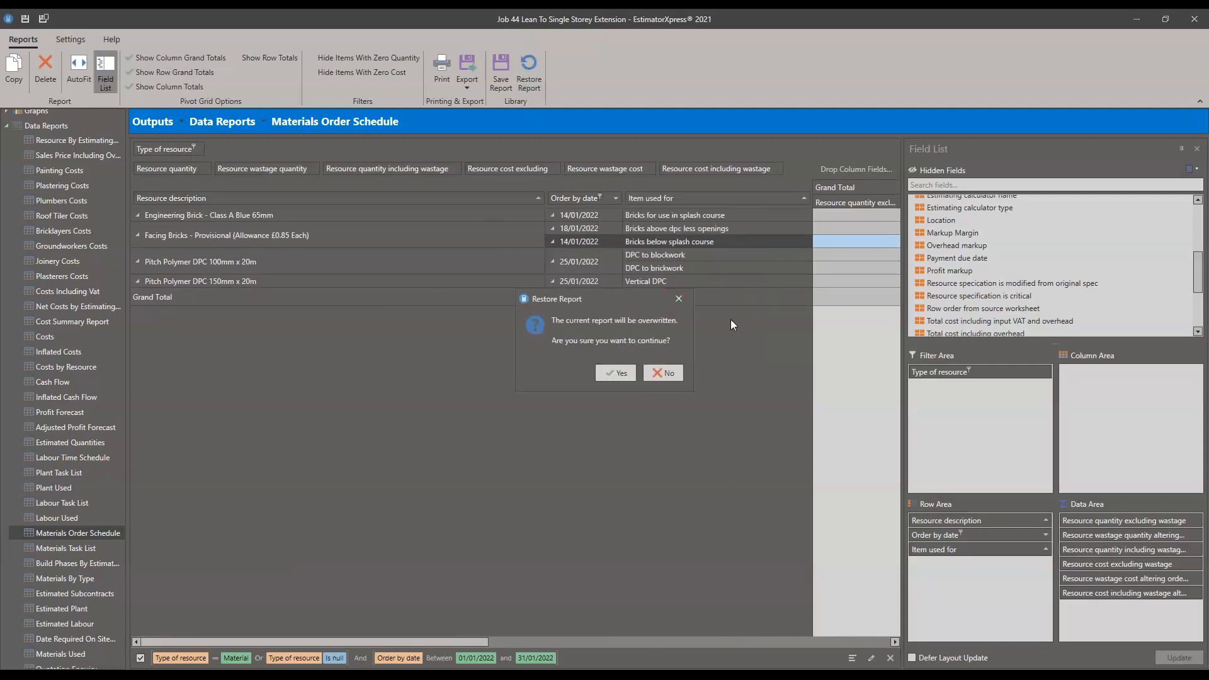
{"action": "left_click", "coordinate": [617, 375]}
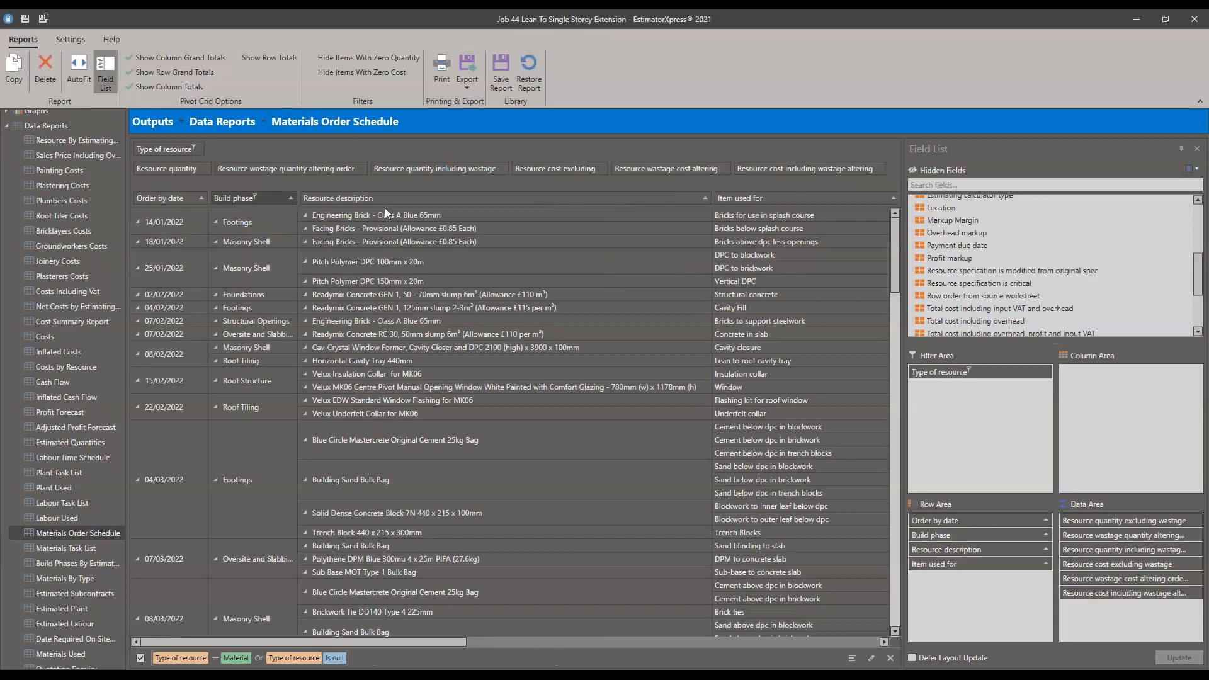
{"action": "scroll", "coordinate": [954, 251], "scroll_direction": "up", "scroll_amount": 5}
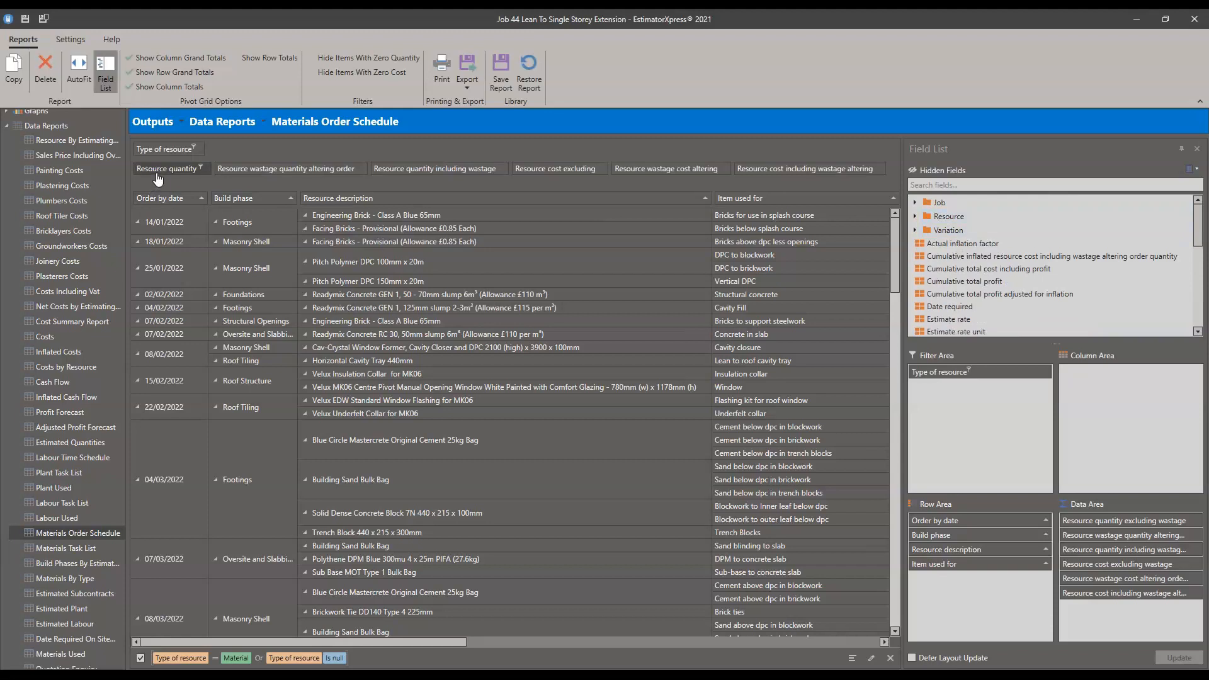
- Try Build phase ahead of Order by date in the row fields, and move it to the filter fields beside Type of resource
{"action": "left_click_drag", "start_coordinate": [235, 197], "coordinate": [136, 201]}
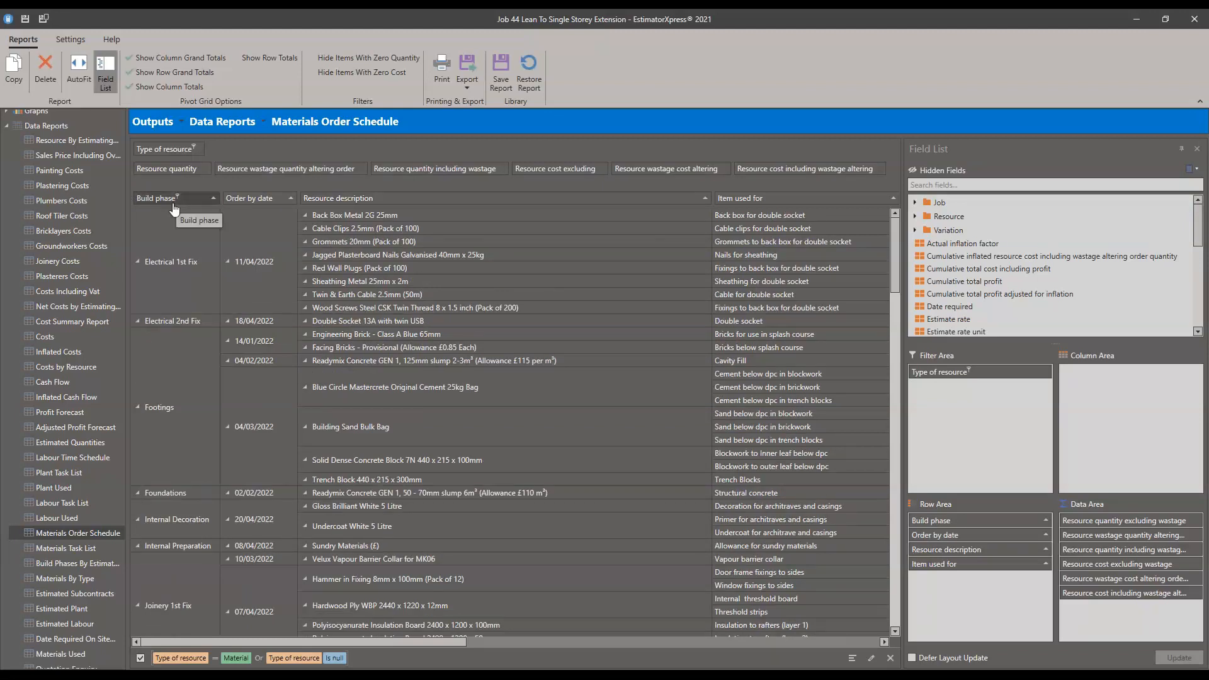
{"action": "mouse_move", "coordinate": [157, 203]}
{"action": "left_click_drag", "start_coordinate": [156, 202], "coordinate": [355, 158]}
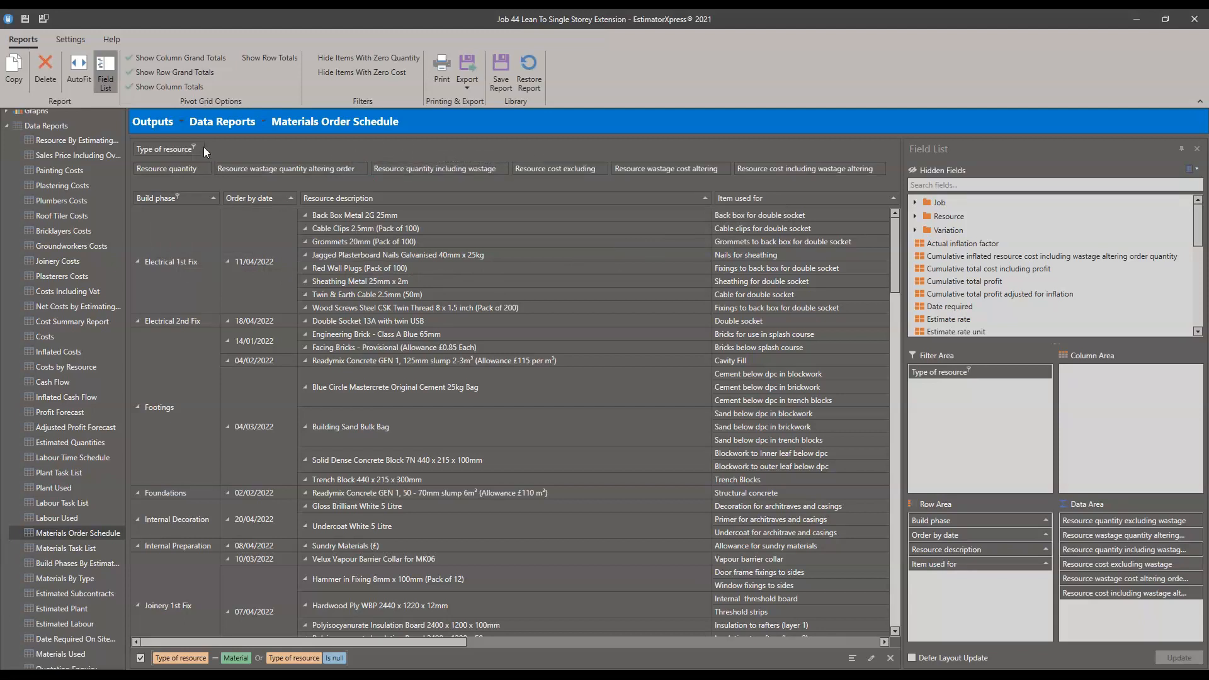
{"action": "left_click_drag", "start_coordinate": [195, 145], "coordinate": [194, 147]}
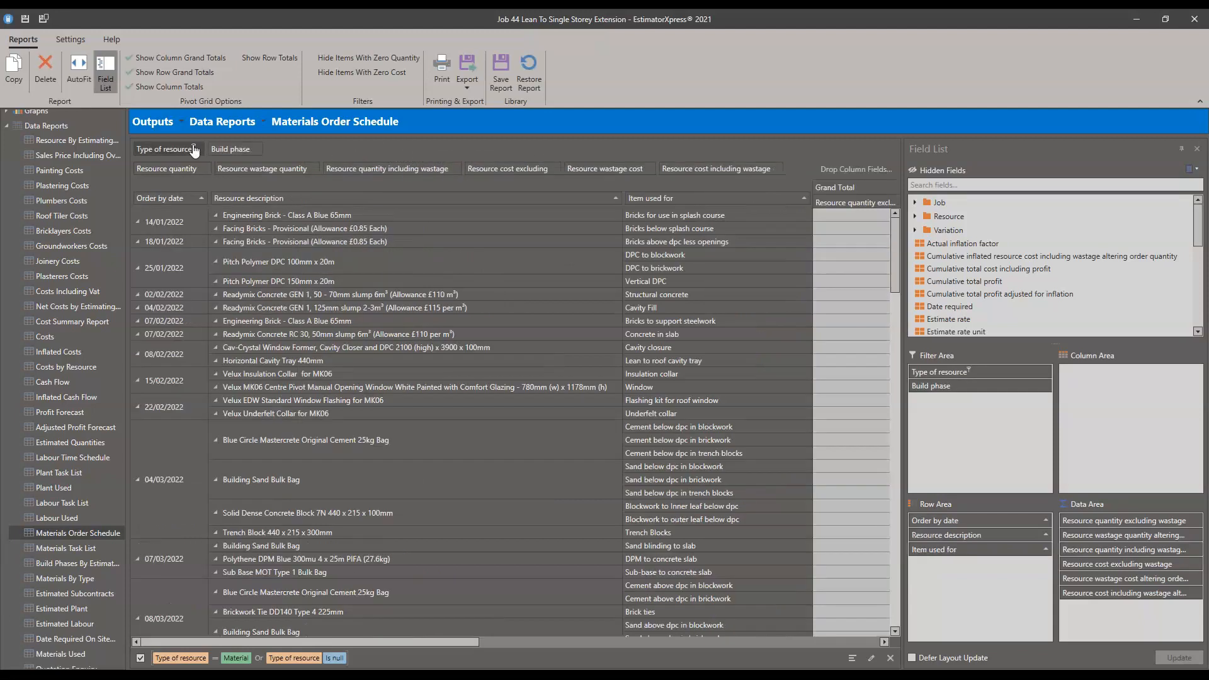
{"action": "left_click", "coordinate": [194, 148]}
- Add Resource type from the Resource group of hidden fields as the first row field, ahead of Order by date
{"action": "left_click", "coordinate": [1002, 288]}
{"action": "scroll", "coordinate": [969, 253], "scroll_direction": "down", "scroll_amount": 7}
{"action": "scroll", "coordinate": [954, 250], "scroll_direction": "up", "scroll_amount": 7}
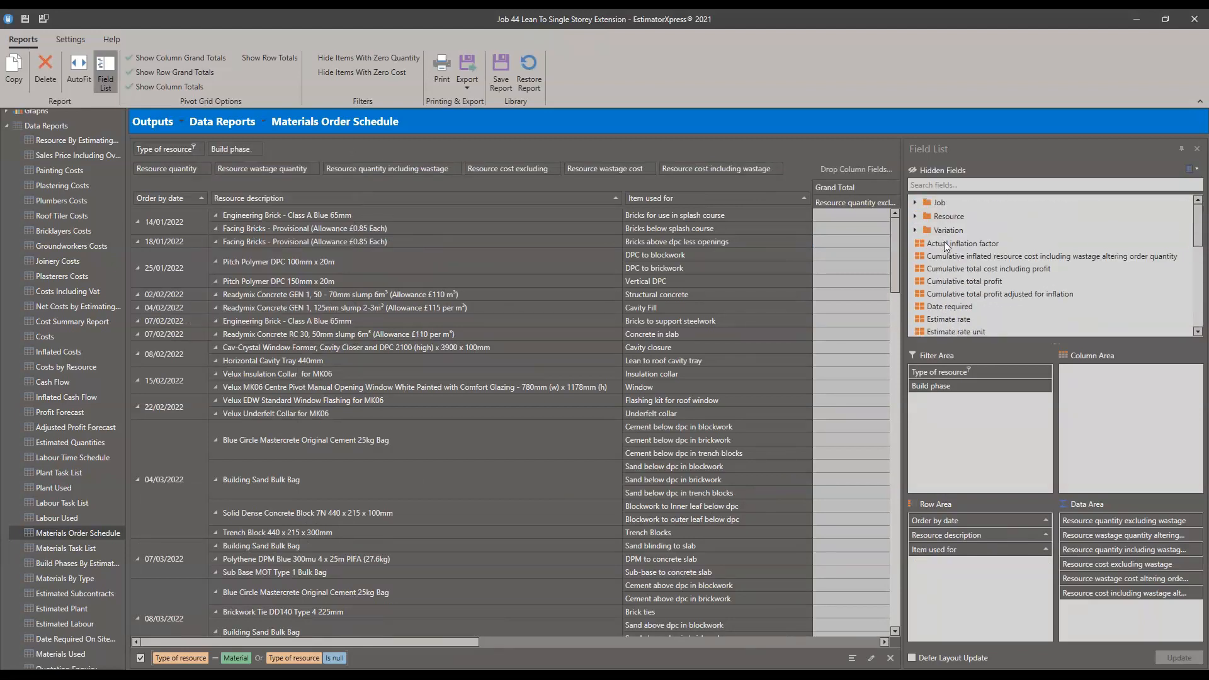
{"action": "left_click", "coordinate": [914, 216]}
{"action": "scroll", "coordinate": [947, 246], "scroll_direction": "down", "scroll_amount": 5}
{"action": "scroll", "coordinate": [951, 257], "scroll_direction": "down", "scroll_amount": 6}
{"action": "scroll", "coordinate": [950, 251], "scroll_direction": "up", "scroll_amount": 3}
{"action": "left_click_drag", "start_coordinate": [949, 251], "coordinate": [217, 167]}
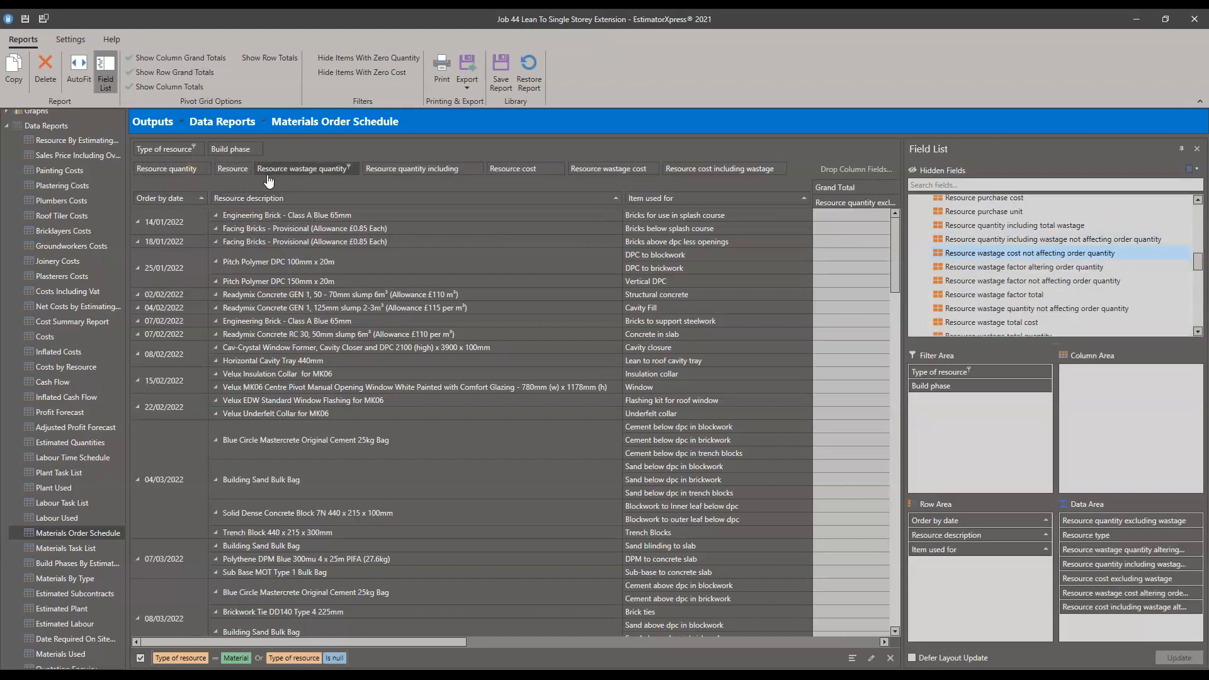
{"action": "mouse_move", "coordinate": [230, 157]}
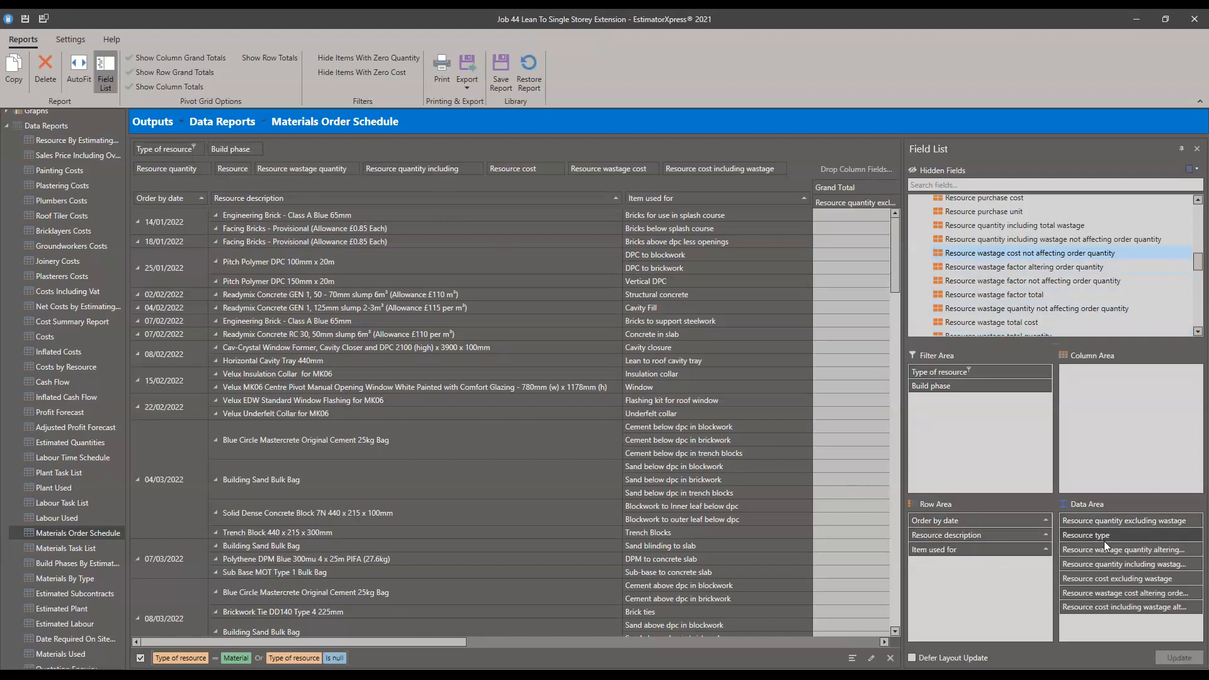
{"action": "mouse_move", "coordinate": [1104, 533]}
{"action": "left_mouse_down"}
{"action": "mouse_move", "coordinate": [705, 424]}
{"action": "mouse_move", "coordinate": [504, 206]}
{"action": "mouse_move", "coordinate": [217, 202]}
{"action": "left_mouse_up"}
{"action": "left_click_drag", "start_coordinate": [211, 199], "coordinate": [146, 223]}
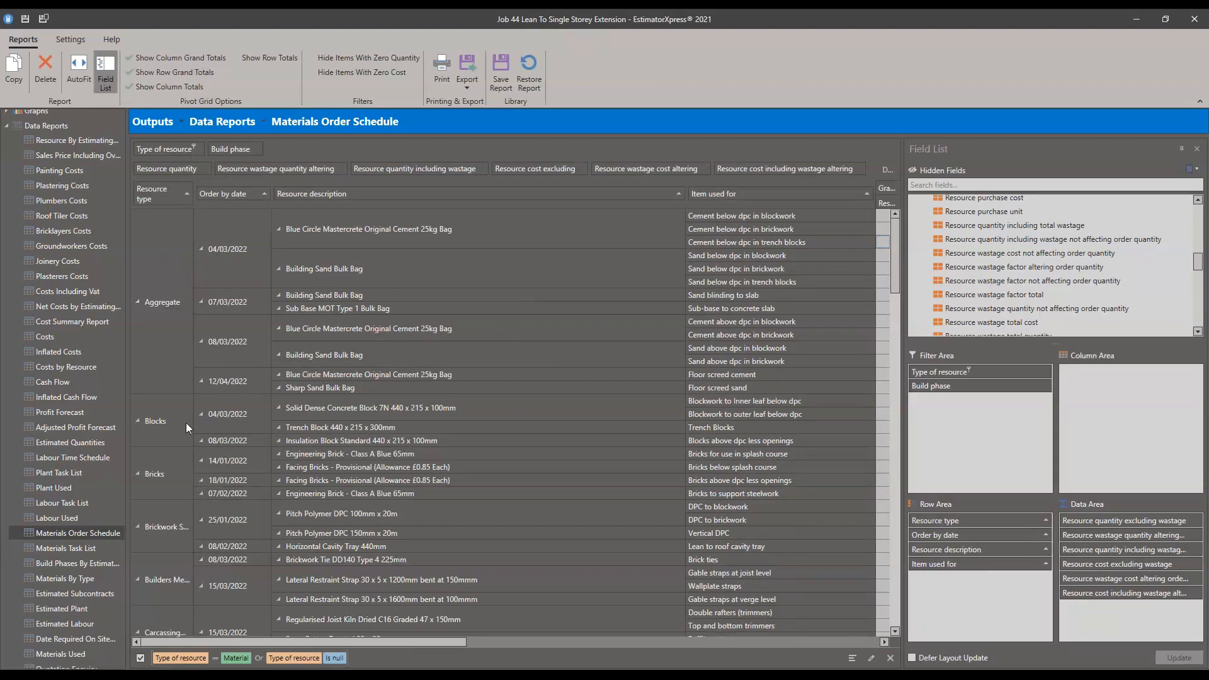
- Select the Bricks group and move Item used for from the row fields to the filter fields
{"action": "left_click", "coordinate": [173, 464]}
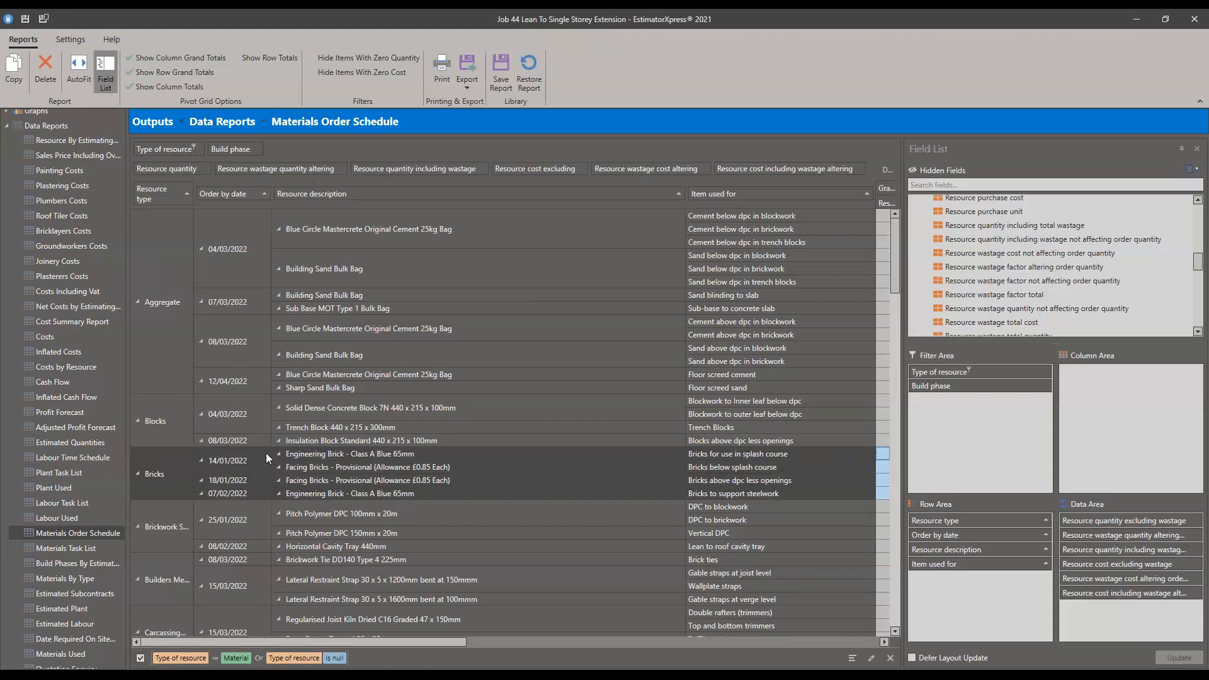
{"action": "left_click_drag", "start_coordinate": [724, 194], "coordinate": [270, 151]}
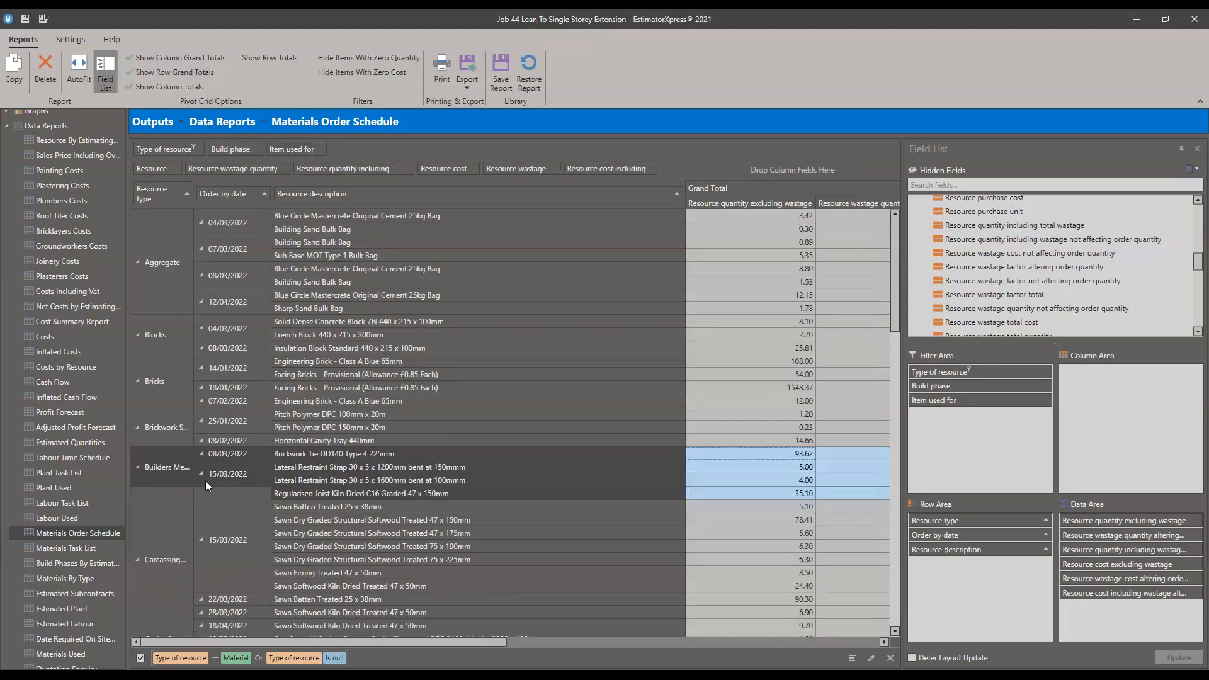
{"action": "left_click", "coordinate": [240, 437]}
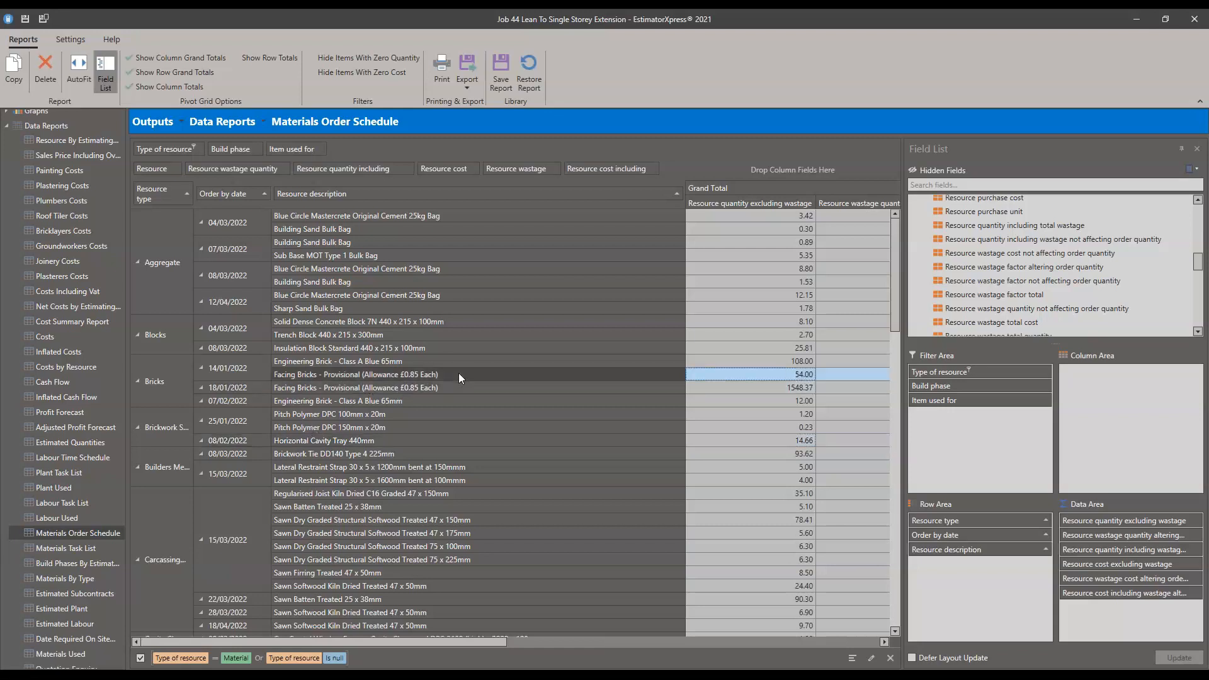
- Compare the Facing Bricks - Provisional rows' quantities excluding wastage, of wastage, and including wastage altering order quantity
{"action": "left_click", "coordinate": [429, 389]}
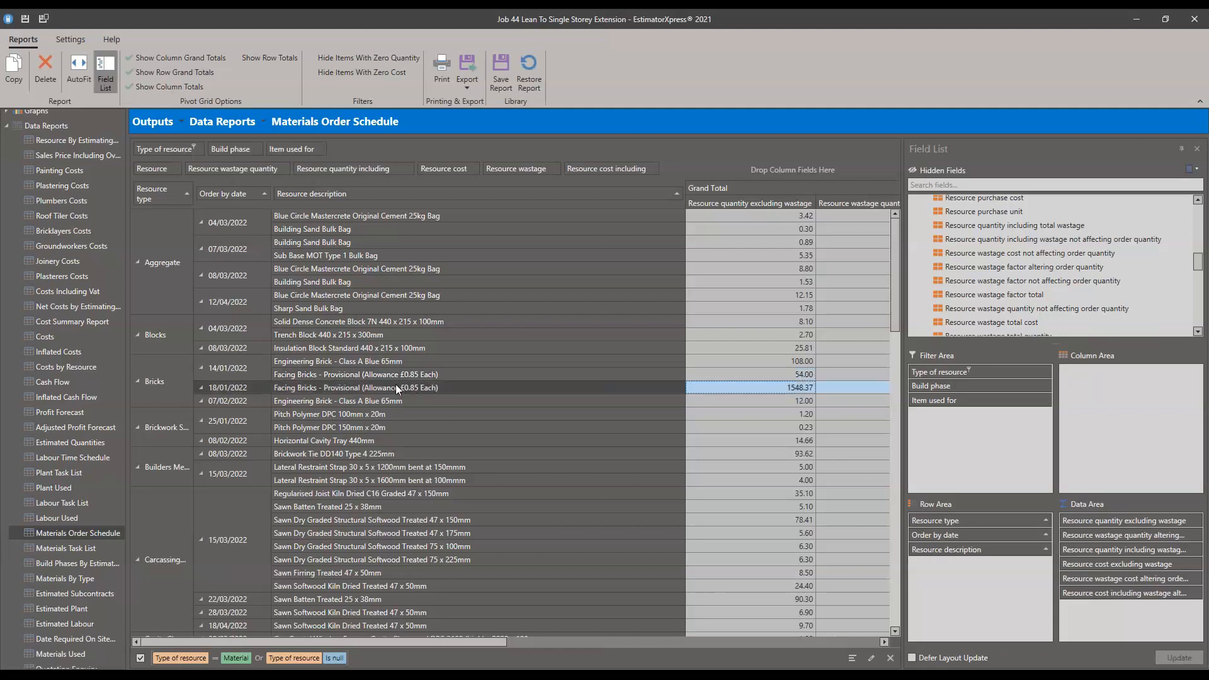
{"action": "left_click", "coordinate": [307, 373]}
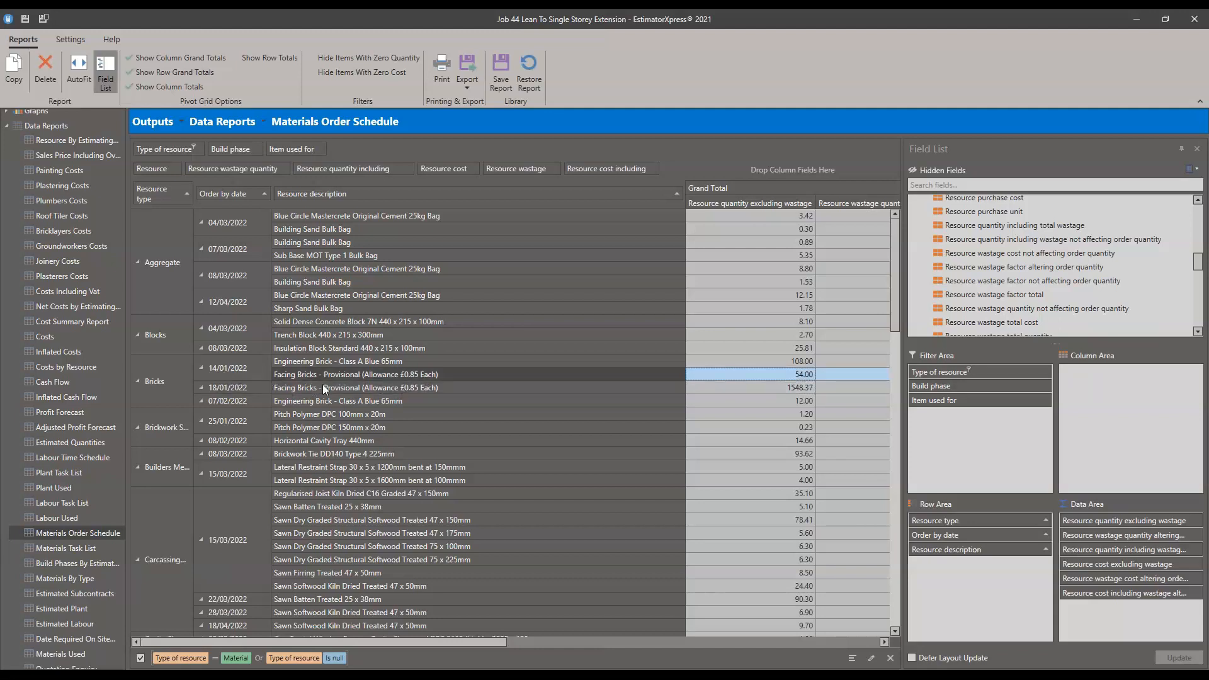
{"action": "left_click_drag", "start_coordinate": [505, 642], "coordinate": [644, 655]}
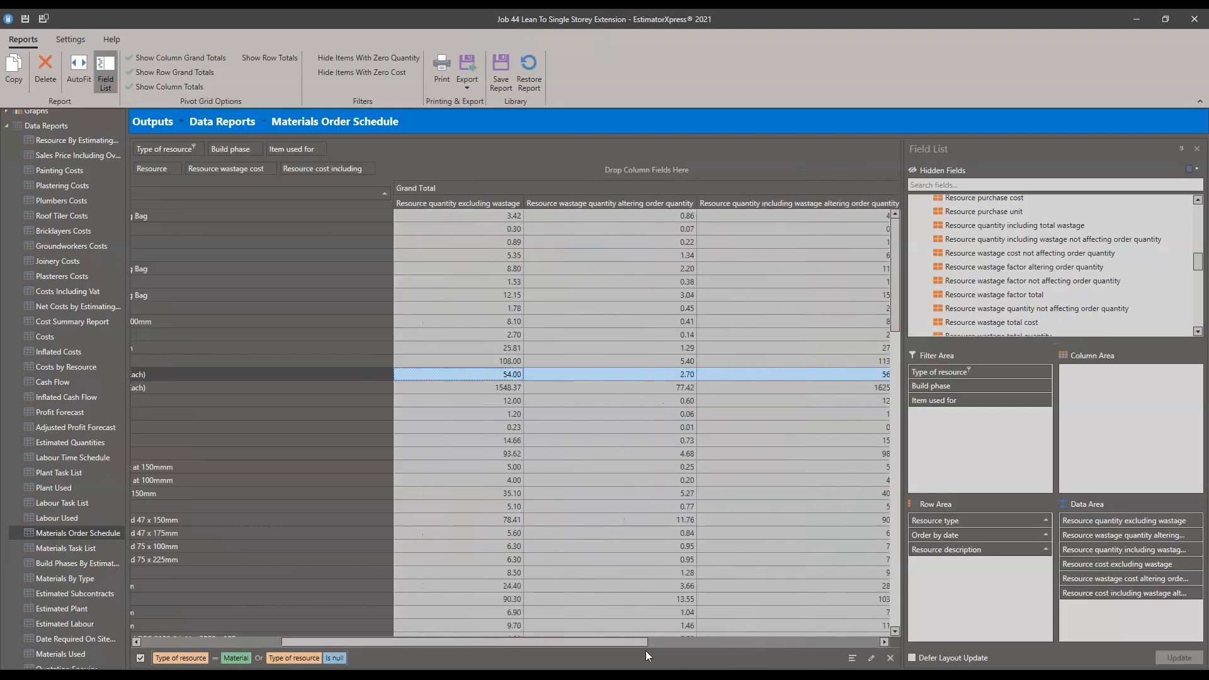
{"action": "left_click", "coordinate": [501, 388]}
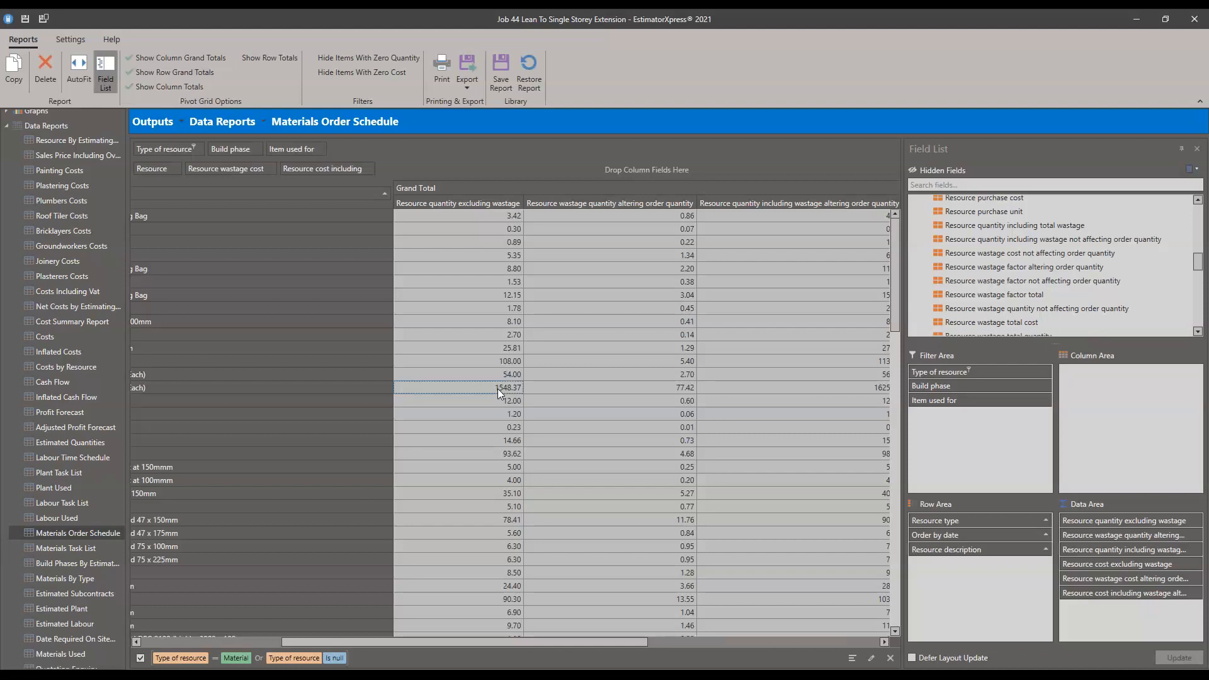
{"action": "left_click", "coordinate": [855, 388]}
{"action": "left_click_drag", "start_coordinate": [600, 640], "coordinate": [641, 642]}
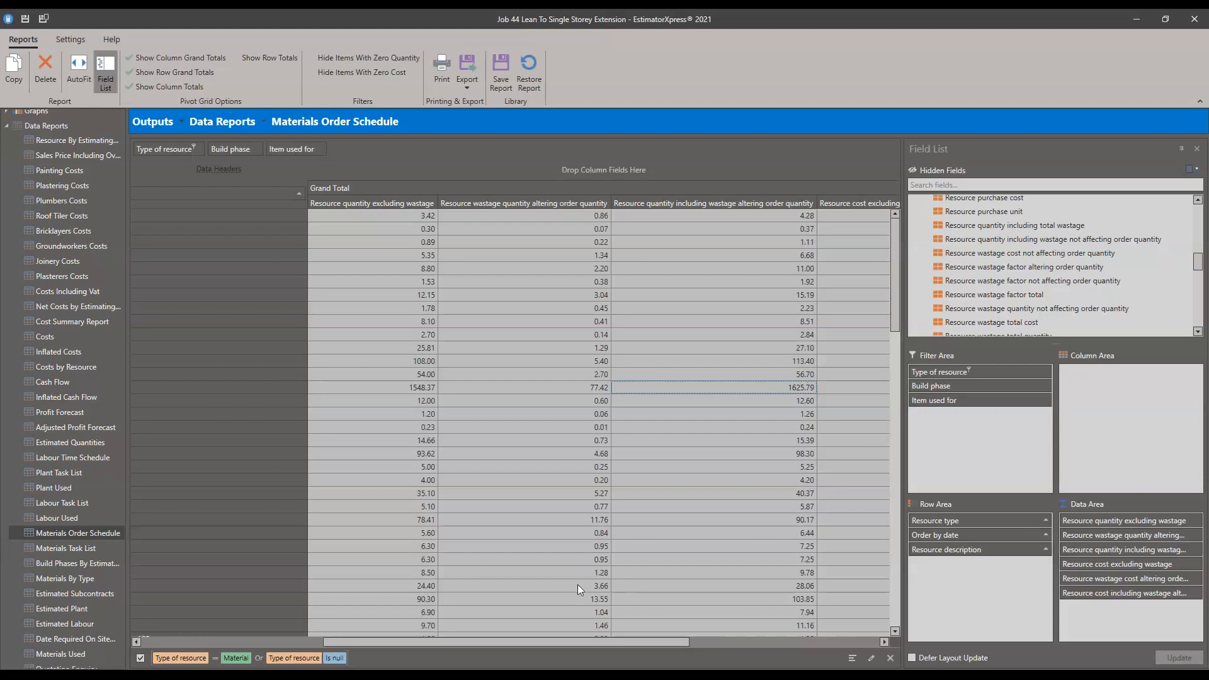
{"action": "left_click_drag", "start_coordinate": [573, 640], "coordinate": [365, 625]}
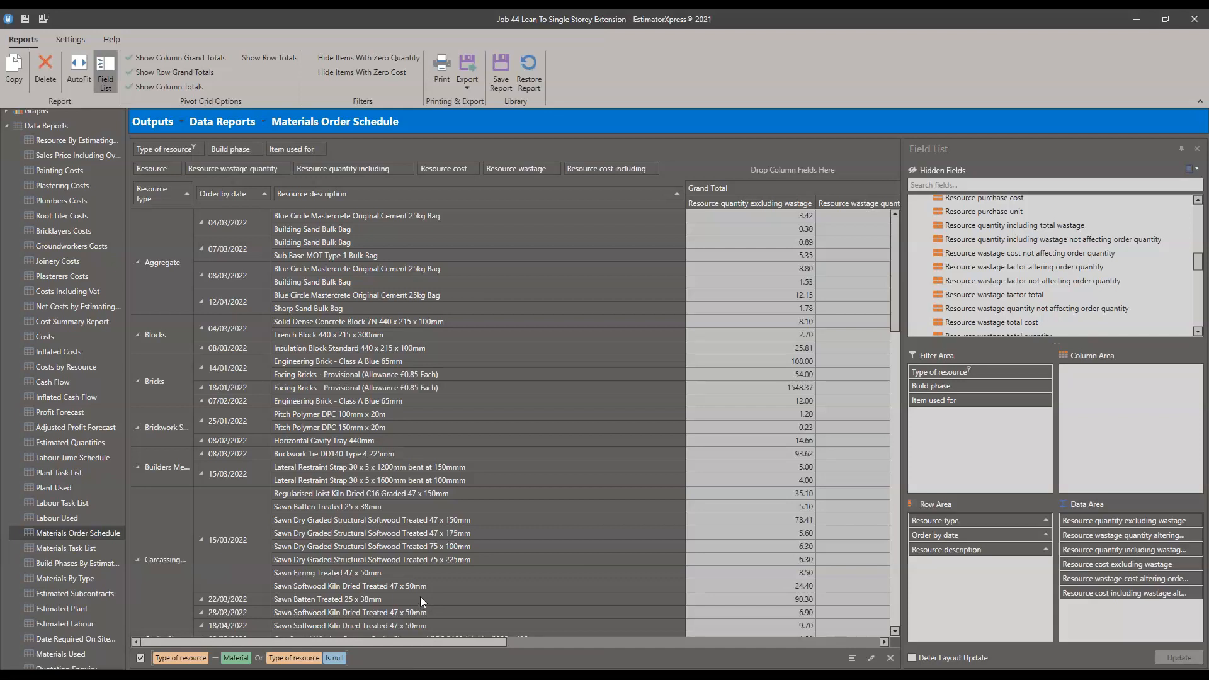
- View the Materials Used report, and open the Quotation Enquiry report to look across its row fields and quantities
{"action": "scroll", "coordinate": [62, 489], "scroll_direction": "down", "scroll_amount": 2}
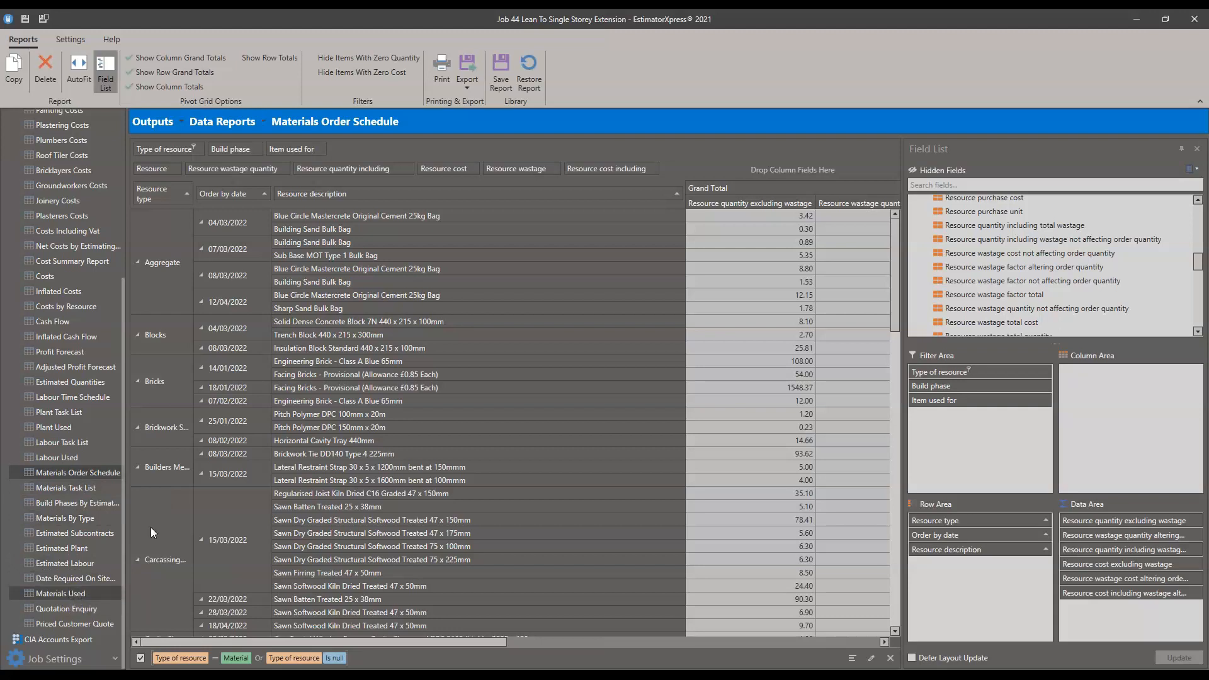
{"action": "left_click", "coordinate": [77, 593]}
{"action": "left_click_drag", "start_coordinate": [428, 641], "coordinate": [285, 637]}
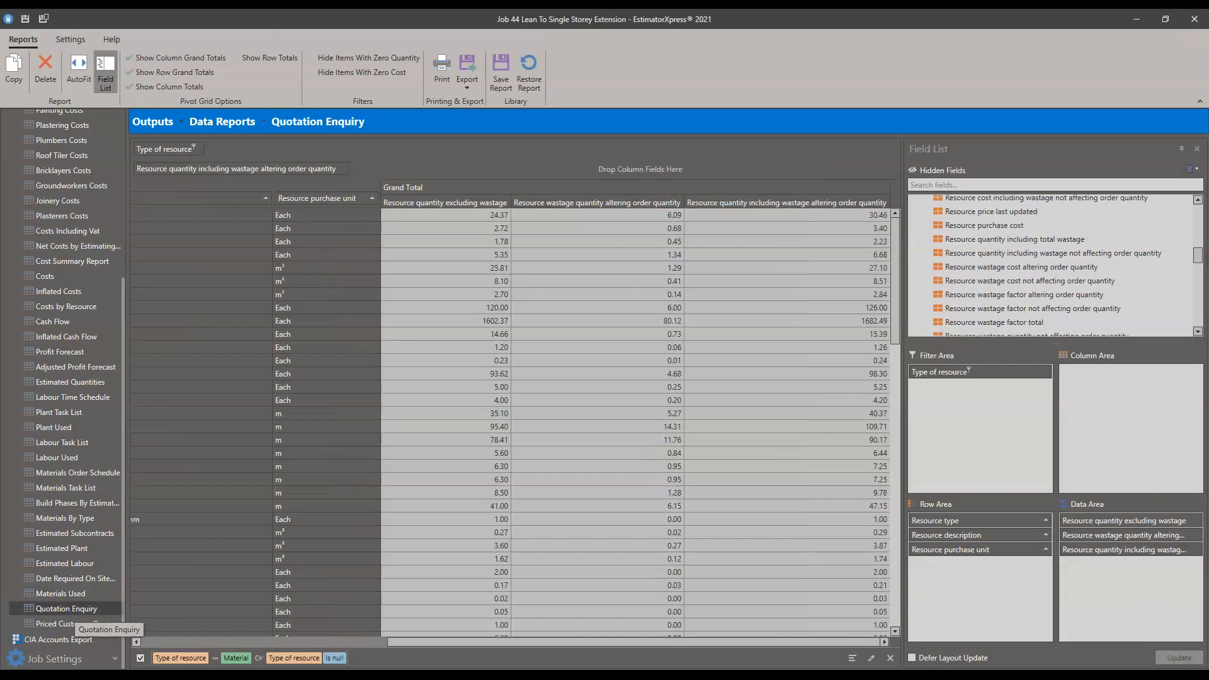
{"action": "left_click_drag", "start_coordinate": [463, 638], "coordinate": [137, 639]}
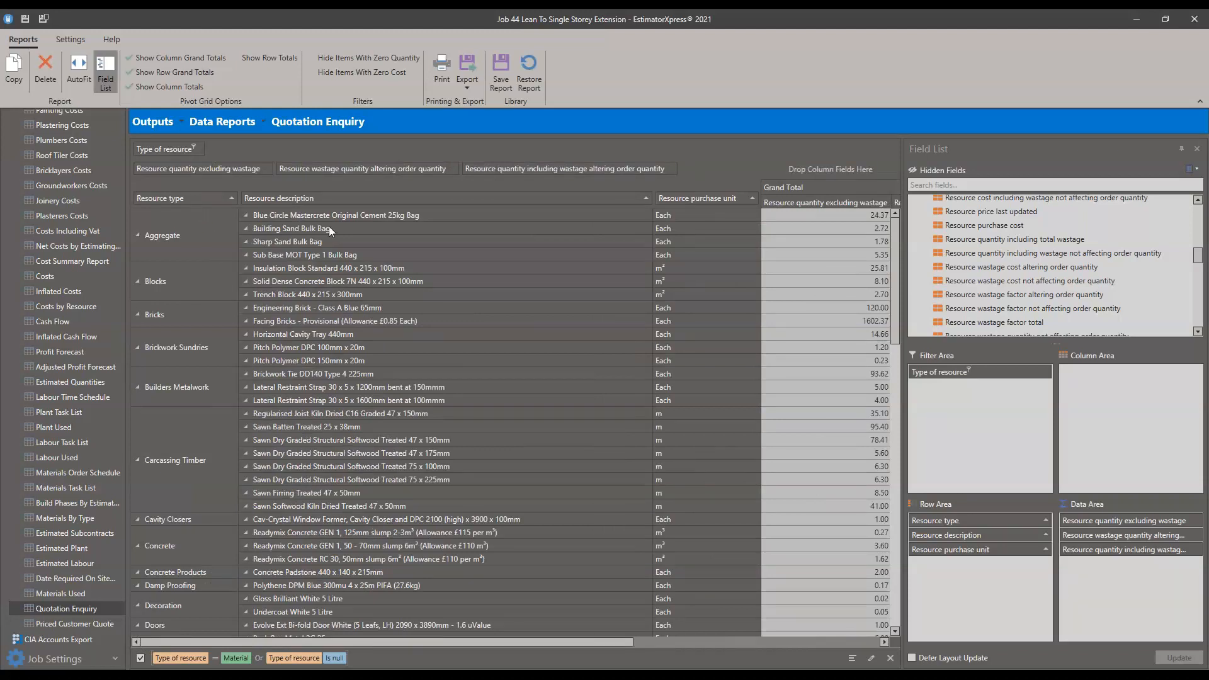
- Add Order by date and Date required, in that order, ahead of Resource type in the Quotation Enquiry row fields
{"action": "scroll", "coordinate": [1118, 283], "scroll_direction": "up", "scroll_amount": 10}
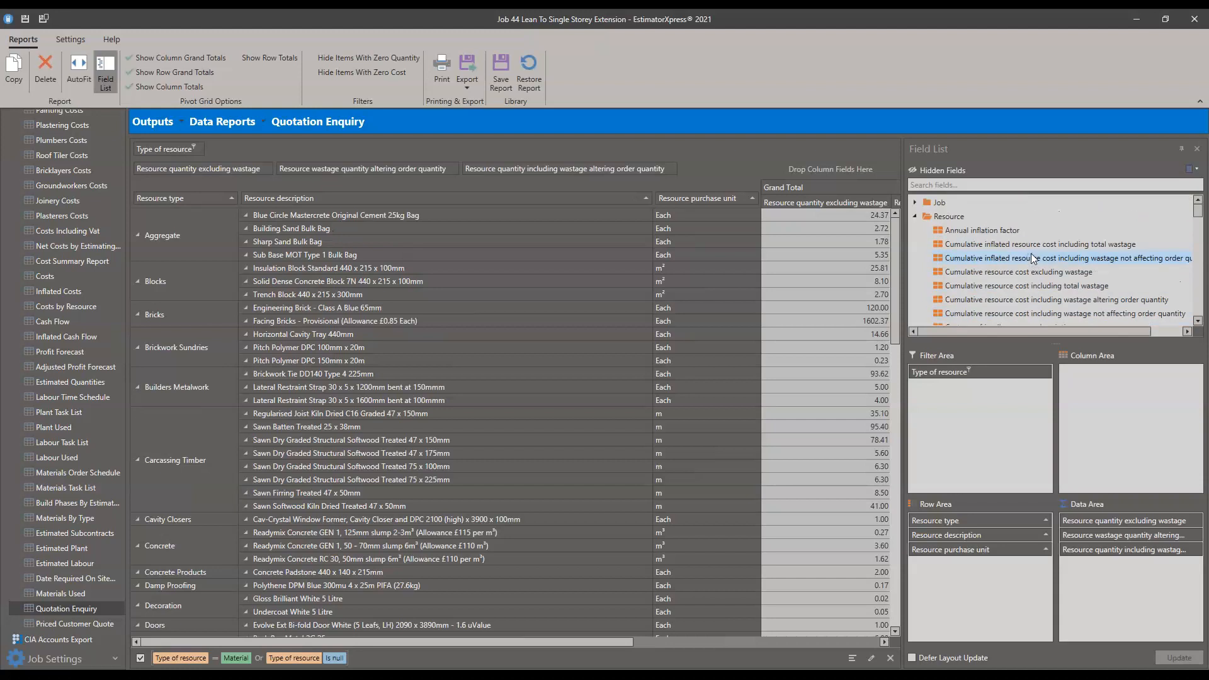
{"action": "left_click", "coordinate": [915, 216]}
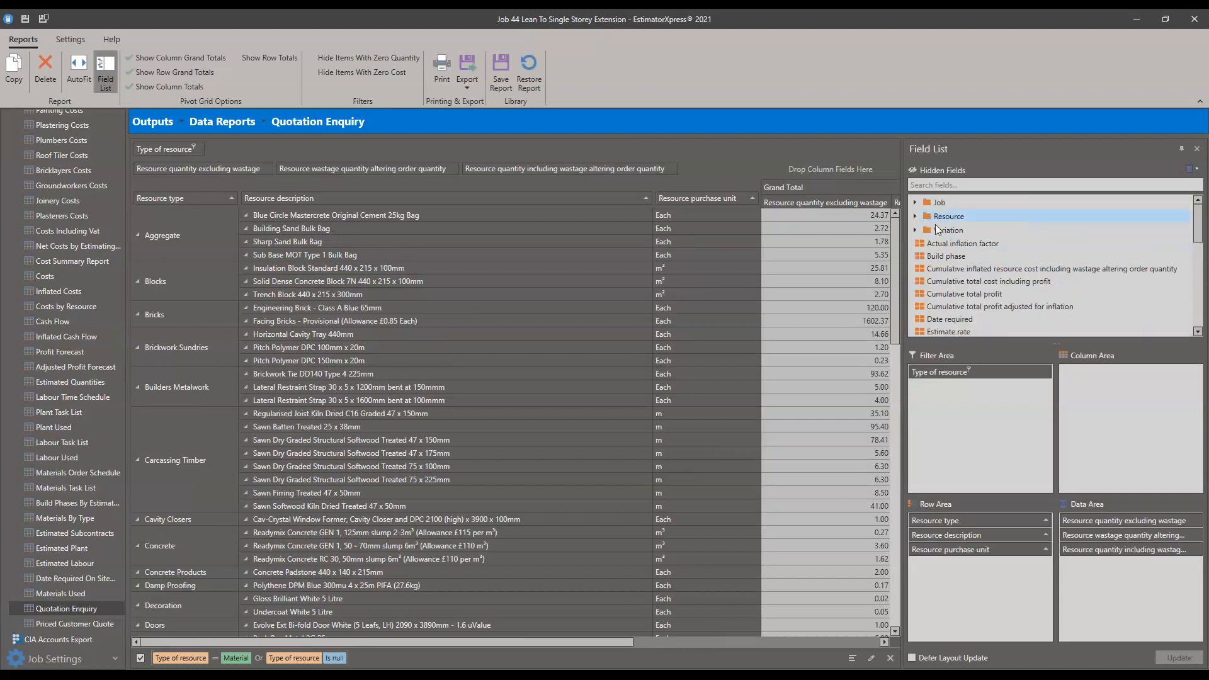
{"action": "scroll", "coordinate": [971, 229], "scroll_direction": "down", "scroll_amount": 1}
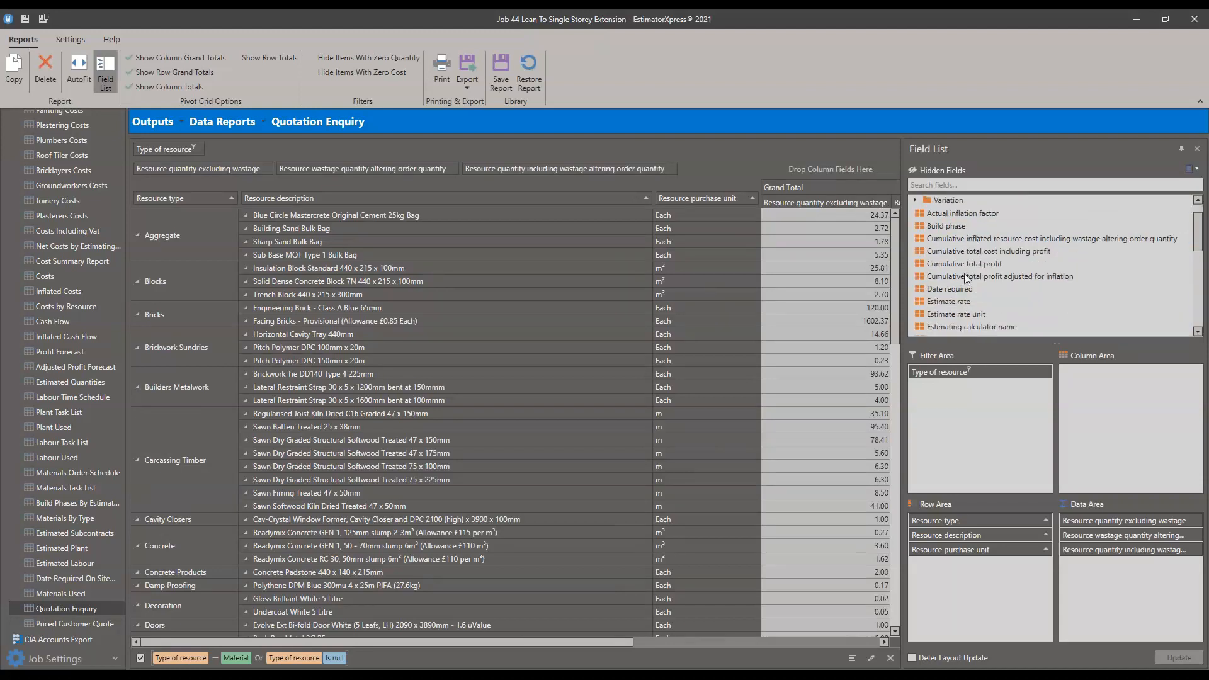
{"action": "scroll", "coordinate": [965, 276], "scroll_direction": "down", "scroll_amount": 3}
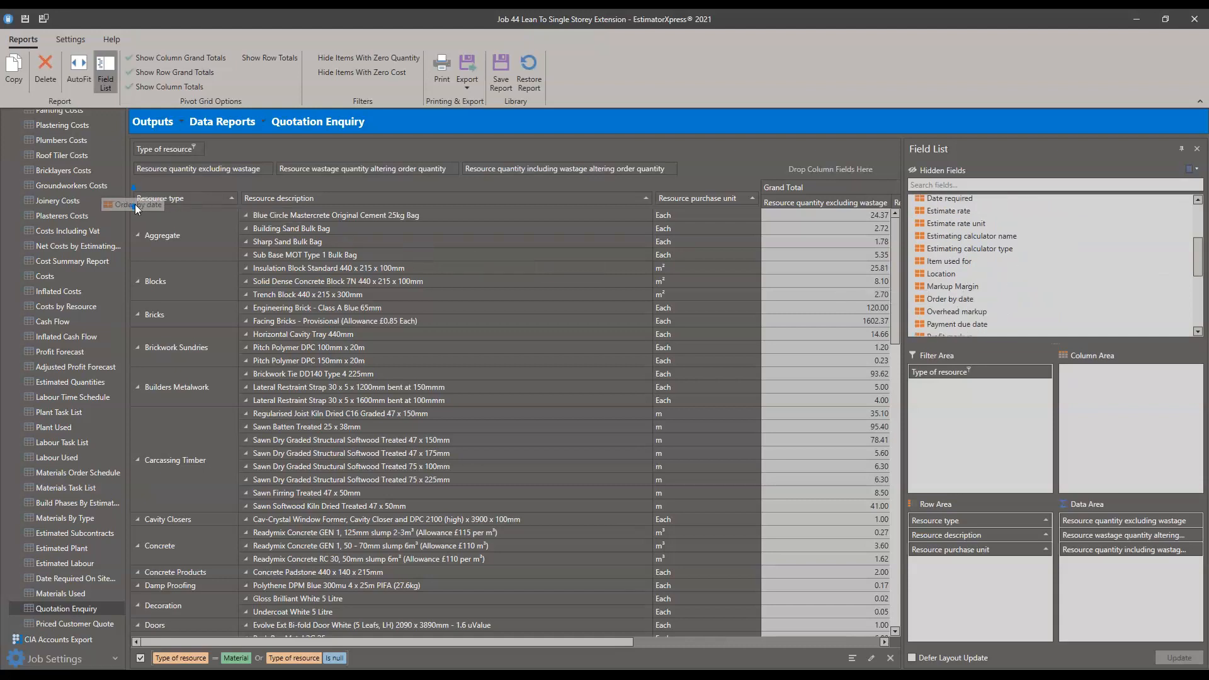
{"action": "left_click_drag", "start_coordinate": [233, 369], "coordinate": [232, 369]}
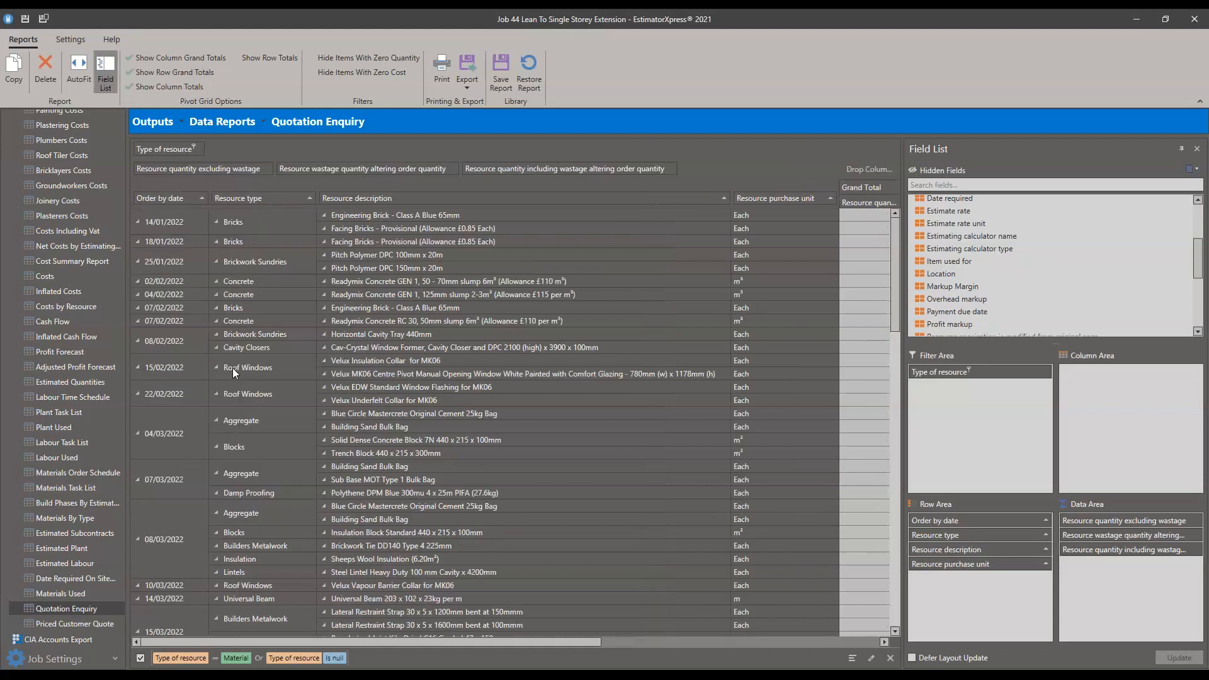
{"action": "scroll", "coordinate": [978, 286], "scroll_direction": "up", "scroll_amount": 3}
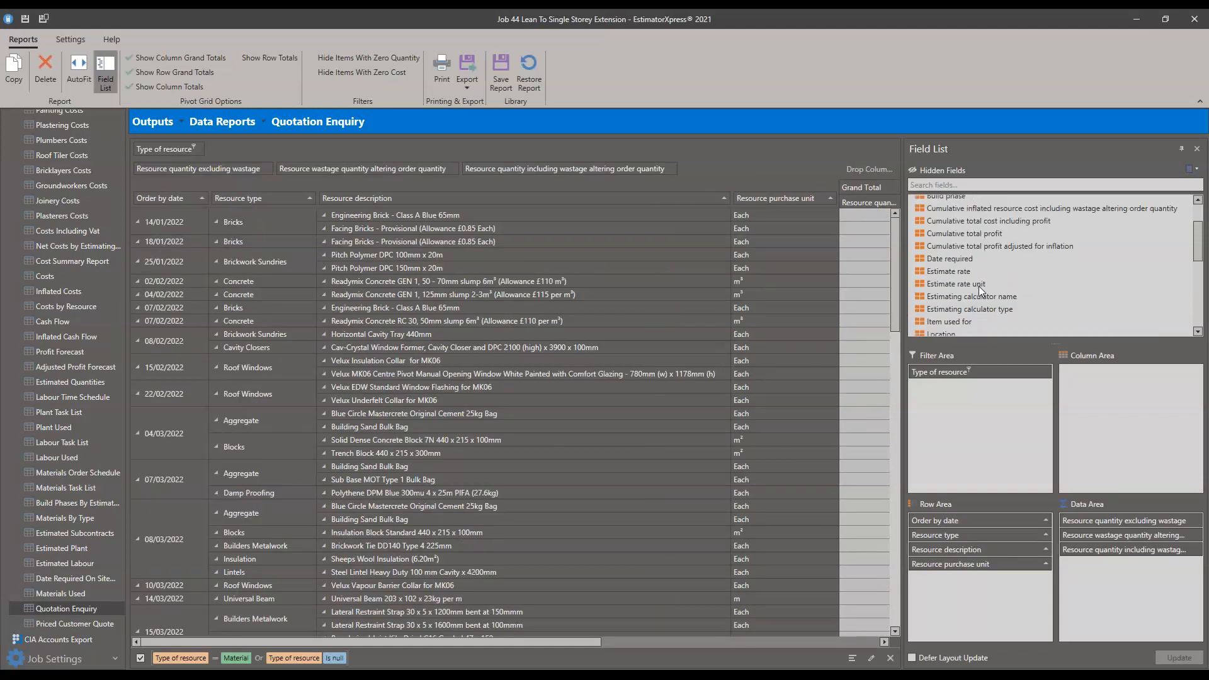
{"action": "mouse_move", "coordinate": [949, 288]}
{"action": "left_mouse_down"}
{"action": "mouse_move", "coordinate": [617, 258]}
{"action": "mouse_move", "coordinate": [209, 191]}
{"action": "left_mouse_up"}
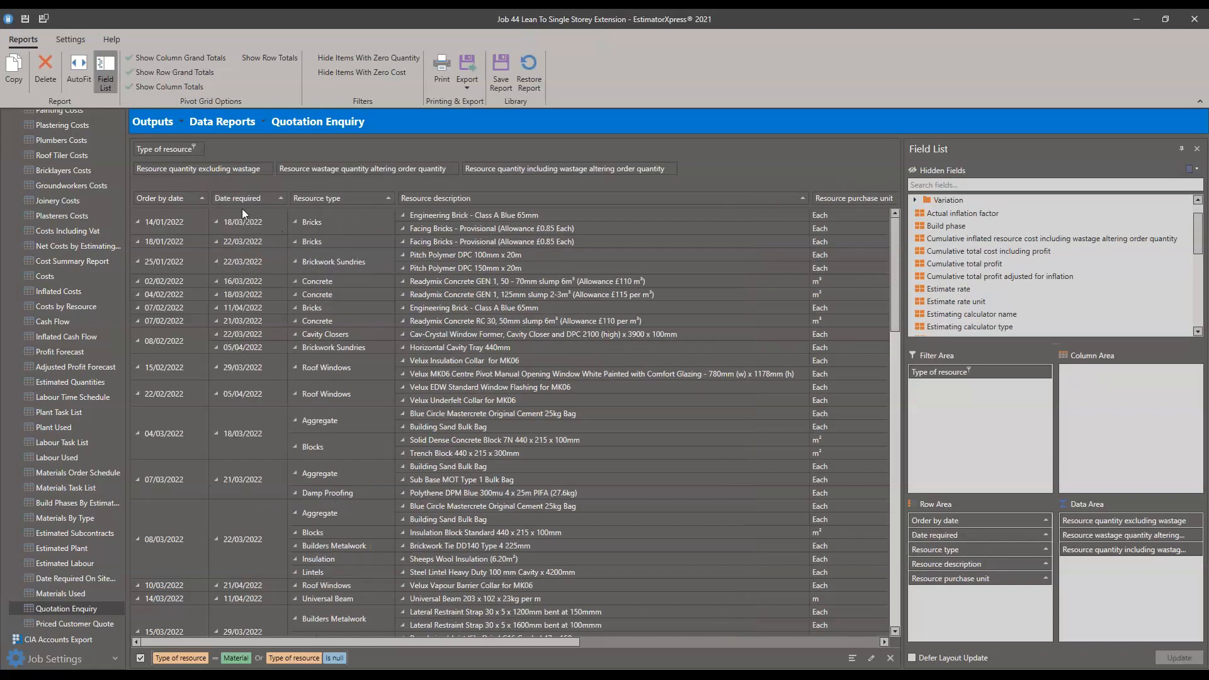
- Reorder the Quotation Enquiry row fields to Resource type, Order by date, Resource description, Date required and Resource purchase unit
{"action": "scroll", "coordinate": [255, 416], "scroll_direction": "down", "scroll_amount": 1}
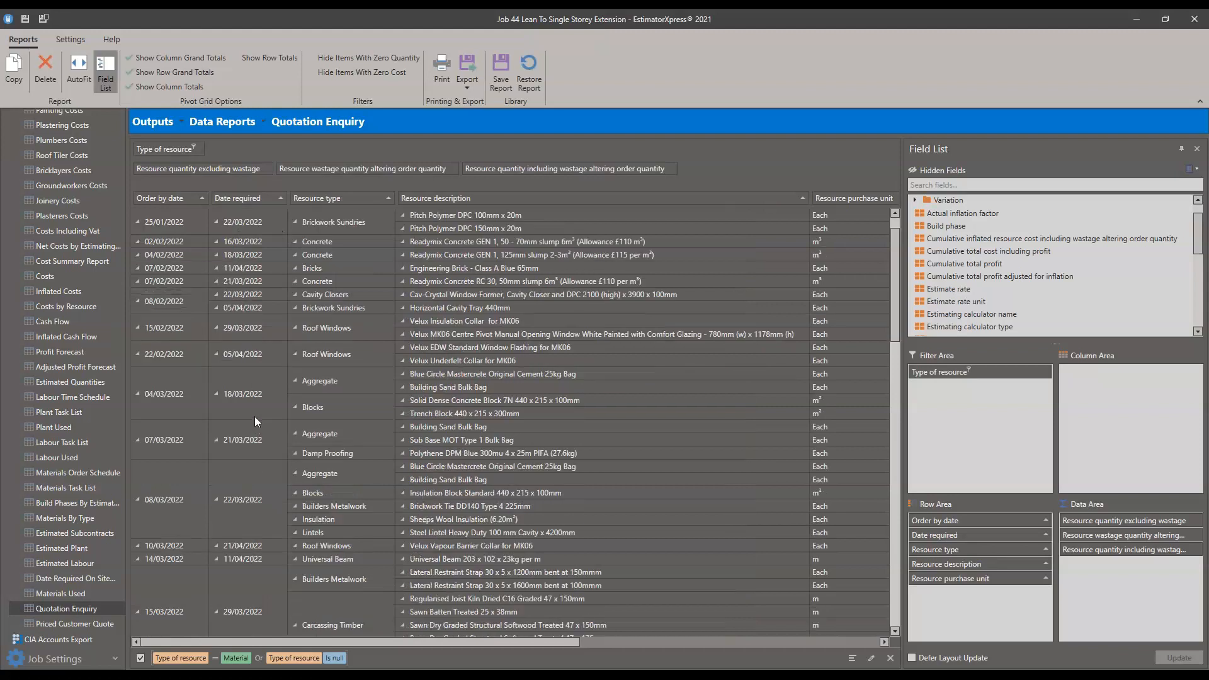
{"action": "left_click_drag", "start_coordinate": [242, 201], "coordinate": [355, 210]}
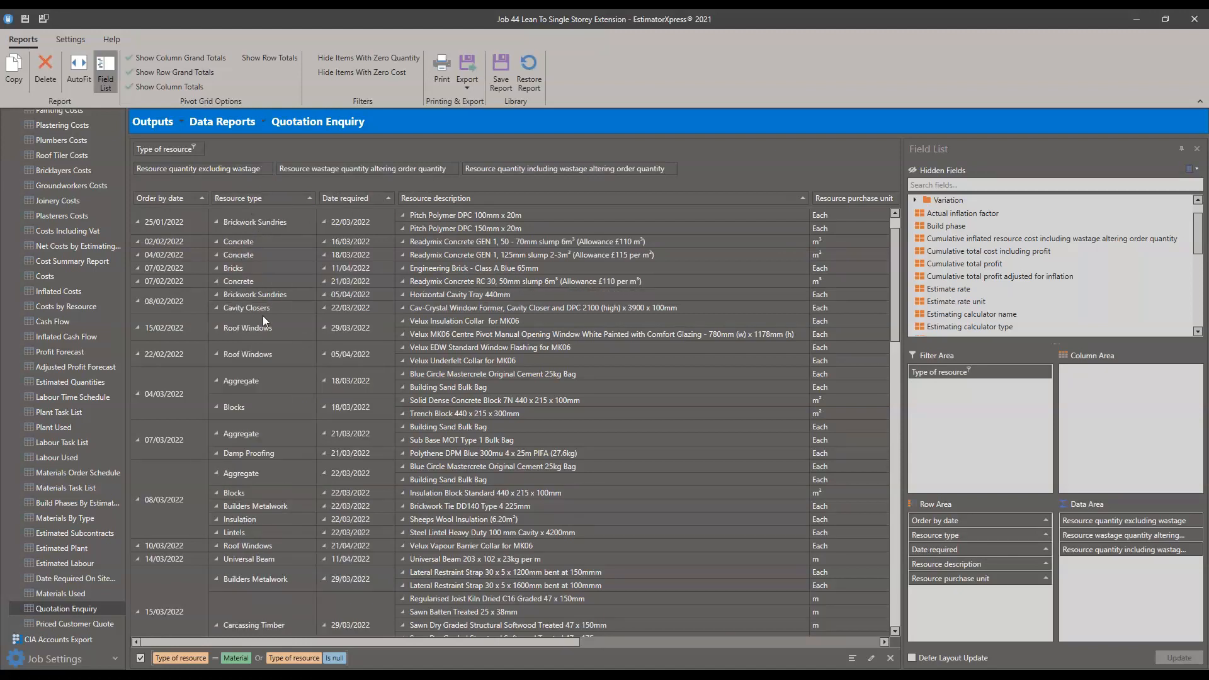
{"action": "left_click", "coordinate": [253, 405]}
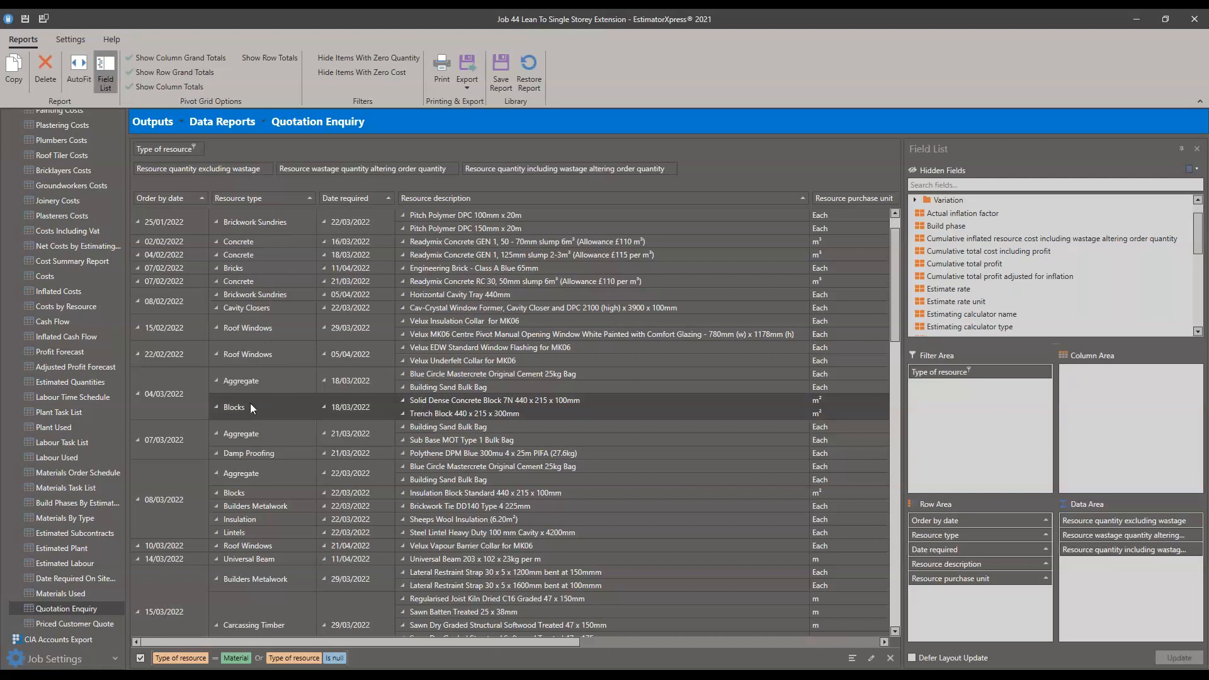
{"action": "left_click_drag", "start_coordinate": [347, 198], "coordinate": [804, 201]}
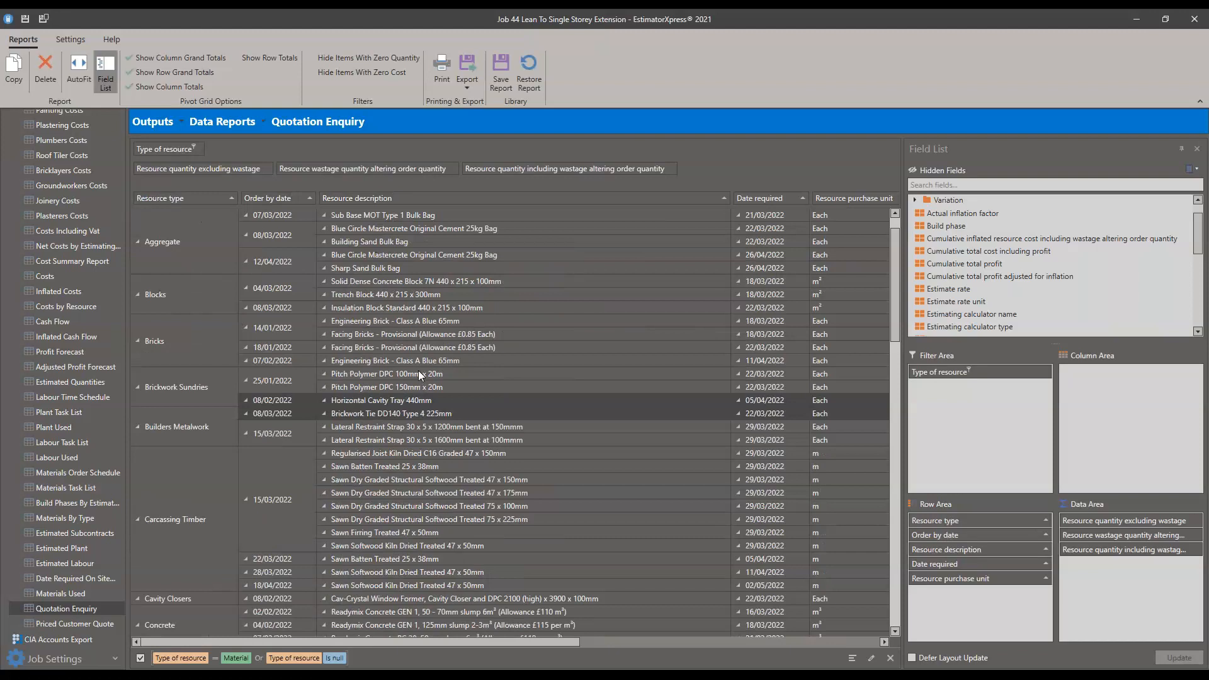
- Compare the order dates, required dates and quantities excluding wastage of the two Facing Bricks - Provisional rows
{"action": "left_click", "coordinate": [760, 414]}
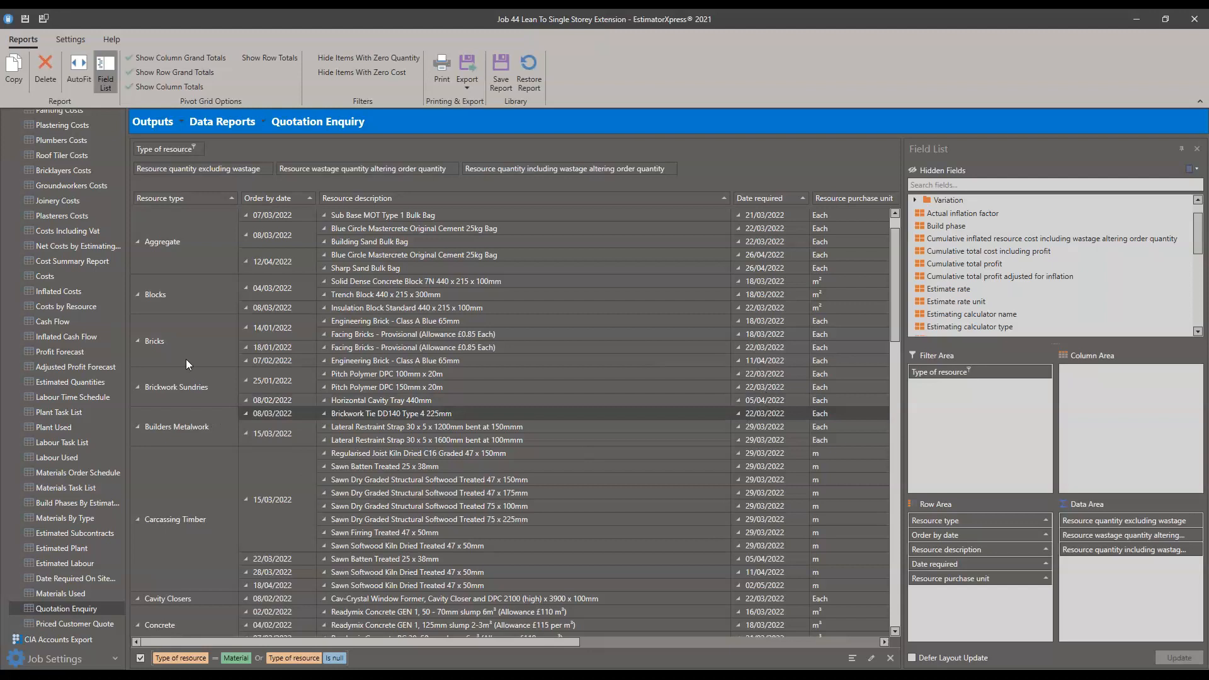
{"action": "left_click", "coordinate": [288, 326]}
{"action": "left_click", "coordinate": [395, 334]}
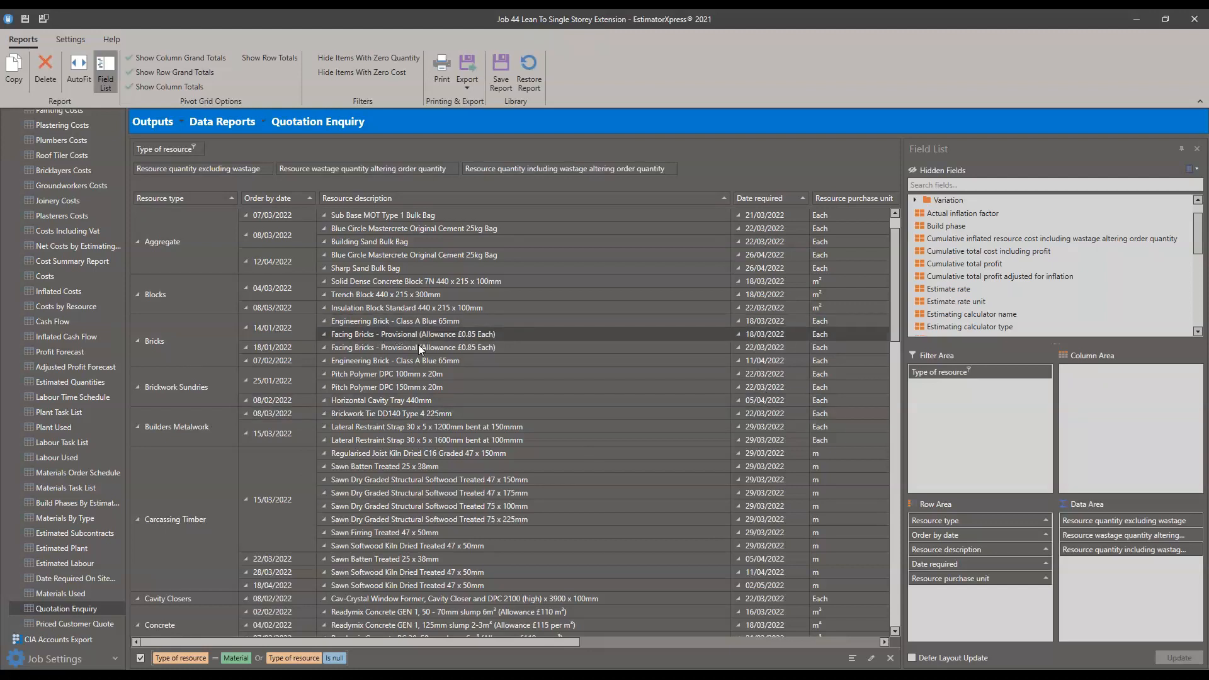
{"action": "left_click", "coordinate": [418, 345]}
{"action": "left_click_drag", "start_coordinate": [535, 640], "coordinate": [639, 625]}
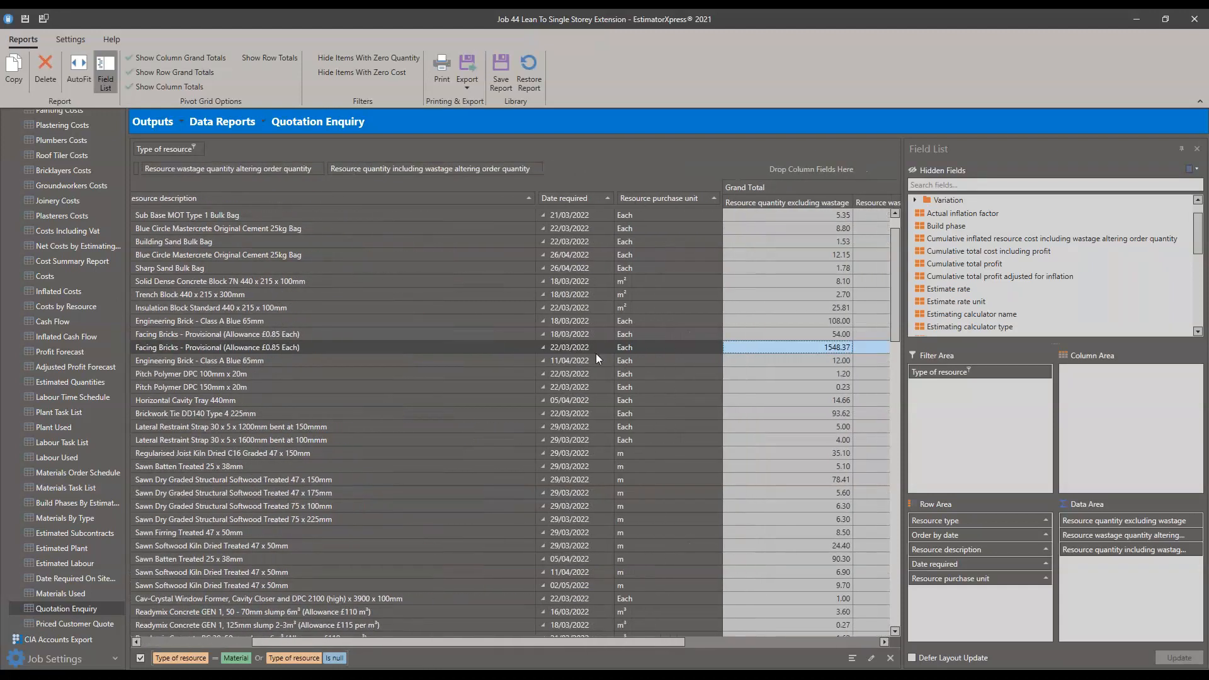
{"action": "left_click", "coordinate": [563, 337]}
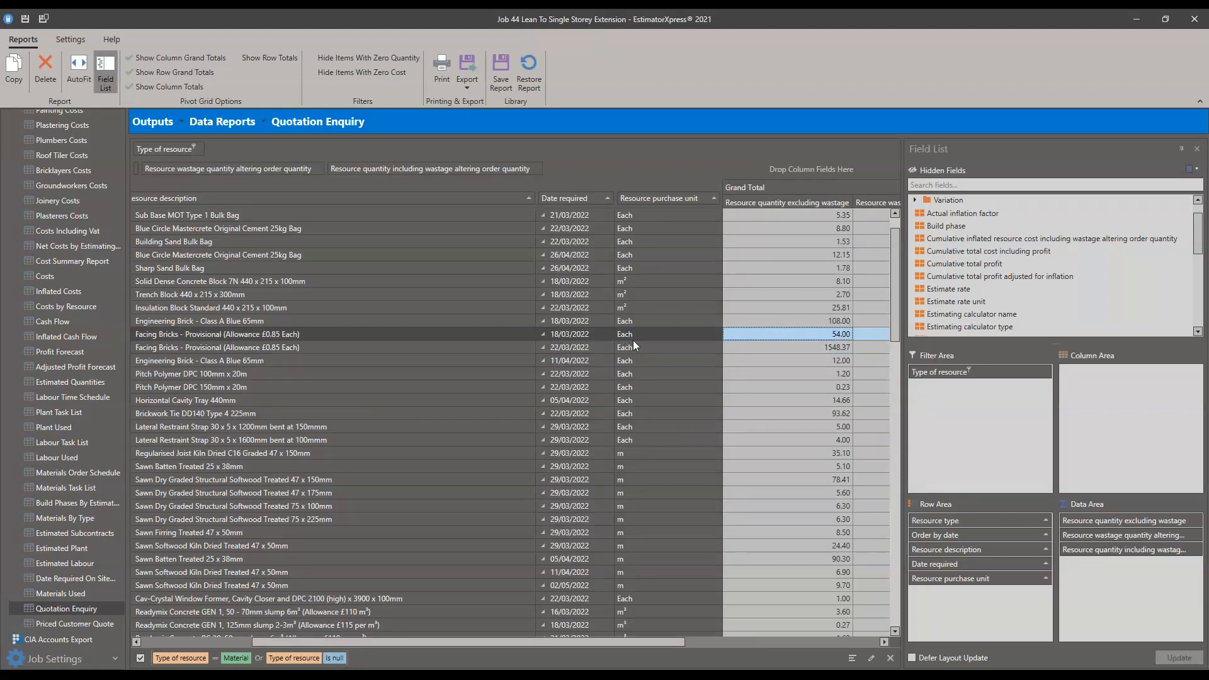
{"action": "mouse_move", "coordinate": [577, 334]}
{"action": "left_mouse_down"}
{"action": "mouse_move", "coordinate": [574, 351]}
{"action": "mouse_move", "coordinate": [570, 337]}
{"action": "left_mouse_up"}
{"action": "left_click_drag", "start_coordinate": [605, 636], "coordinate": [488, 641]}
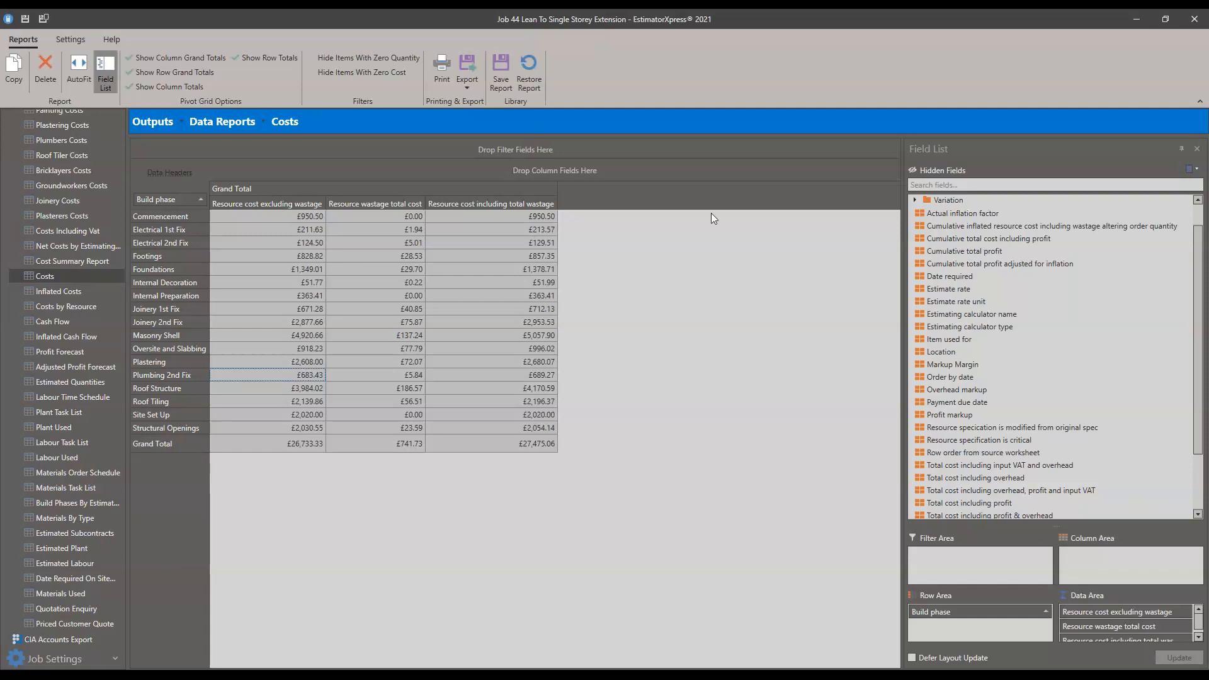
- Check the Costs report's resource costs including total wastage and look through the list of available data reports
{"action": "left_click", "coordinate": [532, 216]}
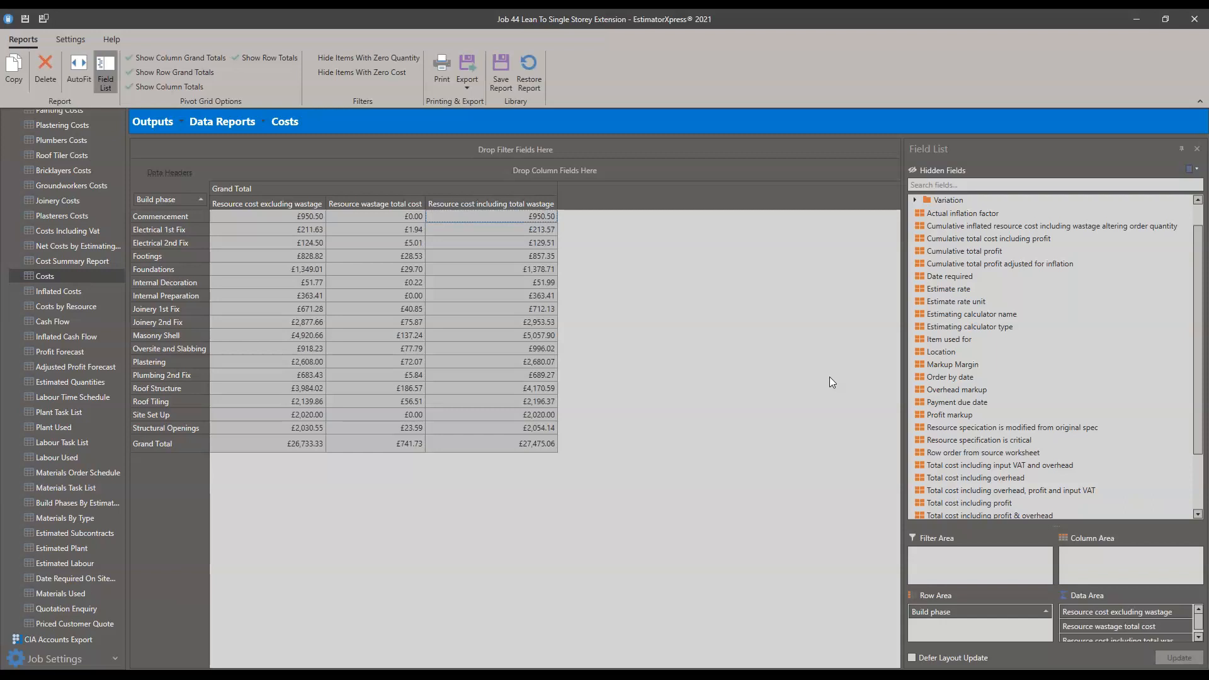
{"action": "scroll", "coordinate": [38, 297], "scroll_direction": "up", "scroll_amount": 3}
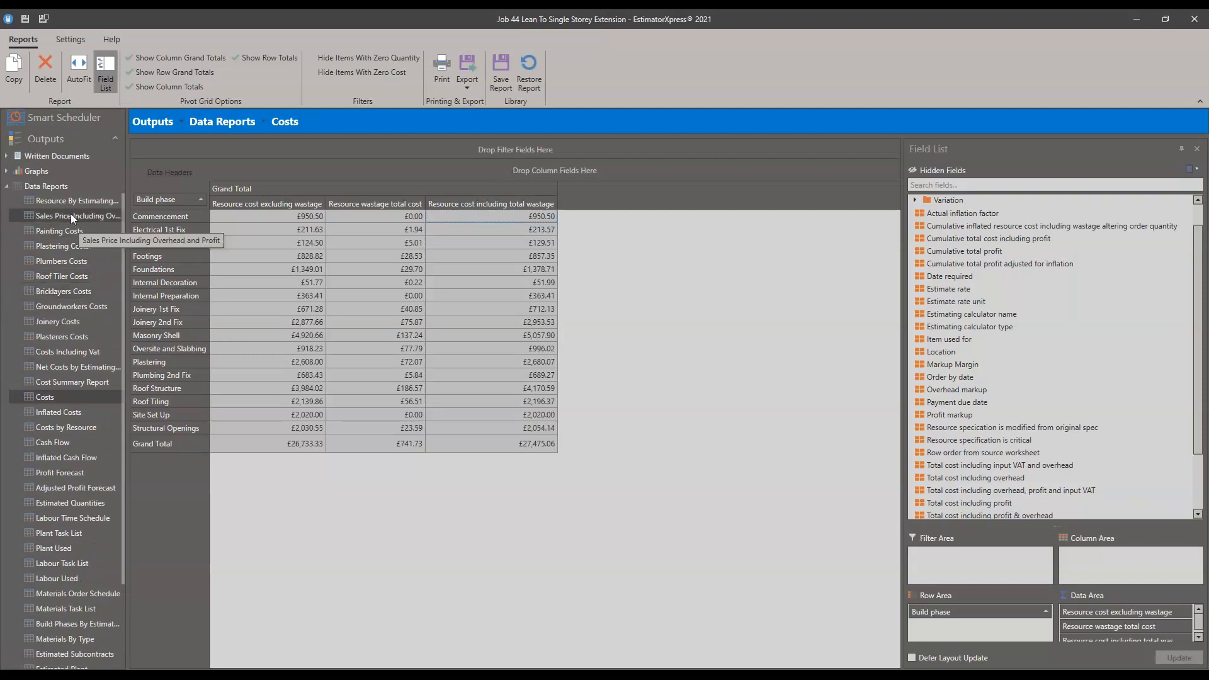
{"action": "scroll", "coordinate": [64, 402], "scroll_direction": "down", "scroll_amount": 2}
{"action": "scroll", "coordinate": [61, 394], "scroll_direction": "up", "scroll_amount": 2}
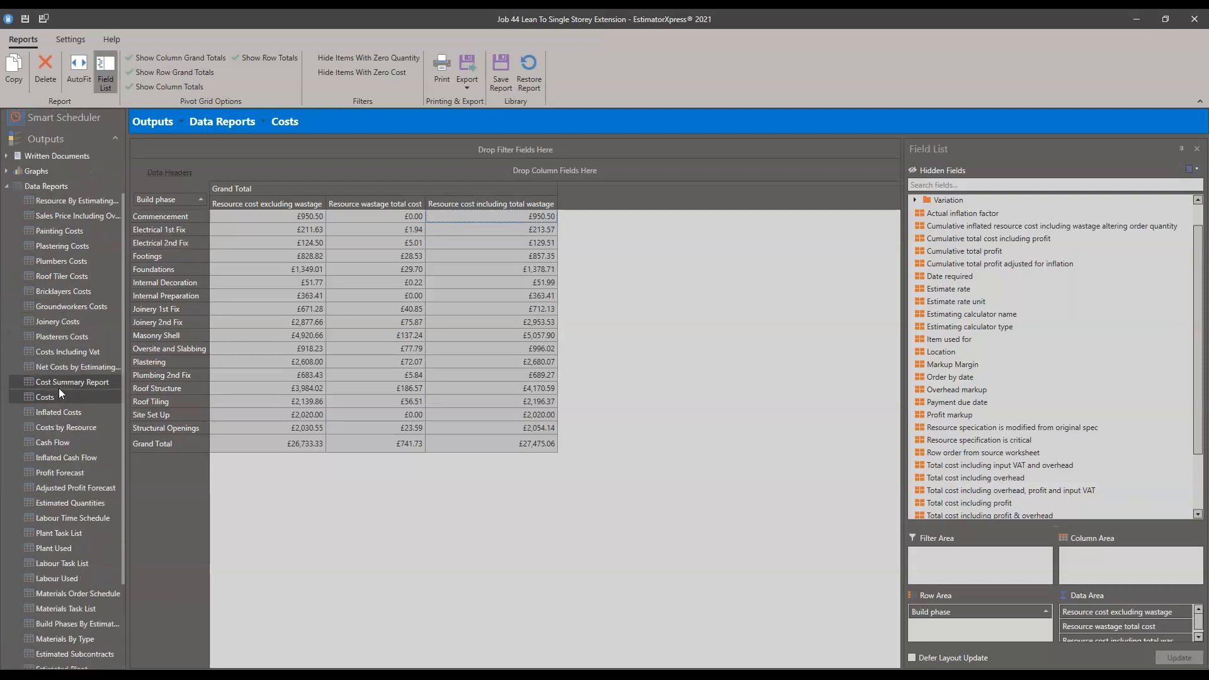
{"action": "scroll", "coordinate": [60, 393], "scroll_direction": "up", "scroll_amount": 2}
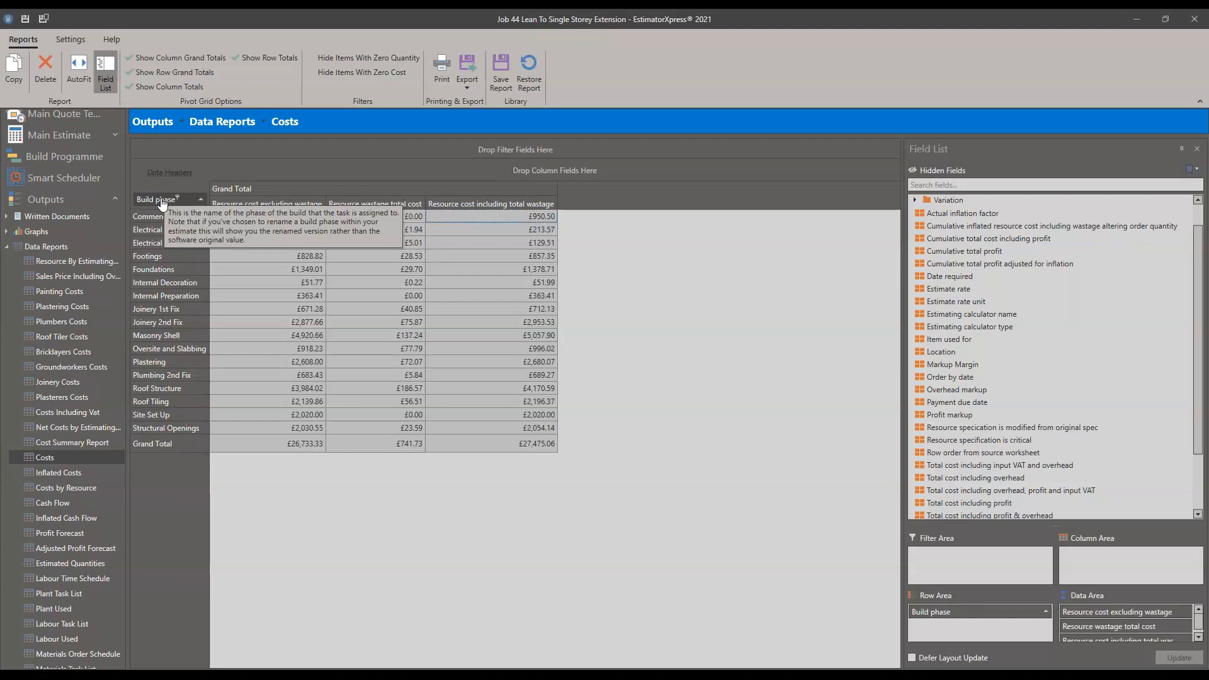
- Add Date required to the Costs report's row fields ahead of Build phase
{"action": "left_click", "coordinate": [960, 275]}
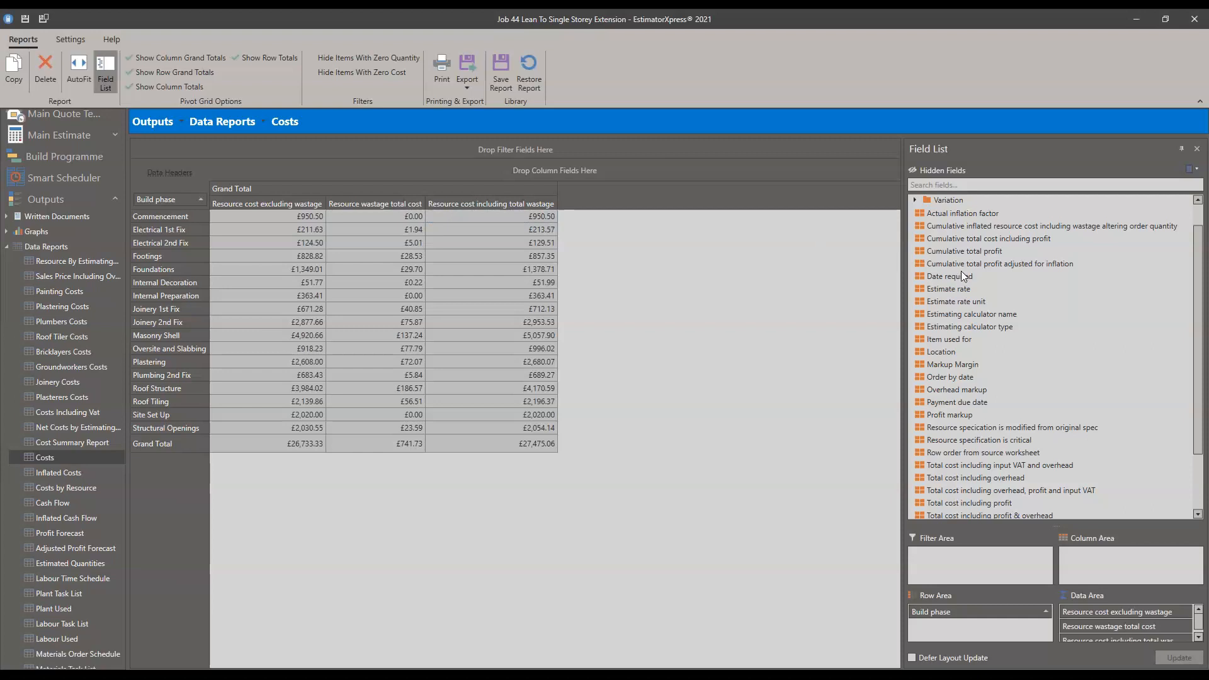
{"action": "scroll", "coordinate": [1073, 271], "scroll_direction": "up", "scroll_amount": 1}
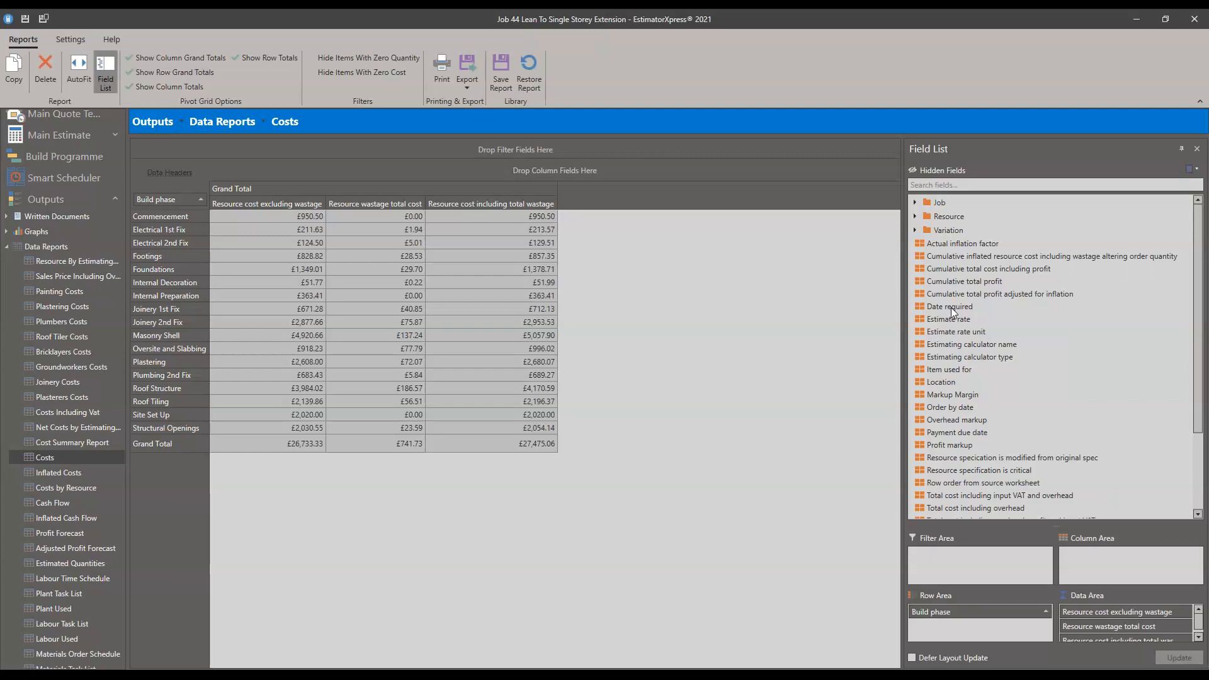
{"action": "left_click_drag", "start_coordinate": [946, 310], "coordinate": [160, 202]}
{"action": "left_click_drag", "start_coordinate": [147, 199], "coordinate": [145, 198]}
{"action": "left_click_drag", "start_coordinate": [143, 199], "coordinate": [142, 199]}
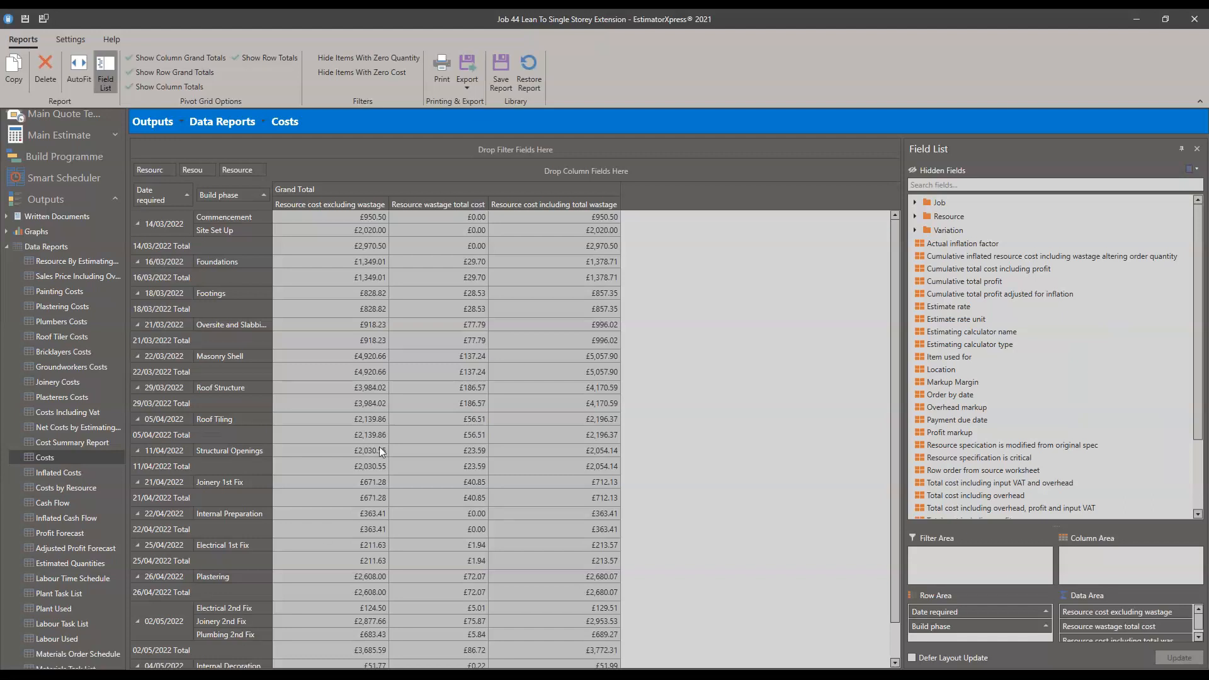
- Hide the row totals and check the Commencement, Site Set Up and grand total costs including total wastage
{"action": "left_click", "coordinate": [237, 243]}
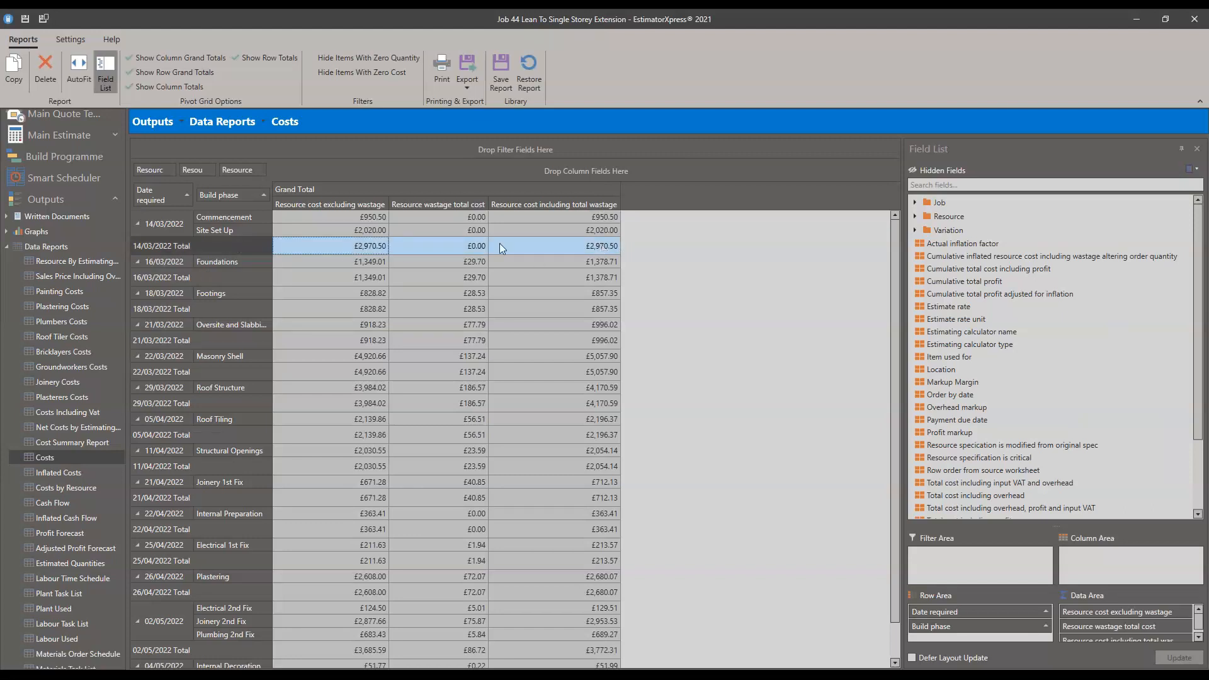
{"action": "left_click", "coordinate": [239, 60]}
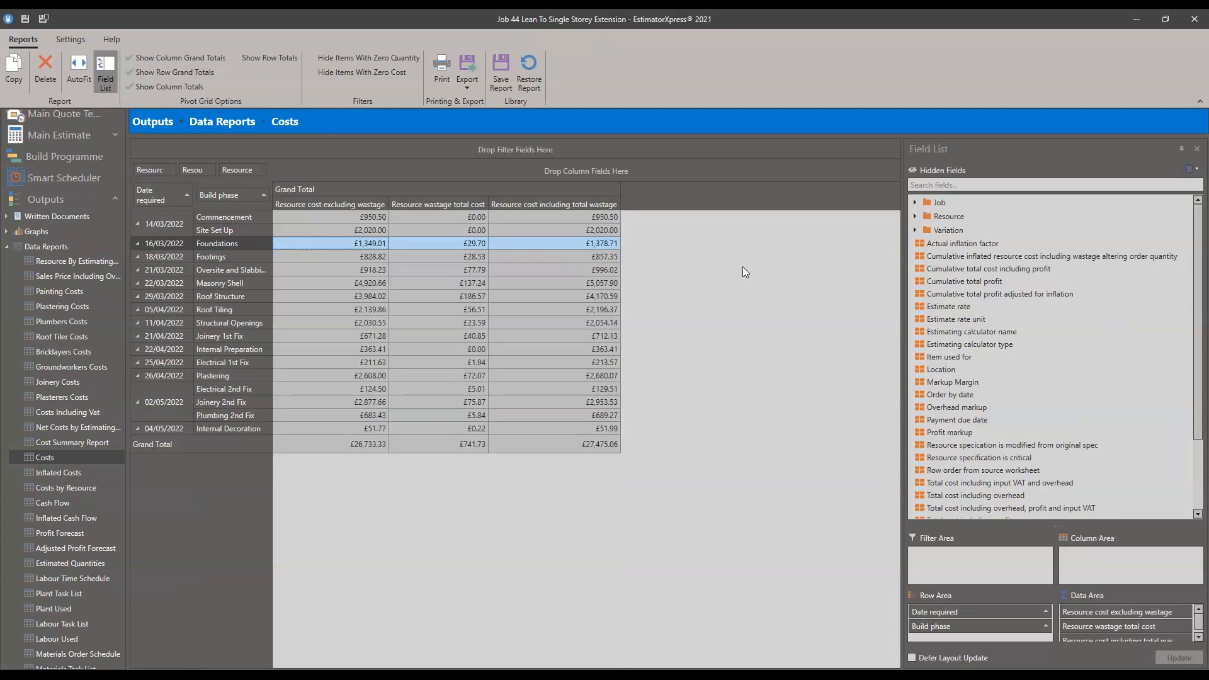
{"action": "left_click", "coordinate": [604, 445]}
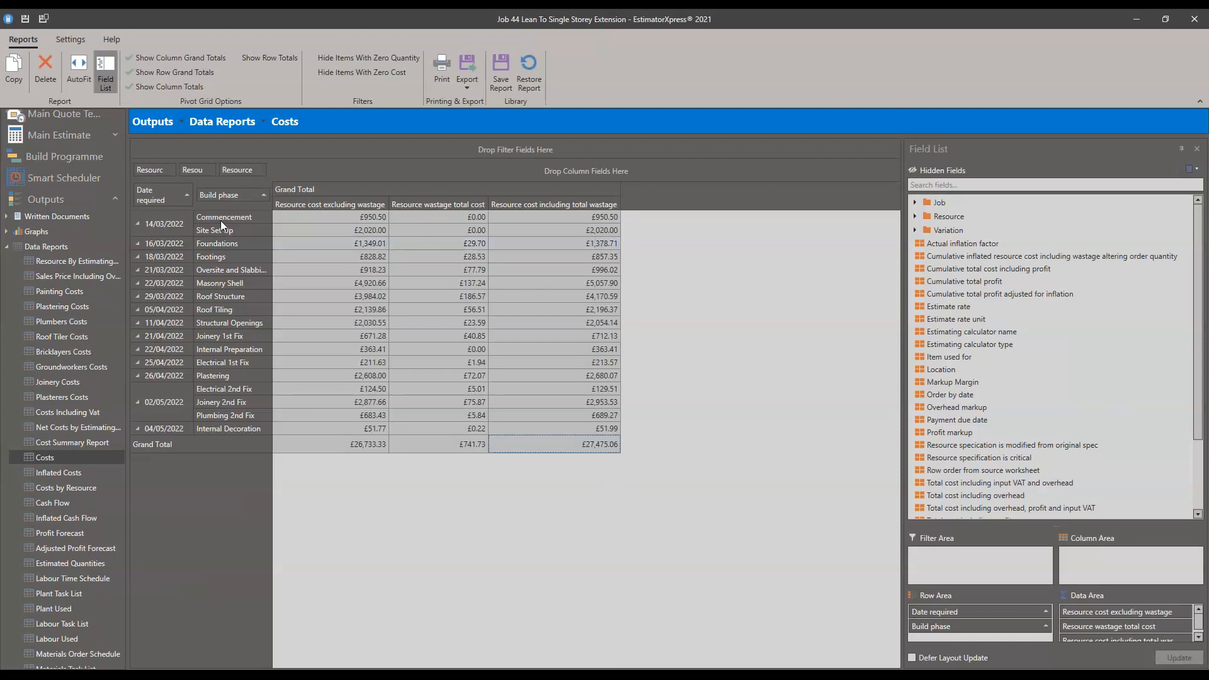
{"action": "left_click", "coordinate": [601, 218]}
{"action": "left_click", "coordinate": [600, 229]}
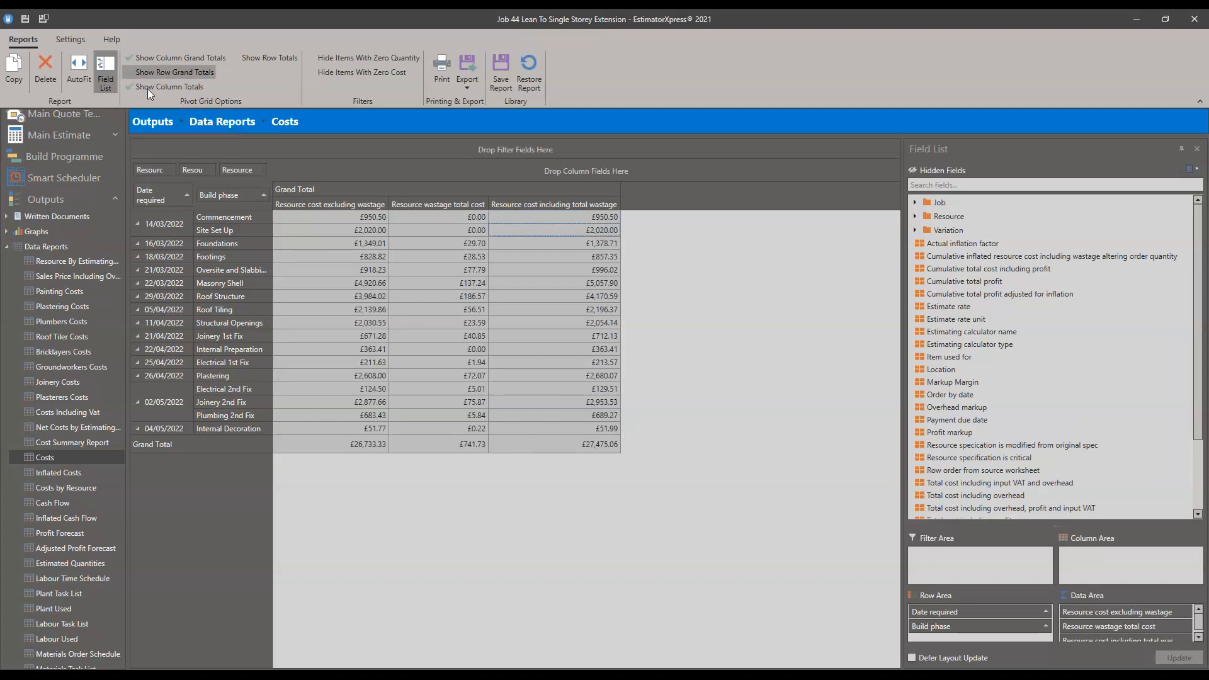
- Switch the row grand totals off and back on, and try toggling the column totals
{"action": "left_click", "coordinate": [132, 72]}
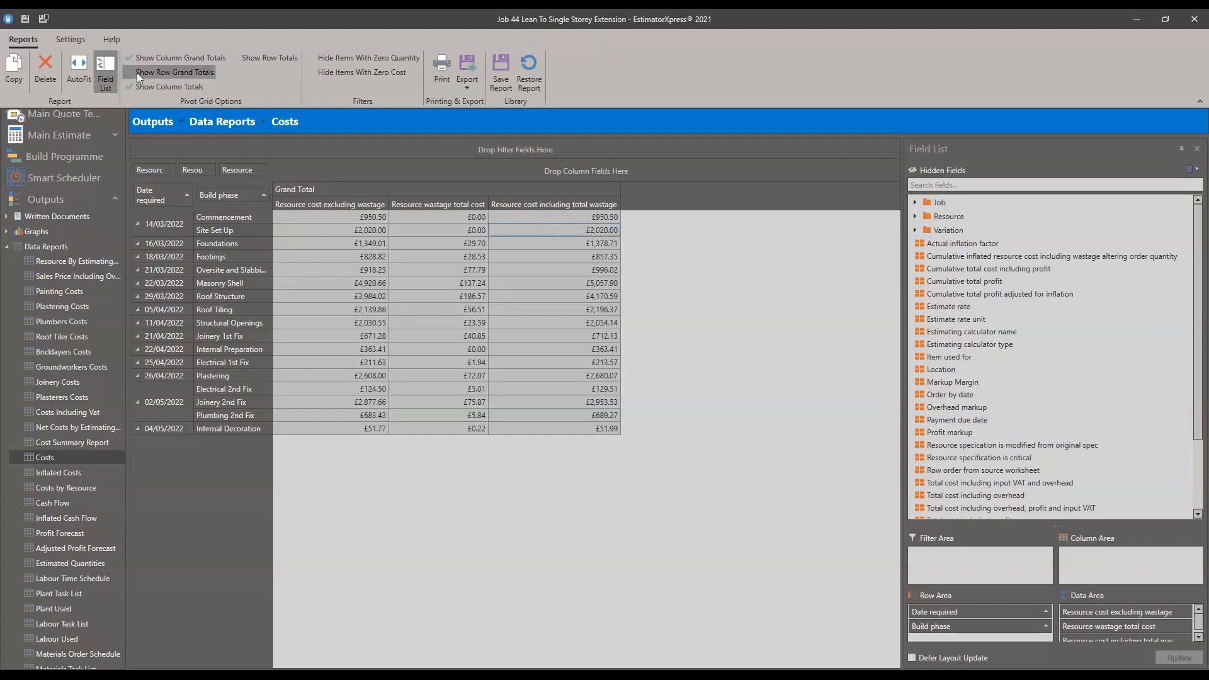
{"action": "left_click", "coordinate": [141, 73]}
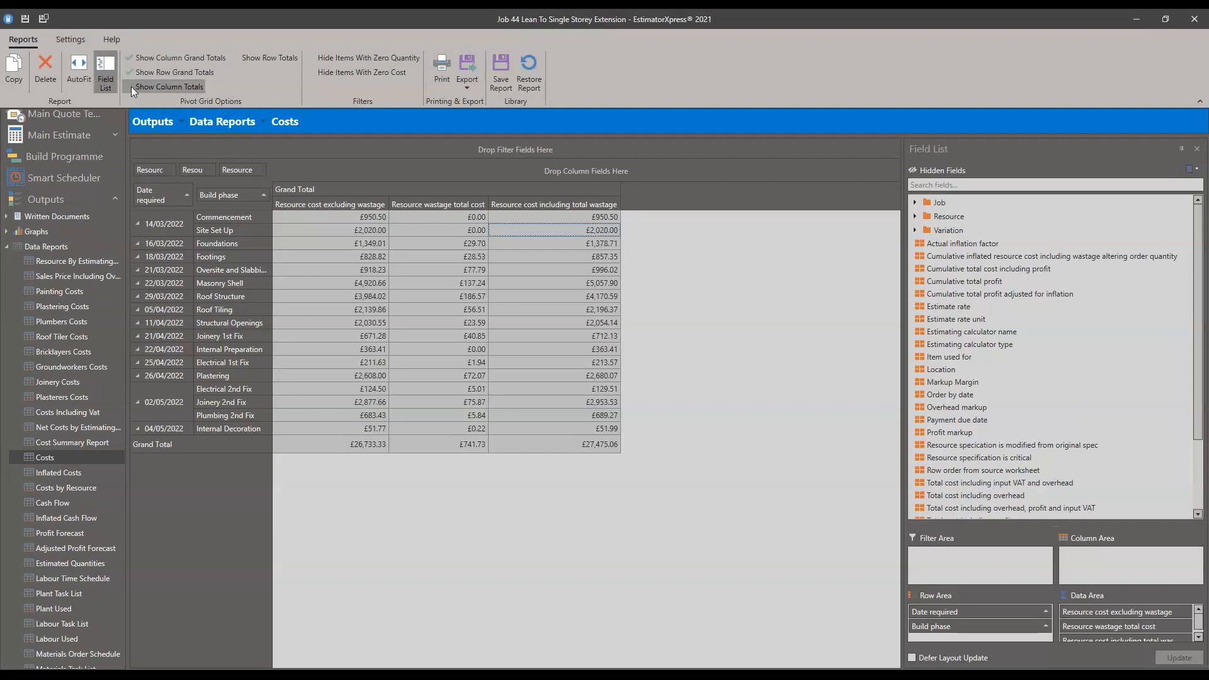
{"action": "left_click", "coordinate": [131, 86]}
- Add Item used for after Build phase in the Costs report's row fields and auto-fit the columns
{"action": "mouse_move", "coordinate": [965, 358]}
{"action": "left_mouse_down"}
{"action": "mouse_move", "coordinate": [768, 331]}
{"action": "mouse_move", "coordinate": [967, 365]}
{"action": "left_mouse_up"}
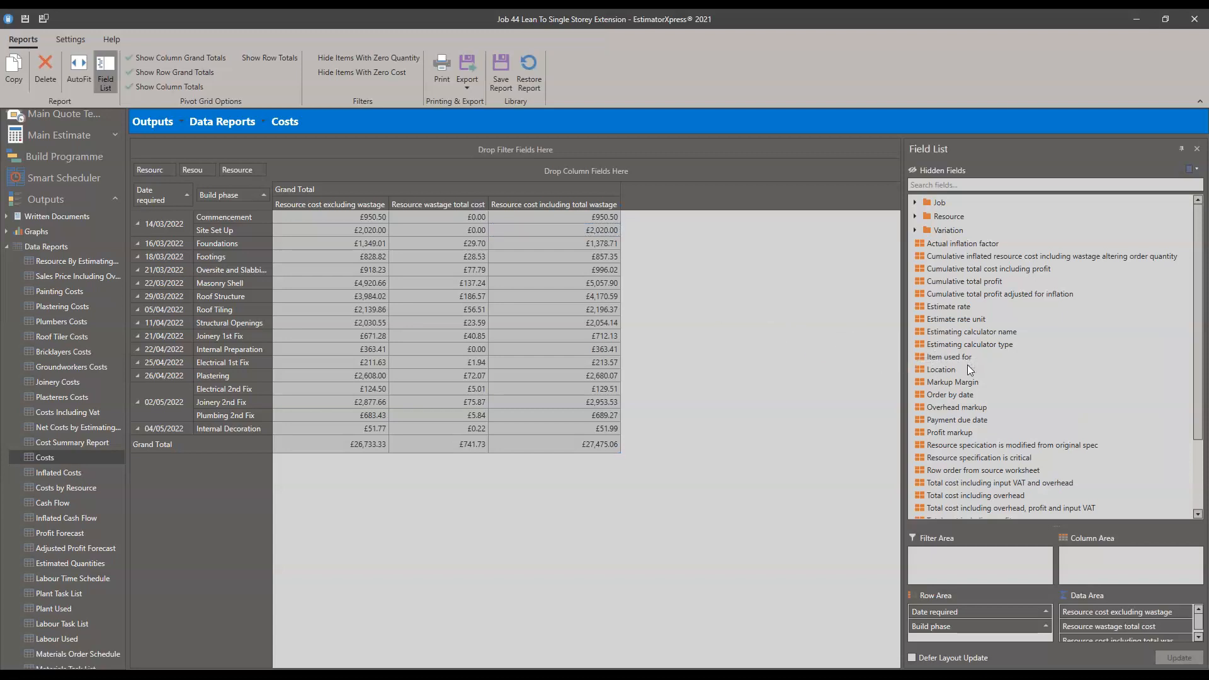
{"action": "left_click", "coordinate": [915, 216]}
{"action": "scroll", "coordinate": [983, 277], "scroll_direction": "down", "scroll_amount": 1}
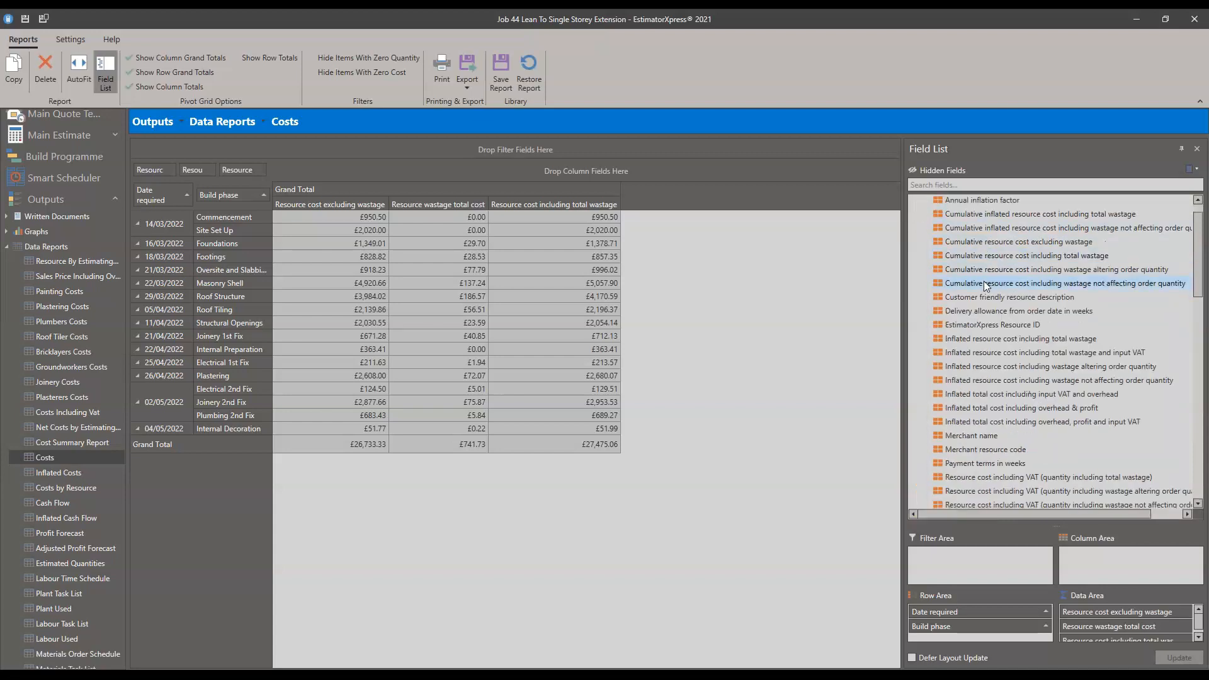
{"action": "scroll", "coordinate": [981, 282], "scroll_direction": "up", "scroll_amount": 2}
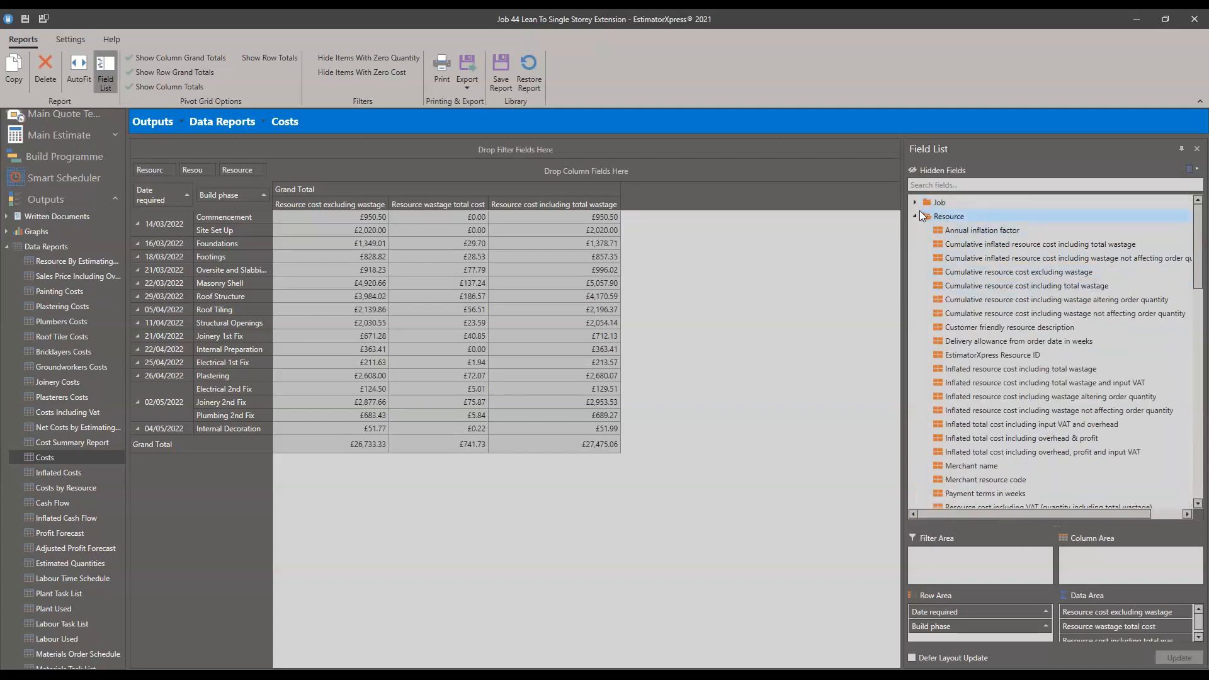
{"action": "left_click", "coordinate": [915, 217]}
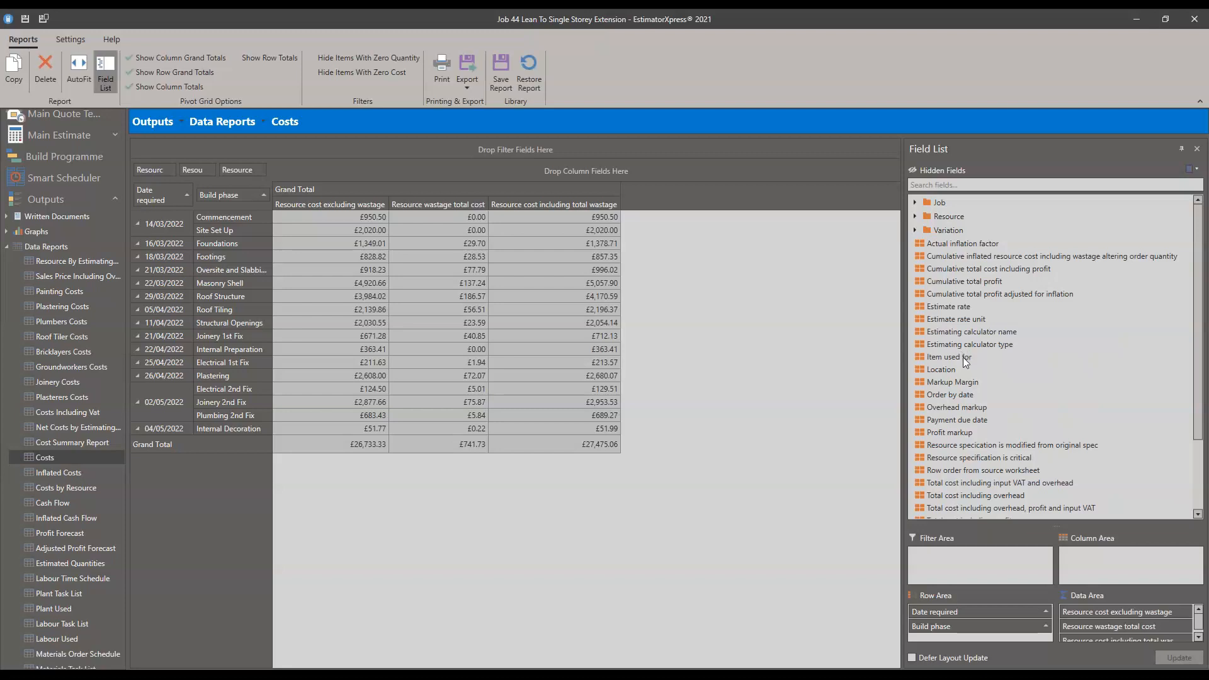
{"action": "left_click_drag", "start_coordinate": [959, 359], "coordinate": [338, 229]}
{"action": "left_click_drag", "start_coordinate": [290, 195], "coordinate": [270, 194]}
{"action": "left_click", "coordinate": [80, 70]}
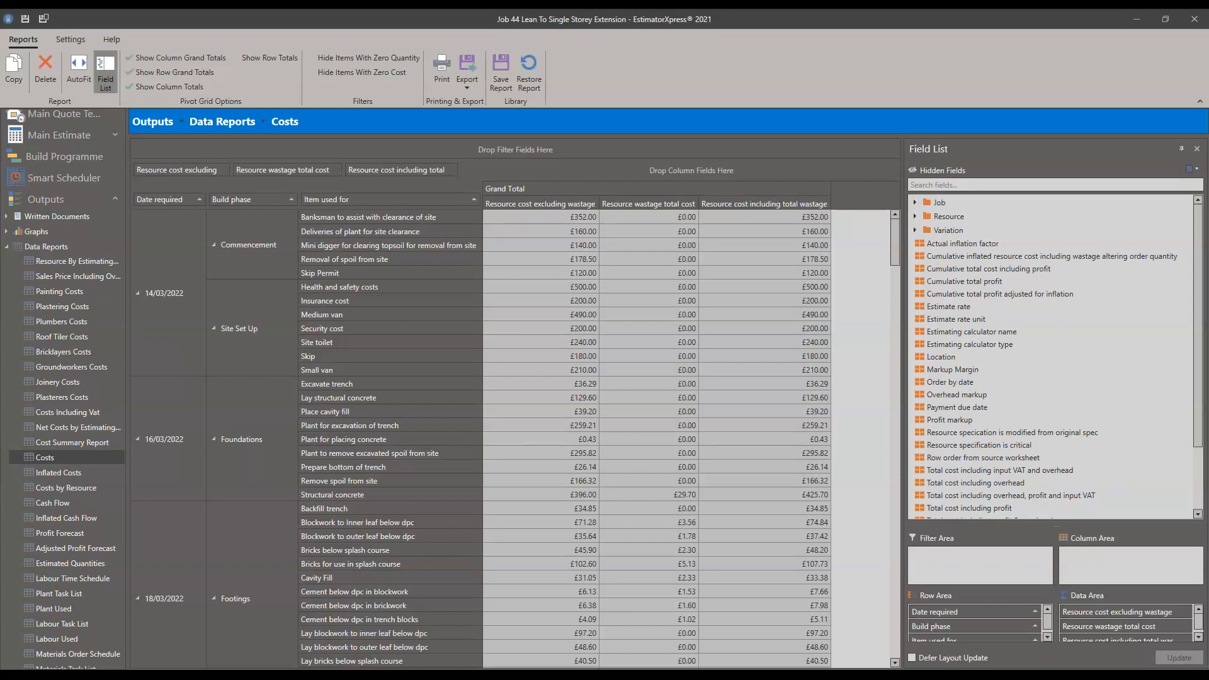
- Look through the itemised costs for each required date and build phase, from Commencement through Plastering
{"action": "left_click", "coordinate": [392, 357]}
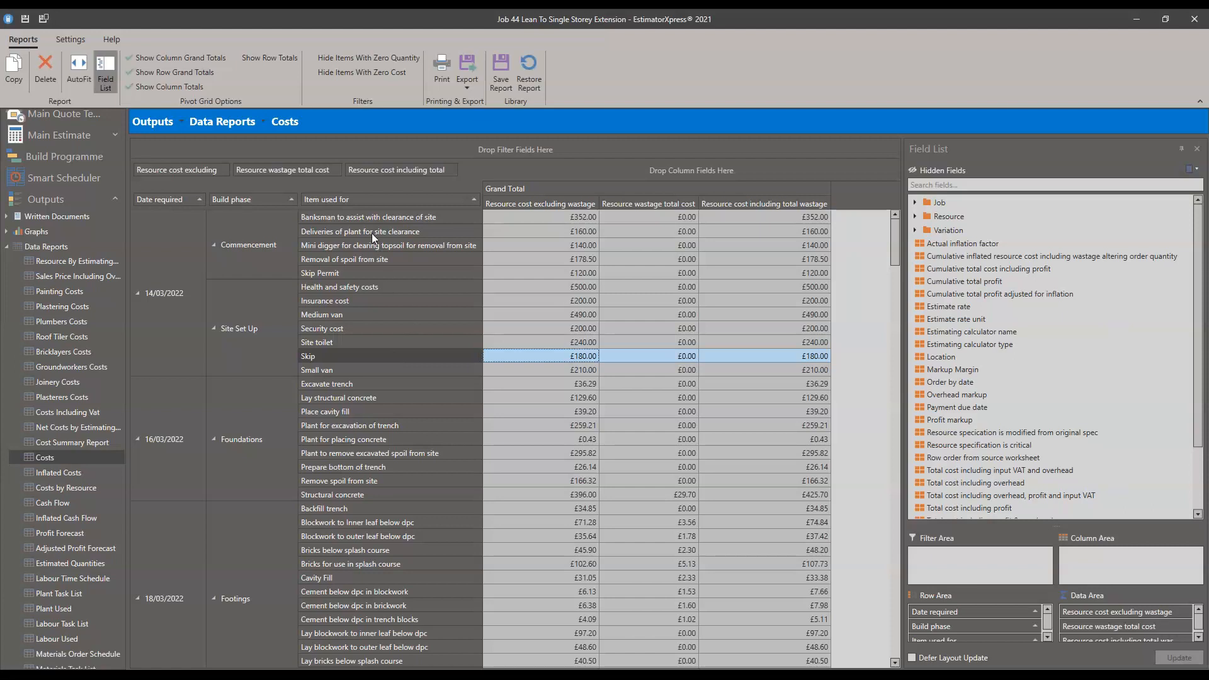
{"action": "scroll", "coordinate": [841, 282], "scroll_direction": "down", "scroll_amount": 15}
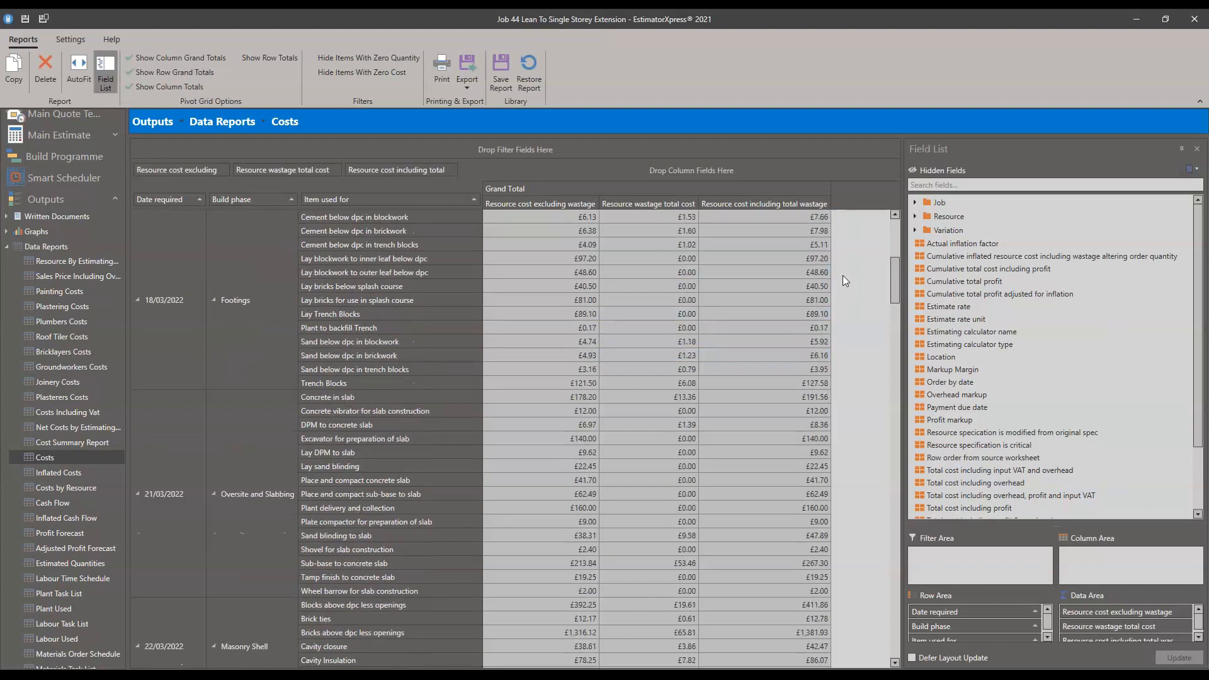
{"action": "scroll", "coordinate": [849, 277], "scroll_direction": "down", "scroll_amount": 15}
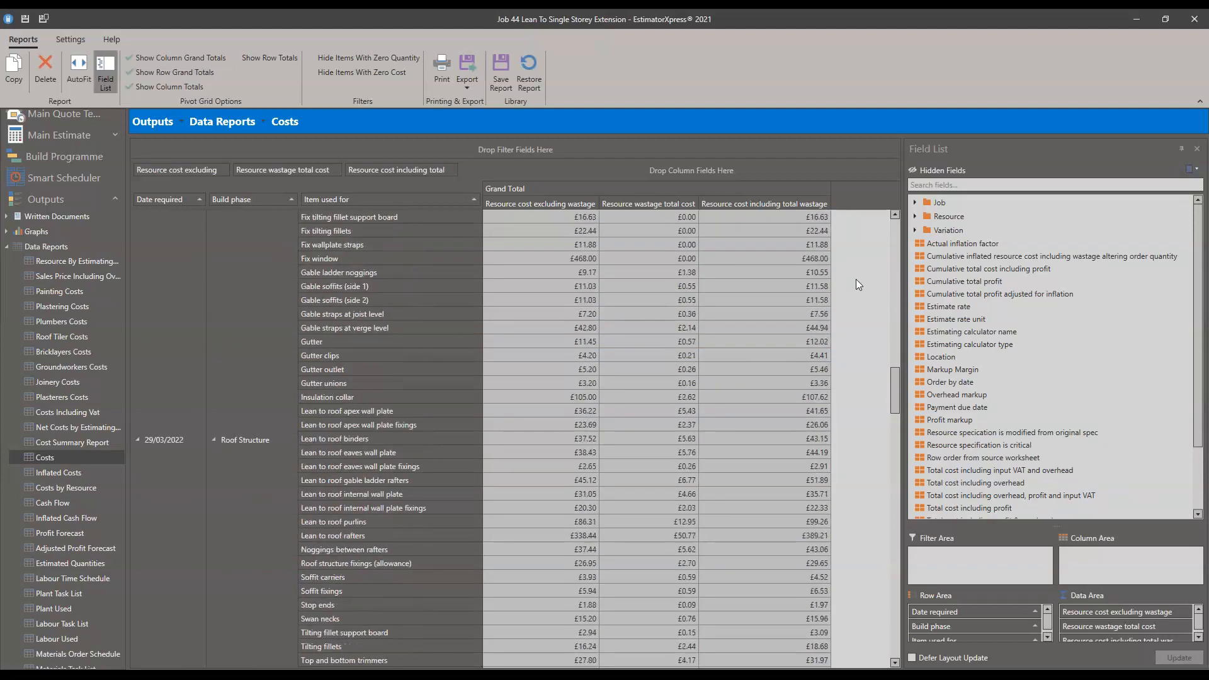
{"action": "scroll", "coordinate": [855, 284], "scroll_direction": "down", "scroll_amount": 15}
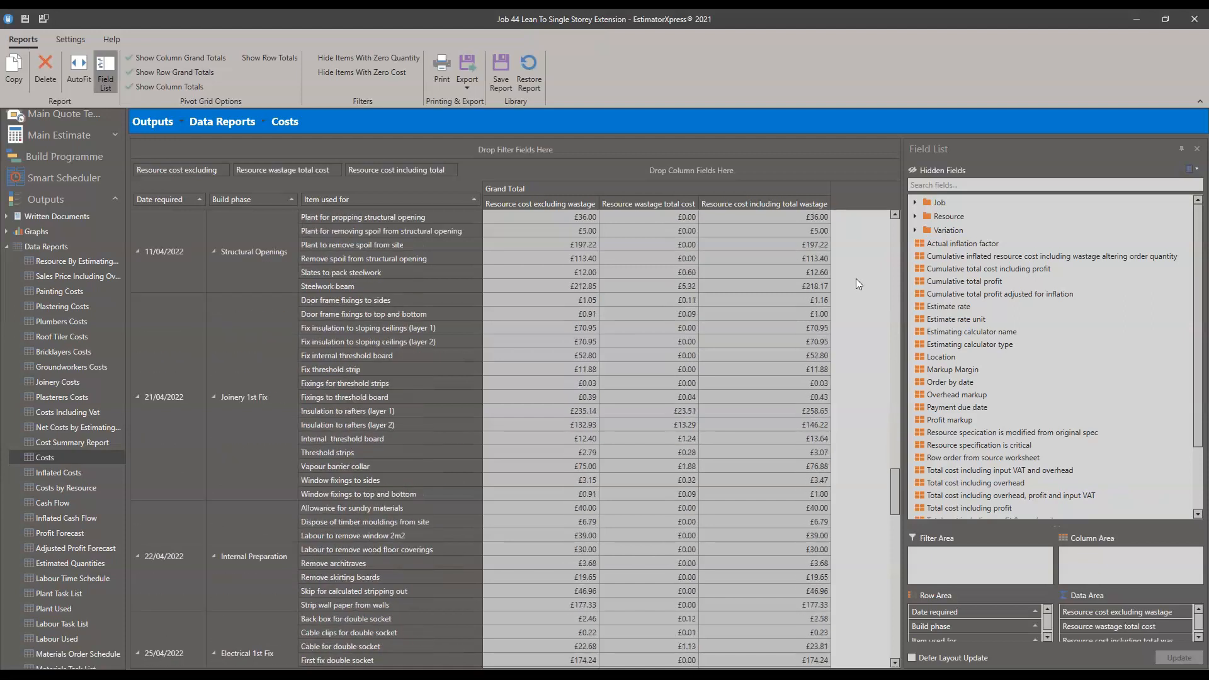
{"action": "scroll", "coordinate": [854, 288], "scroll_direction": "down", "scroll_amount": 10}
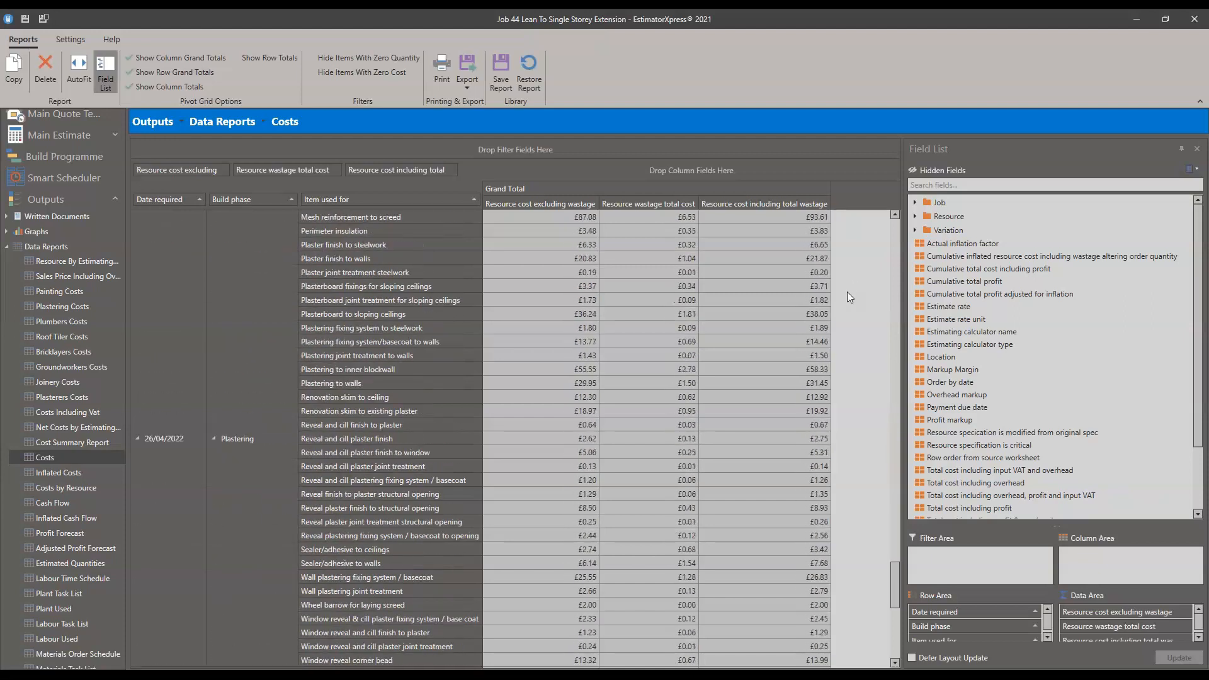
{"action": "left_click_drag", "start_coordinate": [898, 588], "coordinate": [889, 203]}
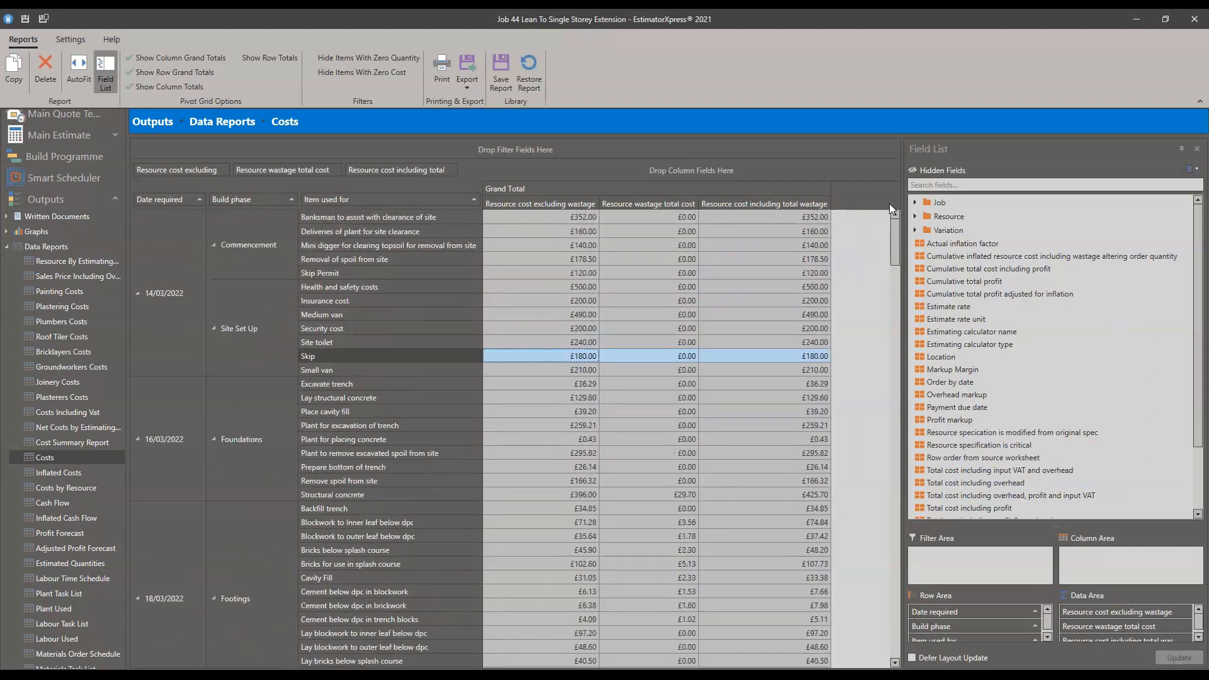
- Filter the Costs report to hide items with zero quantity and items with zero cost
{"action": "left_click_drag", "start_coordinate": [385, 259], "coordinate": [402, 304]}
{"action": "left_click", "coordinate": [410, 316]}
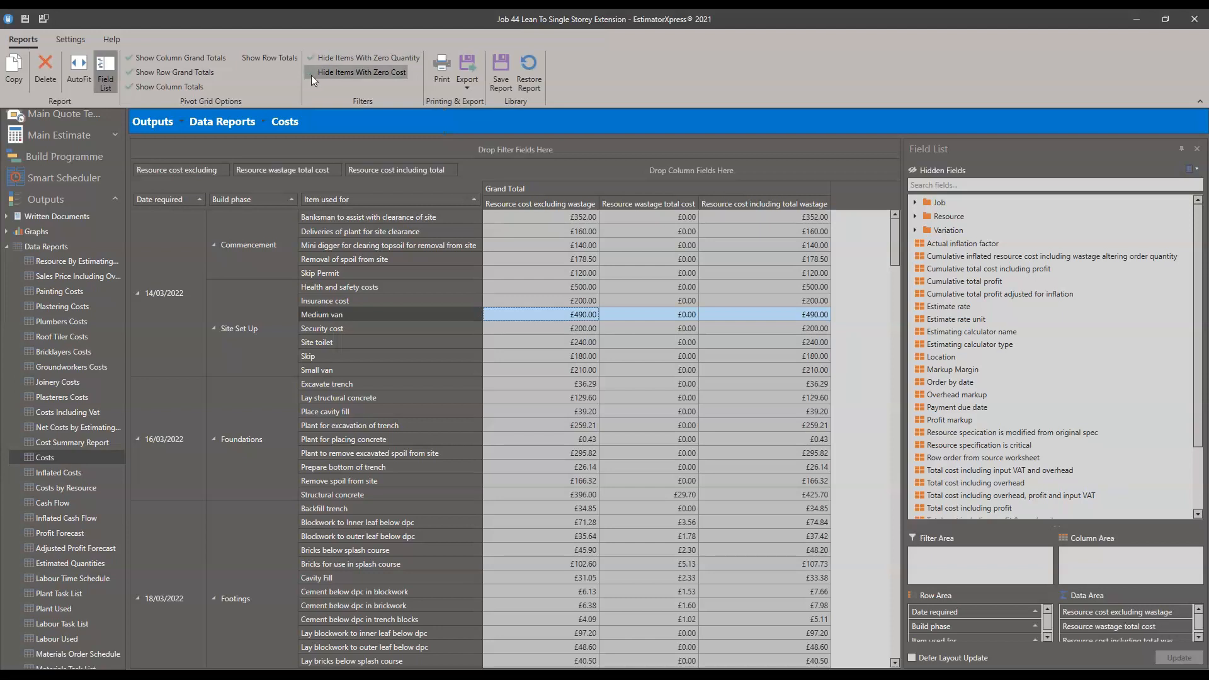
{"action": "left_click", "coordinate": [311, 74]}
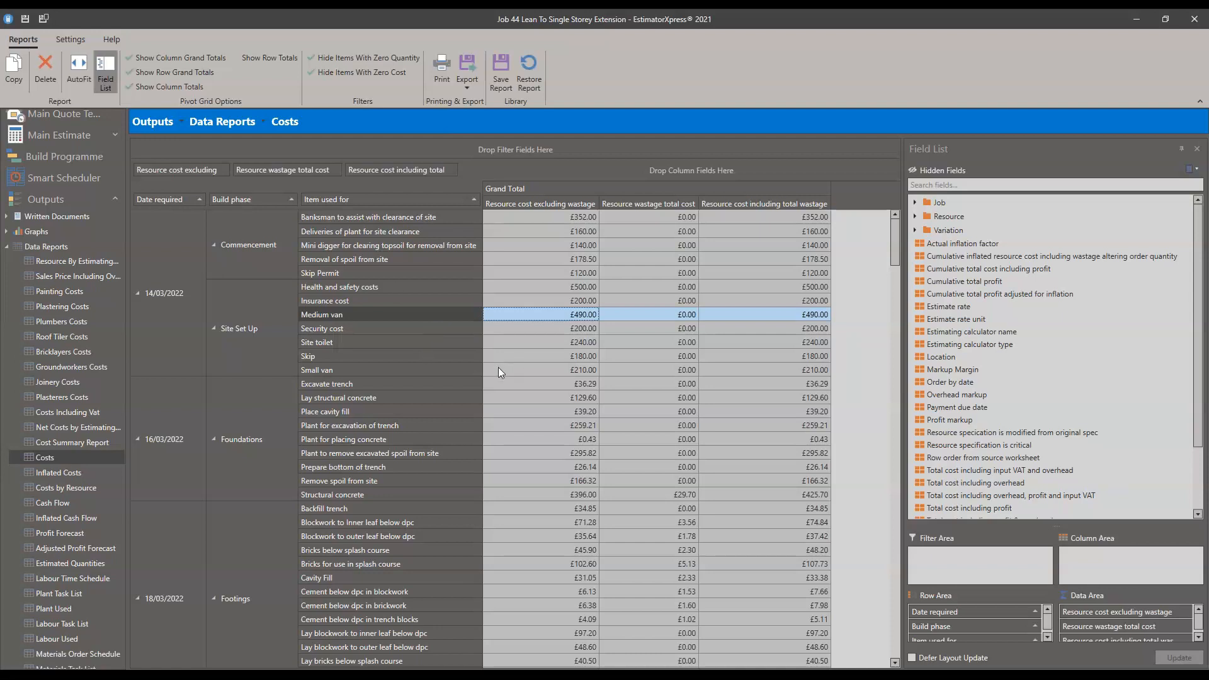
- Open the Quotation Enquiry data report and restore it to its library version, overwriting the current report
{"action": "left_click", "coordinate": [807, 258]}
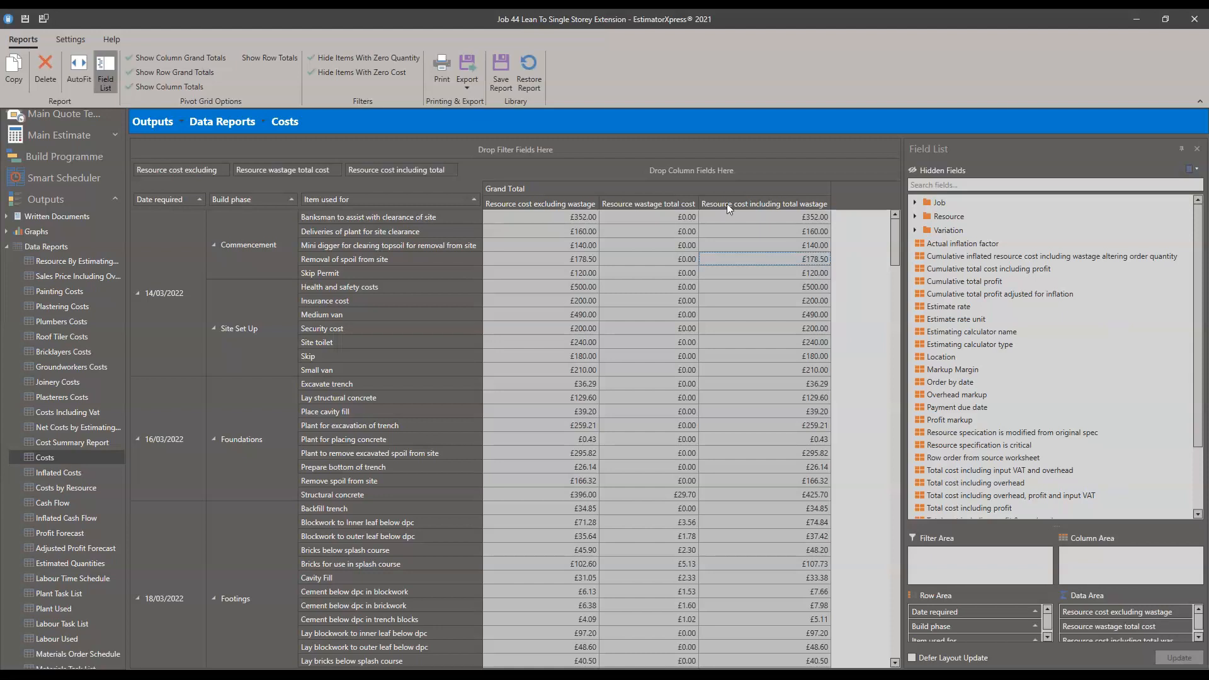
{"action": "scroll", "coordinate": [48, 309], "scroll_direction": "down", "scroll_amount": 2}
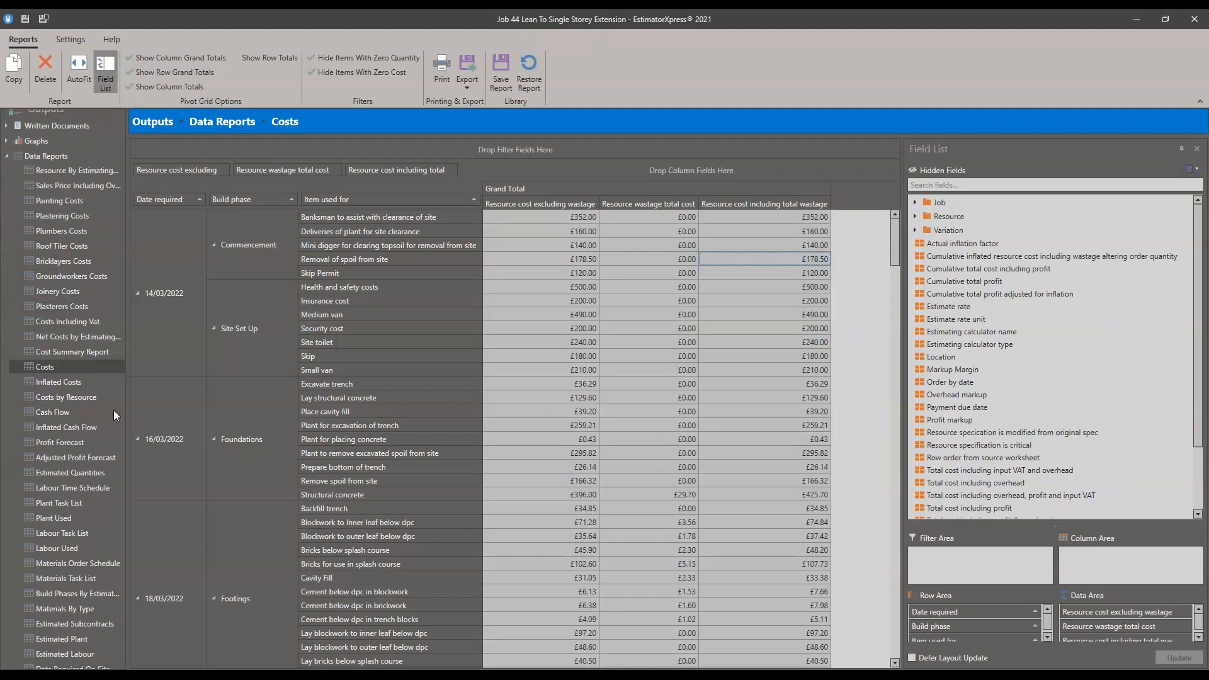
{"action": "scroll", "coordinate": [84, 406], "scroll_direction": "down", "scroll_amount": 2}
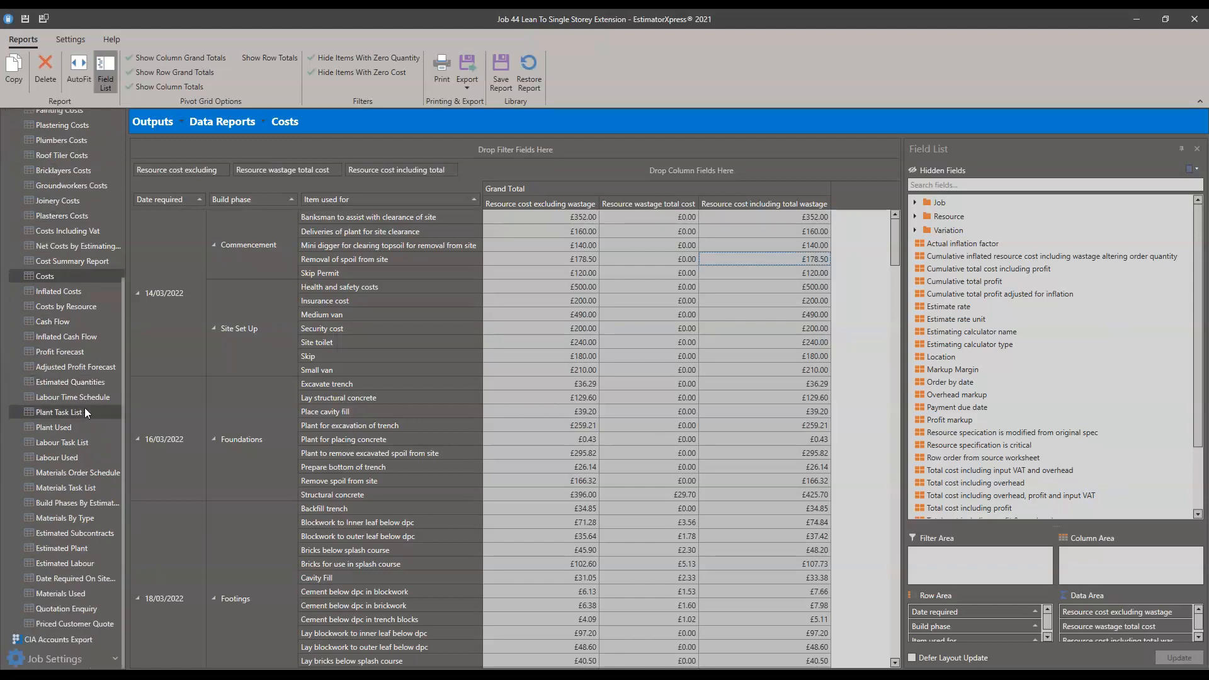
{"action": "left_click", "coordinate": [81, 609]}
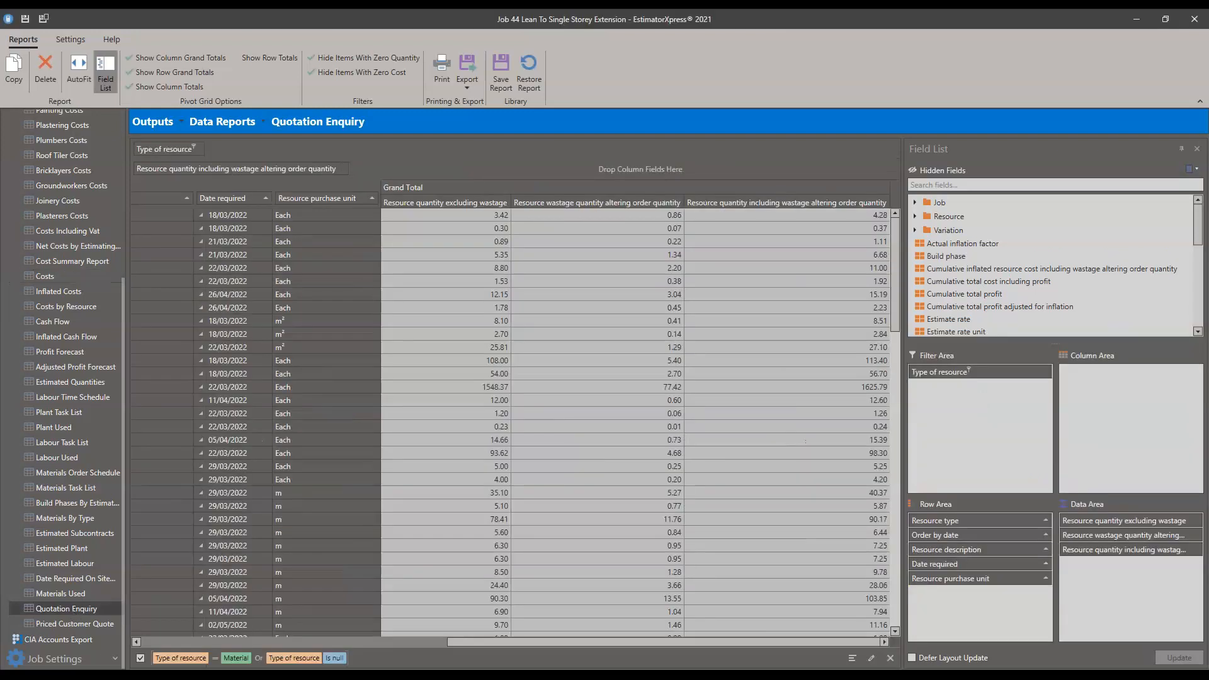
{"action": "left_click", "coordinate": [531, 63]}
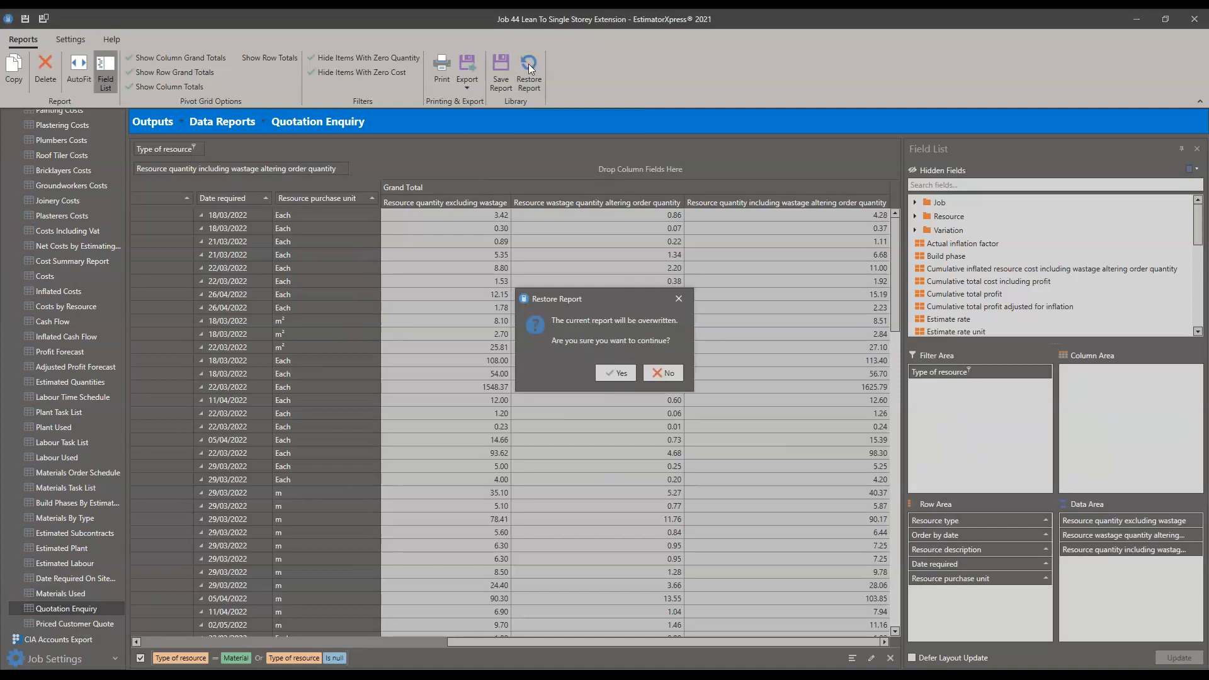
{"action": "left_click", "coordinate": [615, 374]}
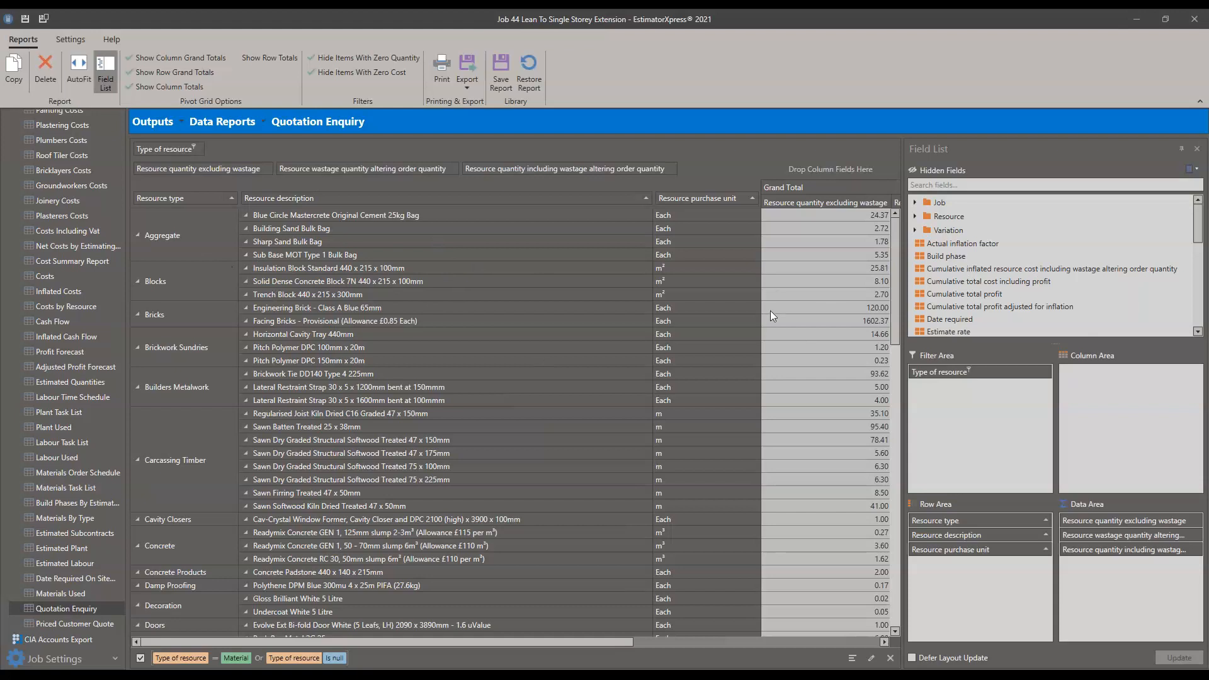
- Open the filter values for Resource type in the Quotation Enquiry report
{"action": "left_click_drag", "start_coordinate": [753, 639], "coordinate": [468, 641]}
{"action": "scroll", "coordinate": [986, 293], "scroll_direction": "down", "scroll_amount": 3}
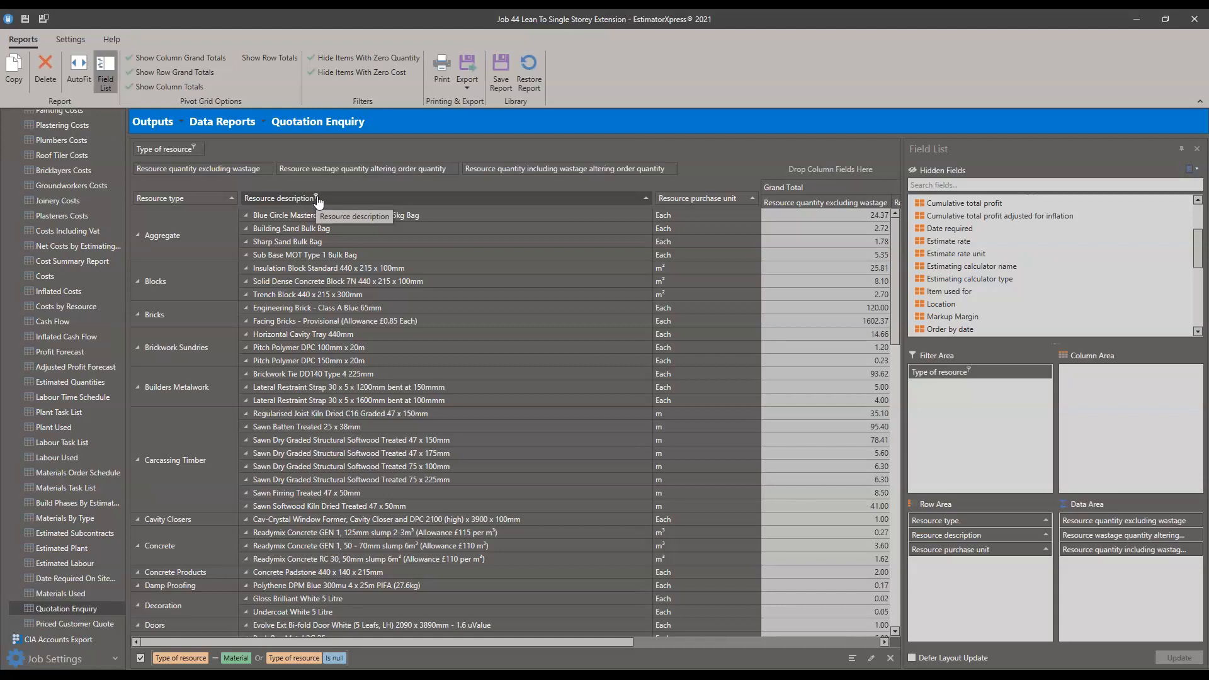
{"action": "left_click", "coordinate": [186, 197]}
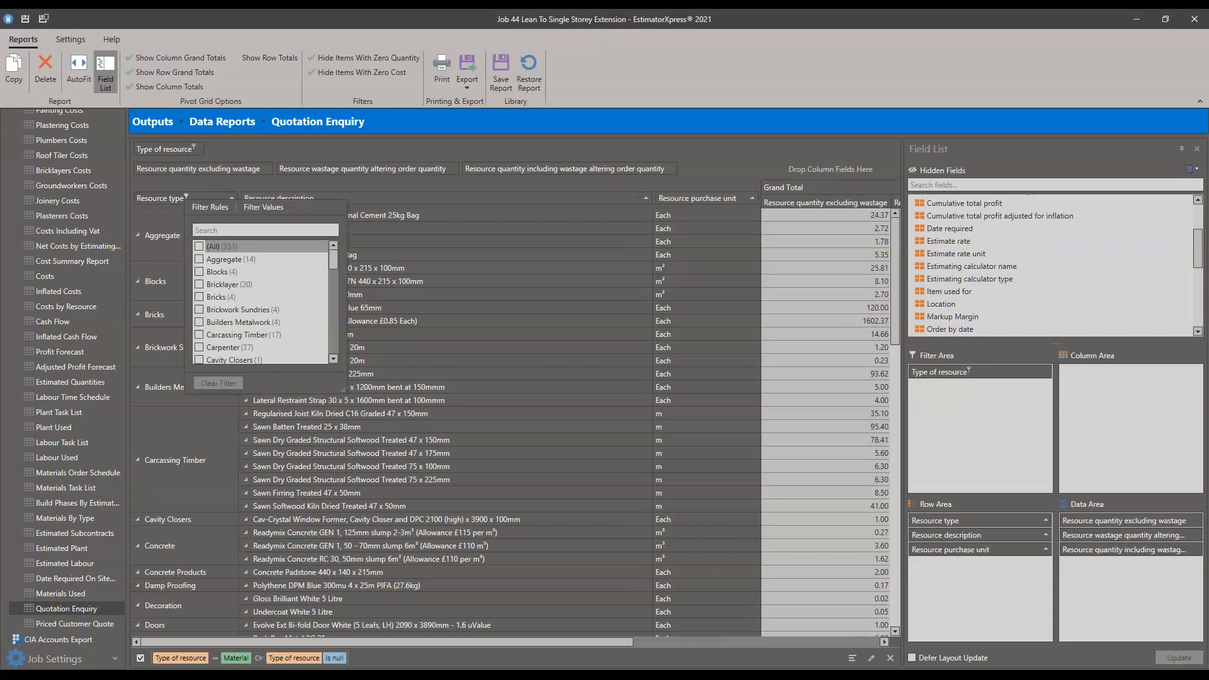
- Filter the report's resource type field to include Aggregate, Blocks and Bricks
{"action": "left_click", "coordinate": [199, 273]}
{"action": "left_click", "coordinate": [200, 260]}
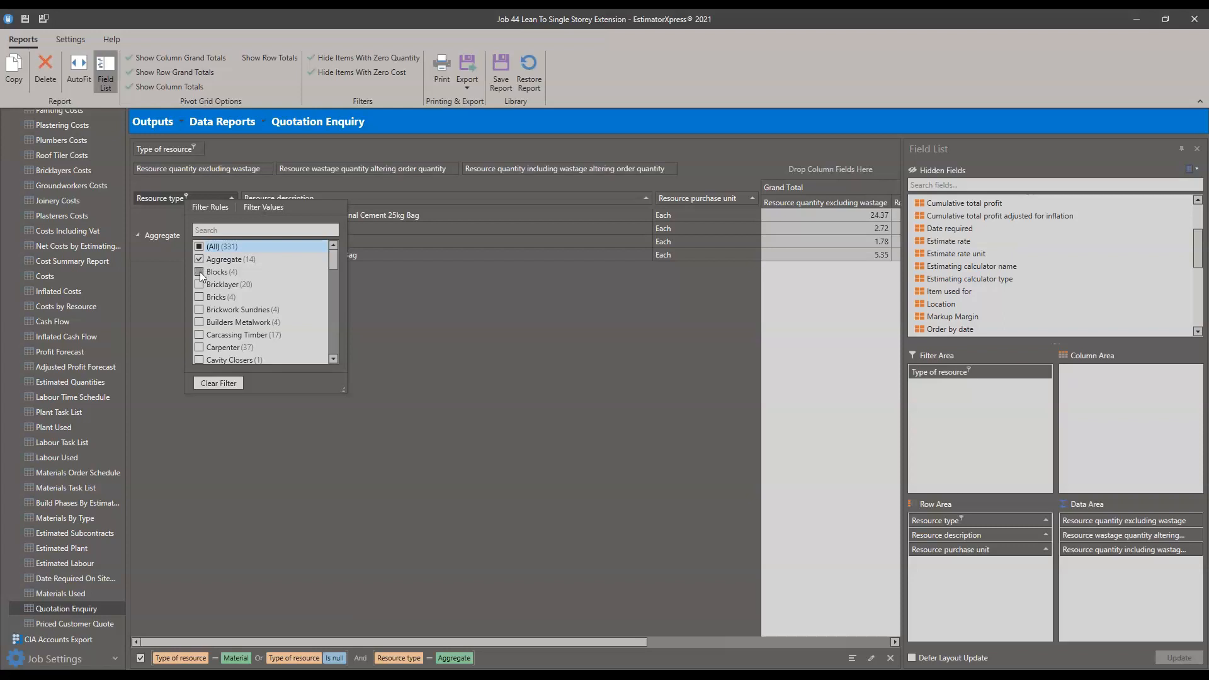
{"action": "left_click", "coordinate": [200, 274]}
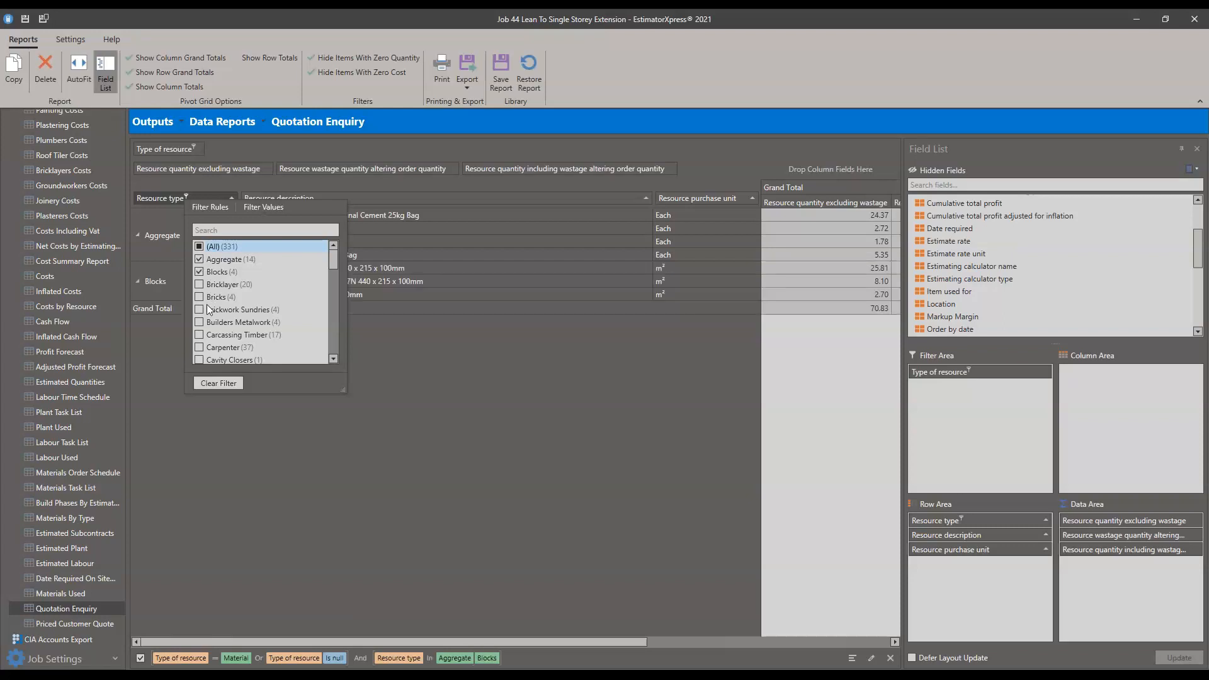
{"action": "left_click", "coordinate": [200, 298]}
{"action": "scroll", "coordinate": [204, 312], "scroll_direction": "down", "scroll_amount": 1}
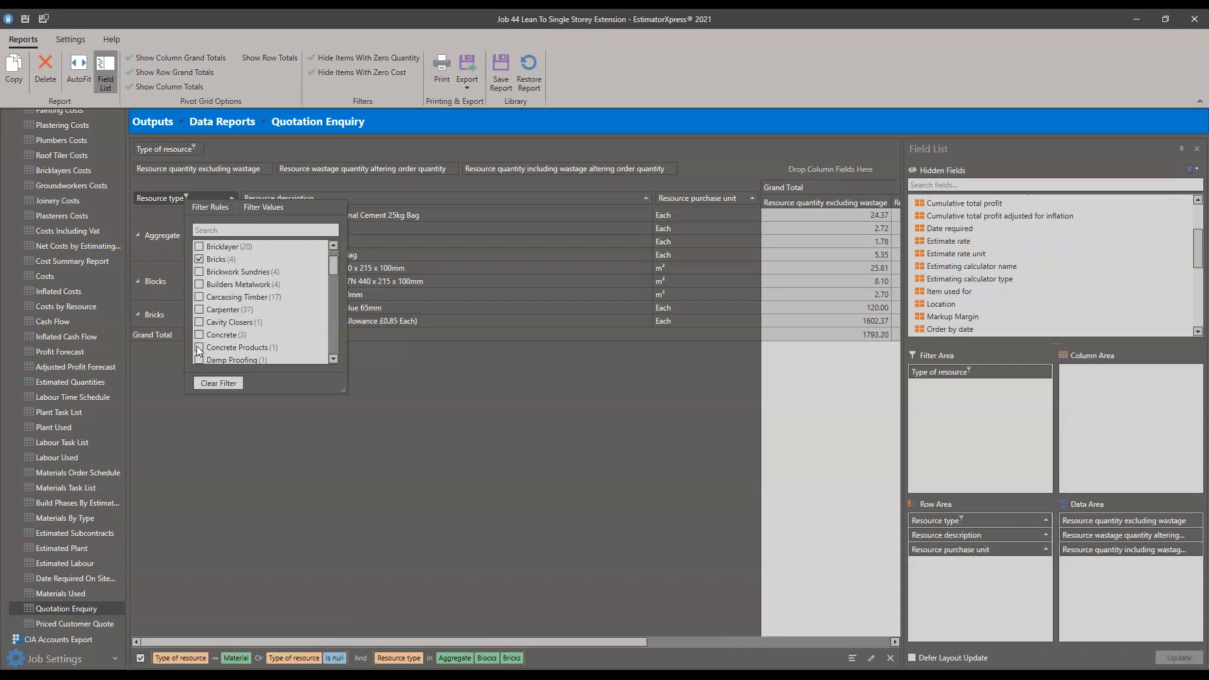
- Add Concrete, Concrete Products and Damp Proofing to the resource type filter
{"action": "left_click", "coordinate": [199, 334]}
{"action": "left_click", "coordinate": [233, 346]}
{"action": "scroll", "coordinate": [234, 339], "scroll_direction": "down", "scroll_amount": 2}
{"action": "scroll", "coordinate": [232, 339], "scroll_direction": "down", "scroll_amount": 1}
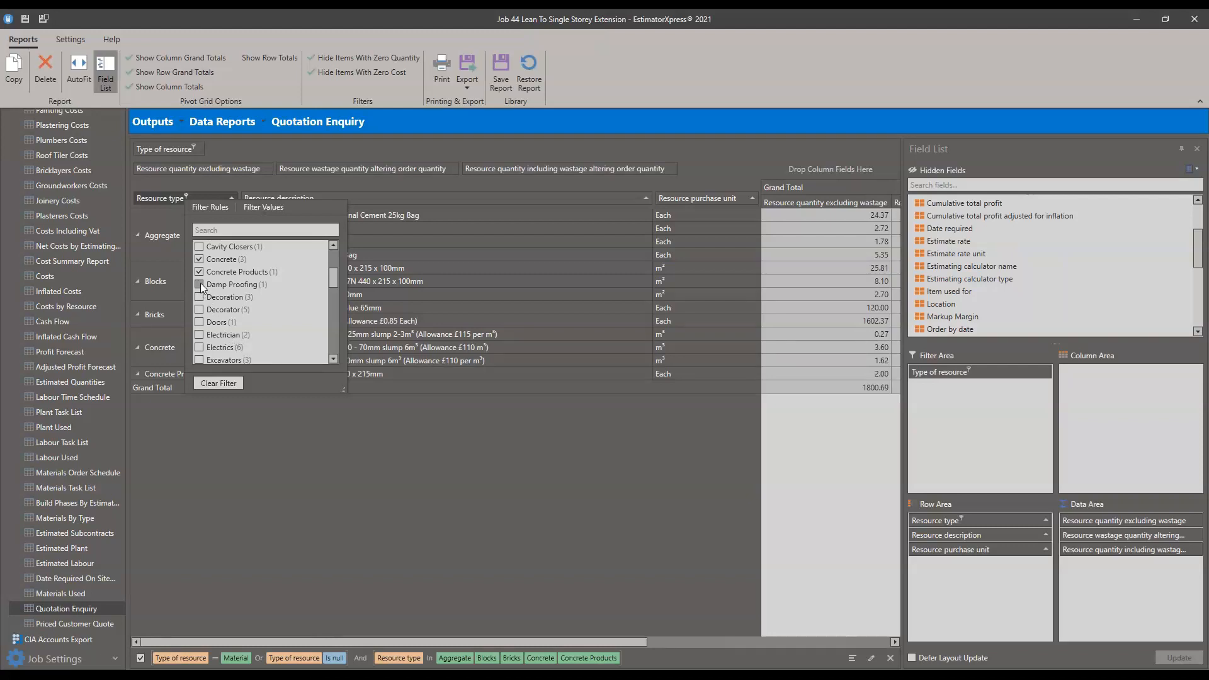
{"action": "scroll", "coordinate": [282, 322], "scroll_direction": "down", "scroll_amount": 3}
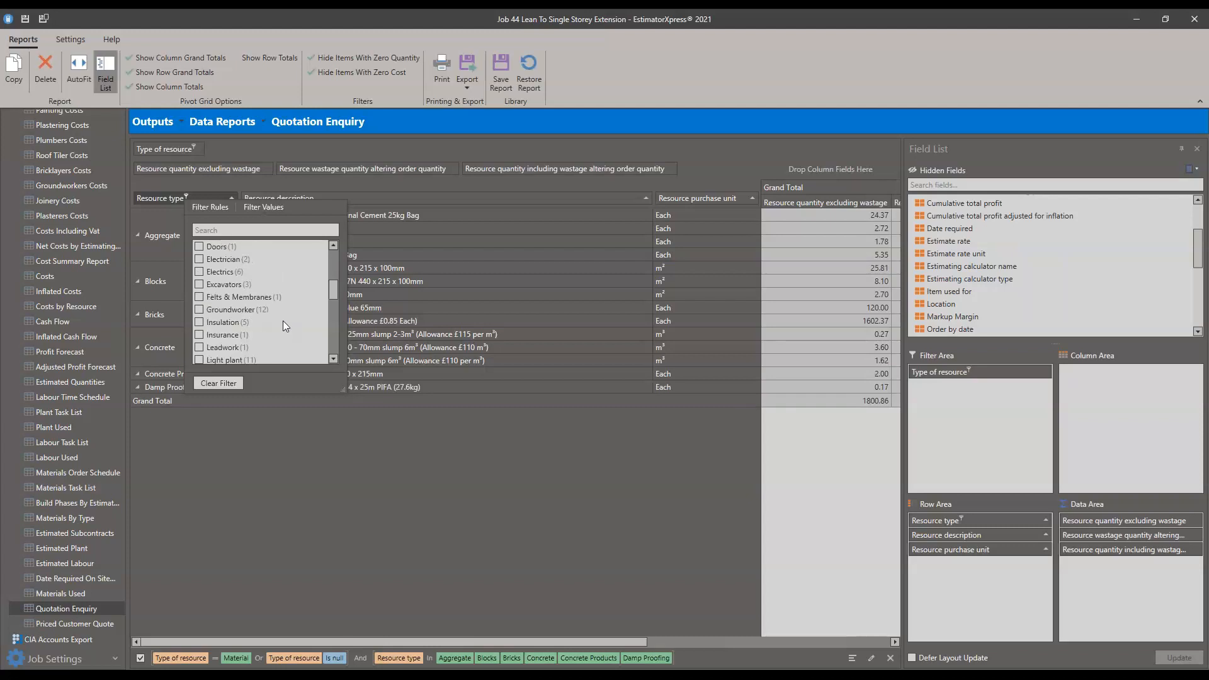
- Add Lintels to the resource type filter, check the remaining types and close the filter list
{"action": "scroll", "coordinate": [282, 320], "scroll_direction": "down", "scroll_amount": 1}
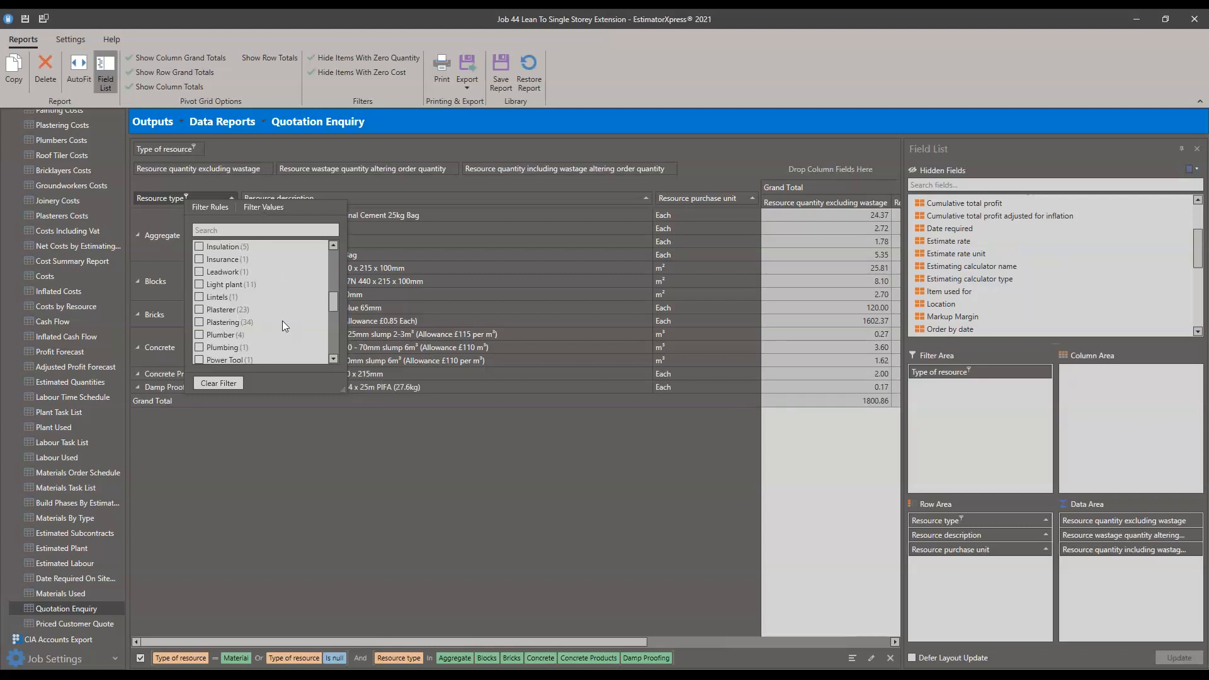
{"action": "left_click", "coordinate": [201, 300]}
{"action": "scroll", "coordinate": [240, 340], "scroll_direction": "down", "scroll_amount": 1}
{"action": "scroll", "coordinate": [237, 334], "scroll_direction": "up", "scroll_amount": 3}
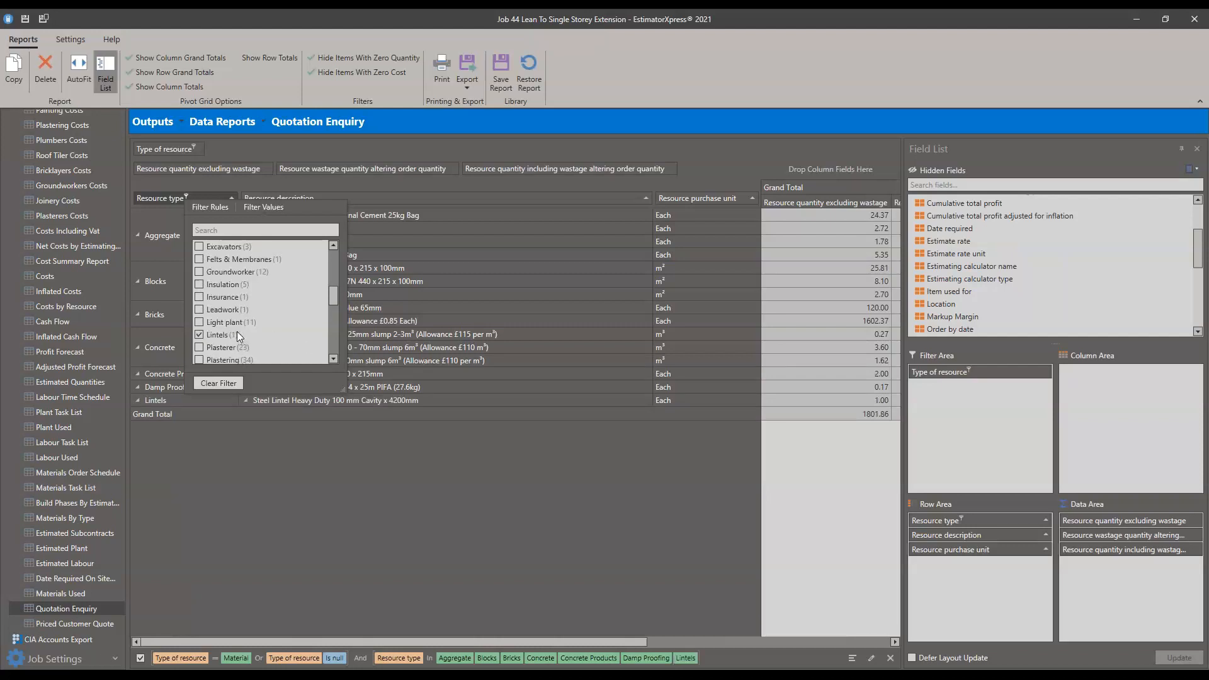
{"action": "scroll", "coordinate": [230, 326], "scroll_direction": "down", "scroll_amount": 1}
{"action": "scroll", "coordinate": [224, 323], "scroll_direction": "down", "scroll_amount": 4}
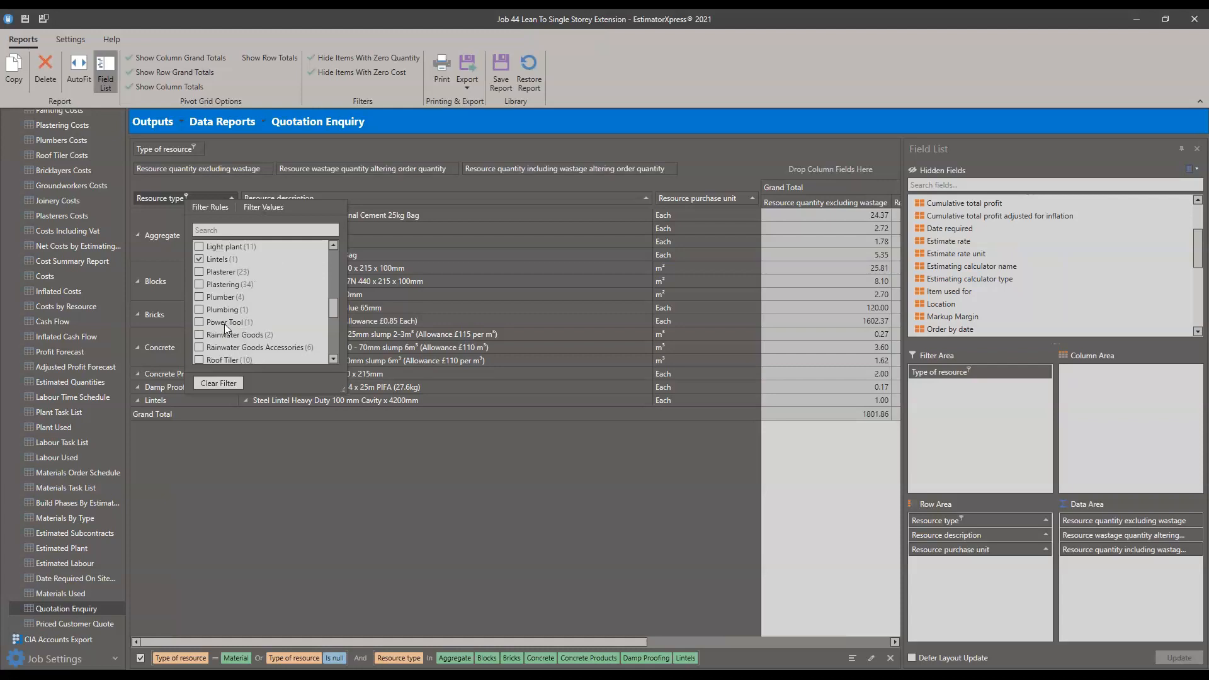
{"action": "scroll", "coordinate": [224, 323], "scroll_direction": "down", "scroll_amount": 1}
{"action": "scroll", "coordinate": [225, 323], "scroll_direction": "down", "scroll_amount": 3}
{"action": "scroll", "coordinate": [221, 323], "scroll_direction": "down", "scroll_amount": 1}
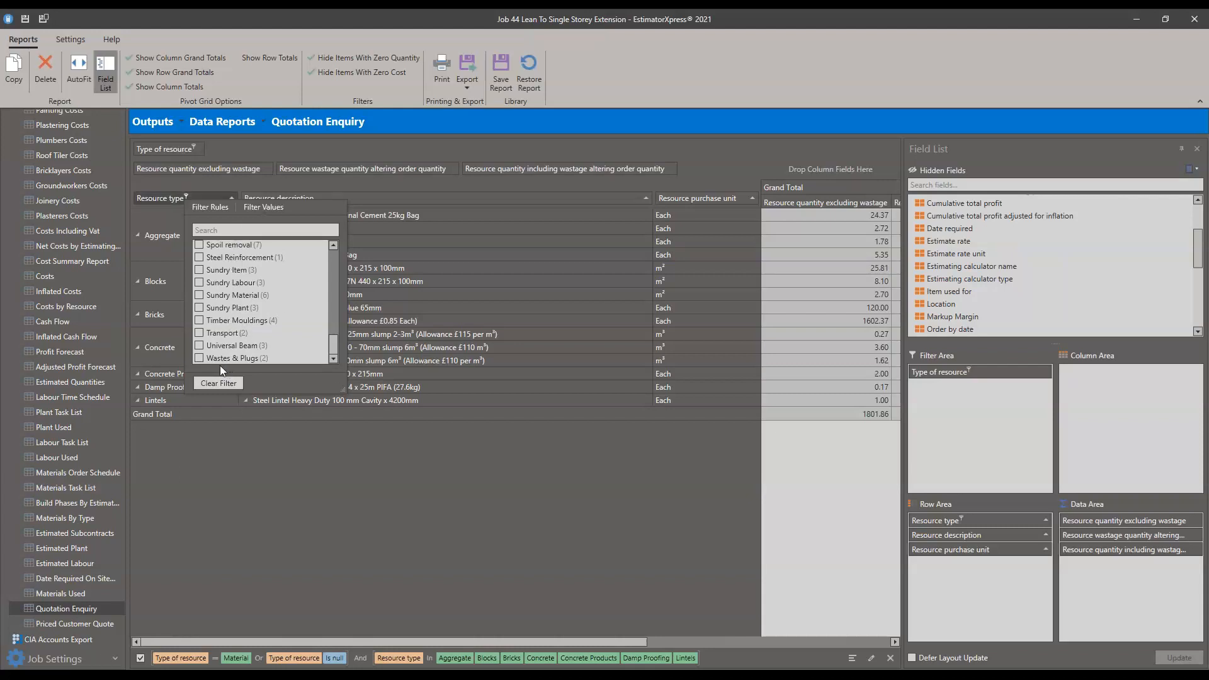
{"action": "left_click", "coordinate": [277, 473]}
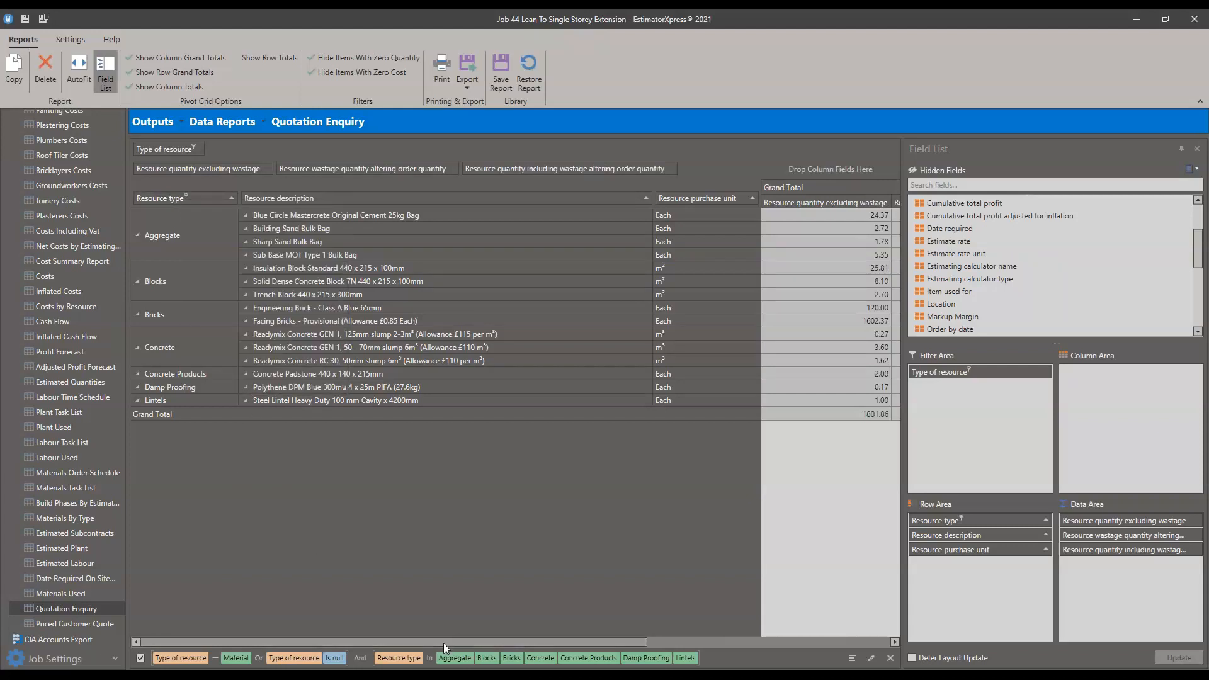
- Export the filtered Quotation Enquiry report as an Excel Workbook (*.xlsx) in Presentation Style, keeping the suggested file name
{"action": "left_click_drag", "start_coordinate": [463, 636], "coordinate": [348, 602]}
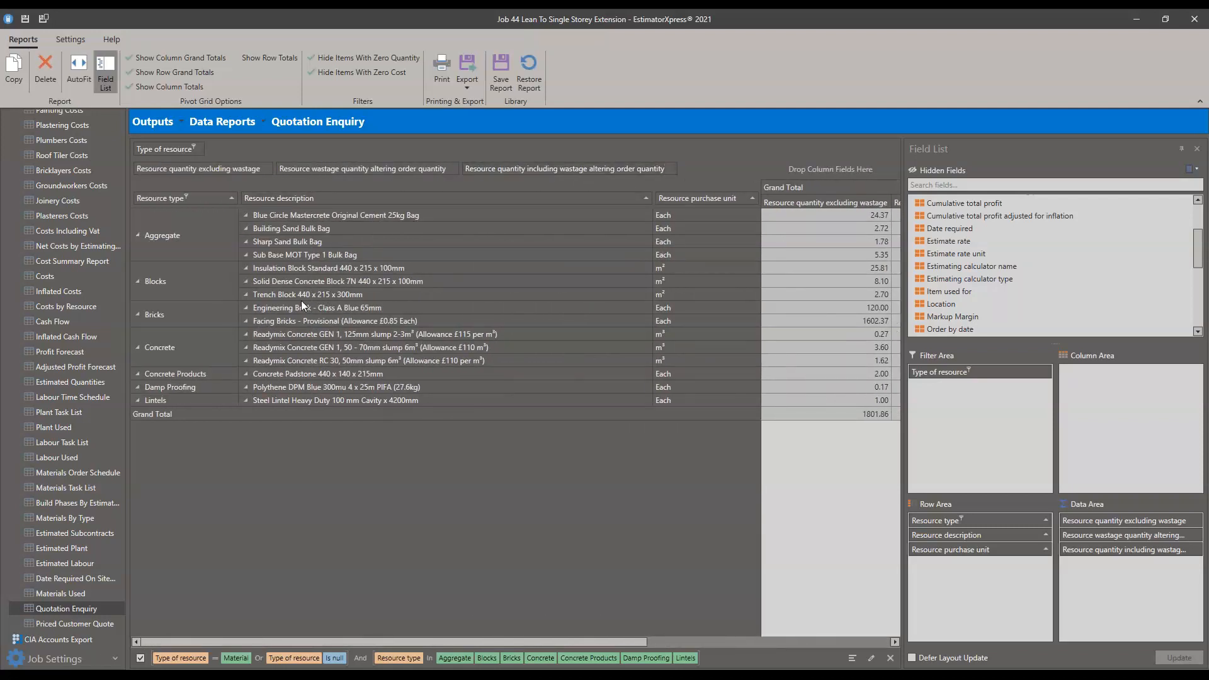
{"action": "left_click", "coordinate": [467, 74]}
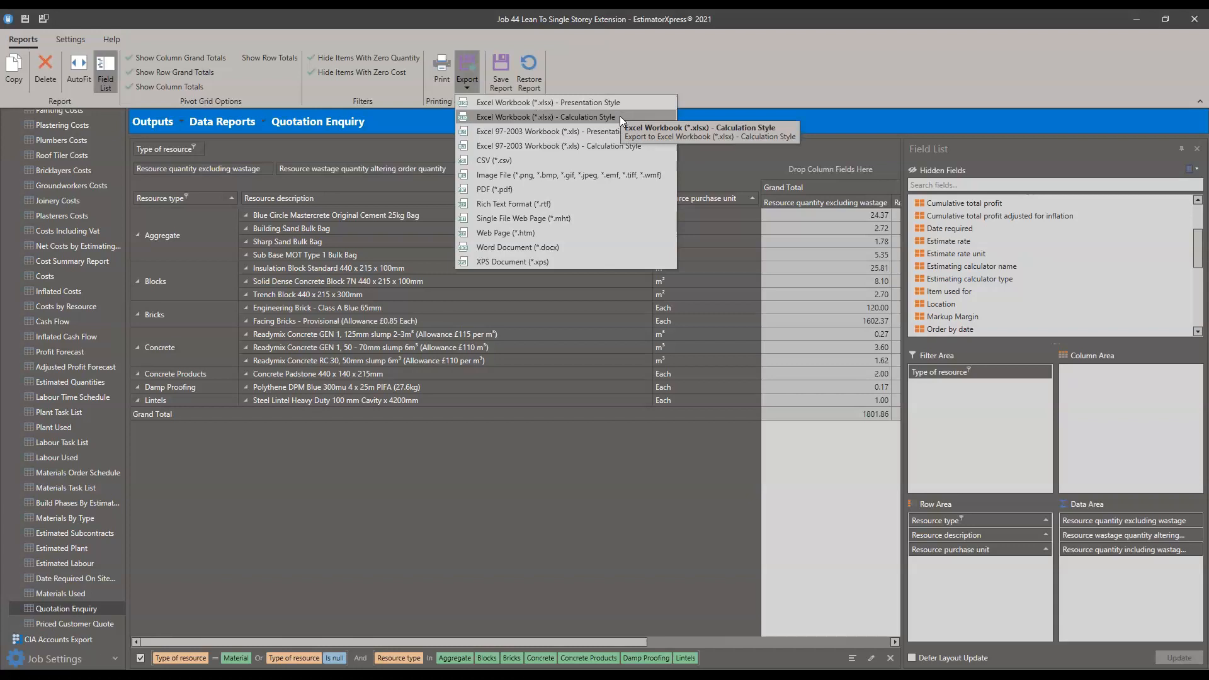
{"action": "left_click", "coordinate": [564, 103]}
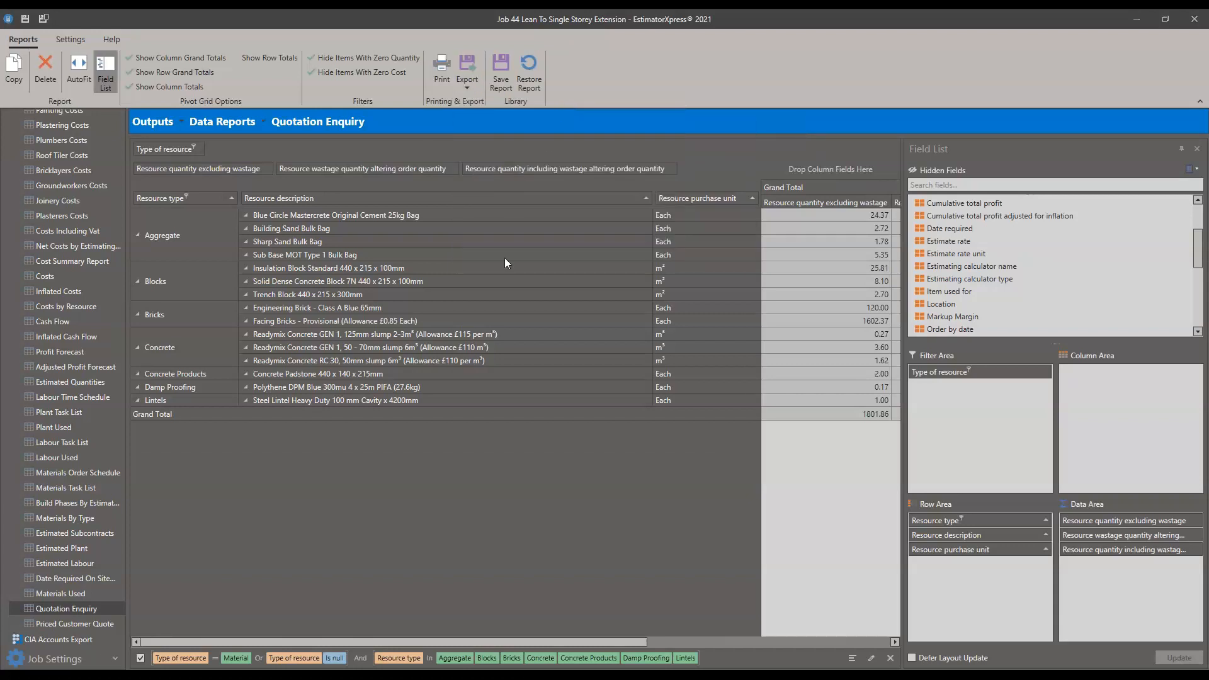
{"action": "left_click", "coordinate": [644, 445]}
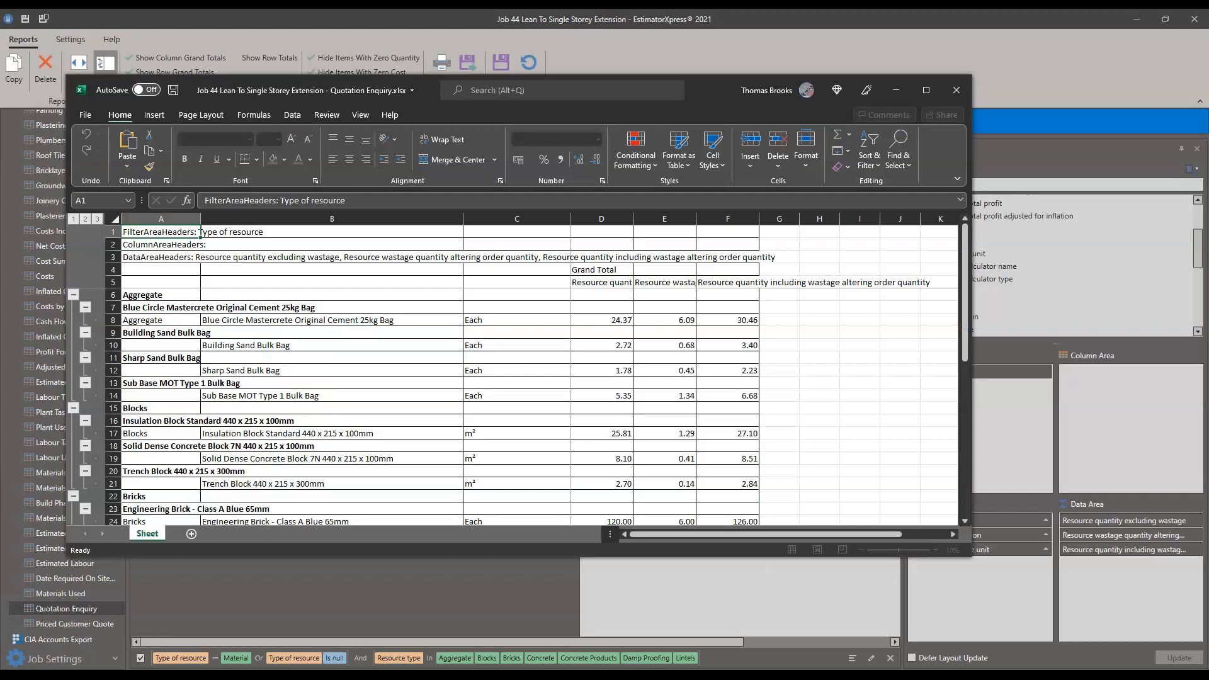
- Review the exported sheet at outline levels 1, 2 and 3, finishing with only the resource type headings displayed
{"action": "left_click", "coordinate": [73, 219]}
{"action": "left_click", "coordinate": [86, 220]}
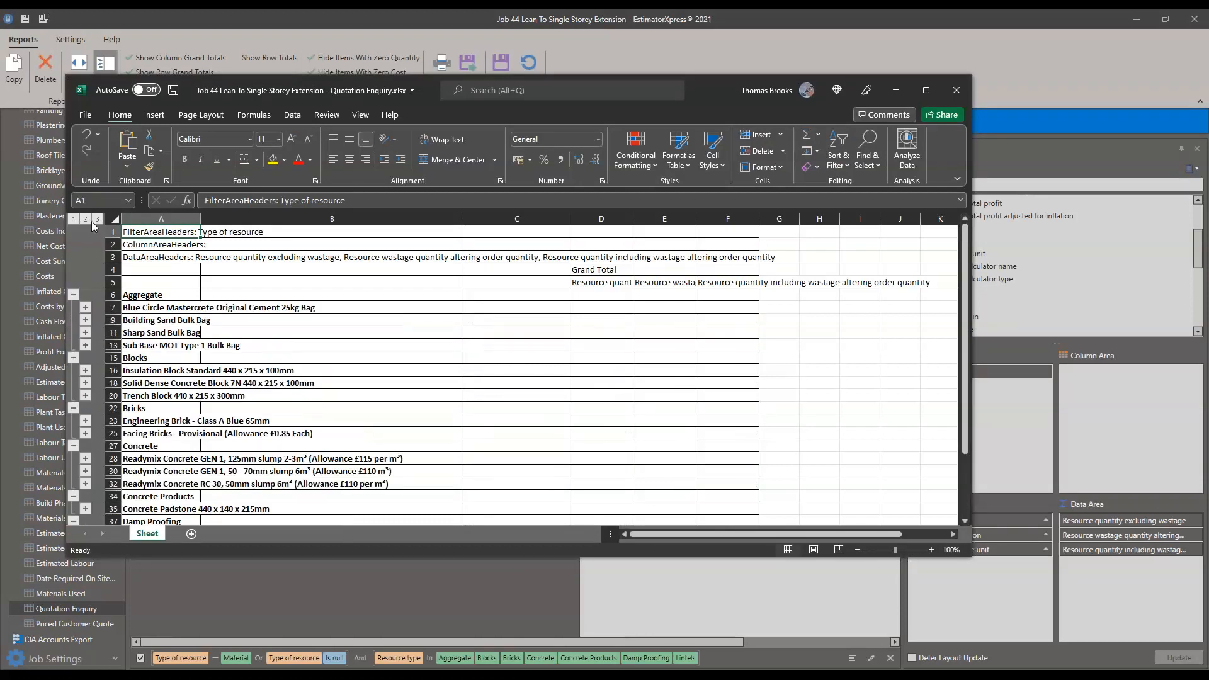
{"action": "scroll", "coordinate": [180, 298], "scroll_direction": "down", "scroll_amount": 6}
{"action": "scroll", "coordinate": [180, 297], "scroll_direction": "up", "scroll_amount": 6}
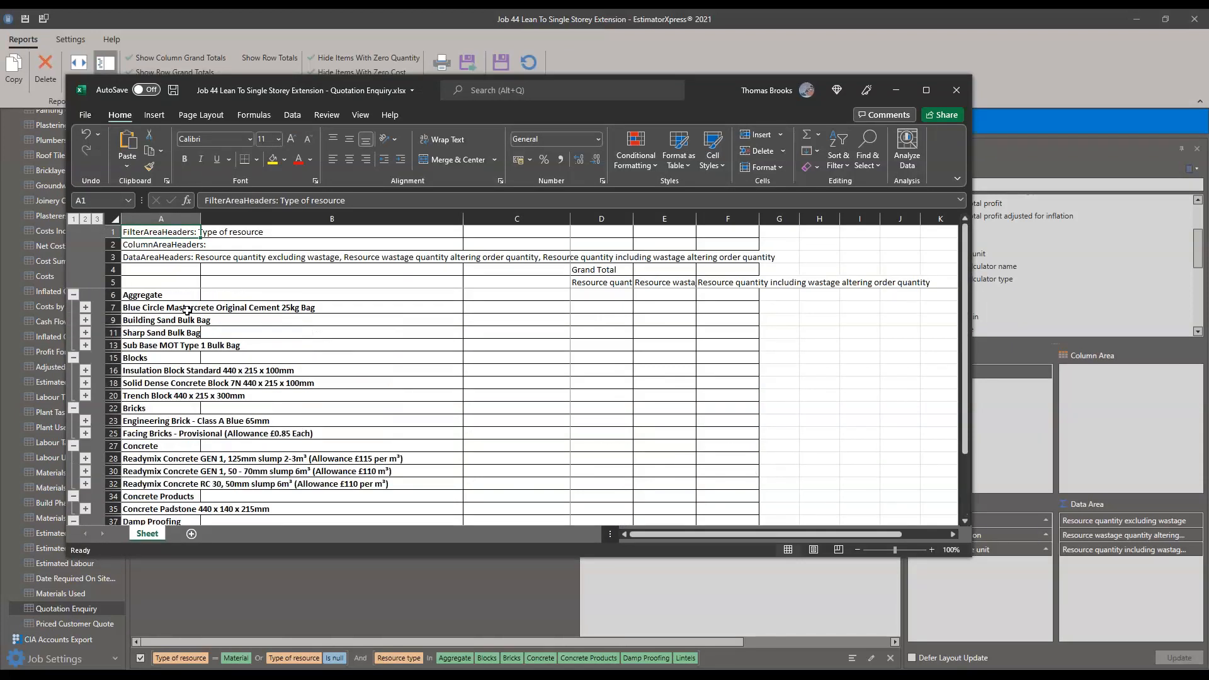
{"action": "left_click", "coordinate": [97, 220]}
{"action": "left_click", "coordinate": [73, 219]}
{"action": "scroll", "coordinate": [367, 348], "scroll_direction": "down", "scroll_amount": 1}
{"action": "scroll", "coordinate": [367, 347], "scroll_direction": "up", "scroll_amount": 1}
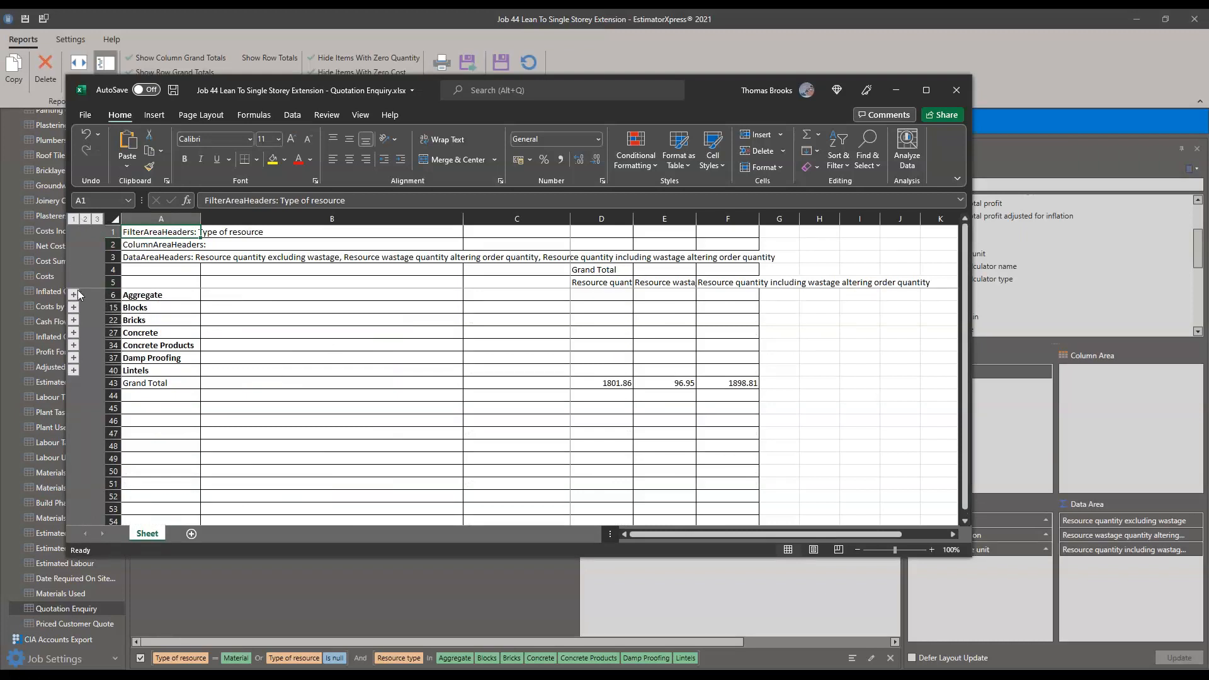
- Expand the Aggregate, Blocks, Concrete, Concrete Products, Damp Proofing and Lintels groups and view the sheet in a maximized window
{"action": "left_click", "coordinate": [76, 295]}
{"action": "left_click", "coordinate": [74, 408]}
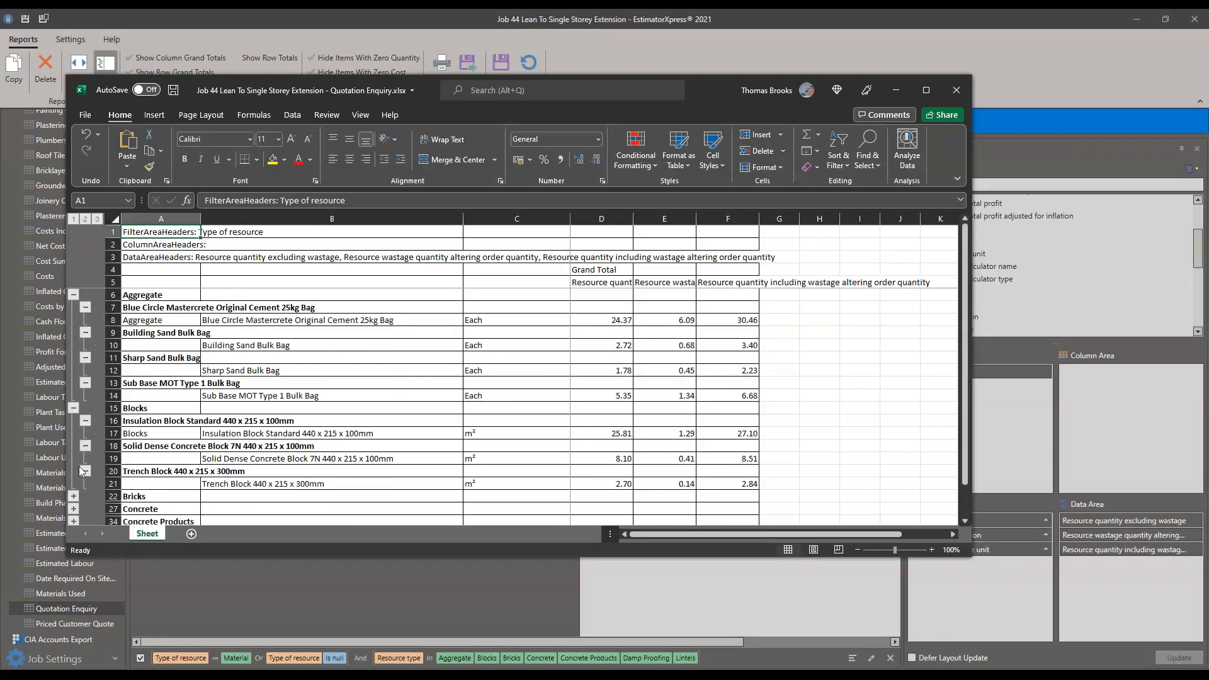
{"action": "left_click", "coordinate": [73, 508]}
{"action": "scroll", "coordinate": [74, 509], "scroll_direction": "down", "scroll_amount": 5}
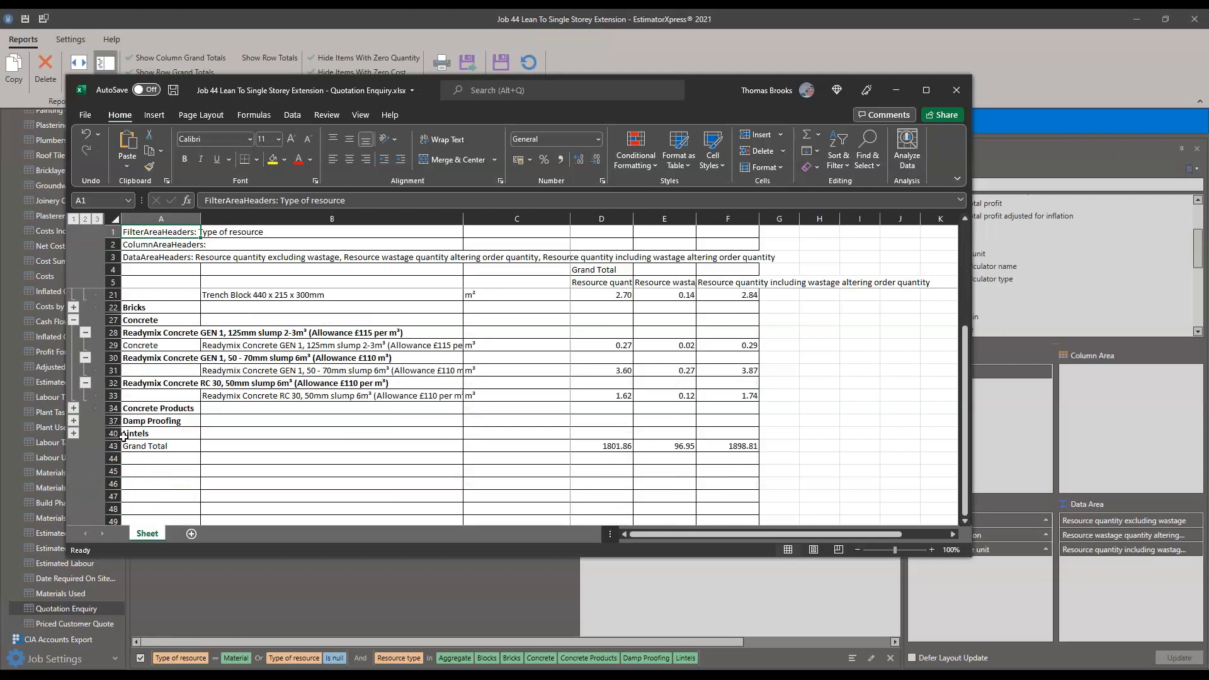
{"action": "left_click", "coordinate": [74, 408]}
{"action": "left_click", "coordinate": [73, 446]}
{"action": "left_click", "coordinate": [74, 484]}
{"action": "scroll", "coordinate": [344, 438], "scroll_direction": "down", "scroll_amount": 4}
{"action": "scroll", "coordinate": [344, 433], "scroll_direction": "up", "scroll_amount": 4}
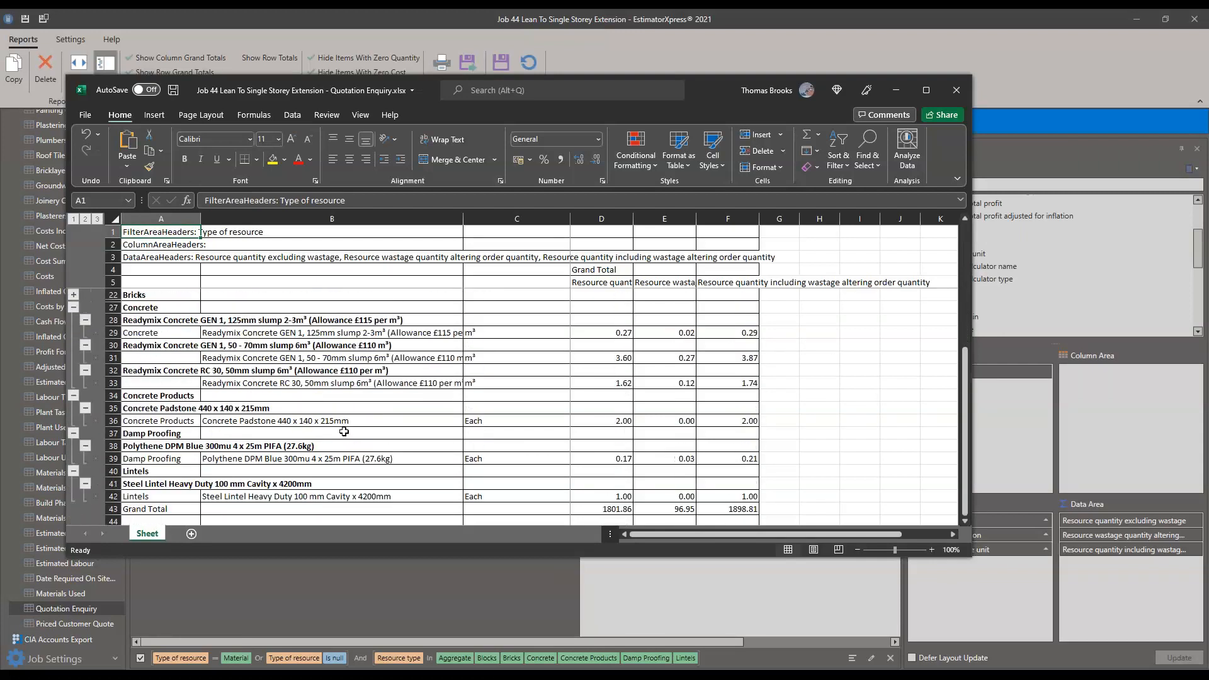
{"action": "scroll", "coordinate": [344, 431], "scroll_direction": "up", "scroll_amount": 5}
{"action": "left_click", "coordinate": [928, 89]}
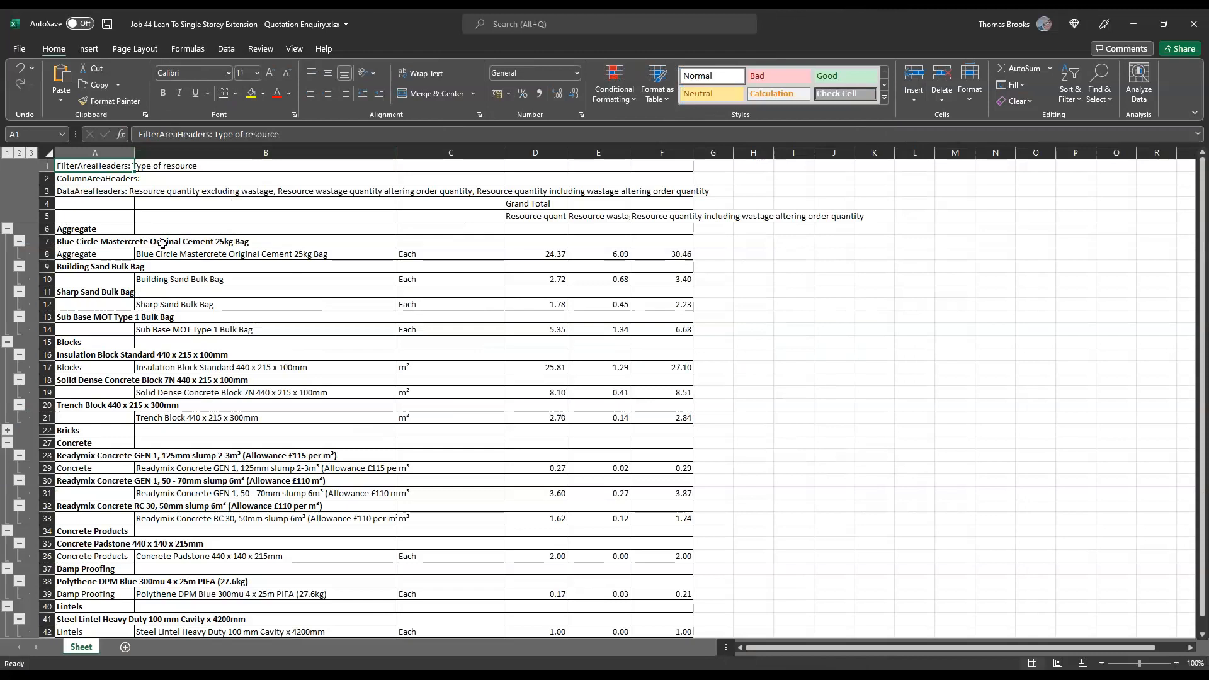
- Collapse every expanded group except Aggregate and inspect the Sub Base MOT Type 1 Bulk Bag quantity including wastage
{"action": "left_click", "coordinate": [8, 342]}
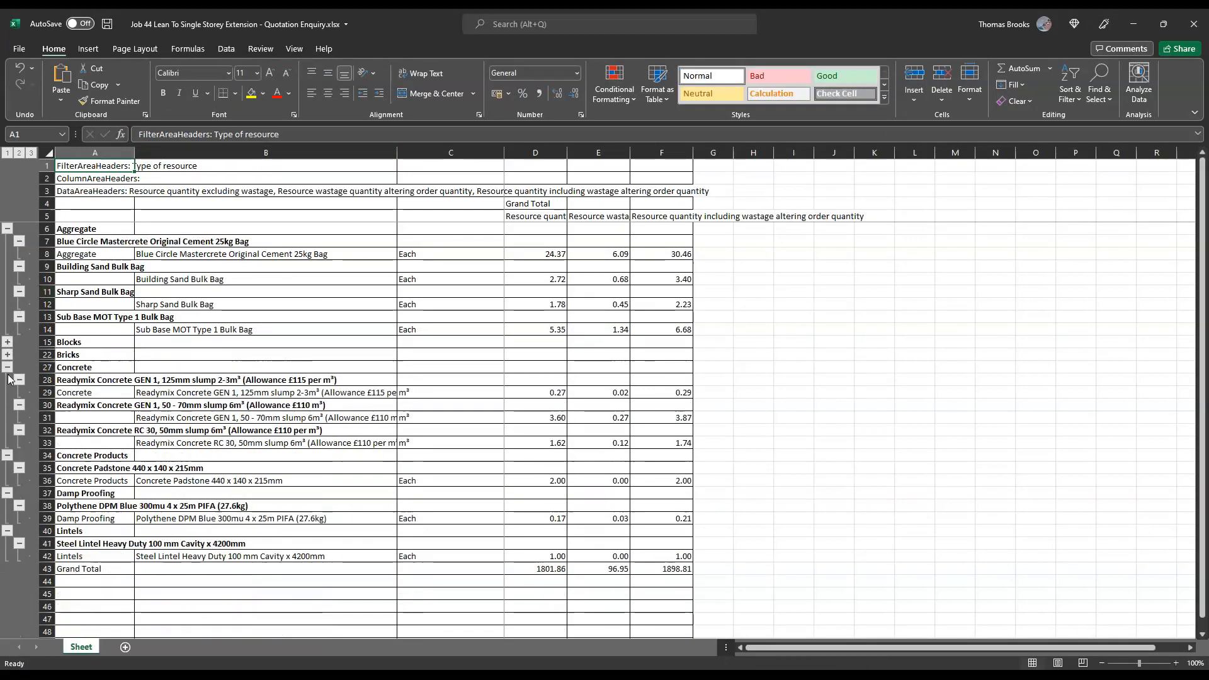
{"action": "left_click", "coordinate": [7, 368]}
{"action": "left_click", "coordinate": [8, 381]}
{"action": "left_click", "coordinate": [8, 393]}
{"action": "left_click", "coordinate": [8, 405]}
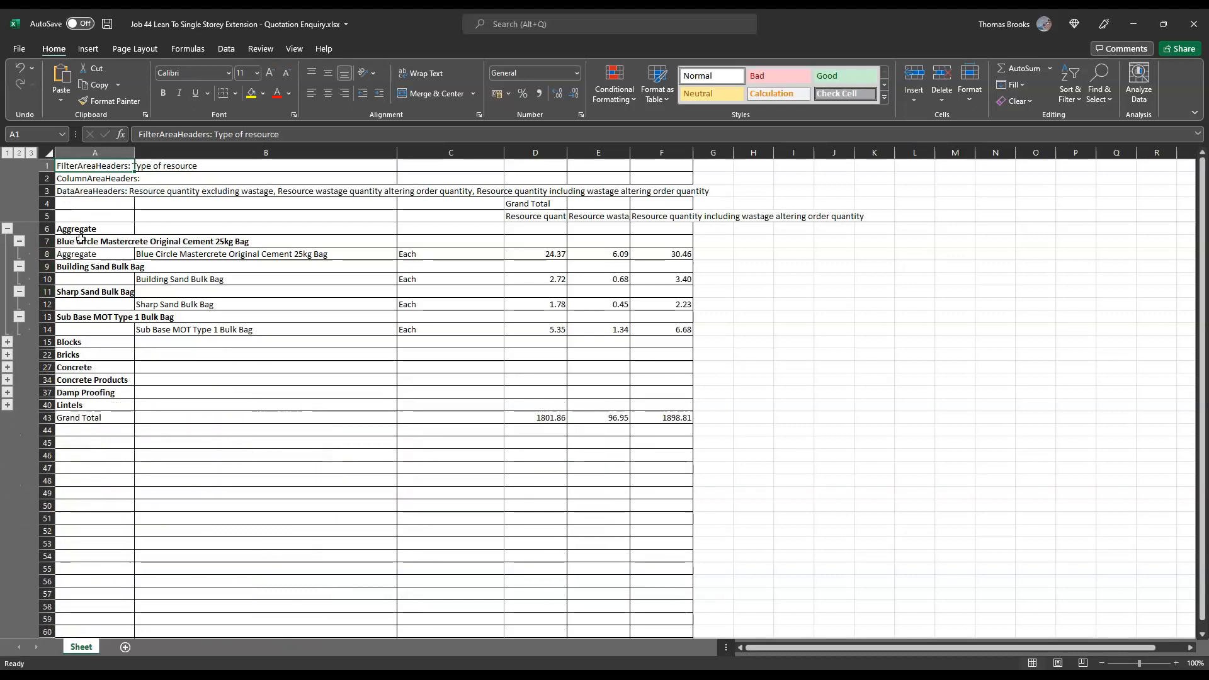
{"action": "left_click", "coordinate": [669, 330]}
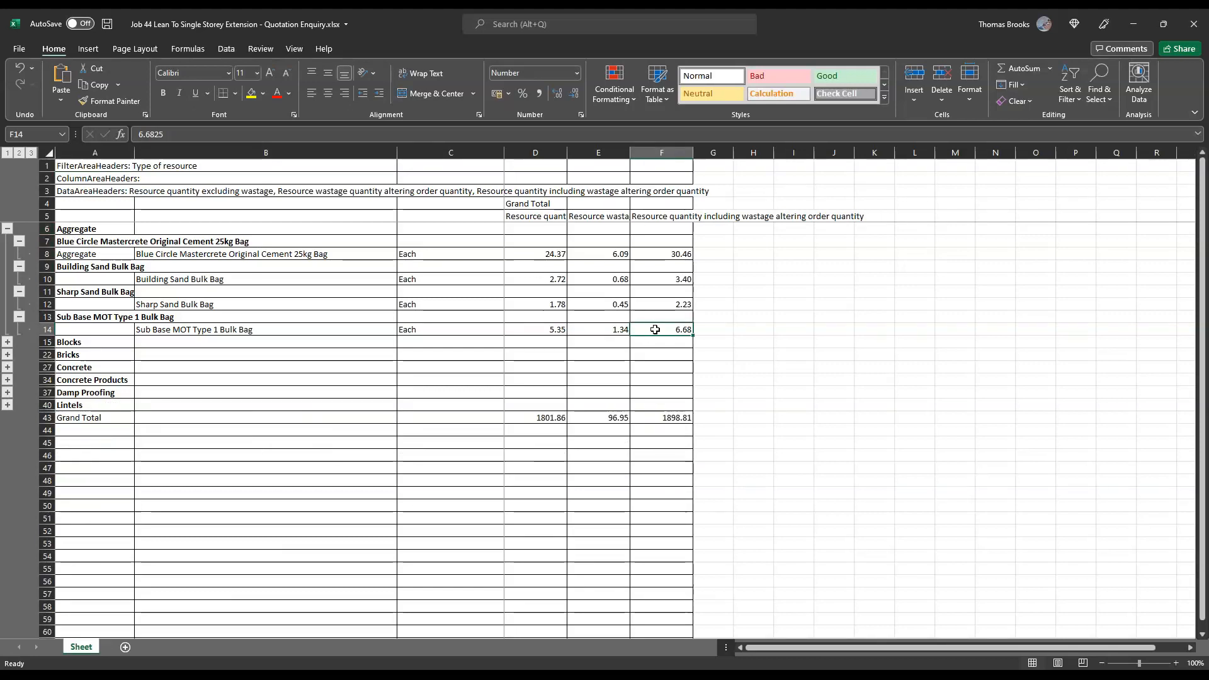
- Collapse the Aggregate group, then examine the item quantities in the Blocks and Concrete groups one at a time
{"action": "left_click", "coordinate": [7, 228]}
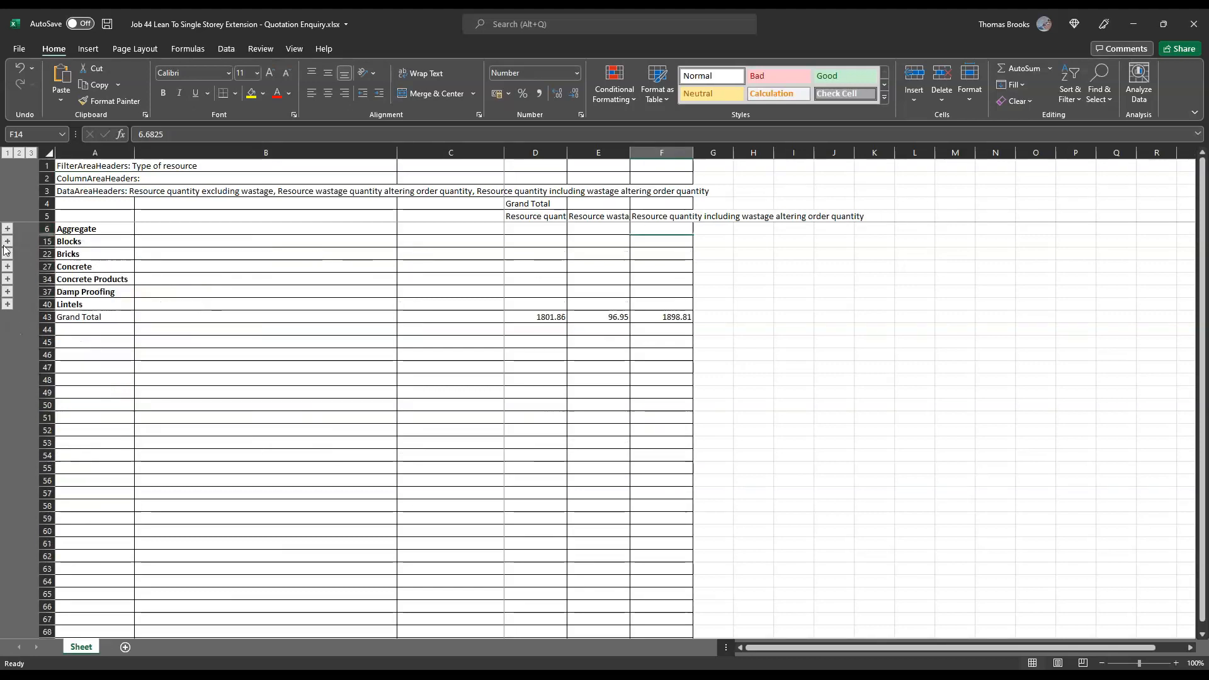
{"action": "left_click", "coordinate": [7, 241]}
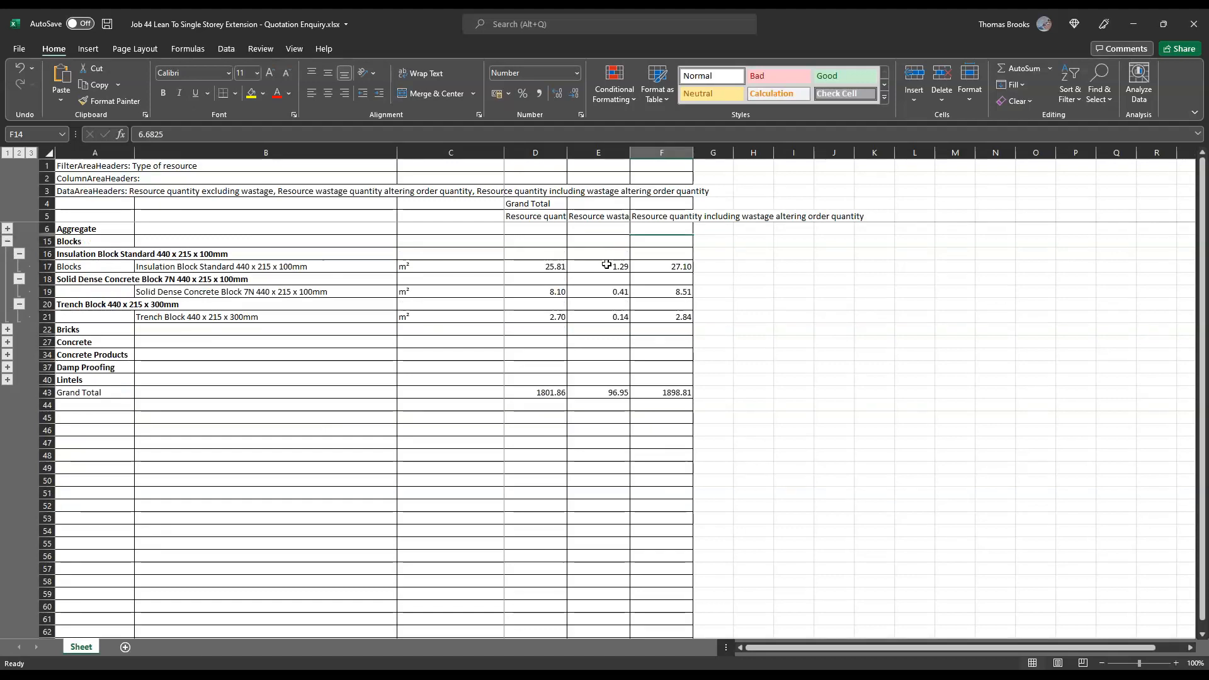
{"action": "left_click", "coordinate": [7, 242]}
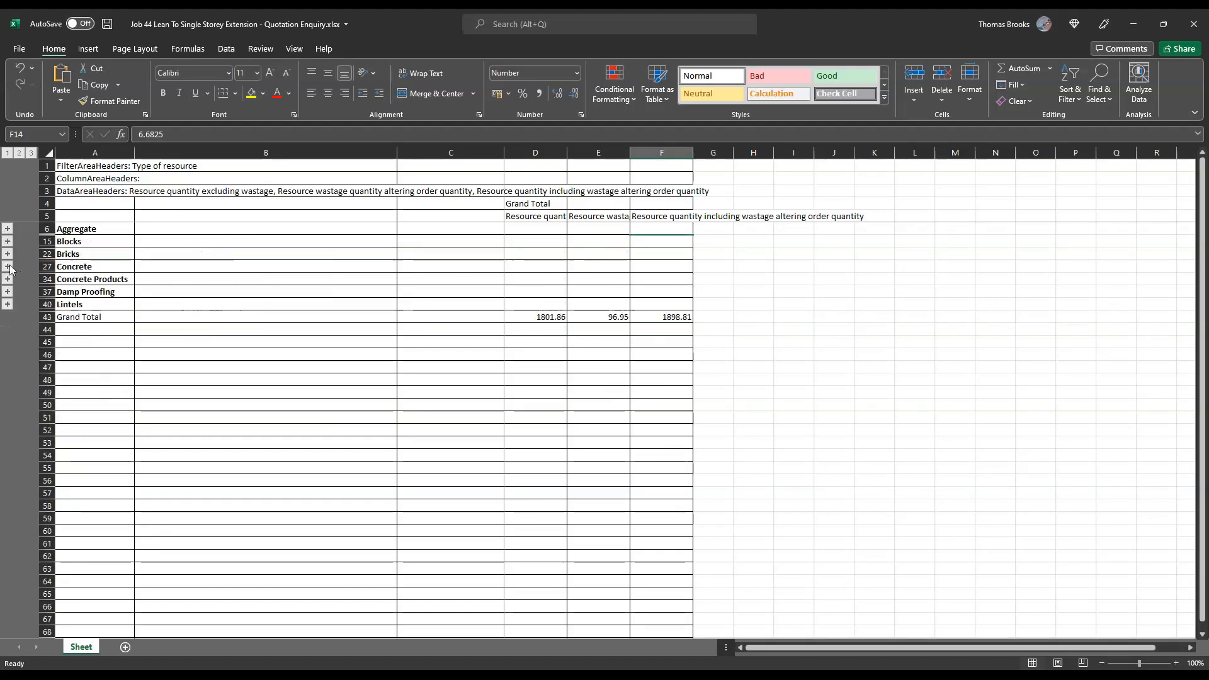
{"action": "left_click", "coordinate": [7, 266]}
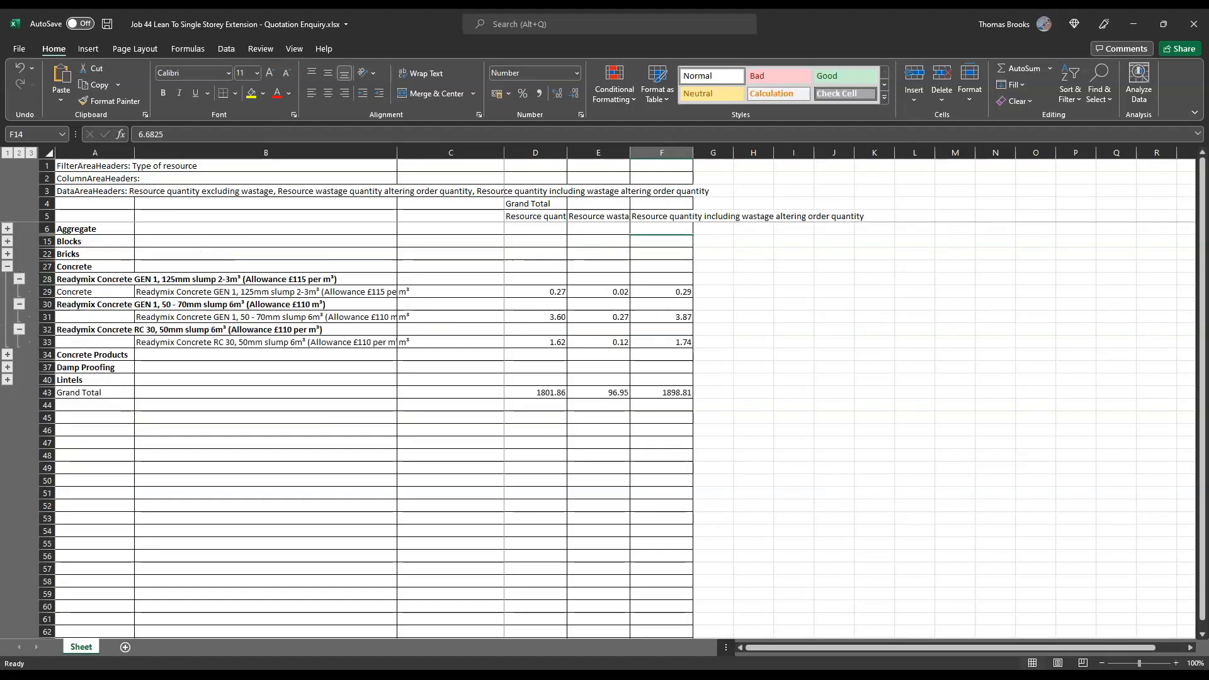
{"action": "left_click", "coordinate": [20, 279]}
{"action": "left_click", "coordinate": [20, 280]}
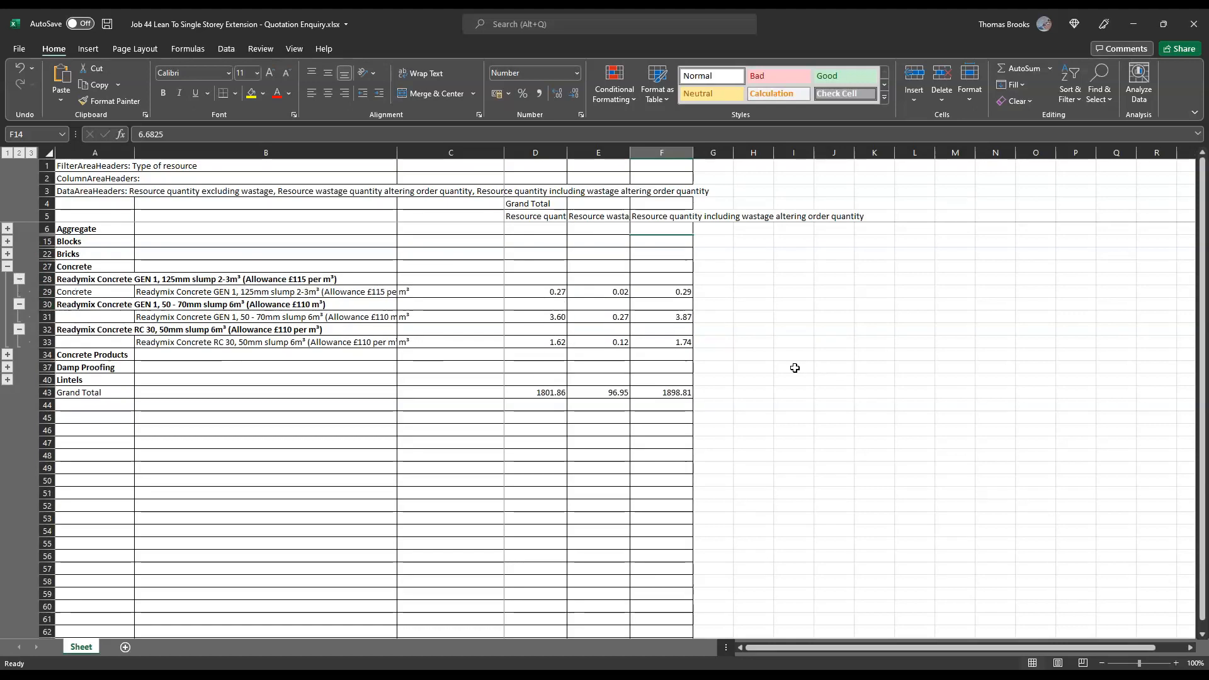
- Close the workbook without saving and re-export the report from EstimatorXpress as an .xlsx in Calculation Style under the same file name
{"action": "left_click", "coordinate": [1194, 24]}
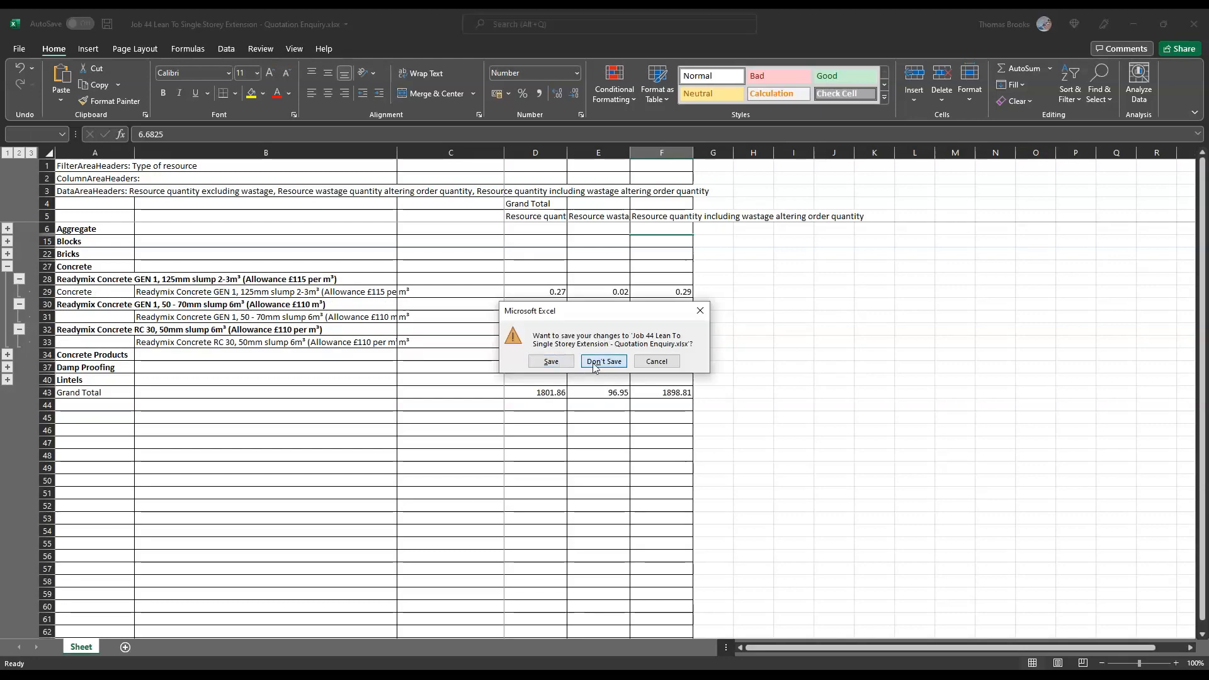
{"action": "left_click", "coordinate": [595, 363]}
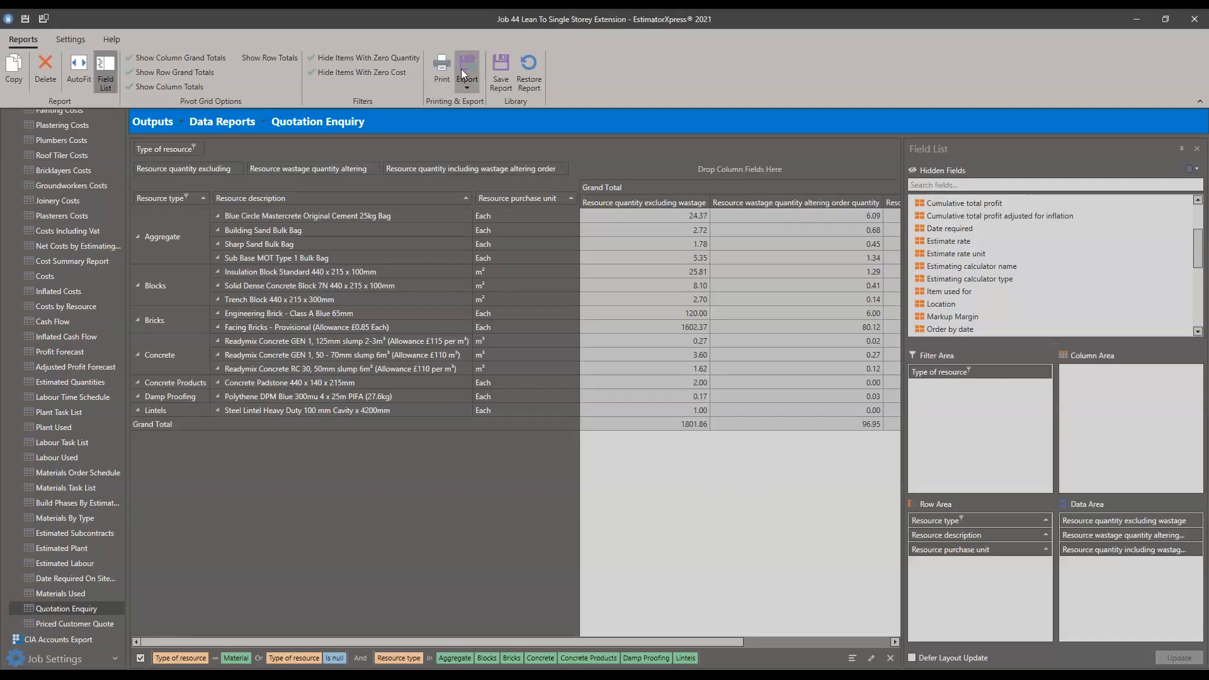
{"action": "left_click", "coordinate": [461, 69]}
{"action": "left_click", "coordinate": [496, 117]}
{"action": "left_click", "coordinate": [662, 448]}
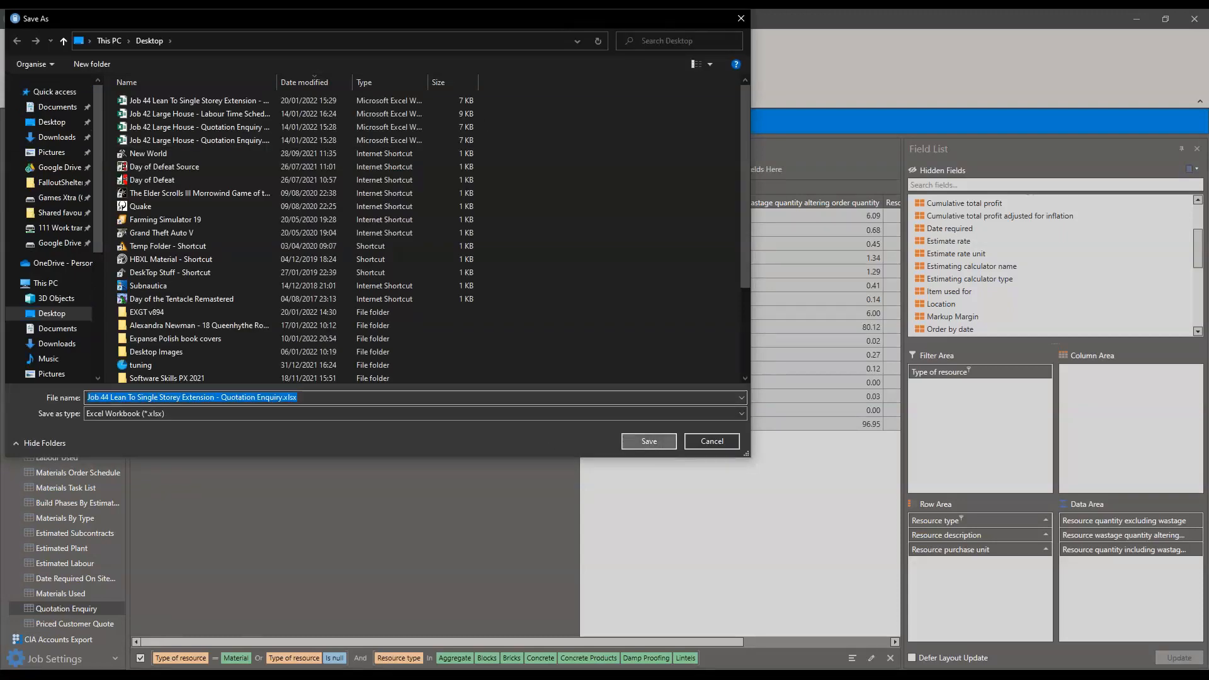
{"action": "left_click", "coordinate": [648, 395]}
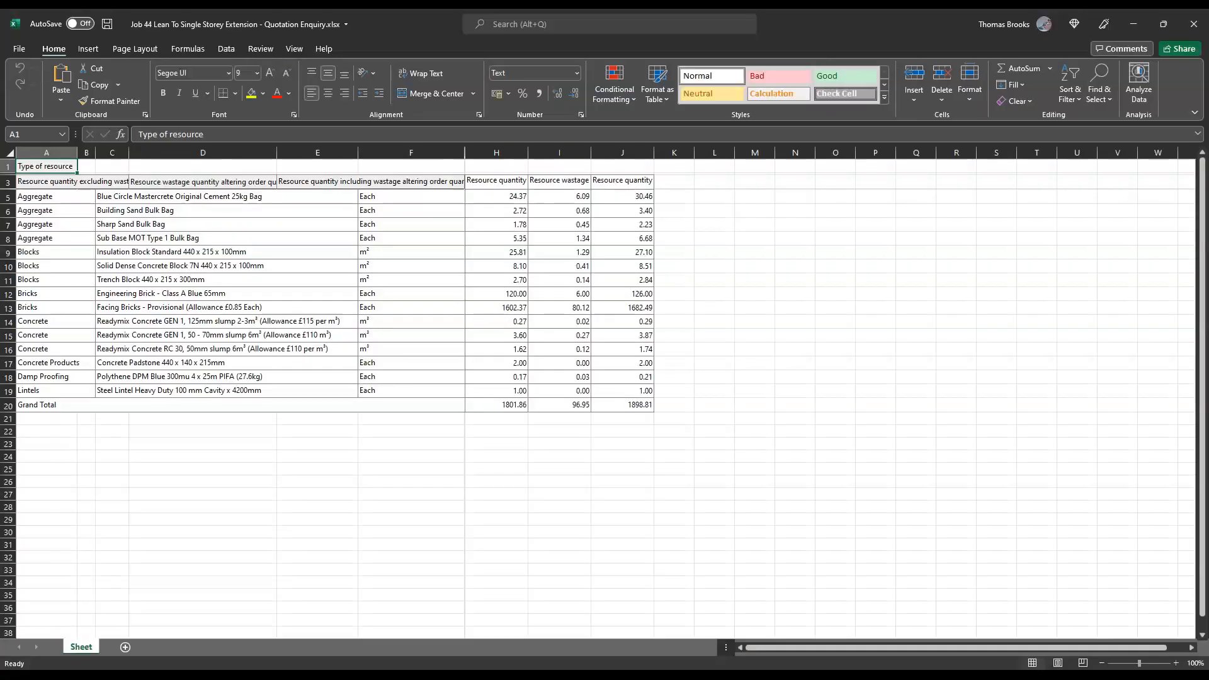
- Examine the Aggregate rows in the newly exported workbook
{"action": "left_click", "coordinate": [44, 198]}
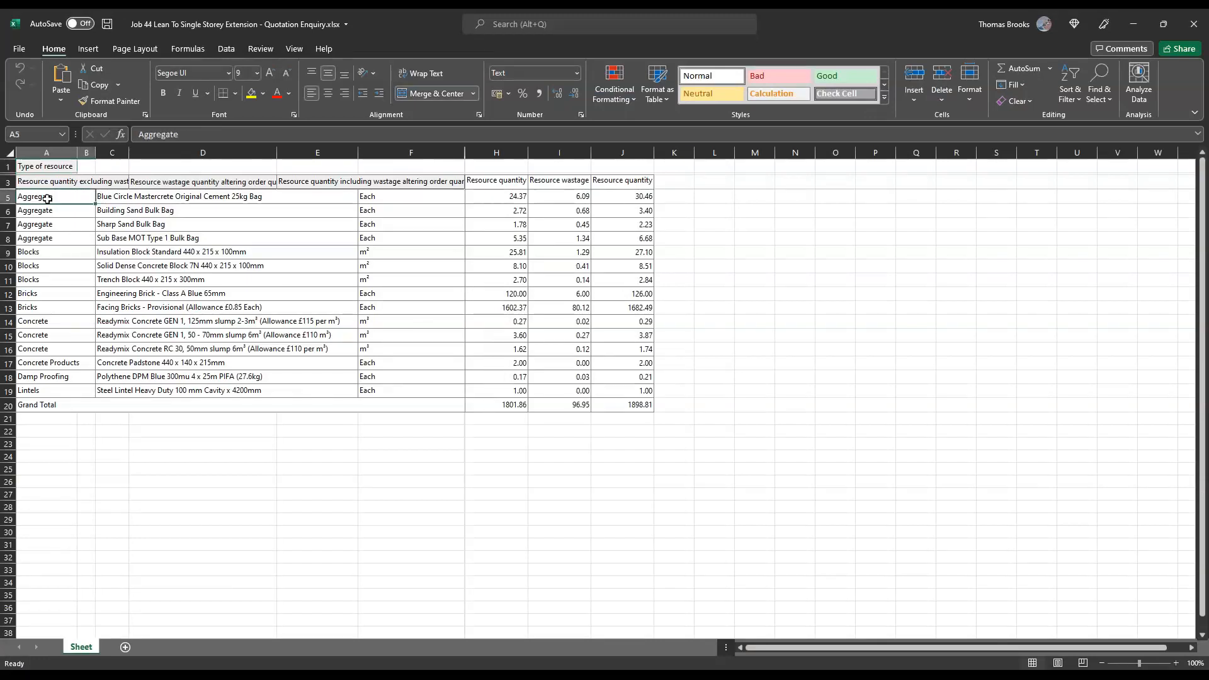
{"action": "left_click", "coordinate": [86, 225]}
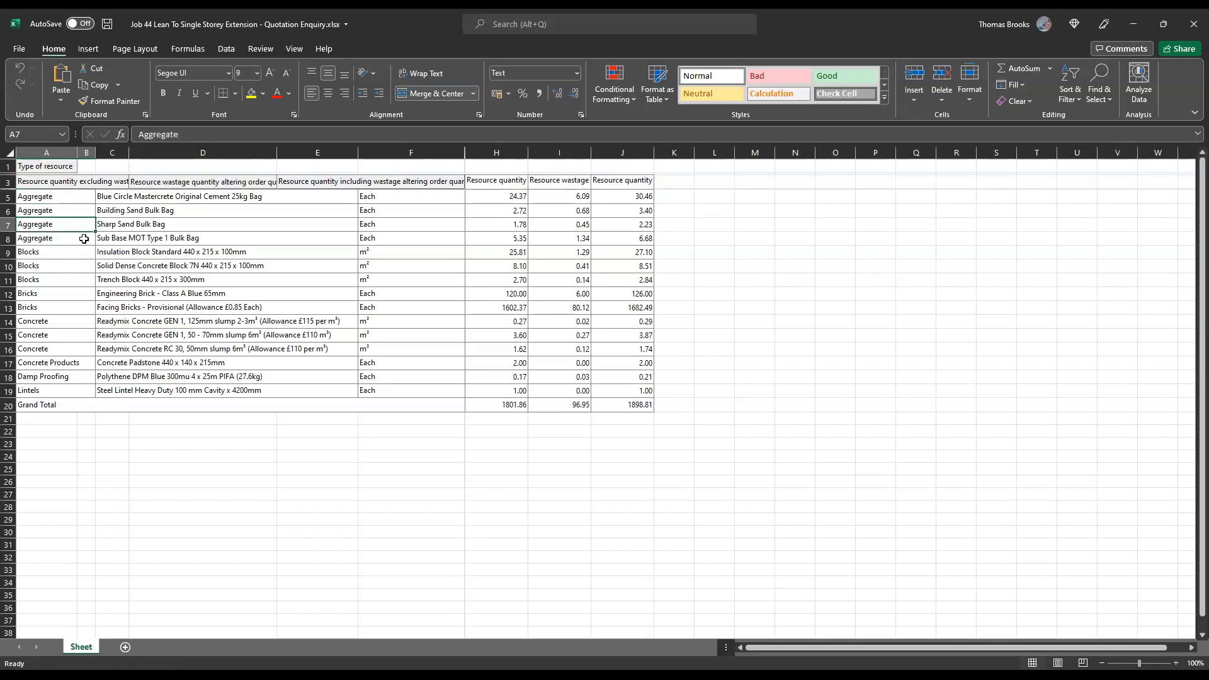
- Examine the item descriptions in the Aggregate and Blocks rows of the exported sheet one by one
{"action": "left_click", "coordinate": [143, 200]}
{"action": "left_click", "coordinate": [141, 211]}
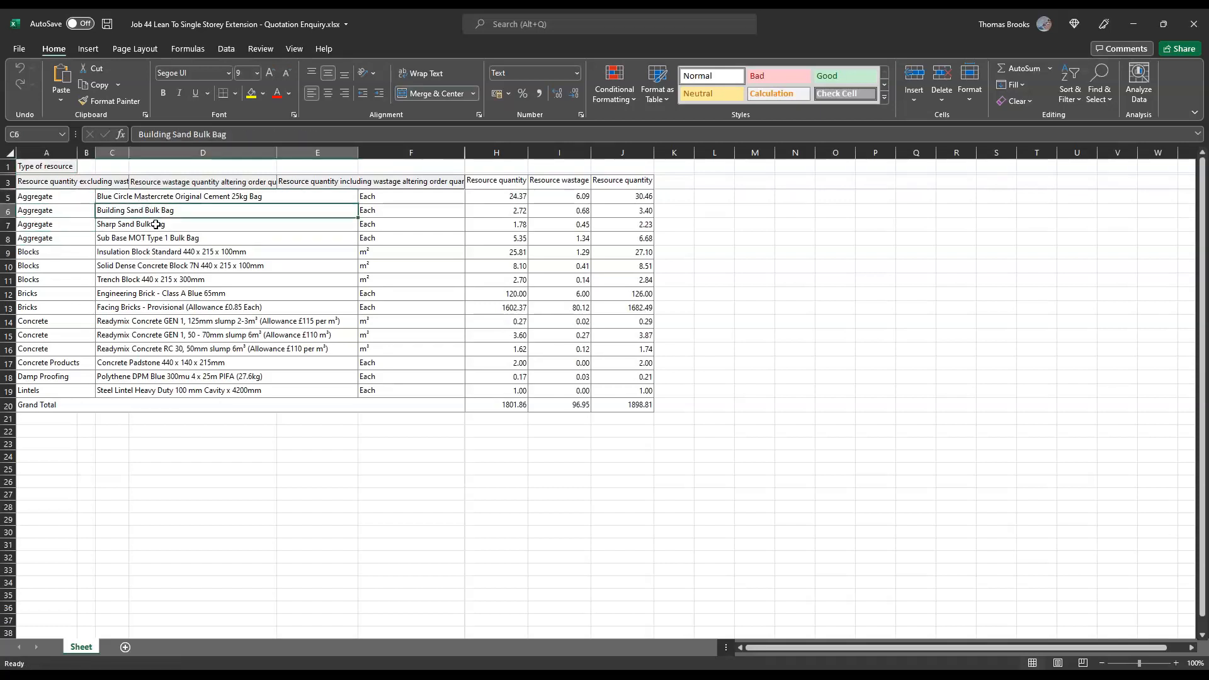
{"action": "left_click", "coordinate": [165, 226]}
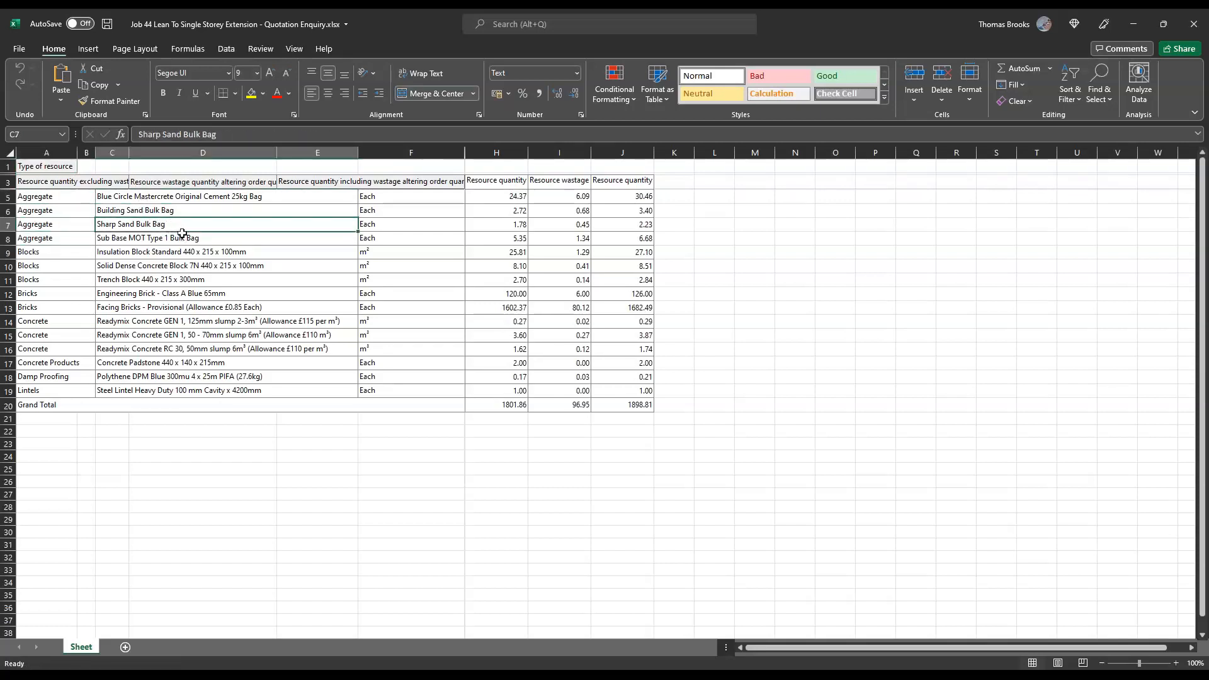
{"action": "left_click", "coordinate": [184, 236]}
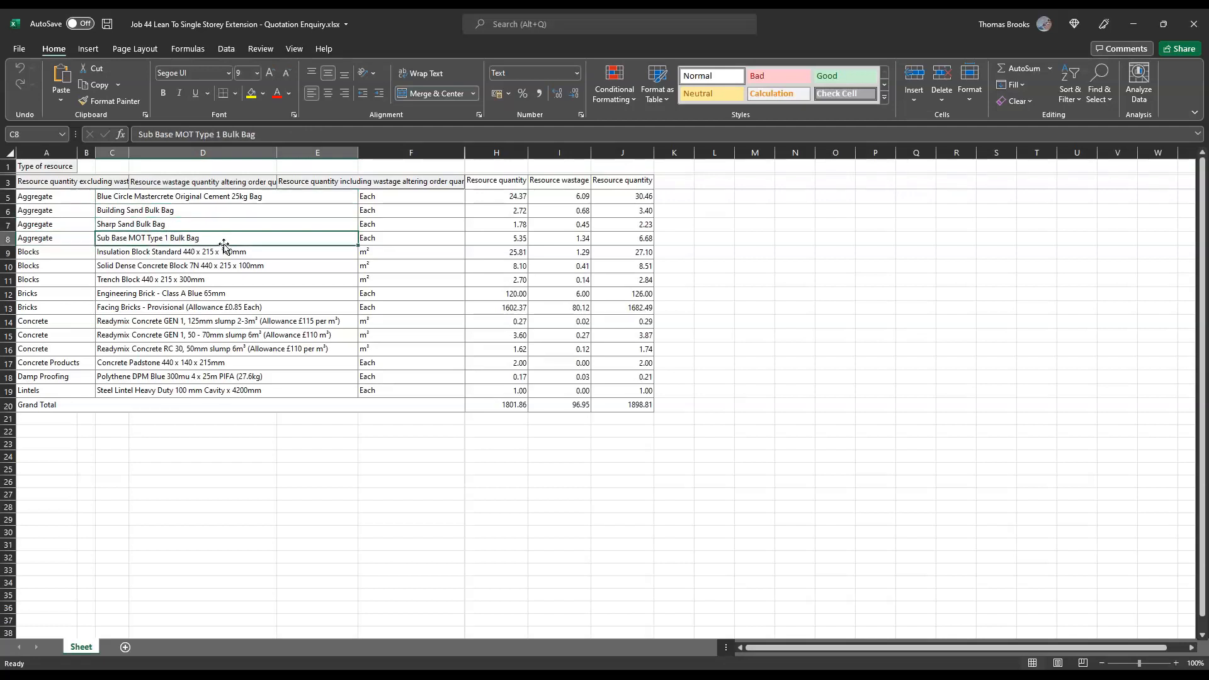
{"action": "left_click", "coordinate": [222, 252]}
{"action": "left_click", "coordinate": [217, 266]}
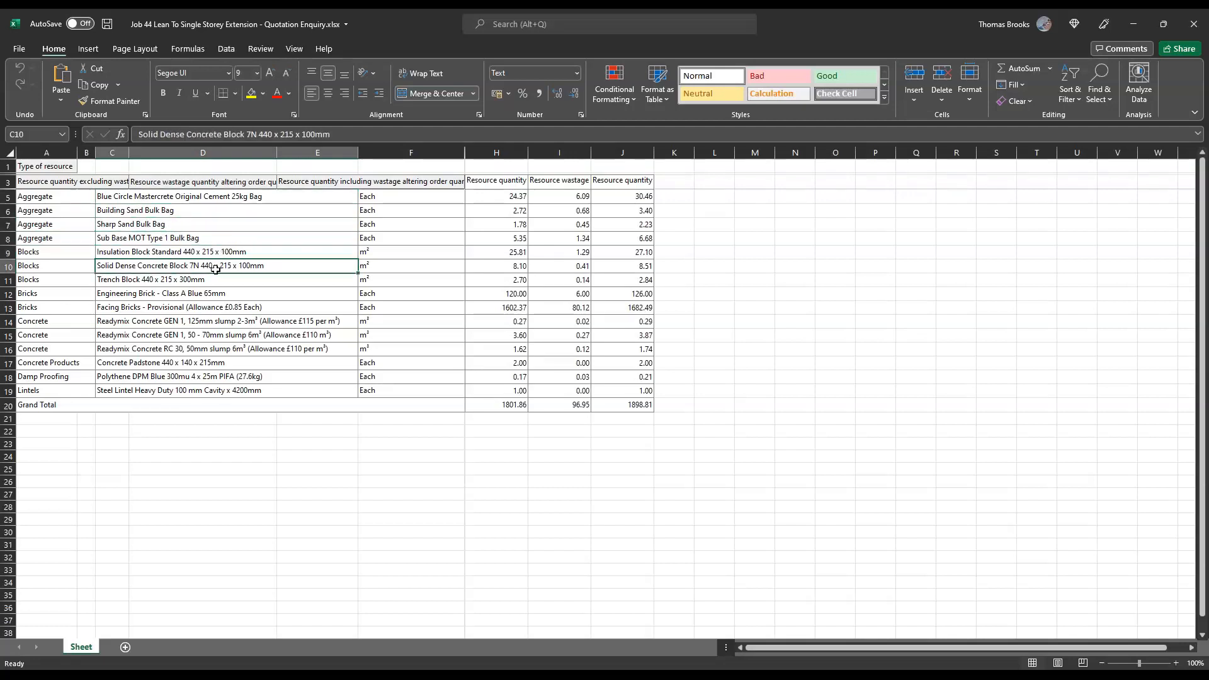
{"action": "left_click", "coordinate": [214, 282]}
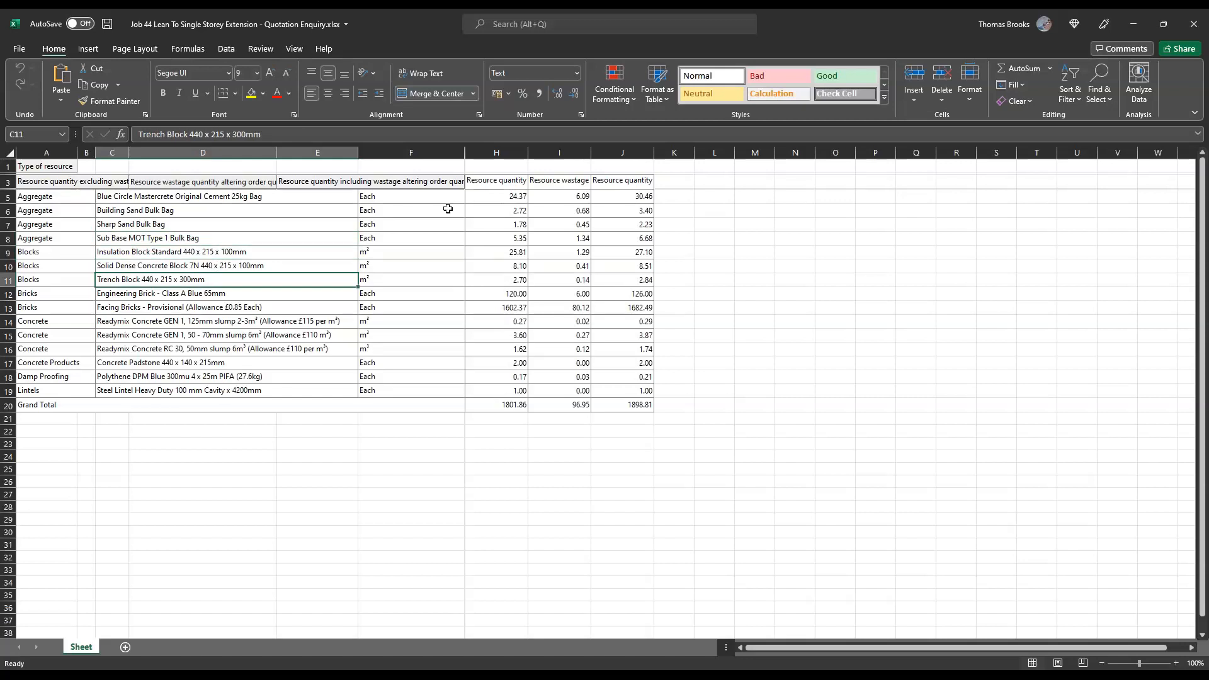
{"action": "left_click", "coordinate": [786, 234]}
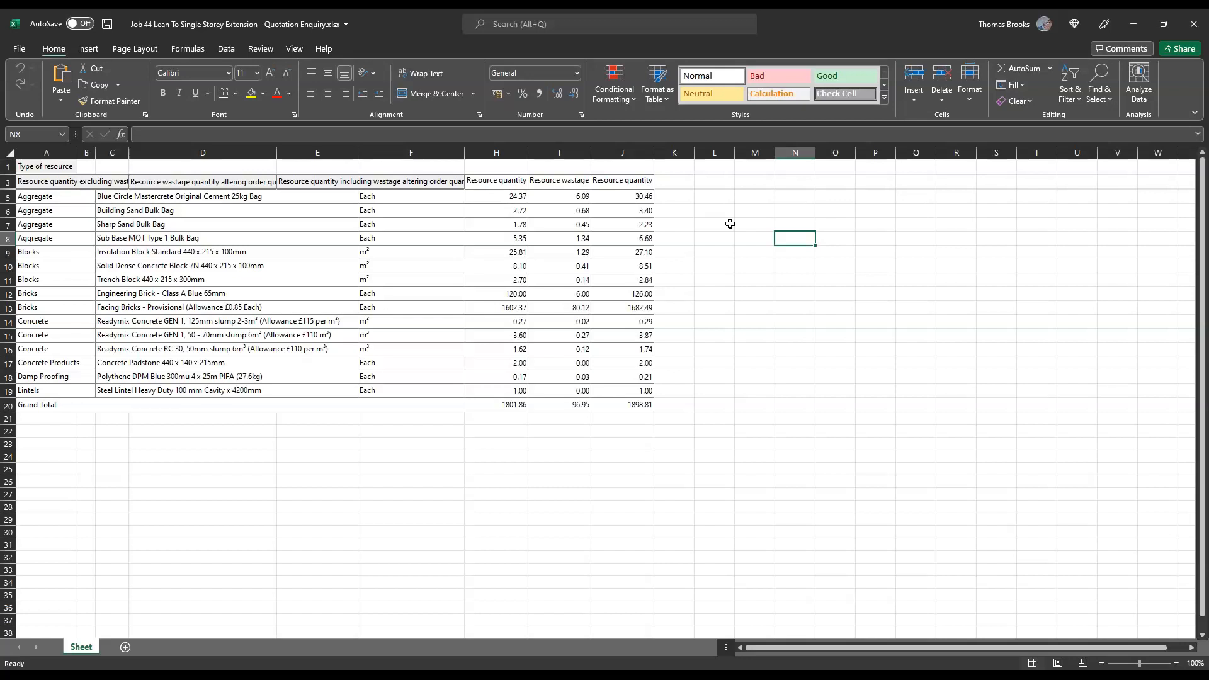
- Round the Aggregate quantities including wastage to 30 for cement, 3 for building sand, 2 for sharp sand and 6 for sub base
{"action": "left_click", "coordinate": [630, 196]}
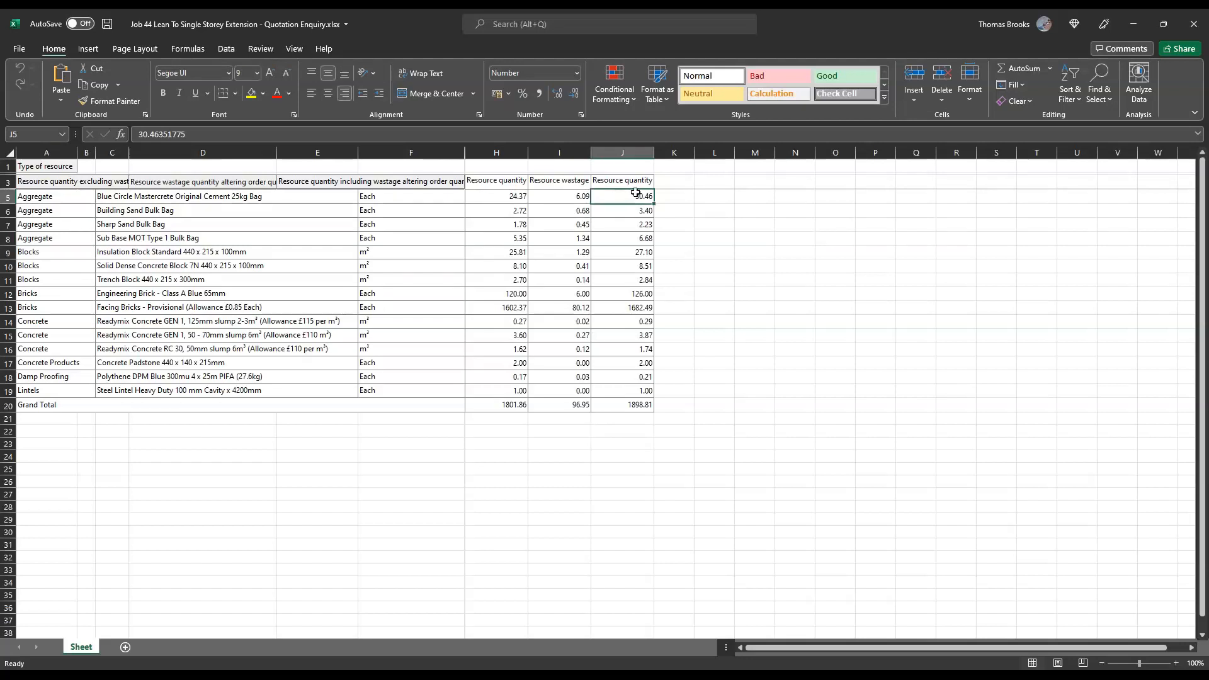
{"action": "type", "text": "30"}
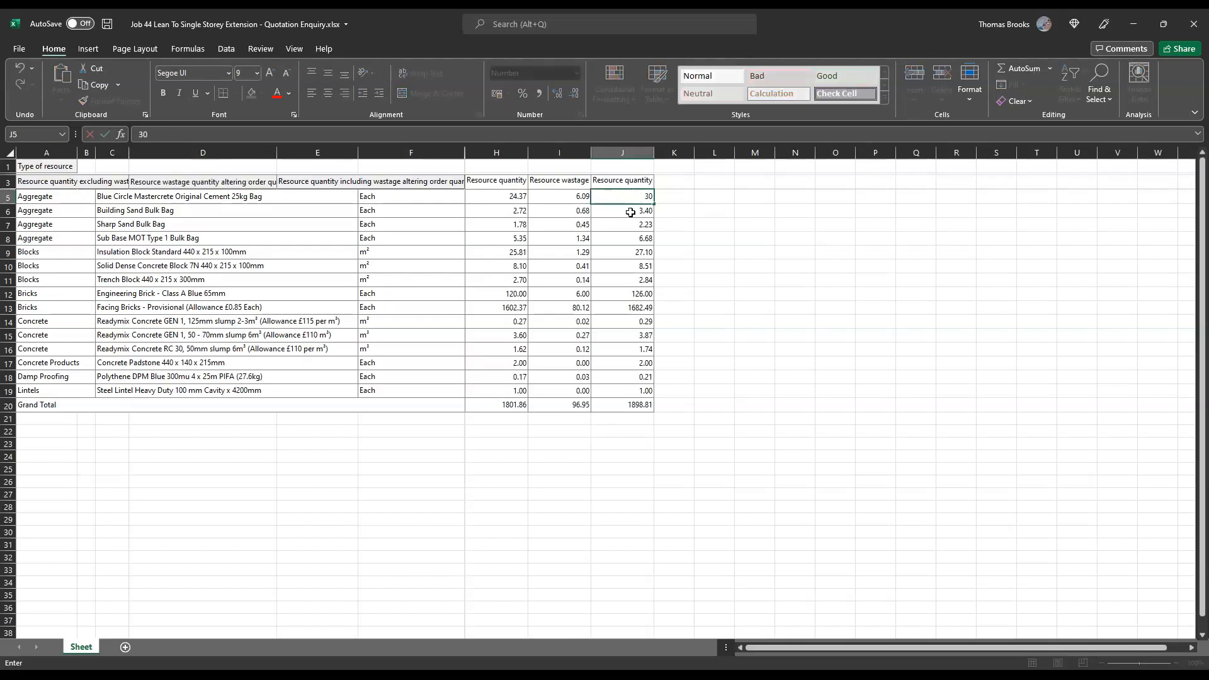
{"action": "key", "text": "Return"}
{"action": "left_click", "coordinate": [507, 214]}
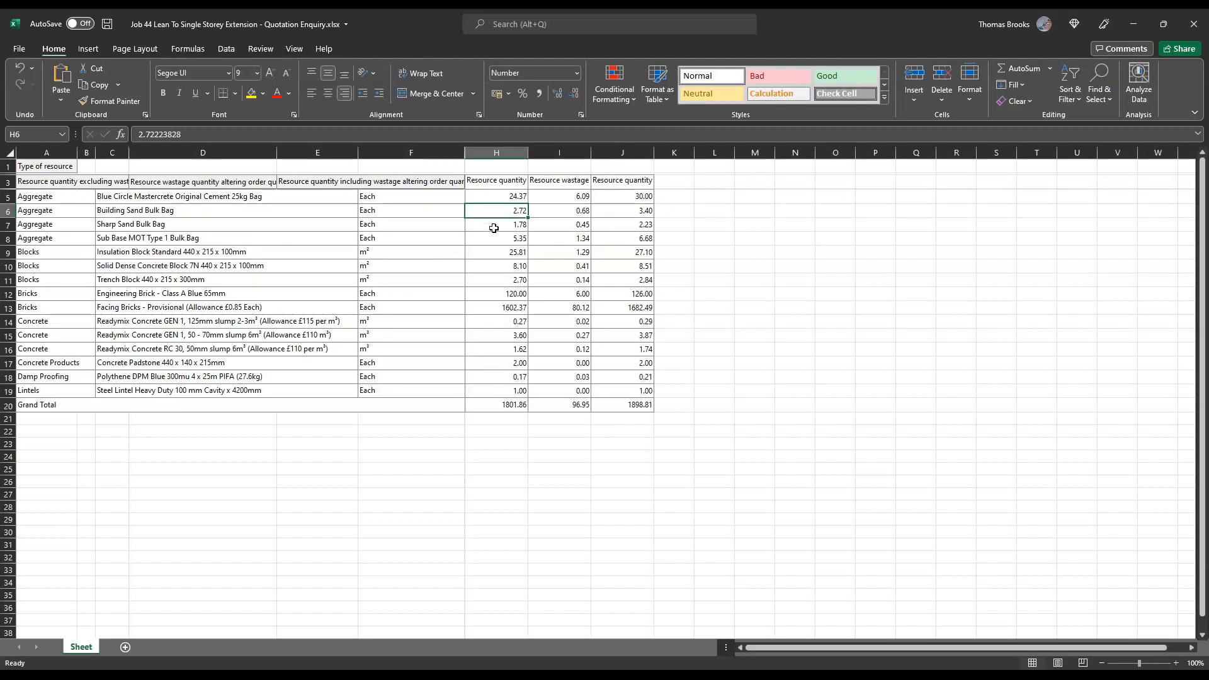
{"action": "left_click", "coordinate": [649, 215]}
{"action": "type", "text": "3"}
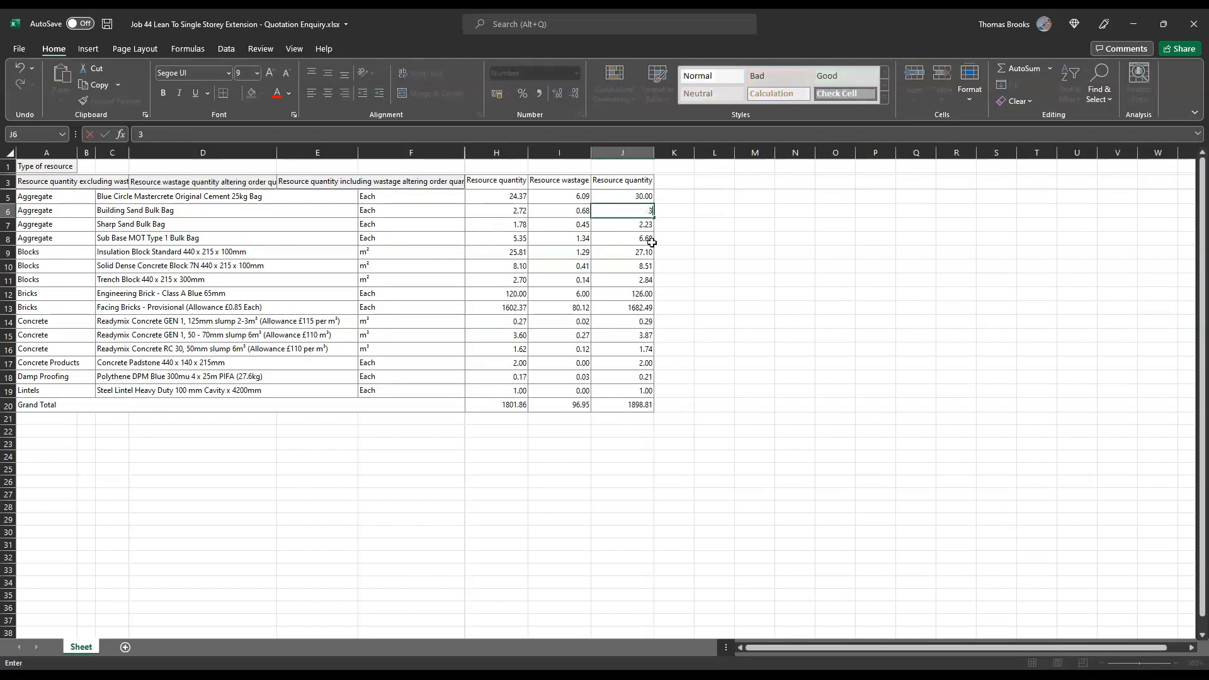
{"action": "key", "text": "Return"}
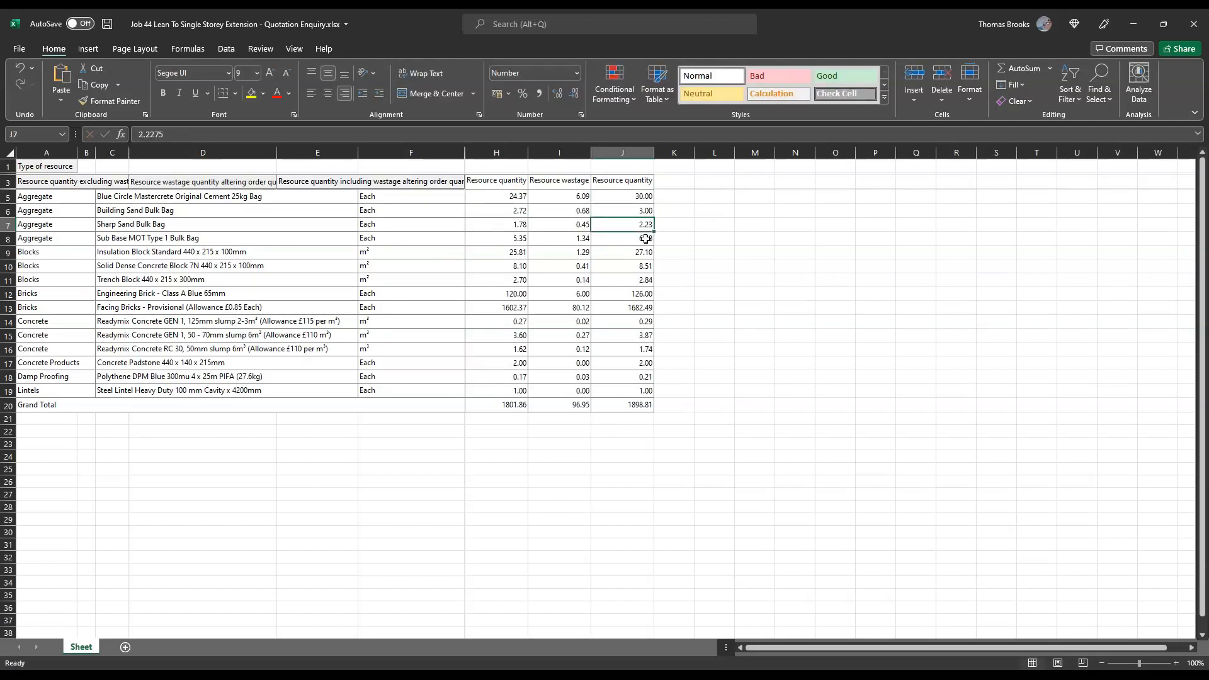
{"action": "type", "text": "275"}
{"action": "key", "text": "Return"}
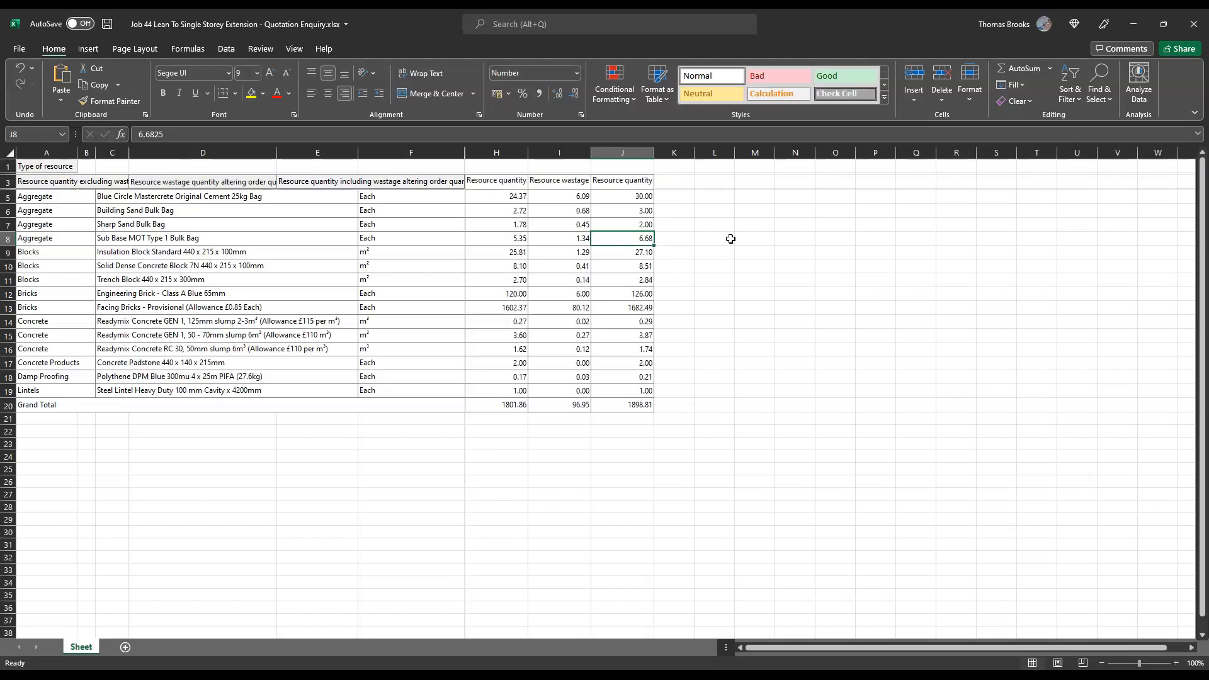
{"action": "type", "text": "6"}
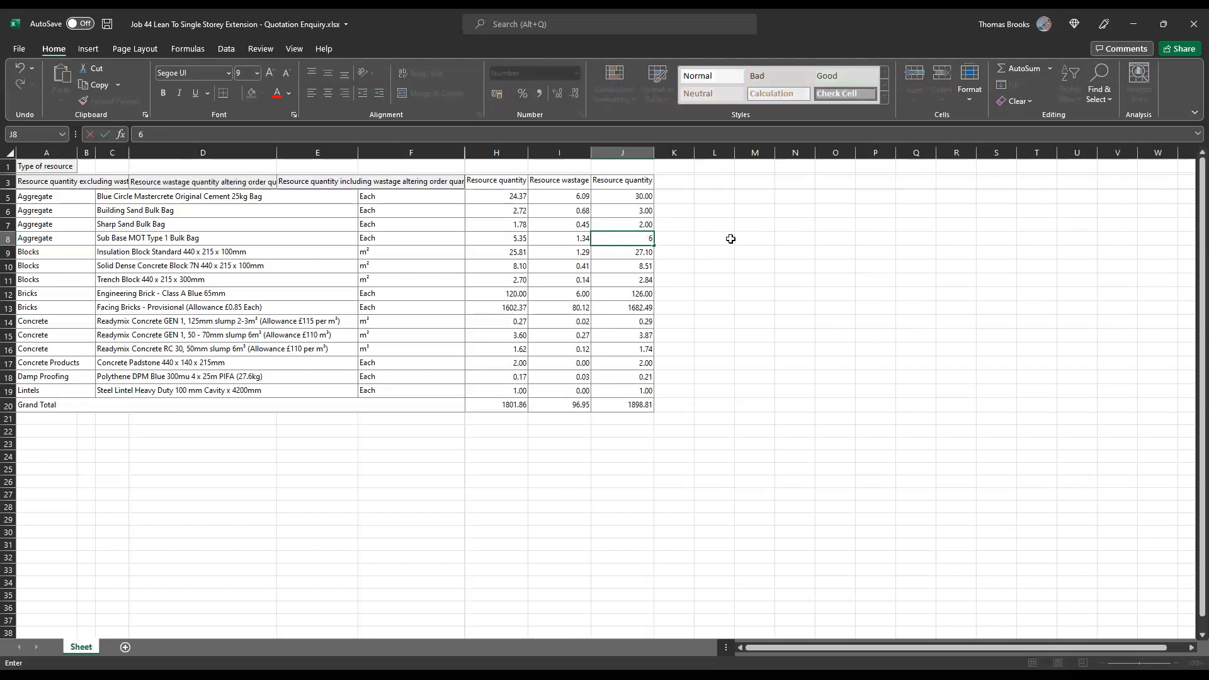
{"action": "key", "text": "Return"}
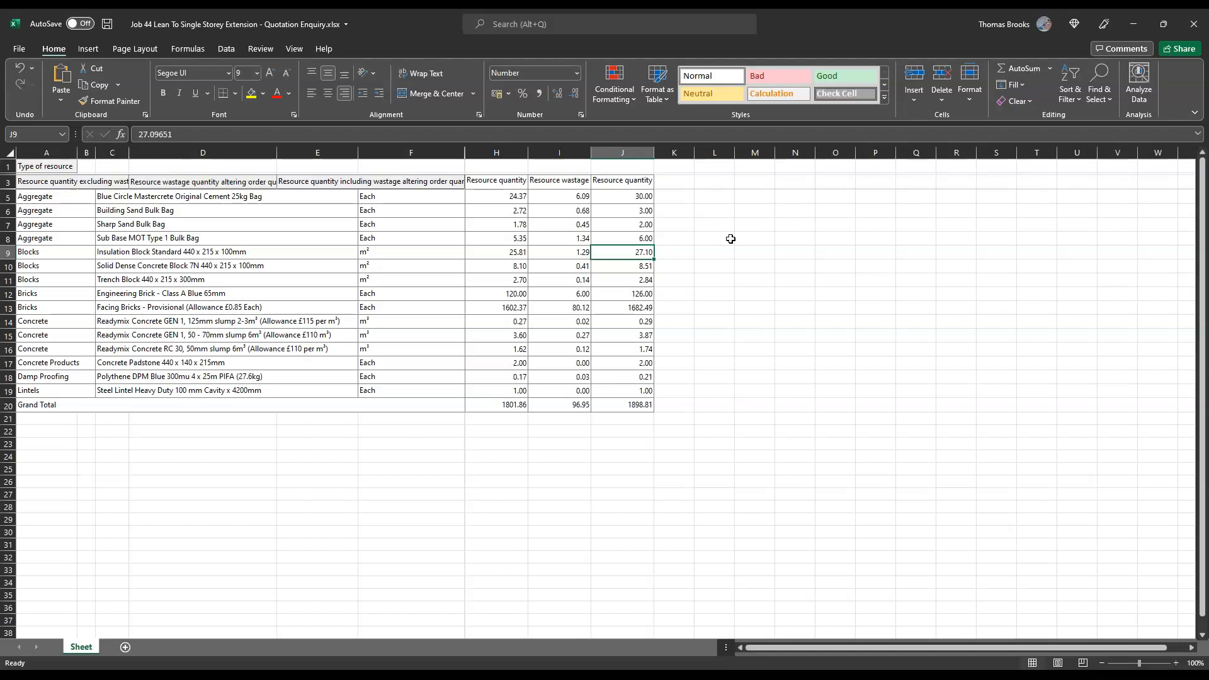
- Round the Blocks quantities including wastage to 27 for insulation block, 8.5 for solid dense concrete block and 2.8 for trench block
{"action": "type", "text": "27"}
{"action": "key", "text": "Return"}
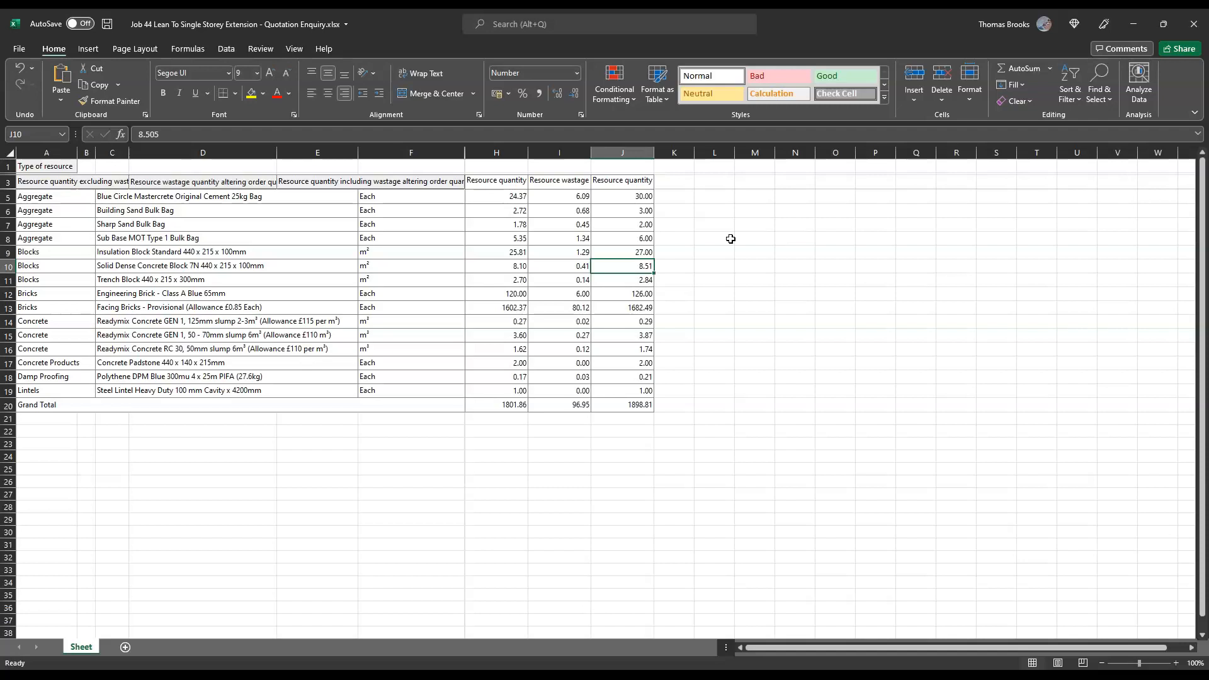
{"action": "type", "text": "8.5"}
{"action": "key", "text": "Return"}
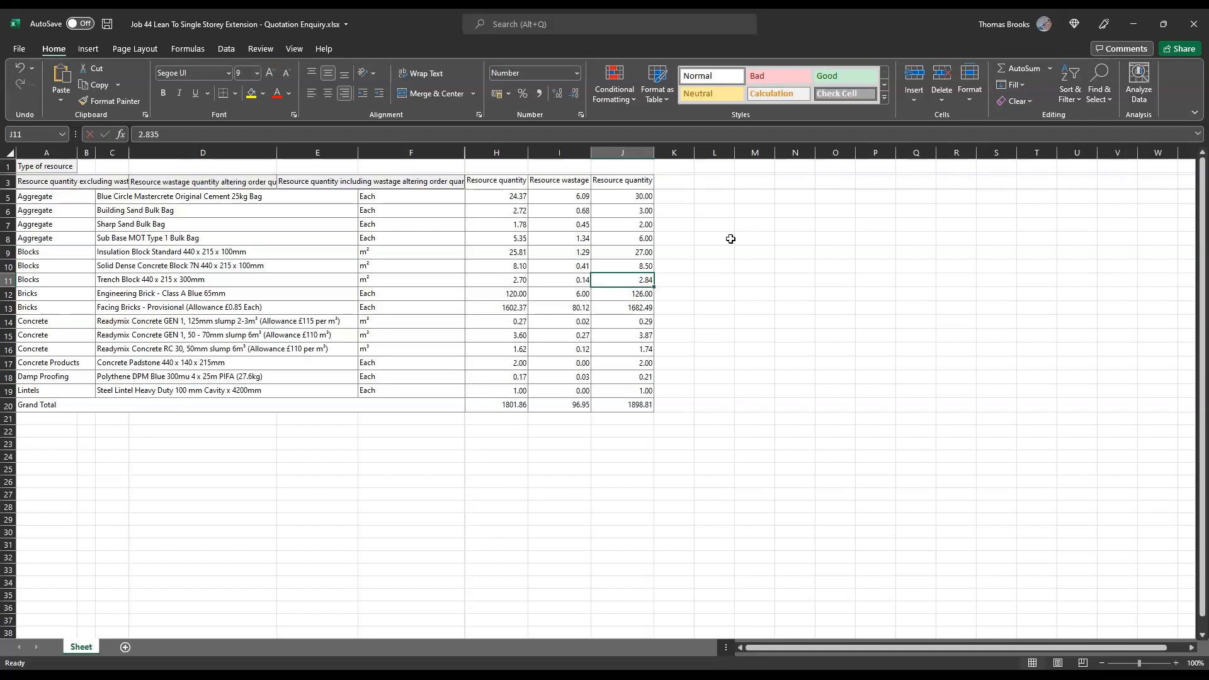
{"action": "type", "text": "2.8"}
{"action": "key", "text": "Return"}
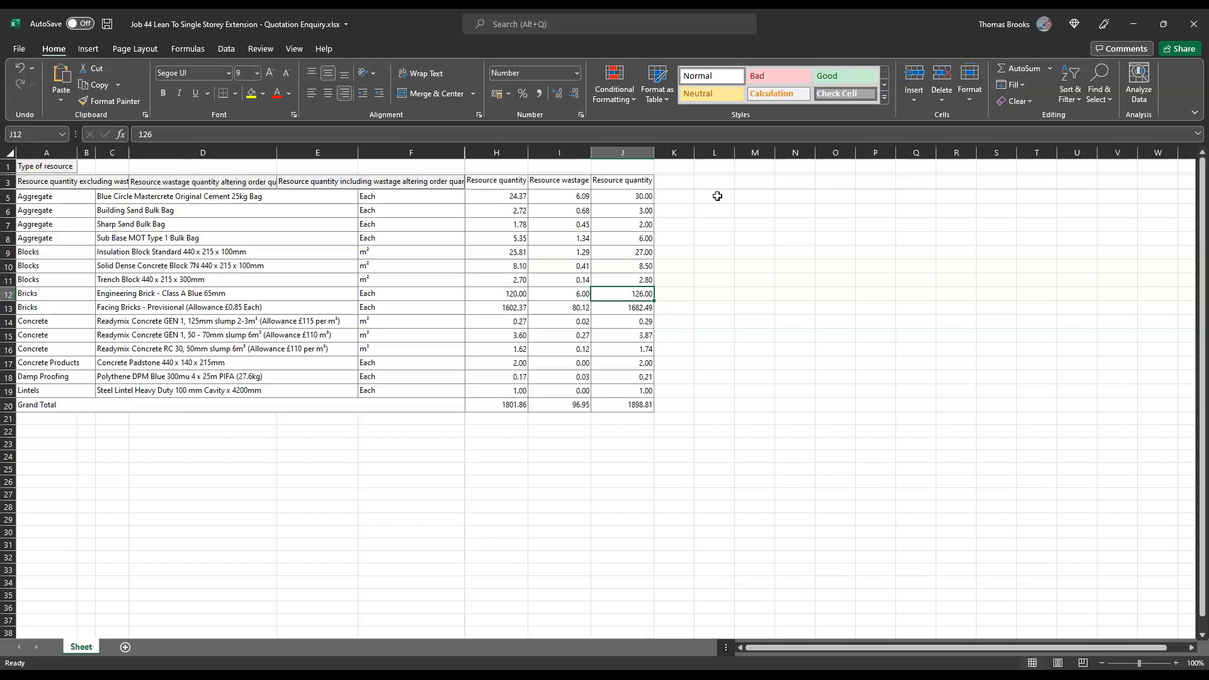
{"action": "left_click", "coordinate": [745, 322]}
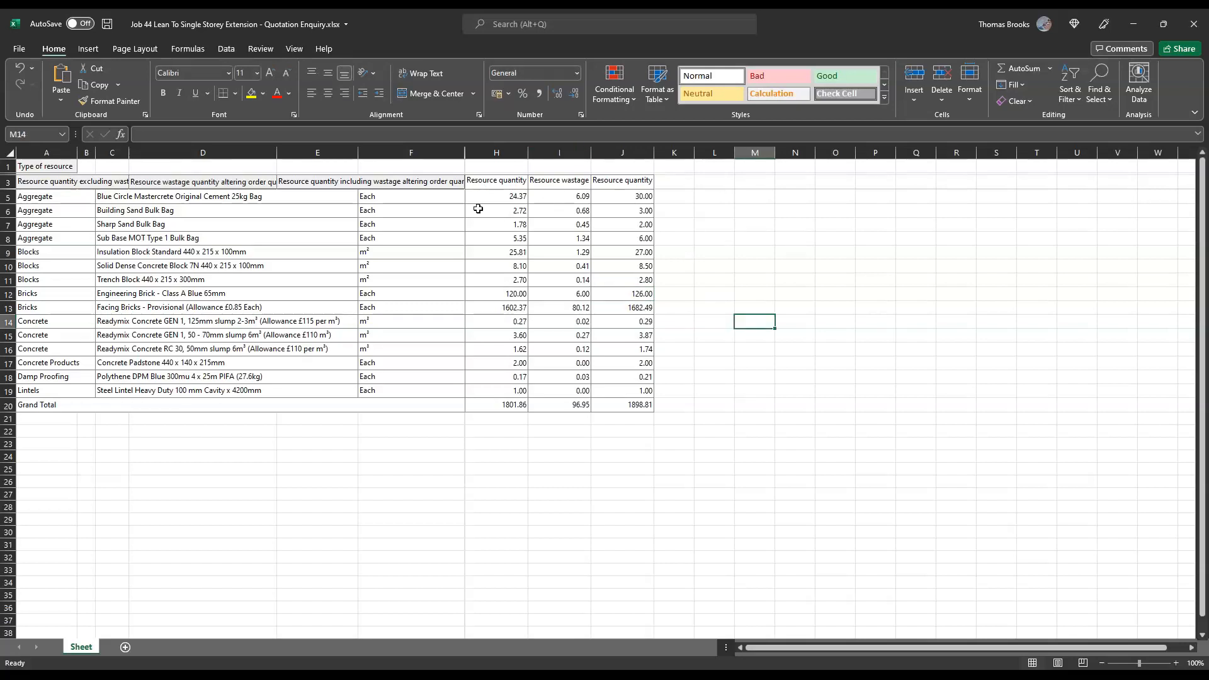
- Delete the resource quantity excluding wastage column and the resource wastage quantity column, keeping only the quantity including wastage
{"action": "left_click_drag", "start_coordinate": [482, 165], "coordinate": [561, 406]}
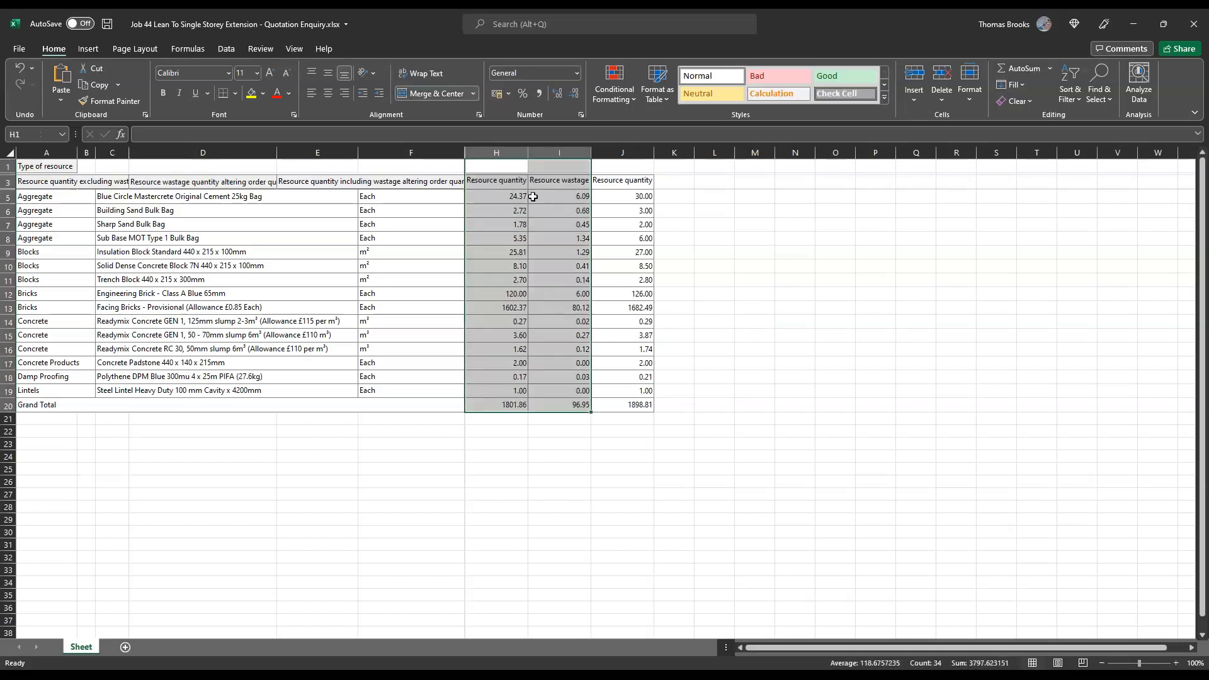
{"action": "right_click", "coordinate": [519, 153]}
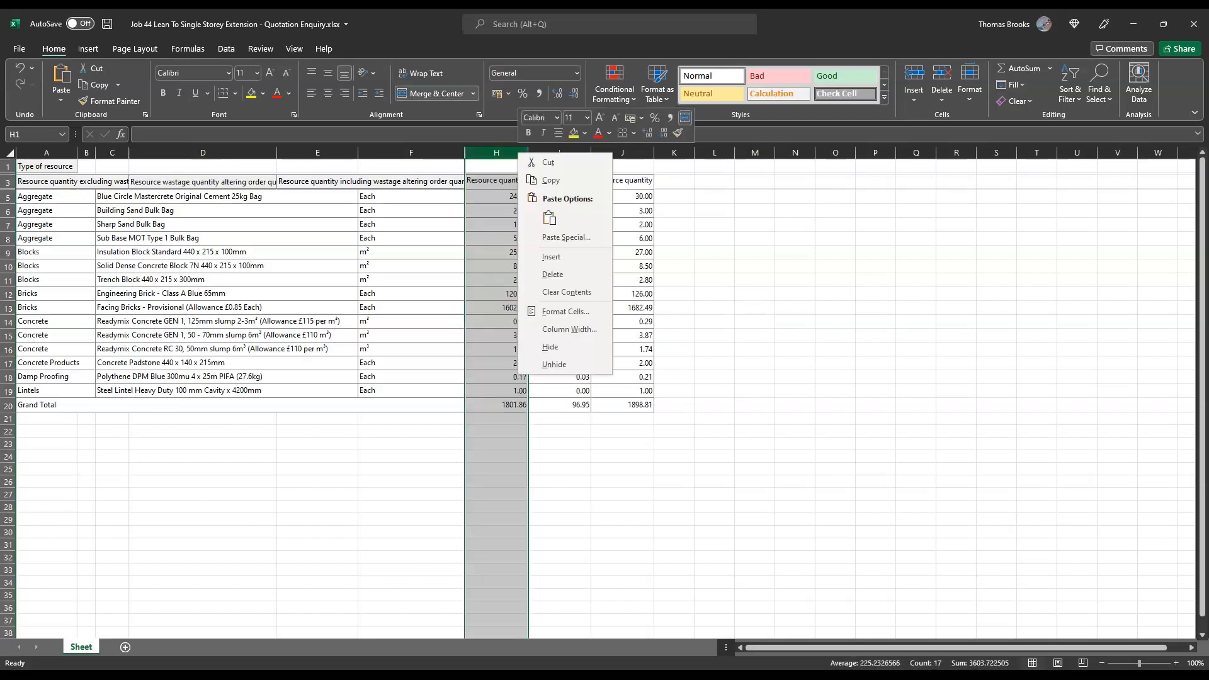
{"action": "left_click", "coordinate": [562, 276]}
{"action": "left_click", "coordinate": [653, 247]}
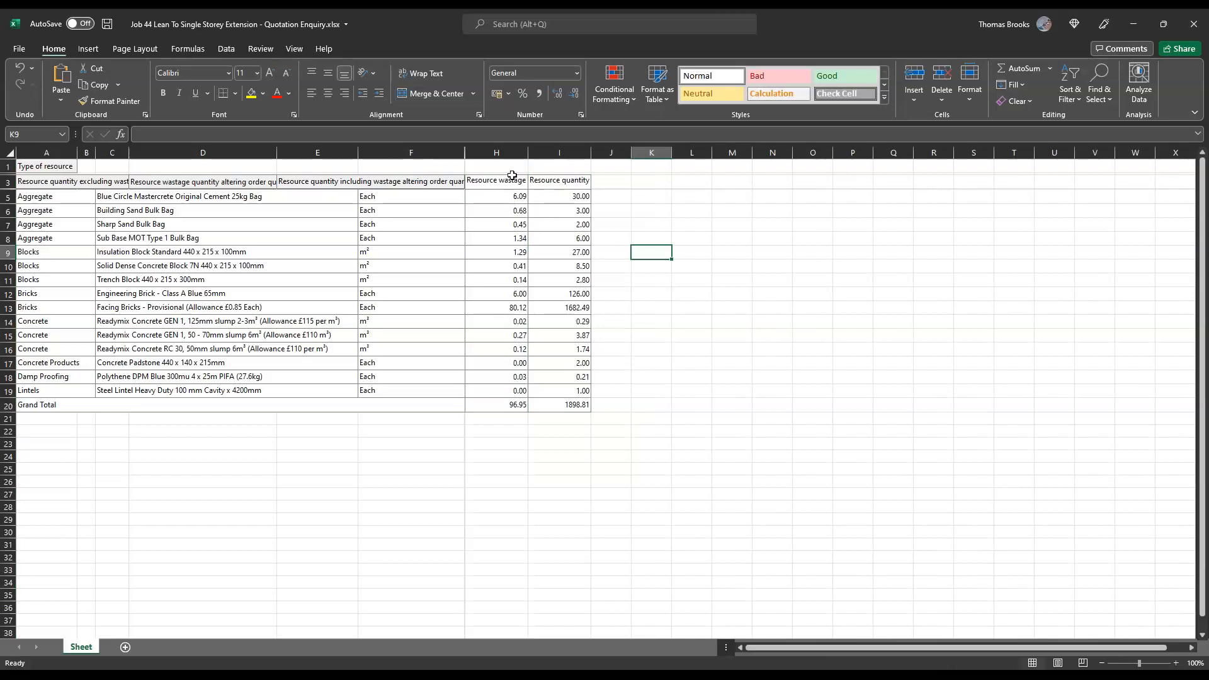
{"action": "left_click", "coordinate": [506, 153]}
{"action": "right_click", "coordinate": [511, 153]}
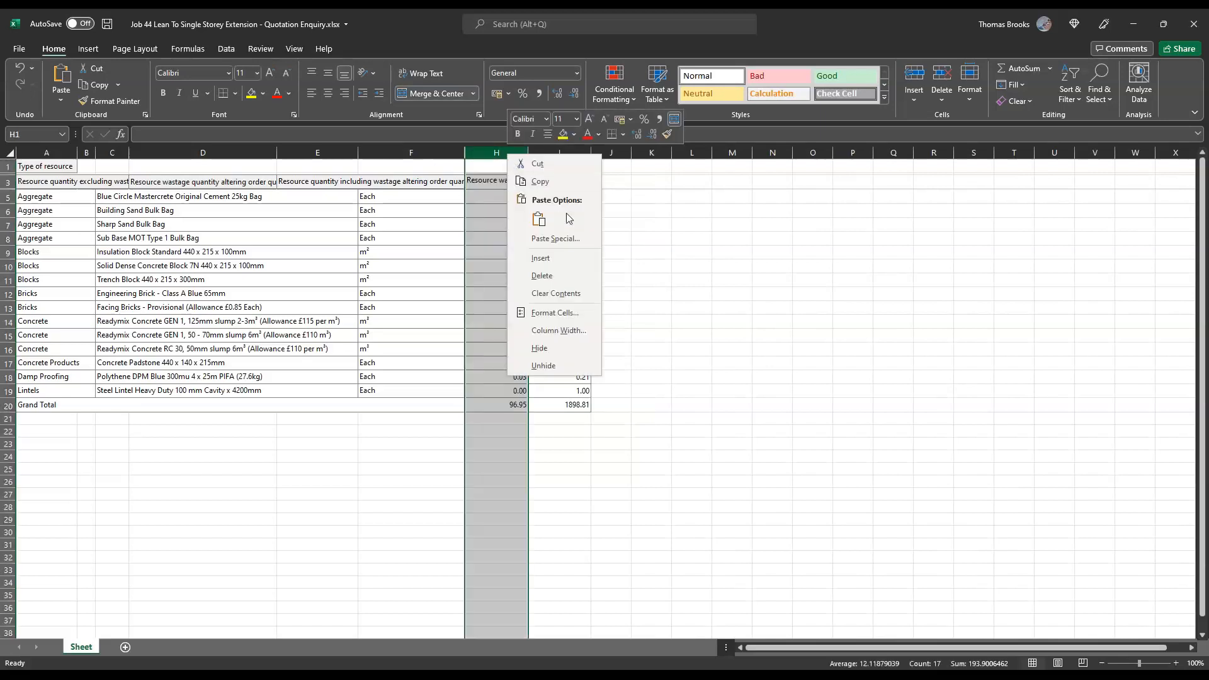
{"action": "left_click", "coordinate": [554, 275]}
{"action": "left_click", "coordinate": [610, 246]}
- Delete the Grand Total row beneath the material list
{"action": "left_click_drag", "start_coordinate": [45, 181], "coordinate": [529, 403]}
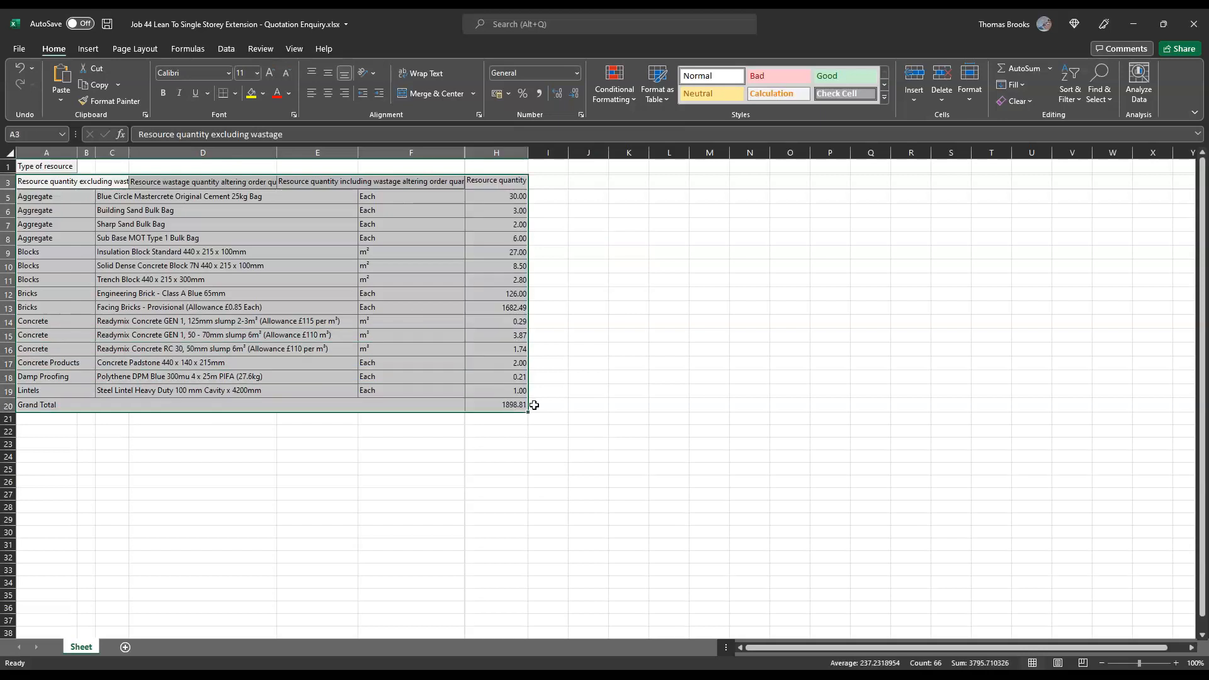
{"action": "left_click", "coordinate": [620, 404]}
{"action": "left_click", "coordinate": [7, 405]}
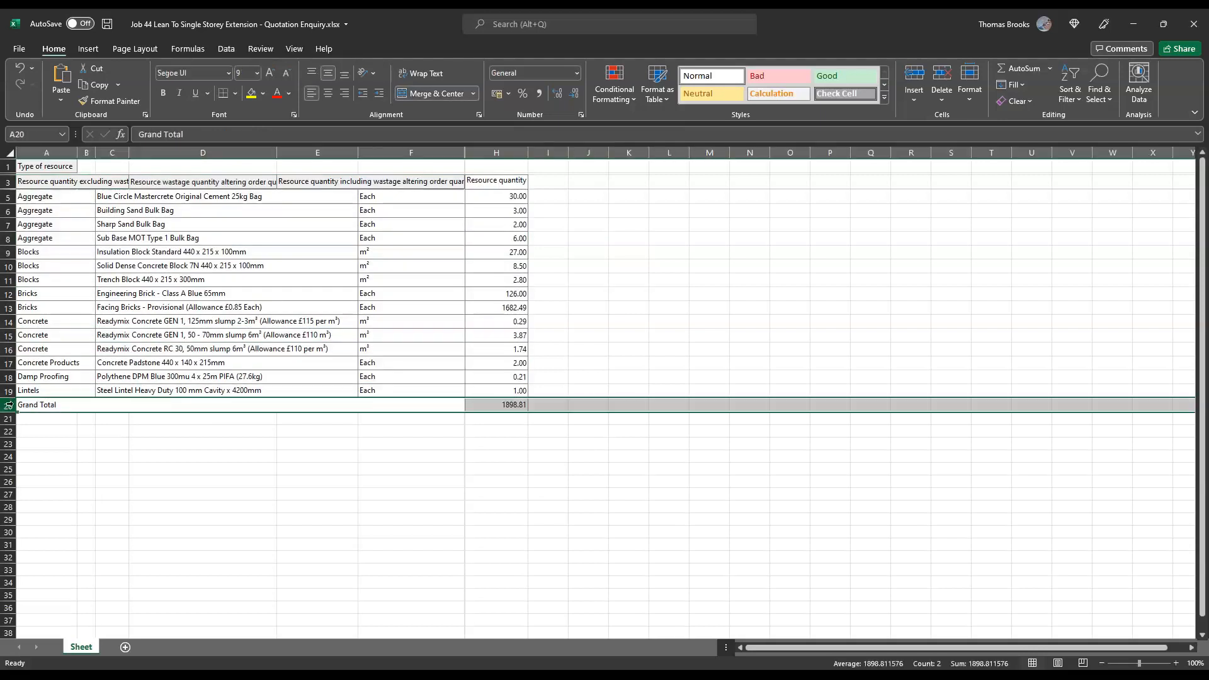
{"action": "right_click", "coordinate": [8, 404]}
{"action": "left_click", "coordinate": [57, 526]}
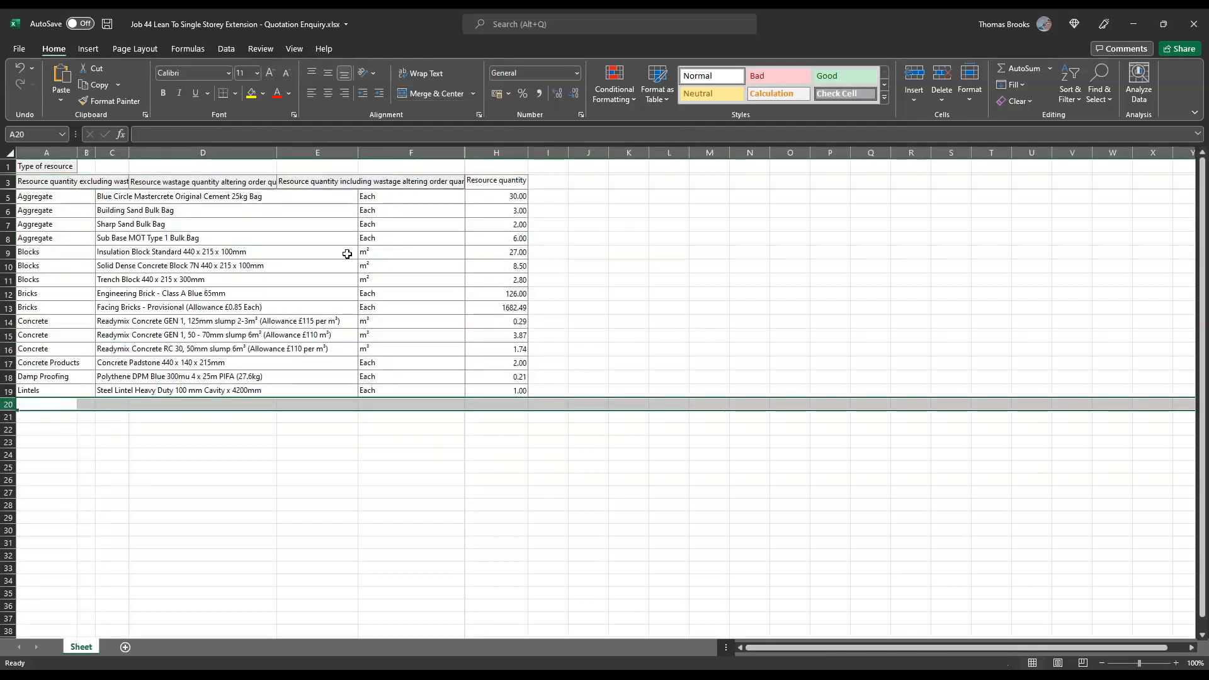
- Select the remaining table from its header row through the Lintels row, then close the workbook and save the changes
{"action": "left_click_drag", "start_coordinate": [24, 183], "coordinate": [502, 386]}
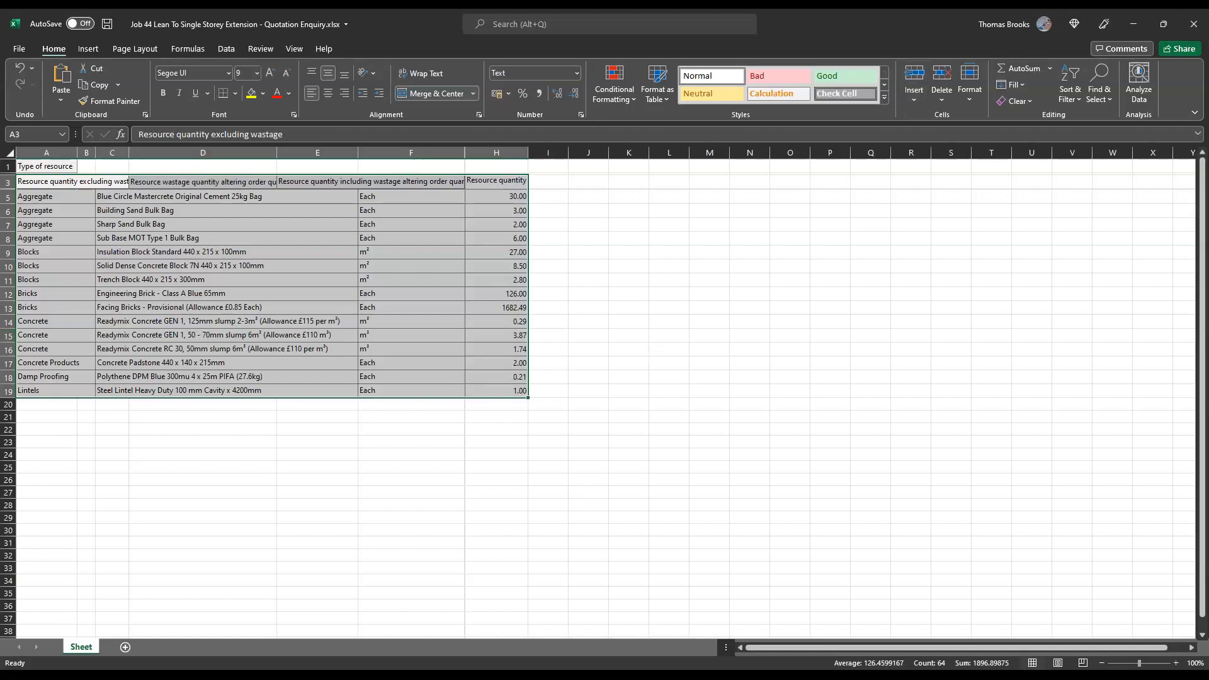
{"action": "key", "text": "alt+Tab"}
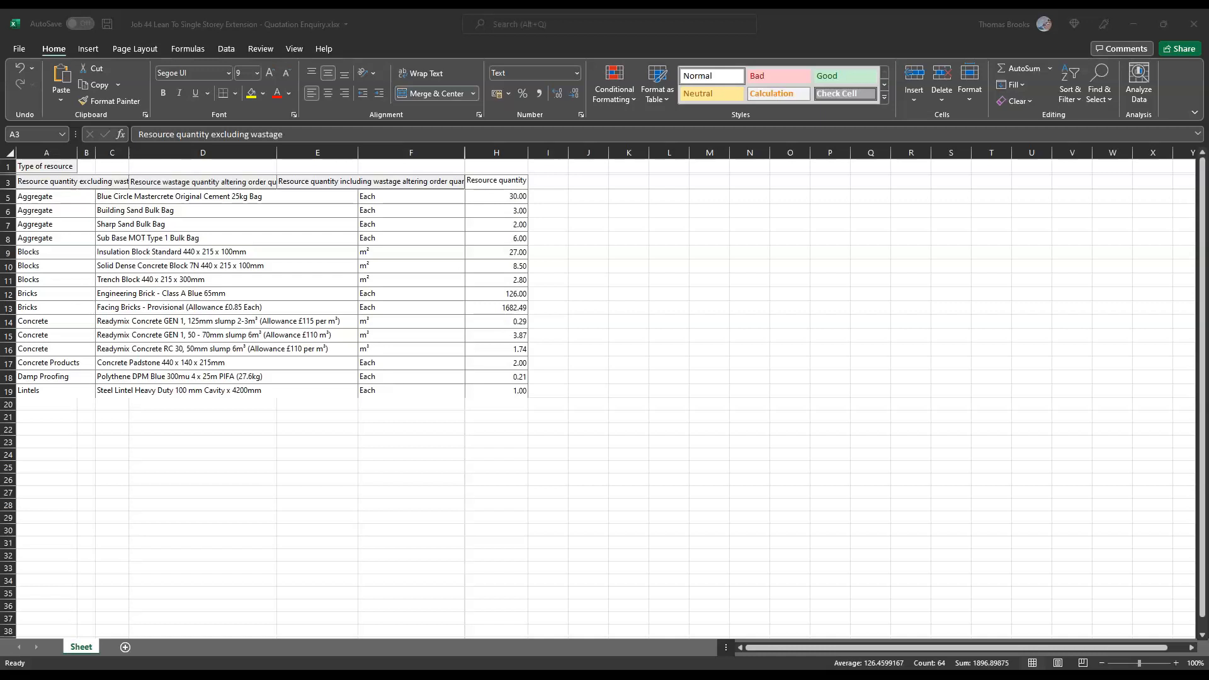
{"action": "left_click", "coordinate": [1193, 33]}
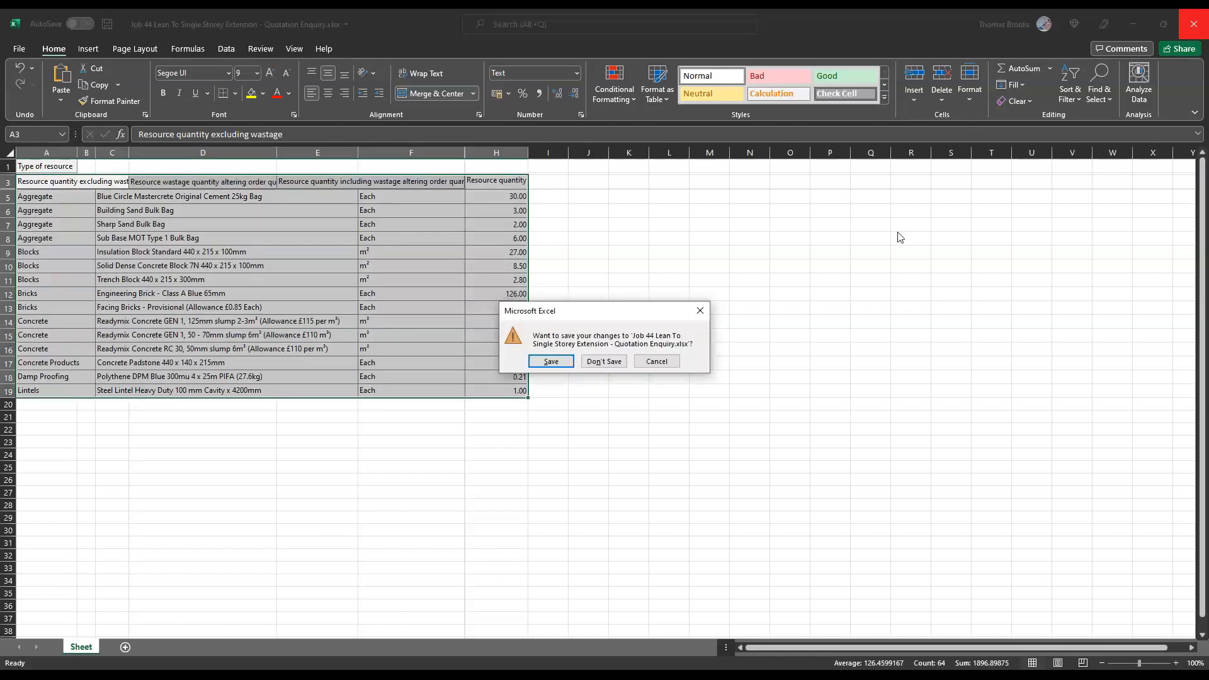
{"action": "left_click", "coordinate": [567, 363]}
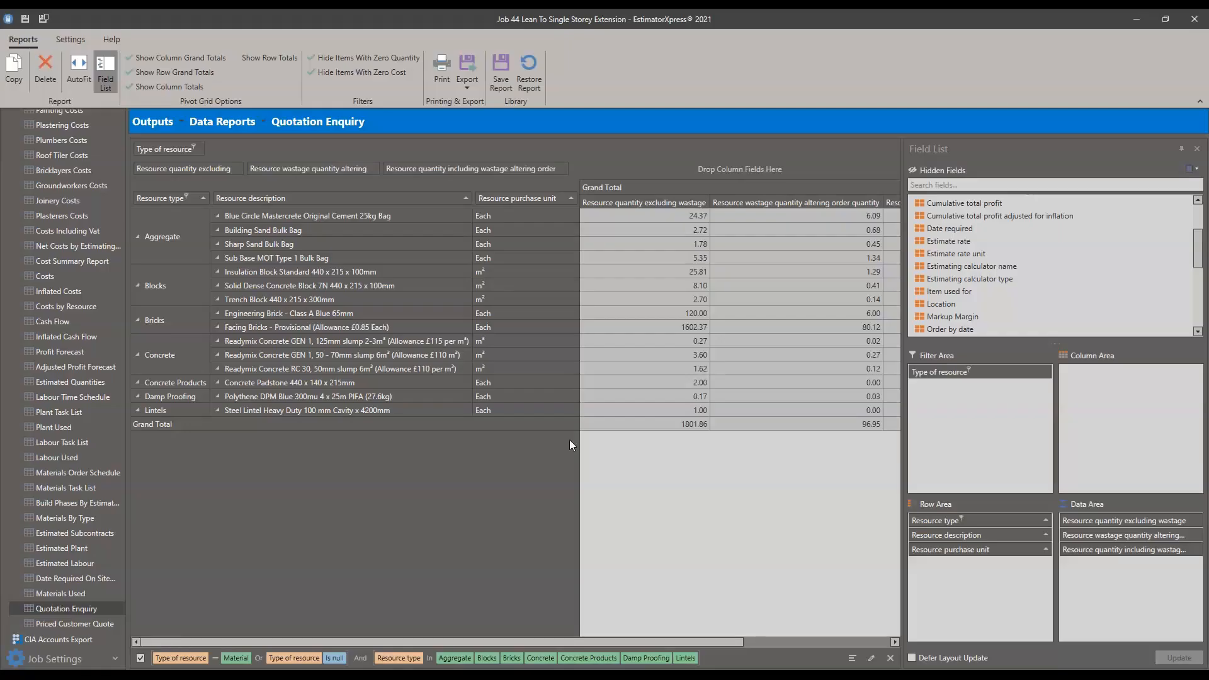
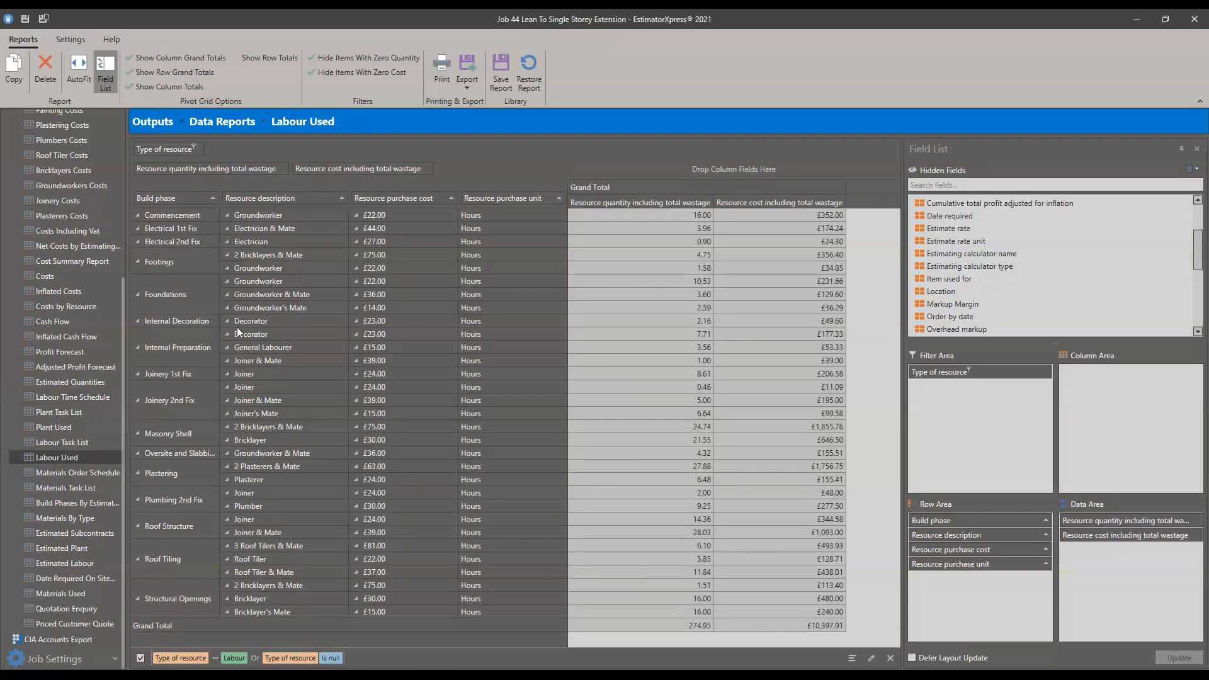
- Examine the labour entries in the Labour Used report for Commencement, Electrical 1st Fix, Footings, Foundations and Internal Preparation
{"action": "left_click", "coordinate": [184, 216]}
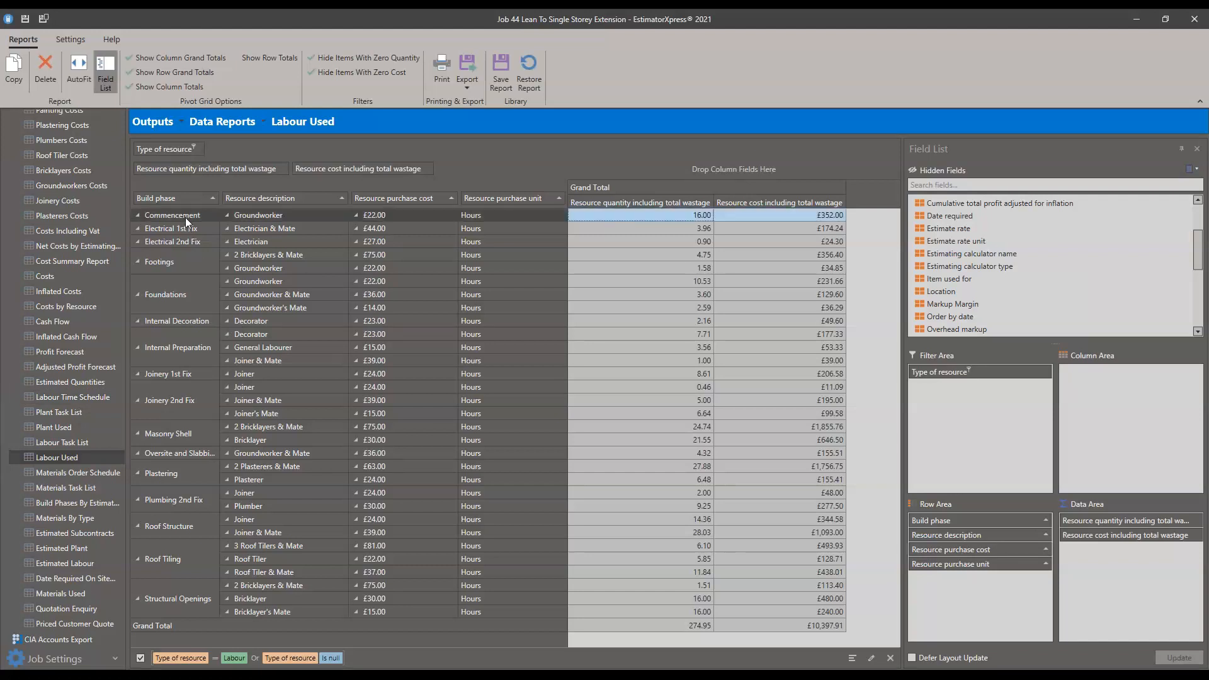
{"action": "left_click", "coordinate": [179, 229]}
{"action": "left_click", "coordinate": [182, 258]}
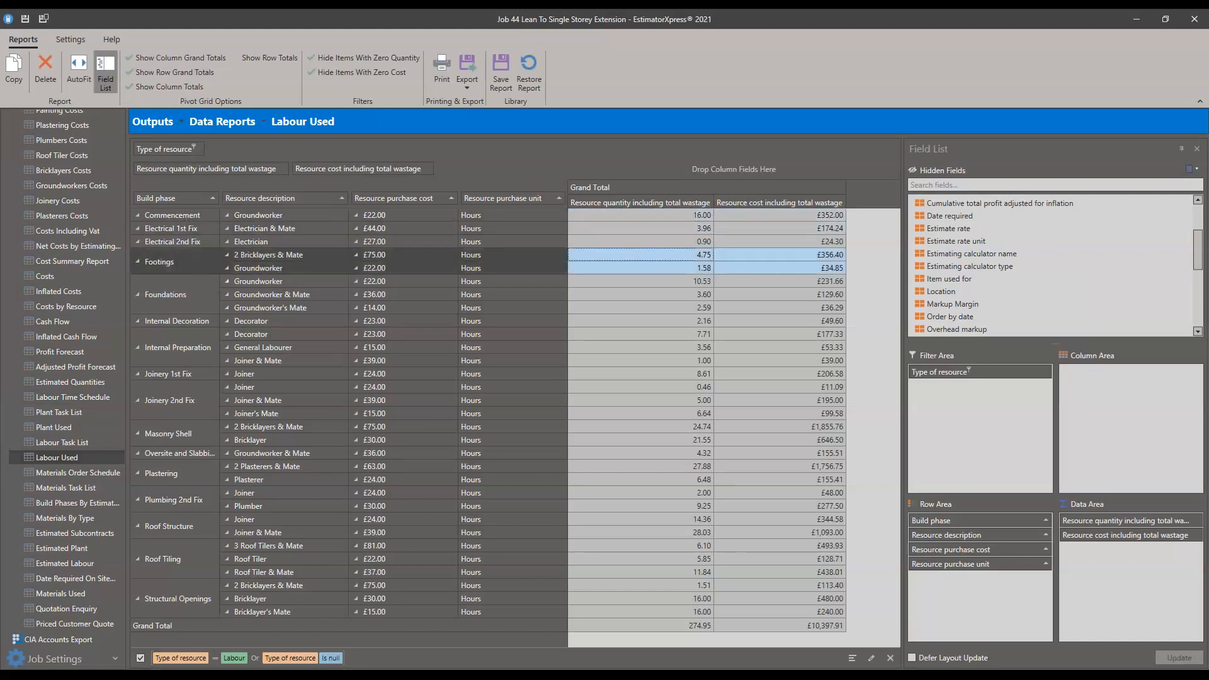
{"action": "left_click", "coordinate": [273, 267]}
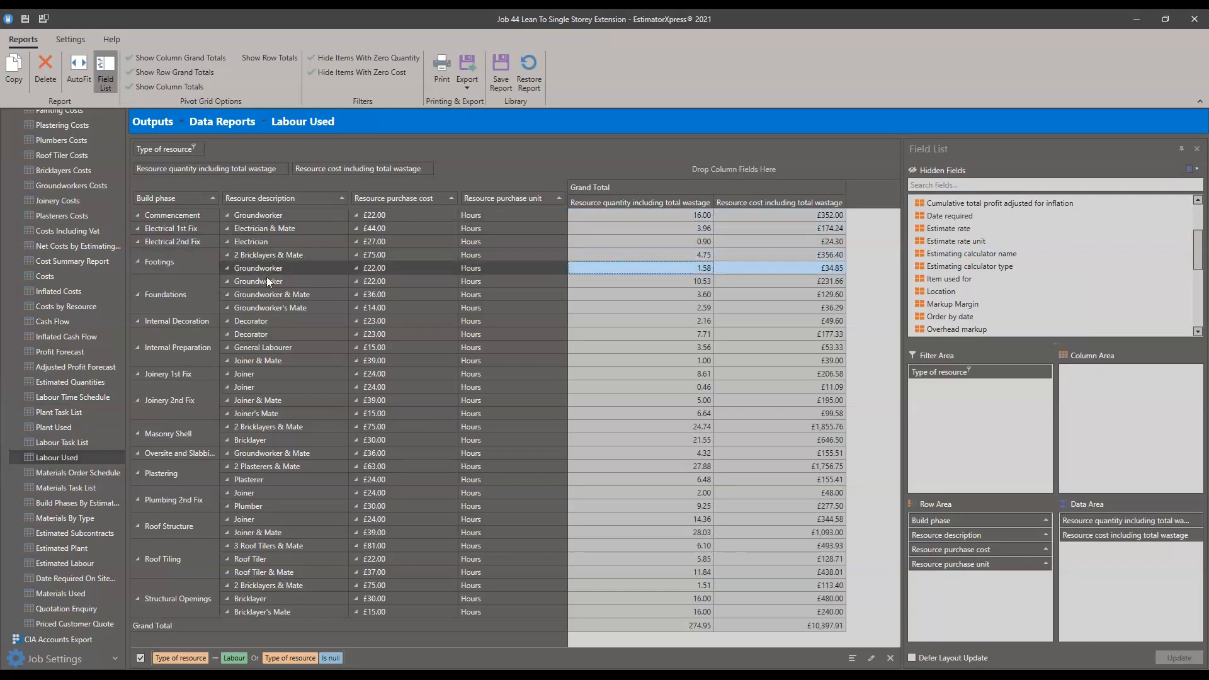
{"action": "left_click", "coordinate": [171, 292]}
{"action": "left_click", "coordinate": [166, 345]}
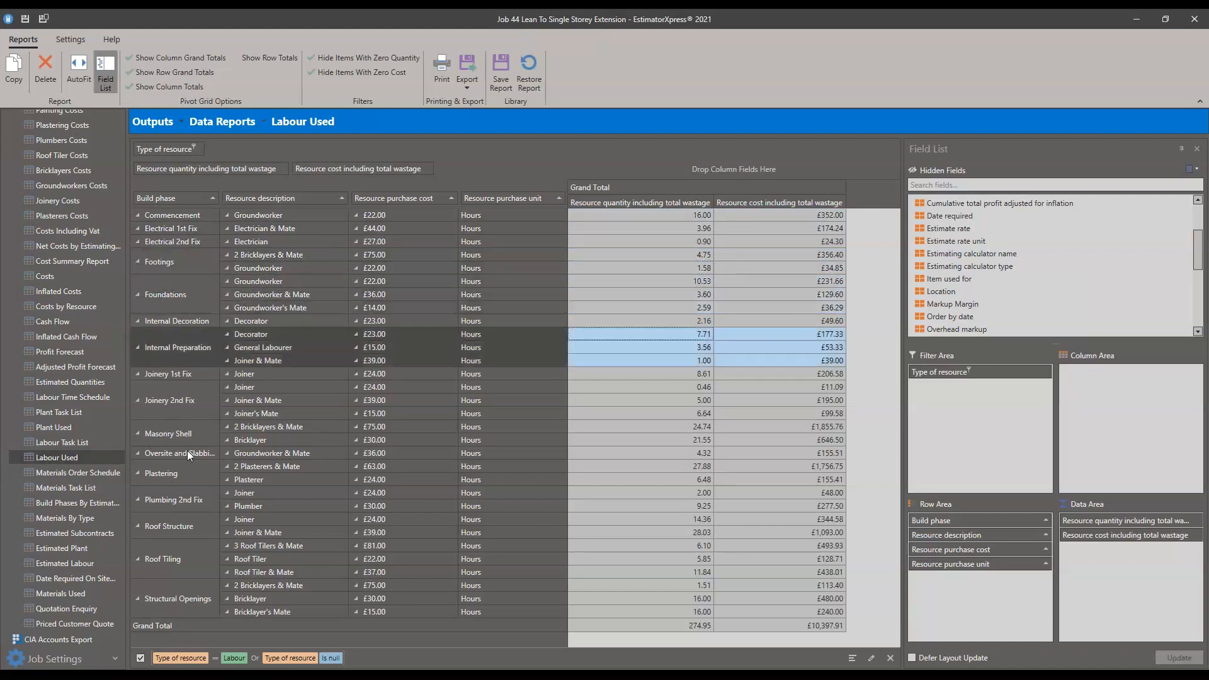
{"action": "left_click", "coordinate": [258, 350]}
{"action": "left_click", "coordinate": [243, 364]}
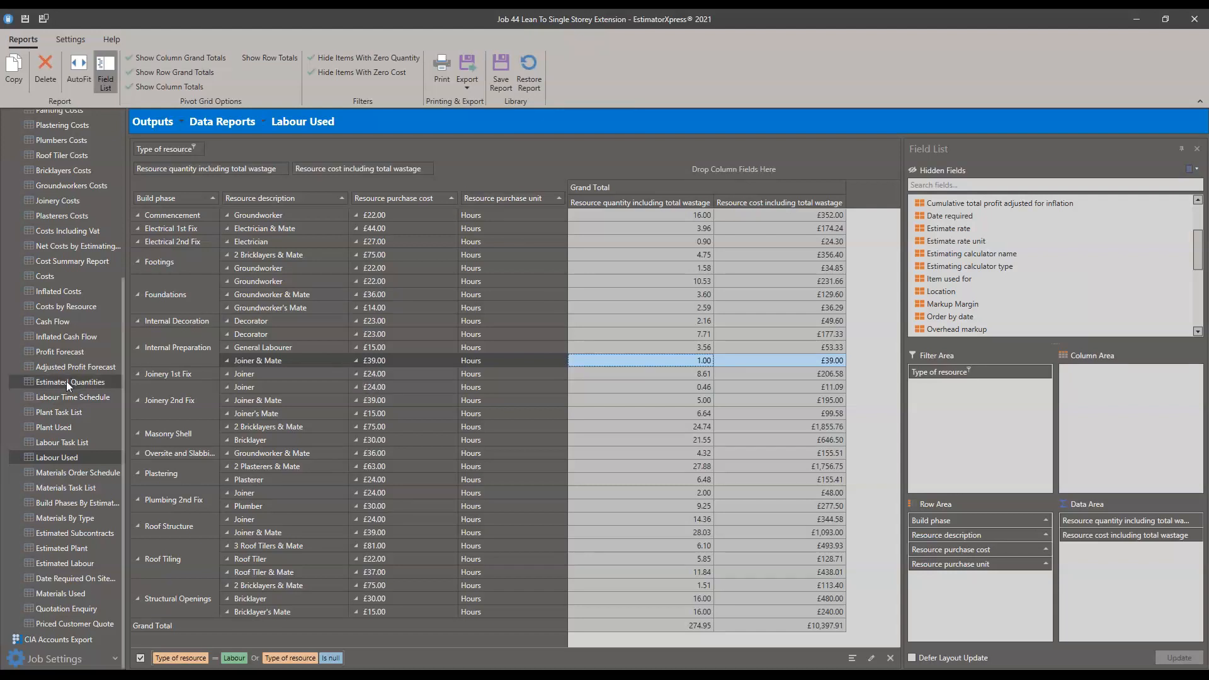
- Open the Priced Customer Quote data report, checking CPU usage in Task Manager while it loads
{"action": "left_click", "coordinate": [60, 460]}
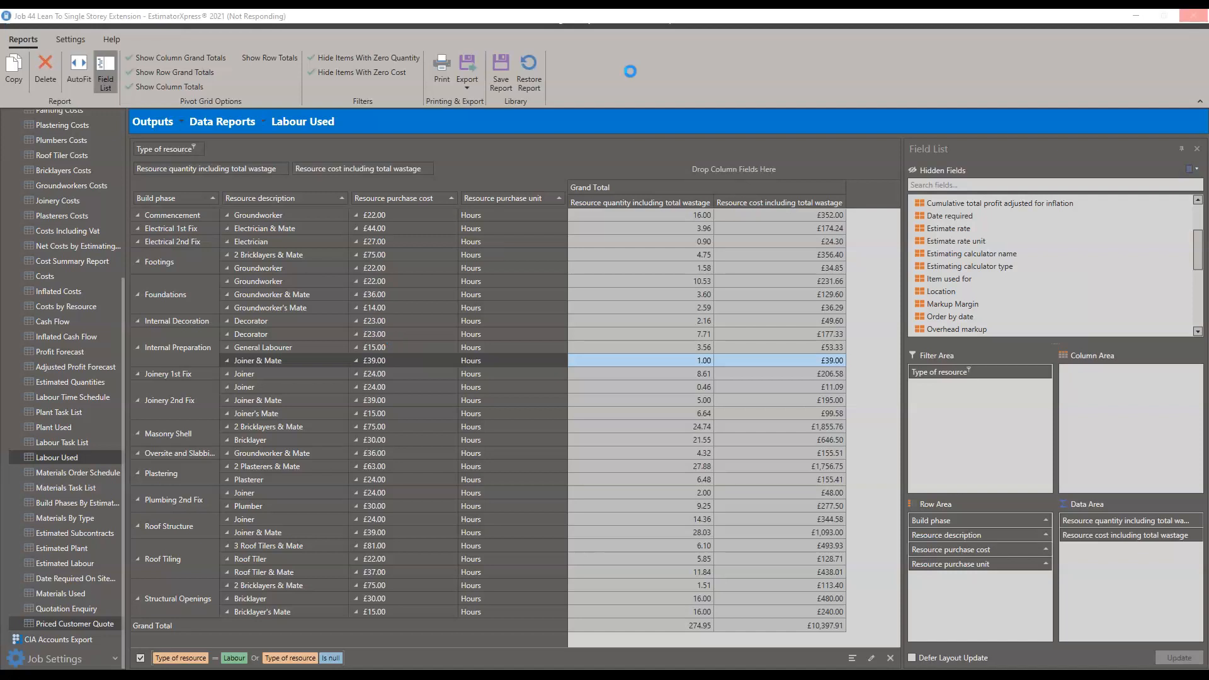
{"action": "key", "text": "ctrl+shift+Escape"}
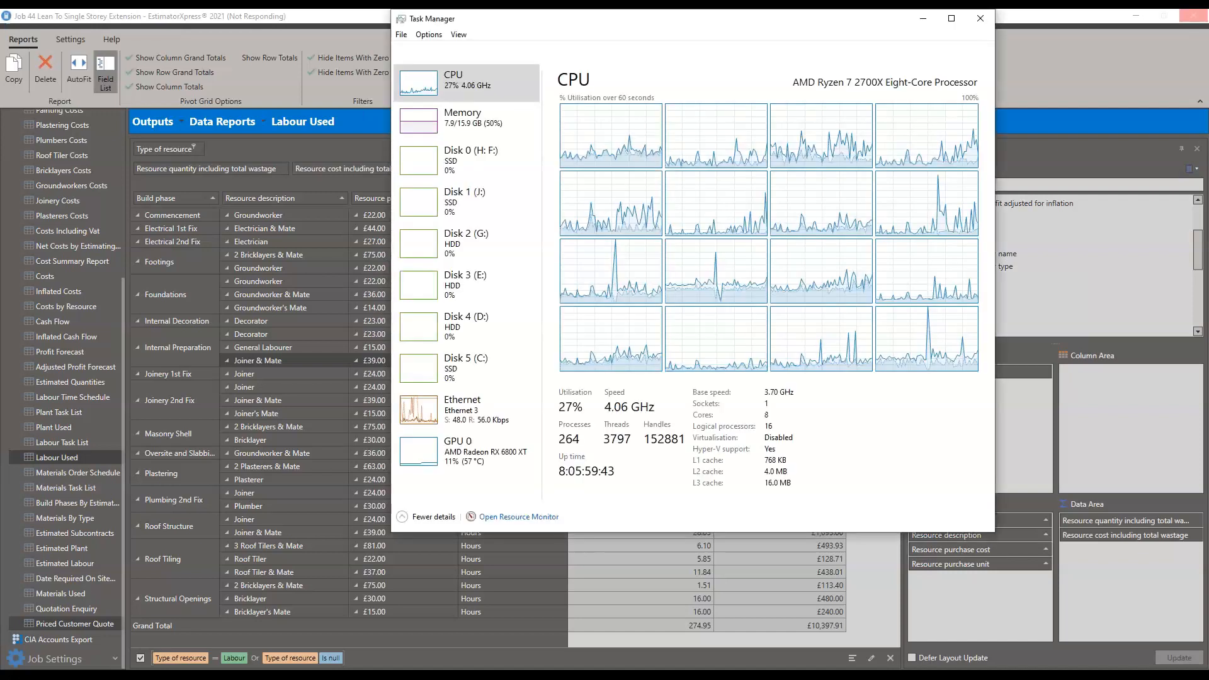
{"action": "left_click_drag", "start_coordinate": [851, 24], "coordinate": [1208, 19]}
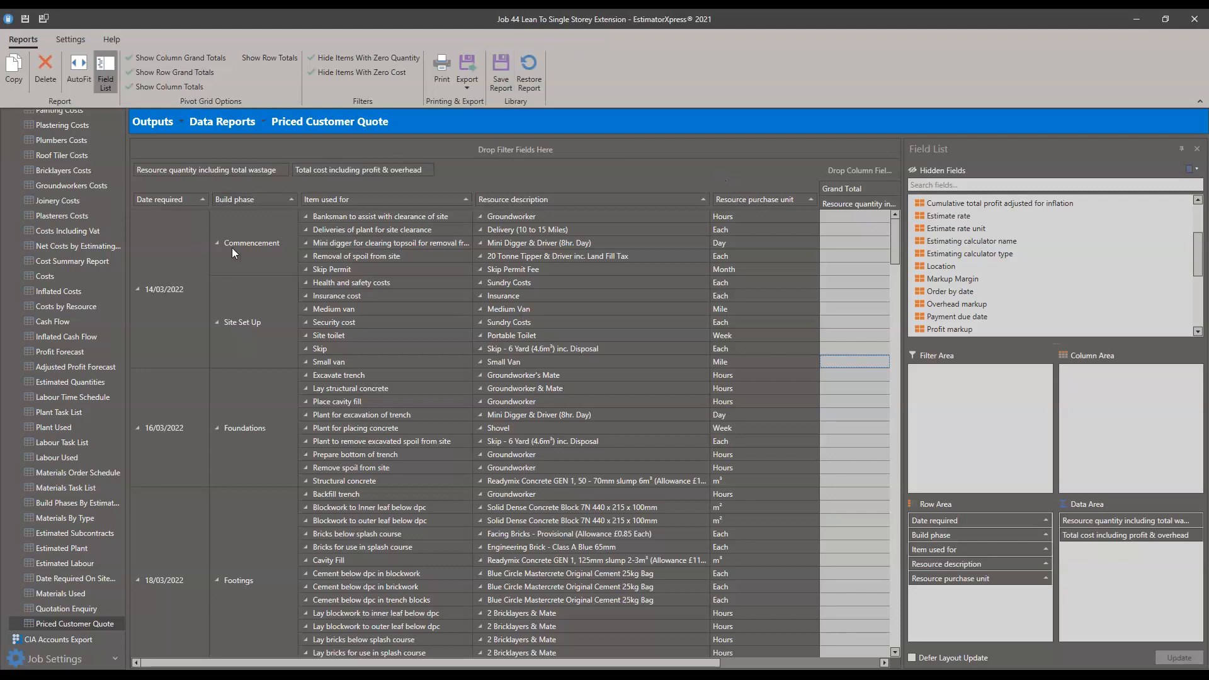
- Examine the report's row grouping by required date, build phase, item used for and resource description, starting with 14/03/2022
{"action": "left_click", "coordinate": [167, 265]}
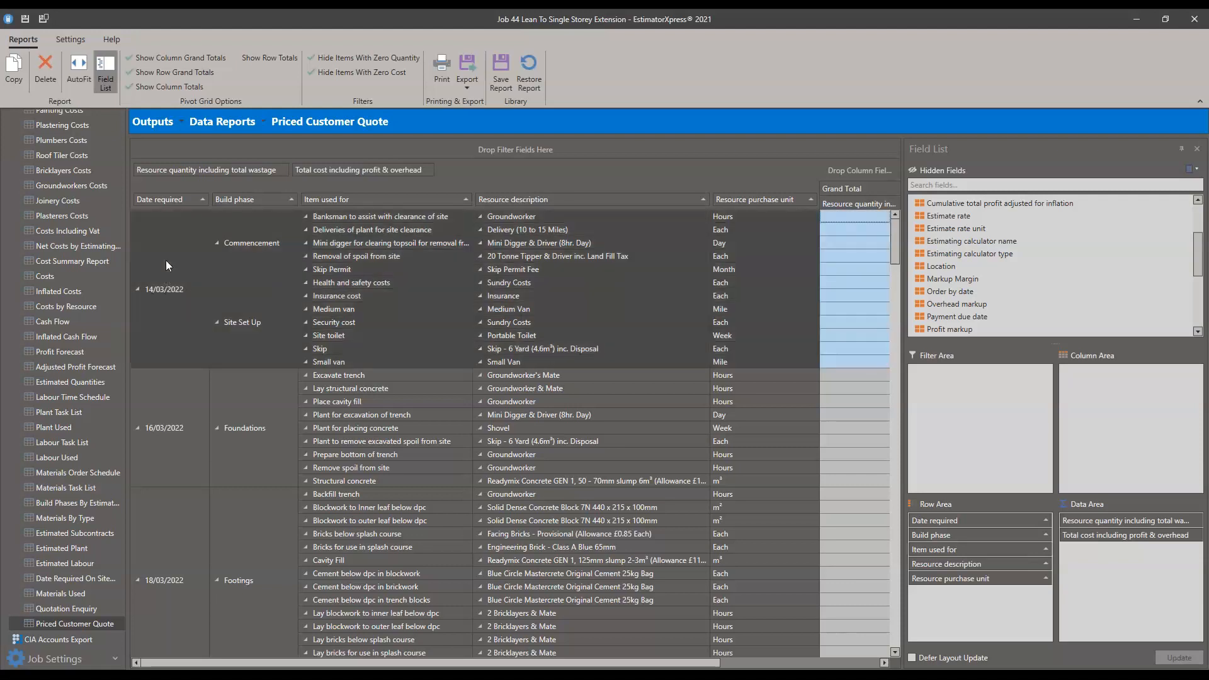
{"action": "left_click", "coordinate": [247, 301]}
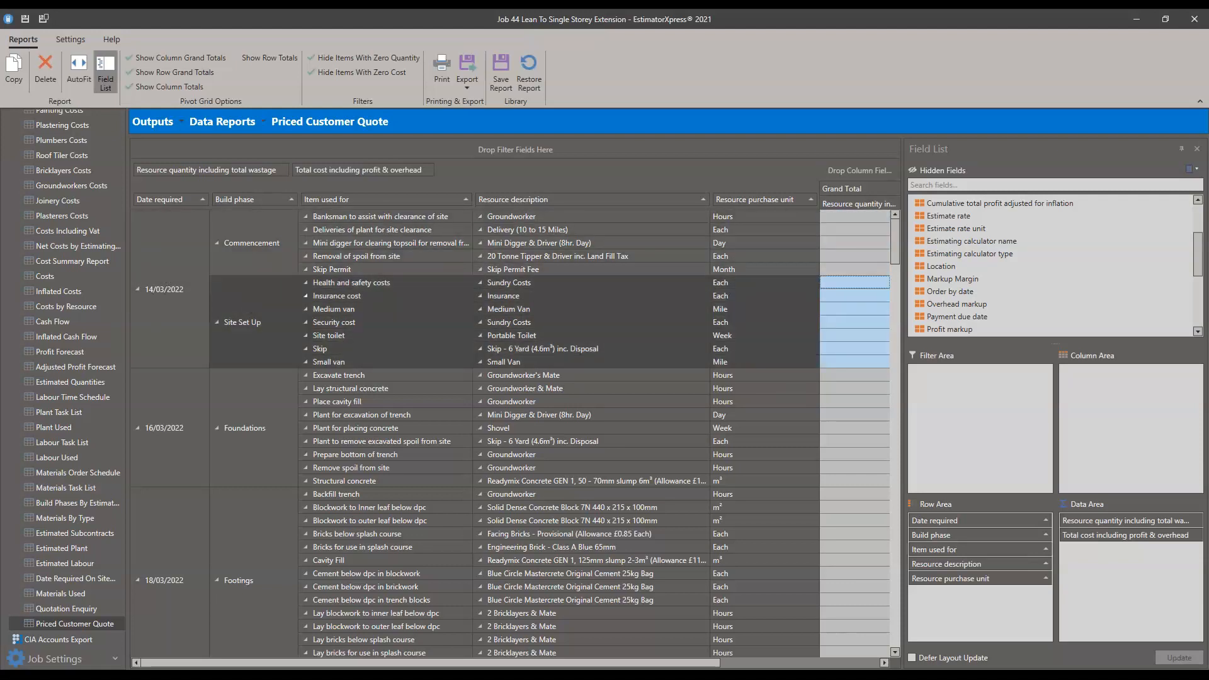
{"action": "left_click", "coordinate": [425, 243]}
{"action": "left_click", "coordinate": [538, 216]}
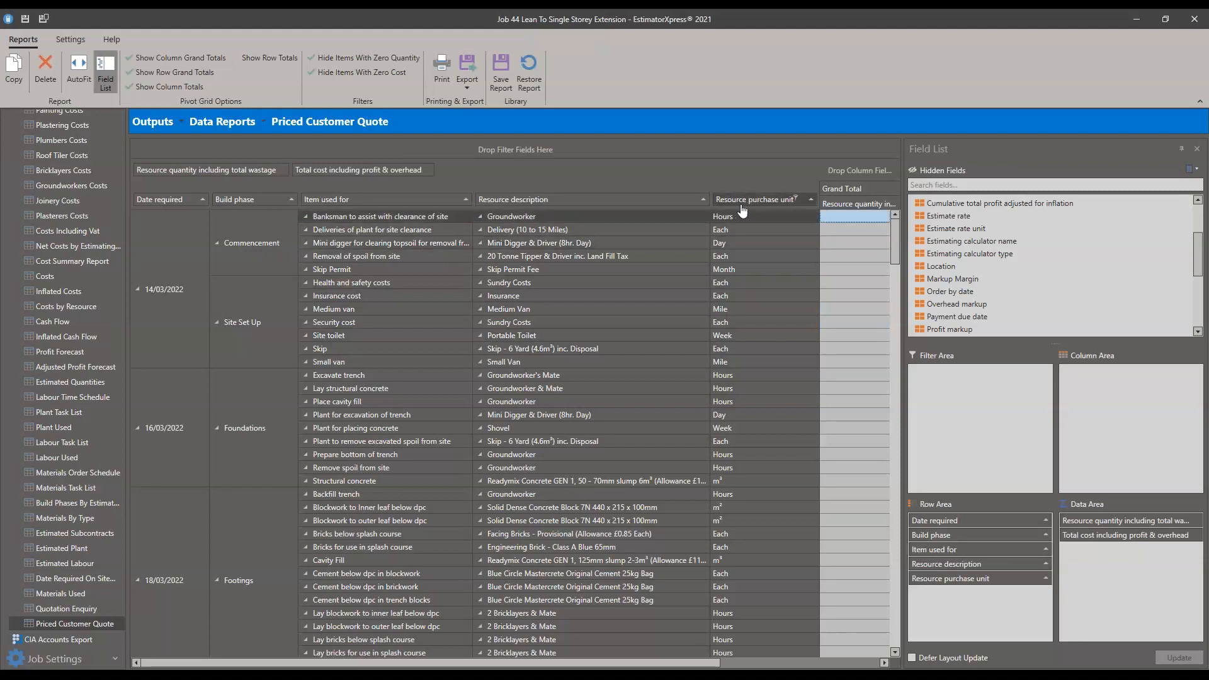
- Review the resource quantity including total wastage and total cost including profit and overhead down the report
{"action": "left_click_drag", "start_coordinate": [494, 663], "coordinate": [588, 661]}
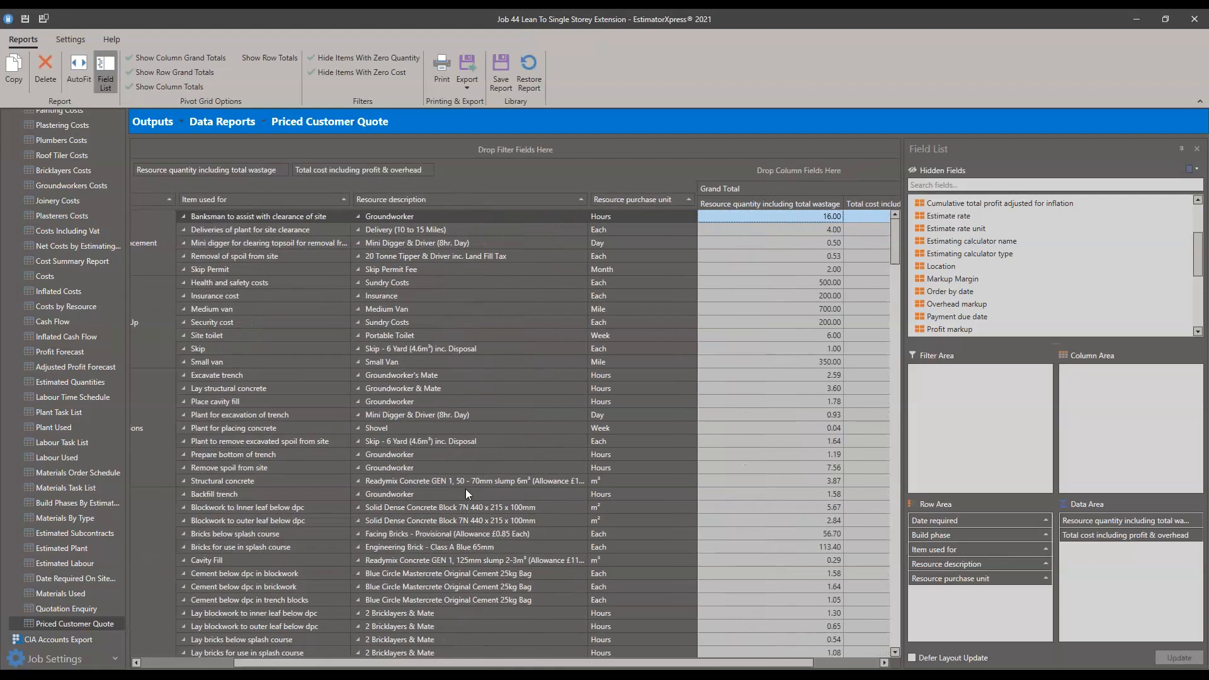
{"action": "left_click_drag", "start_coordinate": [501, 661], "coordinate": [685, 660]}
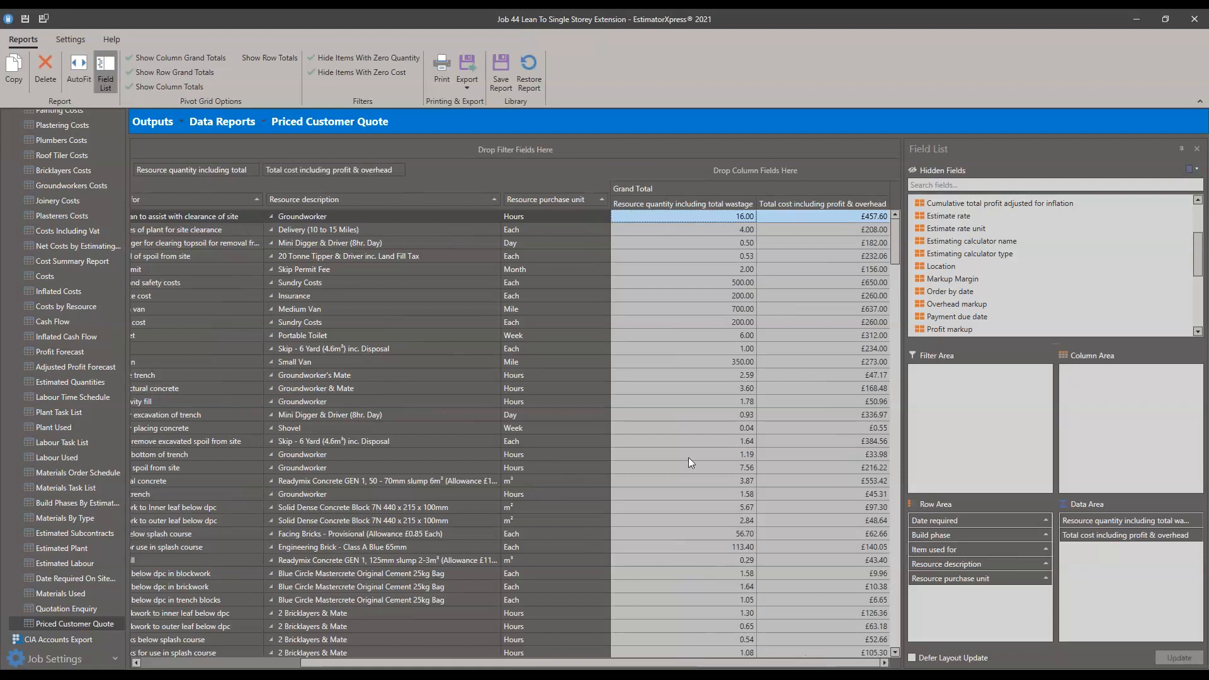
{"action": "left_click", "coordinate": [675, 221]}
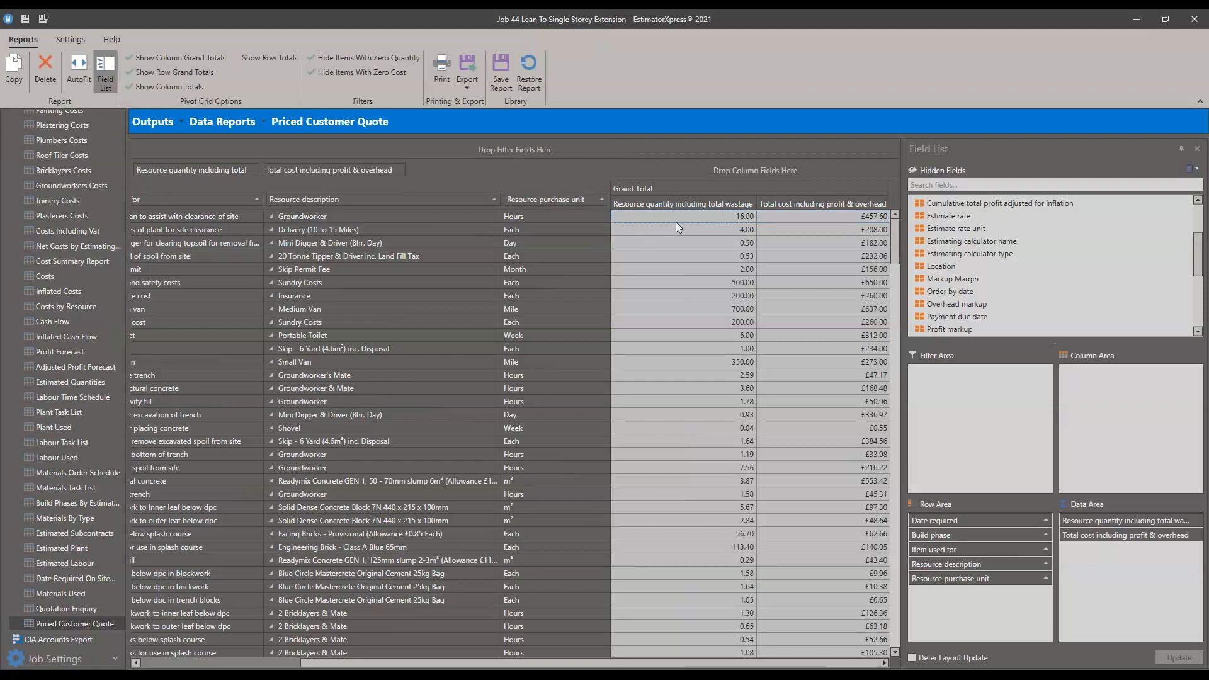
{"action": "left_click", "coordinate": [839, 214]}
{"action": "scroll", "coordinate": [718, 293], "scroll_direction": "down", "scroll_amount": 15}
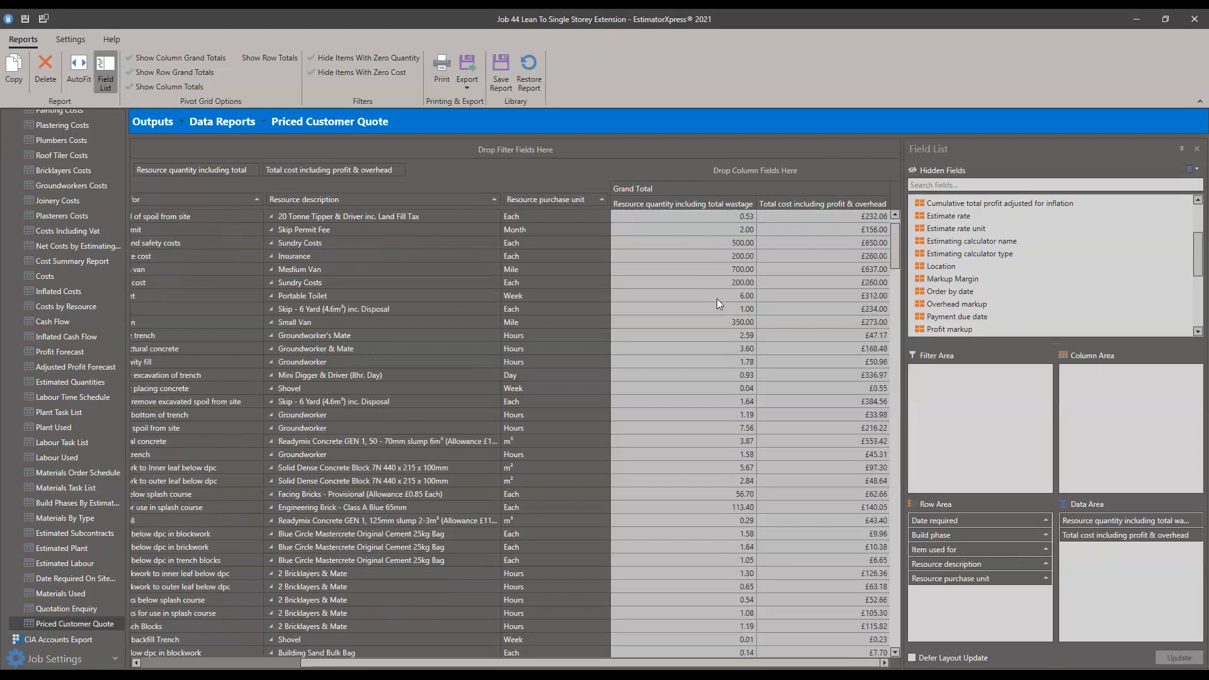
{"action": "scroll", "coordinate": [721, 308], "scroll_direction": "down", "scroll_amount": 10}
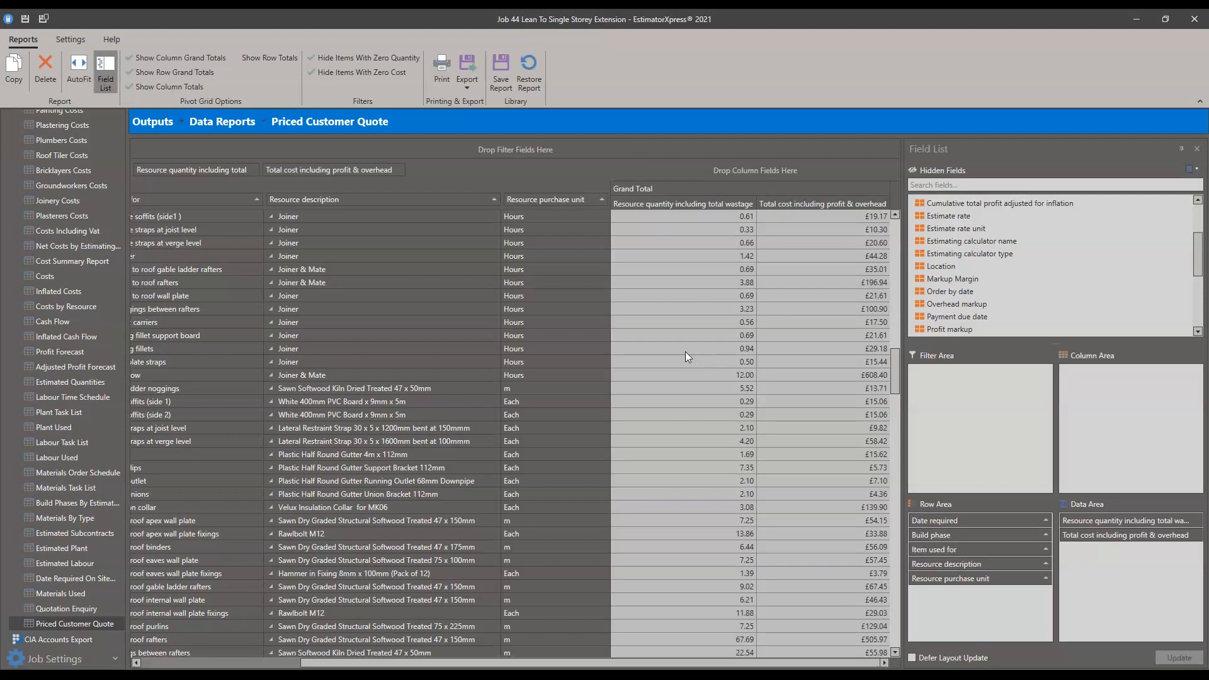
{"action": "scroll", "coordinate": [685, 352], "scroll_direction": "down", "scroll_amount": 6}
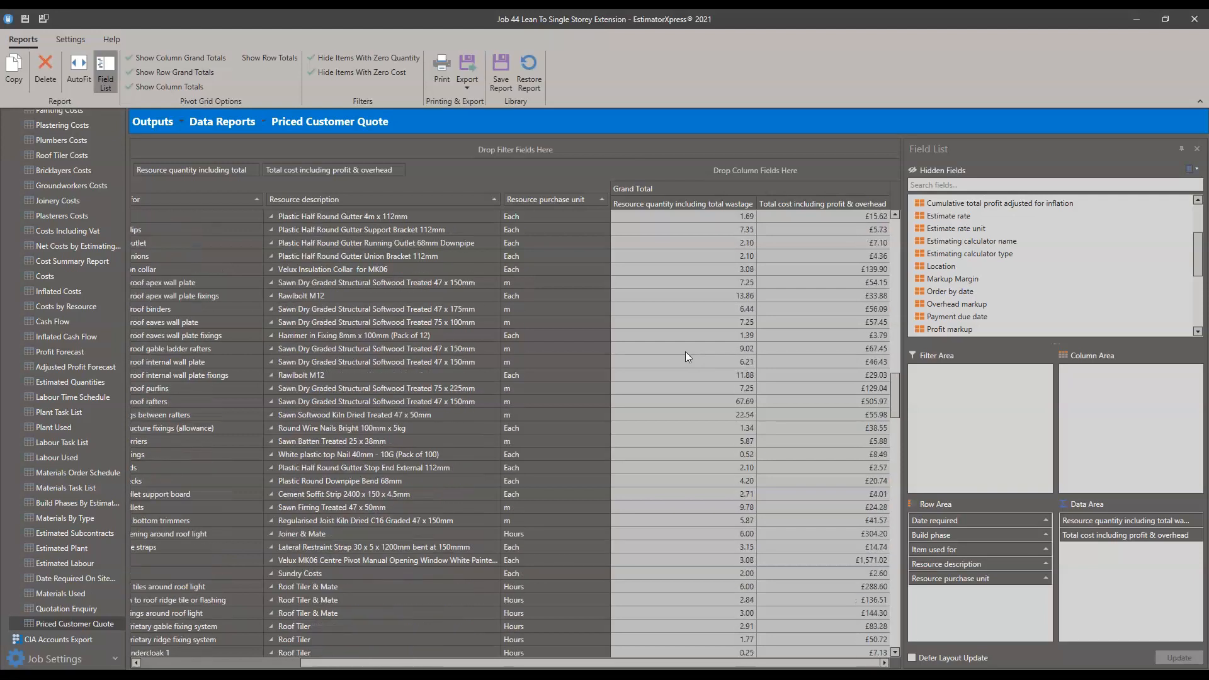
- Add the Type of resource field to the report rows between Build phase and Item used for
{"action": "left_click_drag", "start_coordinate": [573, 662], "coordinate": [409, 661]}
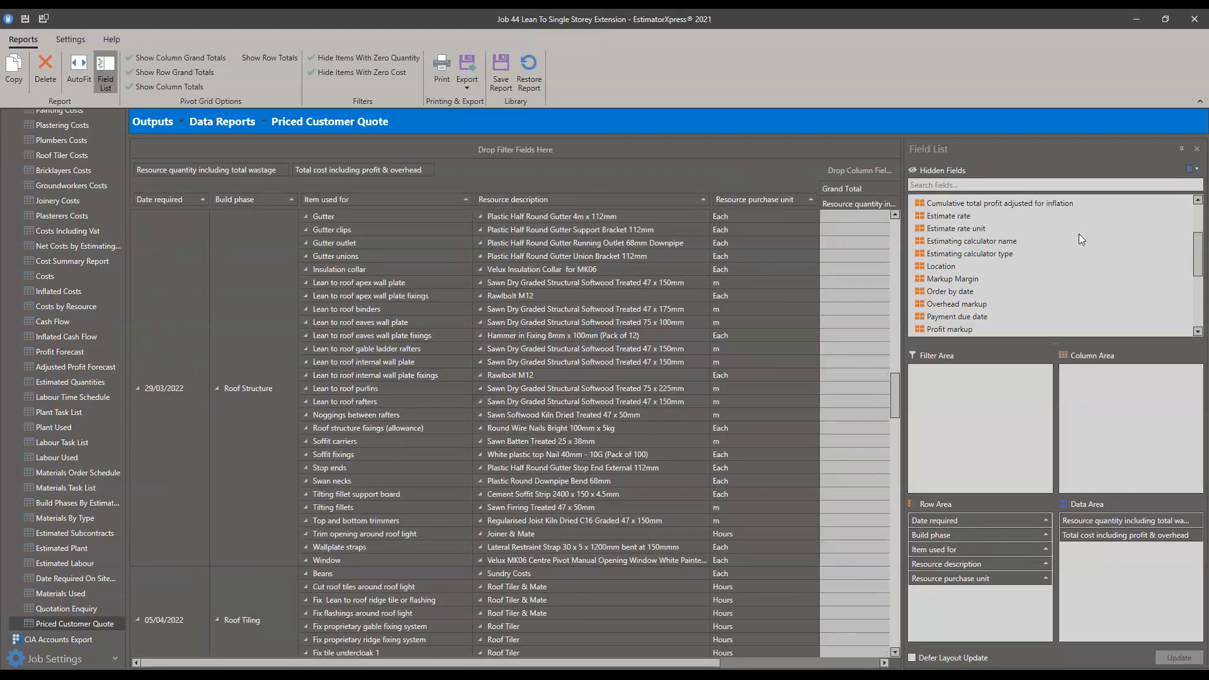
{"action": "scroll", "coordinate": [1079, 233], "scroll_direction": "up", "scroll_amount": 5}
{"action": "scroll", "coordinate": [978, 251], "scroll_direction": "down", "scroll_amount": 15}
{"action": "scroll", "coordinate": [976, 280], "scroll_direction": "up", "scroll_amount": 3}
{"action": "left_click_drag", "start_coordinate": [976, 270], "coordinate": [306, 202]}
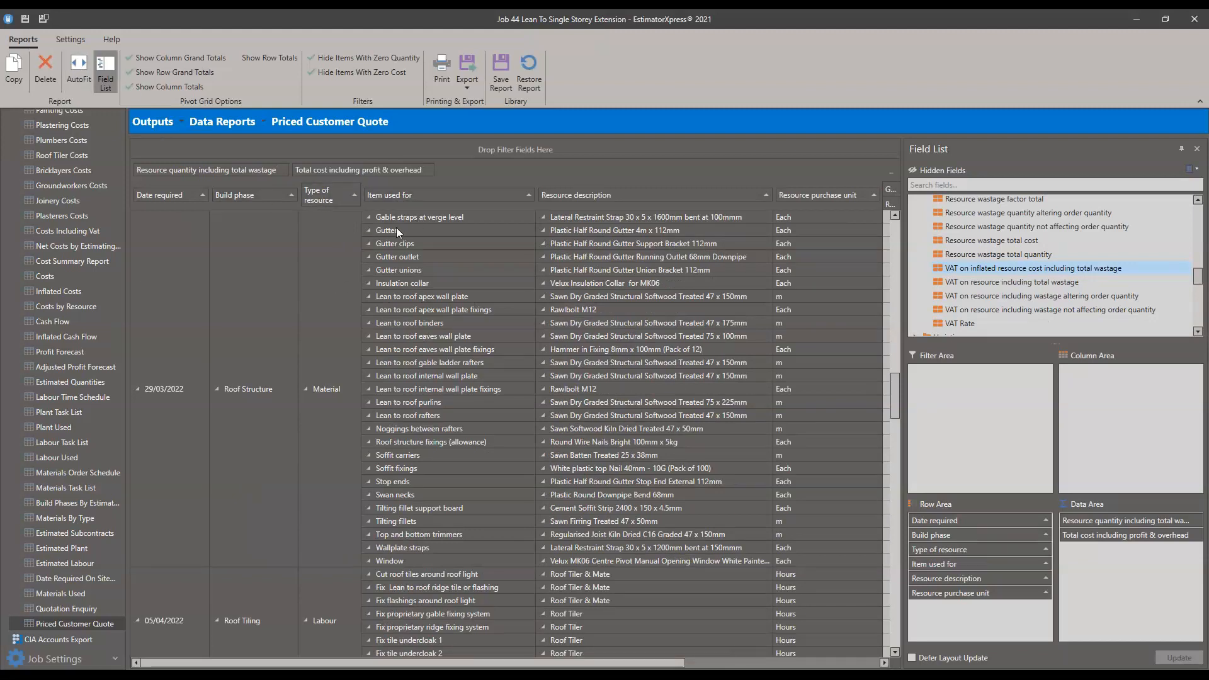
- Examine the Roof Tiling entries by resource type, highlighting the Sundry row for Beans
{"action": "scroll", "coordinate": [398, 230], "scroll_direction": "down", "scroll_amount": 10}
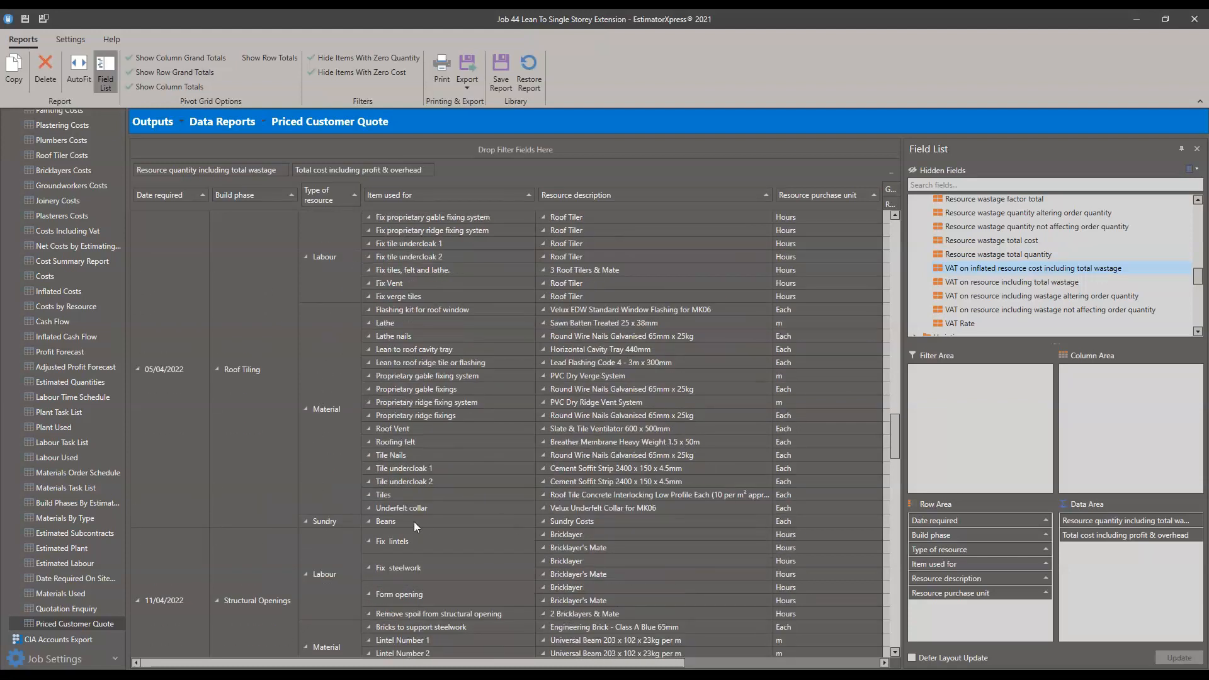
{"action": "left_click", "coordinate": [348, 520]}
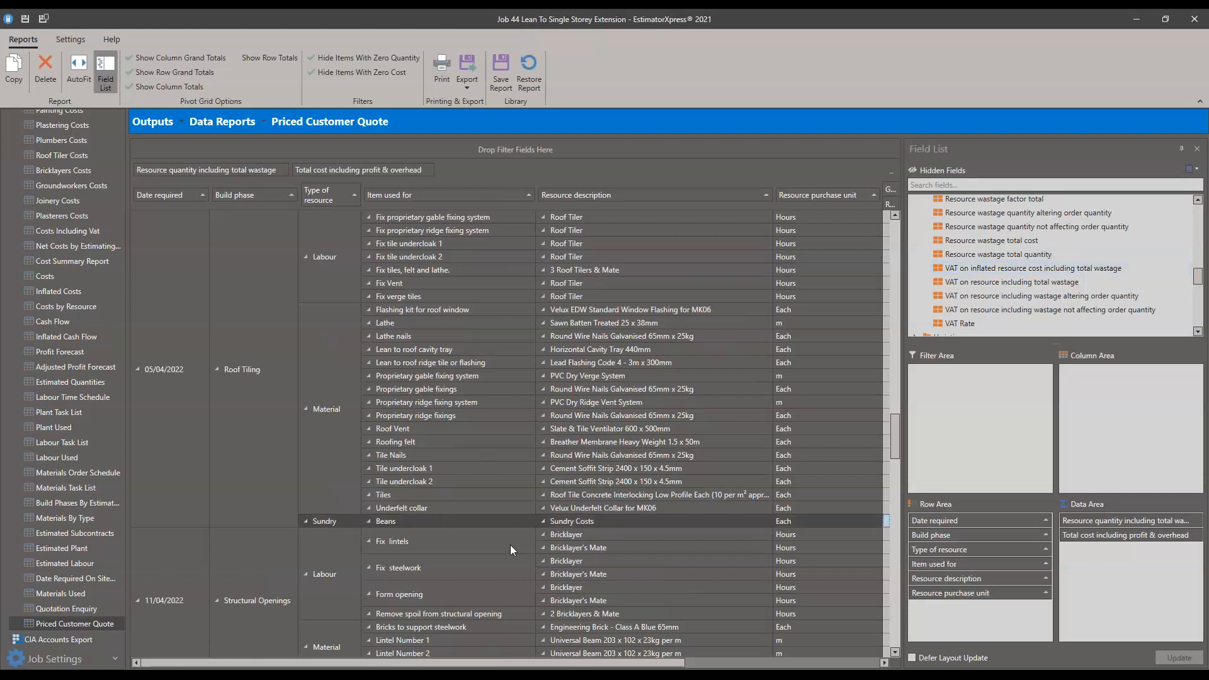
{"action": "mouse_move", "coordinate": [491, 663]}
{"action": "left_mouse_down"}
{"action": "mouse_move", "coordinate": [771, 656]}
{"action": "mouse_move", "coordinate": [471, 651]}
{"action": "left_mouse_up"}
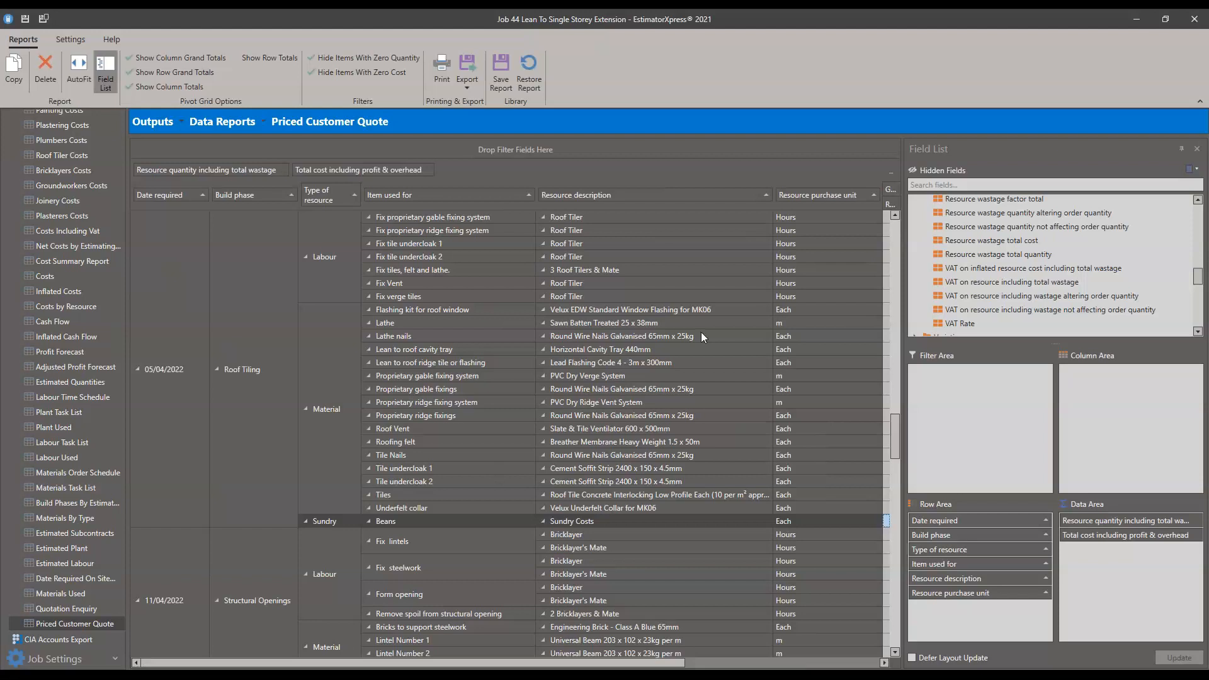
- Look through the hidden fields in the Resource group for further fields to add to the report
{"action": "scroll", "coordinate": [1006, 269], "scroll_direction": "up", "scroll_amount": 5}
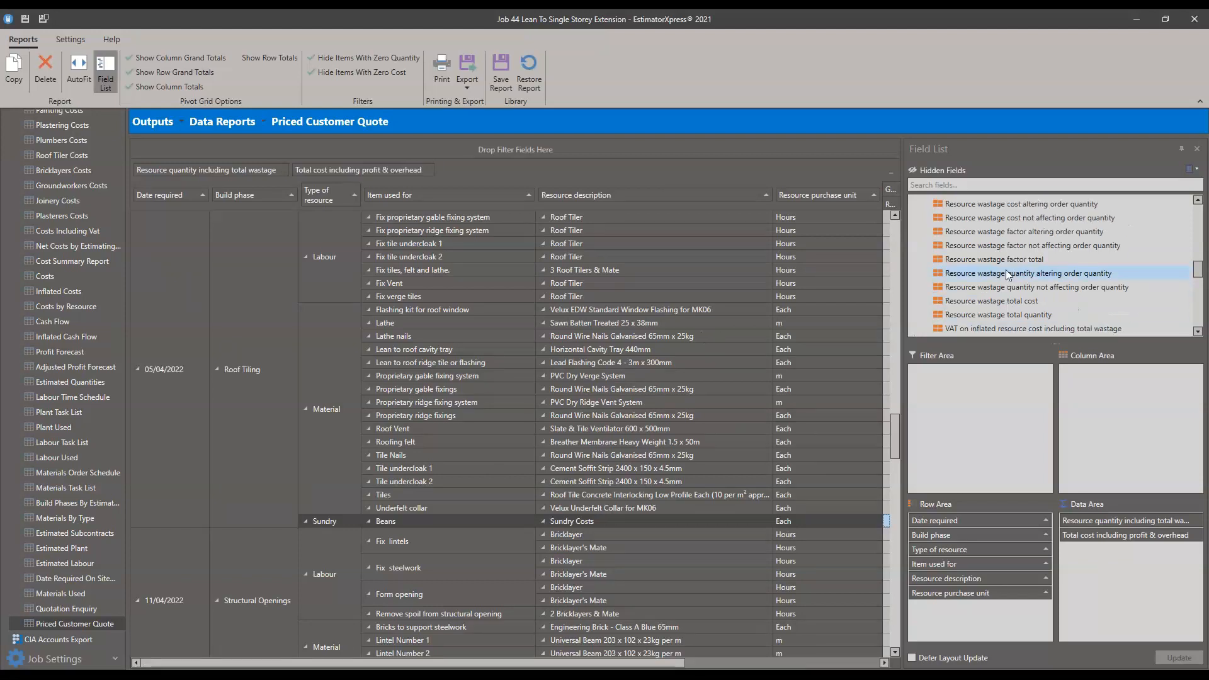
{"action": "scroll", "coordinate": [1006, 272], "scroll_direction": "up", "scroll_amount": 8}
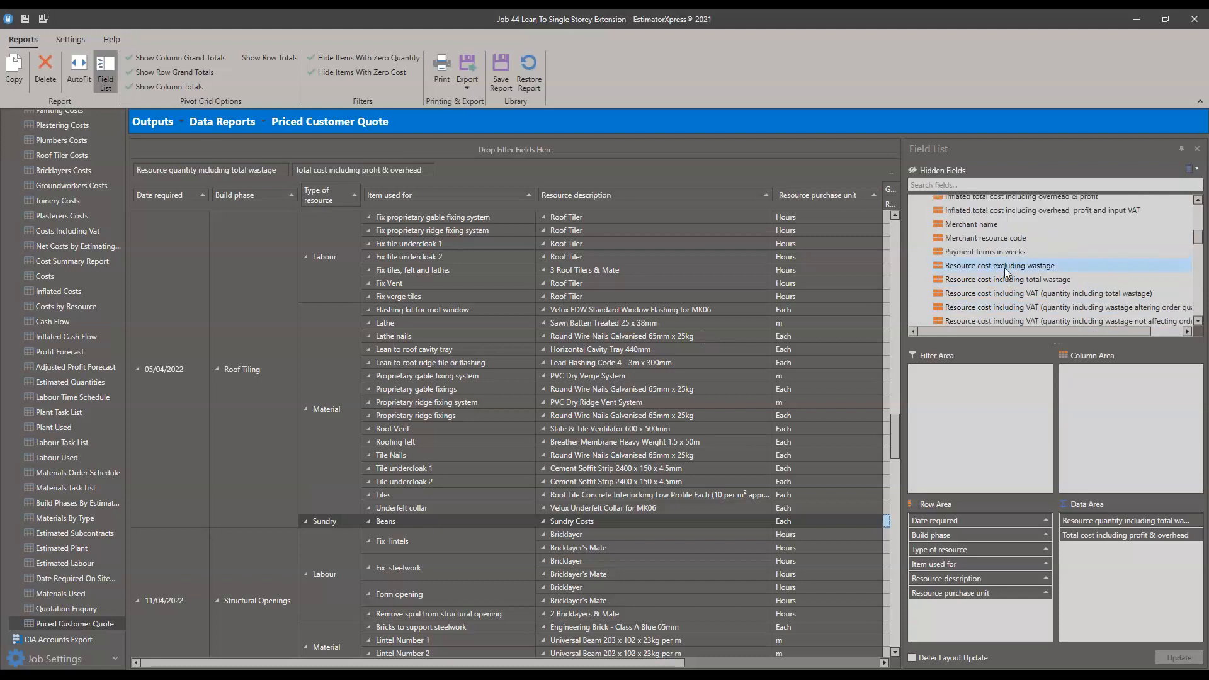
{"action": "scroll", "coordinate": [1006, 272], "scroll_direction": "up", "scroll_amount": 3}
{"action": "scroll", "coordinate": [1005, 277], "scroll_direction": "down", "scroll_amount": 3}
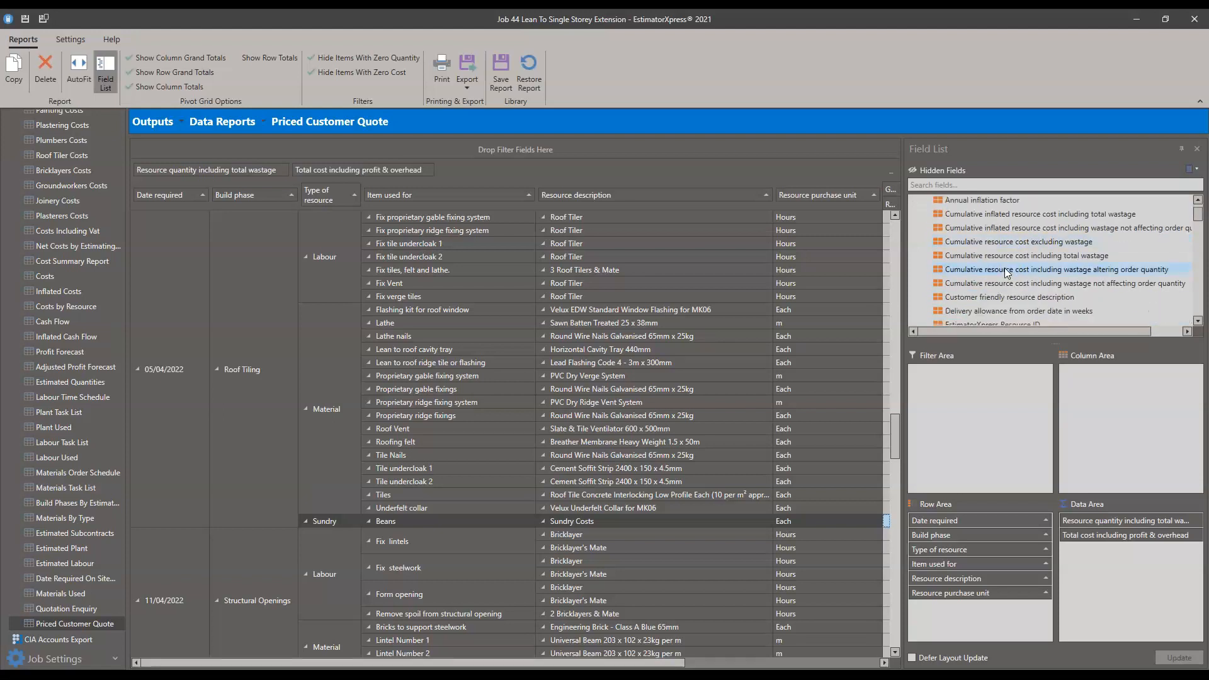
{"action": "scroll", "coordinate": [1004, 280], "scroll_direction": "down", "scroll_amount": 2}
{"action": "scroll", "coordinate": [999, 277], "scroll_direction": "down", "scroll_amount": 2}
{"action": "scroll", "coordinate": [1005, 286], "scroll_direction": "down", "scroll_amount": 4}
{"action": "scroll", "coordinate": [1005, 287], "scroll_direction": "up", "scroll_amount": 10}
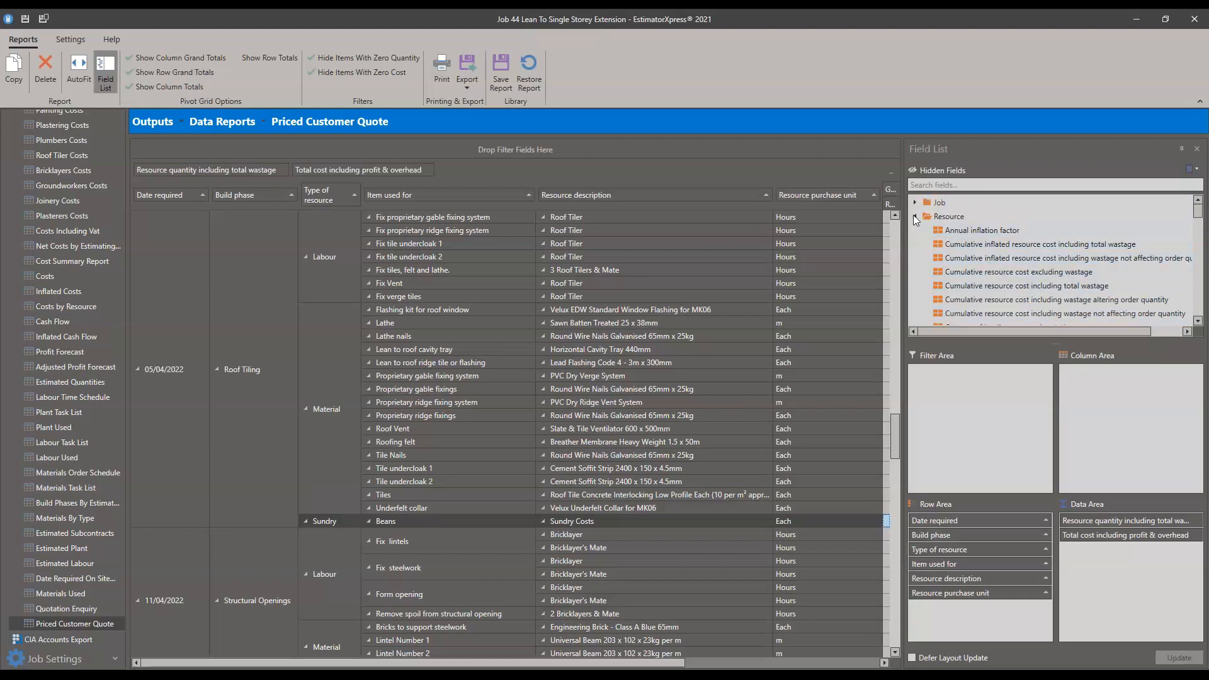
- Collapse the Resource field group and try to add Estimating calculator name between Item used for and Resource description
{"action": "left_click", "coordinate": [915, 216]}
{"action": "scroll", "coordinate": [943, 238], "scroll_direction": "down", "scroll_amount": 5}
{"action": "scroll", "coordinate": [943, 237], "scroll_direction": "up", "scroll_amount": 3}
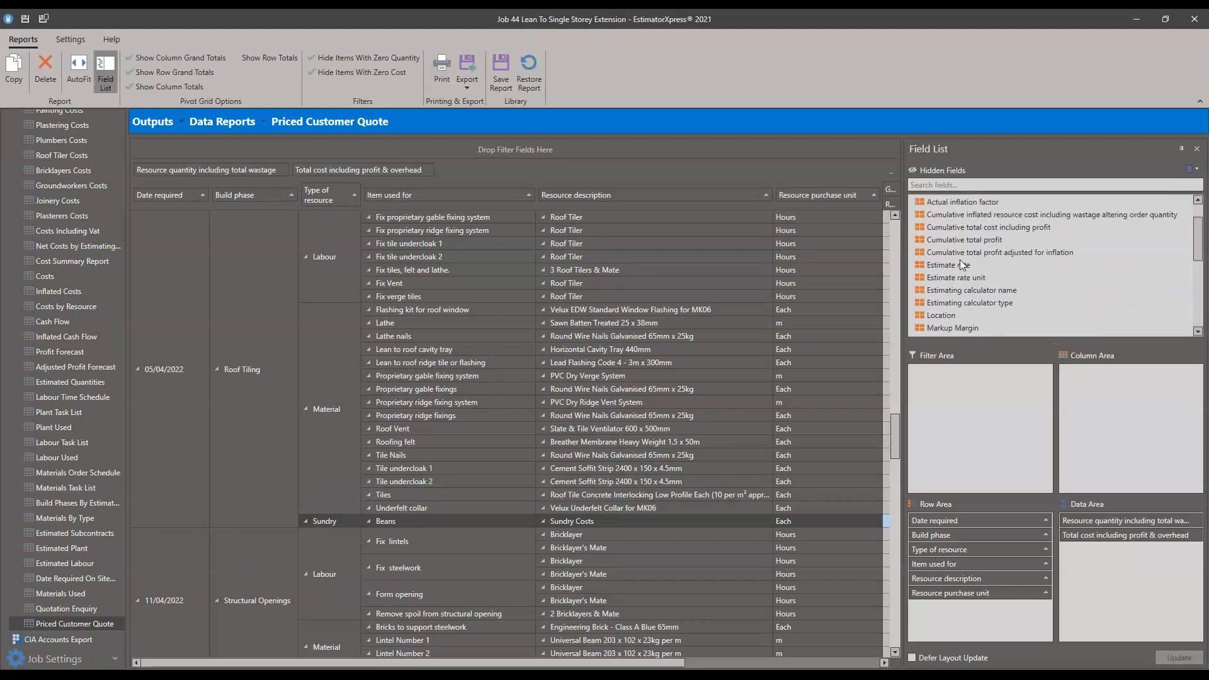
{"action": "mouse_move", "coordinate": [962, 289]}
{"action": "left_mouse_down"}
{"action": "mouse_move", "coordinate": [719, 320]}
{"action": "mouse_move", "coordinate": [556, 269]}
{"action": "mouse_move", "coordinate": [559, 179]}
{"action": "mouse_move", "coordinate": [542, 160]}
{"action": "mouse_move", "coordinate": [535, 196]}
{"action": "left_mouse_up"}
- Open the Quote for Main Estimate from Written Documents, expanding its list of sections
{"action": "scroll", "coordinate": [64, 402], "scroll_direction": "up", "scroll_amount": 5}
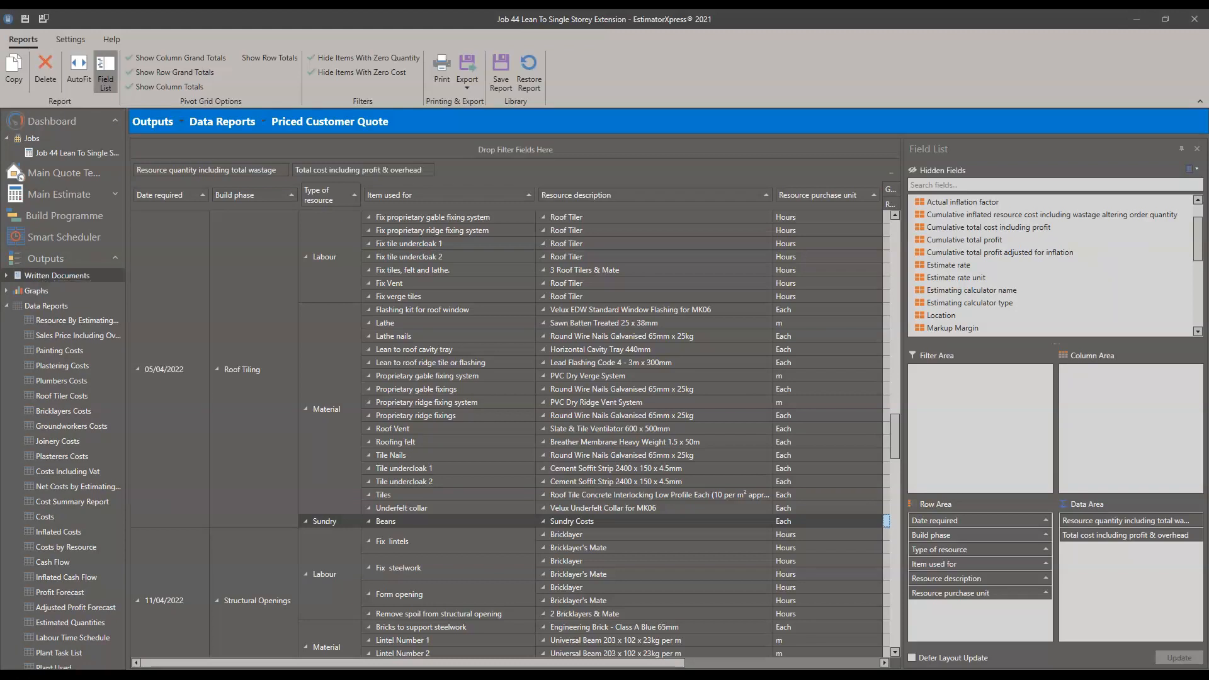
{"action": "left_click", "coordinate": [46, 277]}
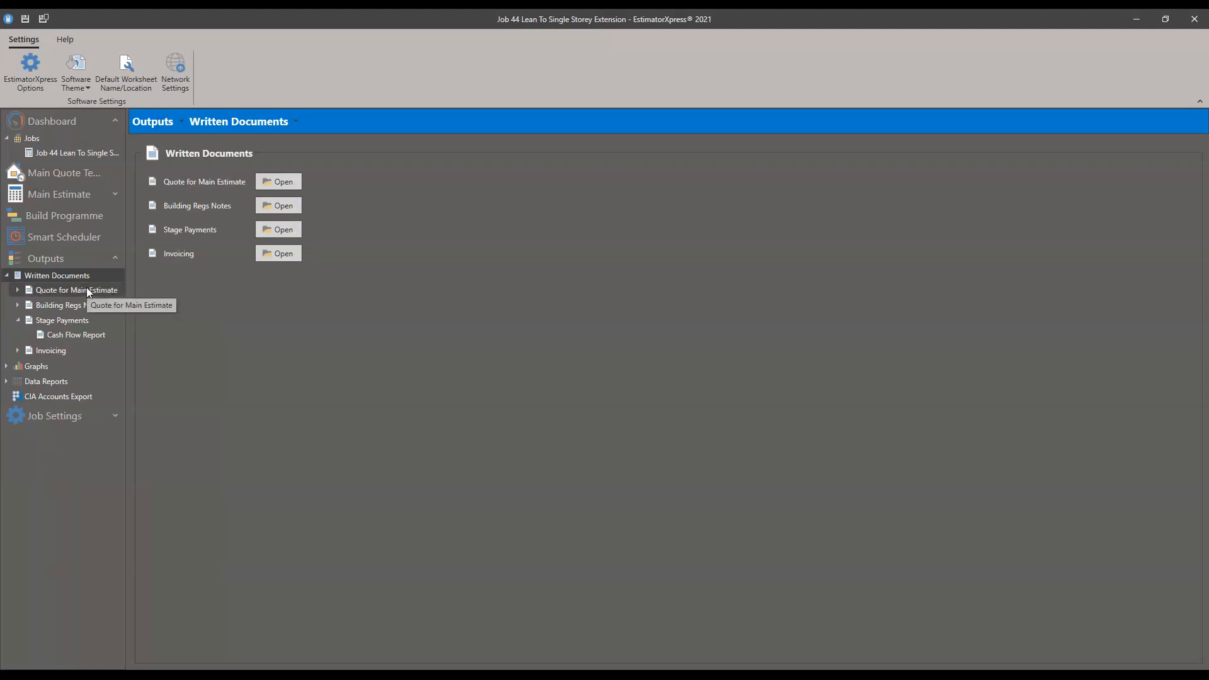
{"action": "left_click", "coordinate": [19, 290]}
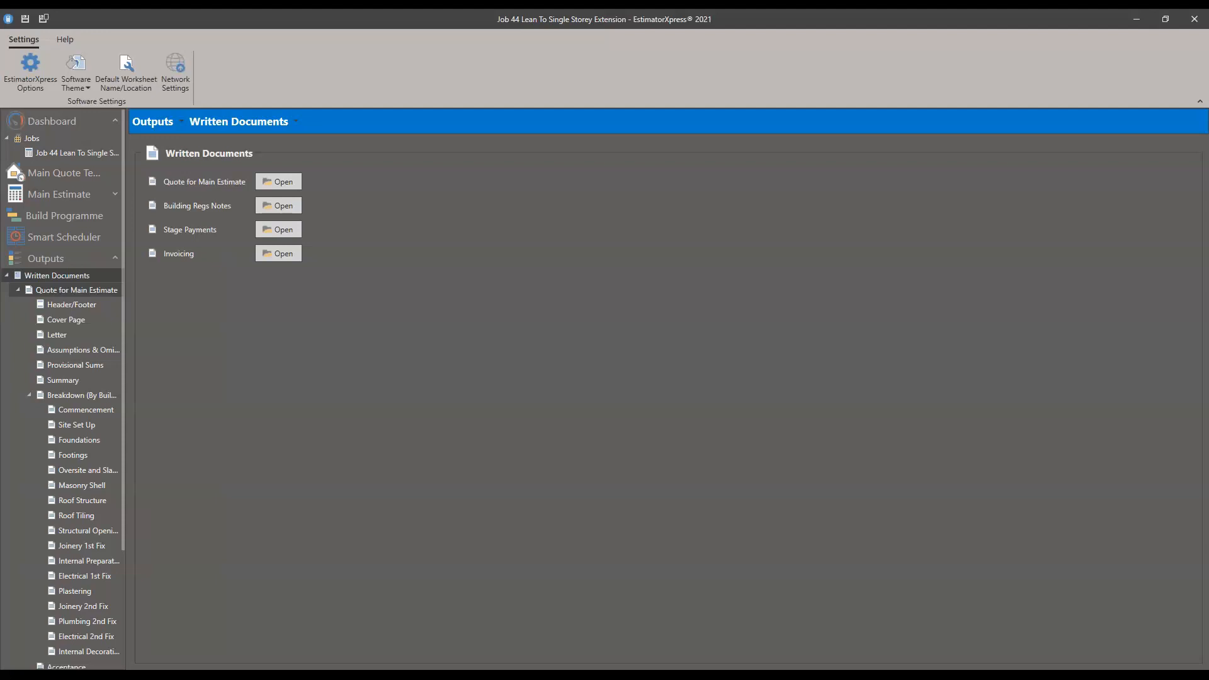
{"action": "left_click", "coordinate": [77, 290]}
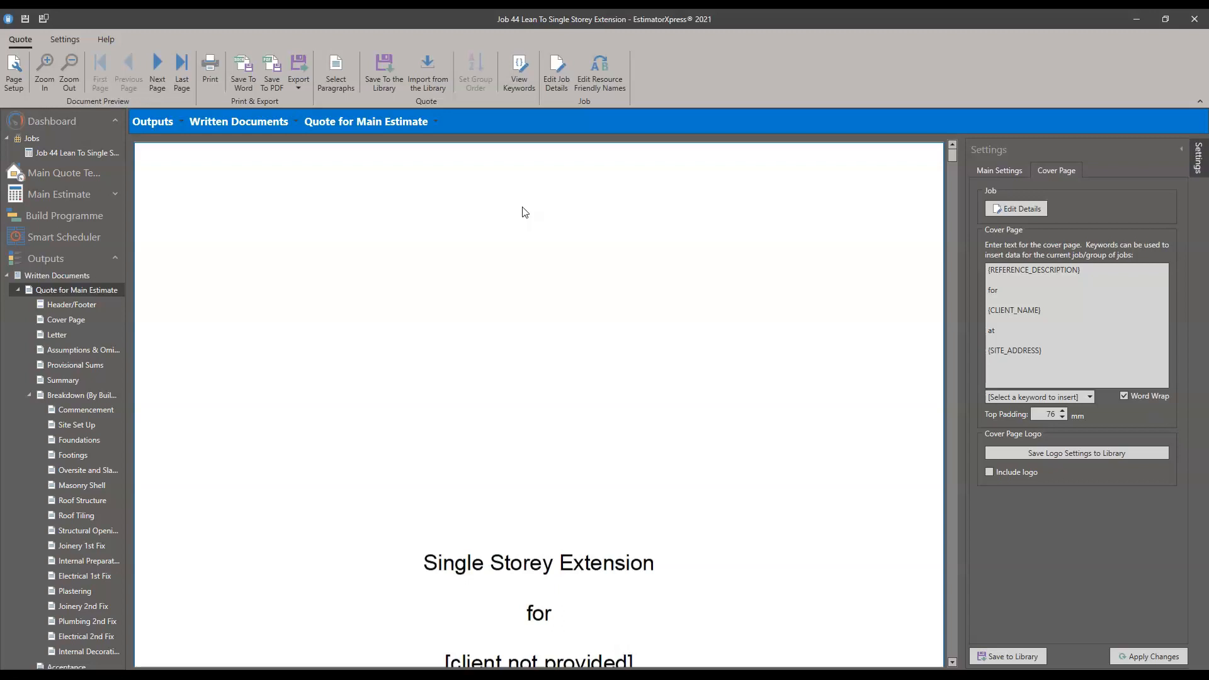
- Examine the quote's cover page preview, including its project description, client and site address lines
{"action": "scroll", "coordinate": [566, 223], "scroll_direction": "down", "scroll_amount": 3}
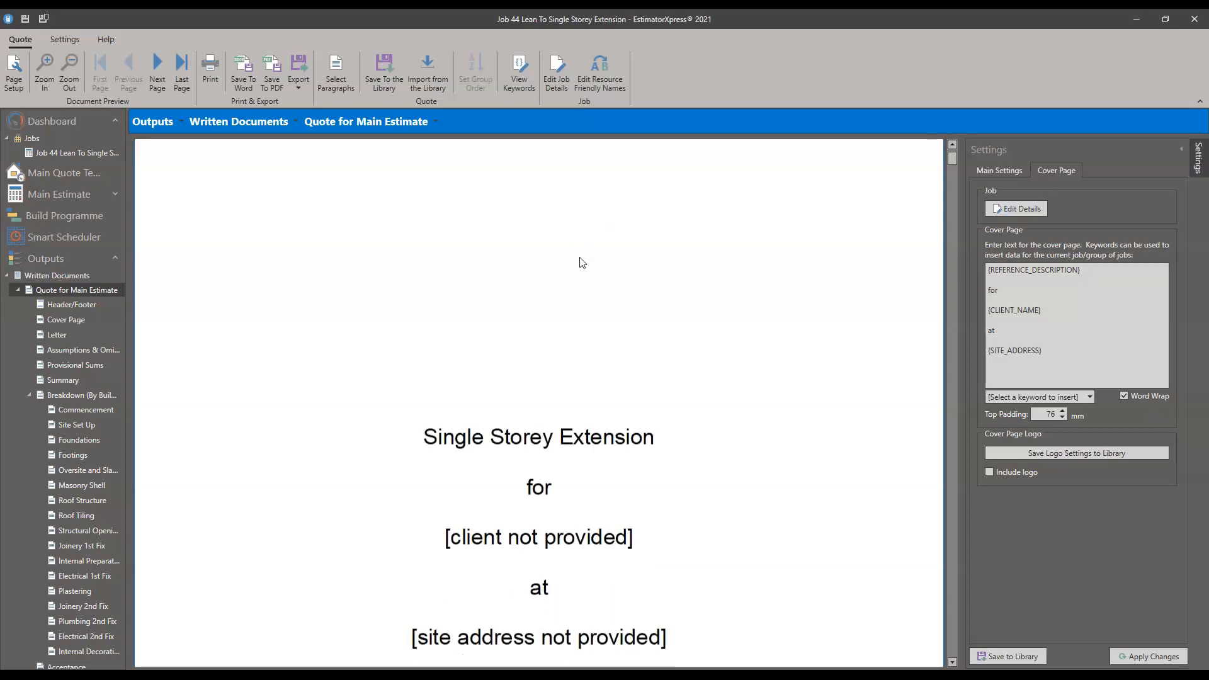
{"action": "scroll", "coordinate": [580, 262], "scroll_direction": "down", "scroll_amount": 1}
{"action": "scroll", "coordinate": [582, 261], "scroll_direction": "up", "scroll_amount": 4}
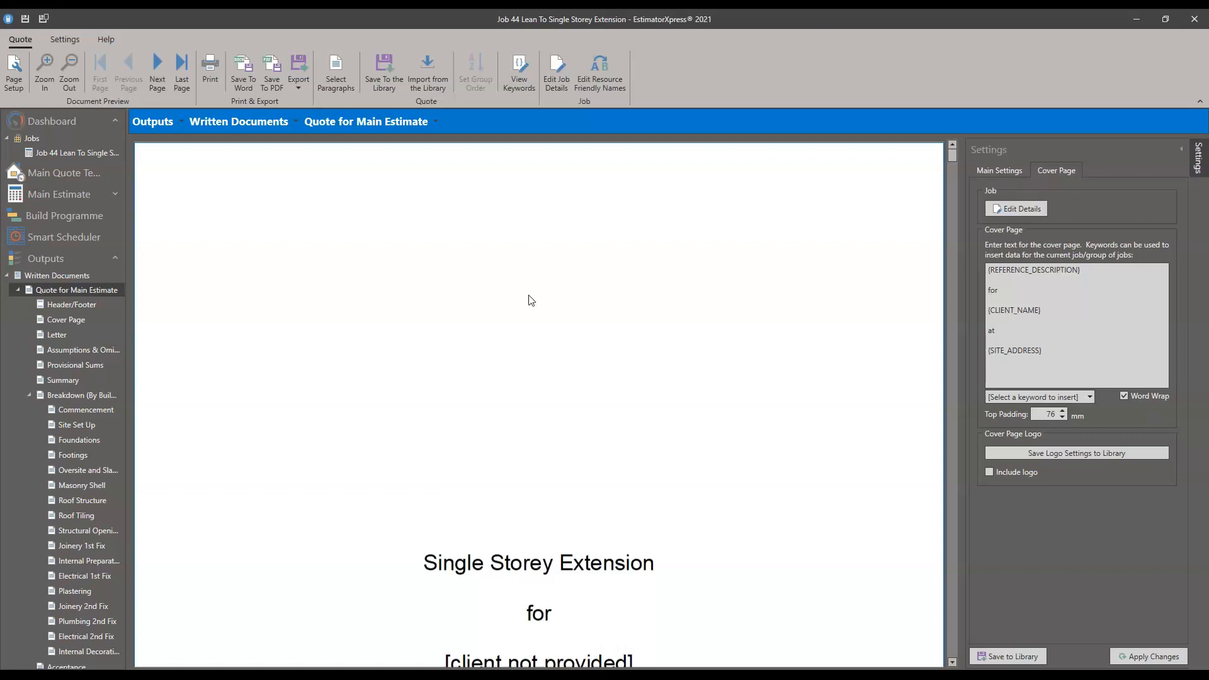
{"action": "scroll", "coordinate": [527, 299], "scroll_direction": "down", "scroll_amount": 3}
{"action": "scroll", "coordinate": [527, 298], "scroll_direction": "down", "scroll_amount": 3}
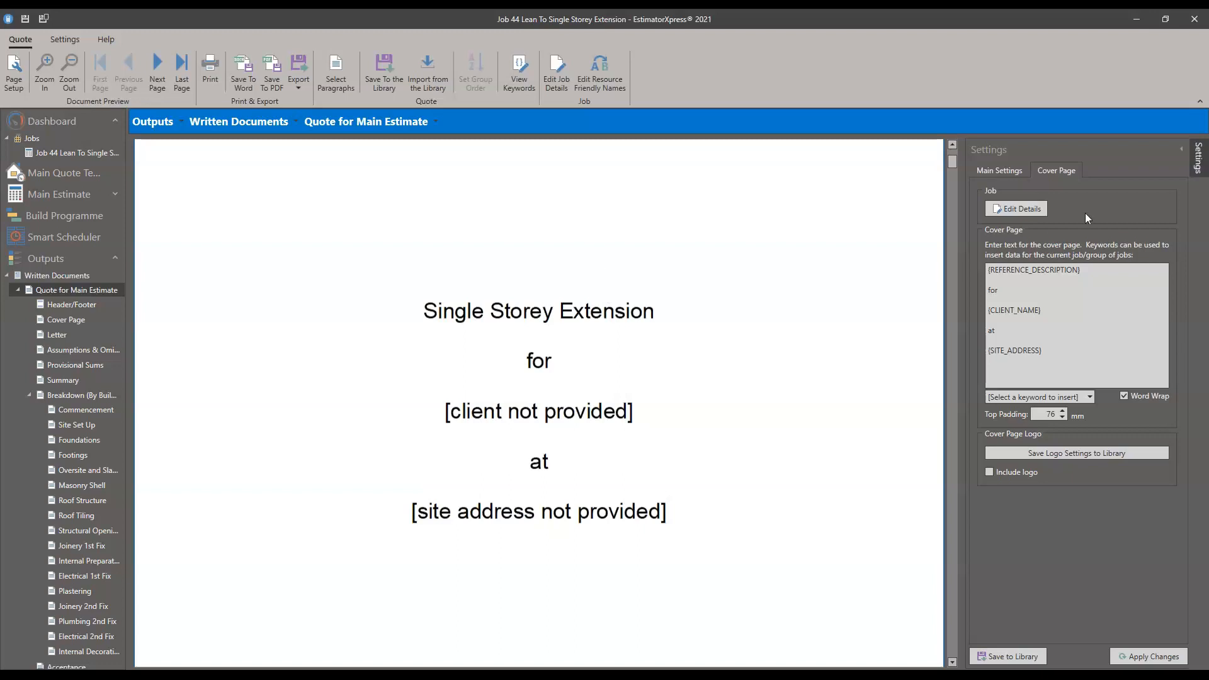
- Compare the client line in the cover page preview with the {CLIENT_NAME} keyword in the Cover Page settings
{"action": "left_click", "coordinate": [1056, 173]}
{"action": "left_click_drag", "start_coordinate": [503, 318], "coordinate": [664, 321]}
{"action": "left_click", "coordinate": [661, 350]}
{"action": "left_click_drag", "start_coordinate": [409, 392], "coordinate": [667, 431]}
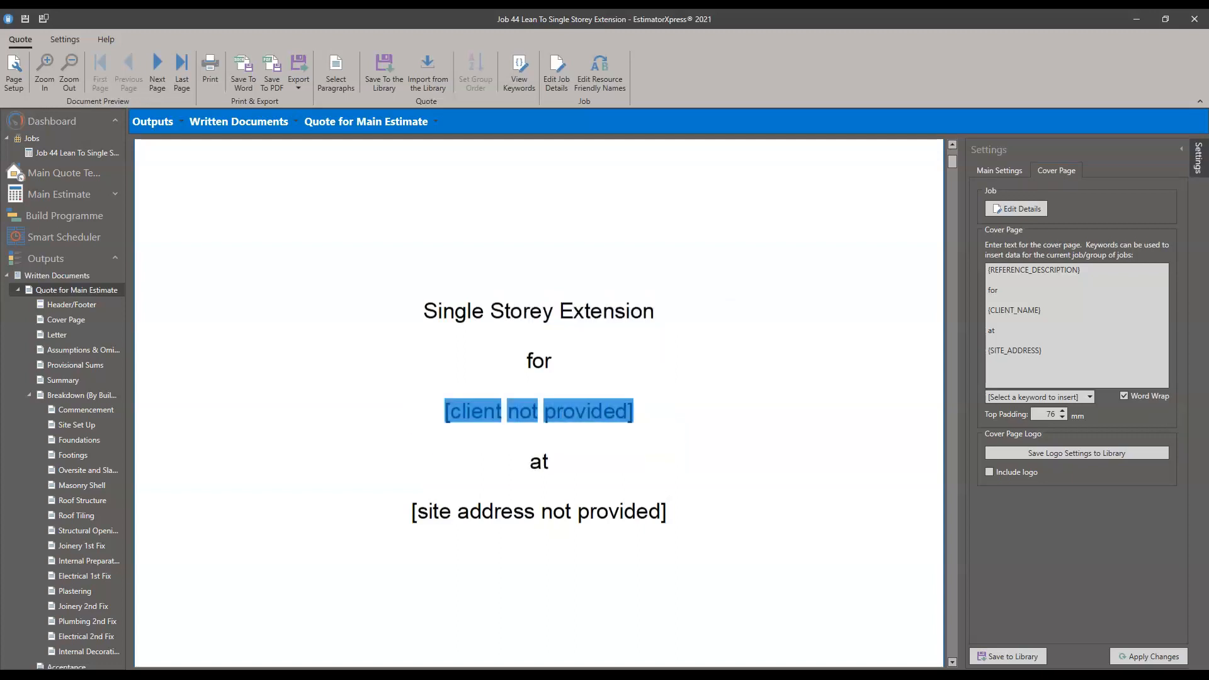
{"action": "left_click", "coordinate": [657, 428]}
{"action": "double_click", "coordinate": [617, 411]}
{"action": "left_click_drag", "start_coordinate": [402, 364], "coordinate": [674, 430]}
{"action": "left_click", "coordinate": [699, 426]}
{"action": "left_click_drag", "start_coordinate": [1081, 312], "coordinate": [974, 308]}
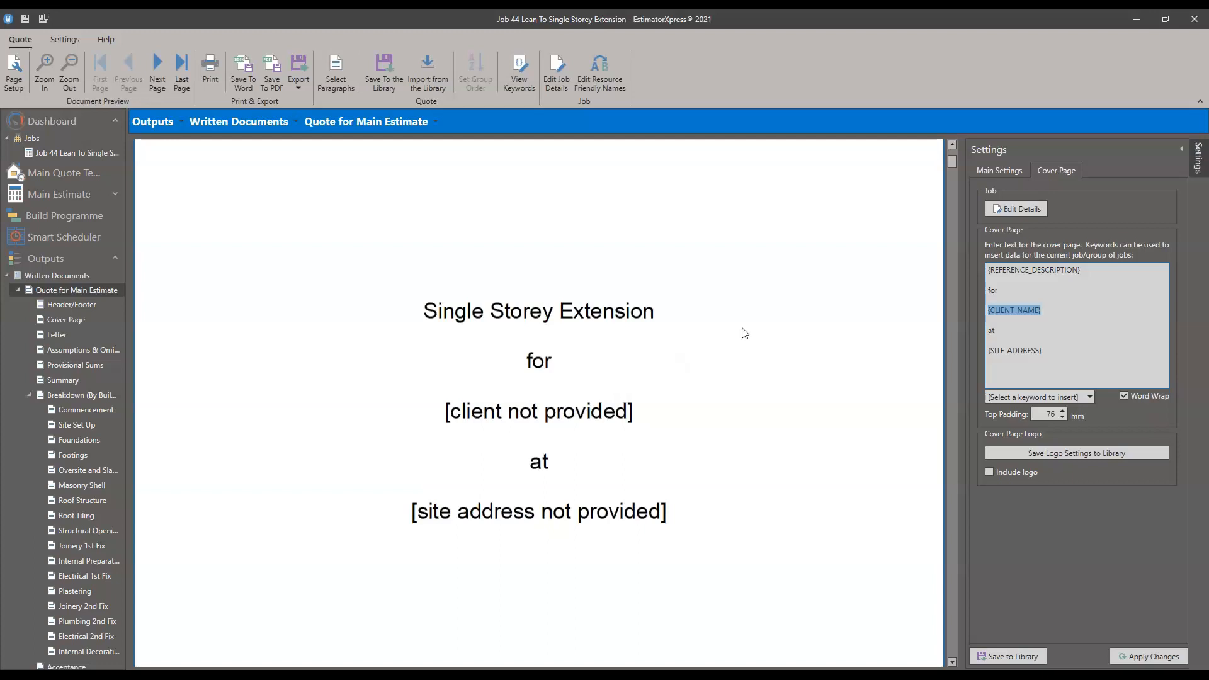
{"action": "mouse_move", "coordinate": [1060, 307]}
{"action": "left_mouse_down"}
{"action": "mouse_move", "coordinate": [1000, 302]}
{"action": "mouse_move", "coordinate": [1063, 306]}
{"action": "mouse_move", "coordinate": [1038, 303]}
{"action": "left_mouse_up"}
{"action": "left_click", "coordinate": [651, 416]}
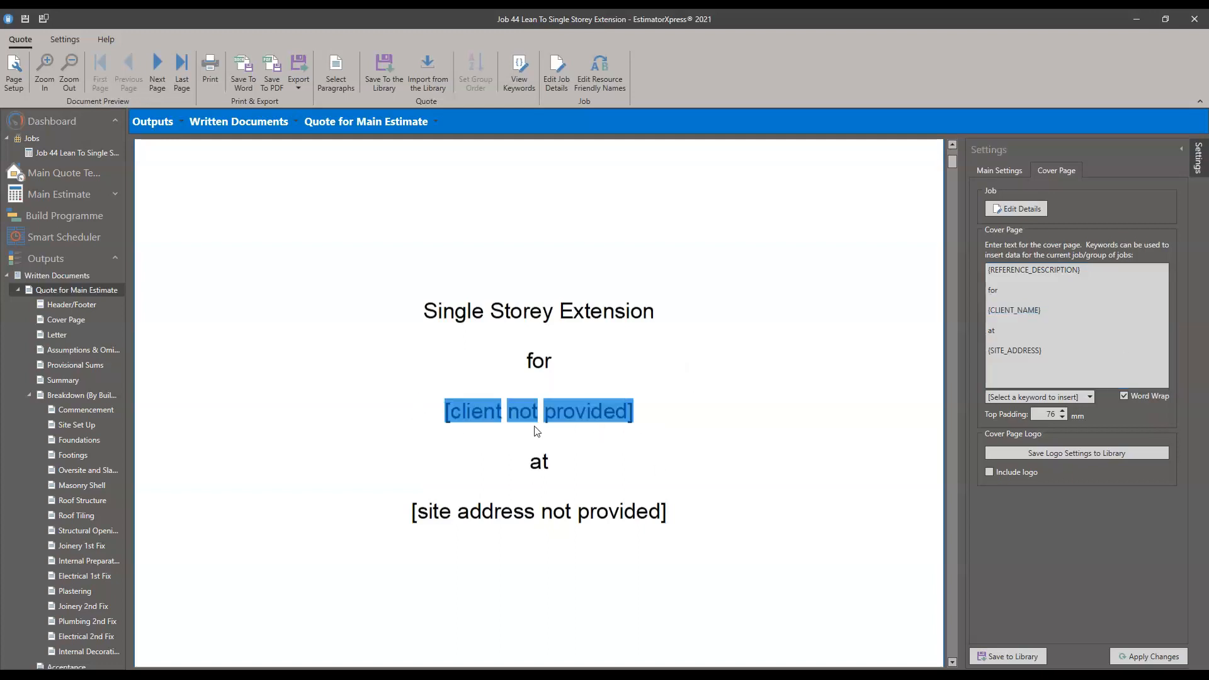
- Look through the keywords available for insertion into the cover page text, then close the list without choosing one
{"action": "left_click", "coordinate": [1114, 301]}
{"action": "left_click", "coordinate": [1089, 397]}
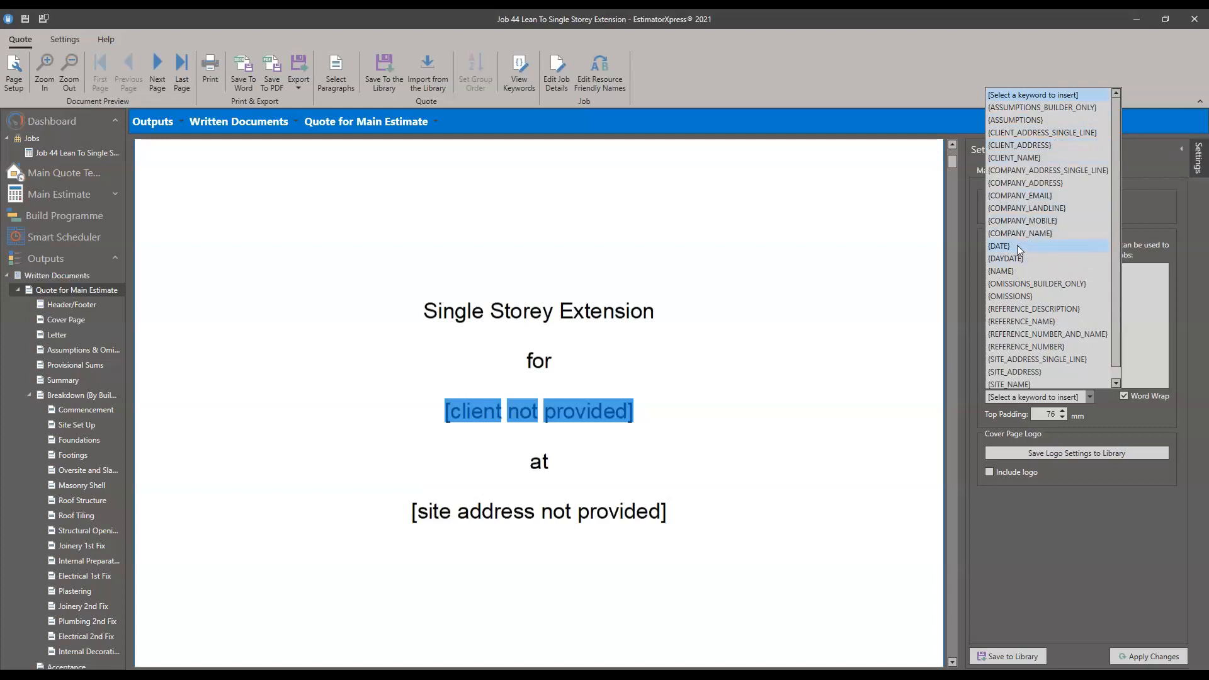
{"action": "scroll", "coordinate": [1020, 264], "scroll_direction": "down", "scroll_amount": 1}
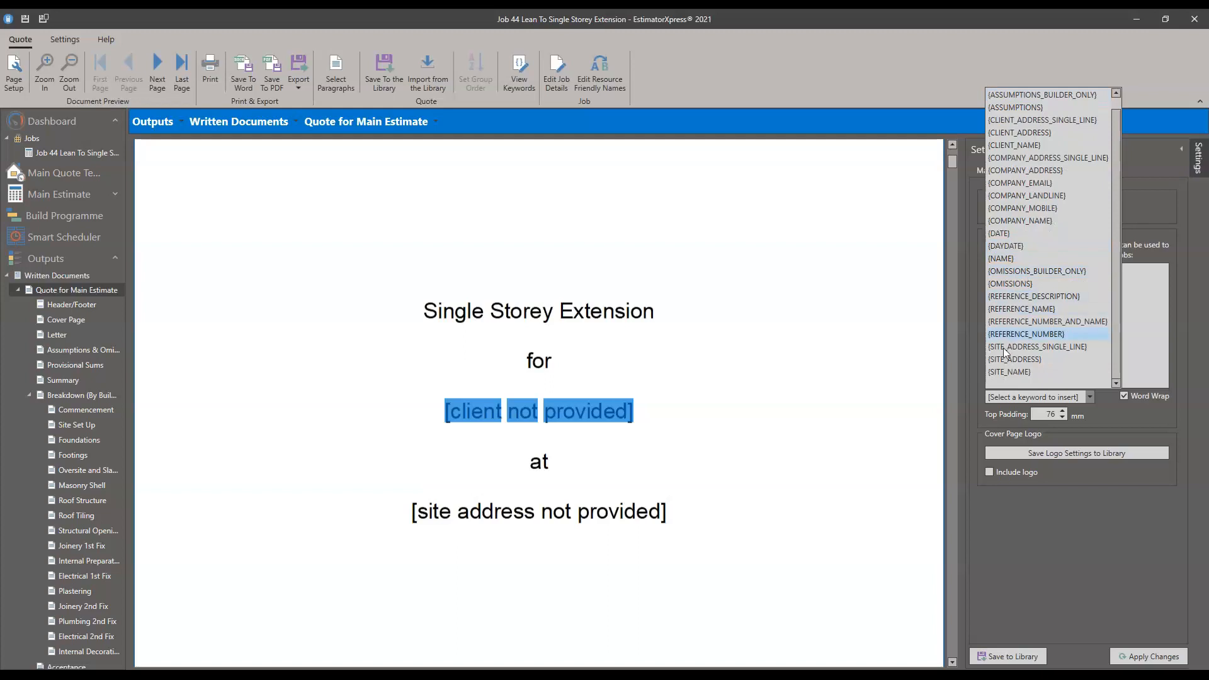
{"action": "left_click", "coordinate": [1143, 315]}
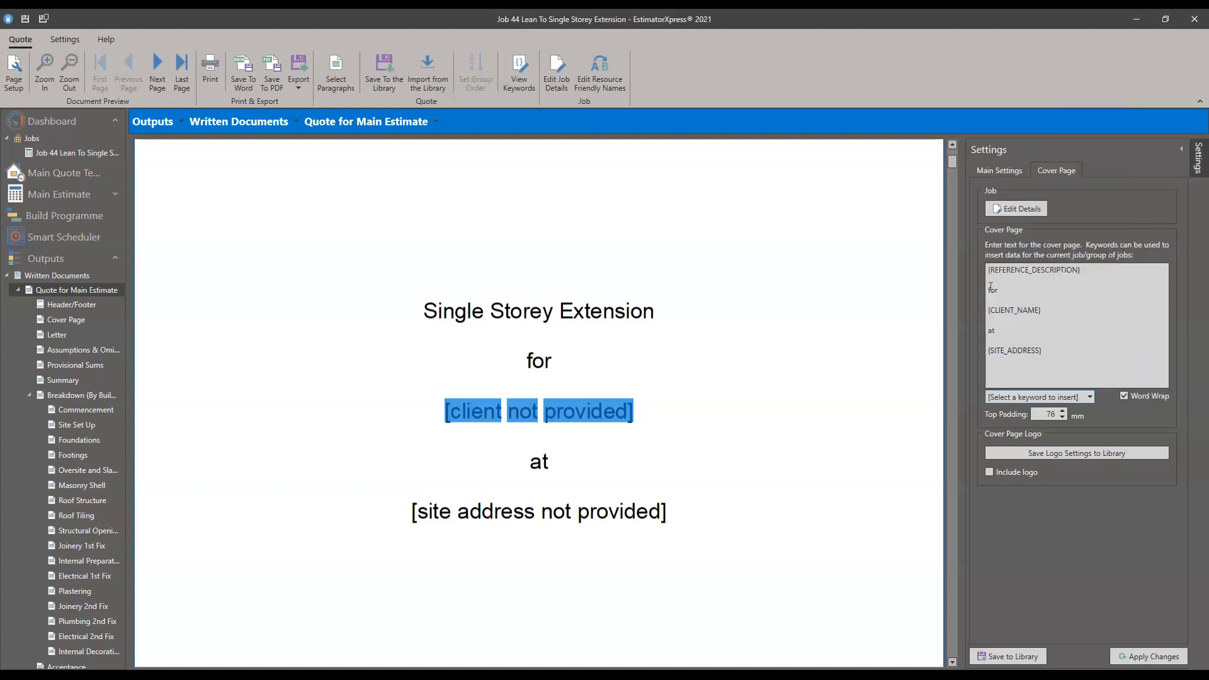
- Review the job details behind the cover page text and close them without changing anything
{"action": "scroll", "coordinate": [616, 410], "scroll_direction": "down", "scroll_amount": 5}
{"action": "scroll", "coordinate": [615, 406], "scroll_direction": "up", "scroll_amount": 5}
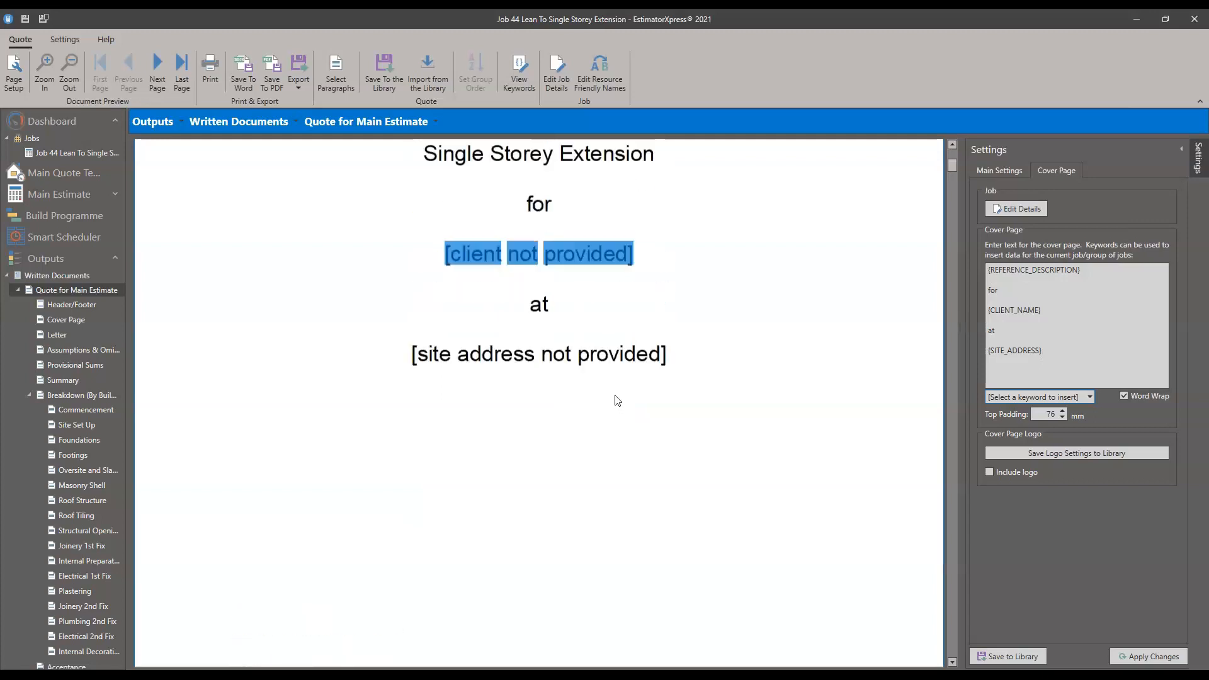
{"action": "scroll", "coordinate": [680, 361], "scroll_direction": "down", "scroll_amount": 3}
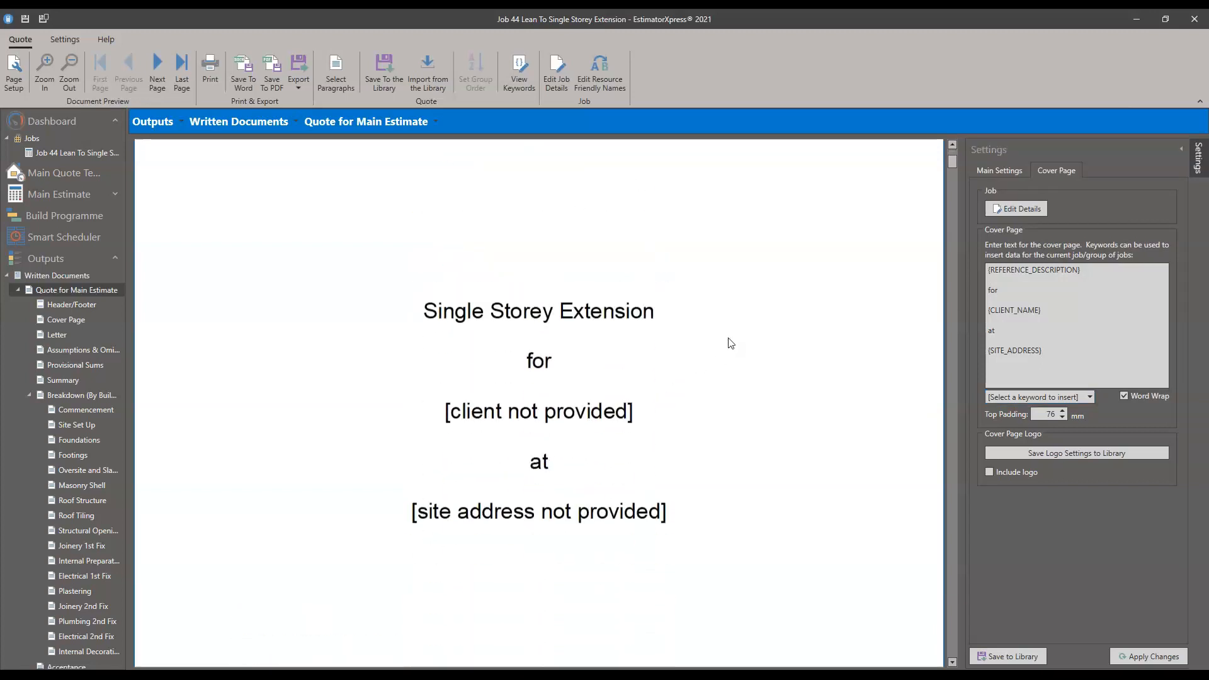
{"action": "left_click", "coordinate": [1021, 209]}
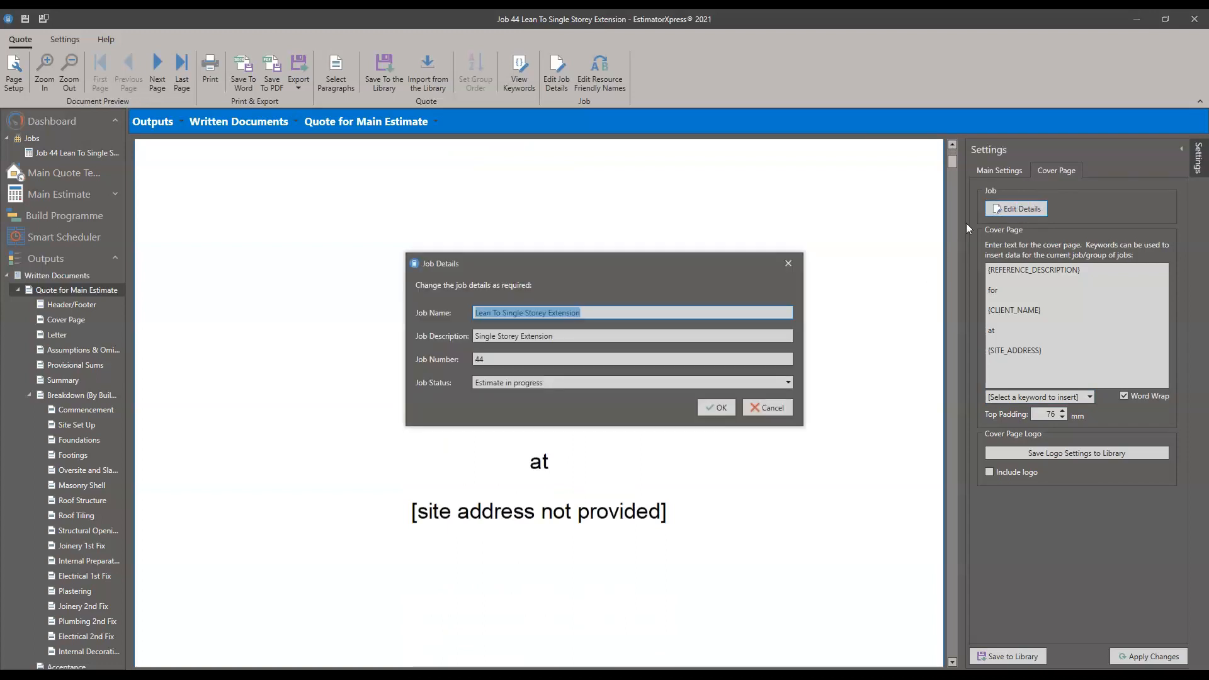
{"action": "left_click", "coordinate": [722, 409]}
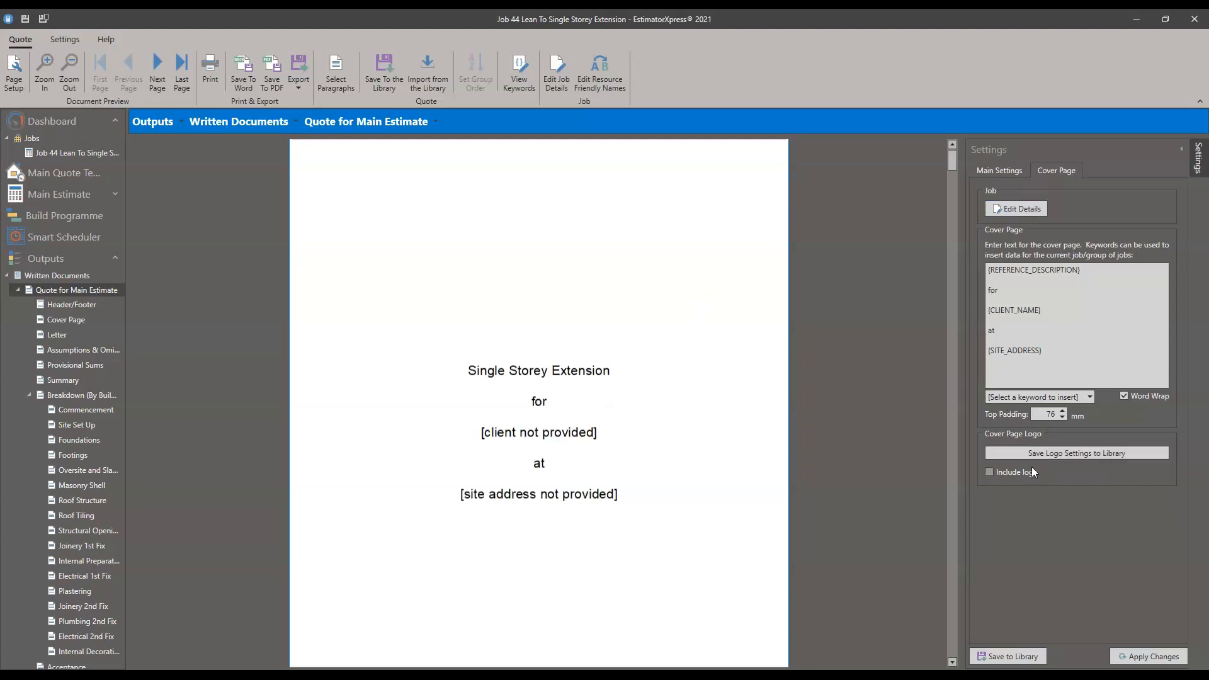
- Include the image MSA.PNG from the Desktop as the cover page logo and apply the change
{"action": "left_click", "coordinate": [990, 472]}
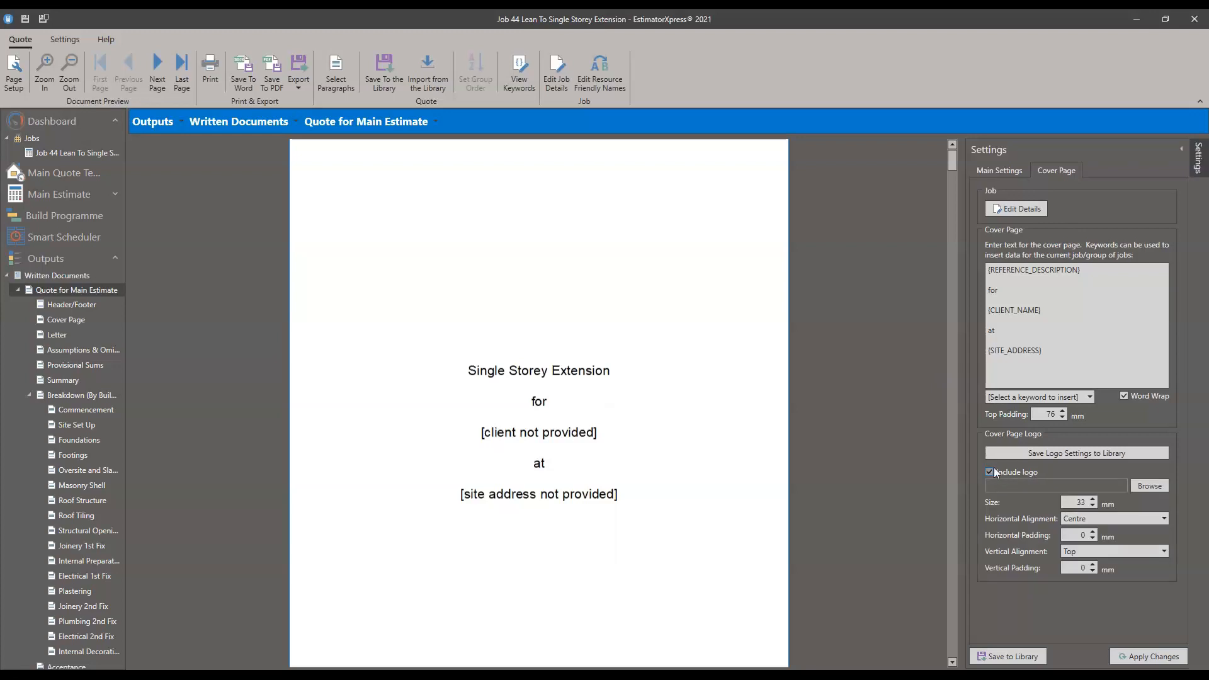
{"action": "left_click", "coordinate": [1147, 486]}
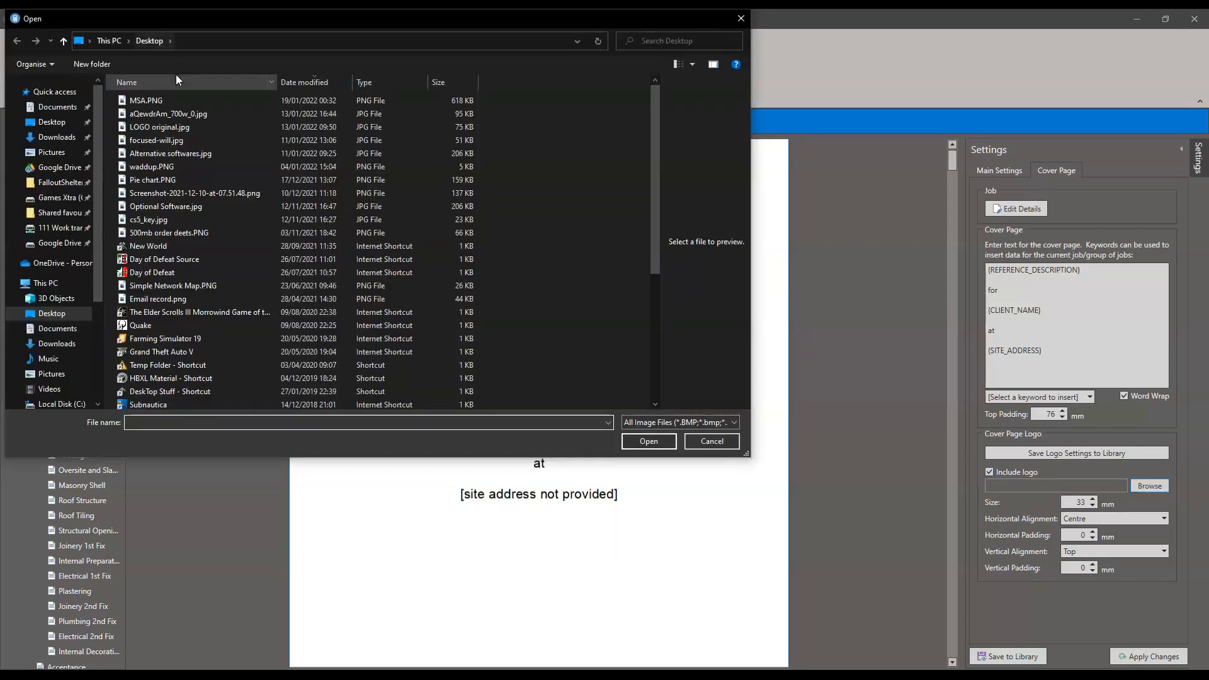
{"action": "left_click_drag", "start_coordinate": [250, 21], "coordinate": [398, 93]}
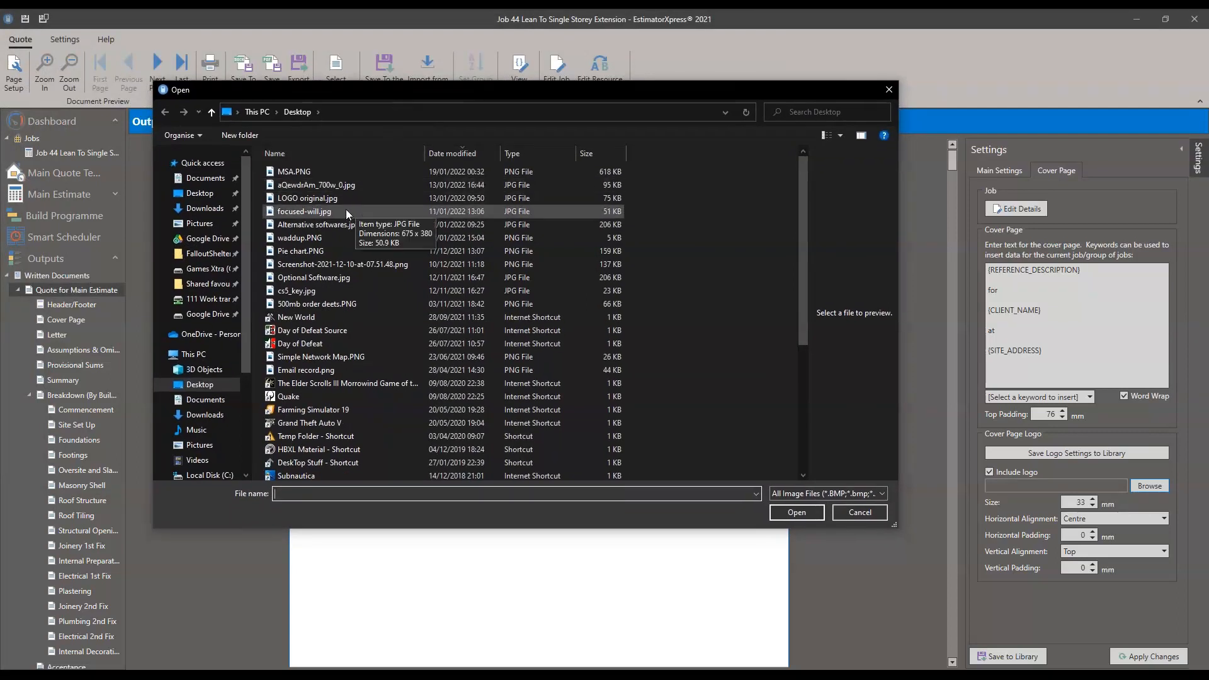
{"action": "left_click", "coordinate": [303, 172]}
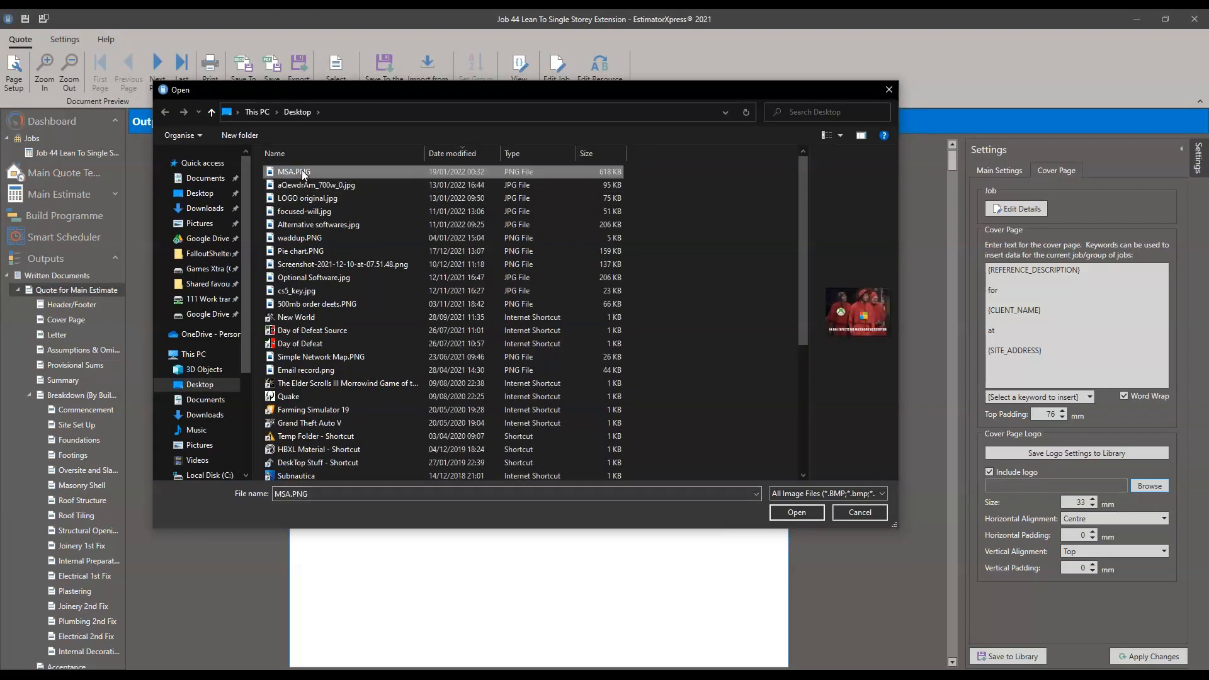
{"action": "left_click", "coordinate": [798, 517]}
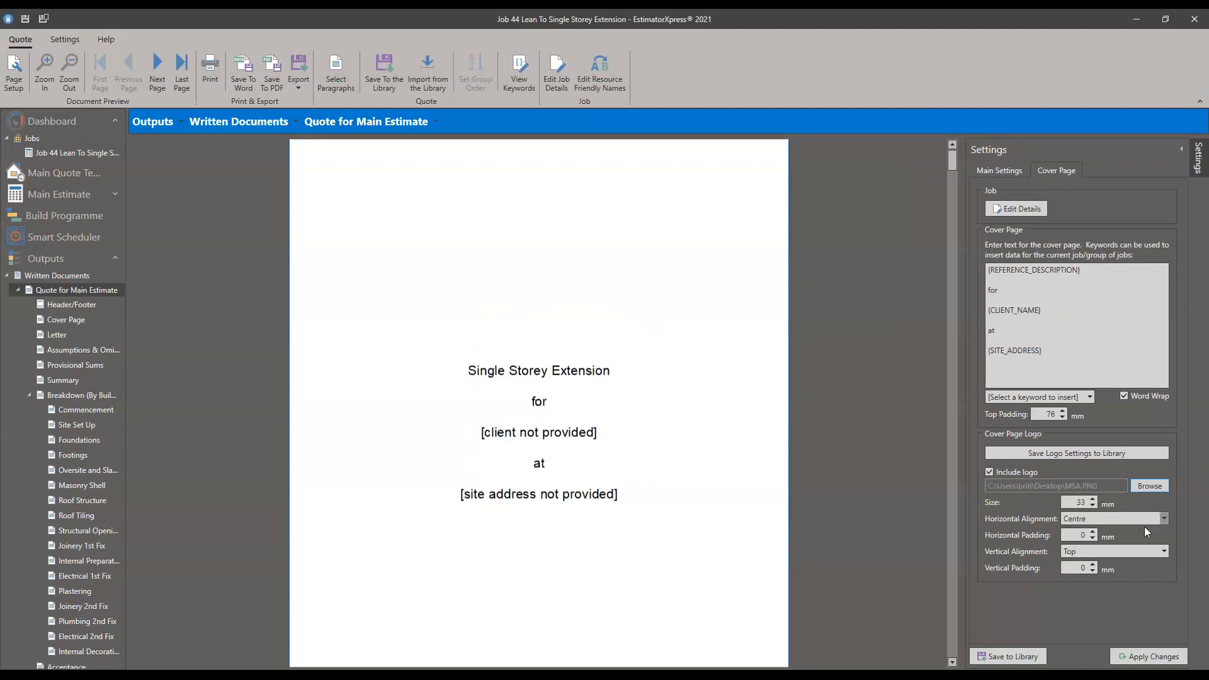
{"action": "left_click", "coordinate": [1166, 659]}
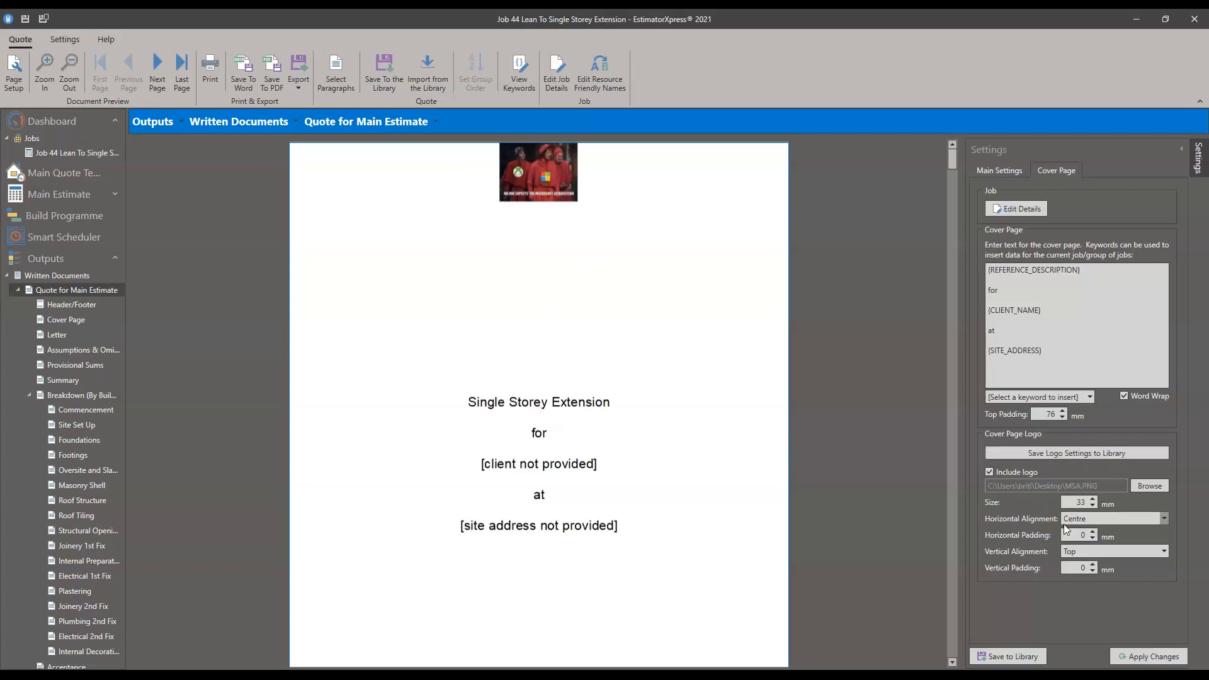
- Set the cover page logo's size to 70 mm
{"action": "left_click", "coordinate": [1092, 500]}
{"action": "left_click", "coordinate": [1092, 501]}
{"action": "left_click", "coordinate": [1092, 501]}
{"action": "left_click", "coordinate": [1092, 501]}
{"action": "double_click", "coordinate": [1076, 502]}
{"action": "type", "text": "70"}
- Keep the logo's vertical alignment at Top, apply a vertical padding of 60 mm, and reduce it to 45 mm
{"action": "left_click", "coordinate": [1091, 553]}
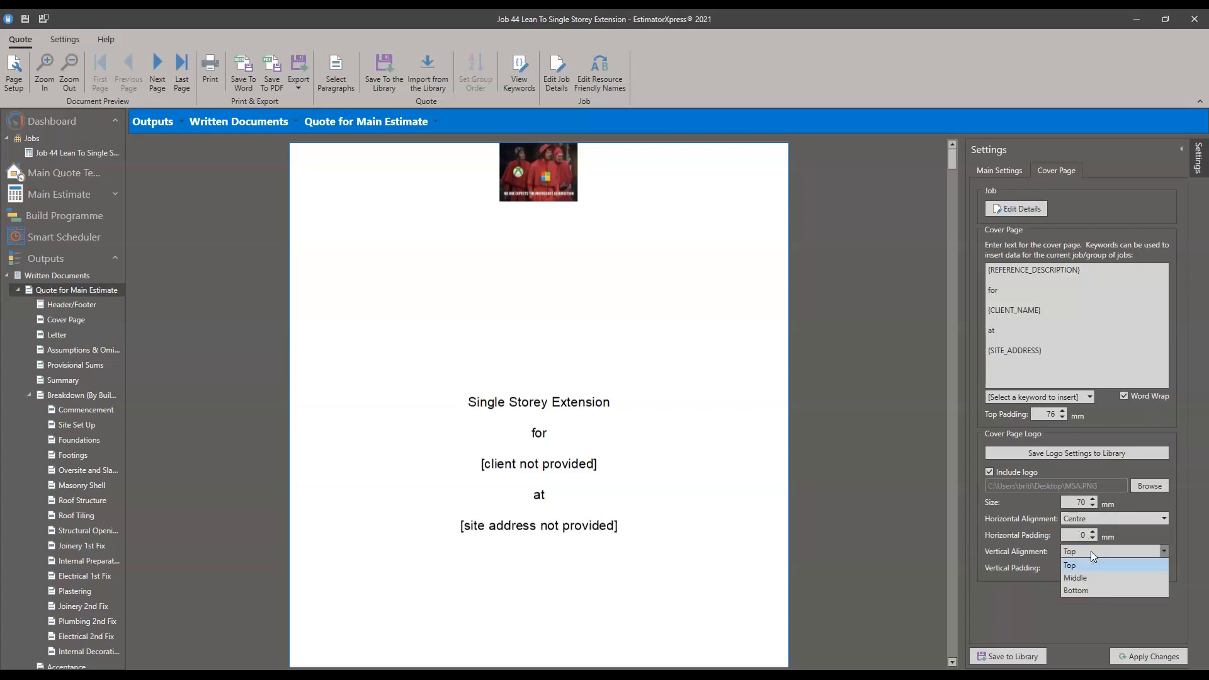
{"action": "left_click", "coordinate": [1090, 551]}
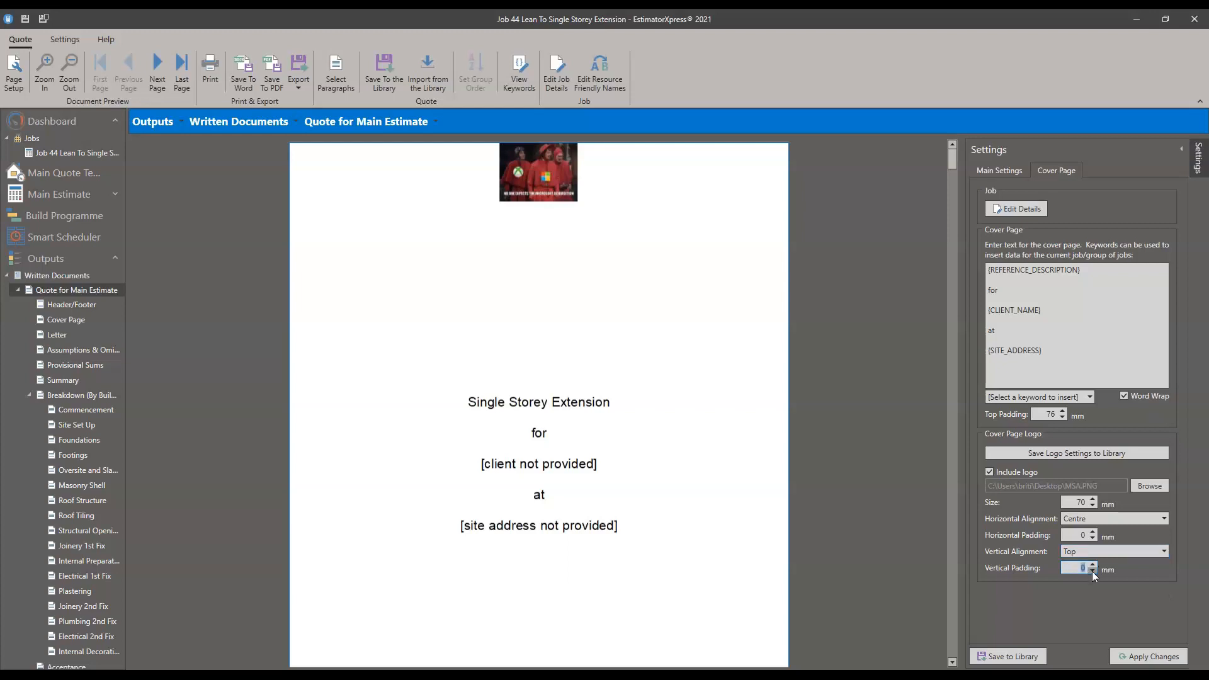
{"action": "type", "text": "60"}
{"action": "left_click", "coordinate": [1154, 651]}
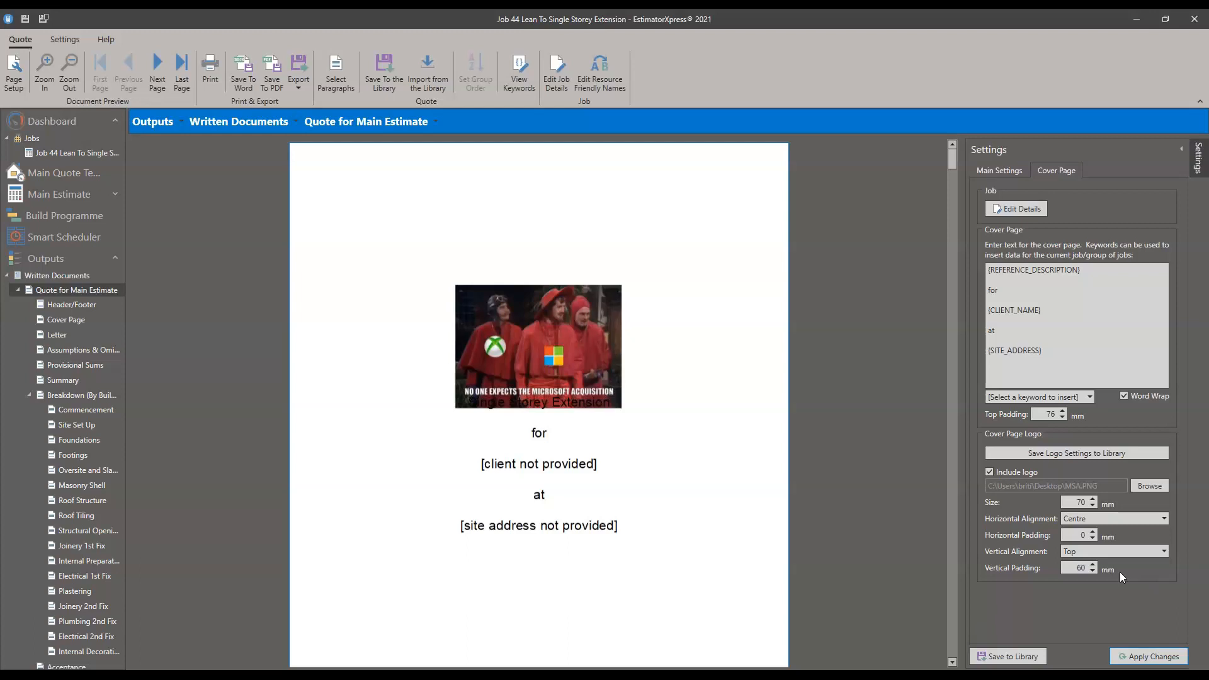
{"action": "left_click_drag", "start_coordinate": [1068, 568], "coordinate": [1112, 574]}
{"action": "left_click", "coordinate": [1152, 654]}
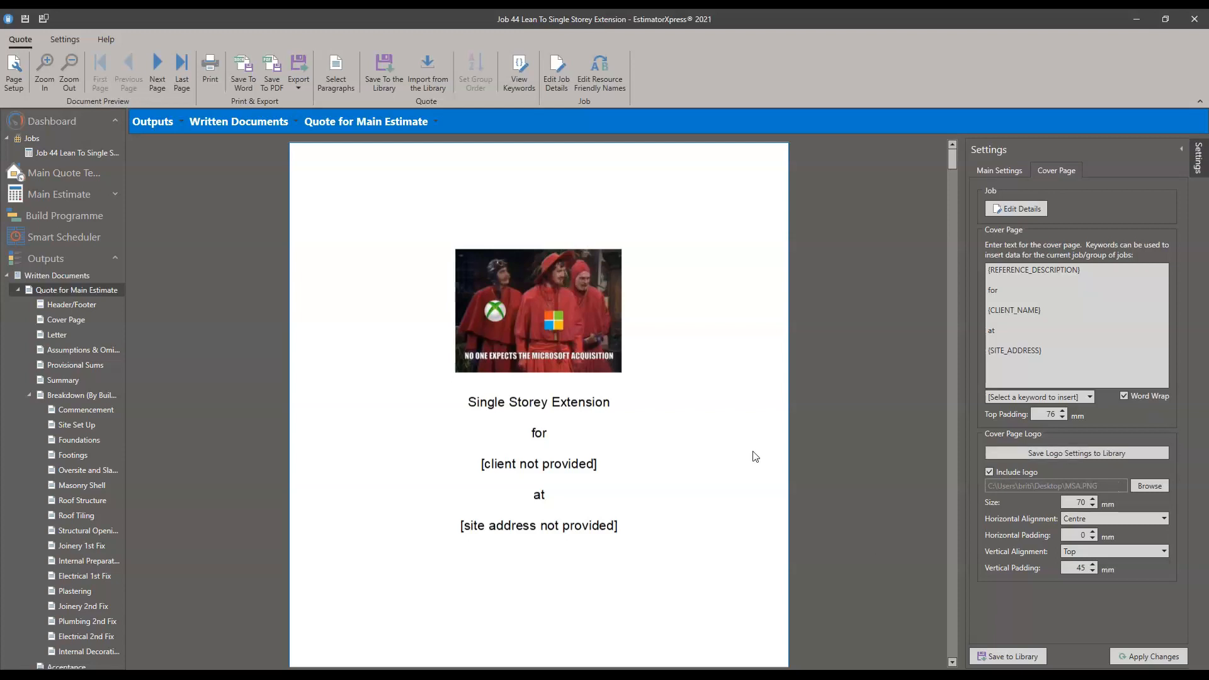
- Look over the quote's letter page in the document preview
{"action": "scroll", "coordinate": [686, 376], "scroll_direction": "down", "scroll_amount": 5}
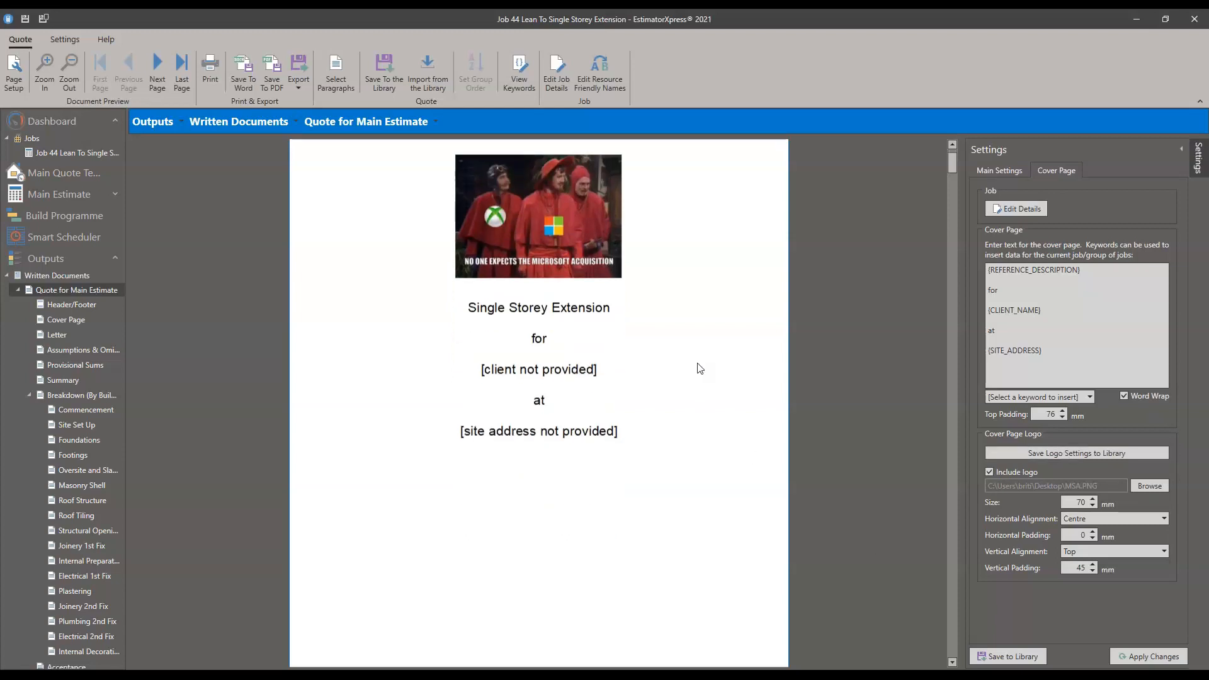
{"action": "scroll", "coordinate": [688, 373], "scroll_direction": "down", "scroll_amount": 6}
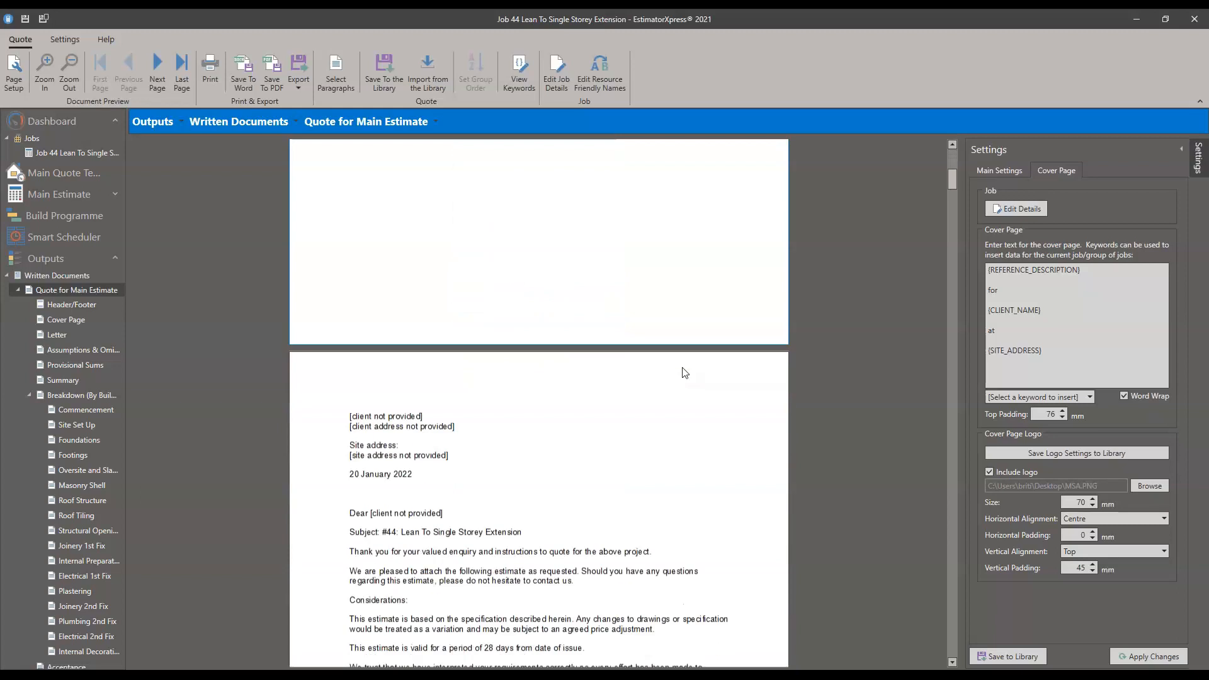
{"action": "scroll", "coordinate": [683, 371], "scroll_direction": "down", "scroll_amount": 2}
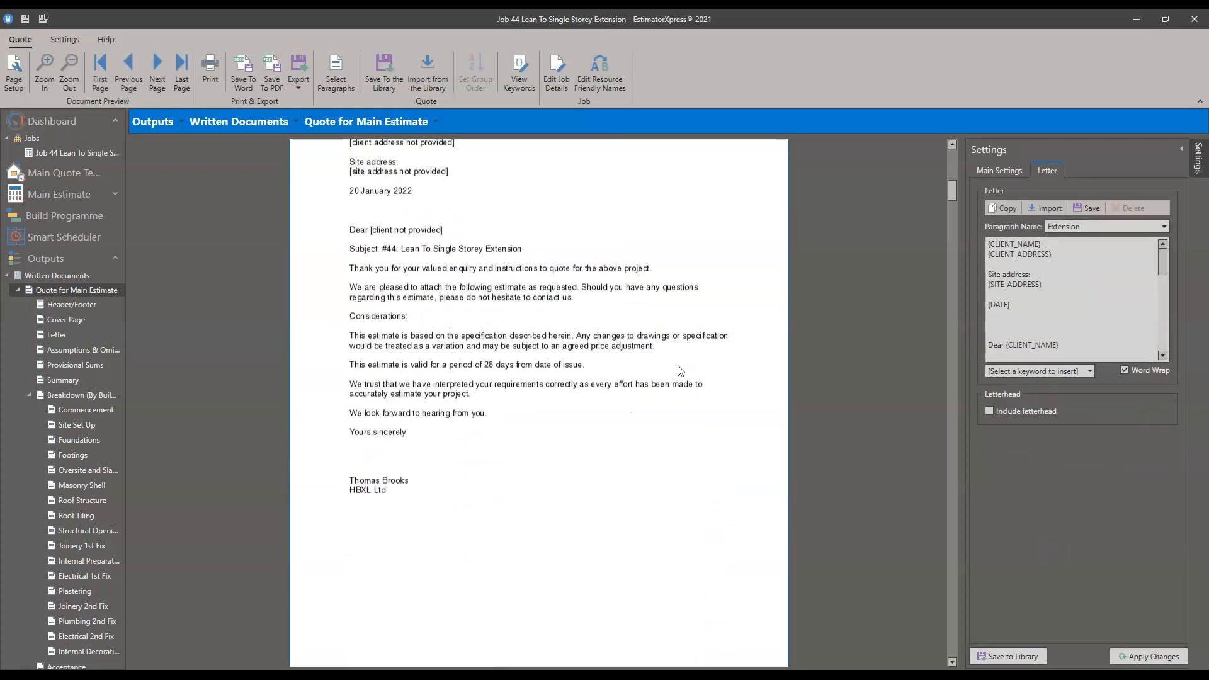
{"action": "scroll", "coordinate": [676, 368], "scroll_direction": "up", "scroll_amount": 1}
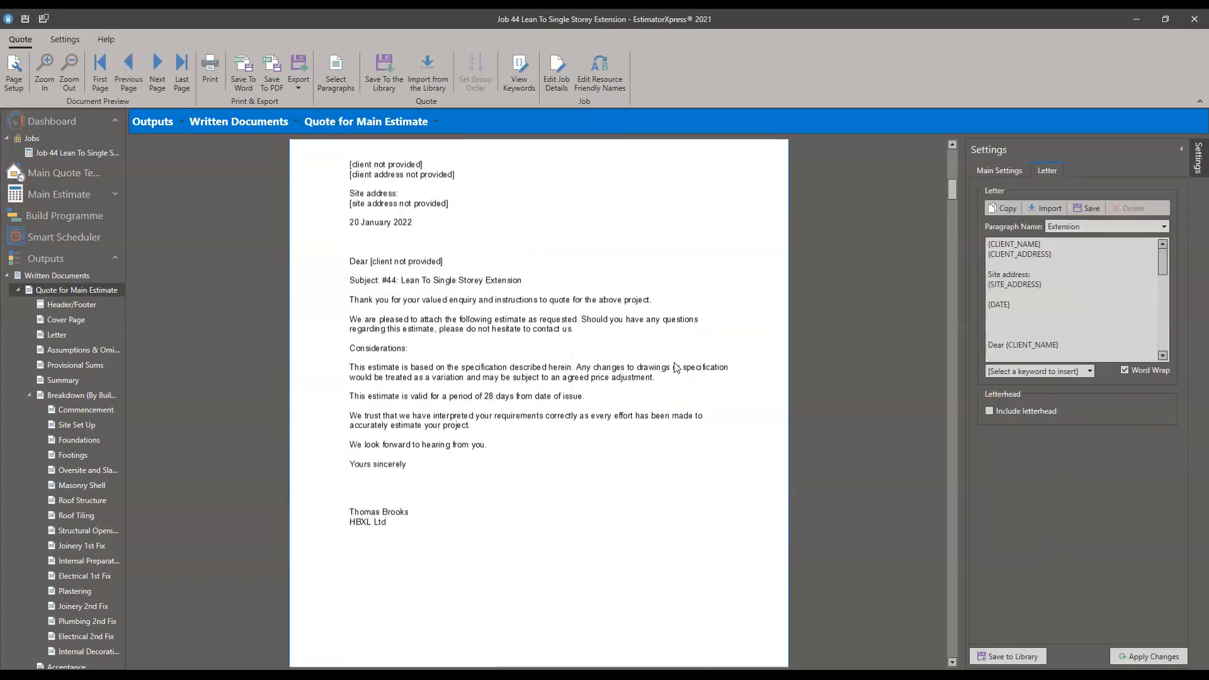
{"action": "scroll", "coordinate": [676, 368], "scroll_direction": "up", "scroll_amount": 2}
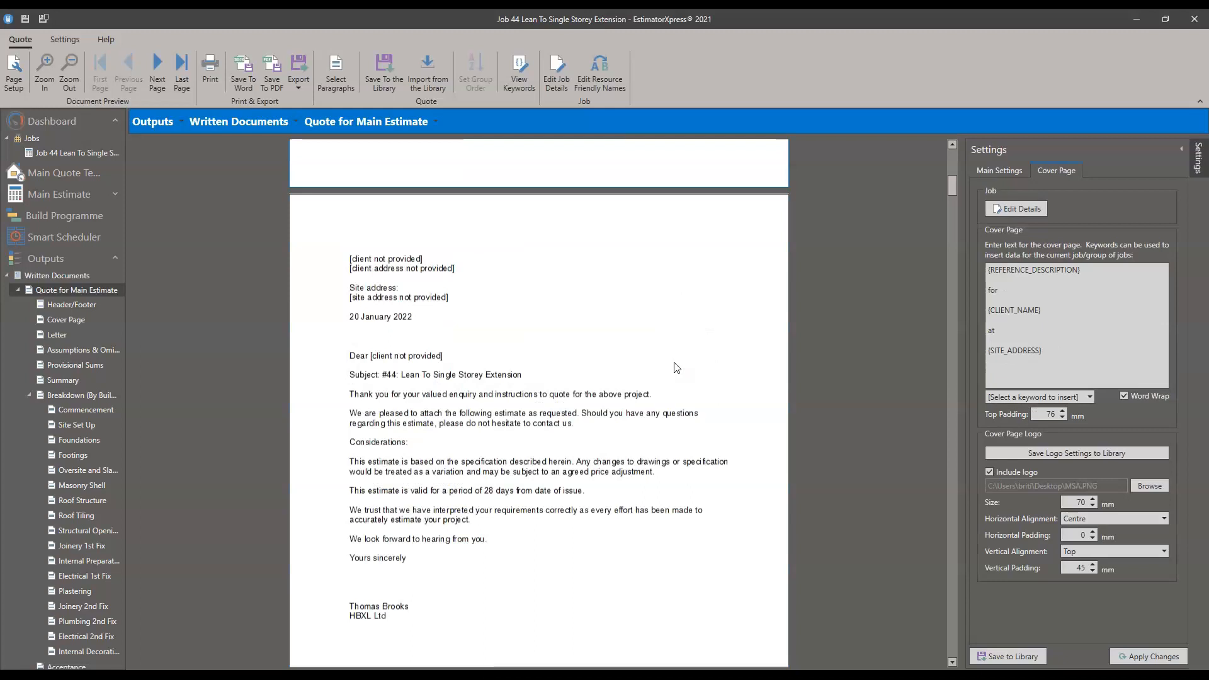
{"action": "scroll", "coordinate": [676, 368], "scroll_direction": "down", "scroll_amount": 1}
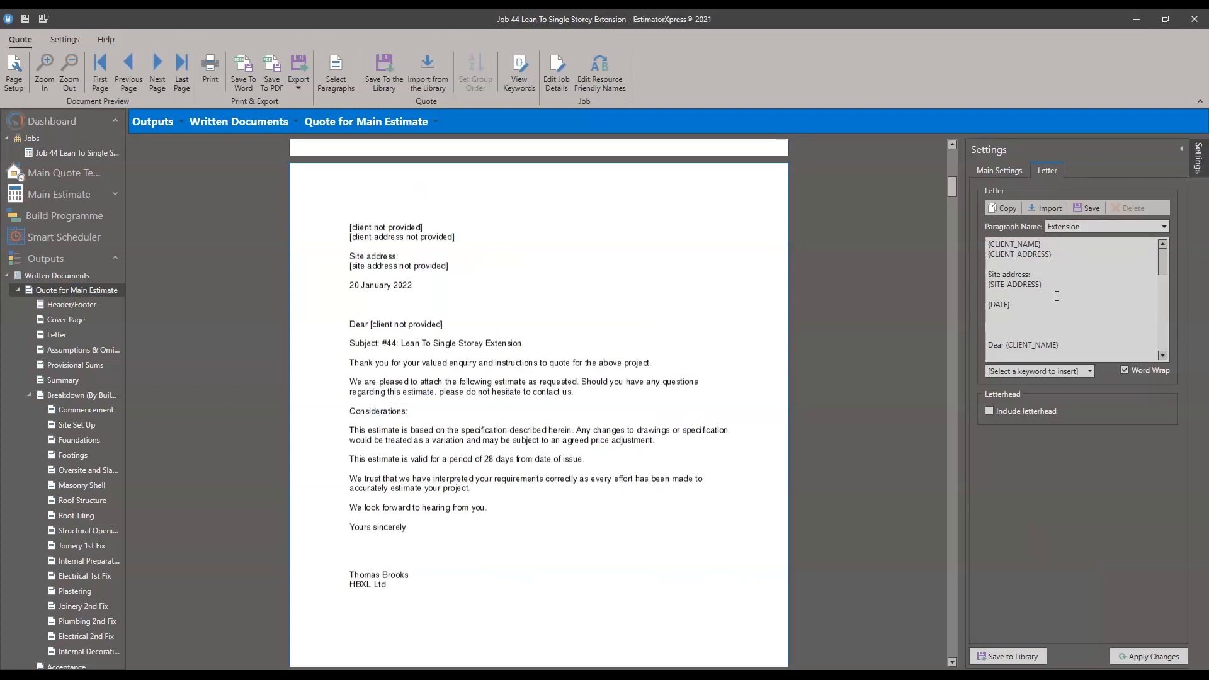
- Examine the client, site address, date and subject keywords in the letter's text
{"action": "left_click_drag", "start_coordinate": [1051, 254], "coordinate": [991, 243]}
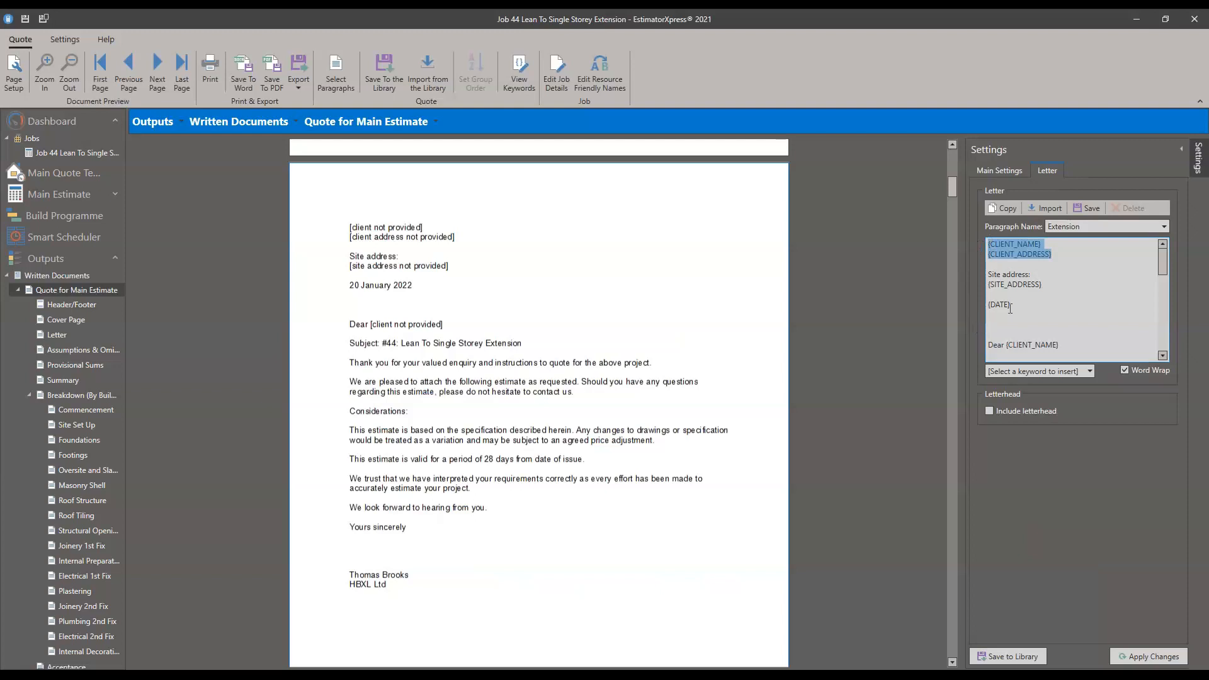
{"action": "left_click_drag", "start_coordinate": [1054, 283], "coordinate": [965, 290]}
{"action": "left_click", "coordinate": [1031, 304]}
{"action": "scroll", "coordinate": [1035, 306], "scroll_direction": "down", "scroll_amount": 4}
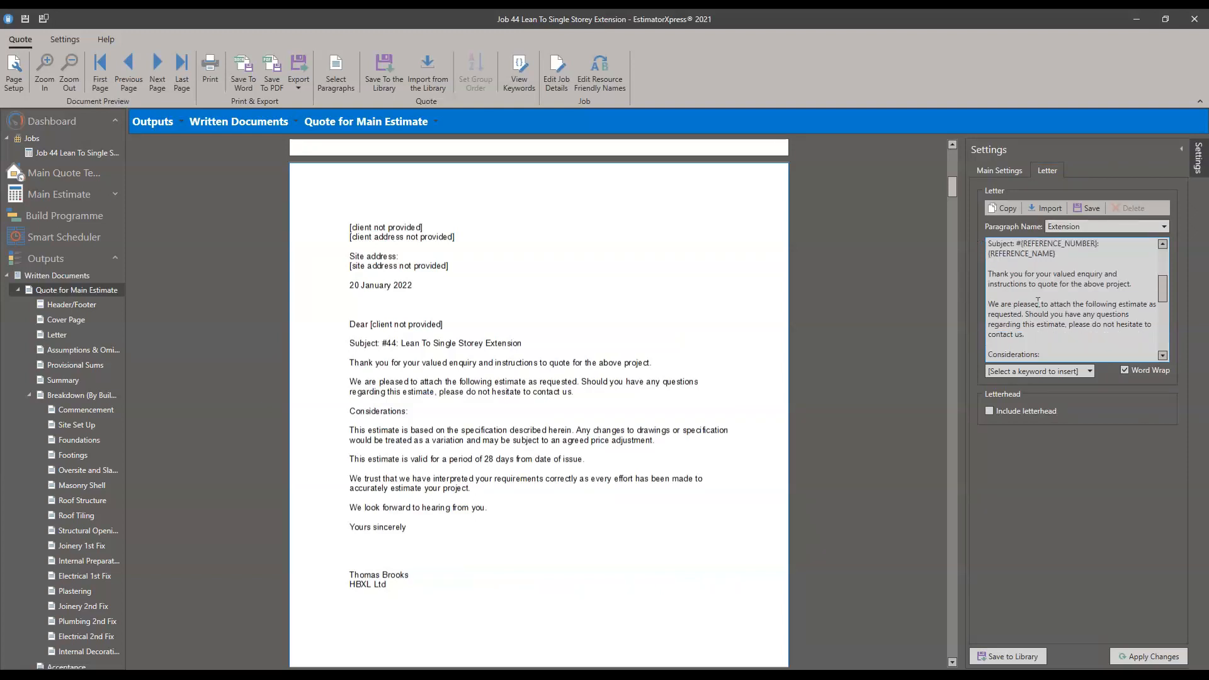
- Add the word "Test" after "please do not hesitate to contact us." in the letter and apply the change
{"action": "left_click", "coordinate": [1042, 294]}
{"action": "left_click_drag", "start_coordinate": [1045, 316], "coordinate": [994, 295]}
{"action": "left_click_drag", "start_coordinate": [1079, 324], "coordinate": [1074, 323]}
{"action": "left_click", "coordinate": [1064, 333]}
{"action": "type", "text": "Test"}
{"action": "left_click", "coordinate": [1152, 658]}
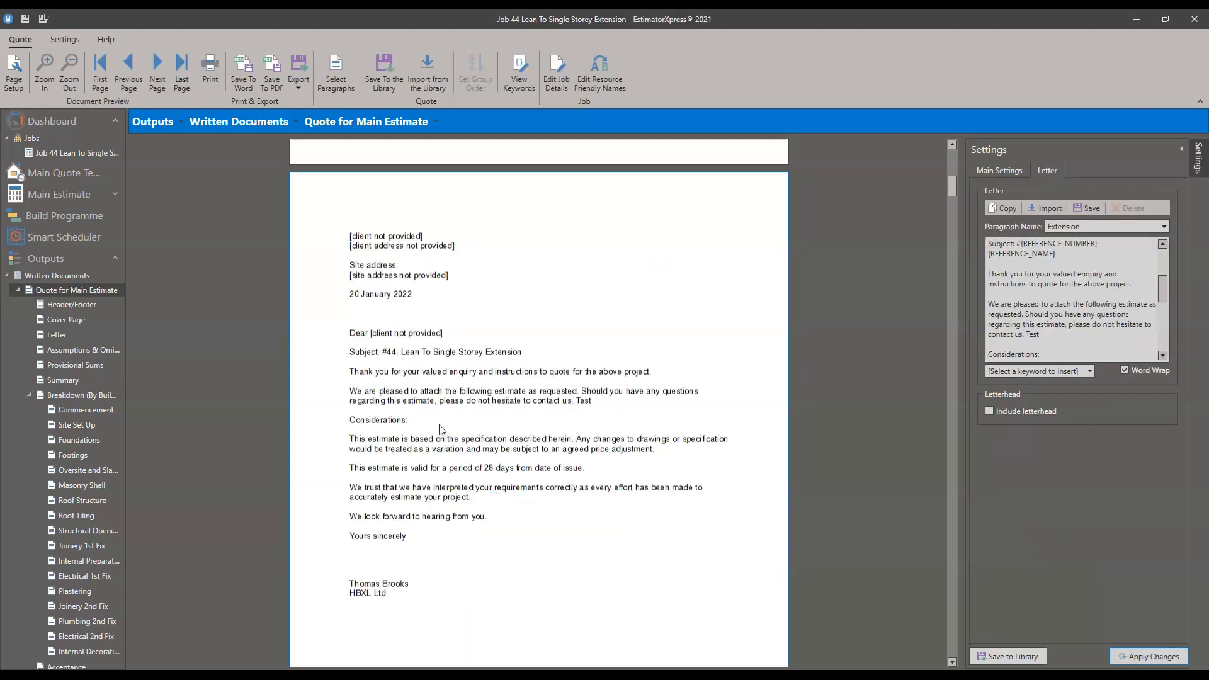
- Remove the word "Test" from the end of the "contact us" paragraph in the letter text
{"action": "left_click", "coordinate": [585, 402]}
{"action": "left_click", "coordinate": [1044, 334]}
{"action": "key", "text": "BackSpace"}
{"action": "key", "text": "BackSpace"}
{"action": "key", "text": "BackSpace"}
{"action": "key", "text": "BackSpace"}
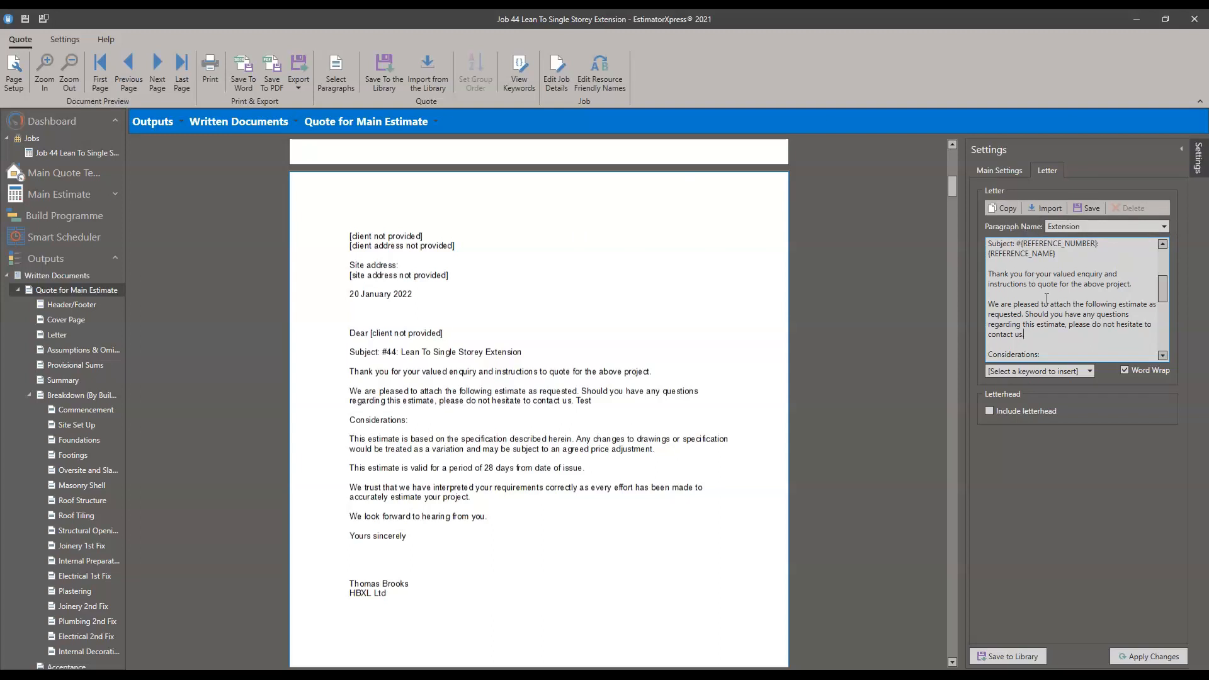
- Copy the Extension letter text to a new paragraph named "Test"
{"action": "left_click", "coordinate": [1002, 209]}
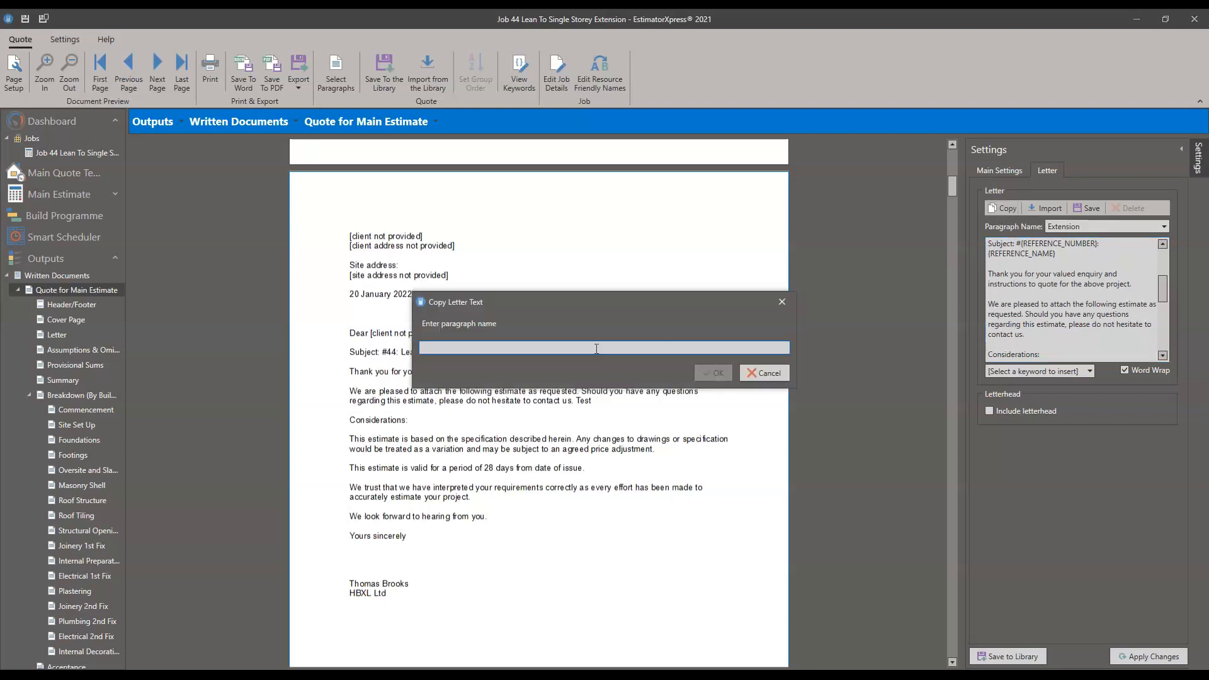
{"action": "type", "text": "Test"}
{"action": "key", "text": "BackSpace"}
{"action": "key", "text": "BackSpace"}
{"action": "type", "text": "st"}
{"action": "left_click", "coordinate": [709, 376]}
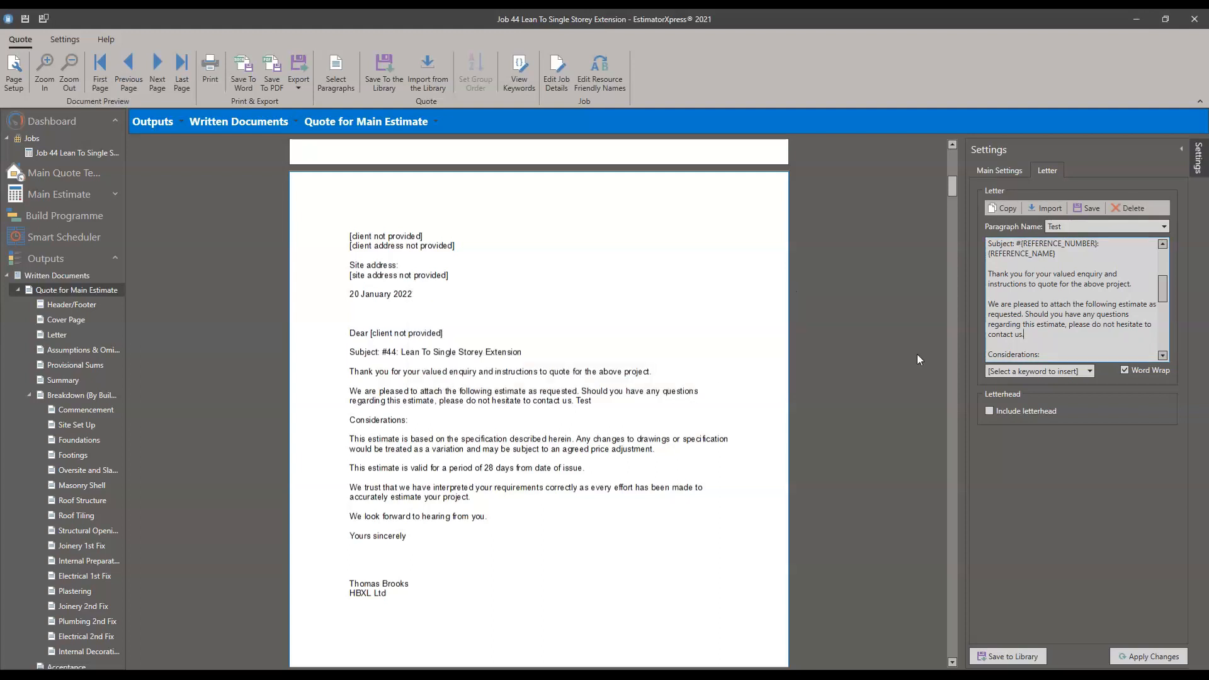
- Add "Copy Example" after "contact us." in the Test letter text and apply the change
{"action": "left_click_drag", "start_coordinate": [1065, 324], "coordinate": [1044, 336]}
{"action": "left_click", "coordinate": [1044, 338]}
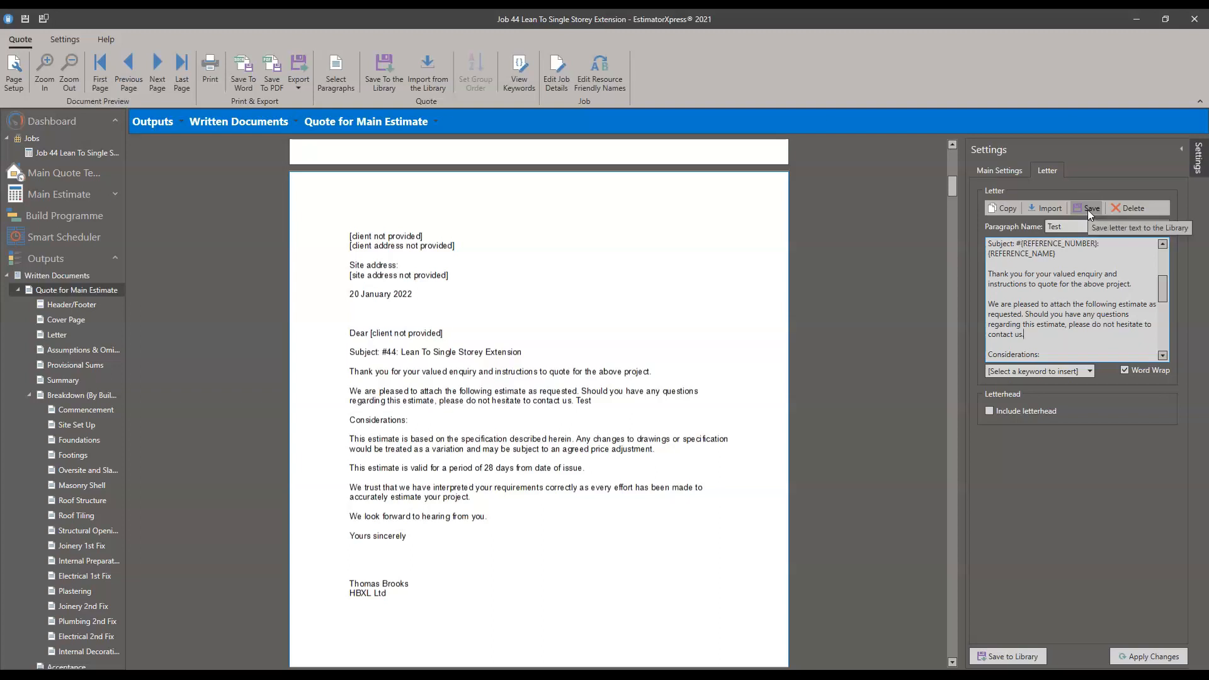
{"action": "type", "text": "Copy Example"}
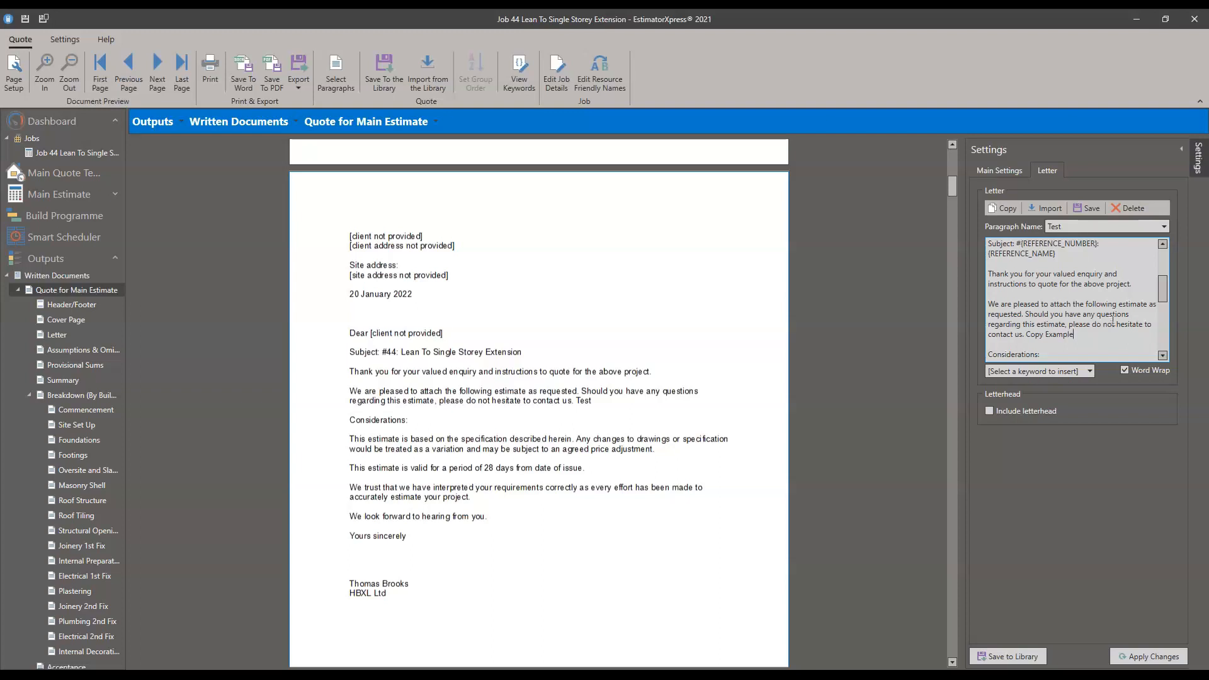
{"action": "left_click", "coordinate": [1149, 656]}
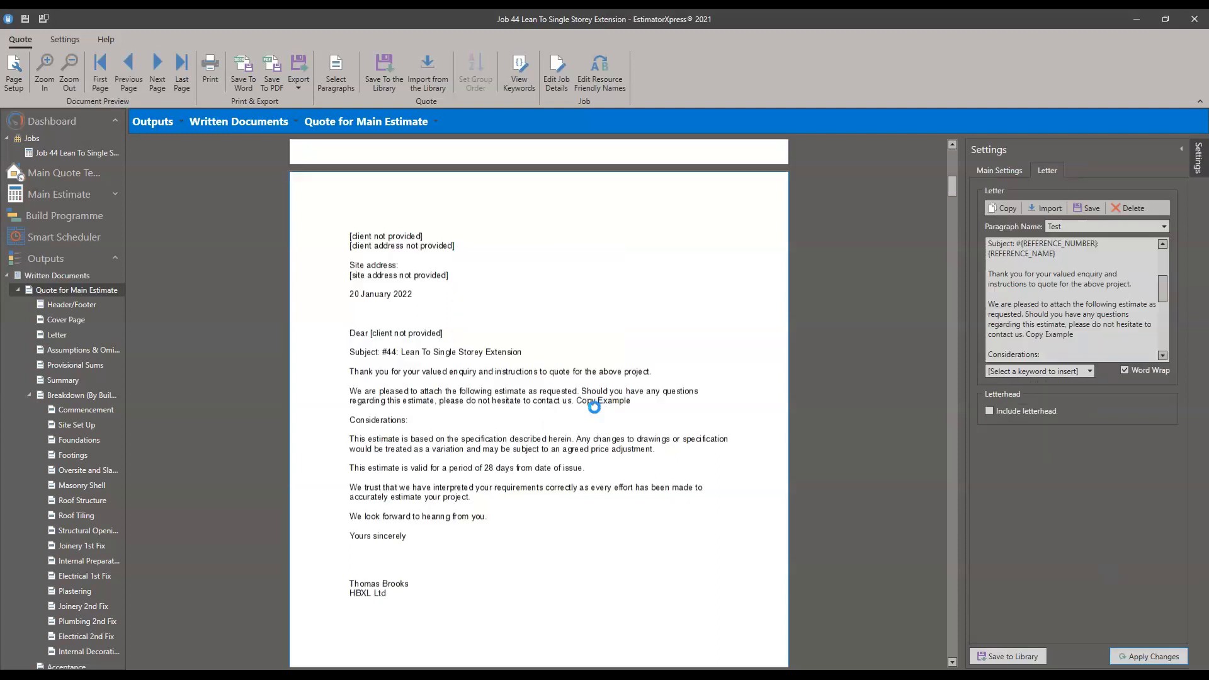
- Save the letter text to the library under the paragraph name Test
{"action": "left_click", "coordinate": [1096, 207]}
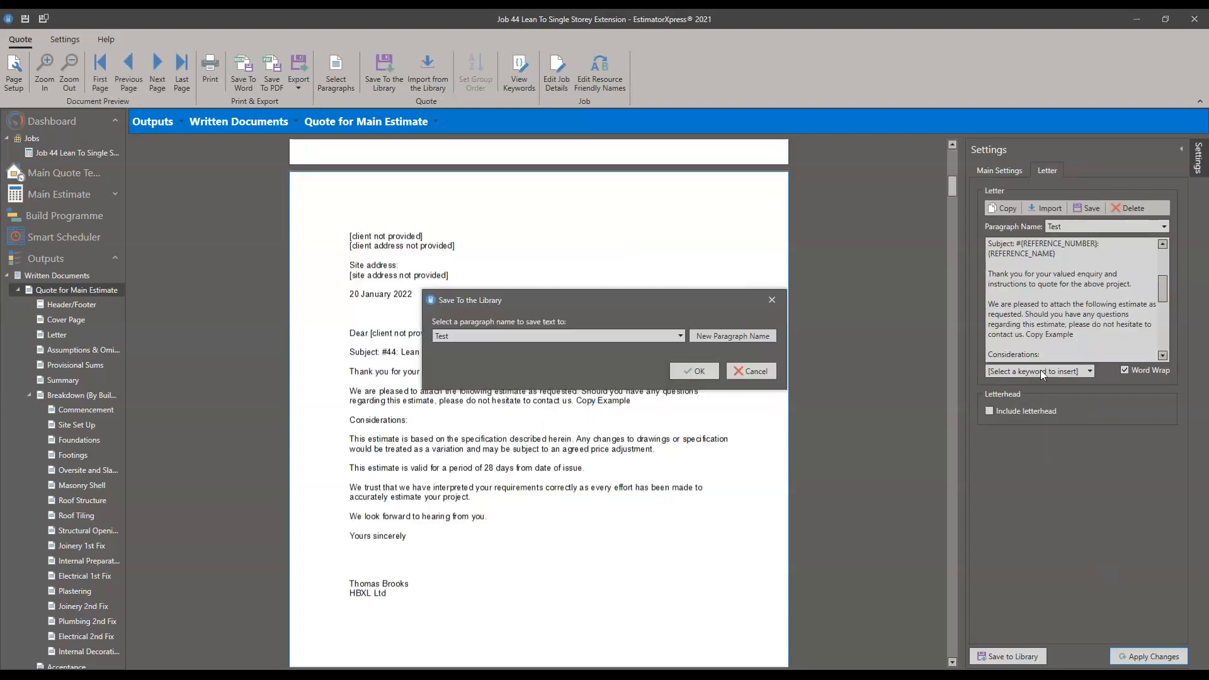
{"action": "left_click", "coordinate": [704, 372]}
{"action": "left_click", "coordinate": [626, 368]}
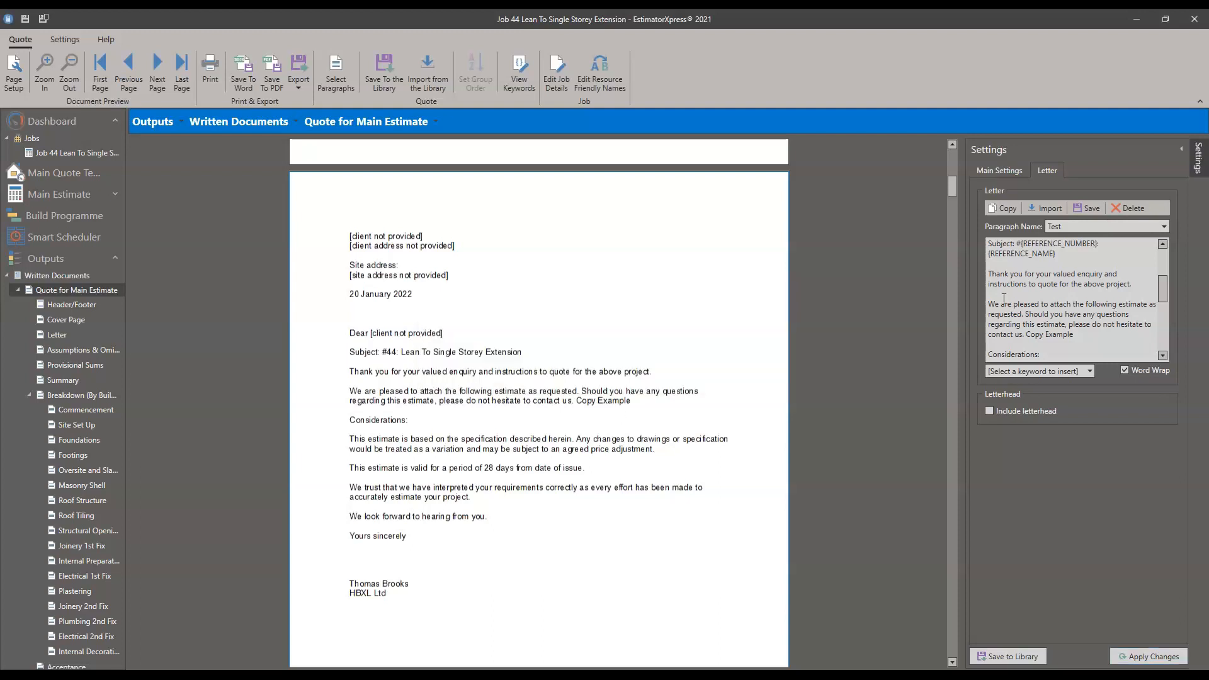
- Import the Extension letter text from the library and confirm the import
{"action": "left_click", "coordinate": [1043, 208]}
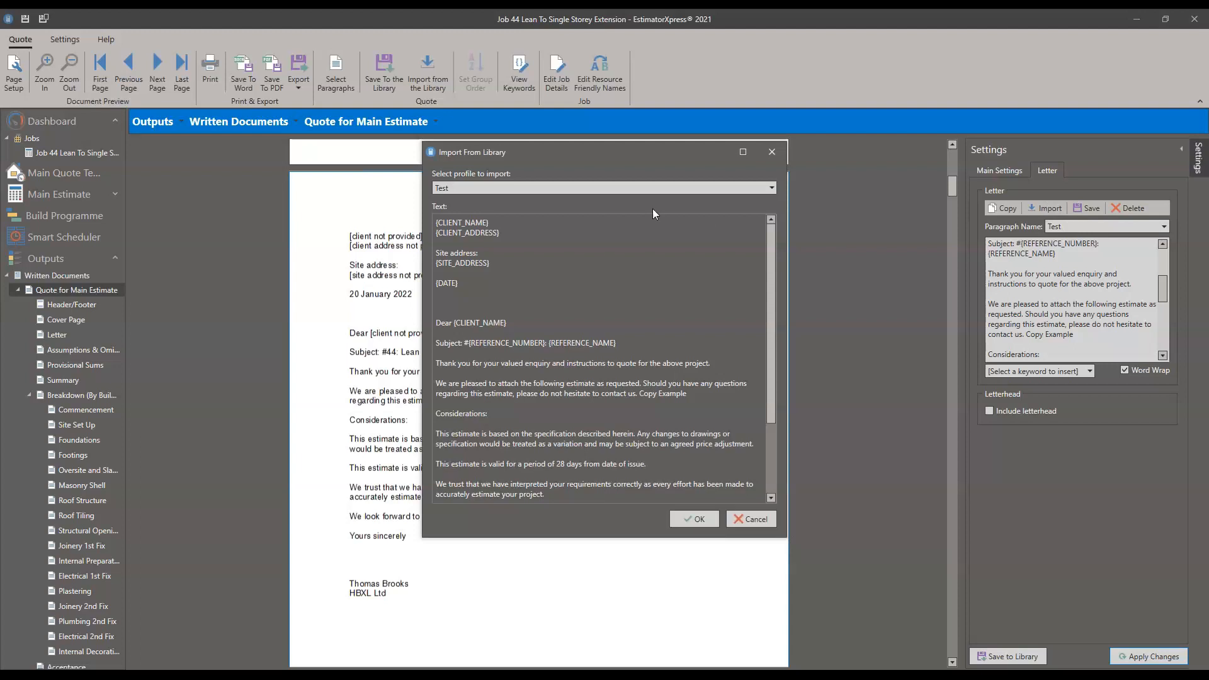
{"action": "left_click", "coordinate": [740, 189]}
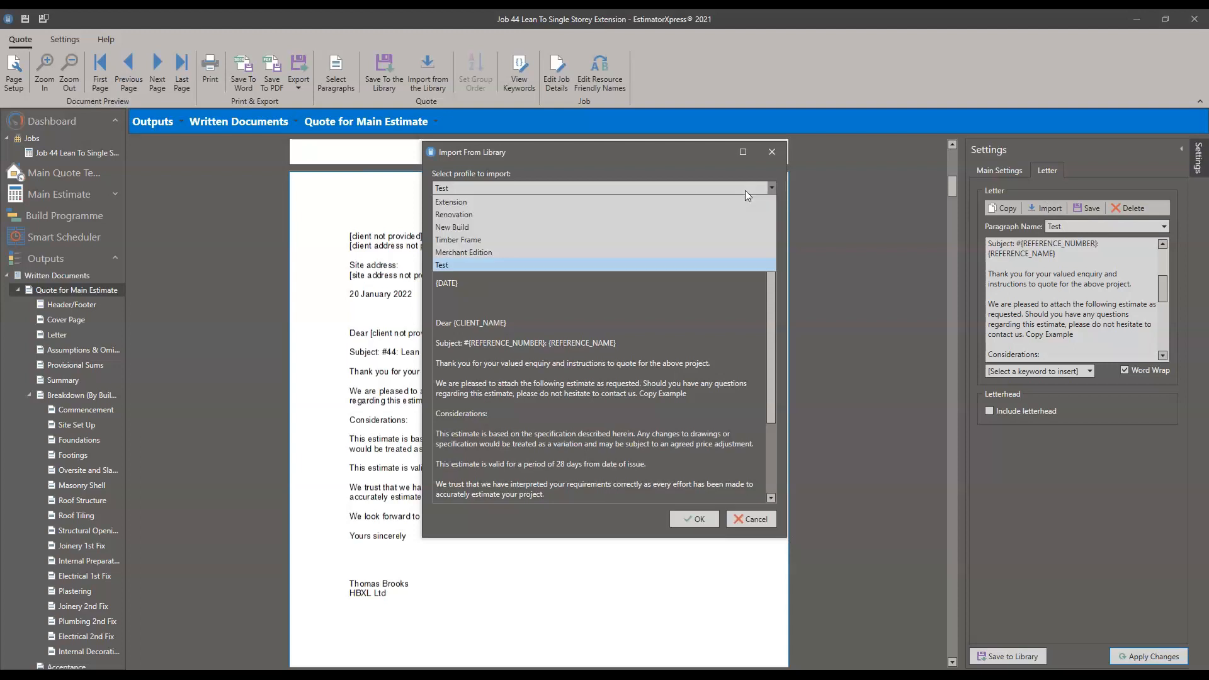
{"action": "left_click", "coordinate": [577, 203]}
{"action": "left_click", "coordinate": [674, 519]}
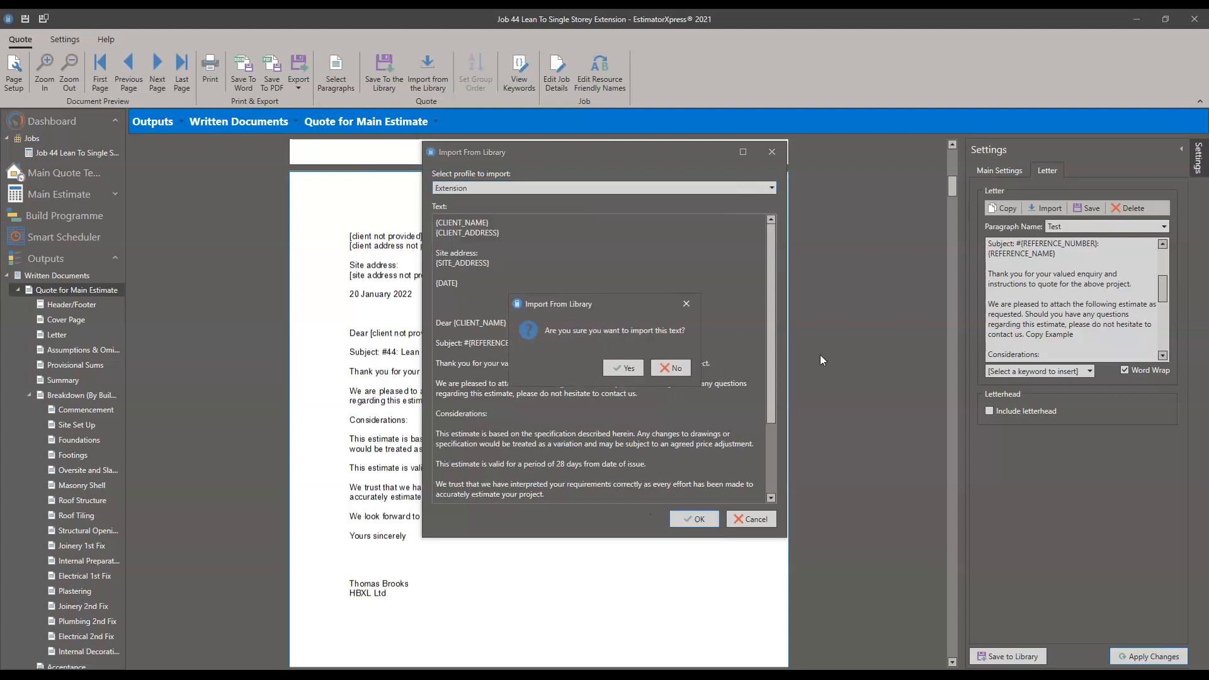
{"action": "left_click", "coordinate": [610, 369]}
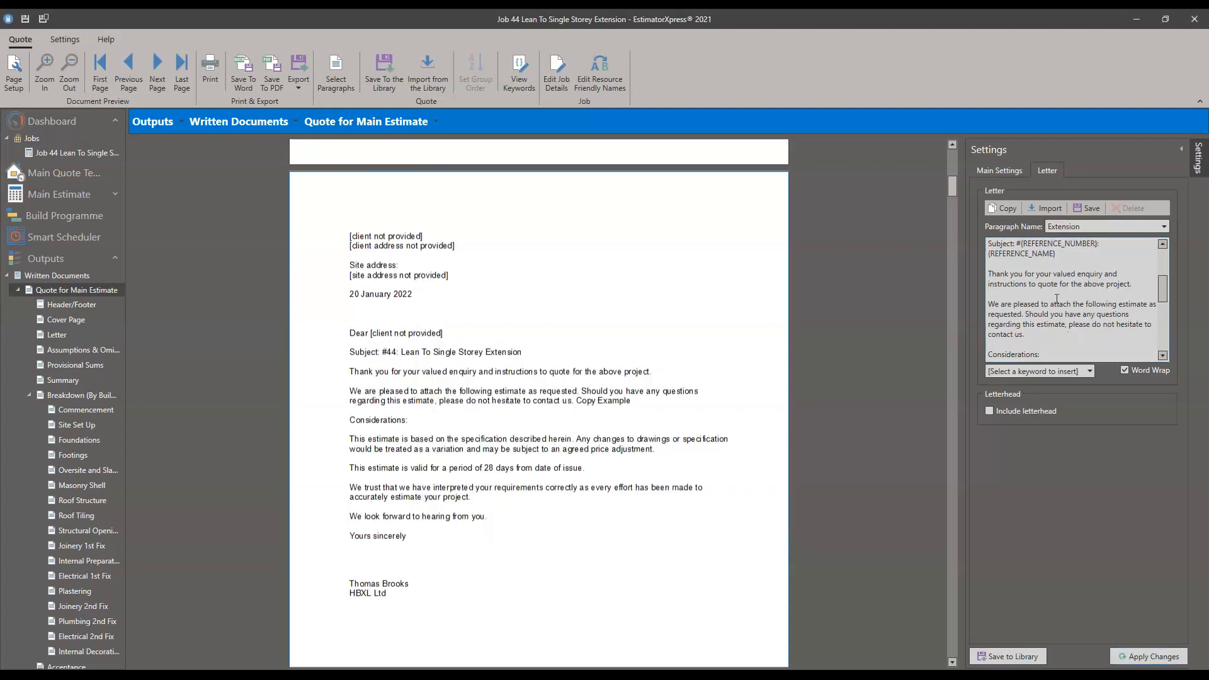
- Turn on the option to include a letterhead on the quote's letter page
{"action": "left_click", "coordinate": [1057, 298]}
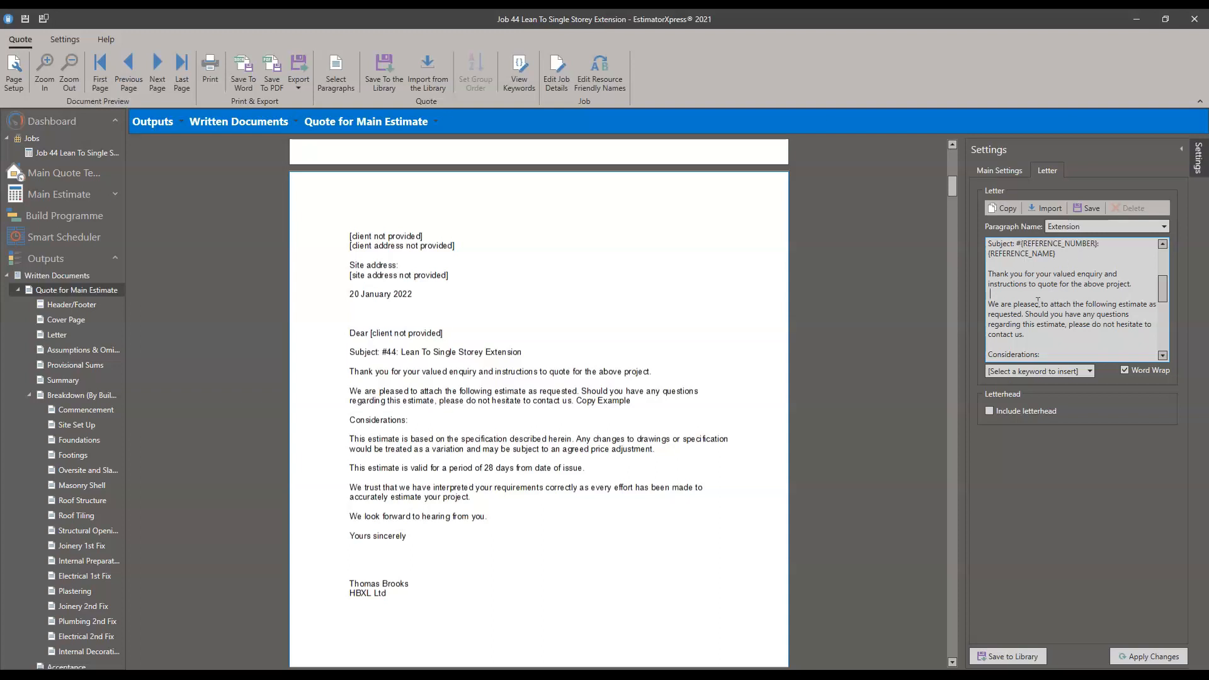
{"action": "left_click", "coordinate": [990, 410]}
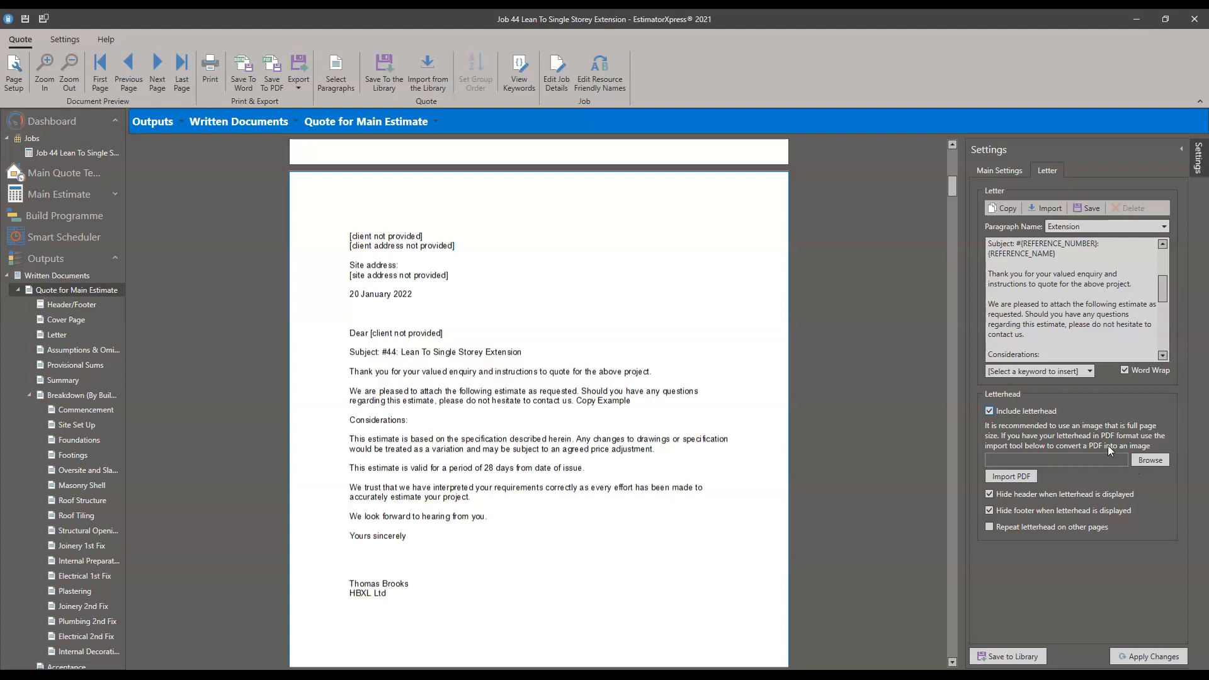
{"action": "left_click", "coordinate": [1011, 476]}
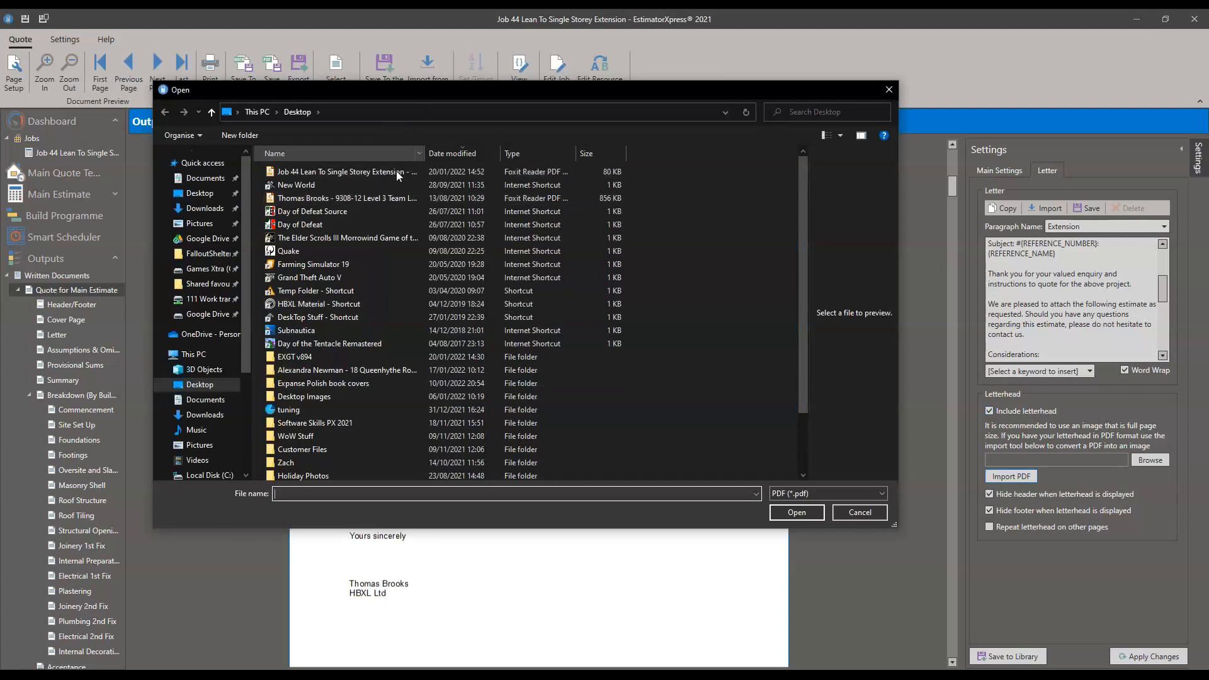
{"action": "left_click", "coordinate": [347, 199]}
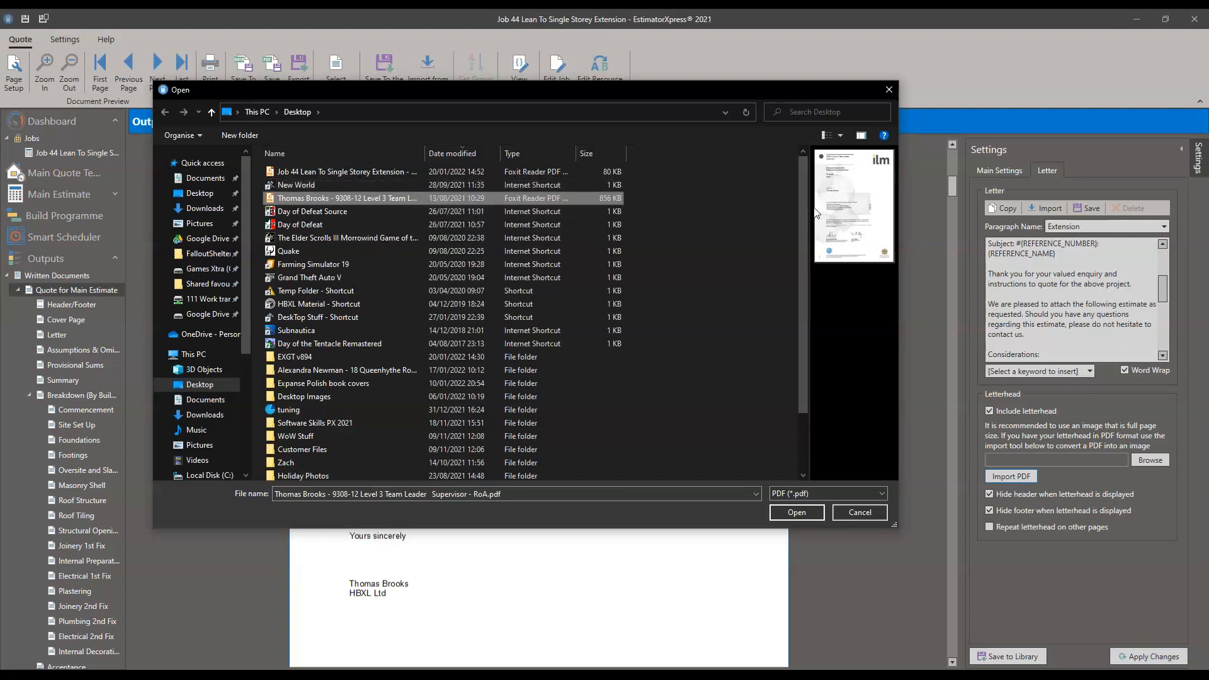
{"action": "left_click_drag", "start_coordinate": [809, 205], "coordinate": [504, 210]}
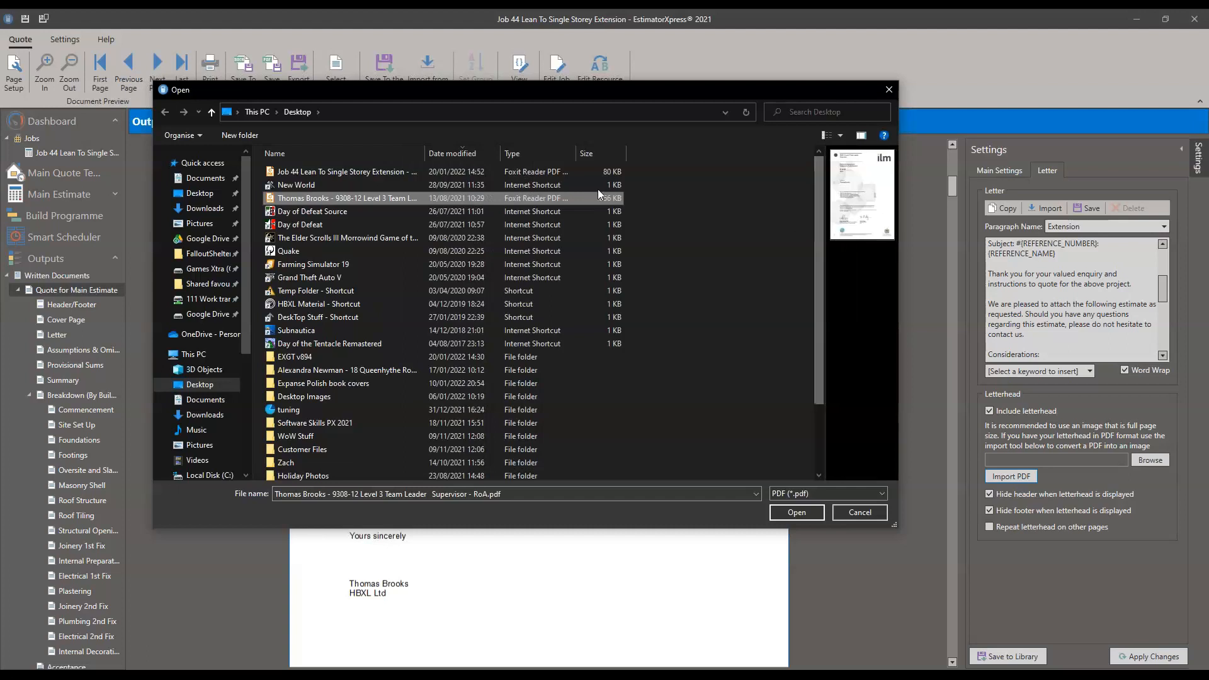
{"action": "left_click_drag", "start_coordinate": [481, 92], "coordinate": [479, 119]}
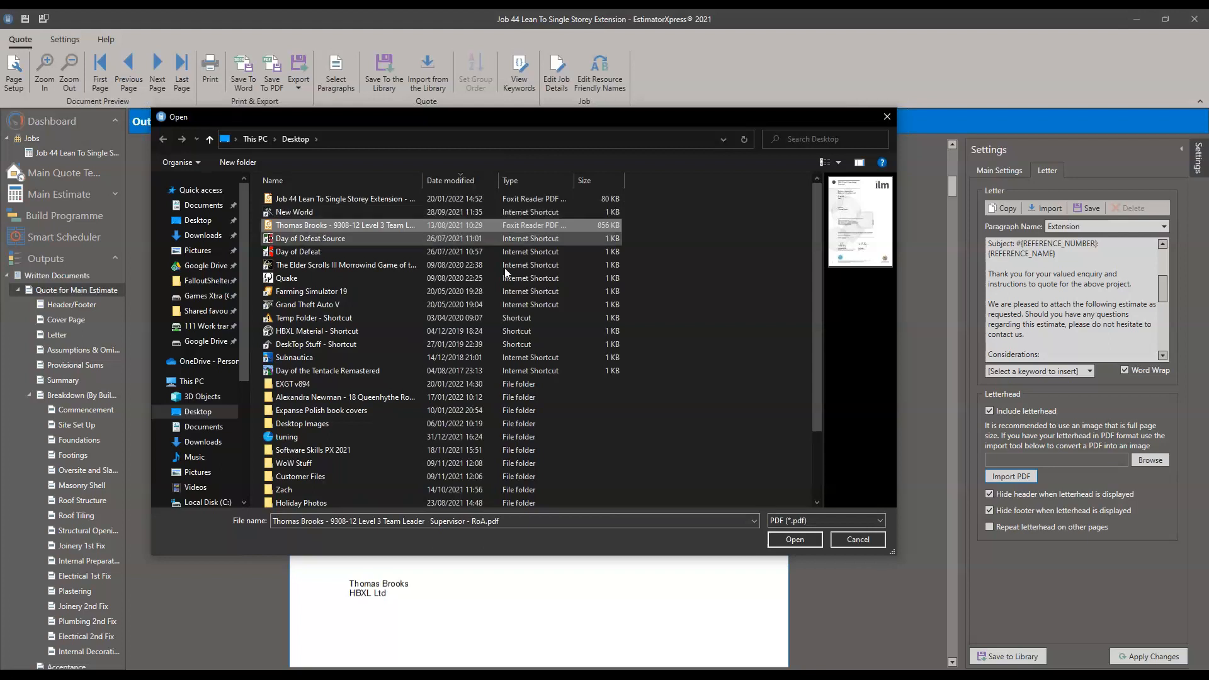
{"action": "left_click", "coordinate": [865, 540]}
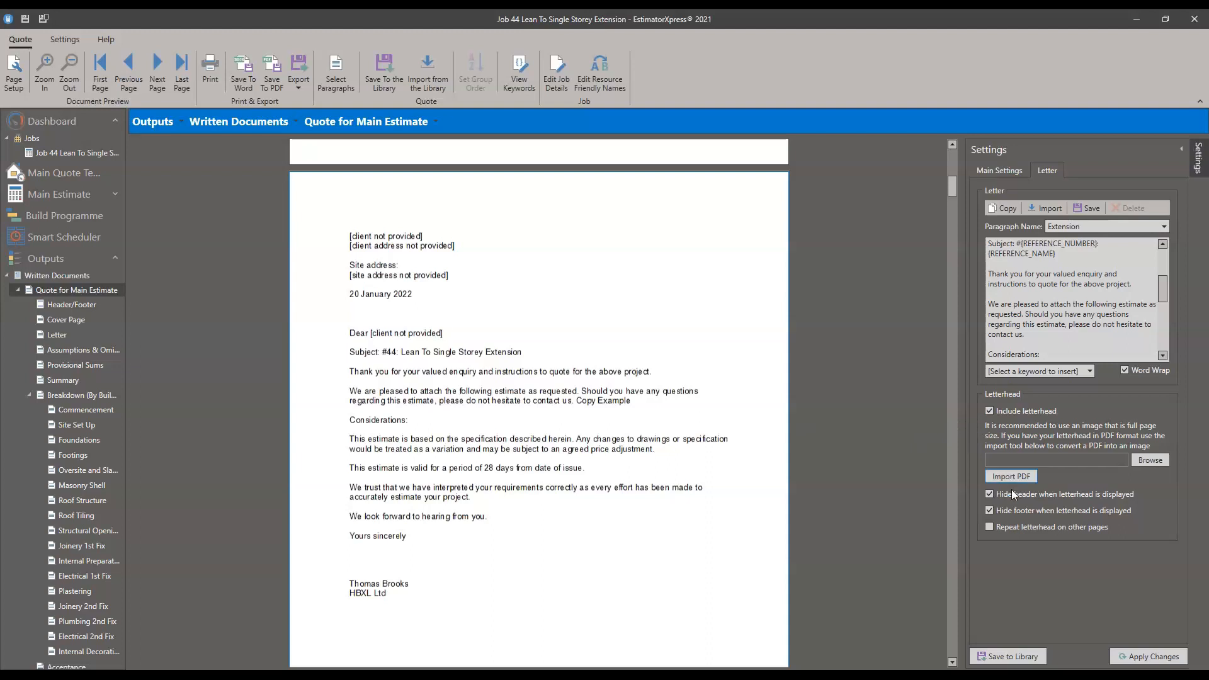
- Enable repeating the letterhead on other pages to view the page choices, and turn the repetition off again
{"action": "left_click", "coordinate": [1007, 530]}
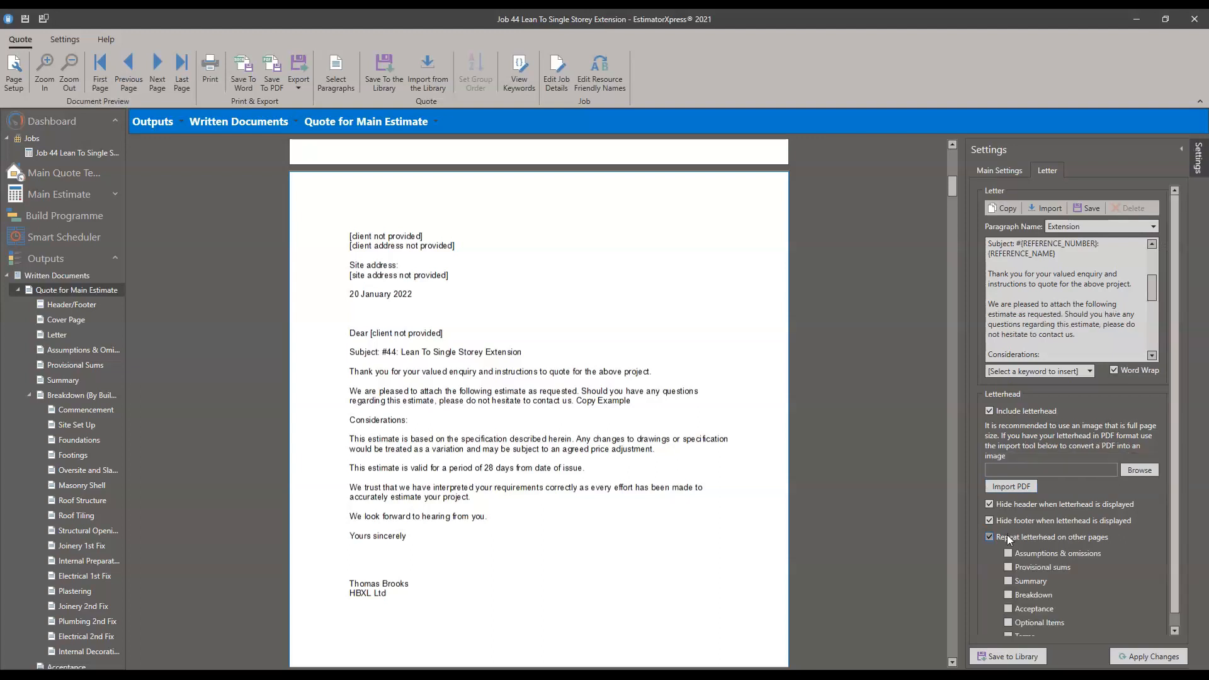
{"action": "scroll", "coordinate": [1008, 537], "scroll_direction": "down", "scroll_amount": 1}
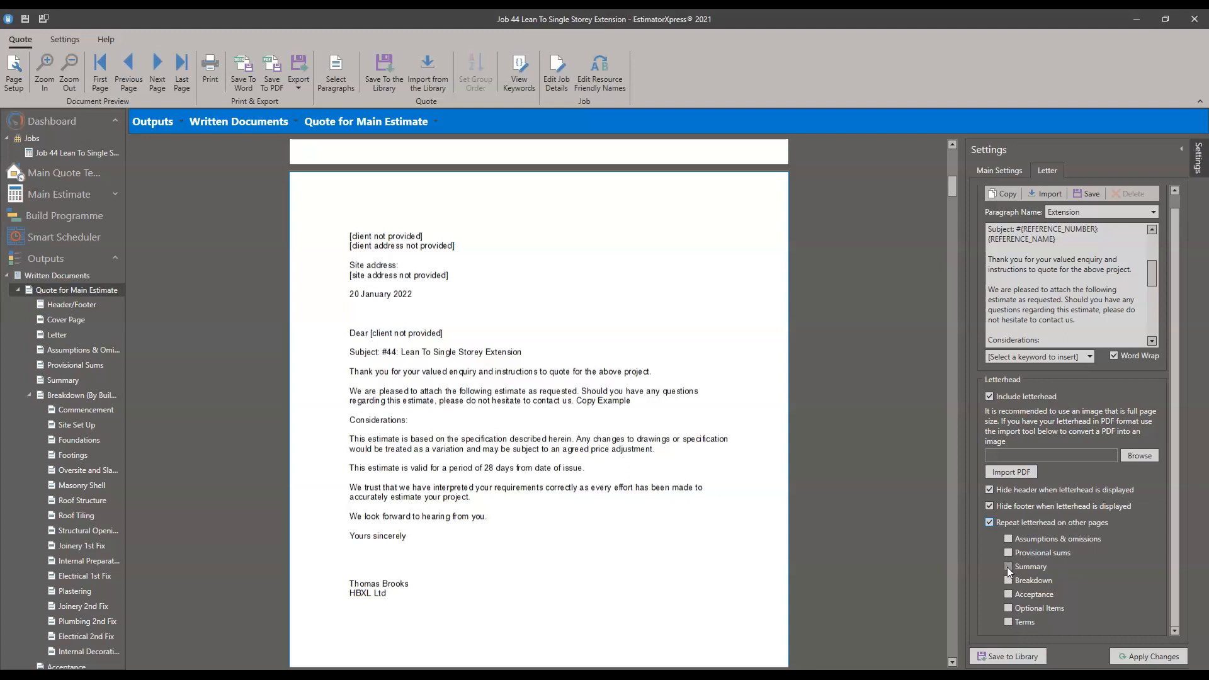
{"action": "left_click", "coordinate": [989, 523]}
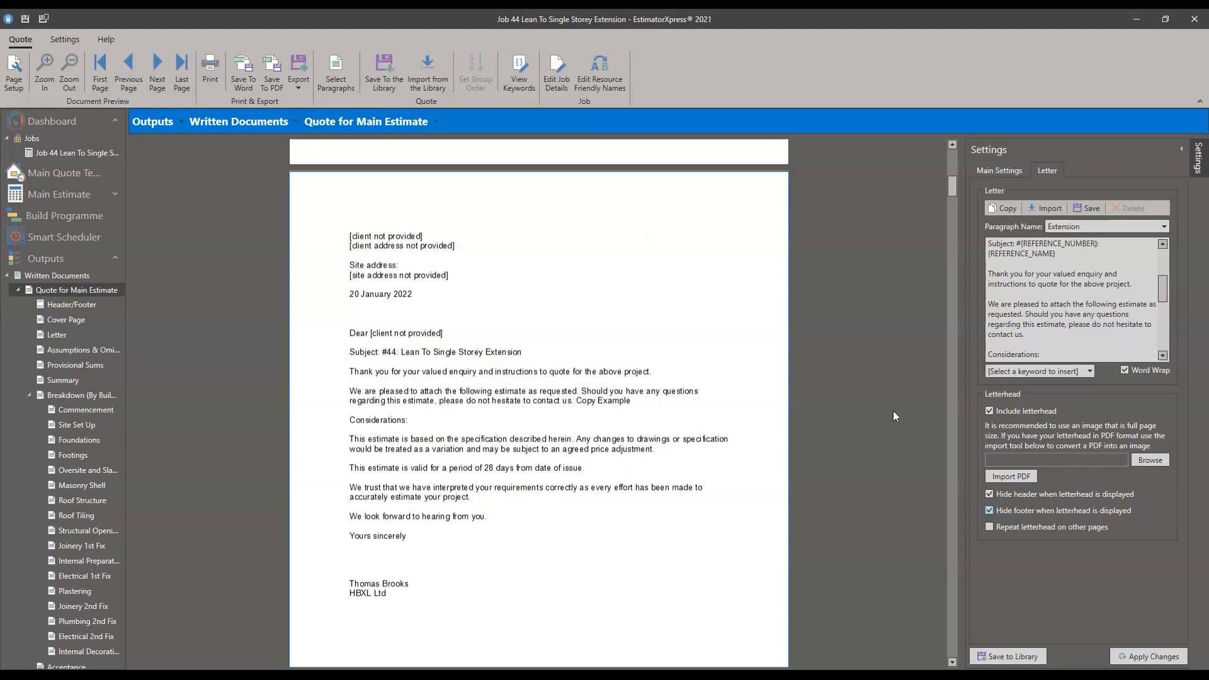
- Show the materials summary and labour summary in the quote's Summary section and apply the changes
{"action": "scroll", "coordinate": [632, 418], "scroll_direction": "down", "scroll_amount": 3}
{"action": "scroll", "coordinate": [630, 413], "scroll_direction": "down", "scroll_amount": 5}
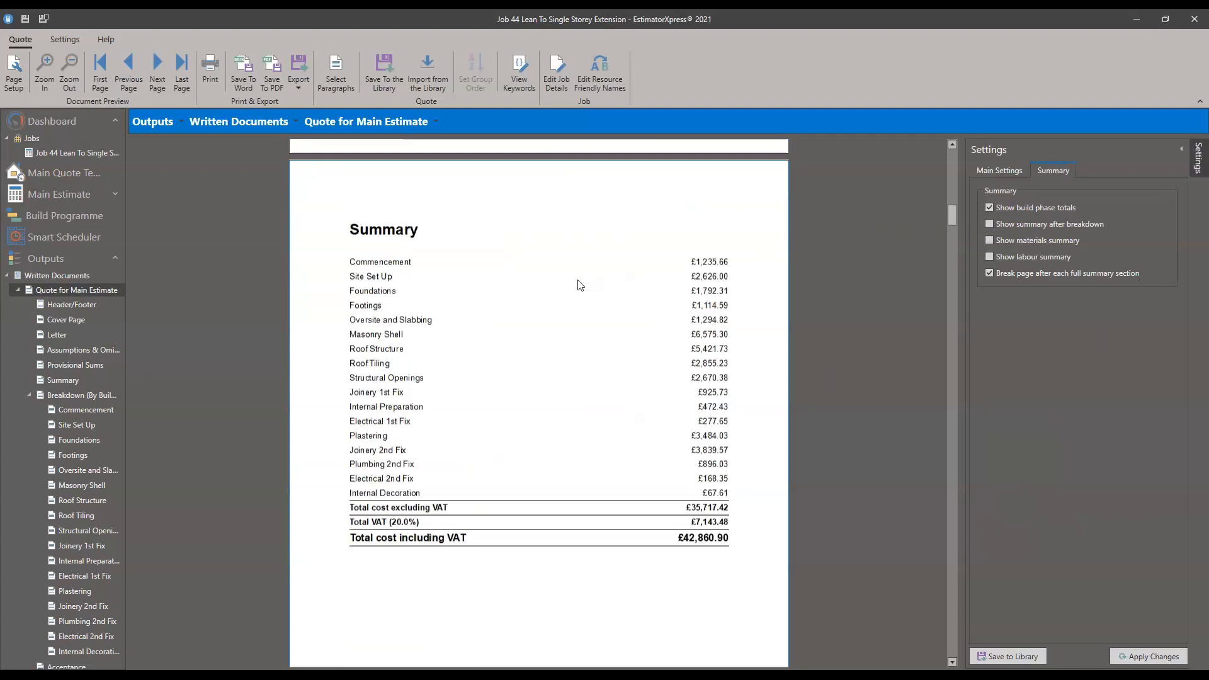
{"action": "left_click", "coordinate": [1000, 240]}
{"action": "left_click", "coordinate": [1001, 256]}
{"action": "left_click", "coordinate": [1143, 657]}
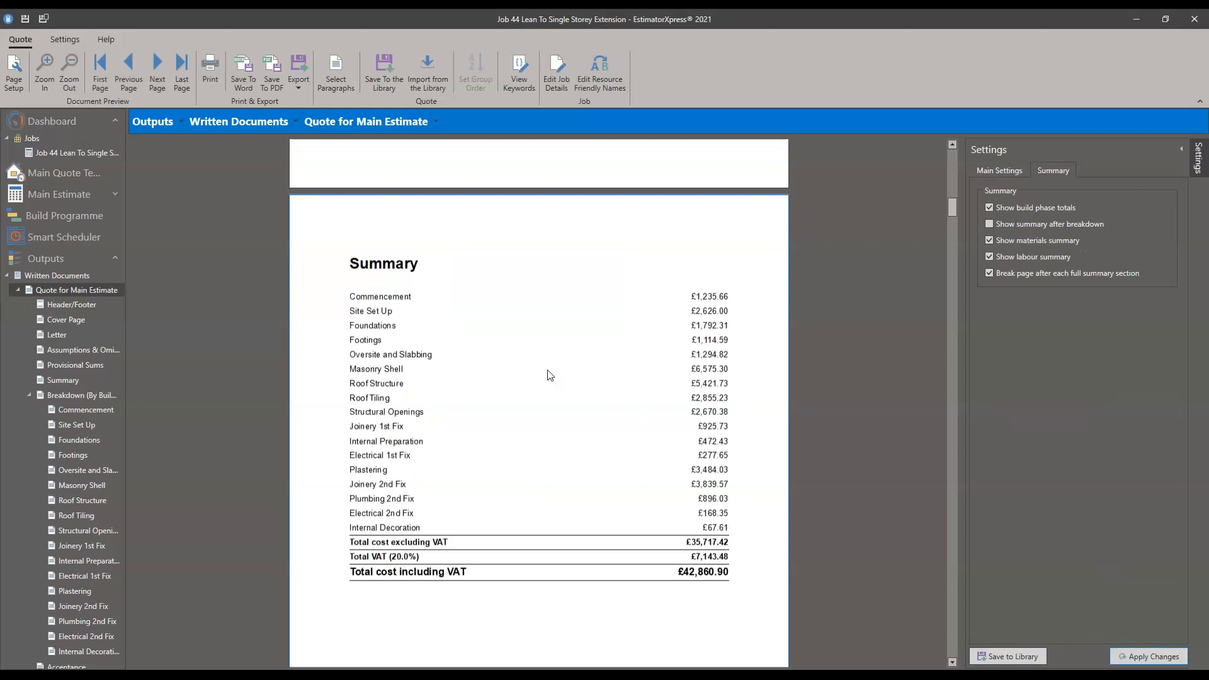
- Review the added material summary page, turn off both the materials and labour summaries, and apply the changes
{"action": "scroll", "coordinate": [547, 375], "scroll_direction": "down", "scroll_amount": 5}
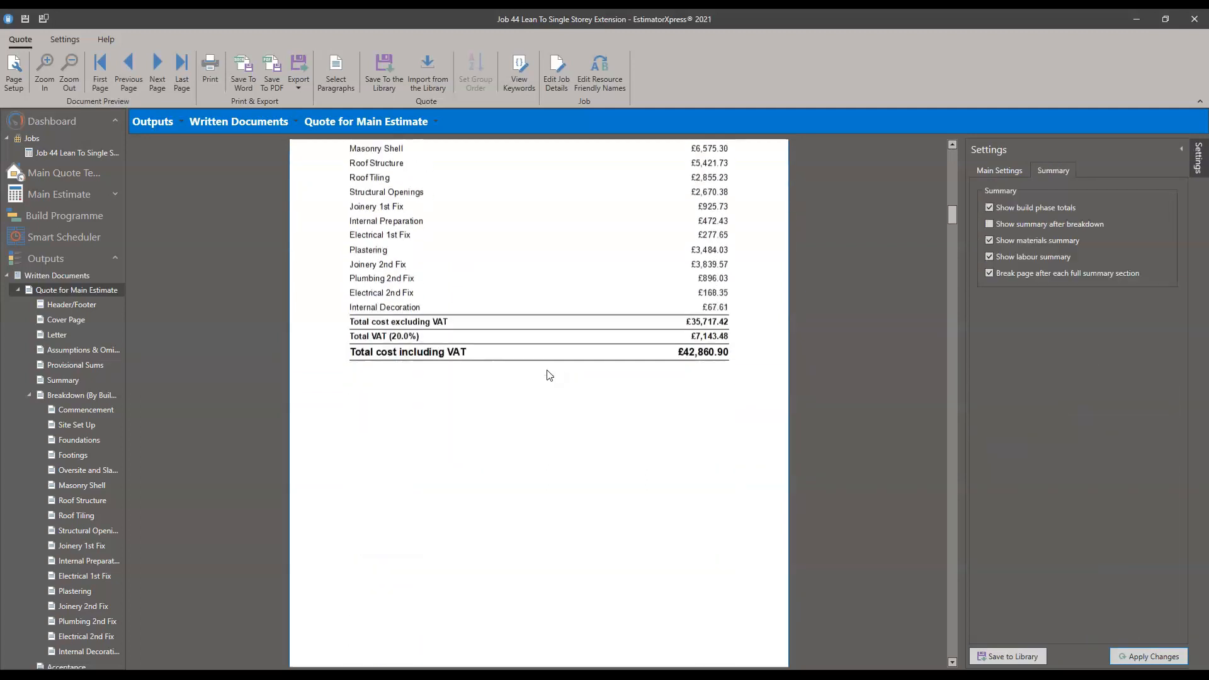
{"action": "scroll", "coordinate": [547, 376], "scroll_direction": "down", "scroll_amount": 4}
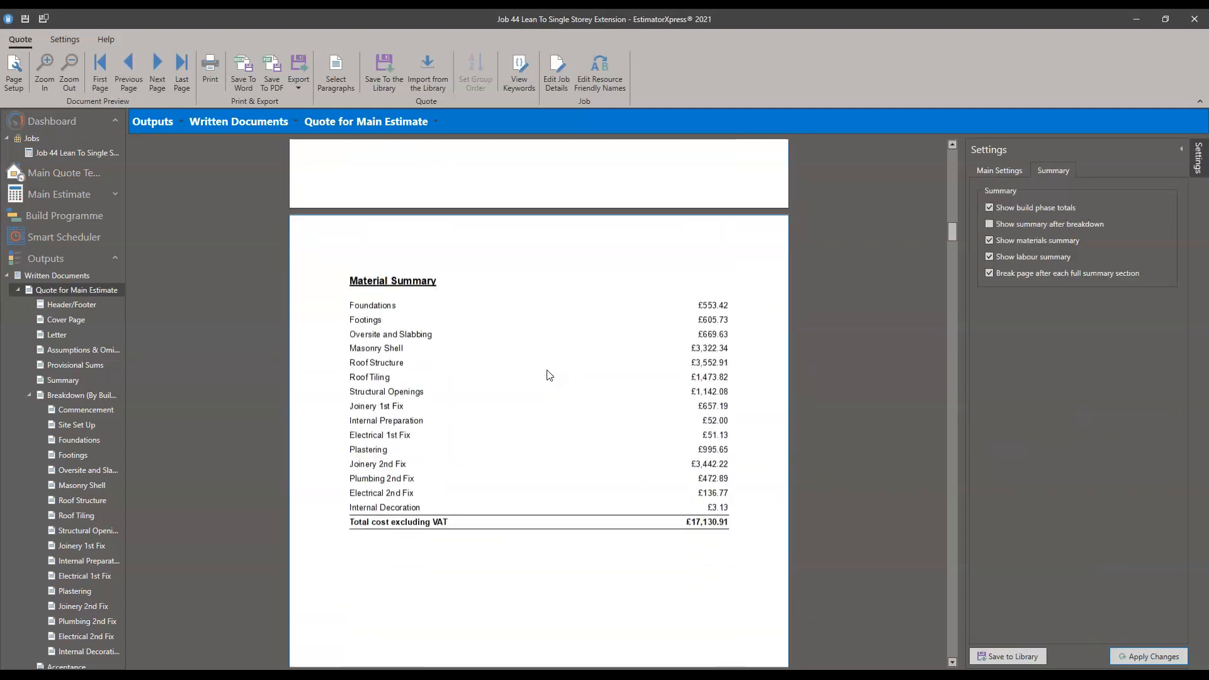
{"action": "left_click", "coordinate": [986, 256]}
{"action": "left_click", "coordinate": [988, 240]}
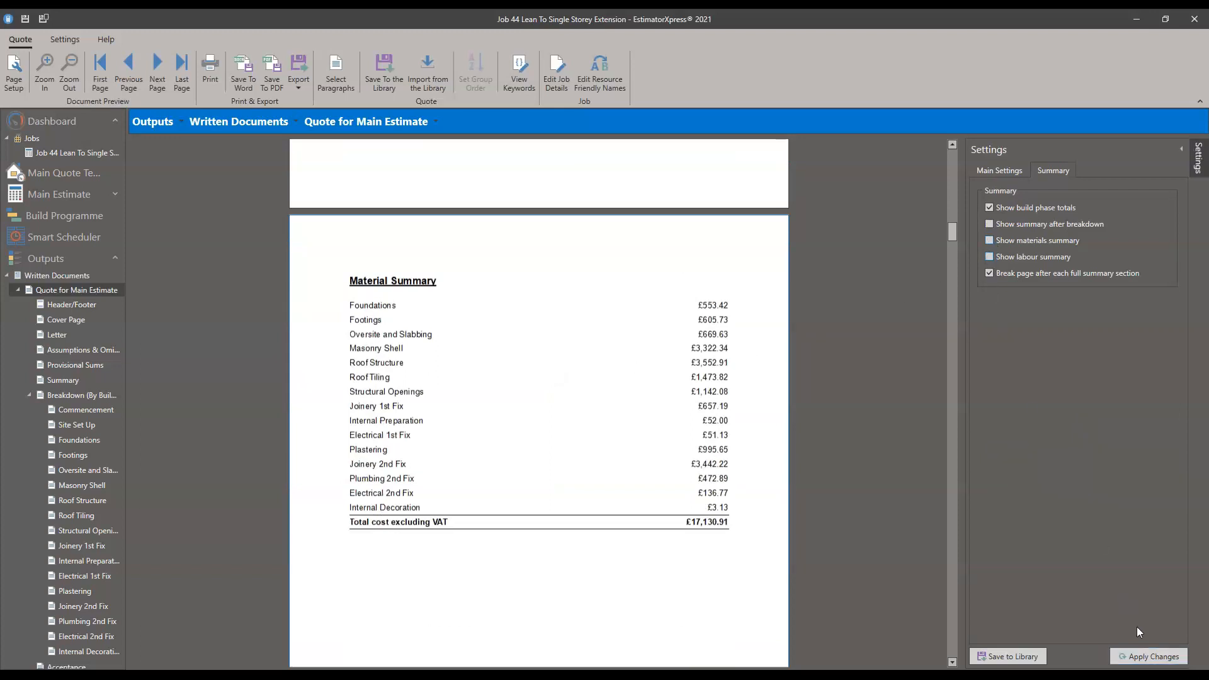
{"action": "left_click", "coordinate": [1144, 656]}
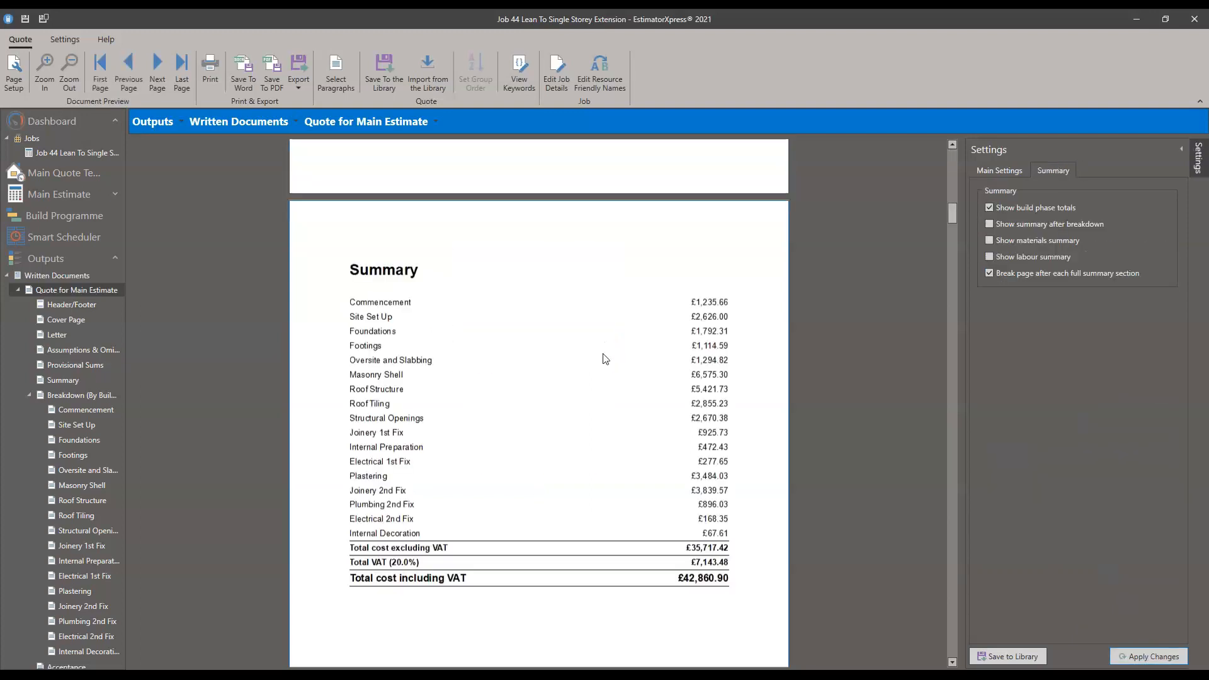
- Examine the quote's build phase breakdown, looking at the Commencement, Site Set Up and Foundations descriptions and costs
{"action": "scroll", "coordinate": [604, 346], "scroll_direction": "down", "scroll_amount": 2}
{"action": "scroll", "coordinate": [604, 359], "scroll_direction": "down", "scroll_amount": 15}
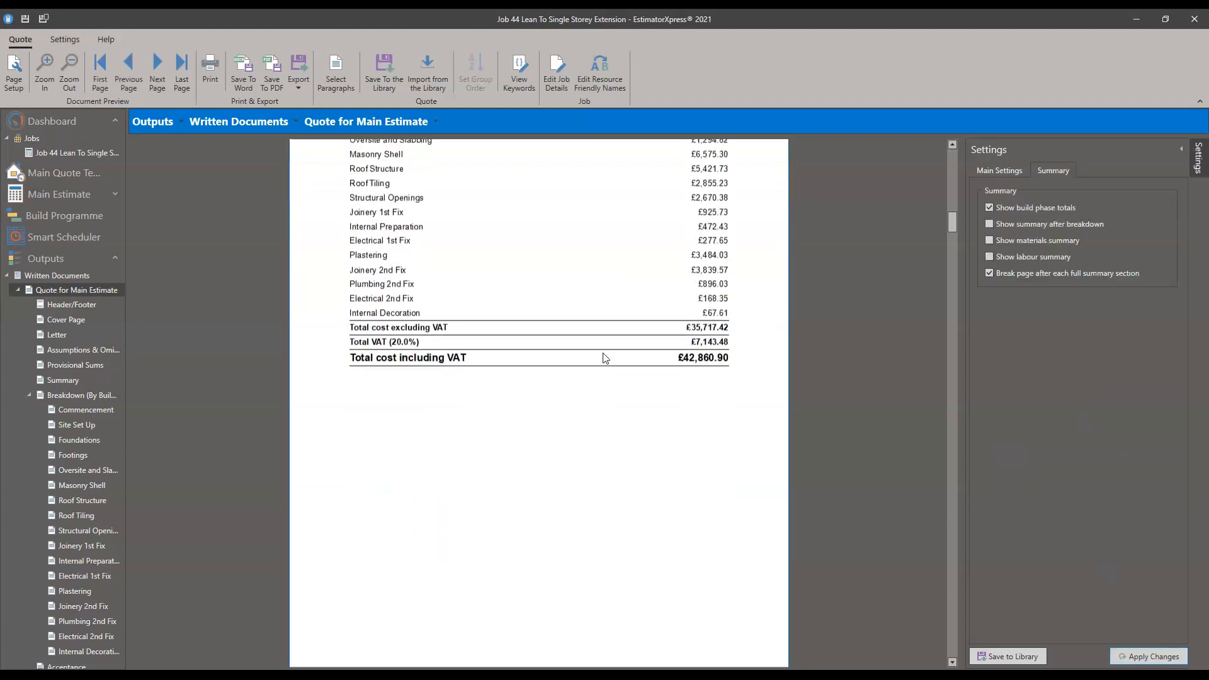
{"action": "scroll", "coordinate": [605, 359], "scroll_direction": "down", "scroll_amount": 4}
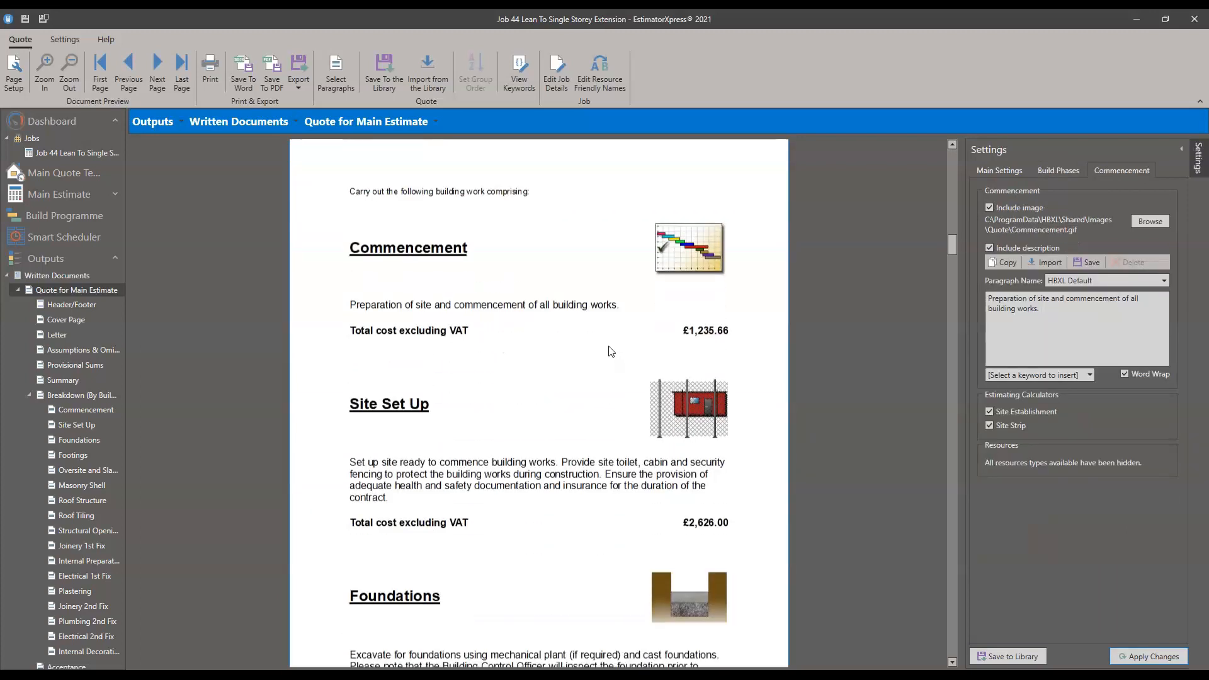
{"action": "scroll", "coordinate": [580, 359], "scroll_direction": "down", "scroll_amount": 1}
{"action": "scroll", "coordinate": [51, 403], "scroll_direction": "down", "scroll_amount": 3}
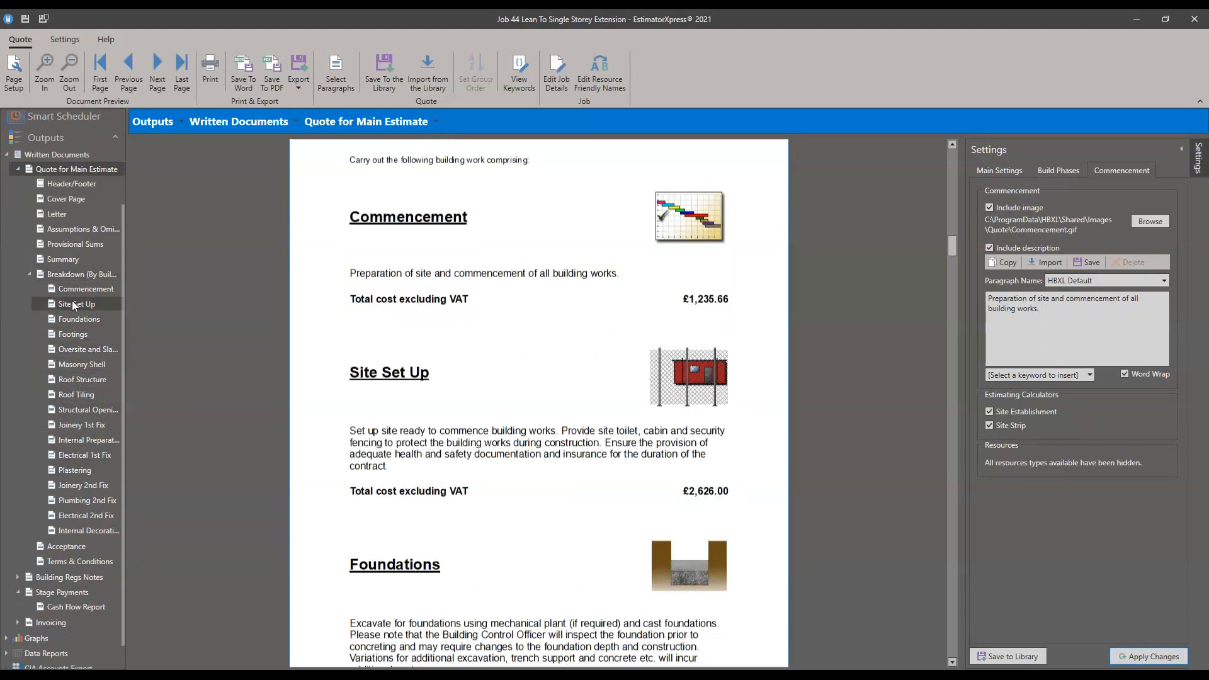
{"action": "scroll", "coordinate": [626, 343], "scroll_direction": "up", "scroll_amount": 4}
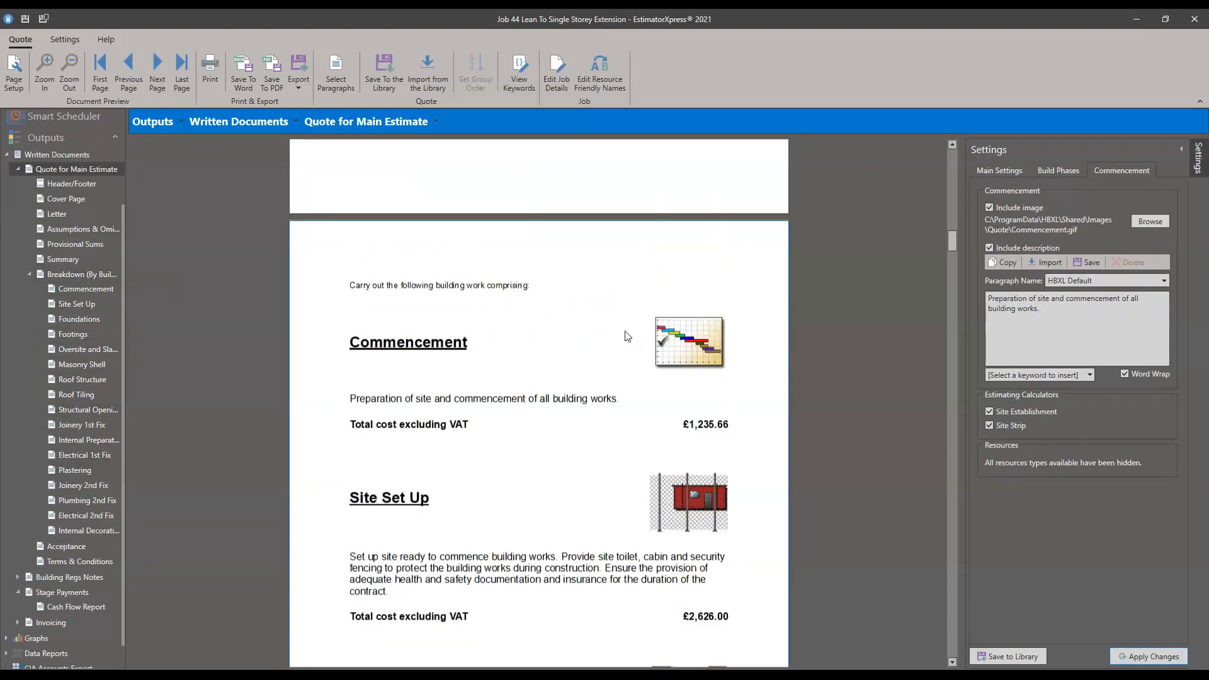
{"action": "scroll", "coordinate": [627, 429], "scroll_direction": "down", "scroll_amount": 1}
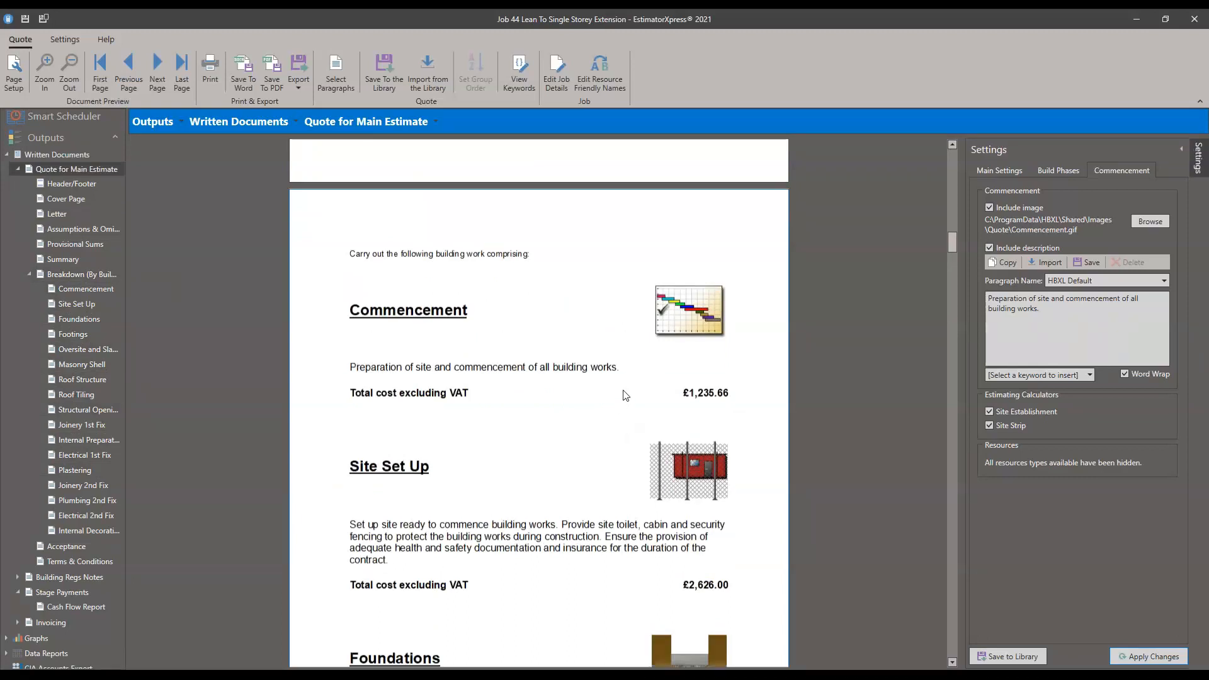
{"action": "scroll", "coordinate": [624, 396], "scroll_direction": "up", "scroll_amount": 2}
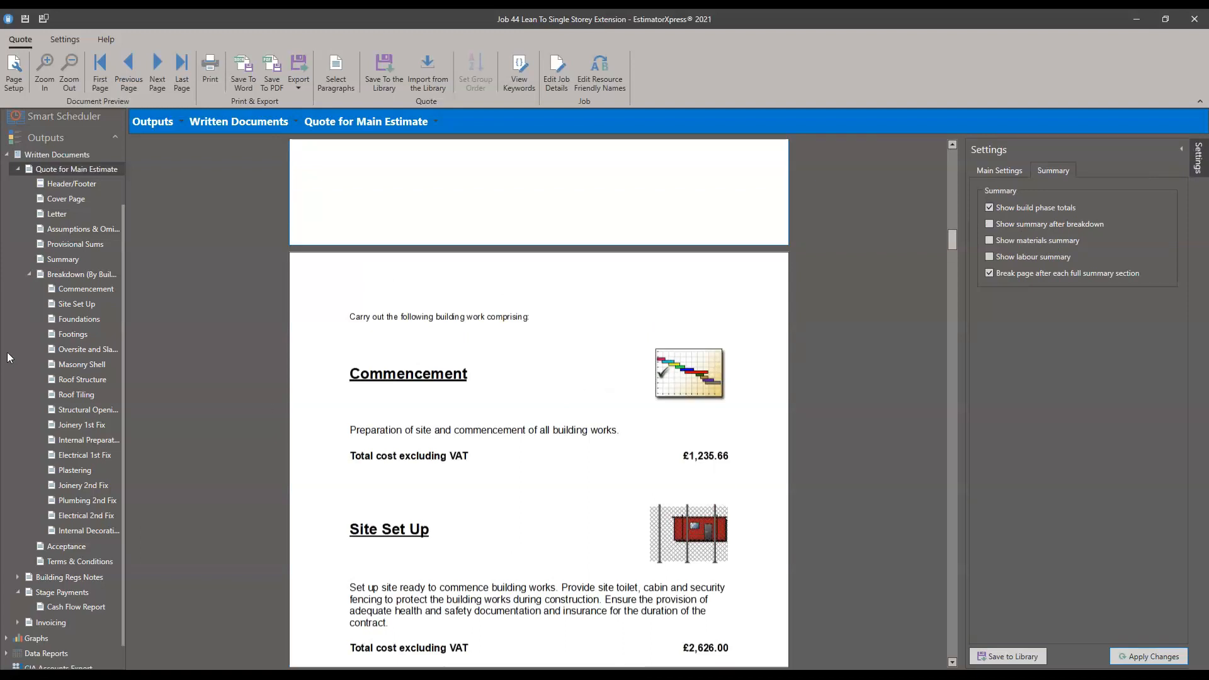
{"action": "scroll", "coordinate": [25, 302], "scroll_direction": "up", "scroll_amount": 2}
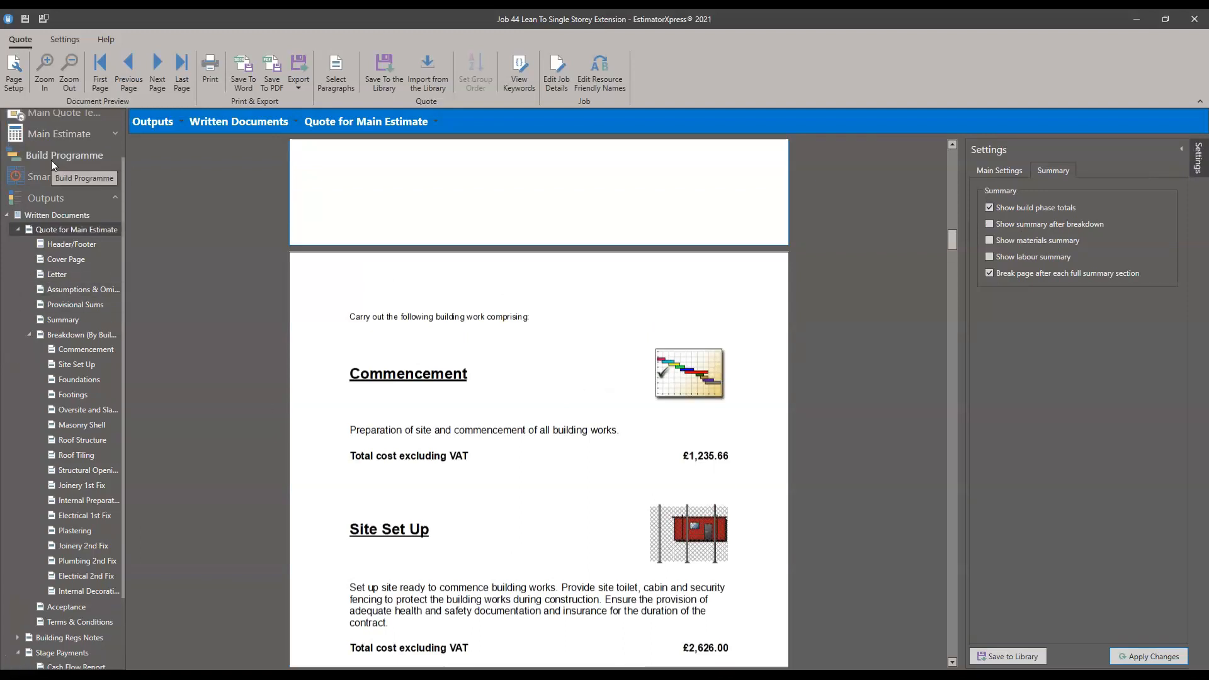
{"action": "left_click", "coordinate": [539, 383]}
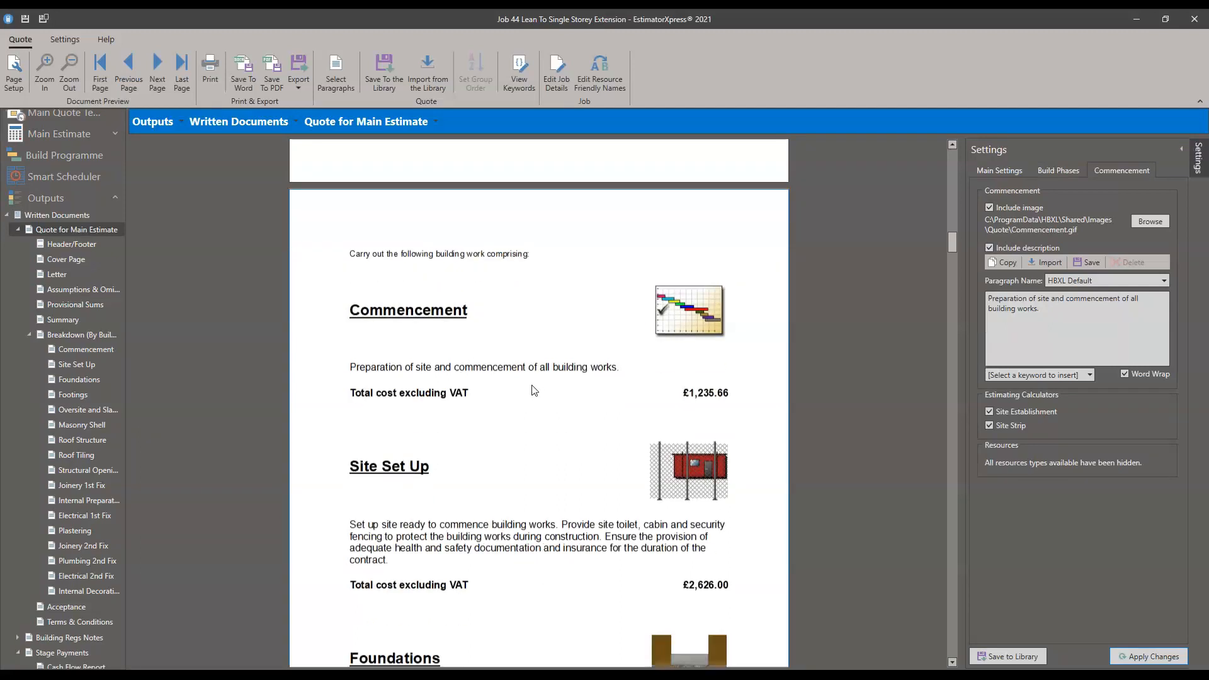
{"action": "scroll", "coordinate": [528, 396], "scroll_direction": "down", "scroll_amount": 1}
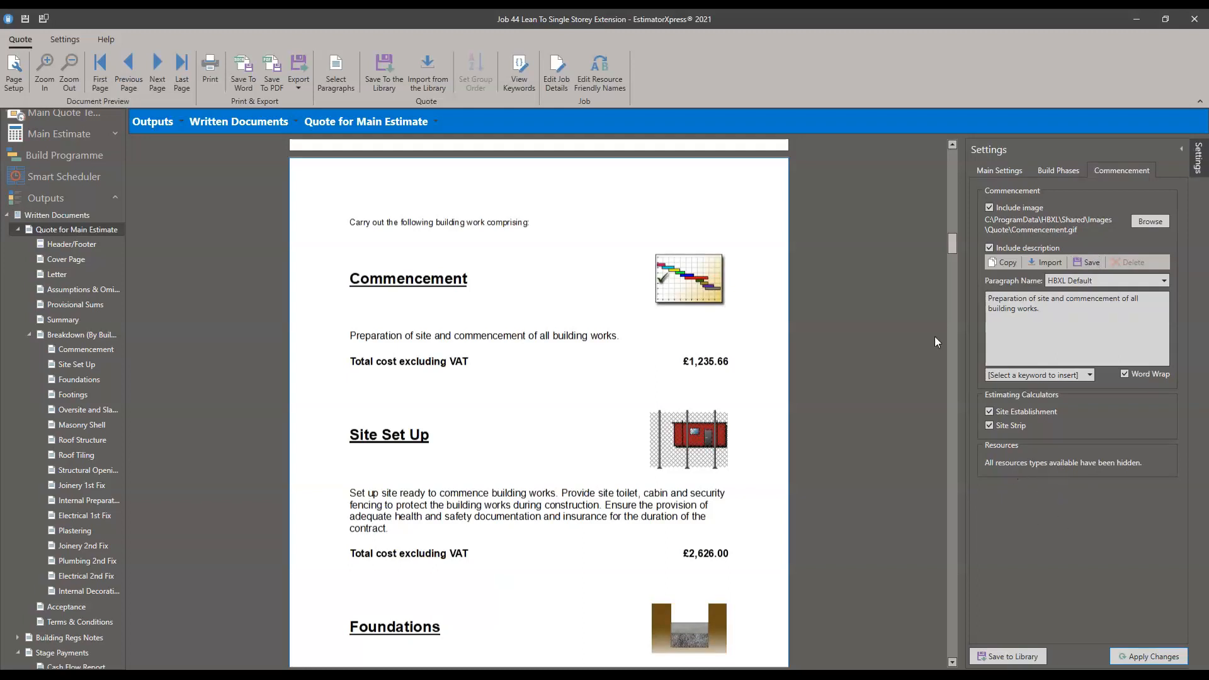
- Consolidate locations in the build phase settings, choose Show Key Resources as the resources display mode, and apply the changes
{"action": "left_click", "coordinate": [1059, 173]}
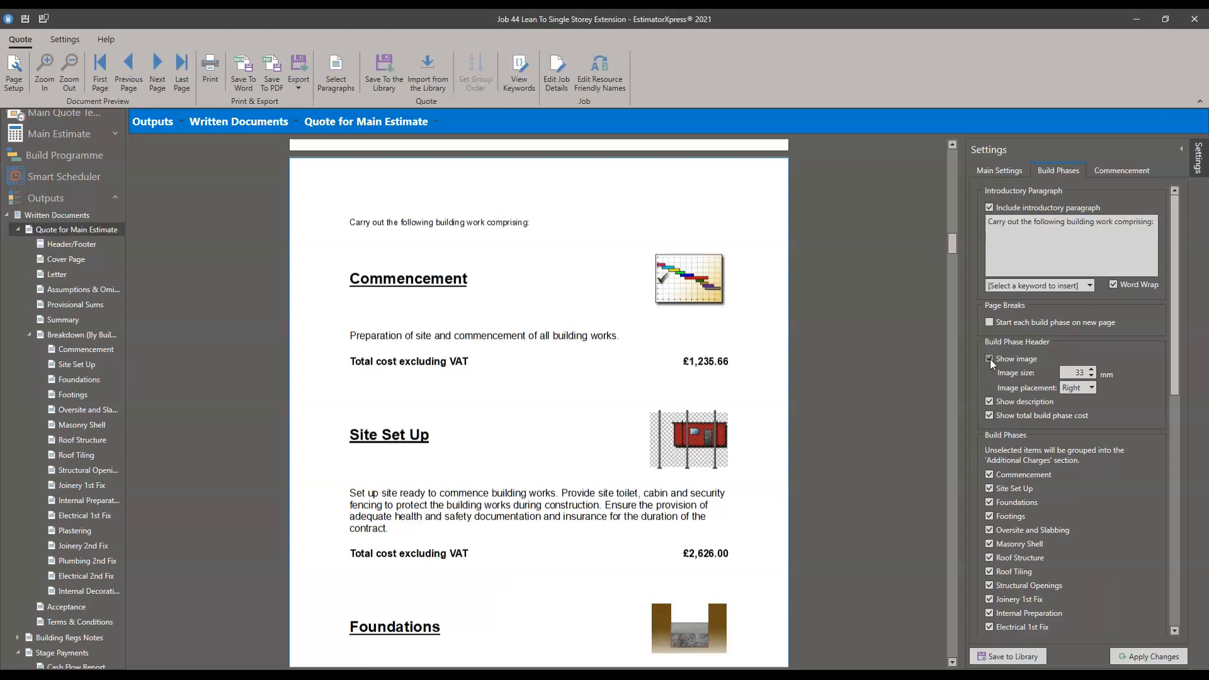
{"action": "scroll", "coordinate": [1070, 406], "scroll_direction": "down", "scroll_amount": 3}
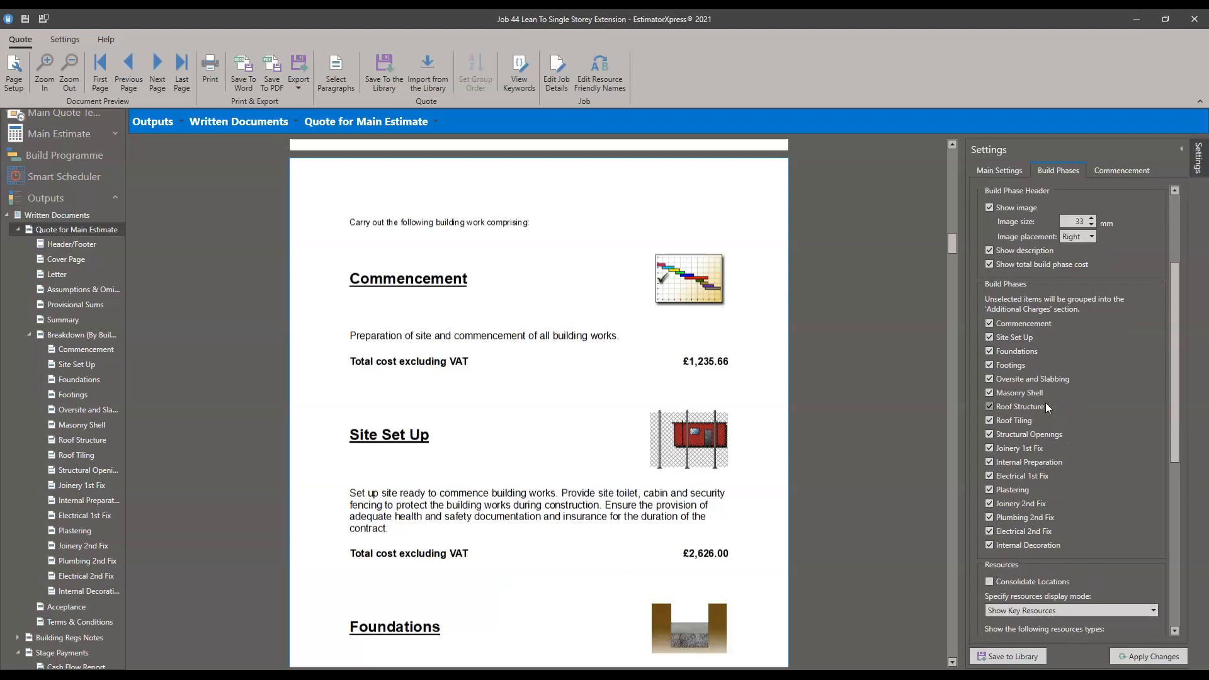
{"action": "scroll", "coordinate": [1048, 408], "scroll_direction": "down", "scroll_amount": 1}
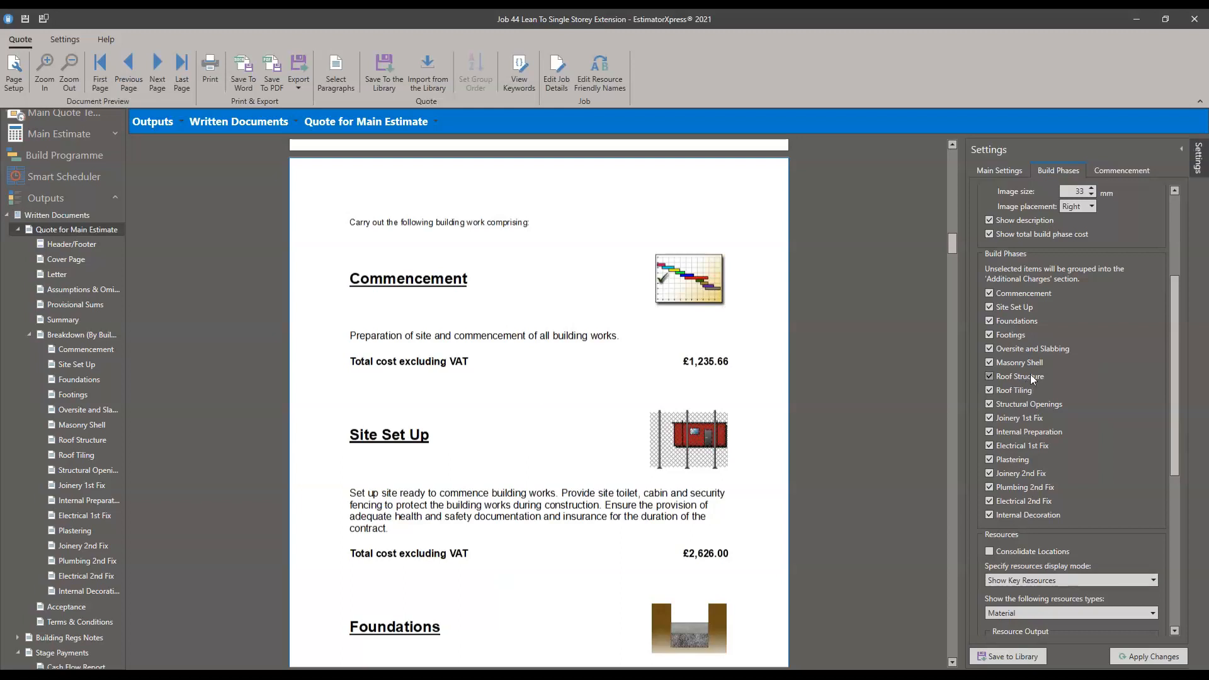
{"action": "scroll", "coordinate": [1033, 376], "scroll_direction": "down", "scroll_amount": 2}
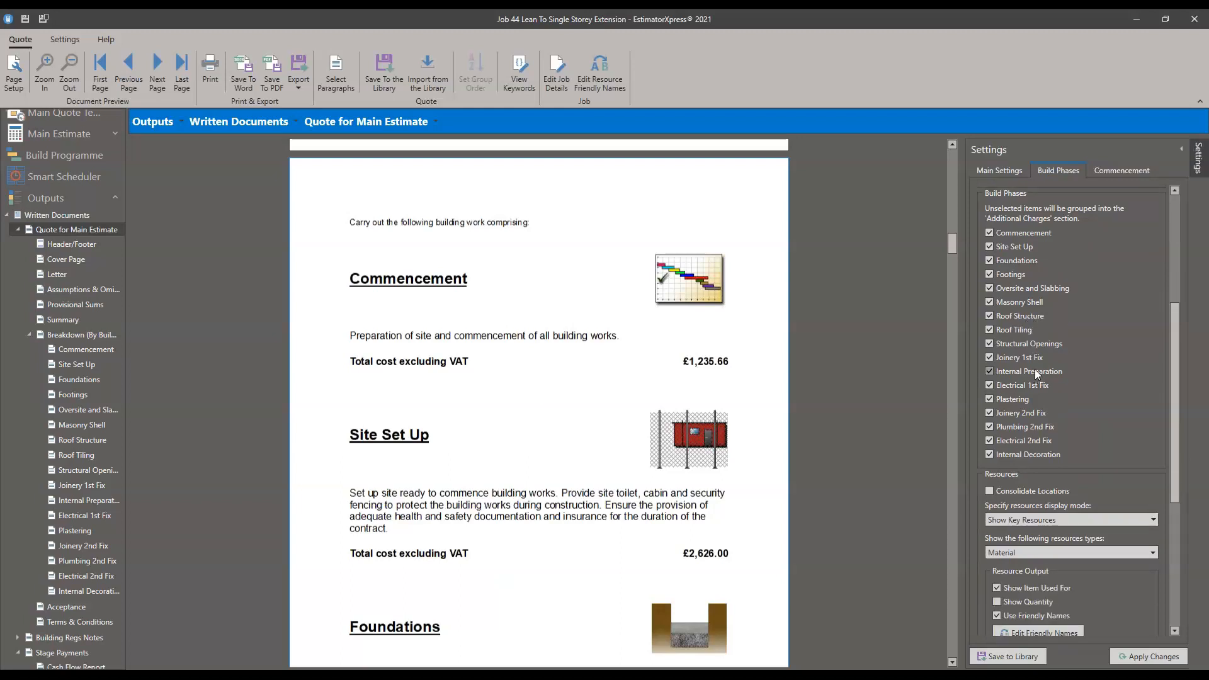
{"action": "scroll", "coordinate": [1034, 370], "scroll_direction": "down", "scroll_amount": 2}
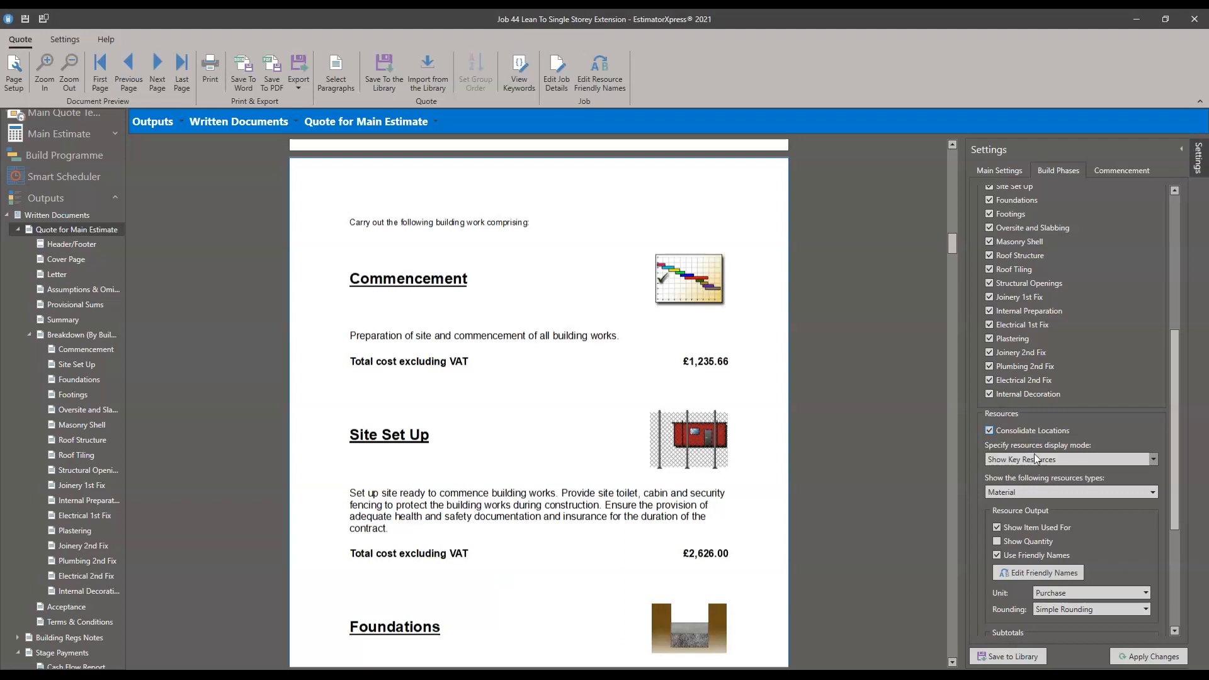
{"action": "left_click", "coordinate": [1034, 459]}
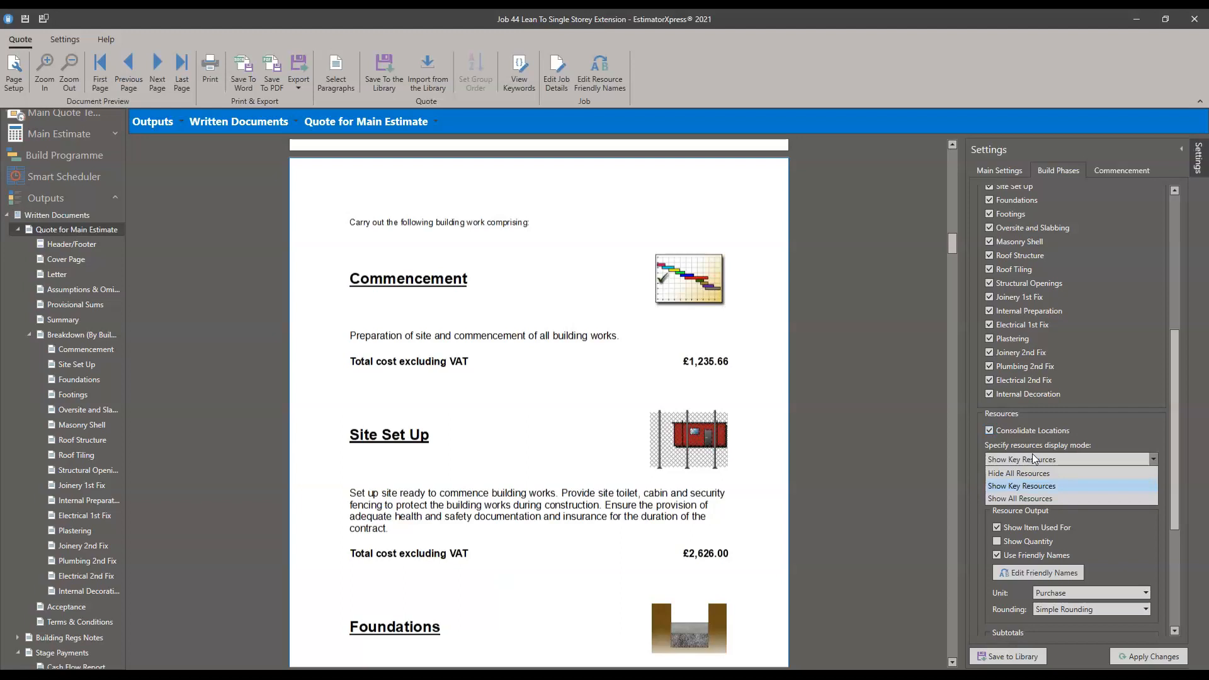
{"action": "left_click", "coordinate": [1037, 486]}
{"action": "left_click", "coordinate": [1133, 655]}
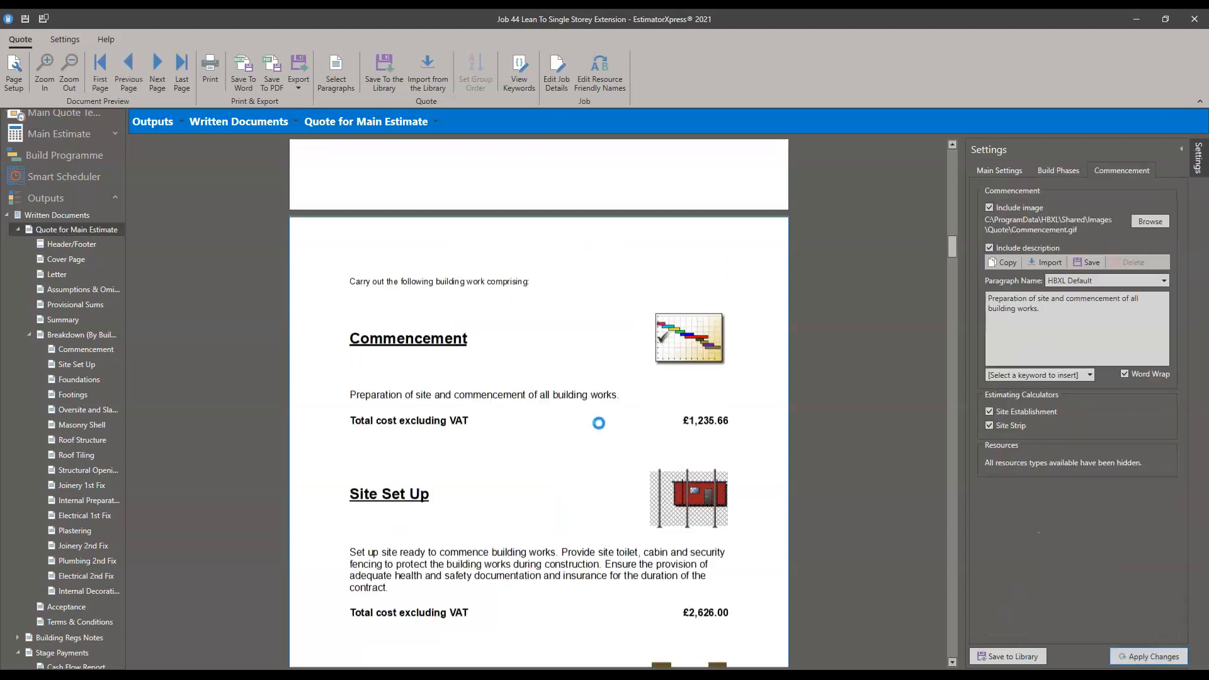
- Set the build phases' resources display mode to Show All Resources and apply the change to the quote
{"action": "left_click", "coordinate": [1059, 169]}
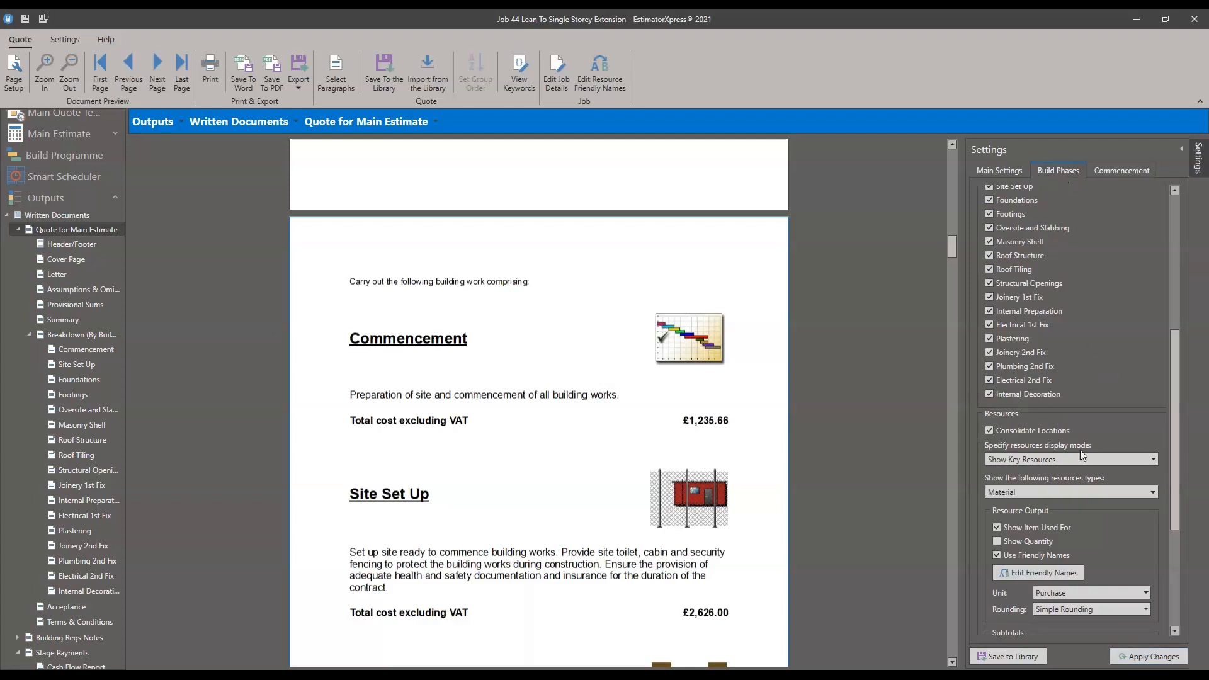
{"action": "left_click", "coordinate": [1045, 458]}
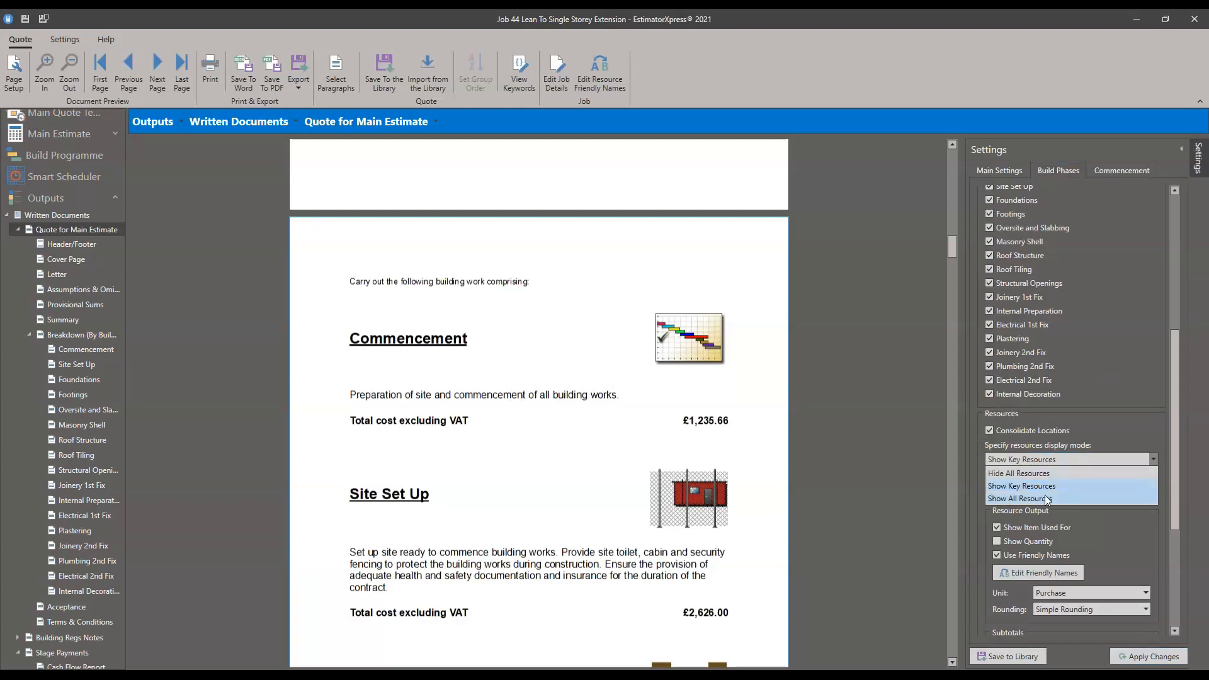
{"action": "left_click", "coordinate": [1047, 499]}
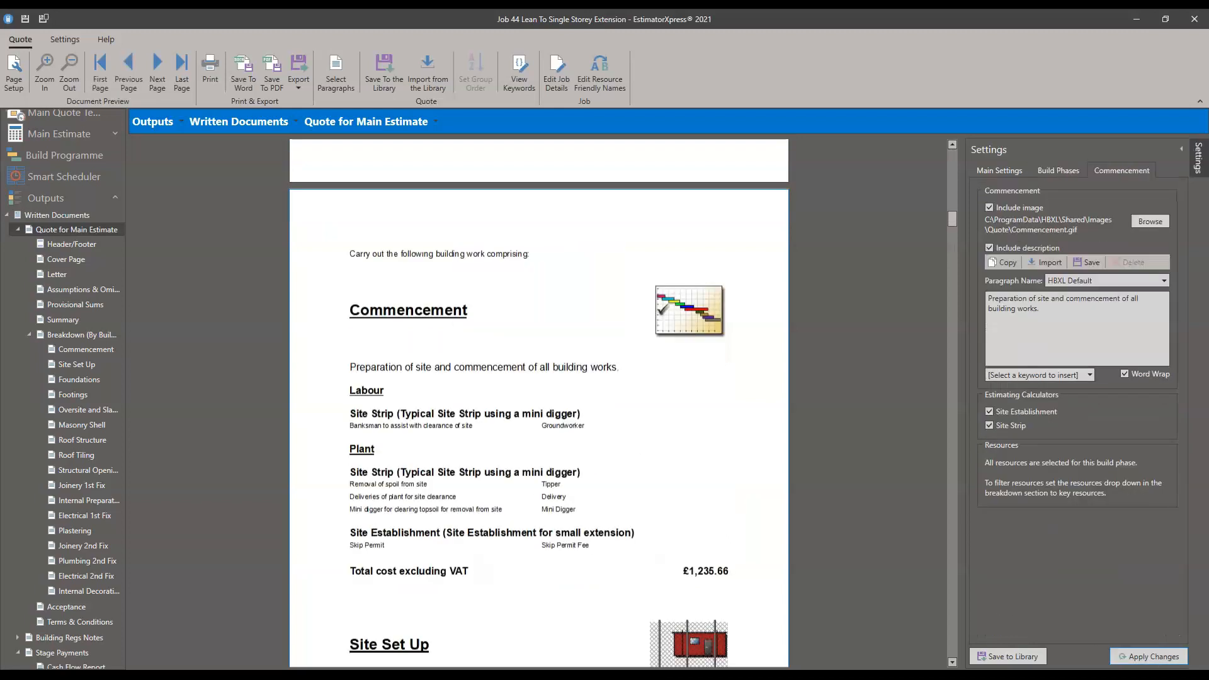
- Show resource quantities in the quote's build phase breakdown, set the resource output unit to Estimate, and apply the changes
{"action": "scroll", "coordinate": [617, 433], "scroll_direction": "down", "scroll_amount": 12}
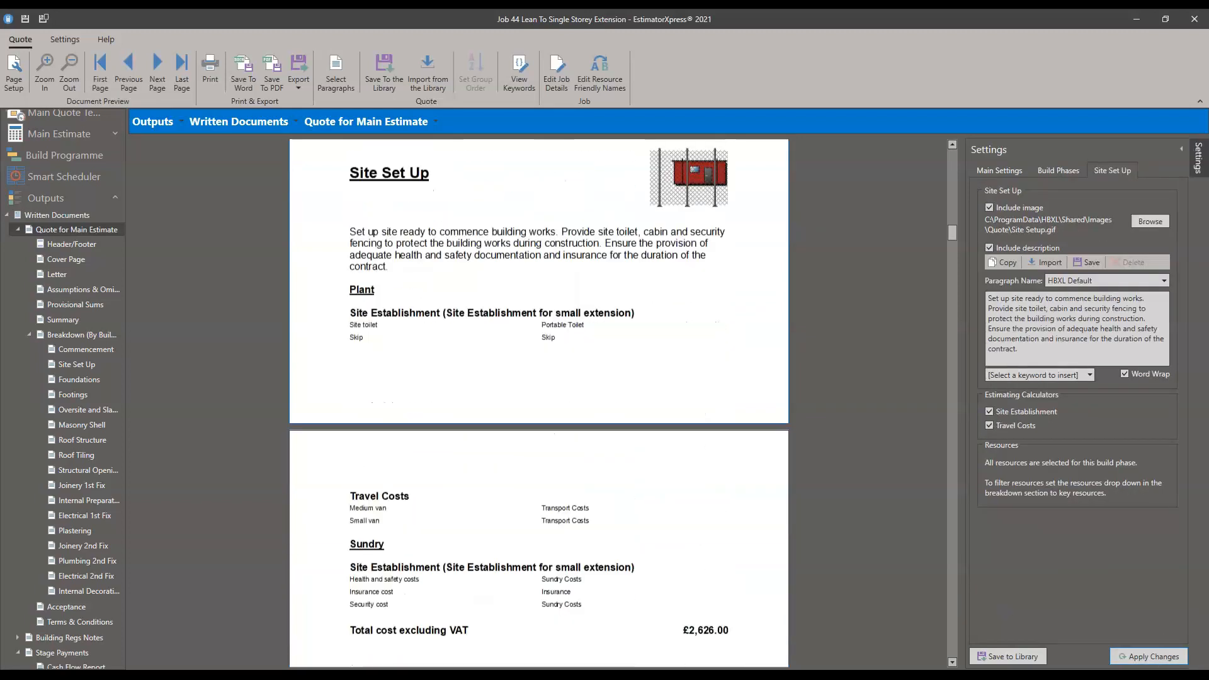
{"action": "scroll", "coordinate": [617, 433], "scroll_direction": "down", "scroll_amount": 12}
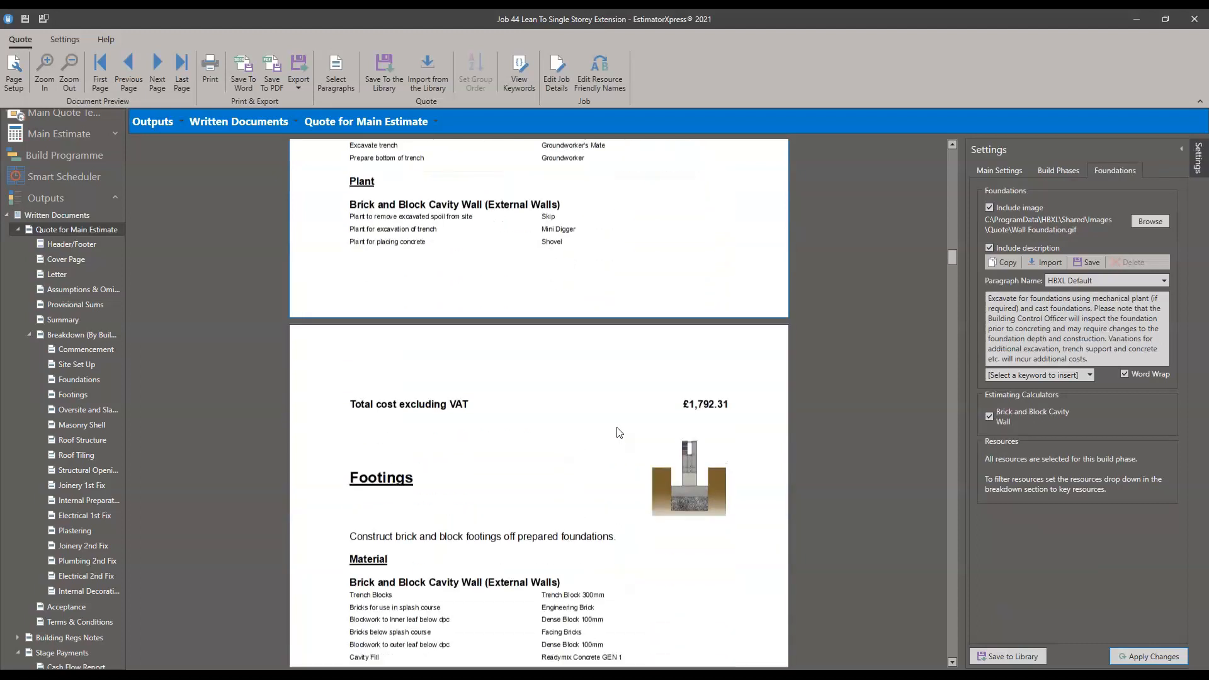
{"action": "scroll", "coordinate": [617, 432], "scroll_direction": "down", "scroll_amount": 10}
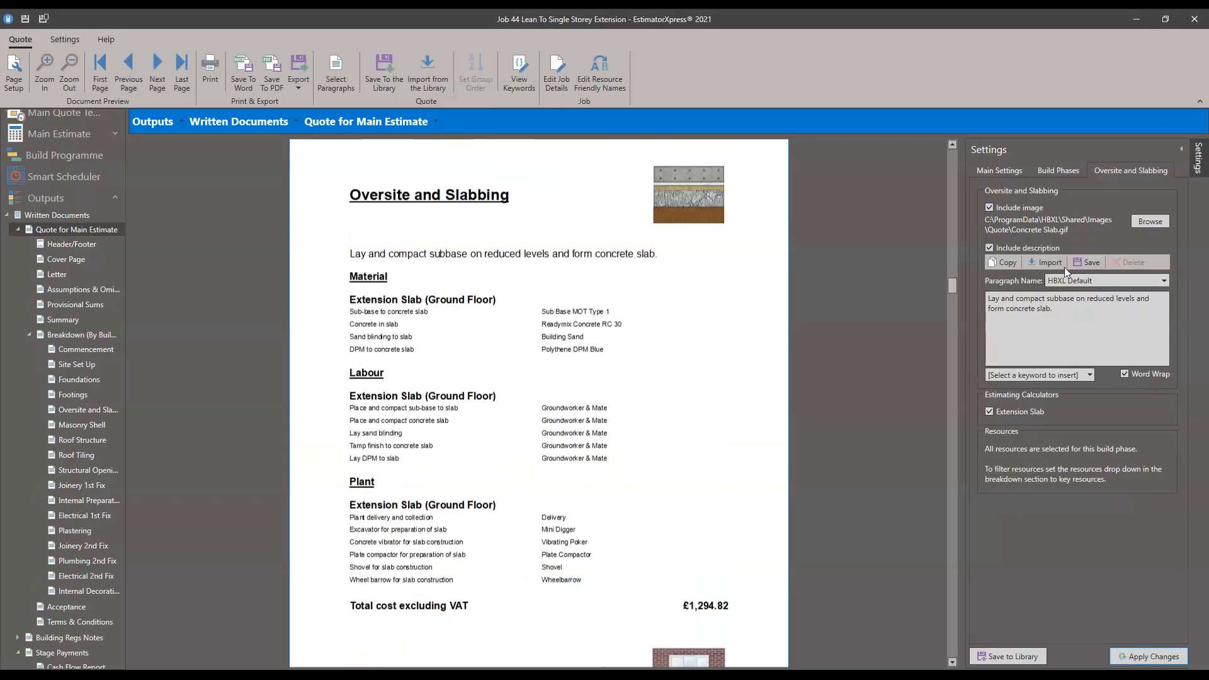
{"action": "left_click", "coordinate": [1070, 172]}
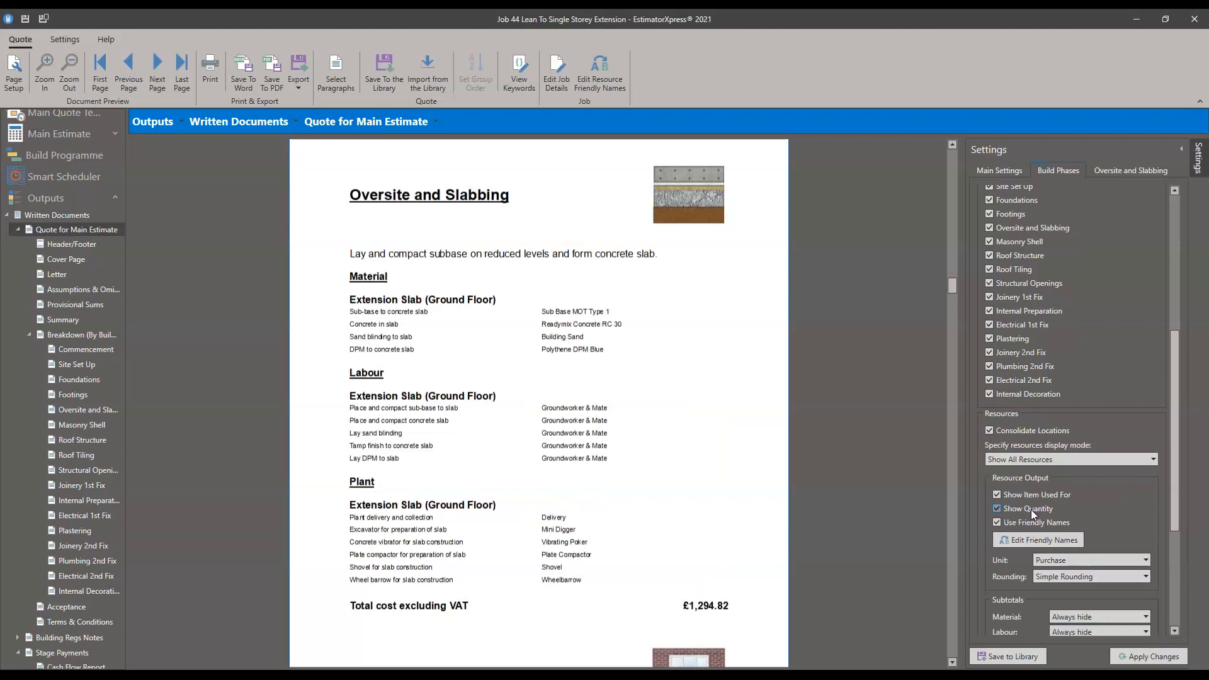
{"action": "left_click", "coordinate": [1079, 554]}
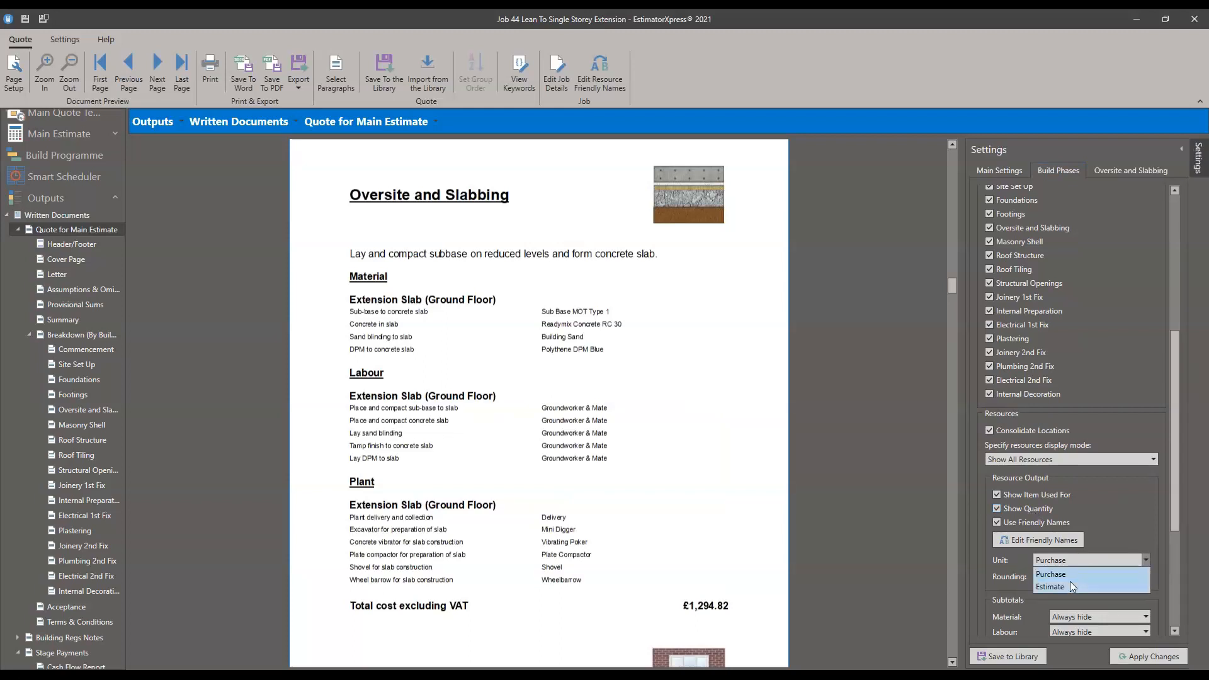
{"action": "left_click", "coordinate": [1070, 581]}
{"action": "left_click", "coordinate": [1152, 656]}
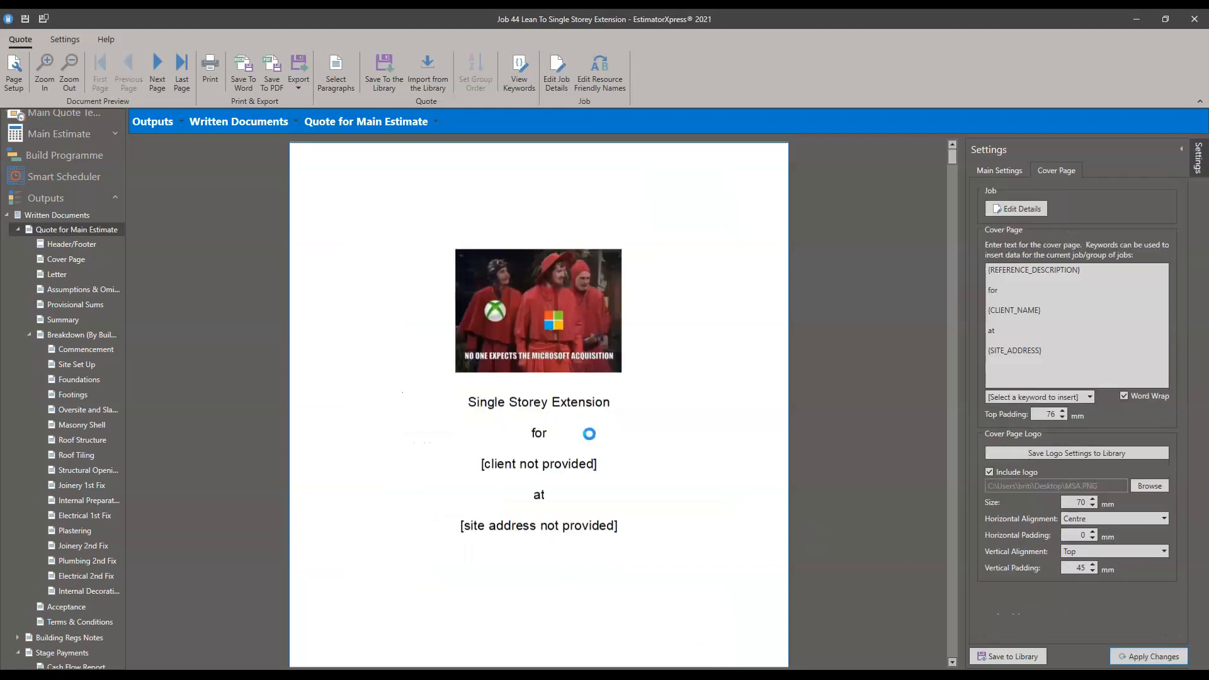
- Review the resource quantities listed in the quote's Oversite and Slabbing and Masonry Shell sections
{"action": "scroll", "coordinate": [599, 440], "scroll_direction": "down", "scroll_amount": 5}
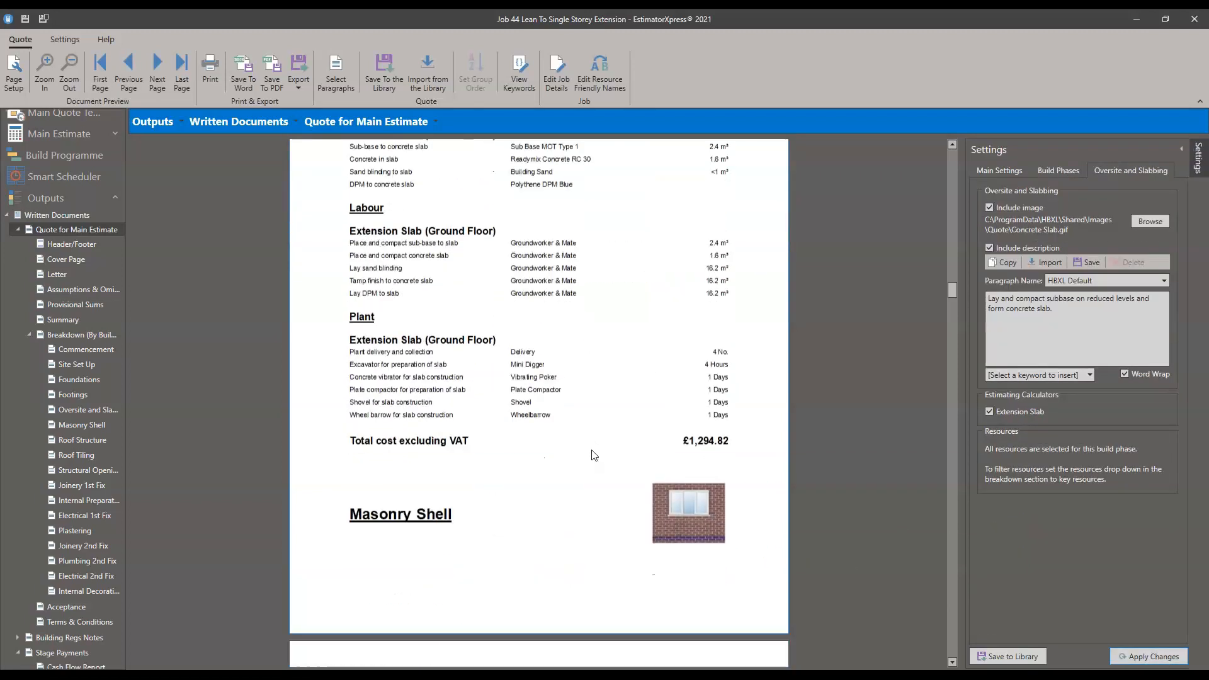
{"action": "scroll", "coordinate": [592, 441], "scroll_direction": "down", "scroll_amount": 6}
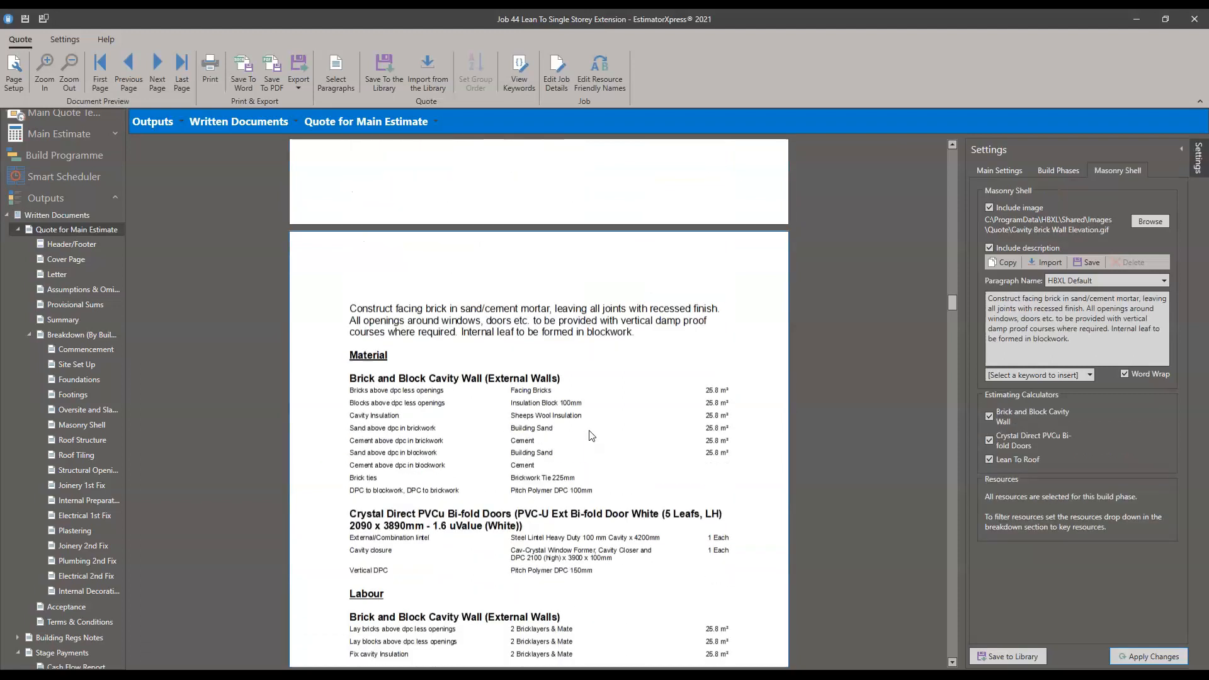
{"action": "scroll", "coordinate": [582, 429], "scroll_direction": "down", "scroll_amount": 1}
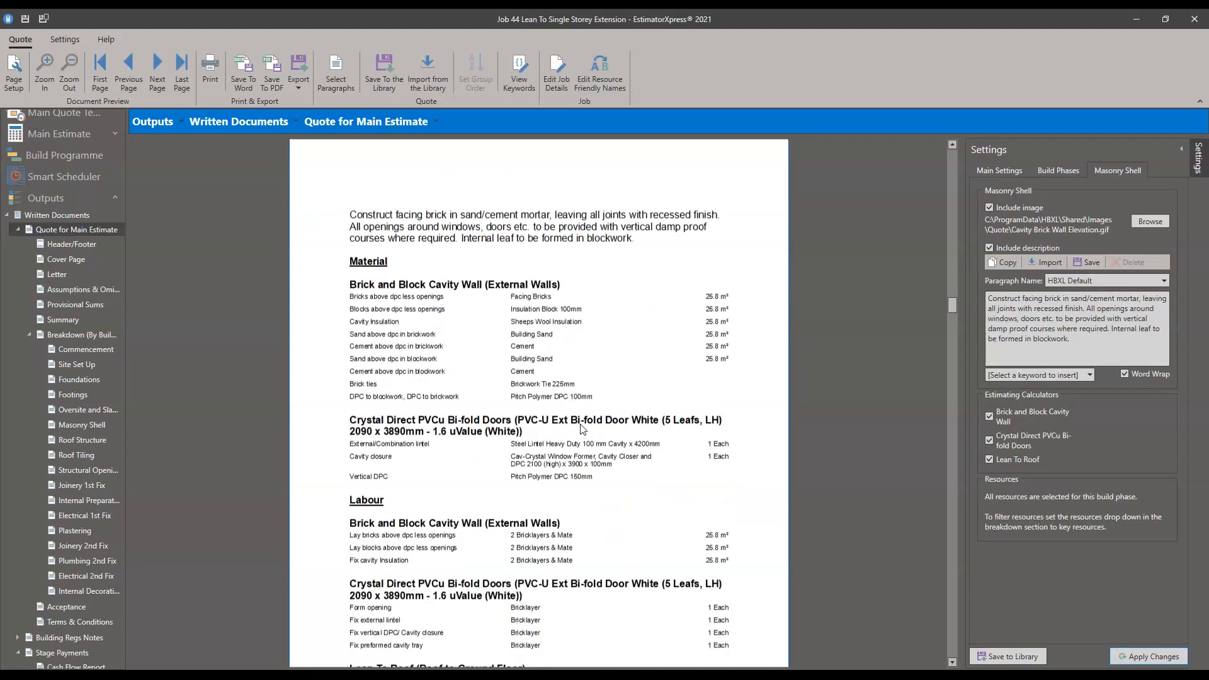
{"action": "scroll", "coordinate": [581, 429], "scroll_direction": "down", "scroll_amount": 1}
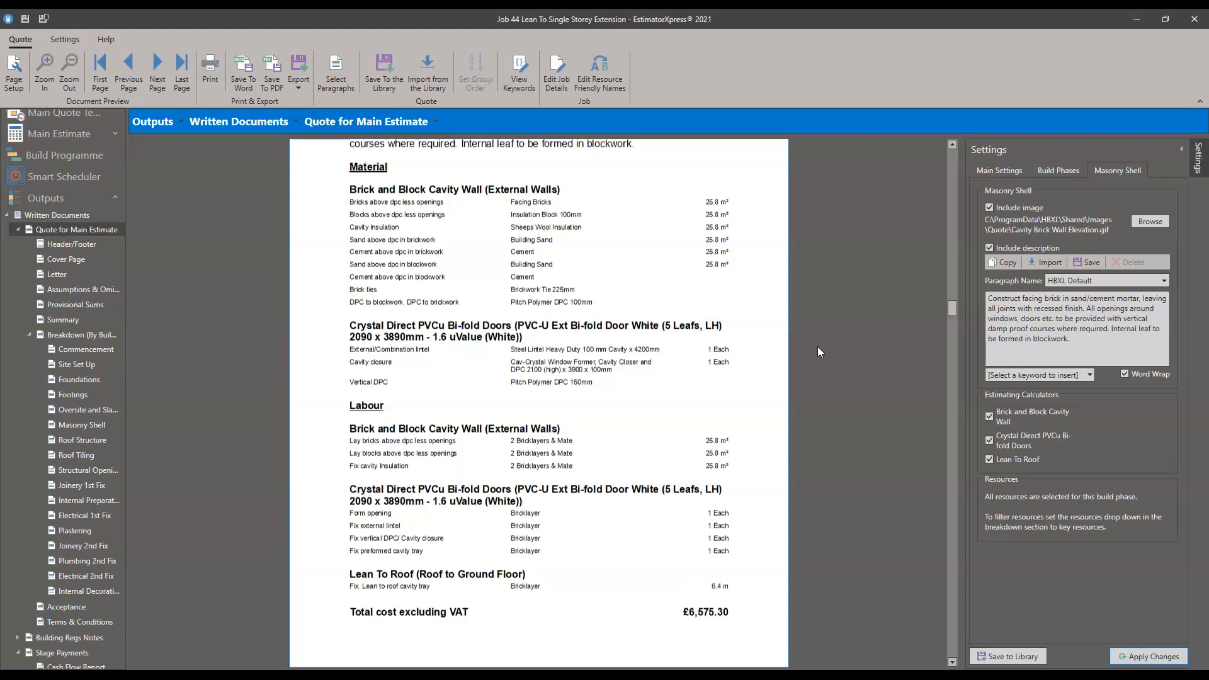
- Examine the build phase subtotal and threshold settings alongside the quote's Roof Structure and Roof Tiling breakdowns
{"action": "left_click", "coordinate": [1036, 168]}
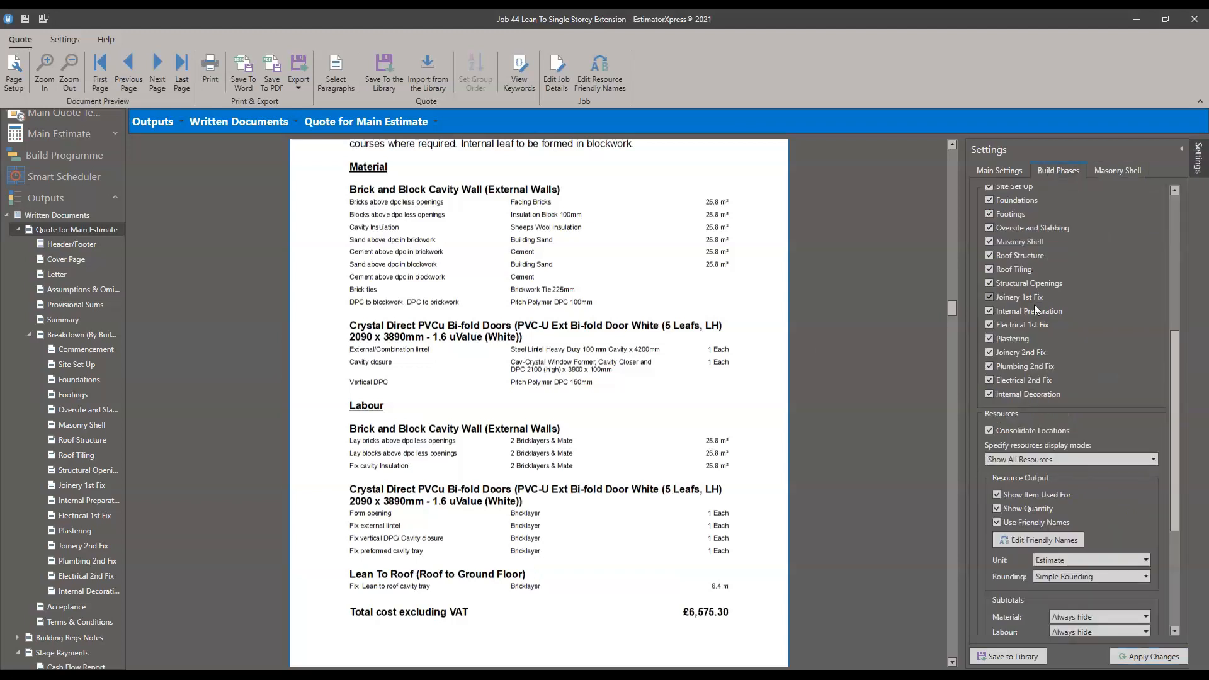
{"action": "scroll", "coordinate": [1048, 337], "scroll_direction": "down", "scroll_amount": 5}
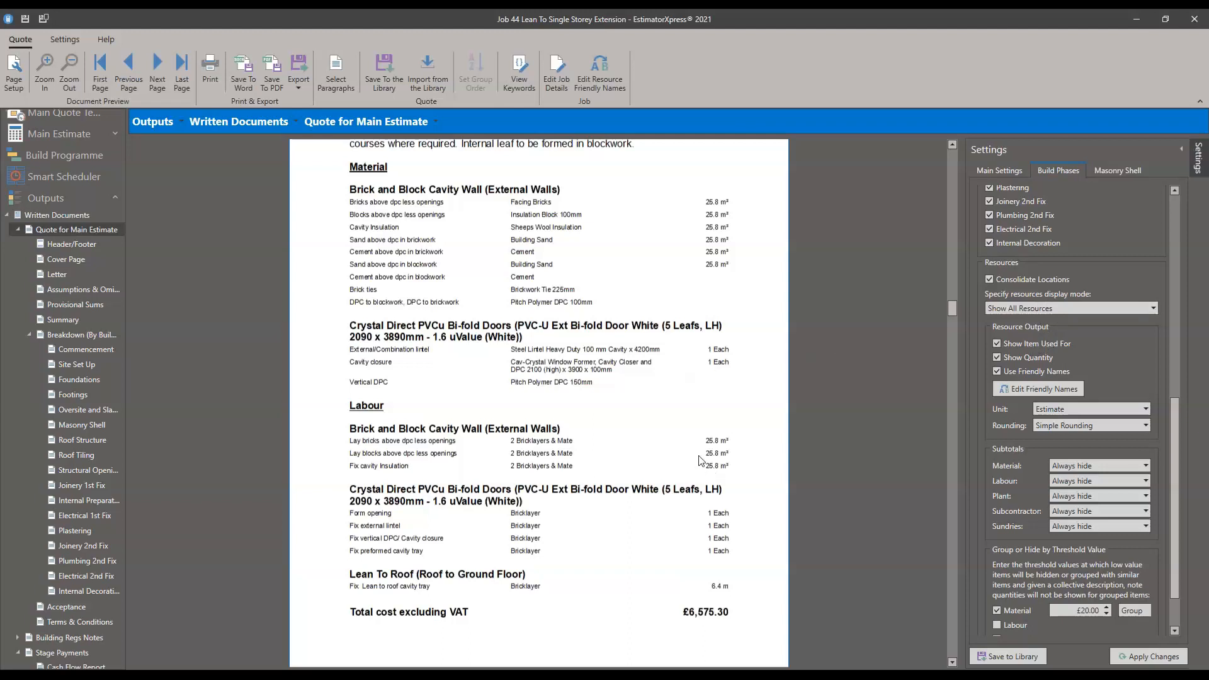
{"action": "scroll", "coordinate": [683, 413], "scroll_direction": "down", "scroll_amount": 4}
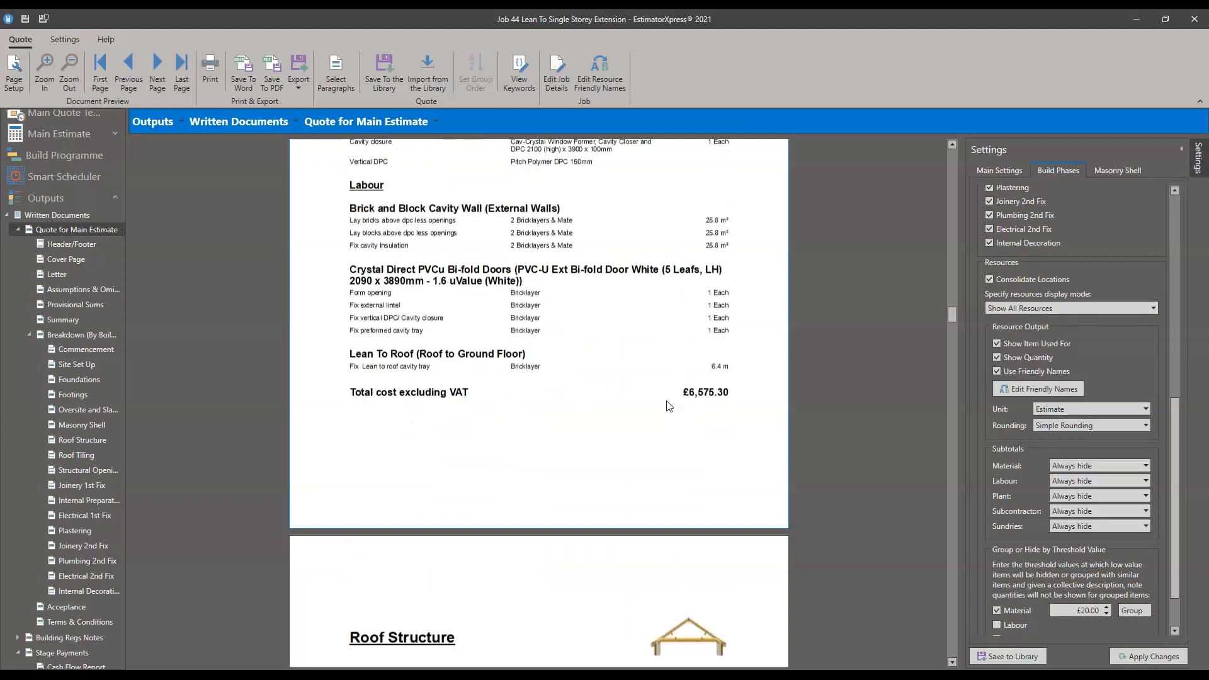
{"action": "scroll", "coordinate": [592, 422], "scroll_direction": "down", "scroll_amount": 3}
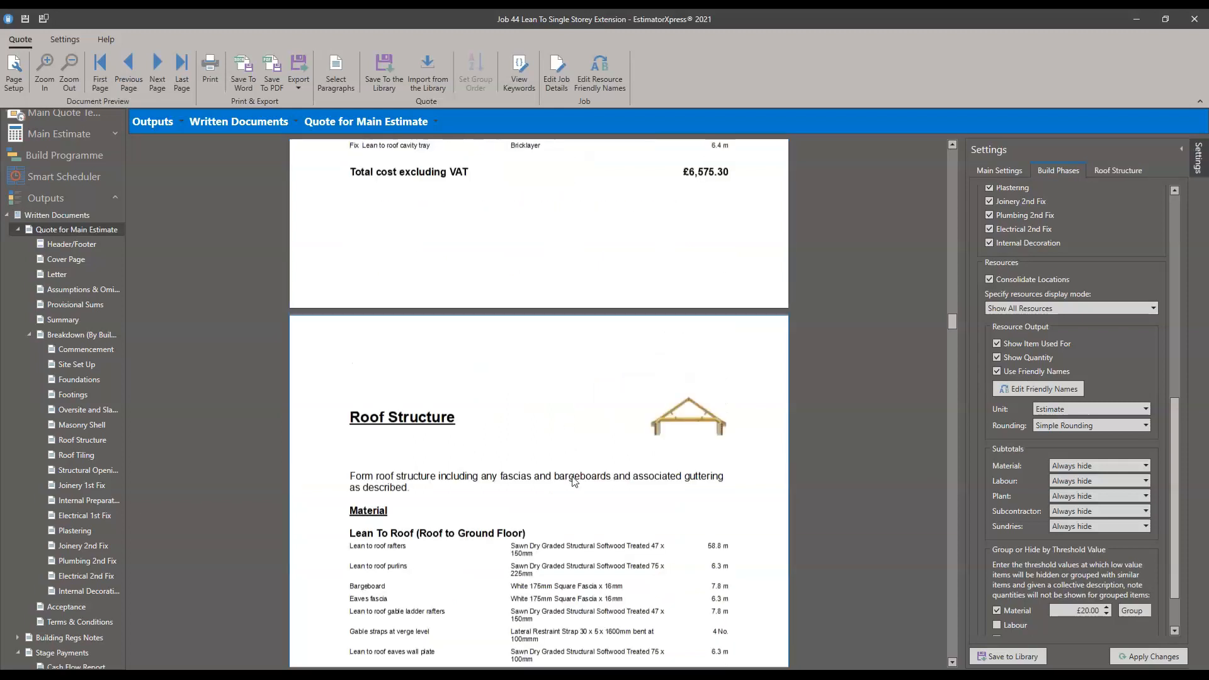
{"action": "scroll", "coordinate": [606, 492], "scroll_direction": "down", "scroll_amount": 3}
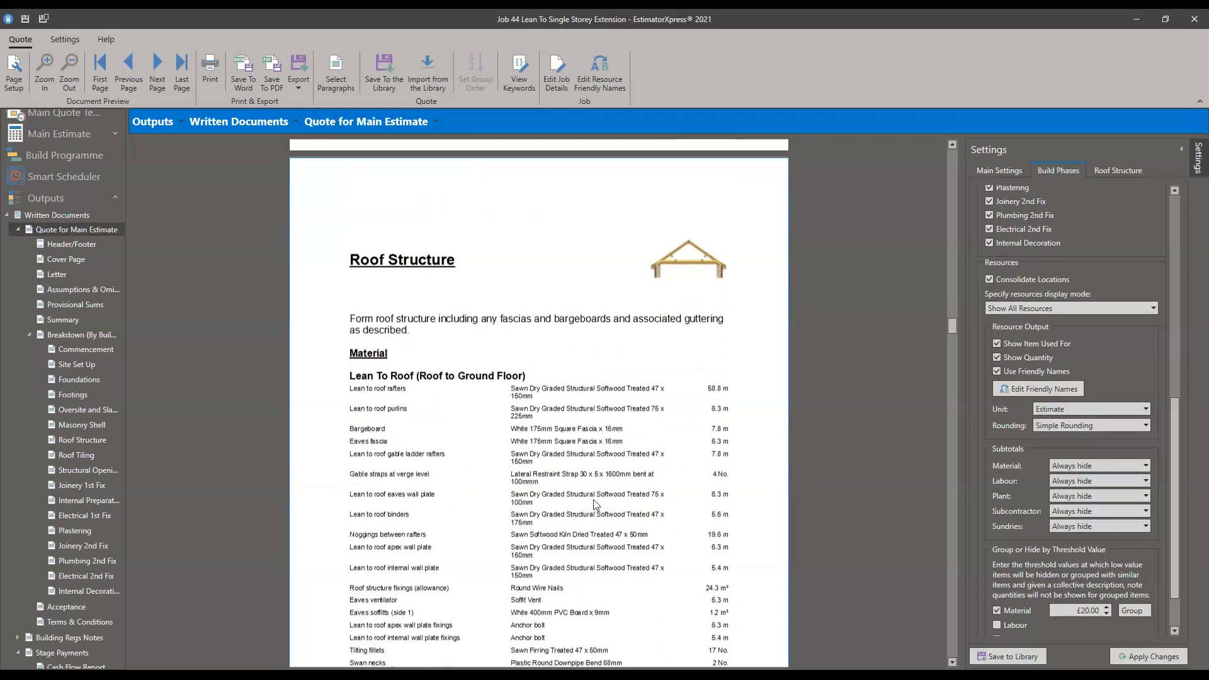
{"action": "scroll", "coordinate": [1036, 522], "scroll_direction": "down", "scroll_amount": 1}
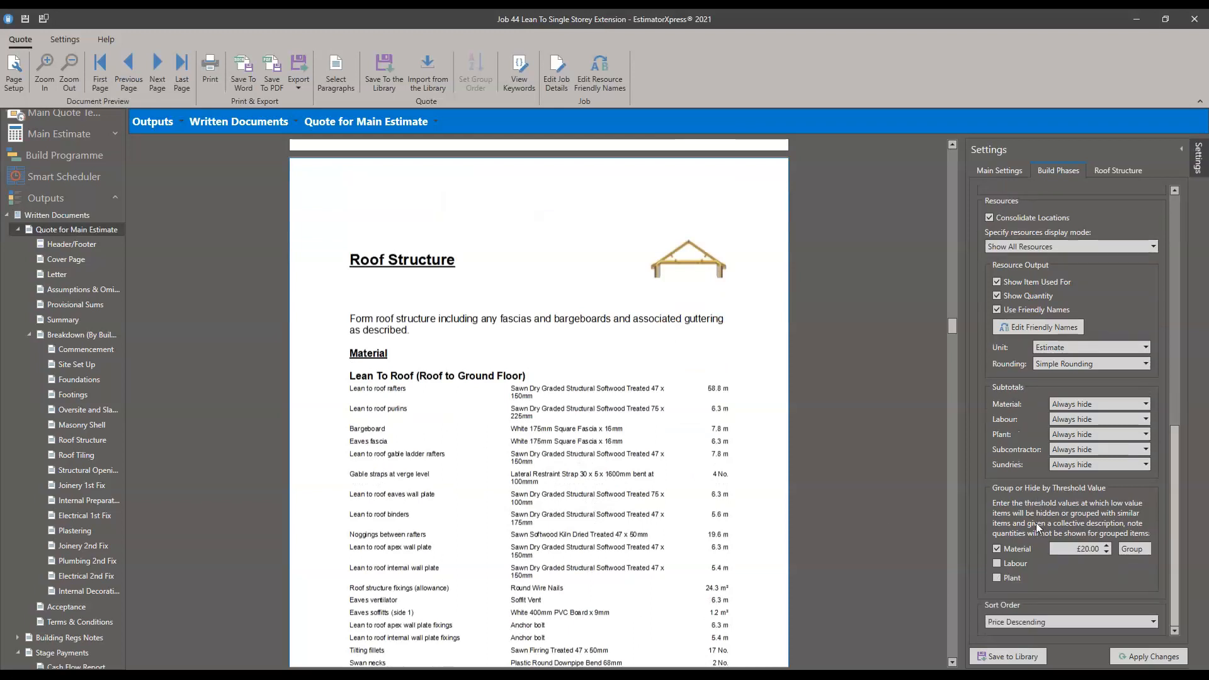
{"action": "scroll", "coordinate": [1026, 530], "scroll_direction": "up", "scroll_amount": 1}
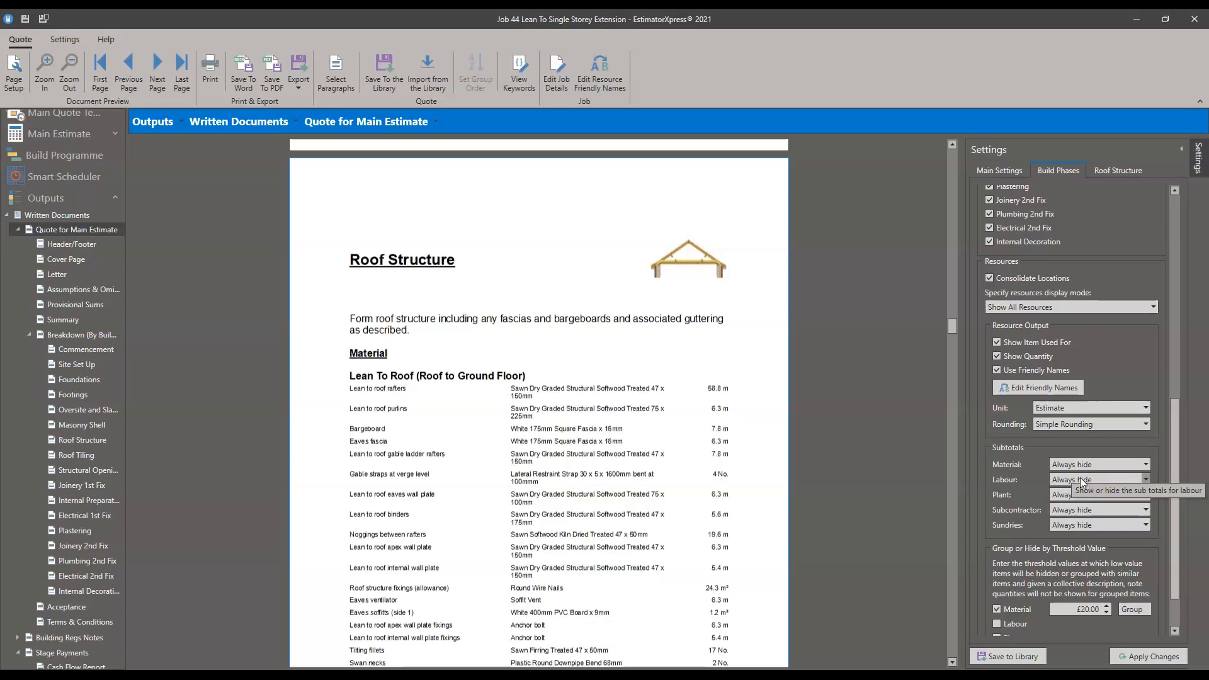
{"action": "scroll", "coordinate": [522, 462], "scroll_direction": "down", "scroll_amount": 10}
{"action": "scroll", "coordinate": [523, 462], "scroll_direction": "down", "scroll_amount": 15}
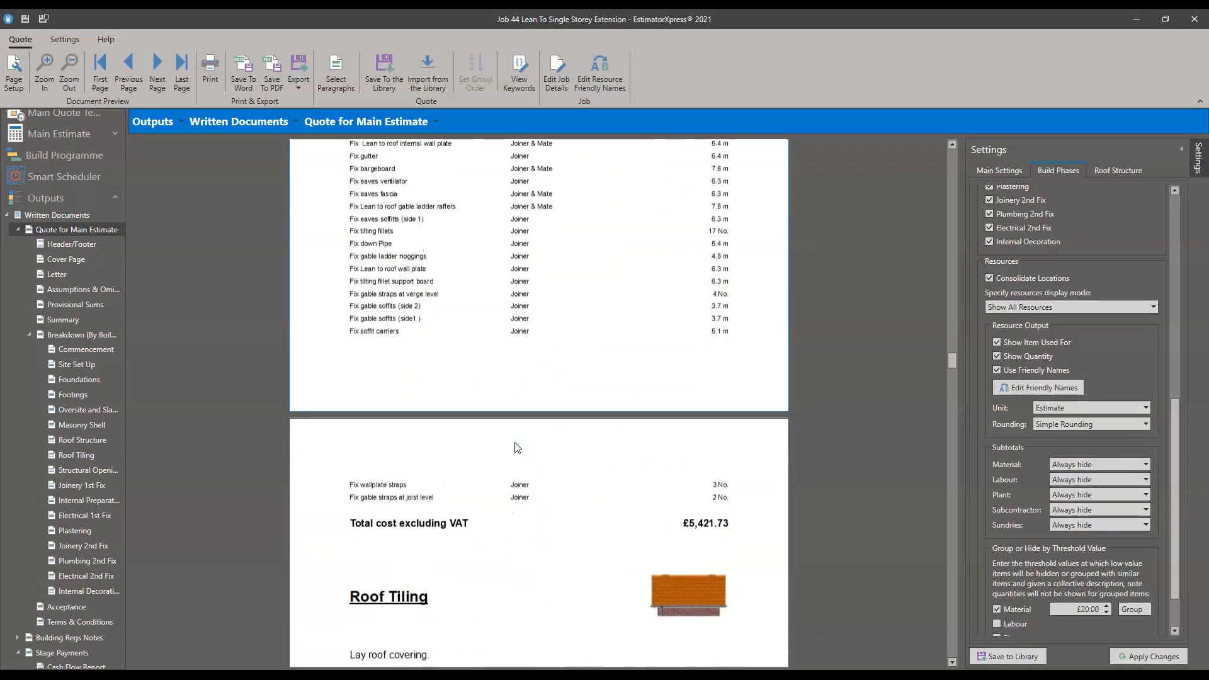
{"action": "scroll", "coordinate": [516, 444], "scroll_direction": "down", "scroll_amount": 3}
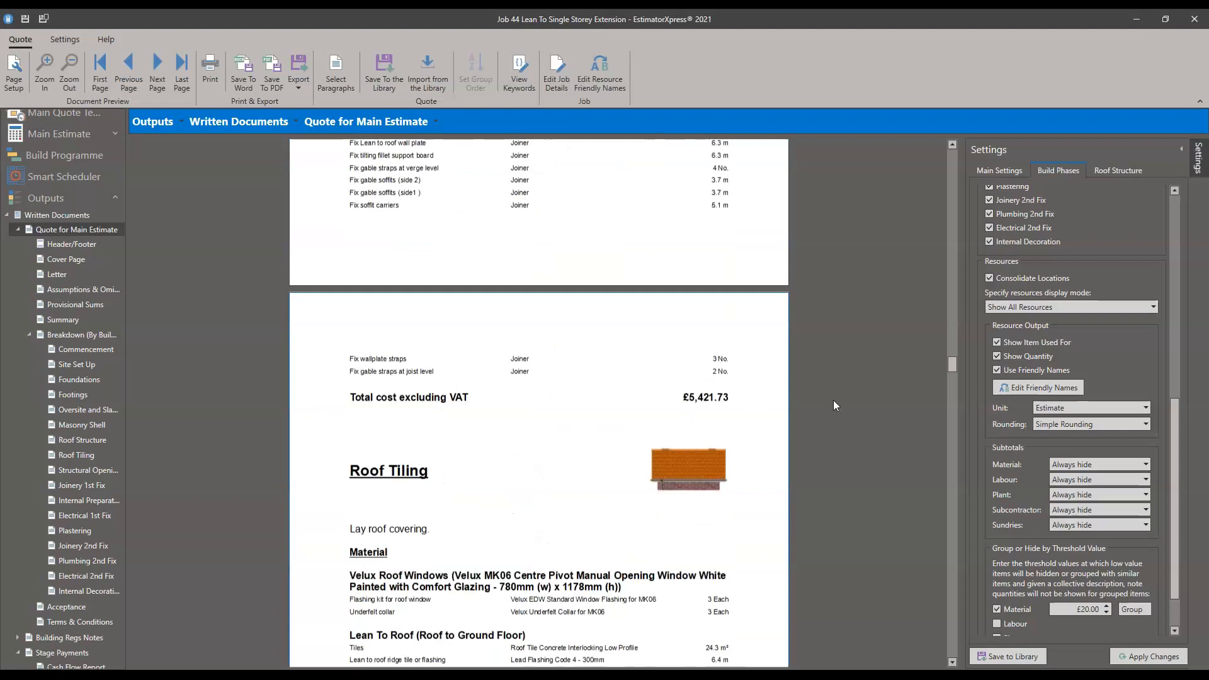
- Try grouping low-value labour and plant items by threshold value, and switch both thresholds off again
{"action": "scroll", "coordinate": [1076, 409], "scroll_direction": "down", "scroll_amount": 2}
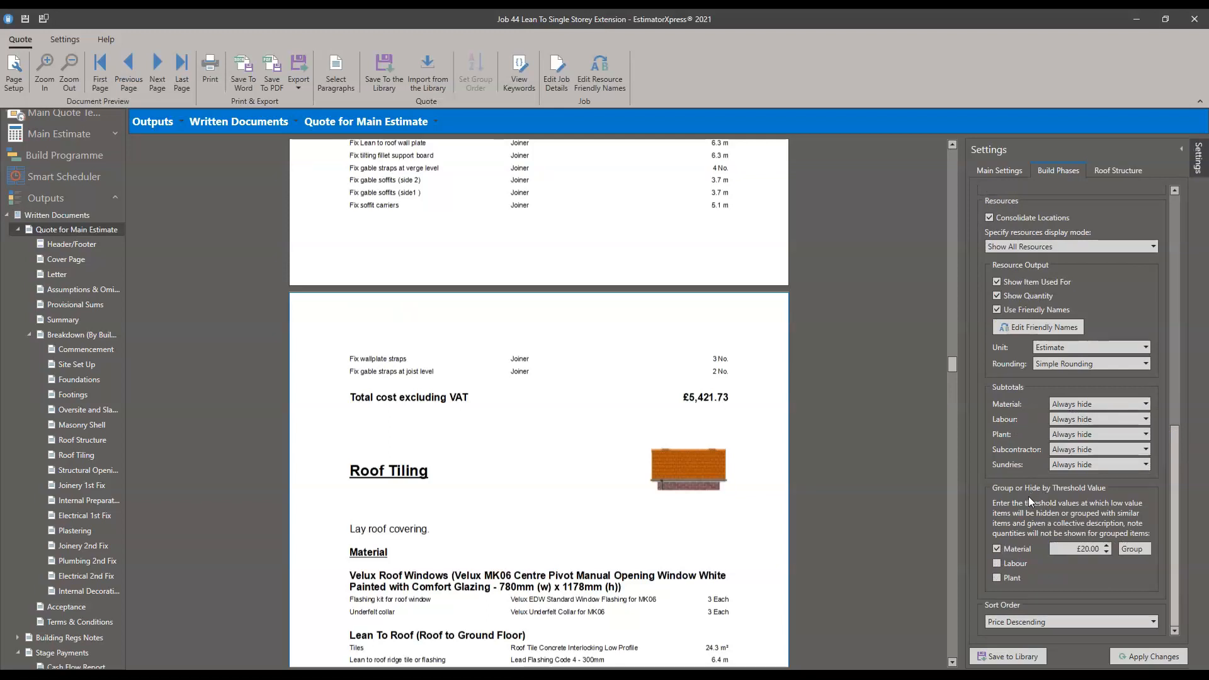
{"action": "left_click", "coordinate": [1019, 563]}
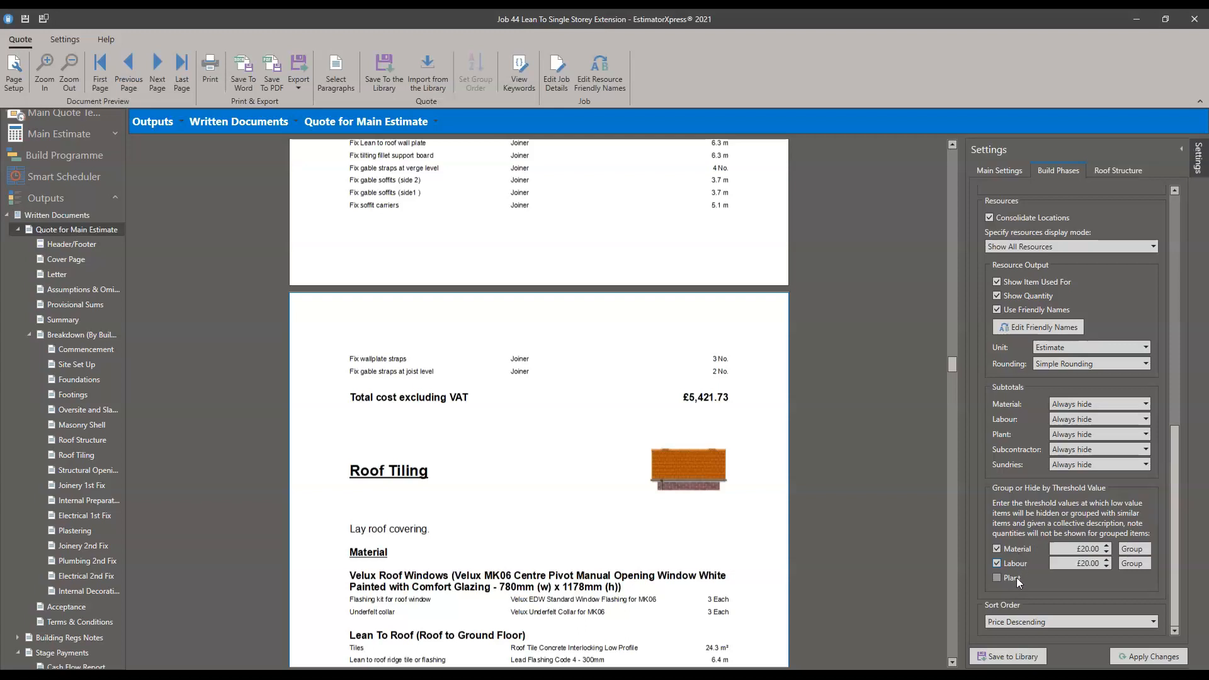
{"action": "left_click", "coordinate": [1015, 577]}
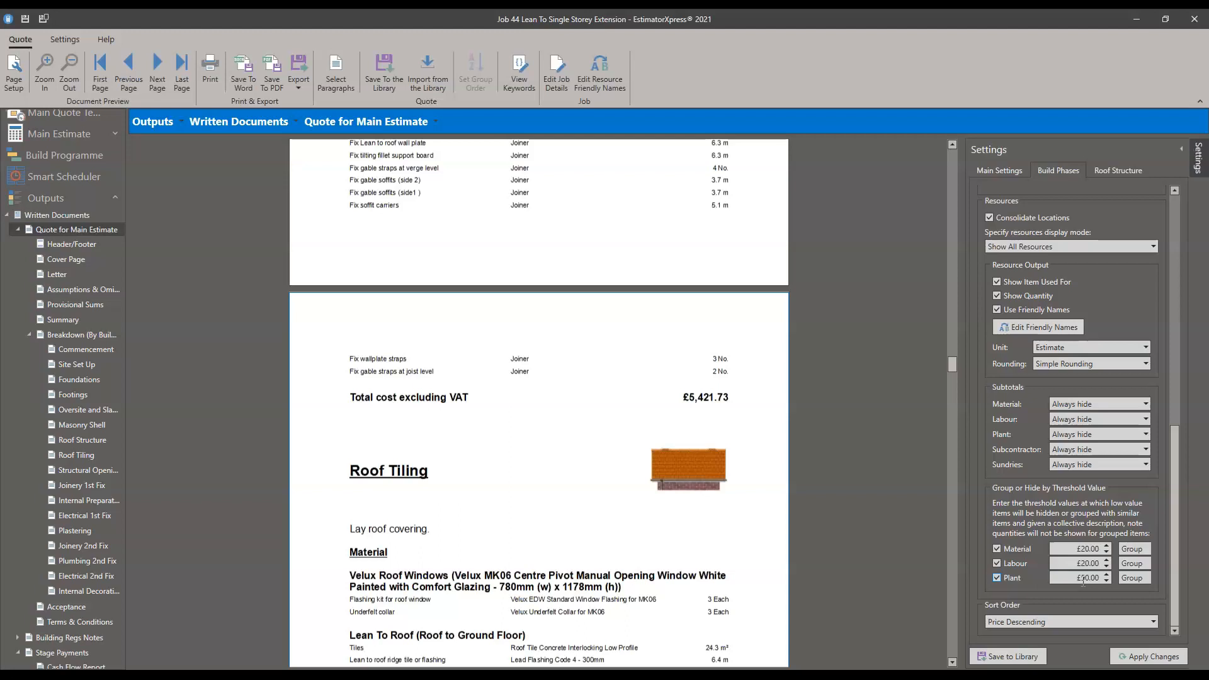
{"action": "left_click", "coordinate": [997, 576]}
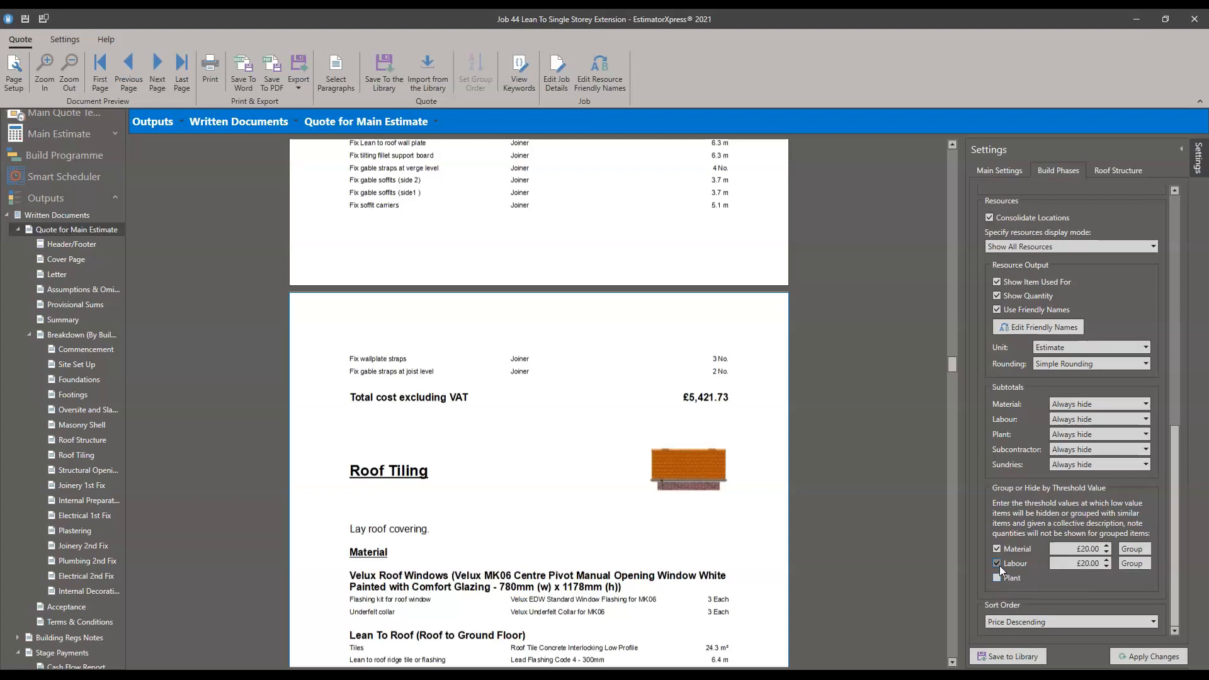
{"action": "left_click", "coordinate": [996, 563]}
- Examine the quote's main settings, covering the quote type choices, the data filter categories and the contents options
{"action": "left_click_drag", "start_coordinate": [1176, 569], "coordinate": [1160, 284]}
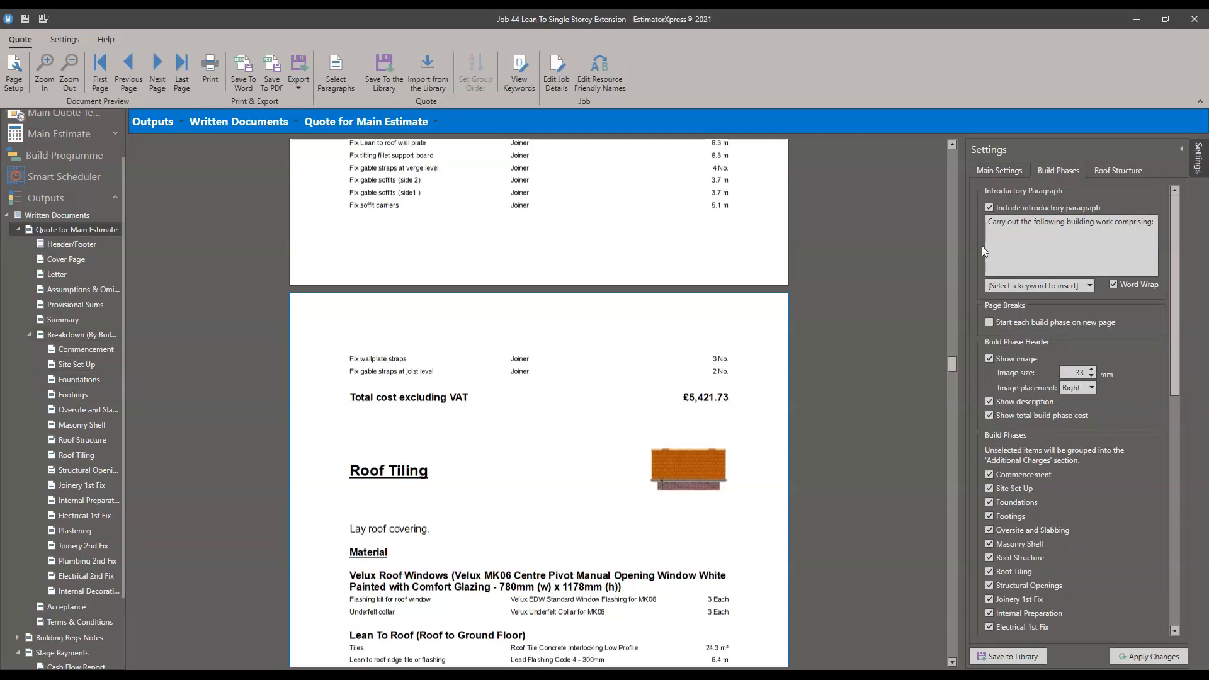
{"action": "left_click", "coordinate": [1000, 170]}
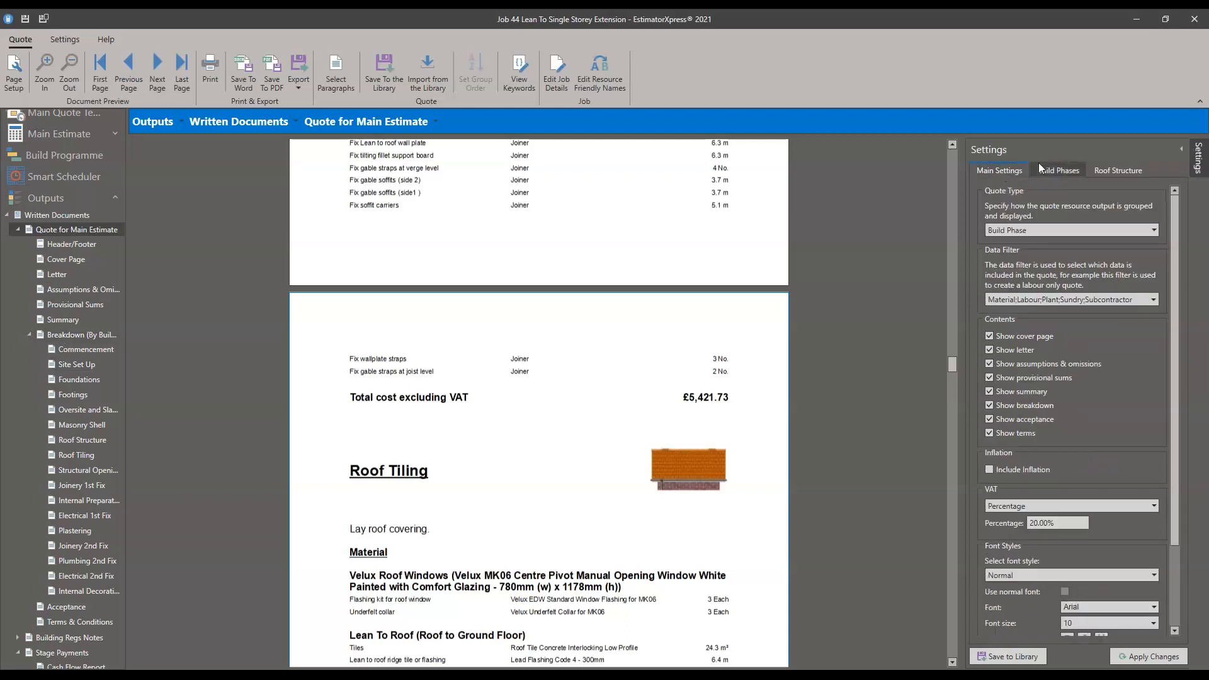
{"action": "left_click", "coordinate": [1038, 231]}
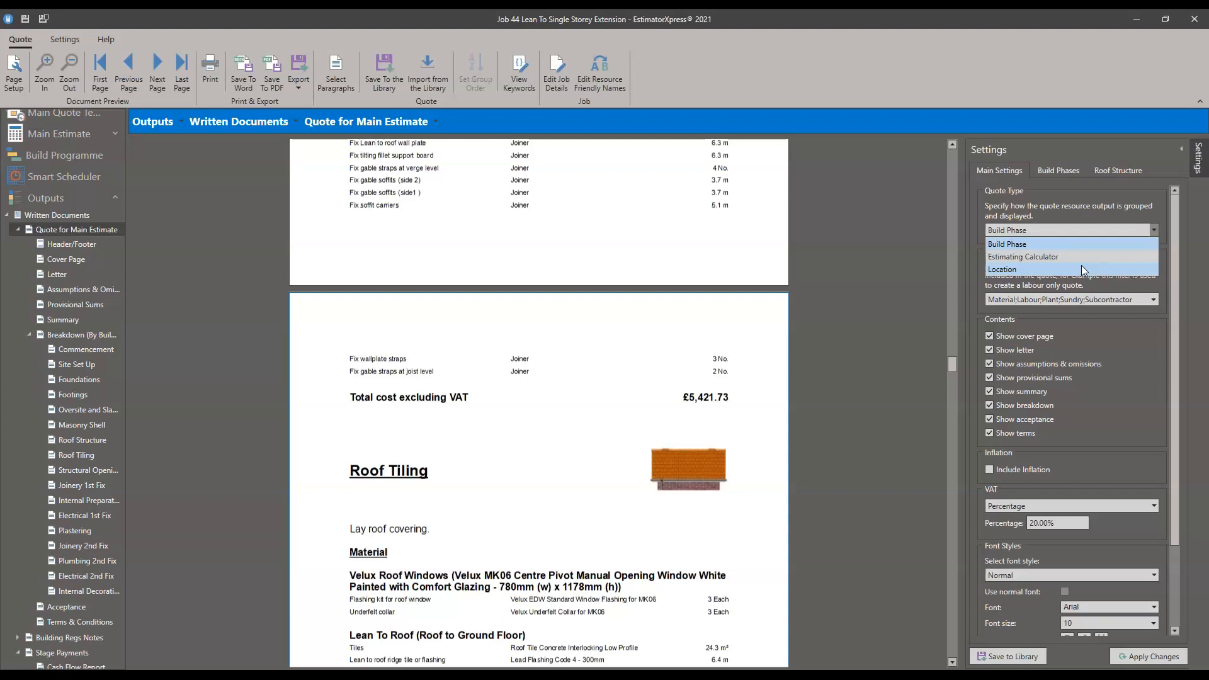
{"action": "key", "text": "Escape"}
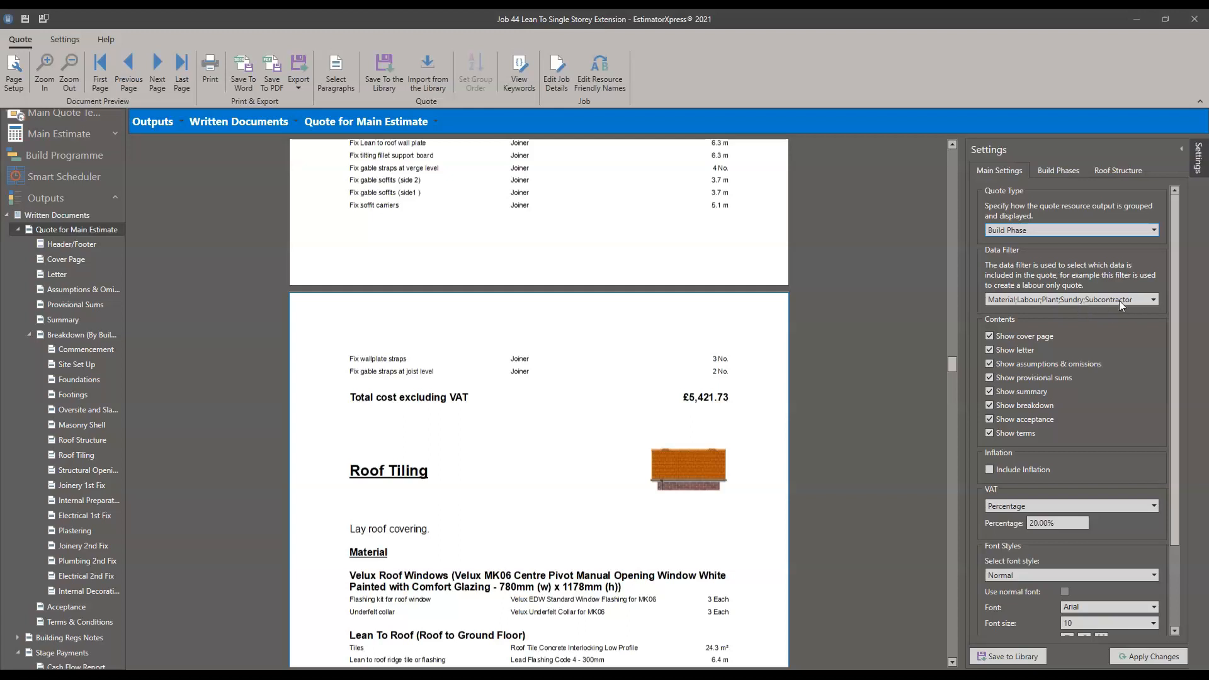
{"action": "left_click", "coordinate": [1154, 299]}
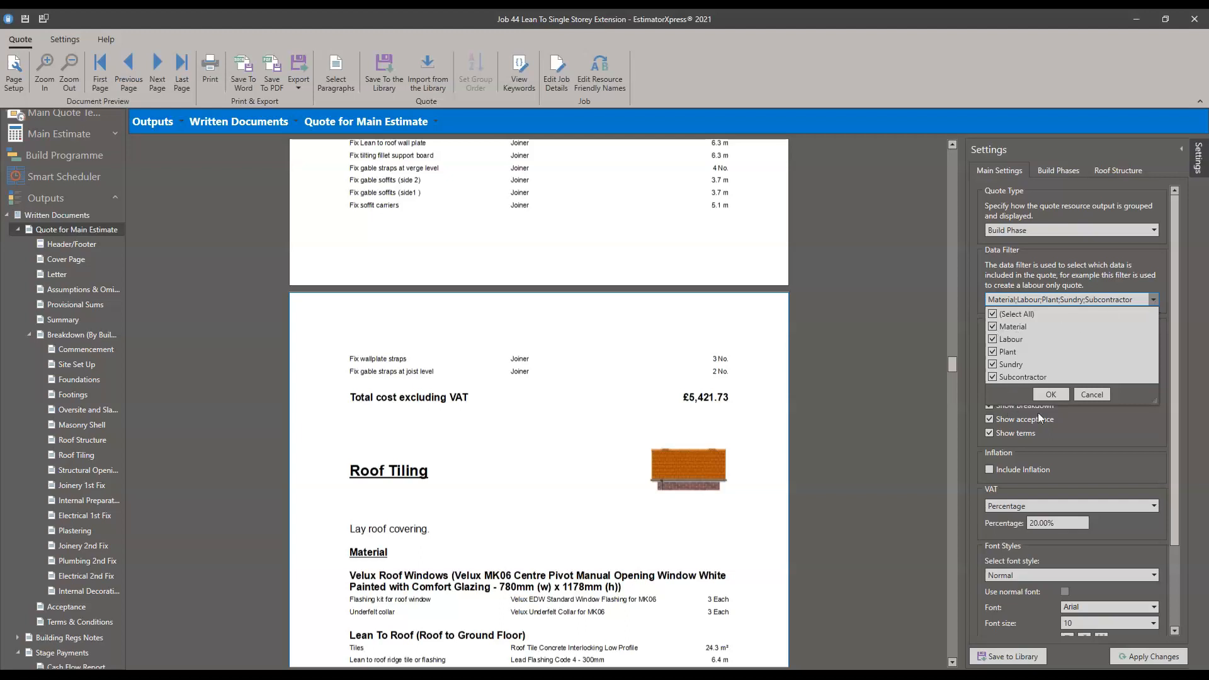
{"action": "left_click", "coordinate": [1116, 429]}
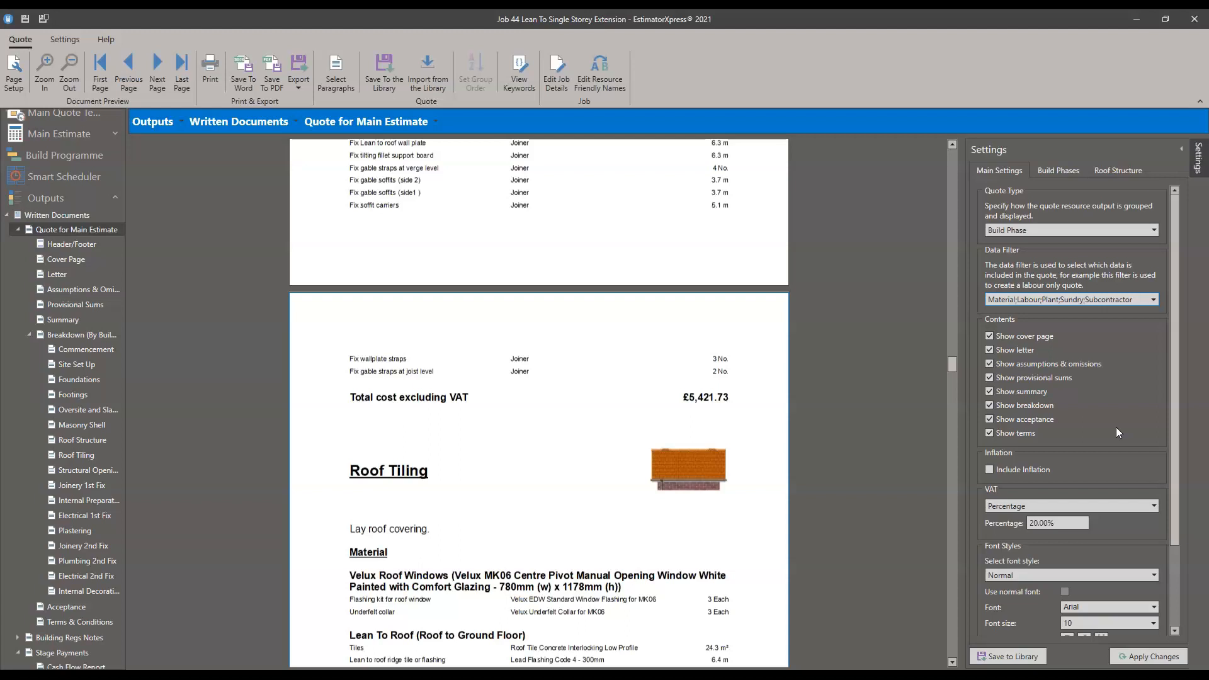
{"action": "scroll", "coordinate": [1106, 410], "scroll_direction": "down", "scroll_amount": 1}
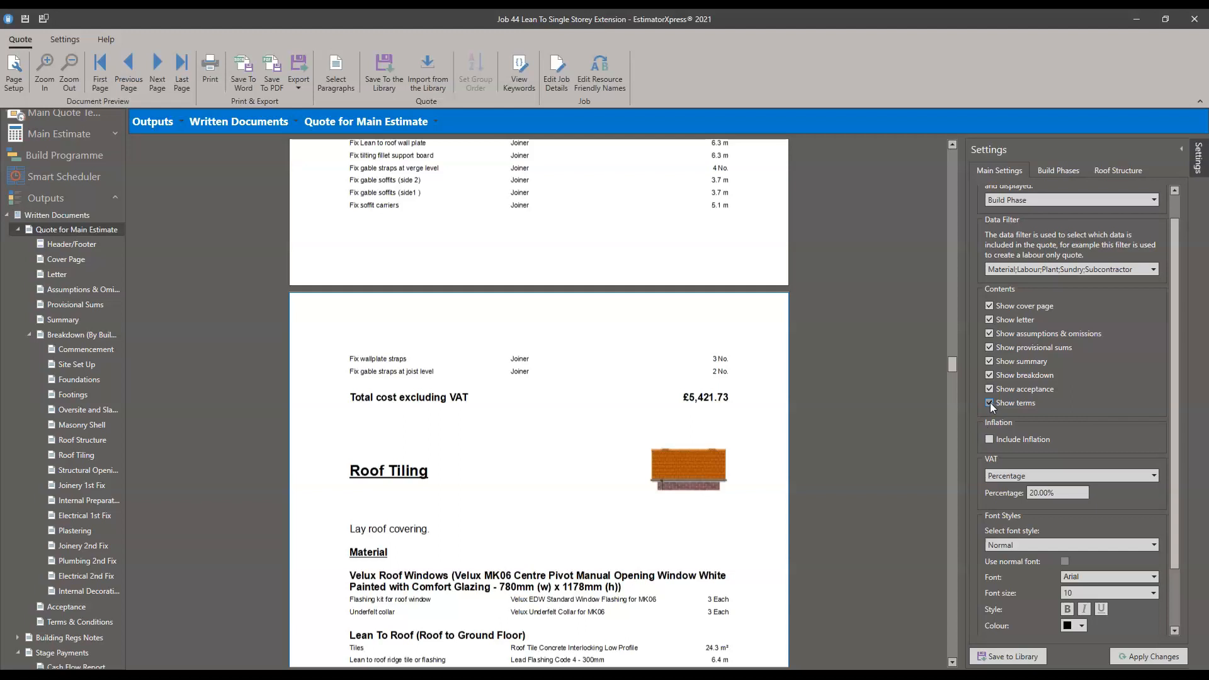
- Try the Fixed and Input Only (Not VAT Registered) VAT options, and return the quote's VAT to Percentage
{"action": "scroll", "coordinate": [1036, 410], "scroll_direction": "down", "scroll_amount": 2}
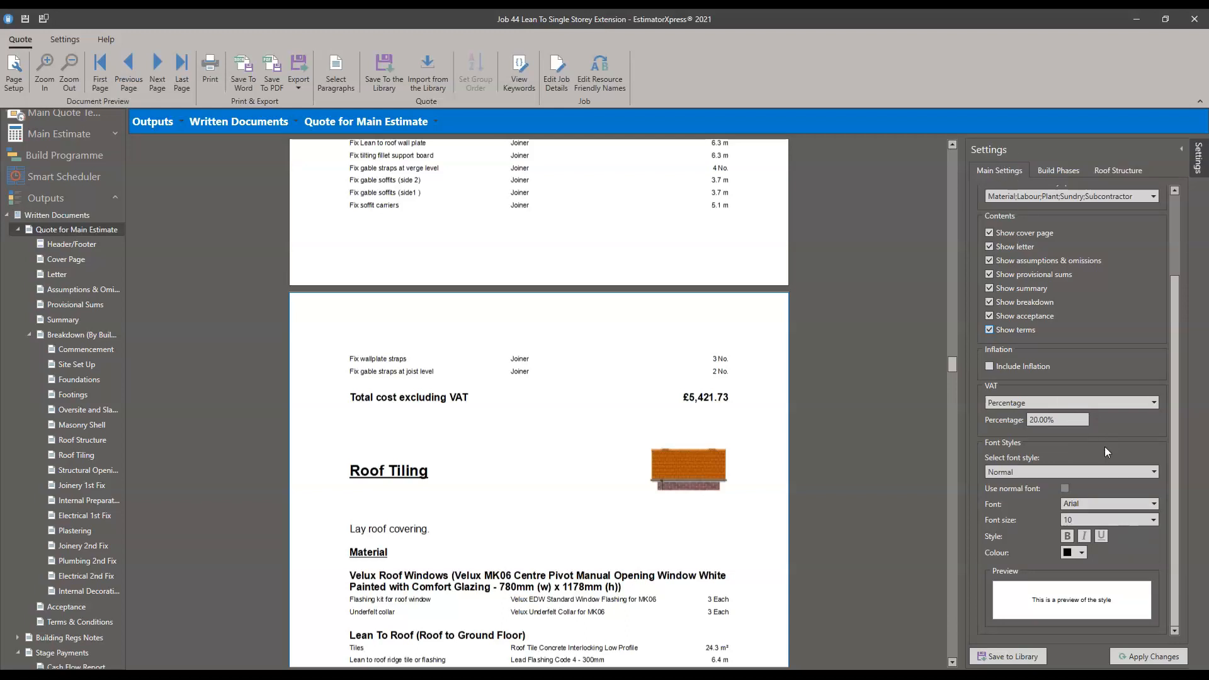
{"action": "left_click", "coordinate": [1153, 404]}
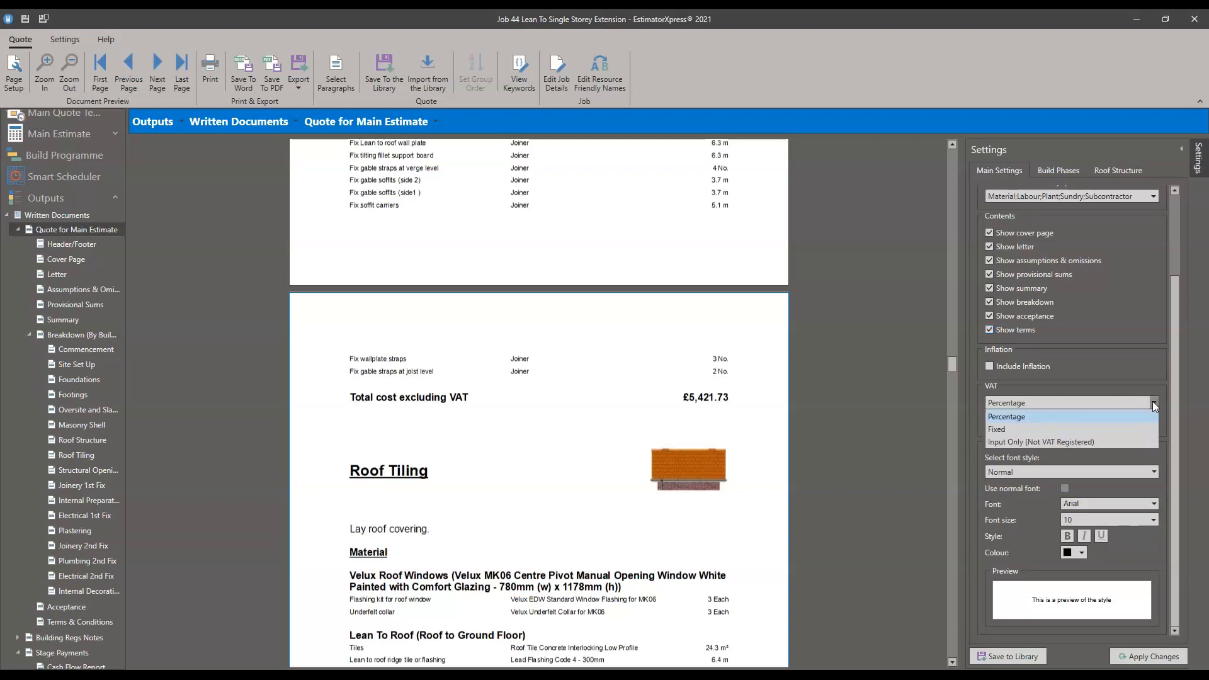
{"action": "left_click", "coordinate": [1031, 428]}
{"action": "left_click_drag", "start_coordinate": [1073, 418], "coordinate": [1040, 420]}
{"action": "left_click", "coordinate": [1154, 402]}
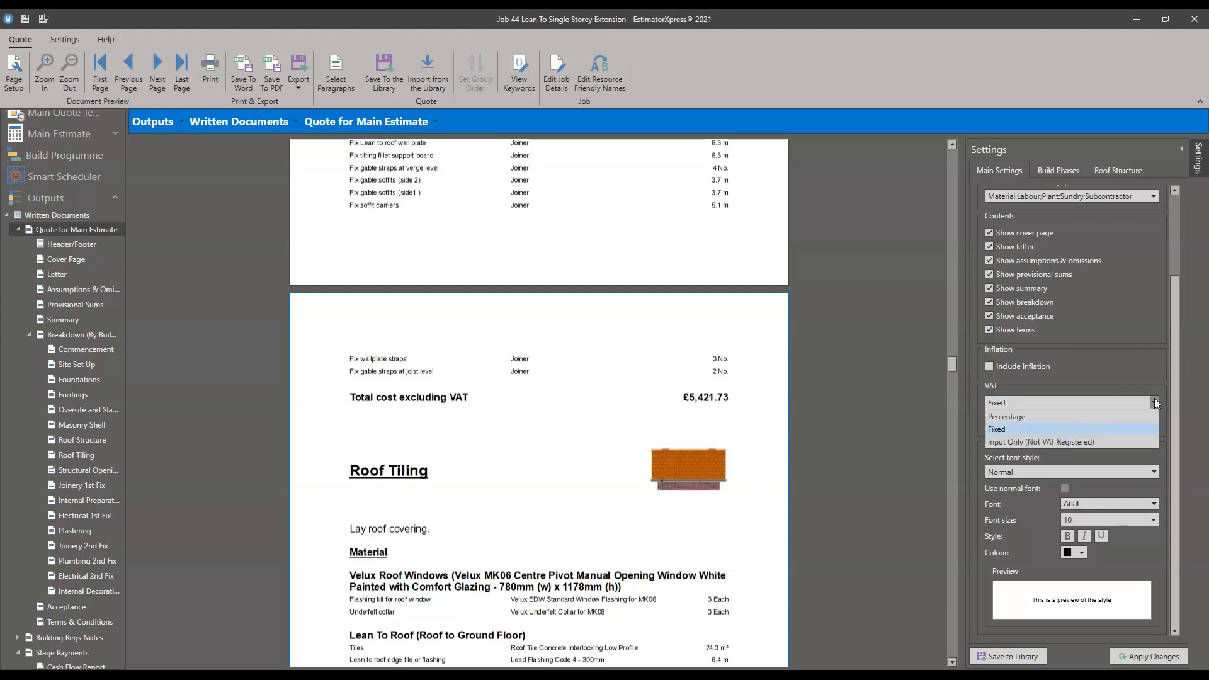
{"action": "left_click", "coordinate": [1052, 440]}
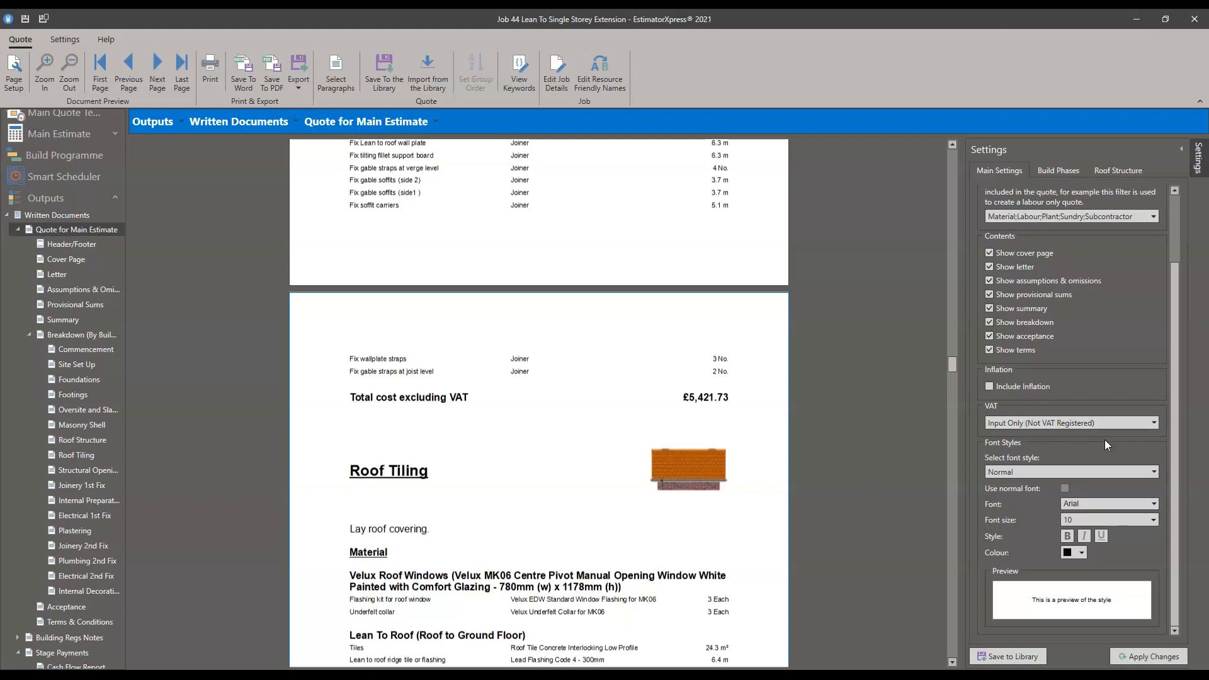
{"action": "left_click", "coordinate": [1080, 418]}
{"action": "left_click", "coordinate": [1038, 436]}
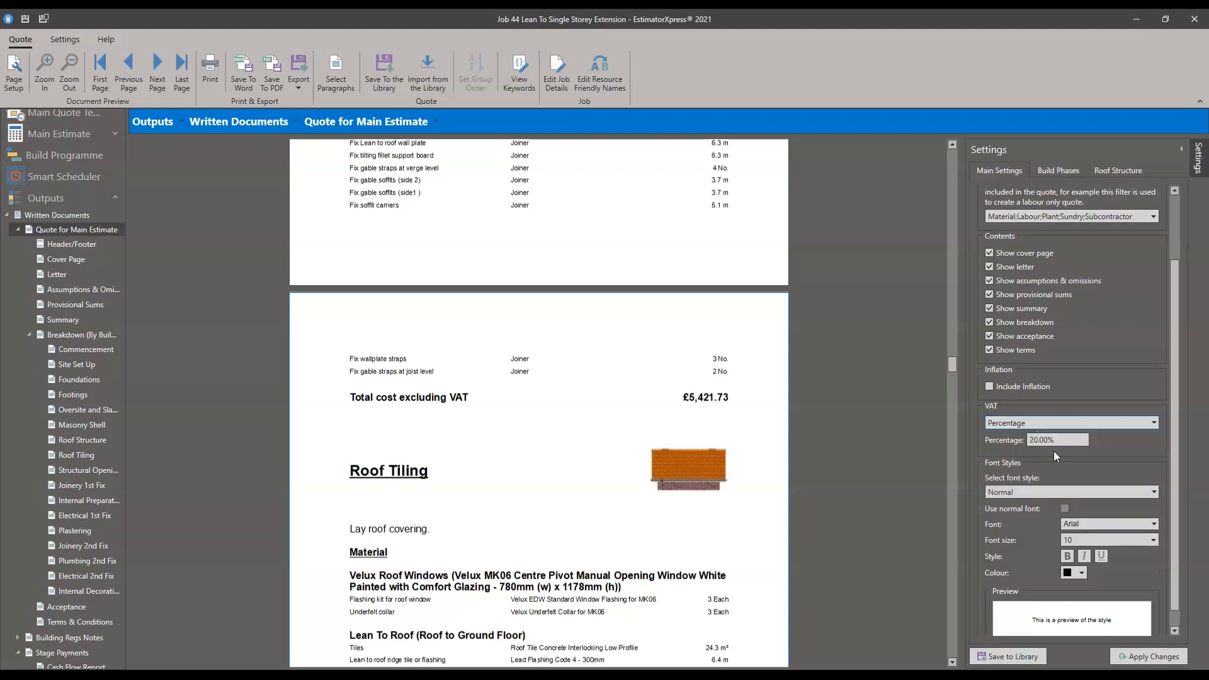
- Examine the quote's VAT percentage and font style settings, and read through the breakdown from Roof Tiling to Plastering
{"action": "left_click", "coordinate": [1069, 441]}
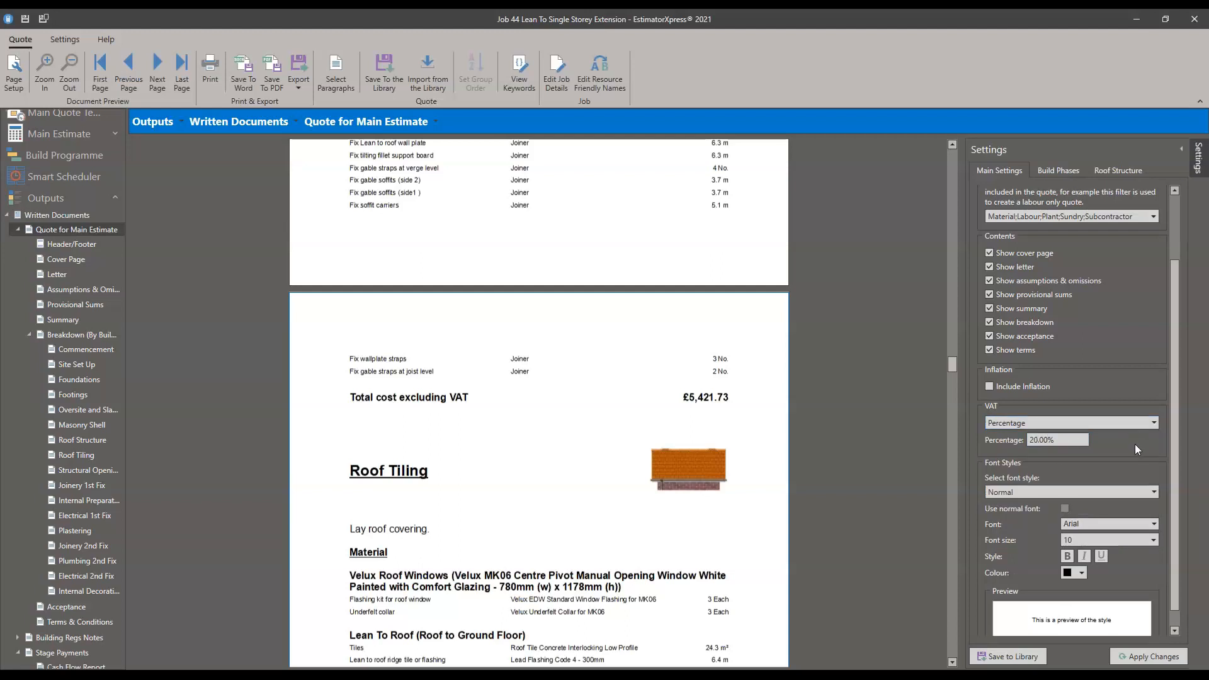
{"action": "scroll", "coordinate": [1131, 453], "scroll_direction": "down", "scroll_amount": 1}
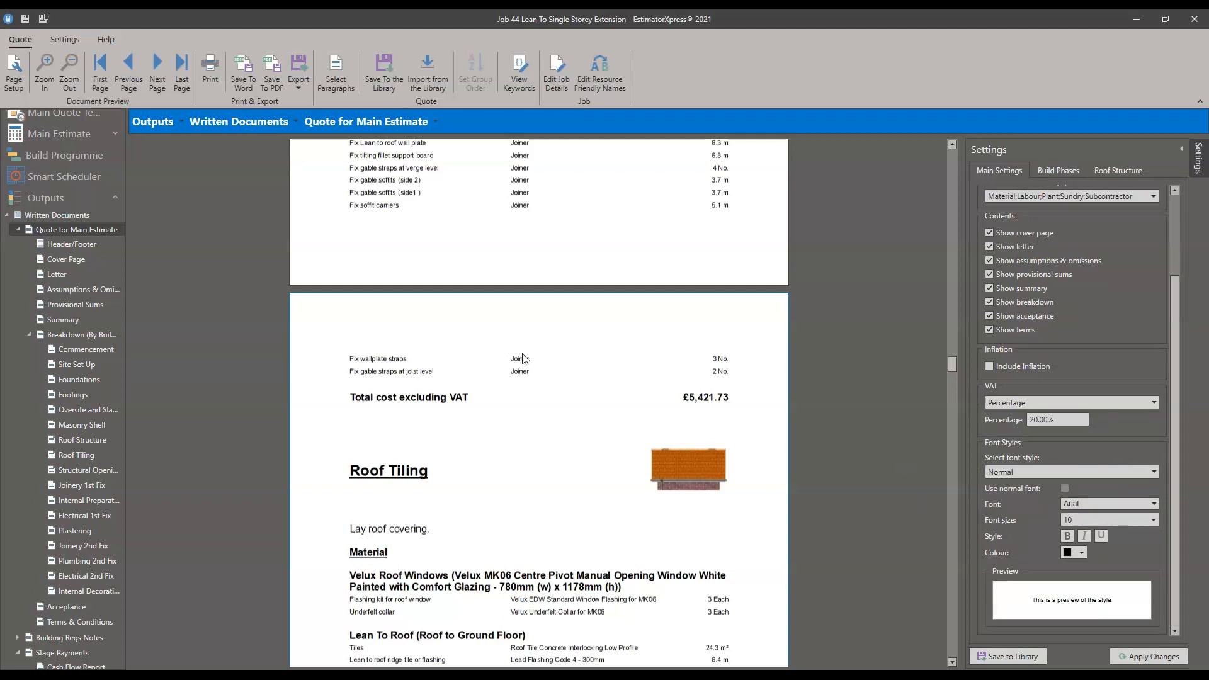
{"action": "scroll", "coordinate": [525, 358], "scroll_direction": "down", "scroll_amount": 1}
{"action": "scroll", "coordinate": [525, 358], "scroll_direction": "down", "scroll_amount": 8}
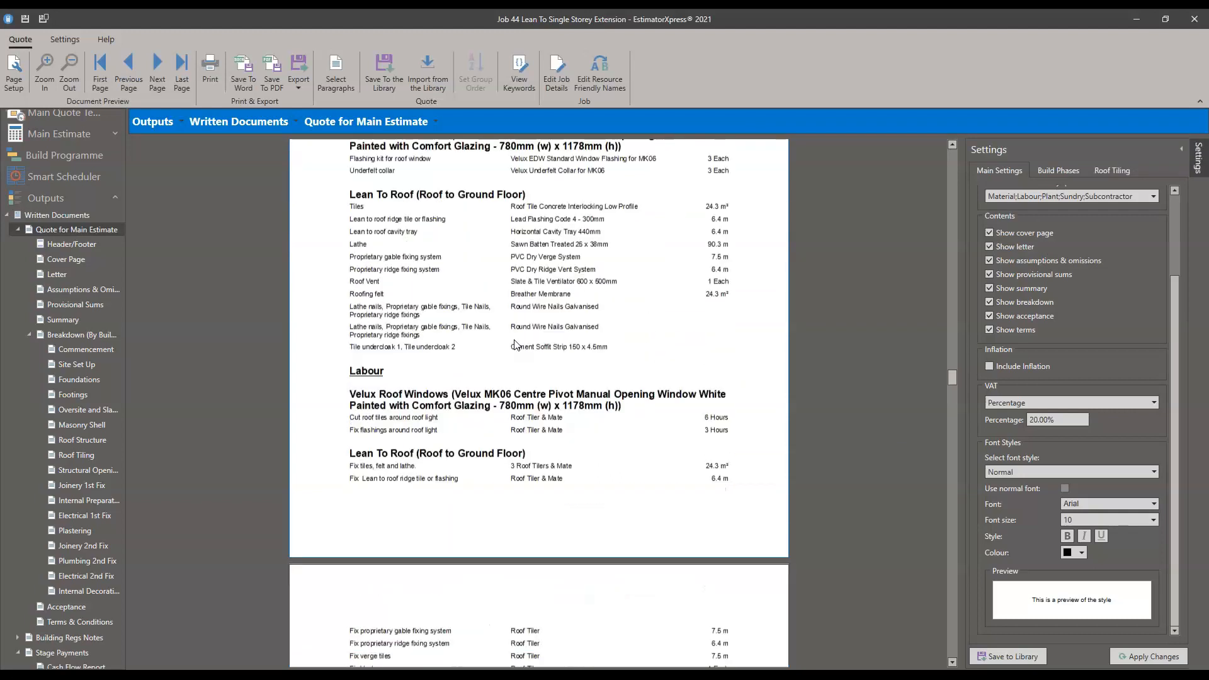
{"action": "scroll", "coordinate": [515, 346], "scroll_direction": "down", "scroll_amount": 10}
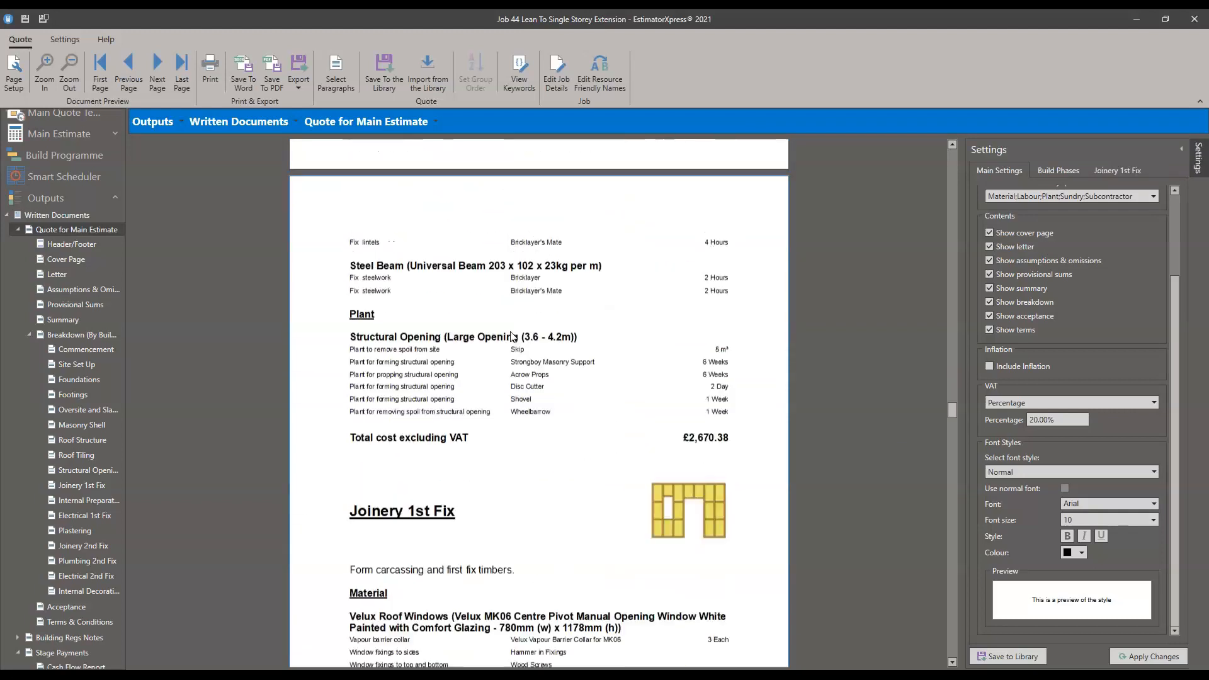
{"action": "scroll", "coordinate": [520, 344], "scroll_direction": "down", "scroll_amount": 10}
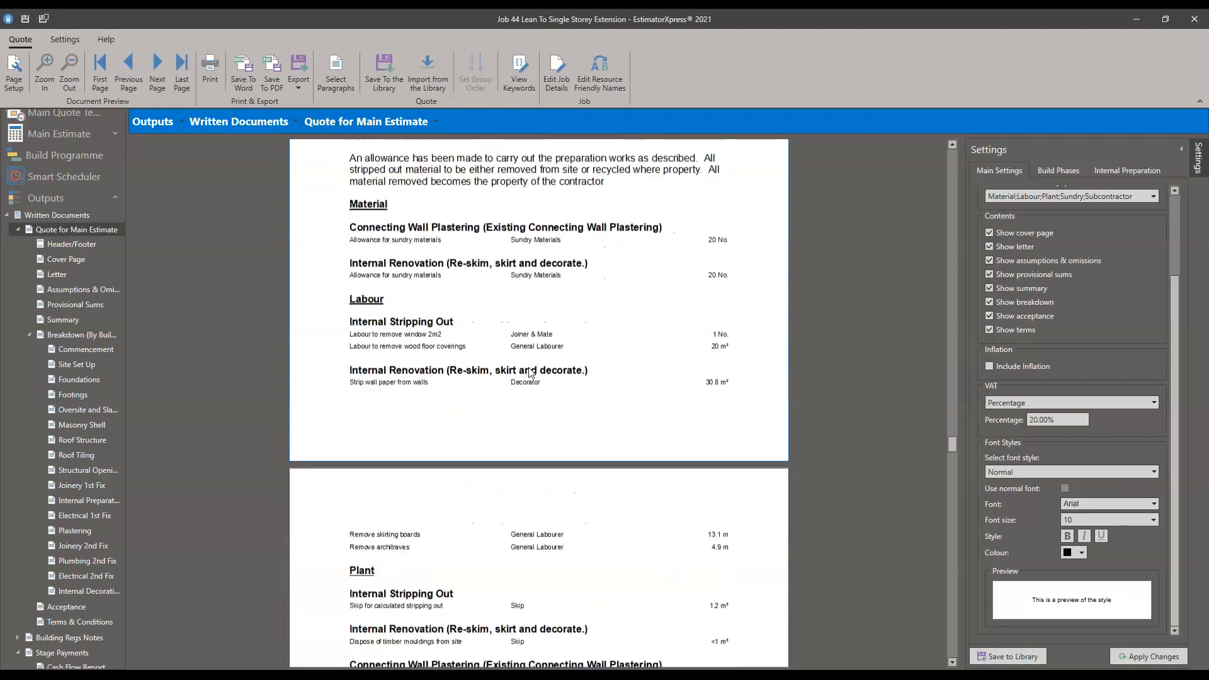
{"action": "scroll", "coordinate": [566, 381], "scroll_direction": "down", "scroll_amount": 10}
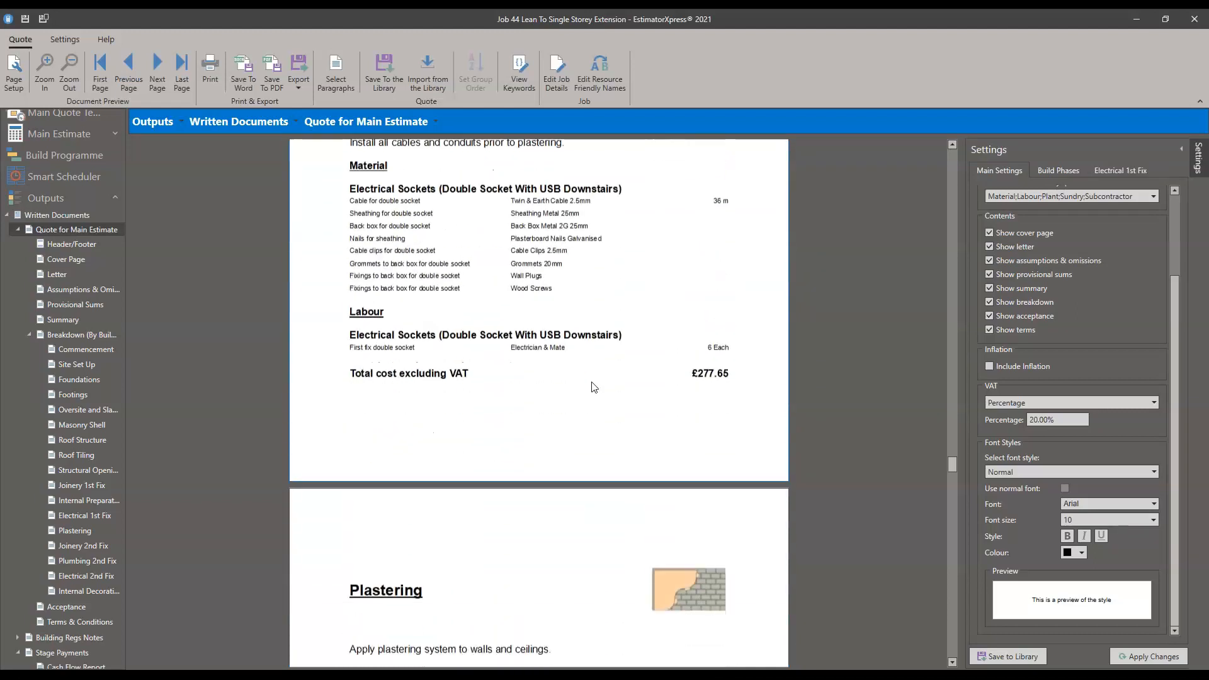
{"action": "left_click_drag", "start_coordinate": [954, 463], "coordinate": [887, 480]}
{"action": "scroll", "coordinate": [91, 503], "scroll_direction": "down", "scroll_amount": 3}
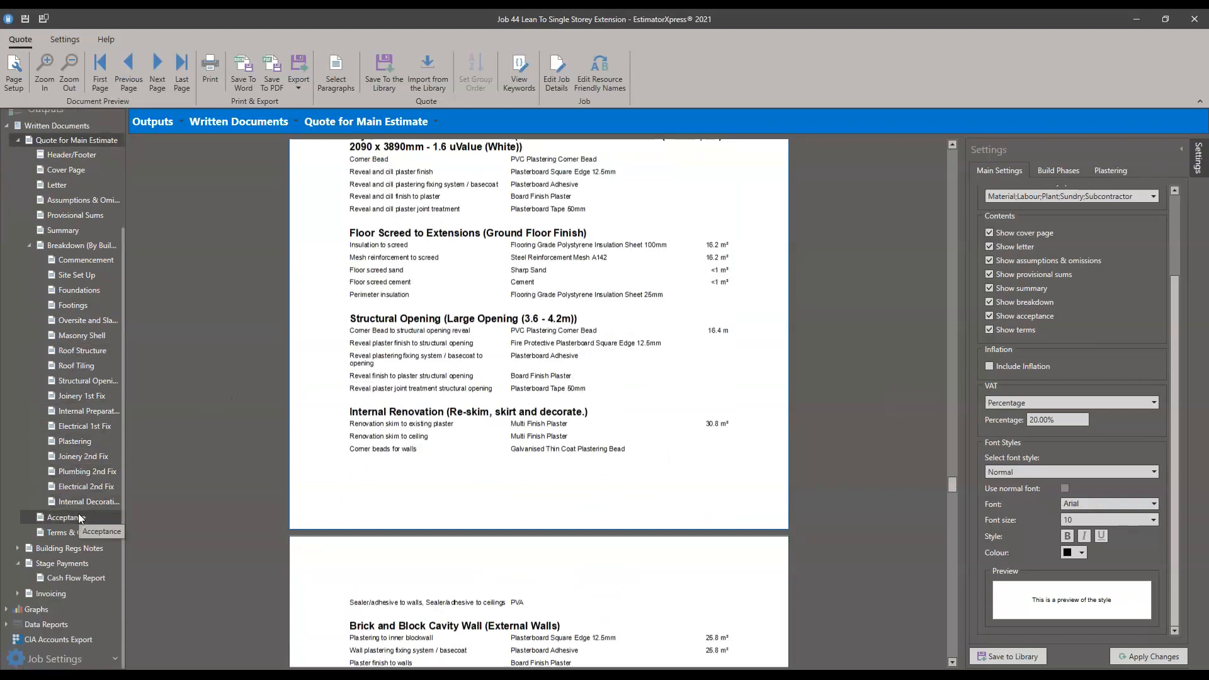
- Review the quote's Acceptance page with its totals, signature lines and text settings
{"action": "left_click", "coordinate": [78, 514]}
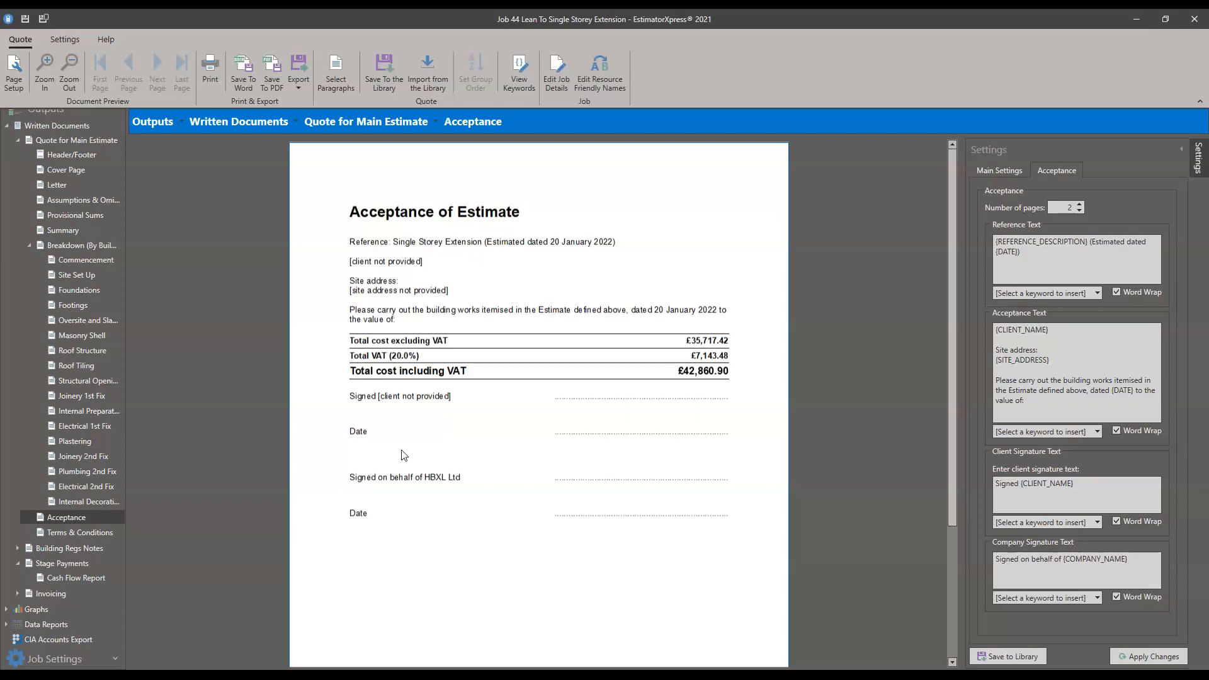
{"action": "scroll", "coordinate": [494, 428], "scroll_direction": "down", "scroll_amount": 3}
{"action": "scroll", "coordinate": [495, 419], "scroll_direction": "up", "scroll_amount": 3}
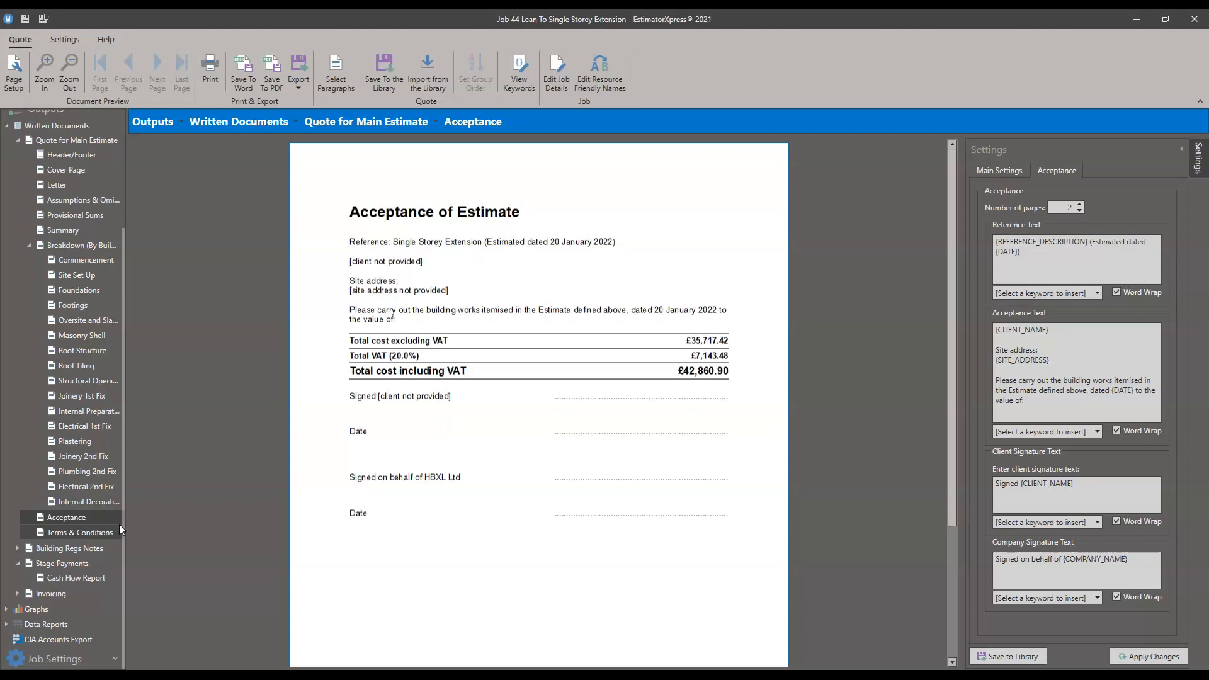
- Replace the placeholder main text of the quote's Terms & Conditions with "Hello World" and apply the change
{"action": "left_click", "coordinate": [79, 531]}
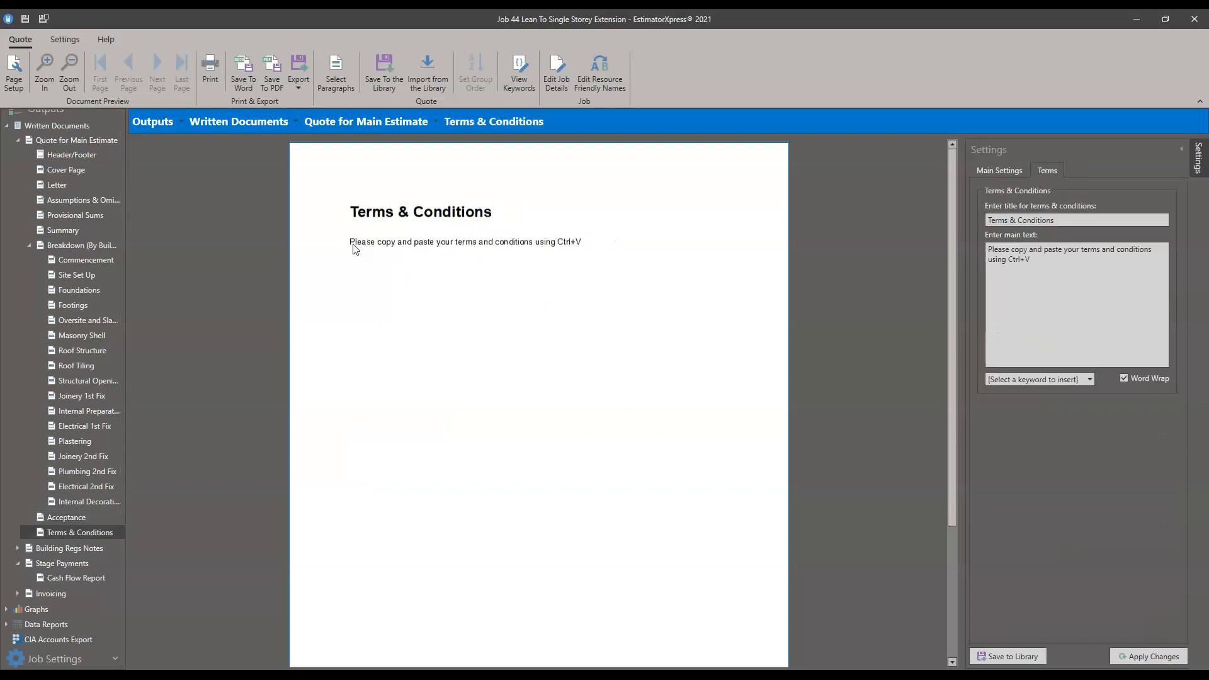
{"action": "left_click_drag", "start_coordinate": [351, 246], "coordinate": [621, 238]}
{"action": "left_click", "coordinate": [599, 272]}
{"action": "left_click", "coordinate": [1059, 273]}
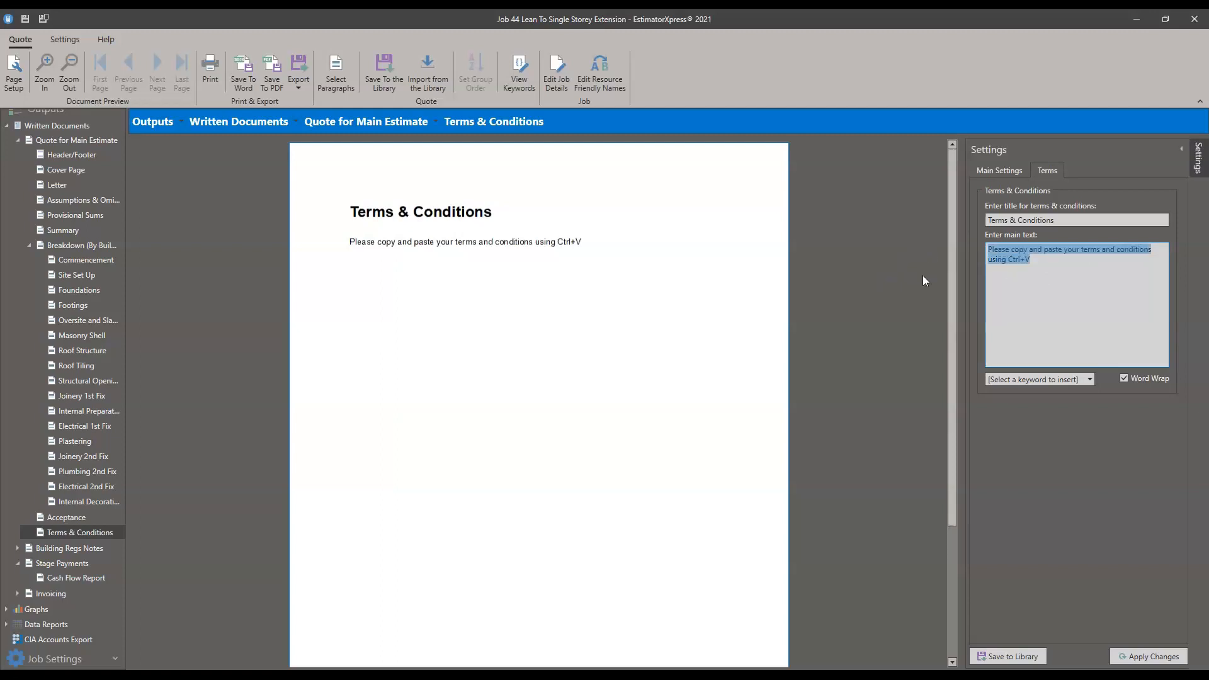
{"action": "left_click_drag", "start_coordinate": [1057, 270], "coordinate": [972, 250]}
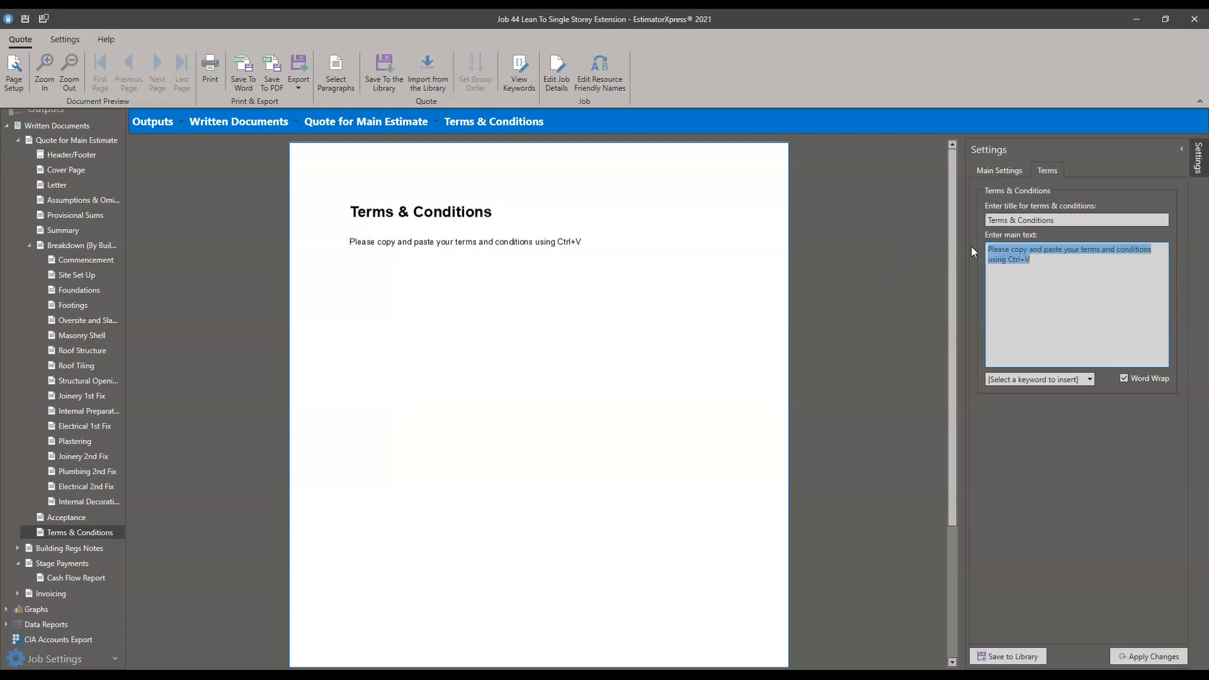
{"action": "left_click", "coordinate": [1064, 273]}
{"action": "key", "text": "BackSpace"}
{"action": "key", "text": "BackSpace"}
{"action": "key", "text": "BackSpace"}
{"action": "key", "text": "BackSpace"}
{"action": "key", "text": "BackSpace"}
{"action": "key", "text": "BackSpace"}
{"action": "key", "text": "BackSpace"}
{"action": "key", "text": "BackSpace"}
{"action": "key", "text": "BackSpace"}
{"action": "key", "text": "BackSpace"}
{"action": "key", "text": "BackSpace"}
{"action": "key", "text": "BackSpace"}
{"action": "key", "text": "BackSpace"}
{"action": "key", "text": "BackSpace"}
{"action": "key", "text": "BackSpace"}
{"action": "key", "text": "BackSpace"}
{"action": "key", "text": "BackSpace"}
{"action": "key", "text": "BackSpace"}
{"action": "key", "text": "BackSpace"}
{"action": "key", "text": "BackSpace"}
{"action": "key", "text": "BackSpace"}
{"action": "key", "text": "BackSpace"}
{"action": "key", "text": "BackSpace"}
{"action": "key", "text": "BackSpace"}
{"action": "key", "text": "BackSpace"}
{"action": "key", "text": "BackSpace"}
{"action": "key", "text": "BackSpace"}
{"action": "key", "text": "BackSpace"}
{"action": "key", "text": "BackSpace"}
{"action": "key", "text": "BackSpace"}
{"action": "key", "text": "BackSpace"}
{"action": "key", "text": "BackSpace"}
{"action": "key", "text": "BackSpace"}
{"action": "key", "text": "BackSpace"}
{"action": "key", "text": "BackSpace"}
{"action": "key", "text": "BackSpace"}
{"action": "key", "text": "BackSpace"}
{"action": "key", "text": "BackSpace"}
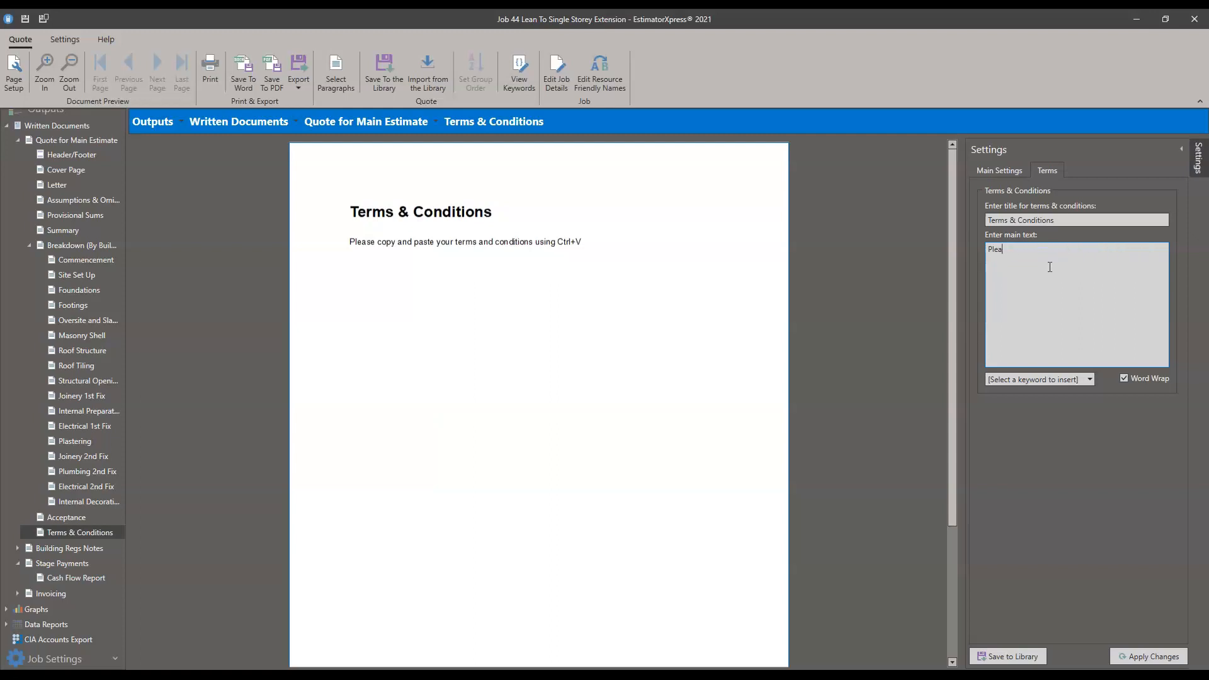
{"action": "type", "text": "Hello World"}
{"action": "left_click", "coordinate": [1131, 652]}
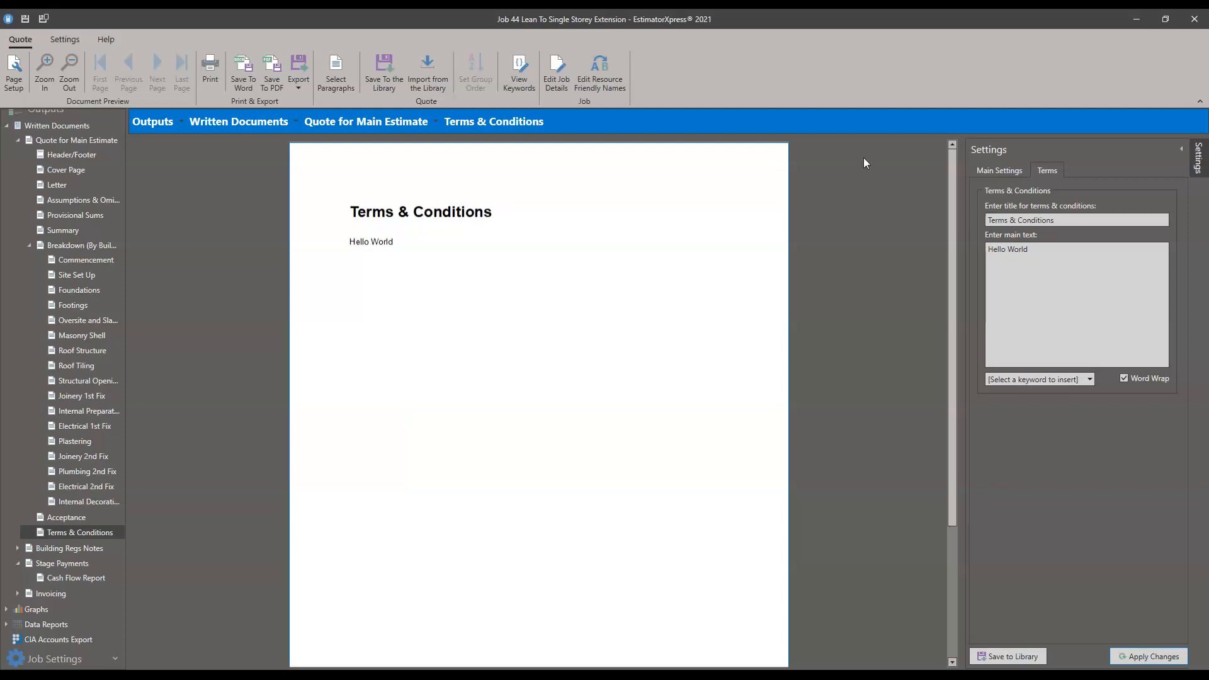
- Try hiding the terms from the quote's contents, and show them again
{"action": "left_click", "coordinate": [1004, 175]}
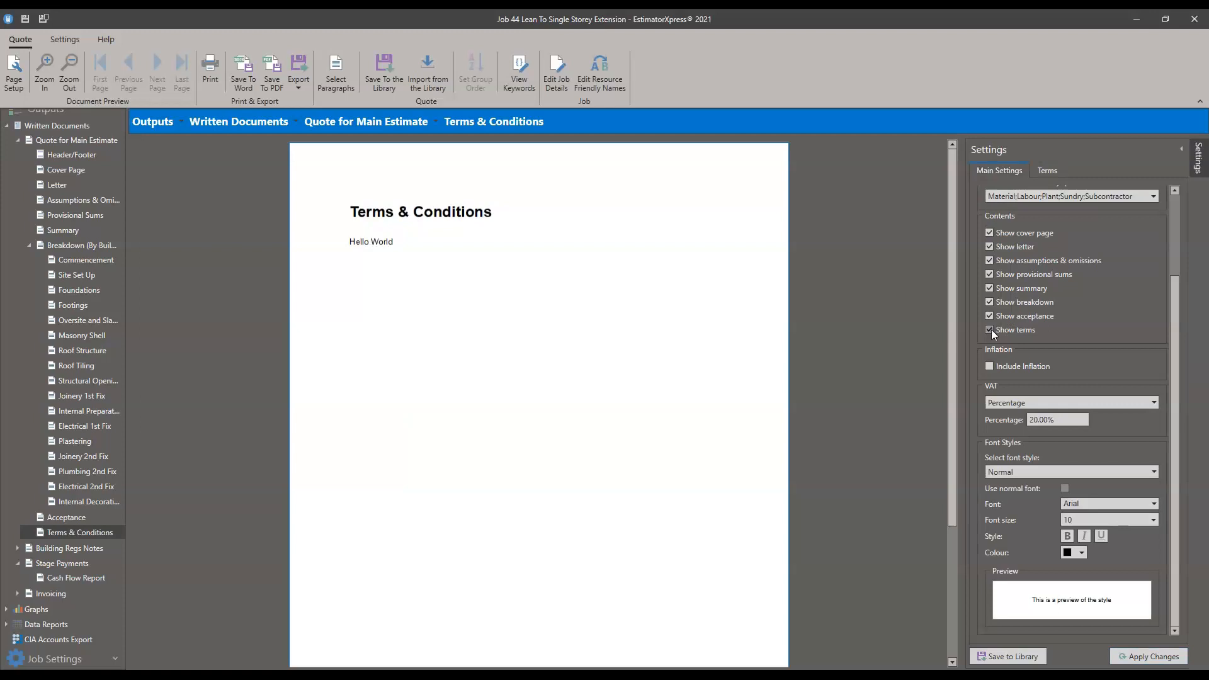
{"action": "left_click", "coordinate": [990, 331]}
{"action": "left_click", "coordinate": [1152, 656]}
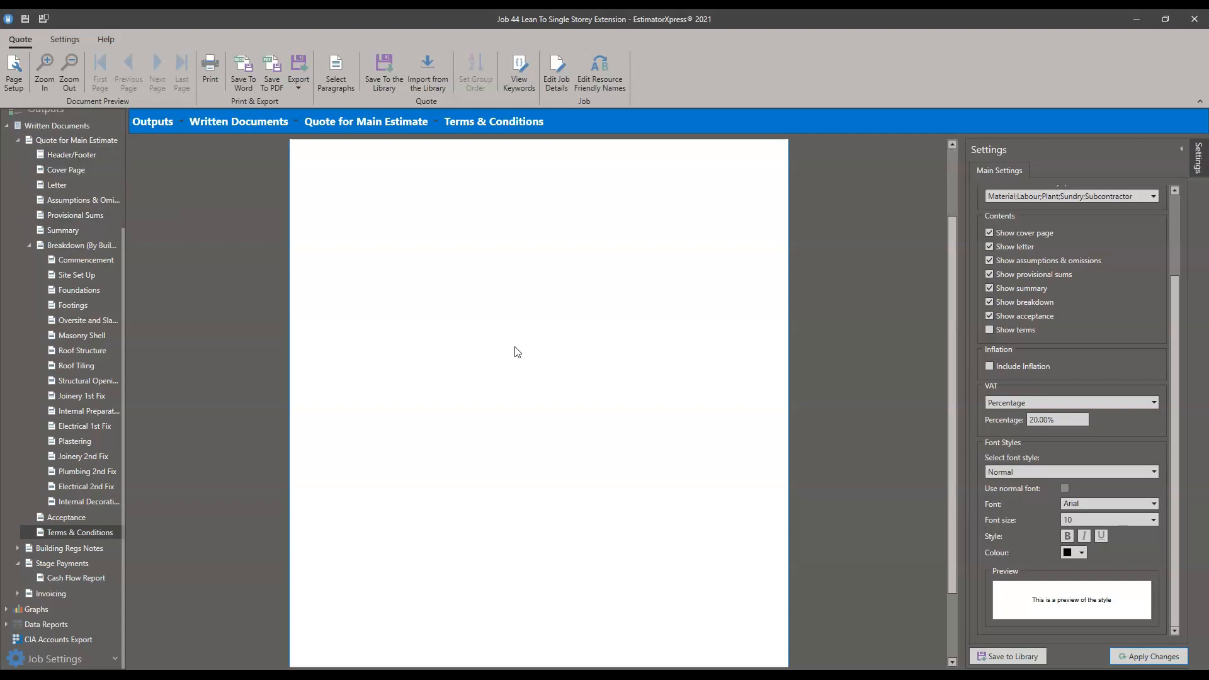
{"action": "left_click", "coordinate": [989, 329]}
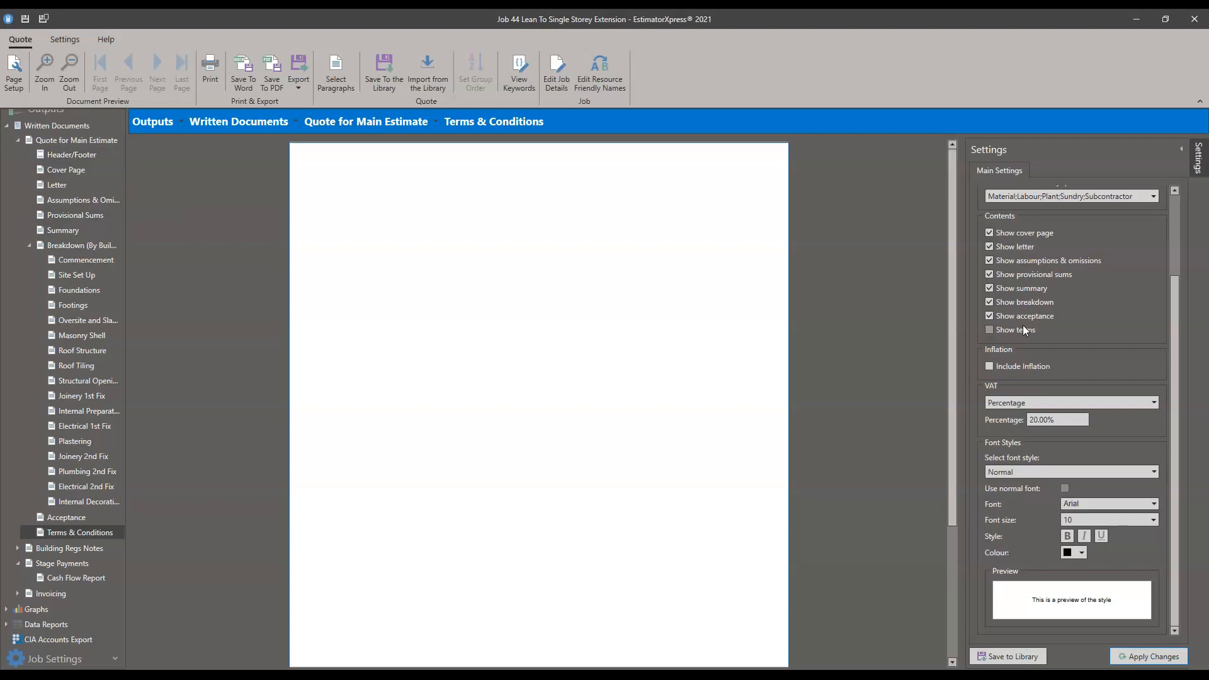
{"action": "left_click", "coordinate": [1127, 656]}
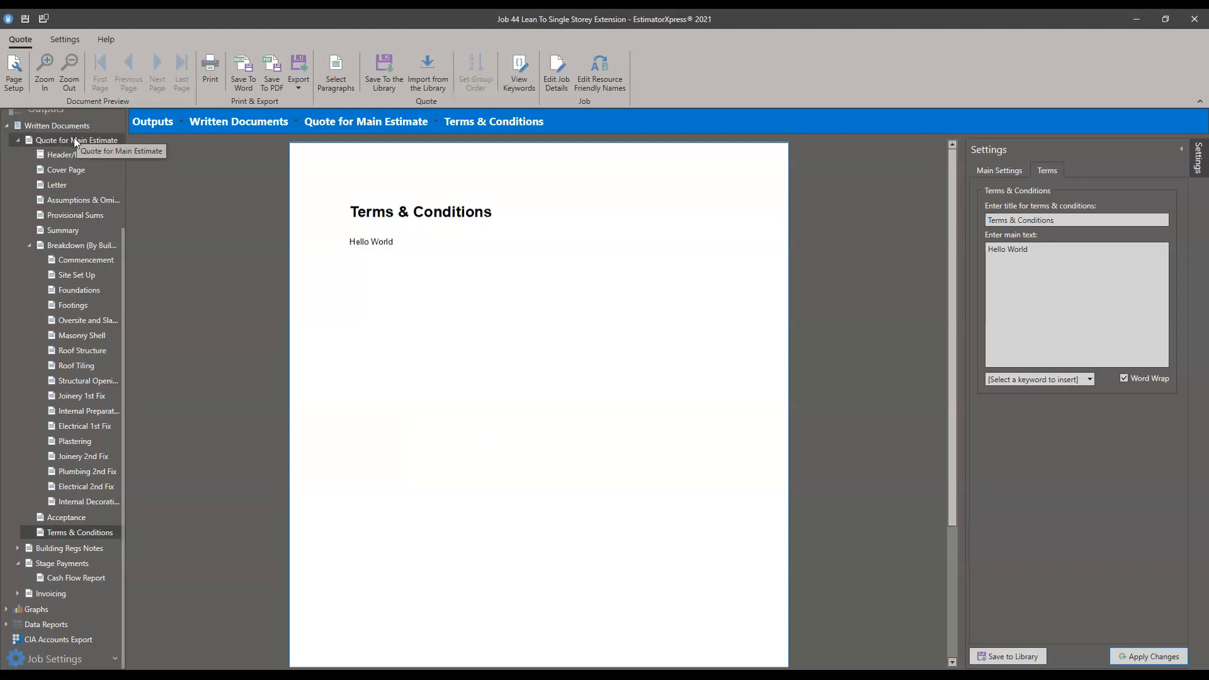
- Review the quote's letter, and the Main Estimate's job overview and list of estimating calculators
{"action": "left_click", "coordinate": [82, 183]}
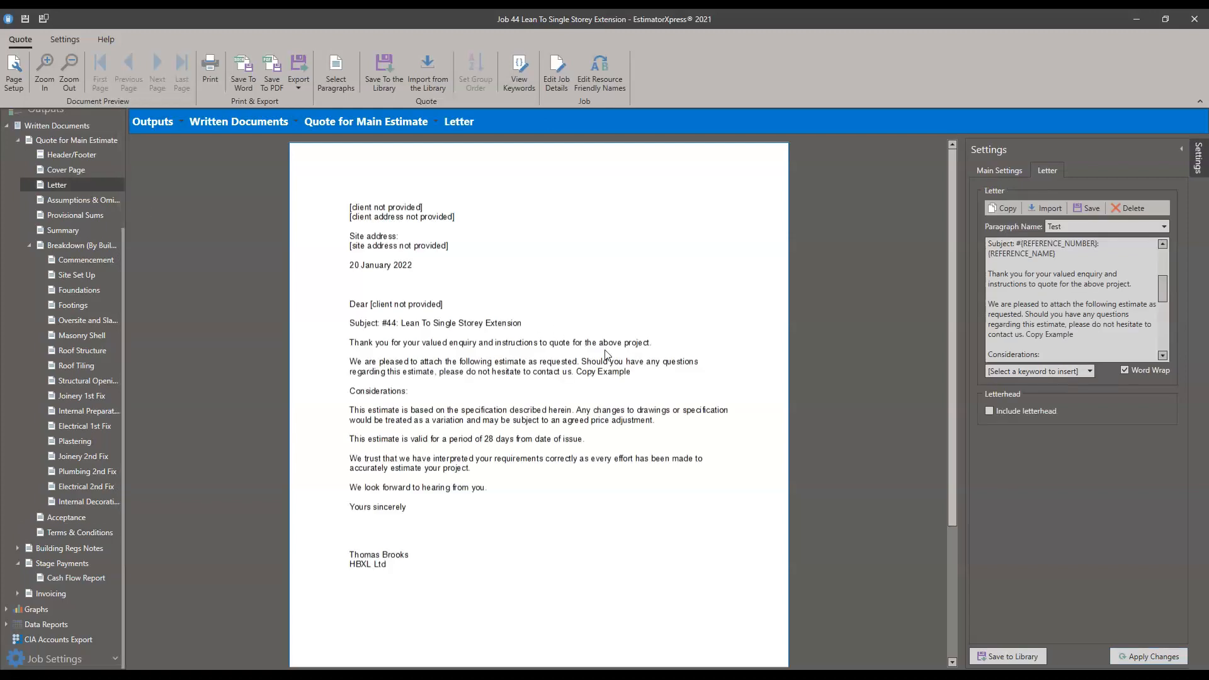
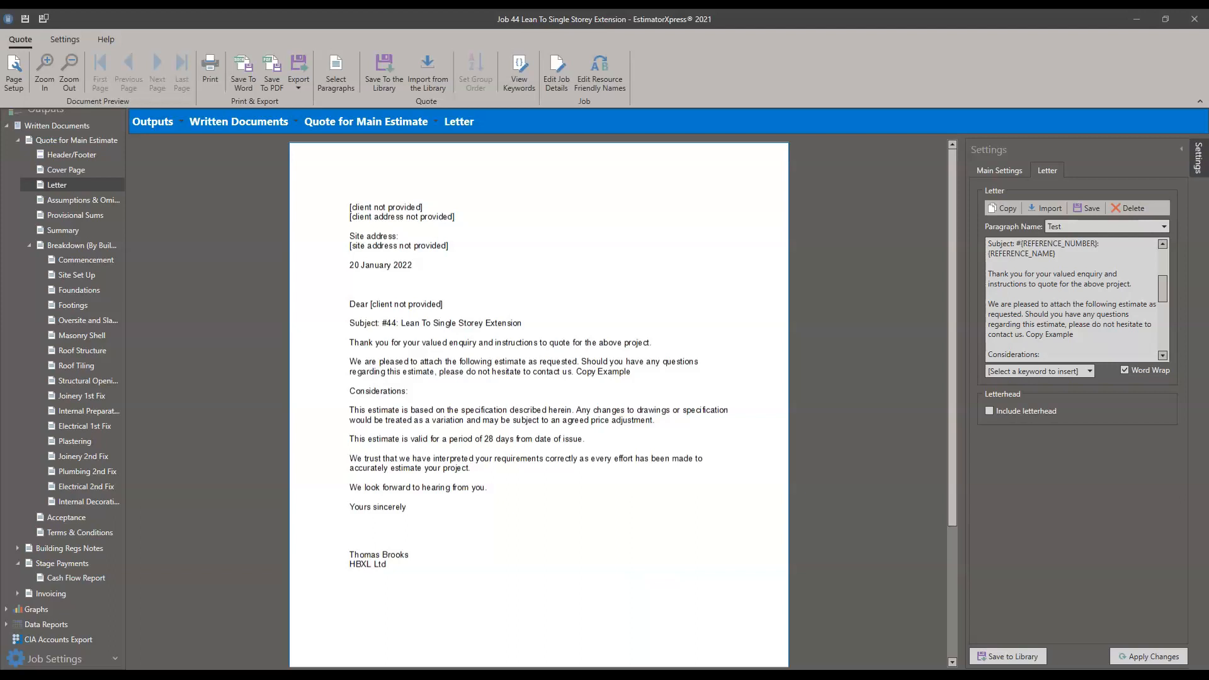
{"action": "scroll", "coordinate": [40, 323], "scroll_direction": "up", "scroll_amount": 3}
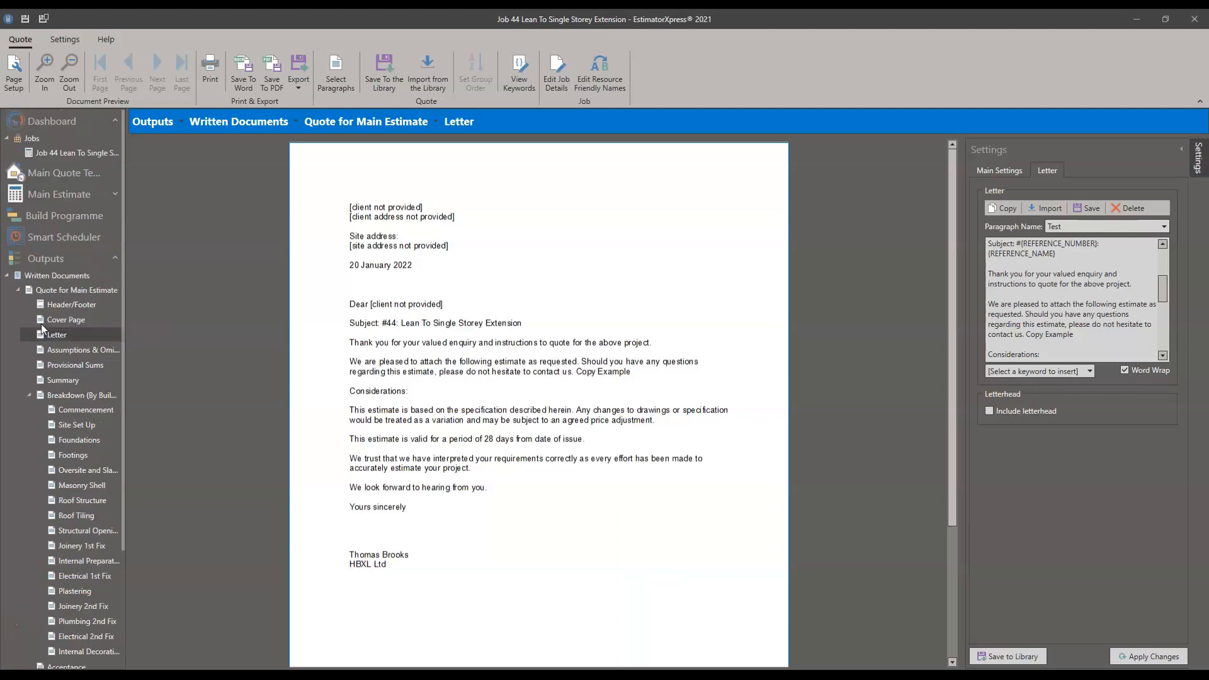
{"action": "left_click", "coordinate": [58, 193]}
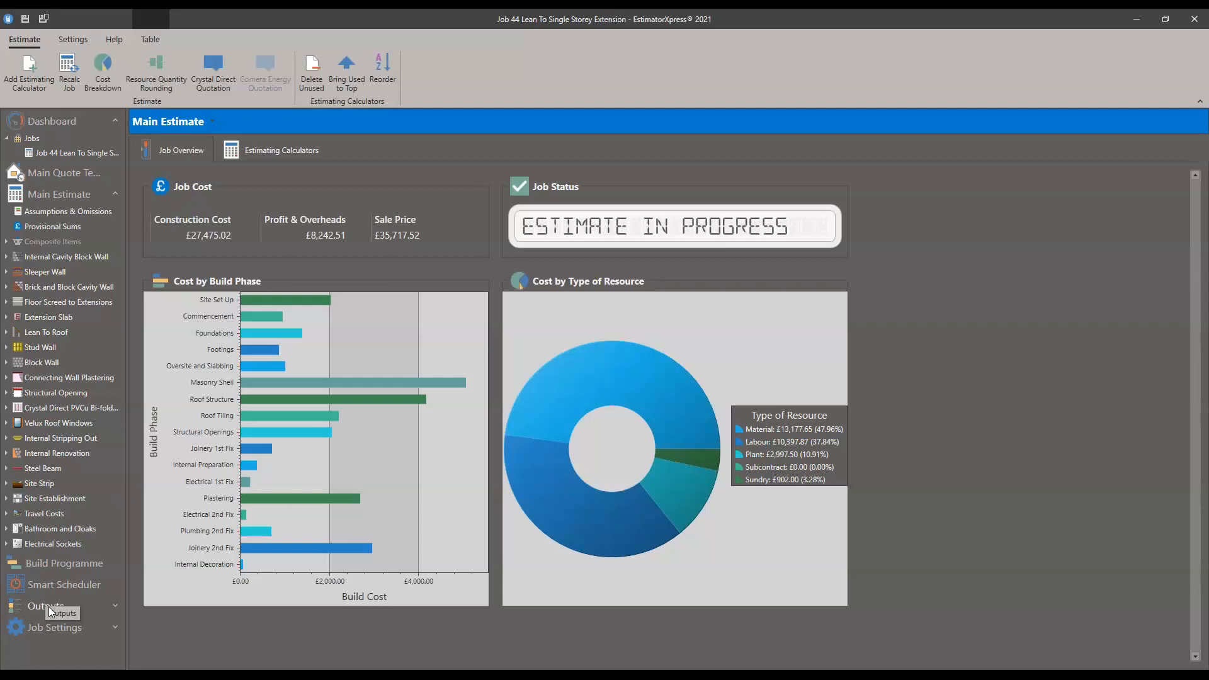
{"action": "left_click", "coordinate": [281, 150]}
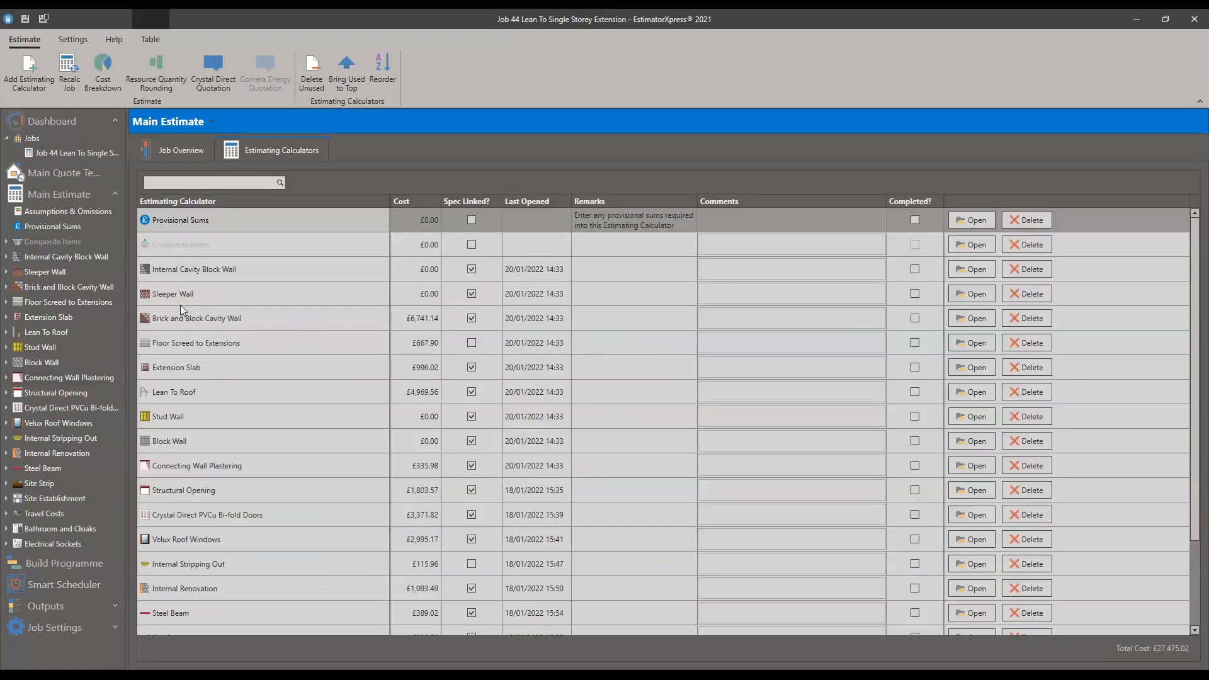
{"action": "scroll", "coordinate": [238, 290], "scroll_direction": "down", "scroll_amount": 3}
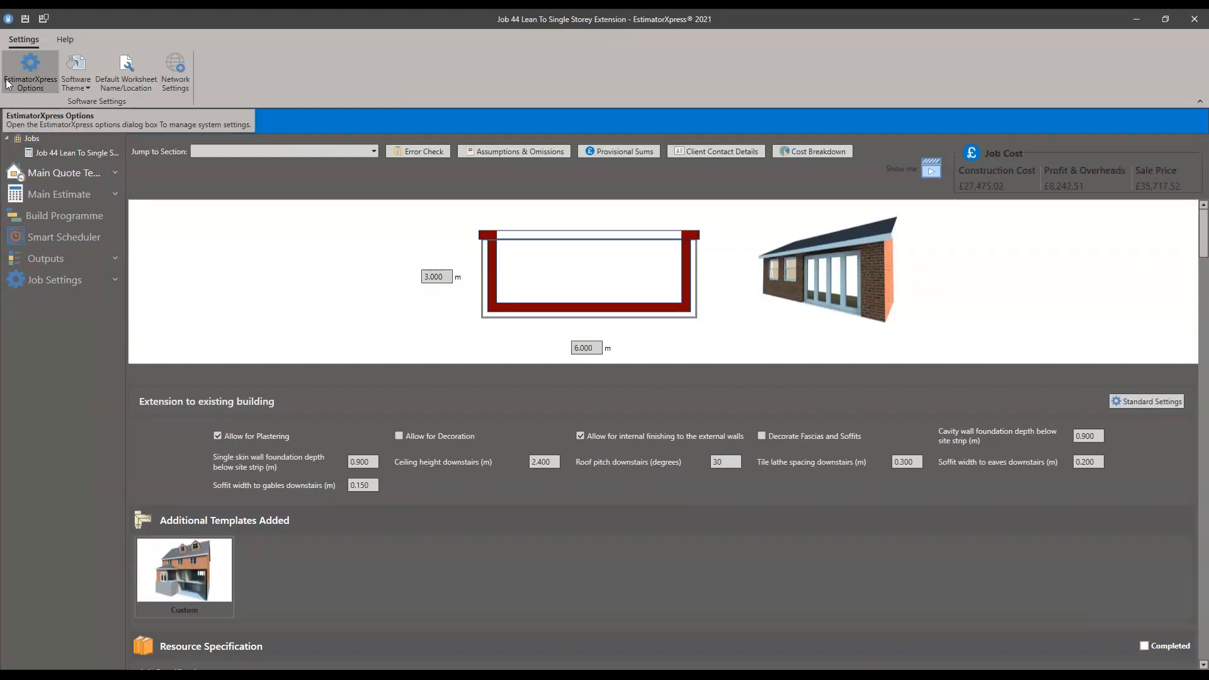
- Add the Services Charges estimating calculator to the template's Preliminaries and Sundries section without entering any dimensions
{"action": "left_click", "coordinate": [372, 152]}
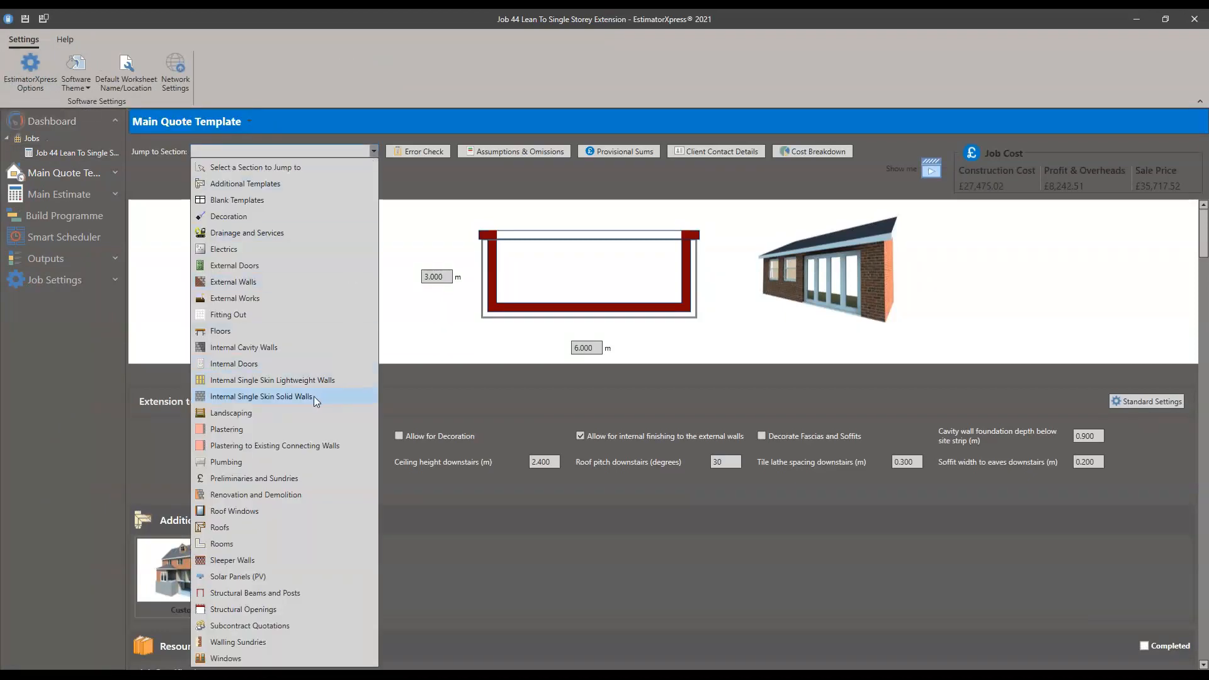
{"action": "left_click", "coordinate": [258, 479]}
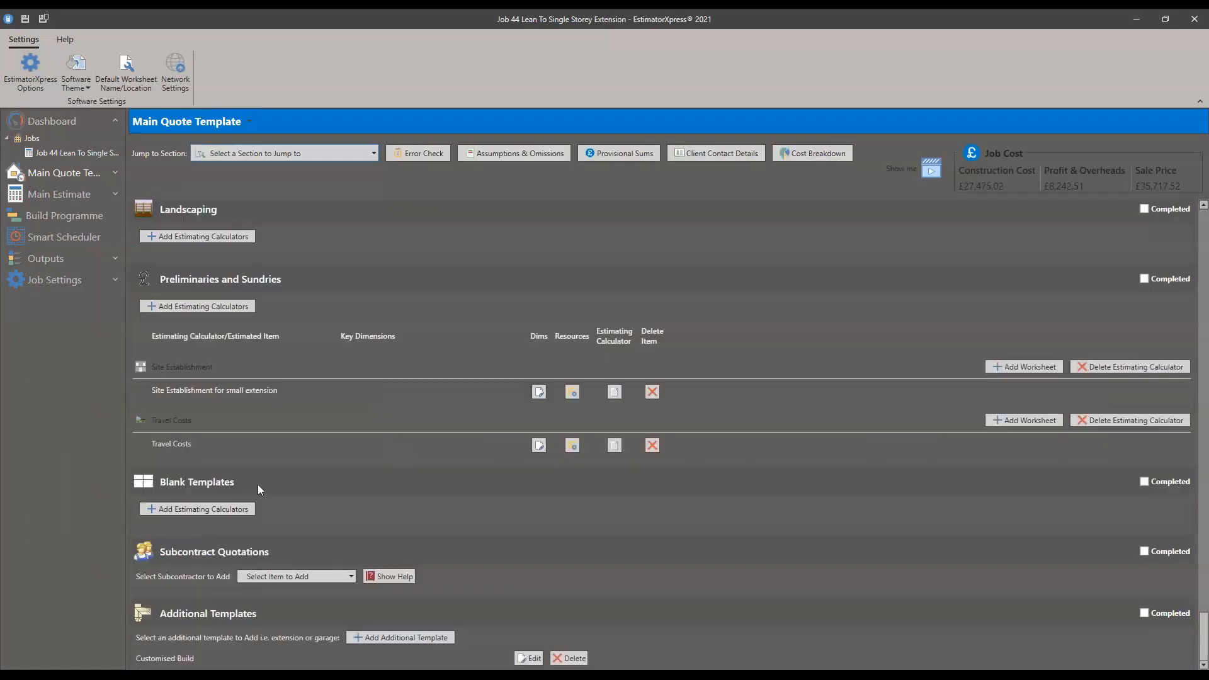
{"action": "left_click", "coordinate": [194, 307]}
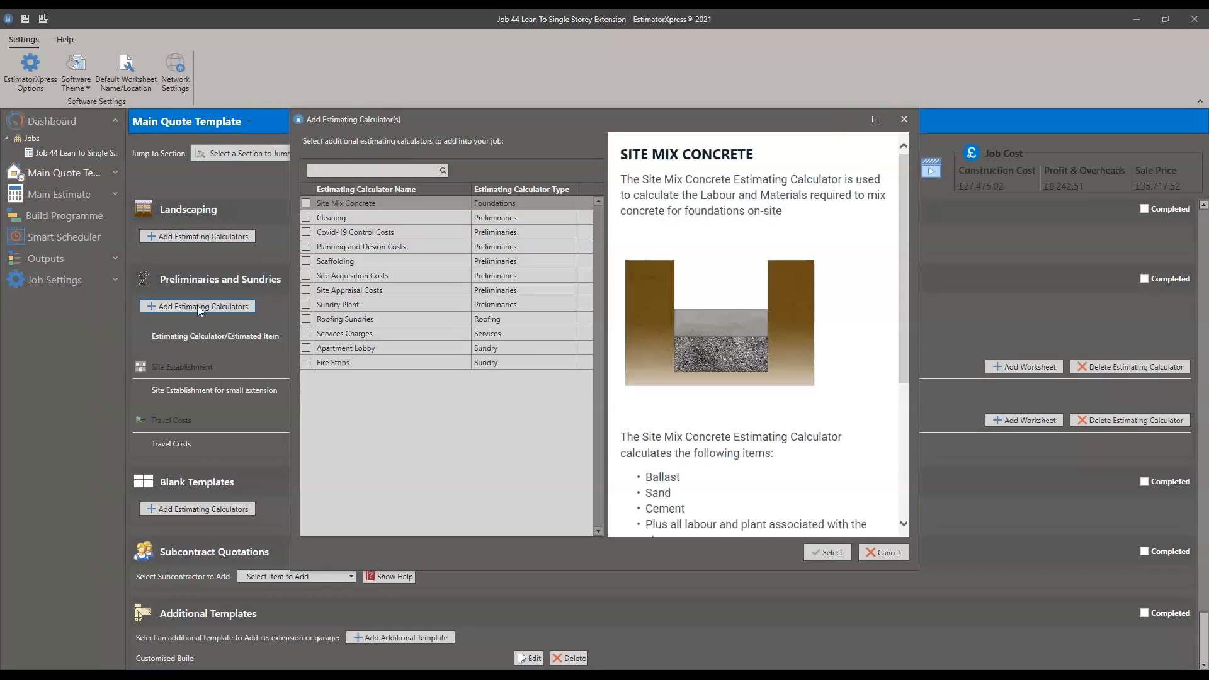
{"action": "left_click", "coordinate": [307, 333]}
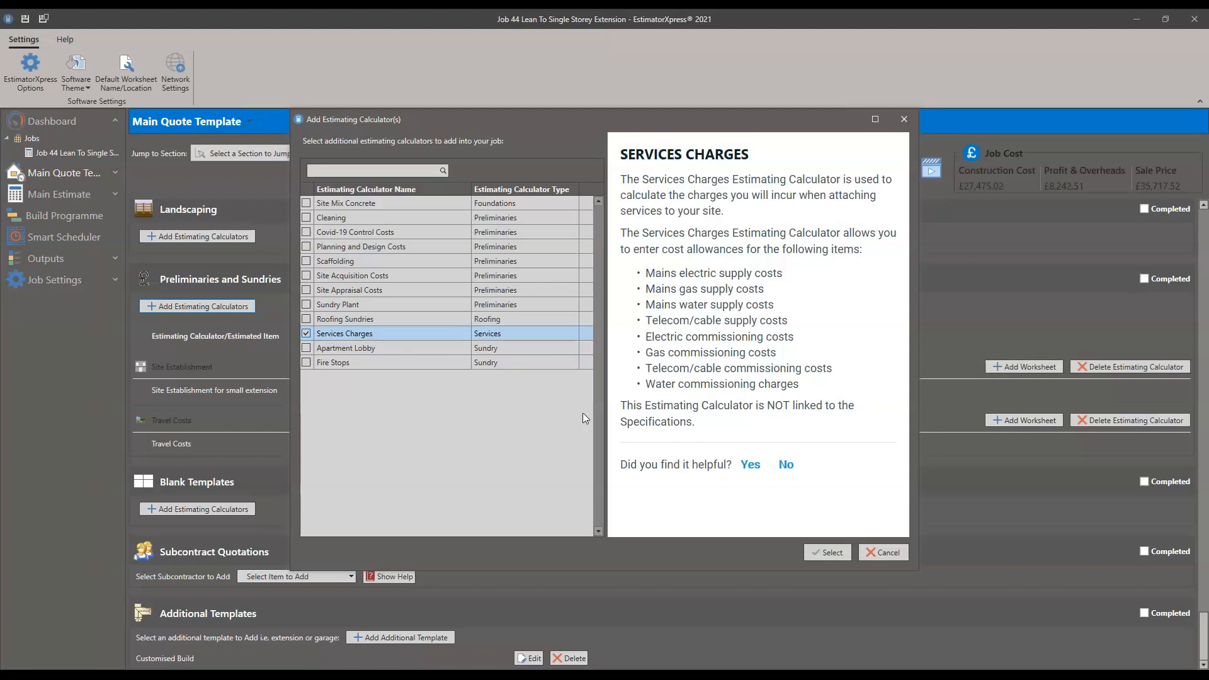
{"action": "left_click", "coordinate": [829, 552]}
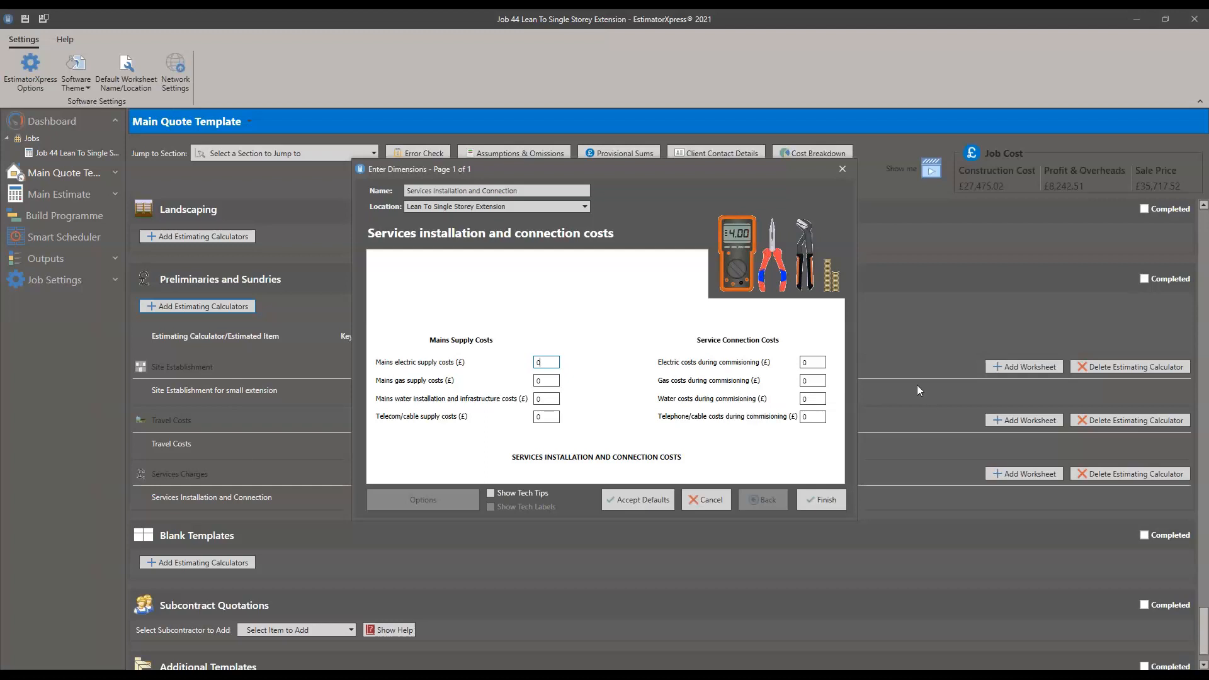
{"action": "left_click", "coordinate": [706, 500]}
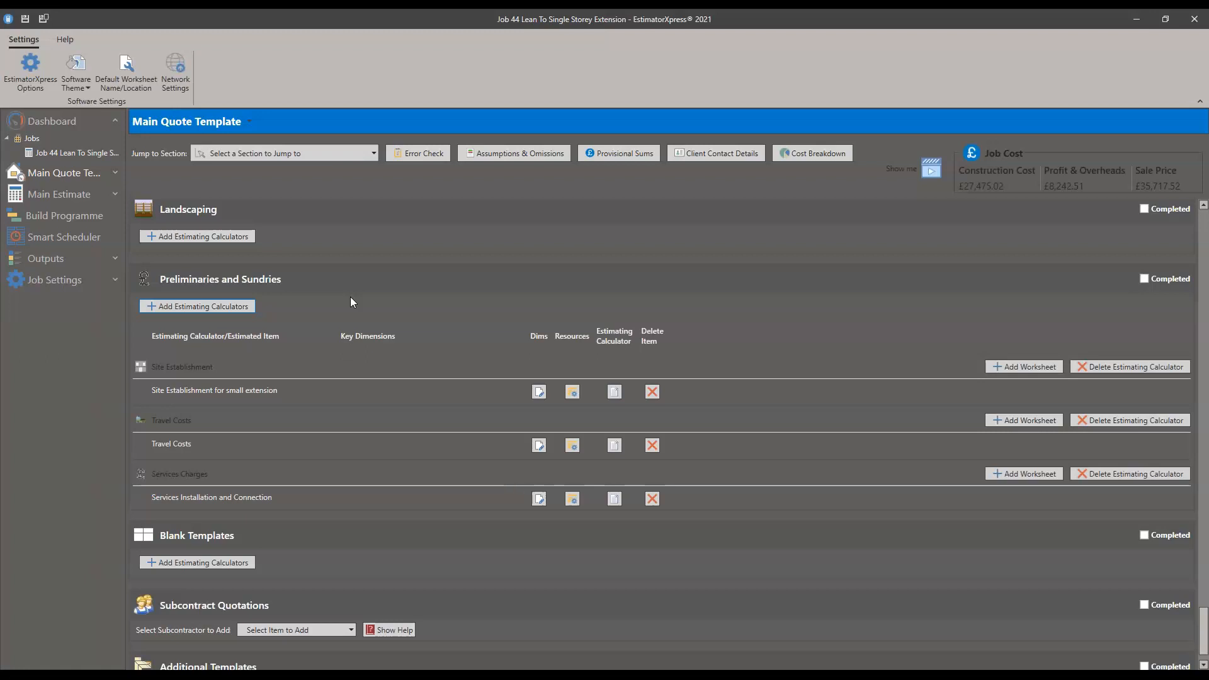
- Open the sundry resources of the External Walls' Brick and Block Cavity Wall estimating calculator
{"action": "scroll", "coordinate": [443, 381], "scroll_direction": "up", "scroll_amount": 10}
{"action": "scroll", "coordinate": [440, 299], "scroll_direction": "up", "scroll_amount": 15}
{"action": "scroll", "coordinate": [439, 299], "scroll_direction": "down", "scroll_amount": 5}
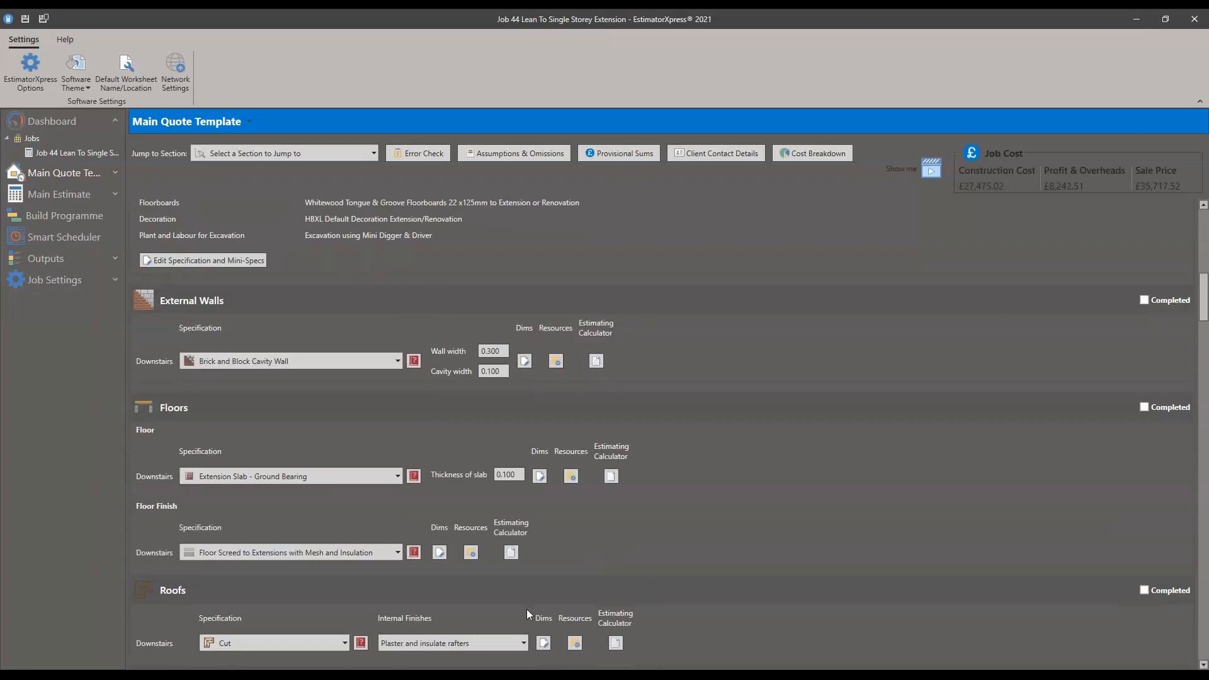
{"action": "left_click", "coordinate": [597, 359]}
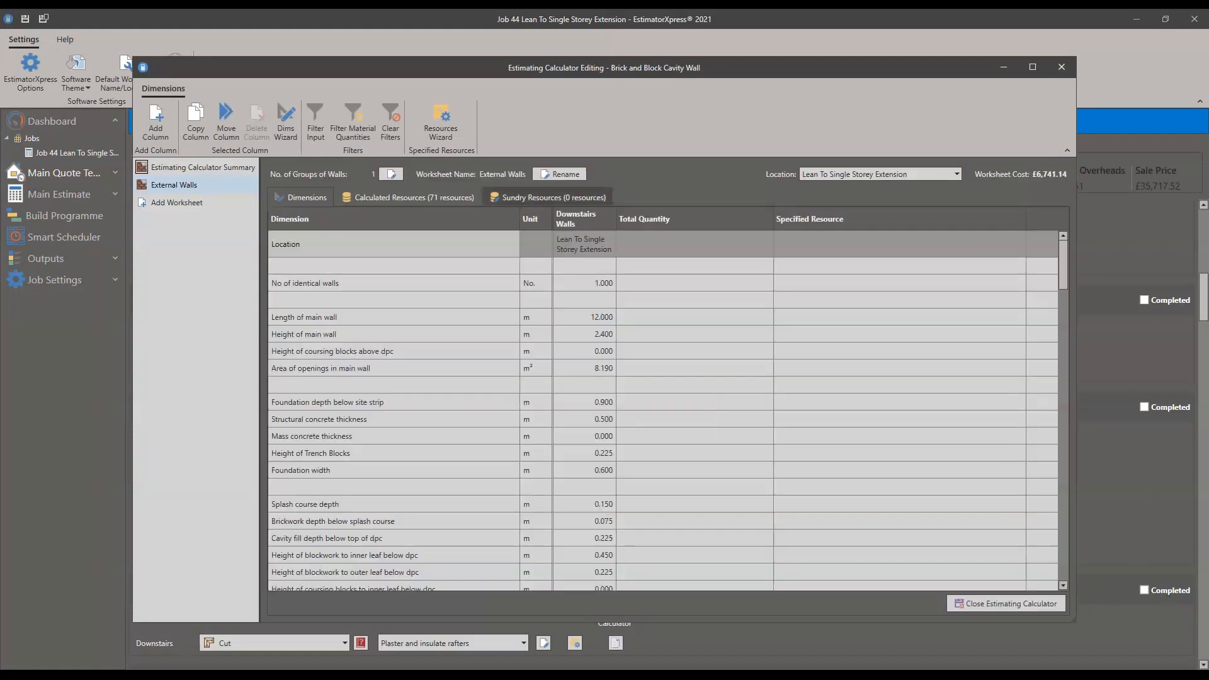
{"action": "left_click", "coordinate": [530, 198]}
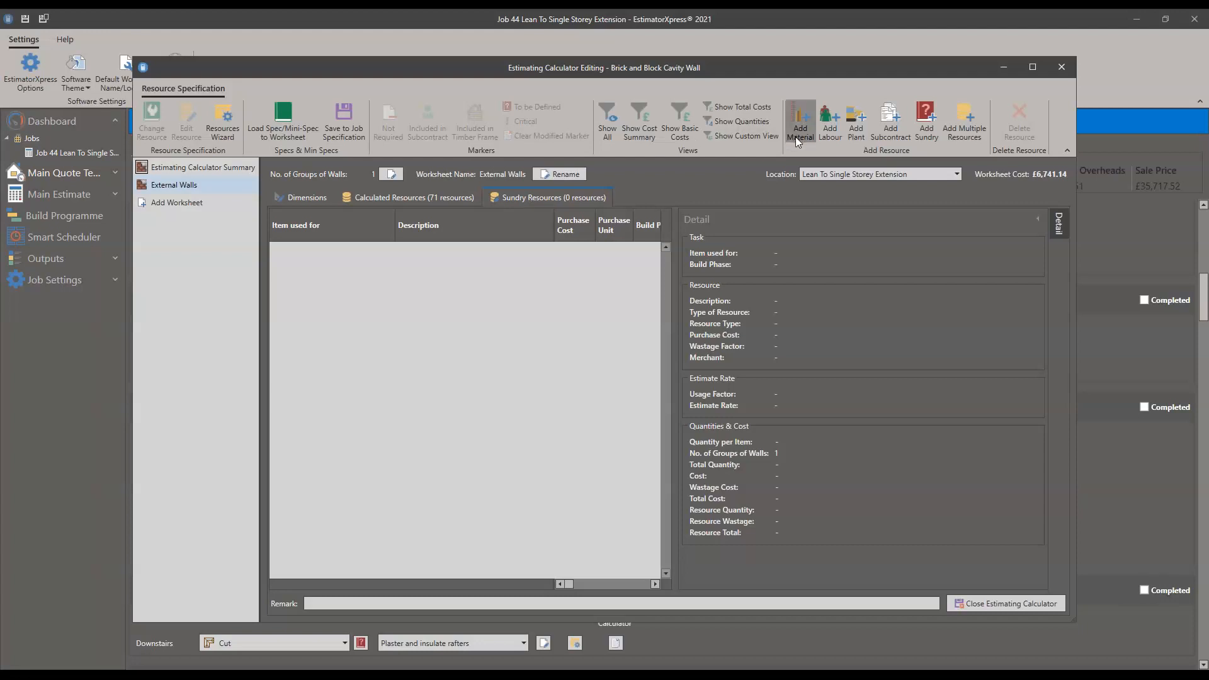
- Start adding a material to the External Walls' sundry resources, and filter the resource list to the Lintels type
{"action": "left_click", "coordinate": [784, 101]}
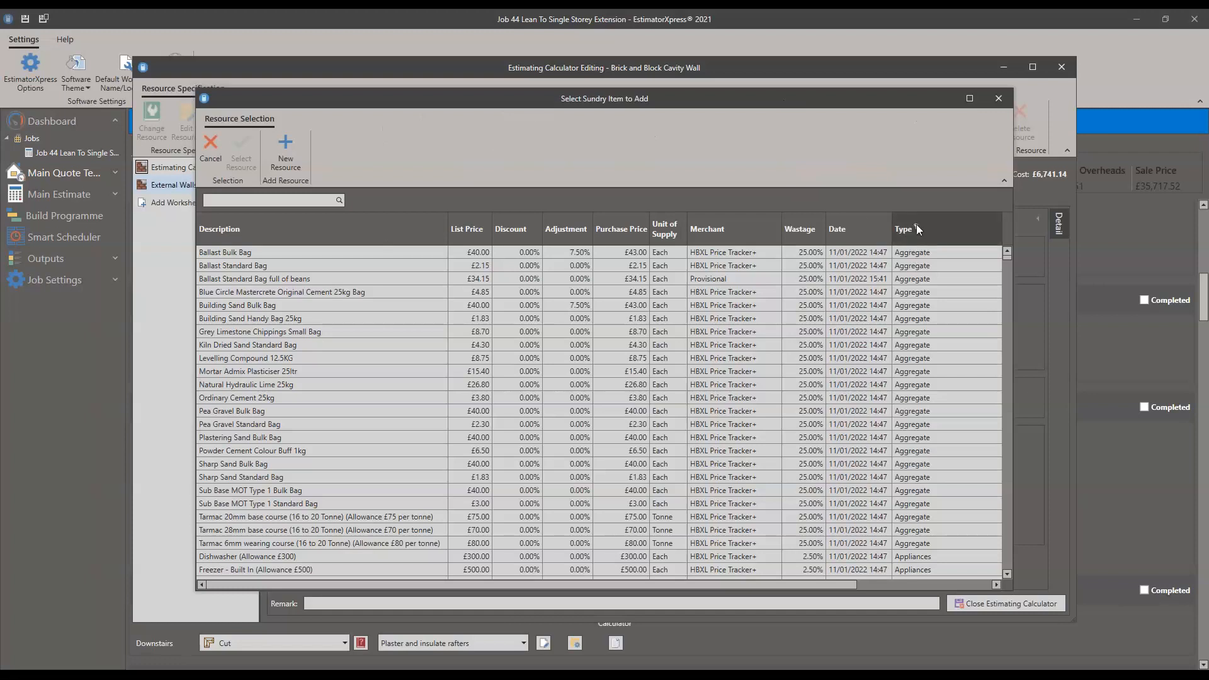
{"action": "left_click", "coordinate": [916, 226]}
{"action": "left_click", "coordinate": [1020, 262]}
{"action": "type", "text": "lintre"}
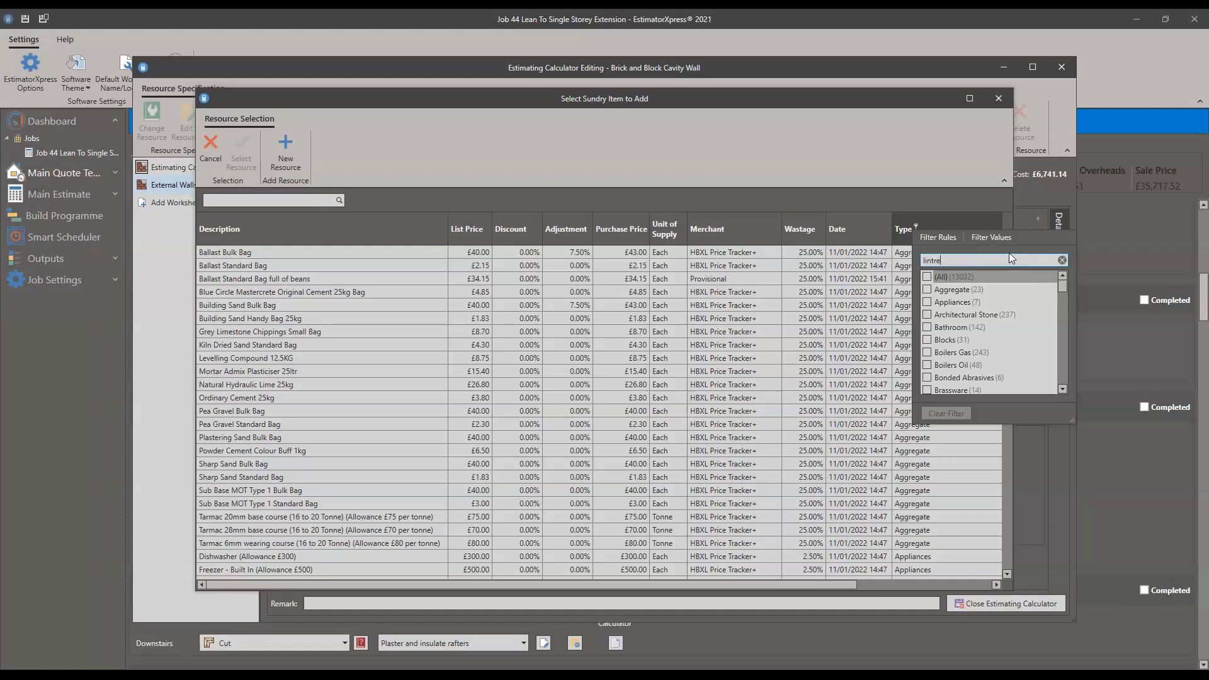
{"action": "key", "text": "BackSpace"}
{"action": "key", "text": "BackSpace"}
{"action": "type", "text": "e"}
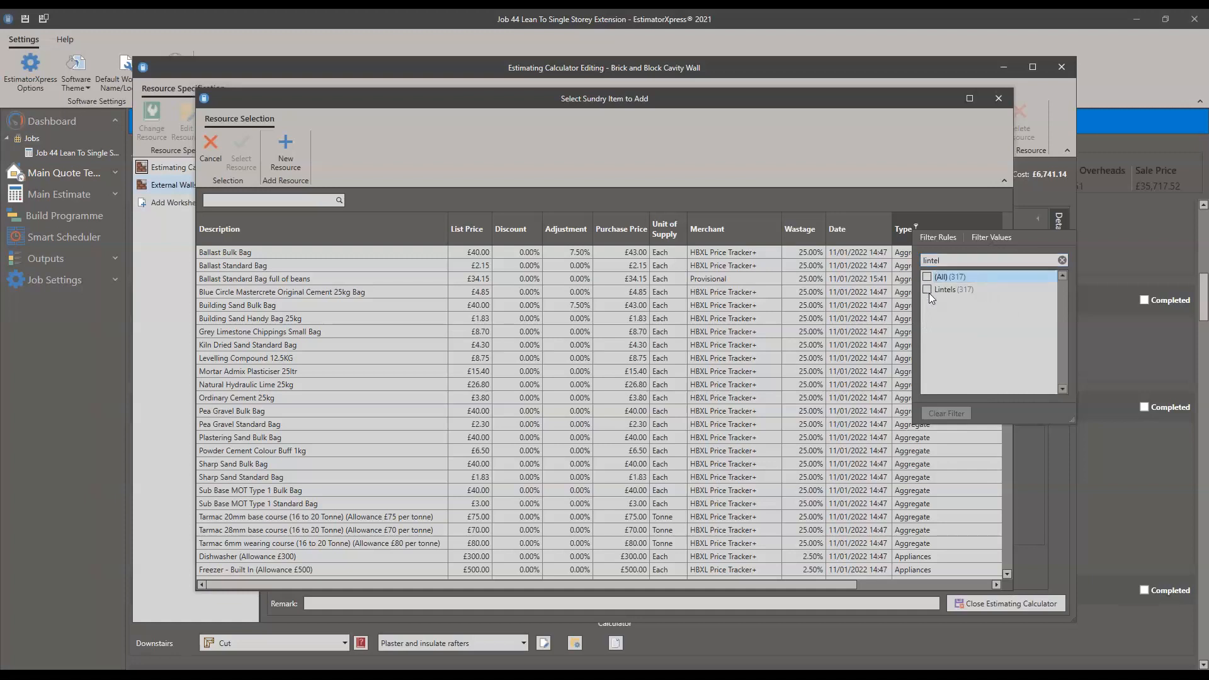
{"action": "left_click", "coordinate": [927, 289]}
- Look through the available lintel resources, and remove the type filter from the list
{"action": "scroll", "coordinate": [379, 326], "scroll_direction": "down", "scroll_amount": 15}
{"action": "scroll", "coordinate": [371, 316], "scroll_direction": "down", "scroll_amount": 12}
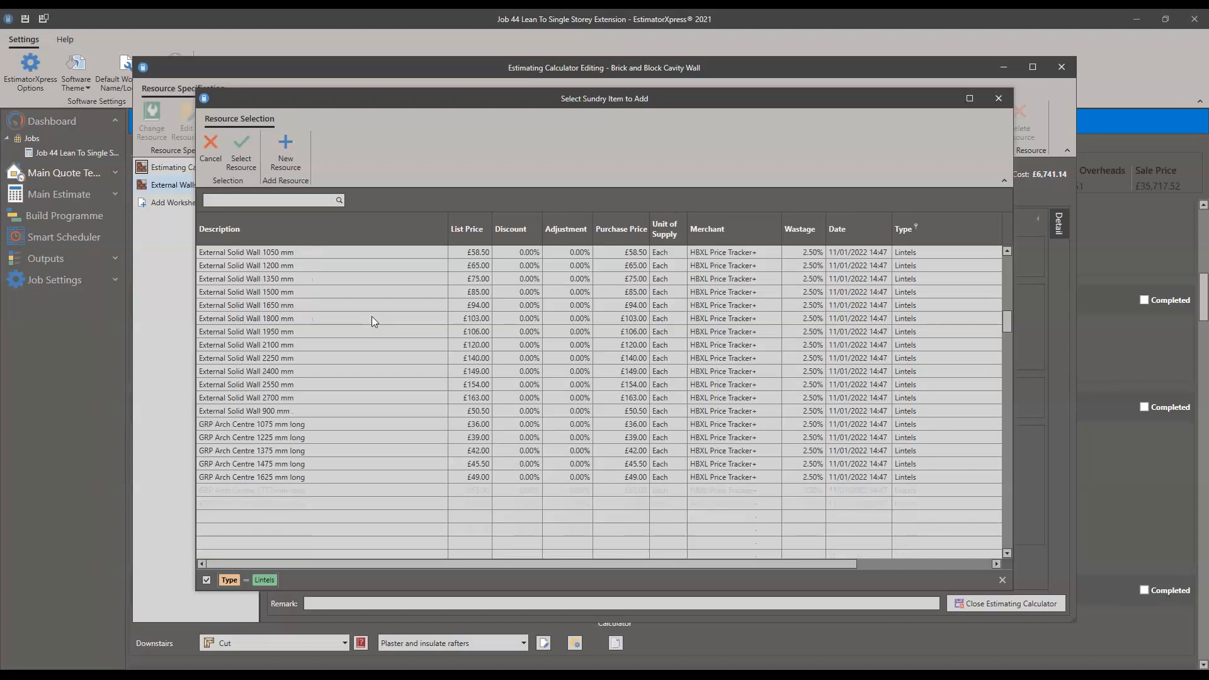
{"action": "scroll", "coordinate": [371, 316], "scroll_direction": "down", "scroll_amount": 10}
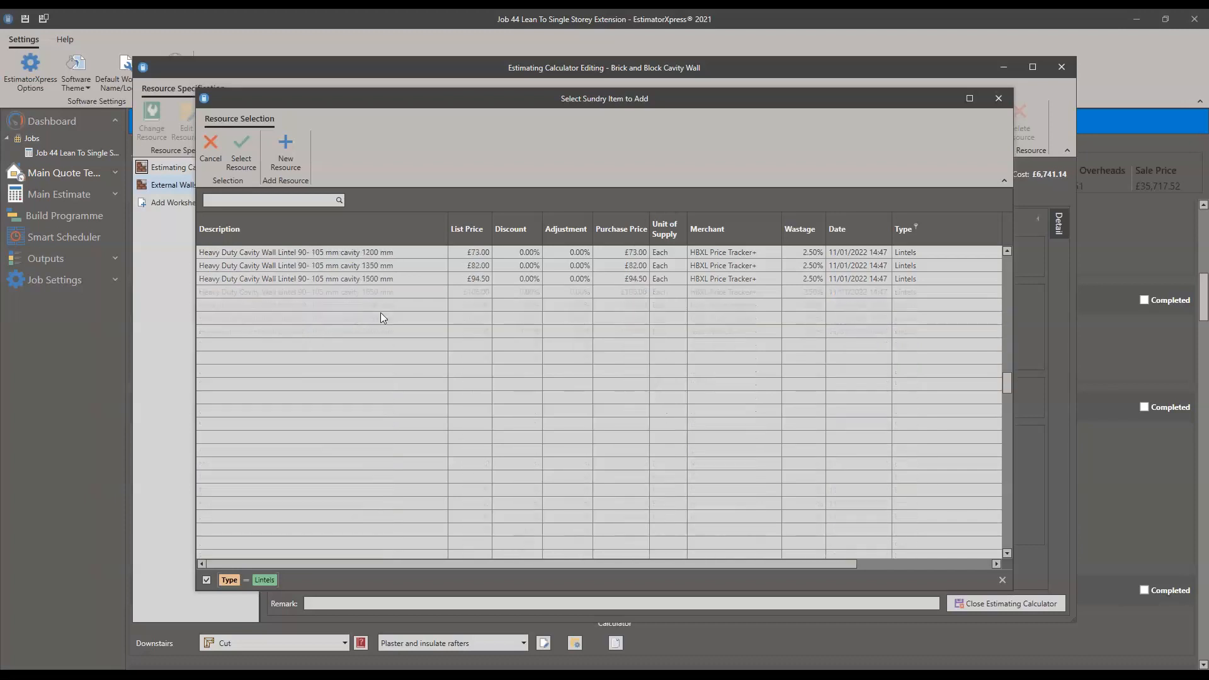
{"action": "scroll", "coordinate": [383, 308], "scroll_direction": "down", "scroll_amount": 10}
{"action": "scroll", "coordinate": [621, 324], "scroll_direction": "down", "scroll_amount": 13}
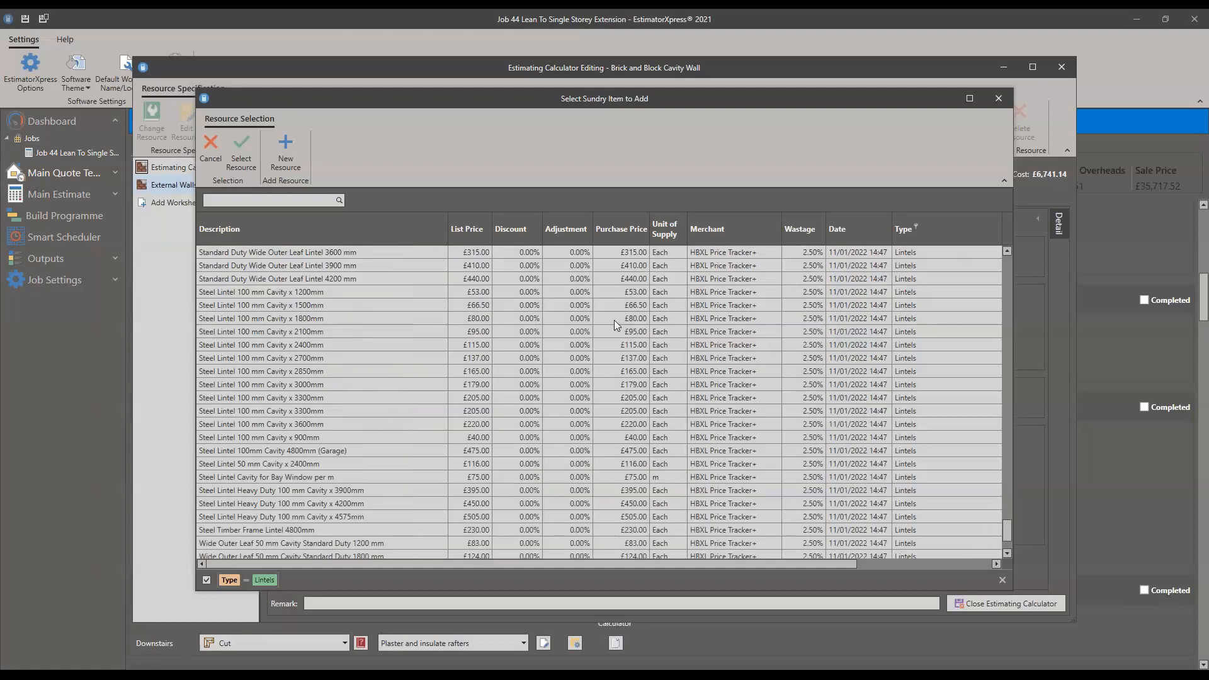
{"action": "scroll", "coordinate": [614, 320], "scroll_direction": "down", "scroll_amount": 3}
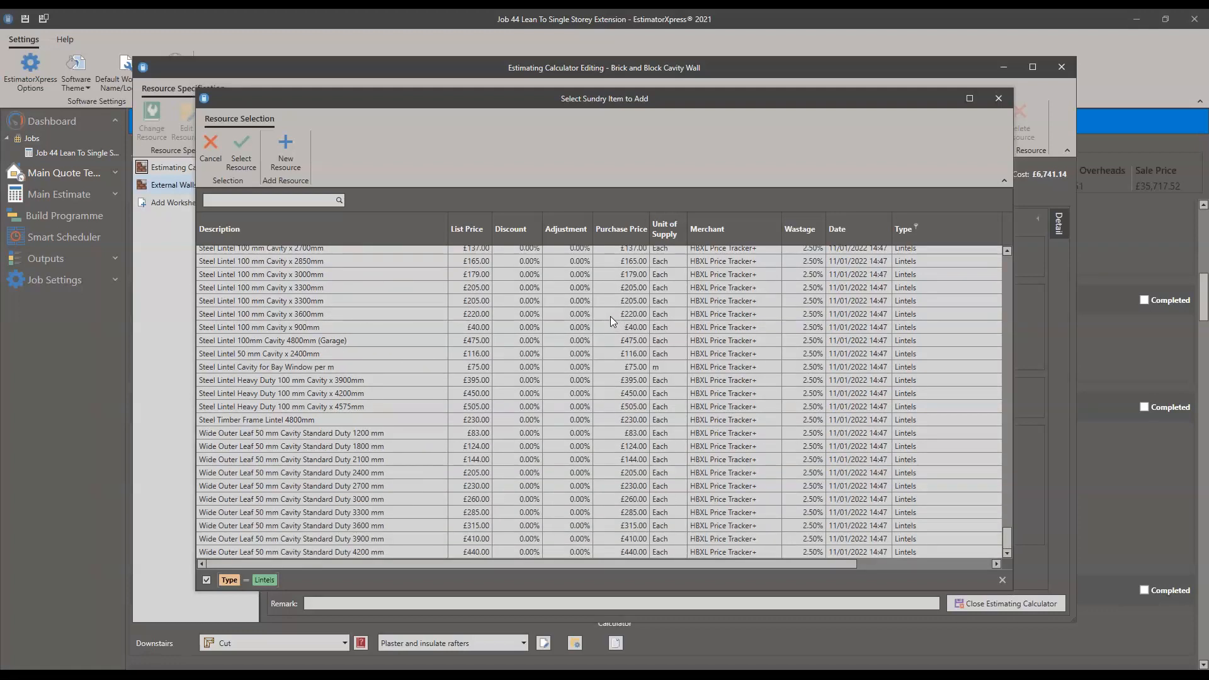
{"action": "scroll", "coordinate": [605, 312], "scroll_direction": "up", "scroll_amount": 5}
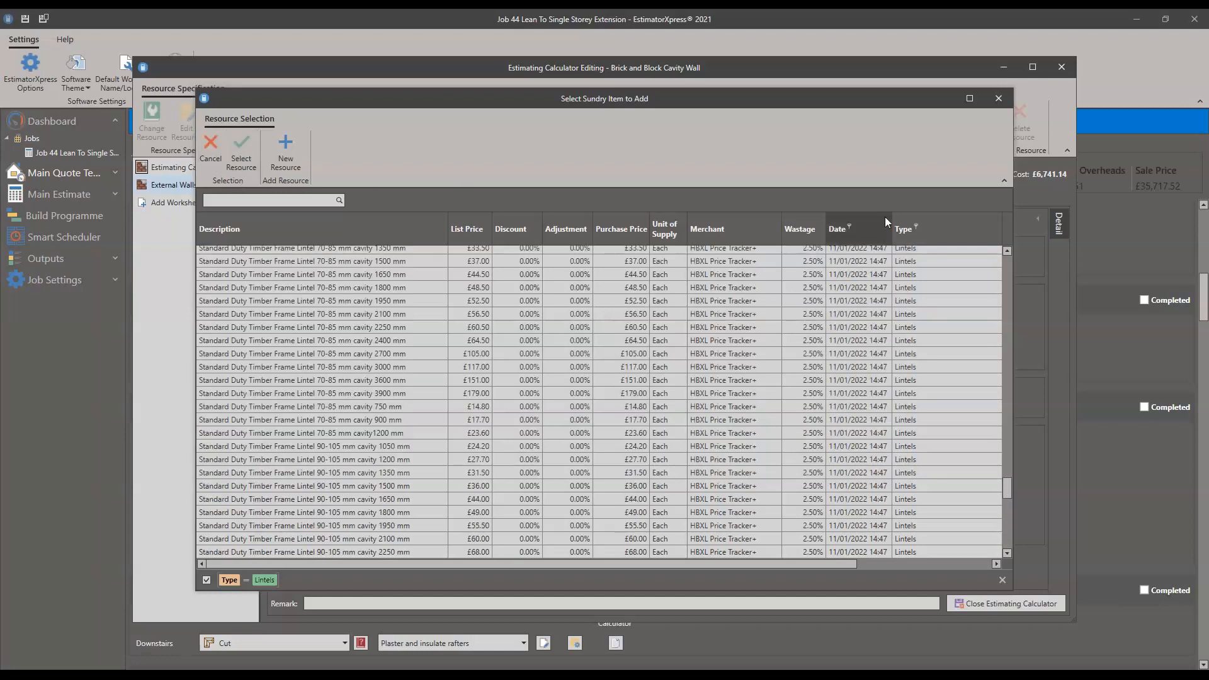
{"action": "left_click", "coordinate": [916, 227]}
{"action": "left_click", "coordinate": [926, 277]}
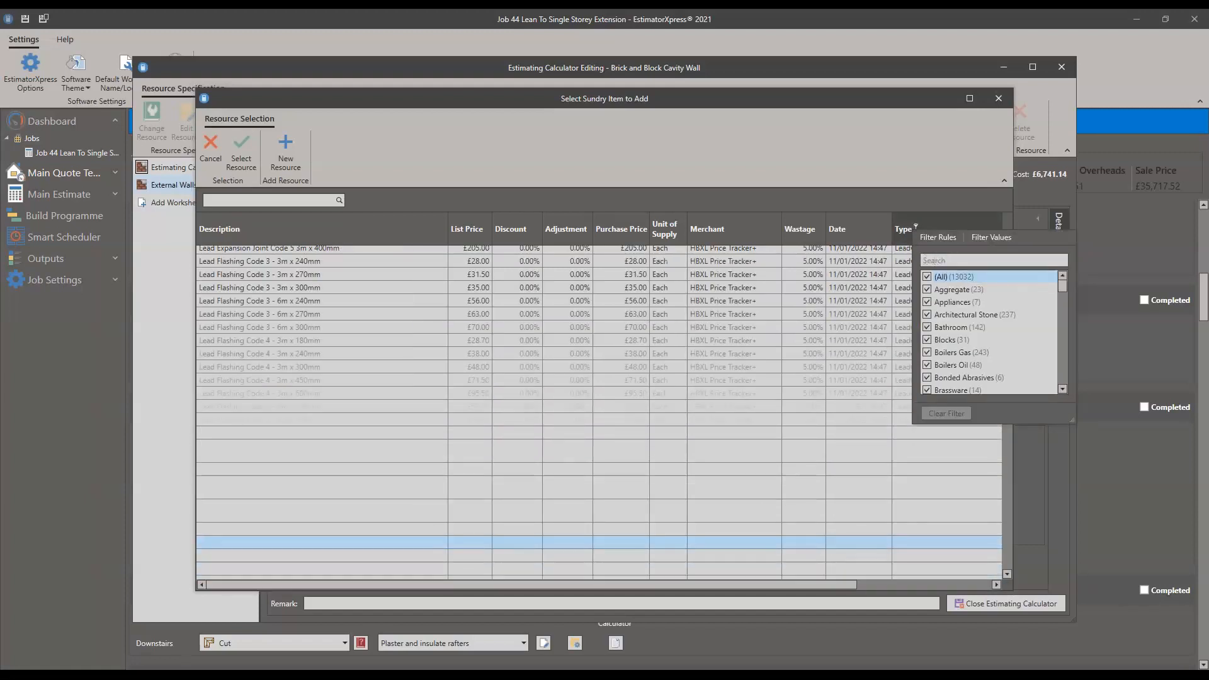
- Search the resource list for "pressed" and for the shorter term "press", and look through the matches
{"action": "left_click", "coordinate": [256, 201]}
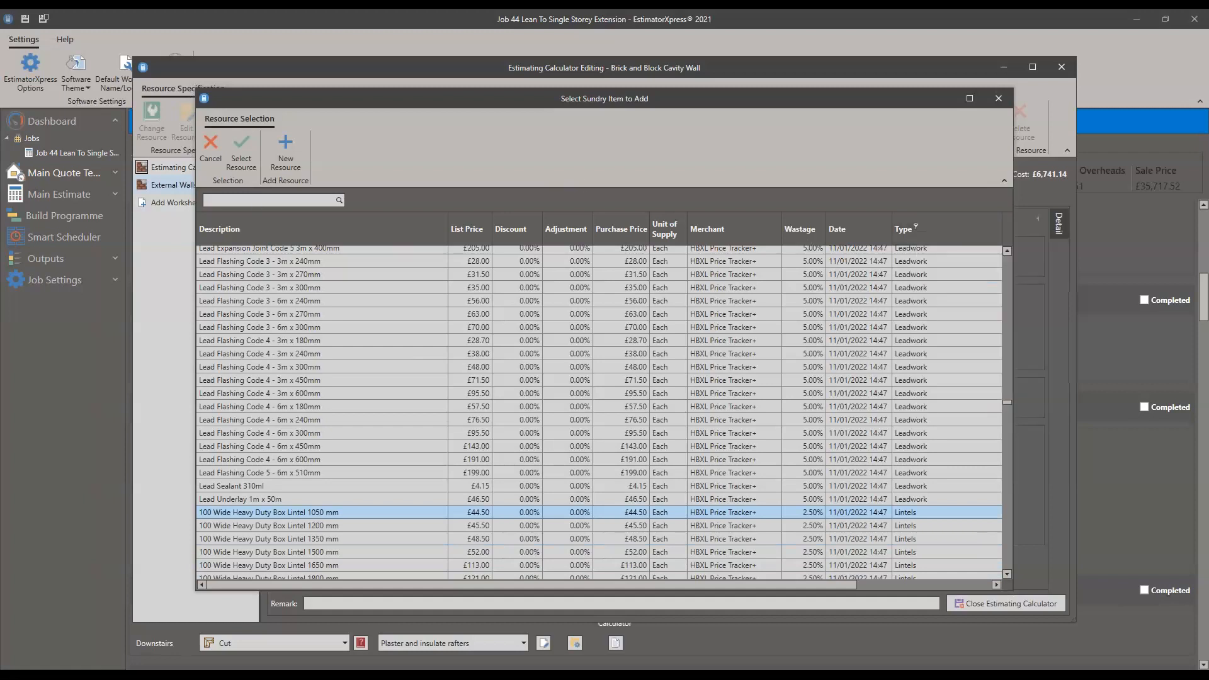
{"action": "type", "text": "pressed"}
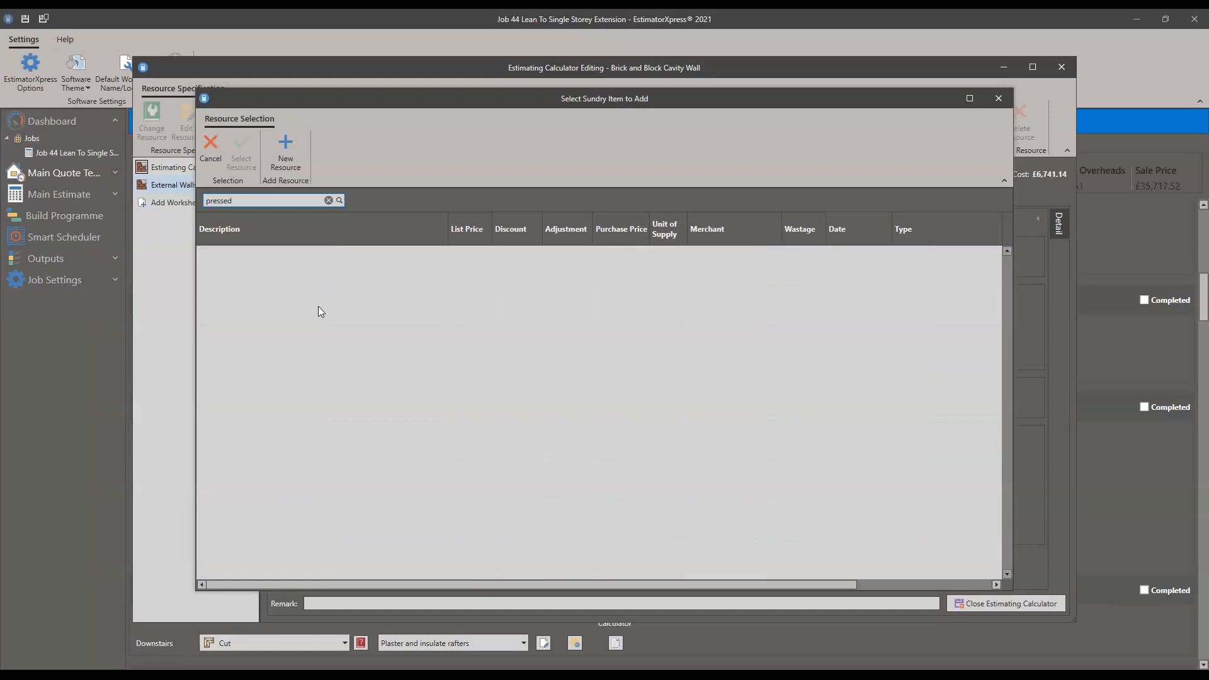
{"action": "key", "text": "BackSpace"}
{"action": "key", "text": "BackSpace"}
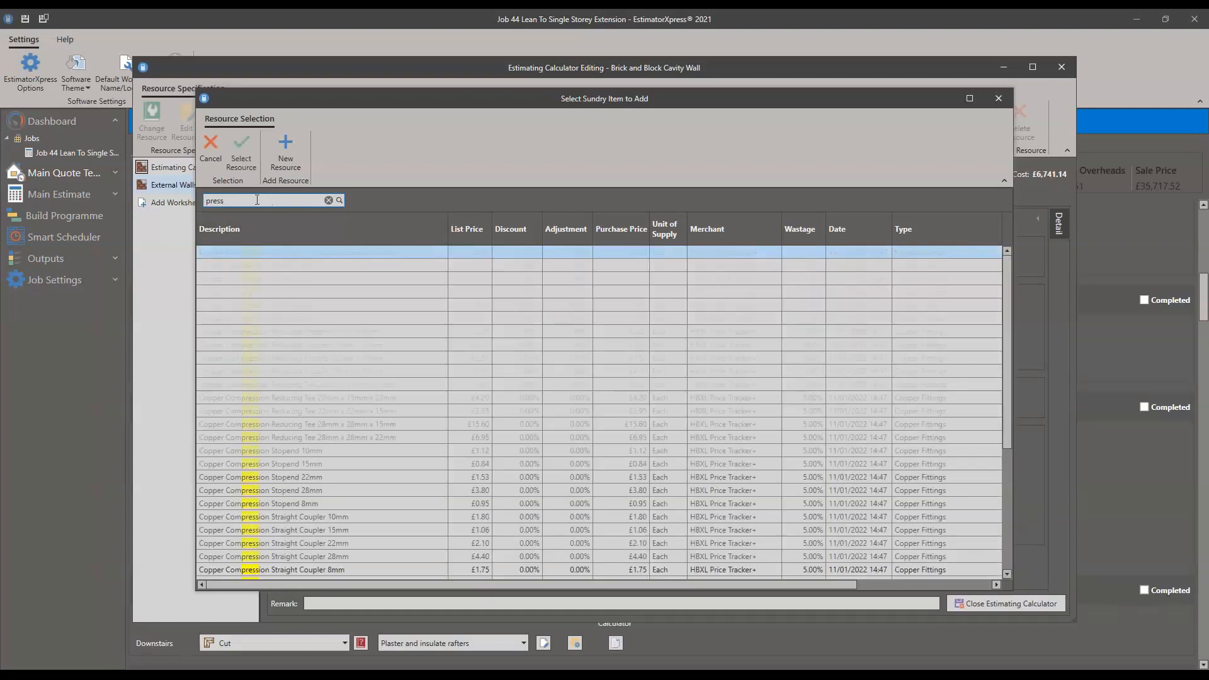
{"action": "scroll", "coordinate": [302, 343], "scroll_direction": "down", "scroll_amount": 5}
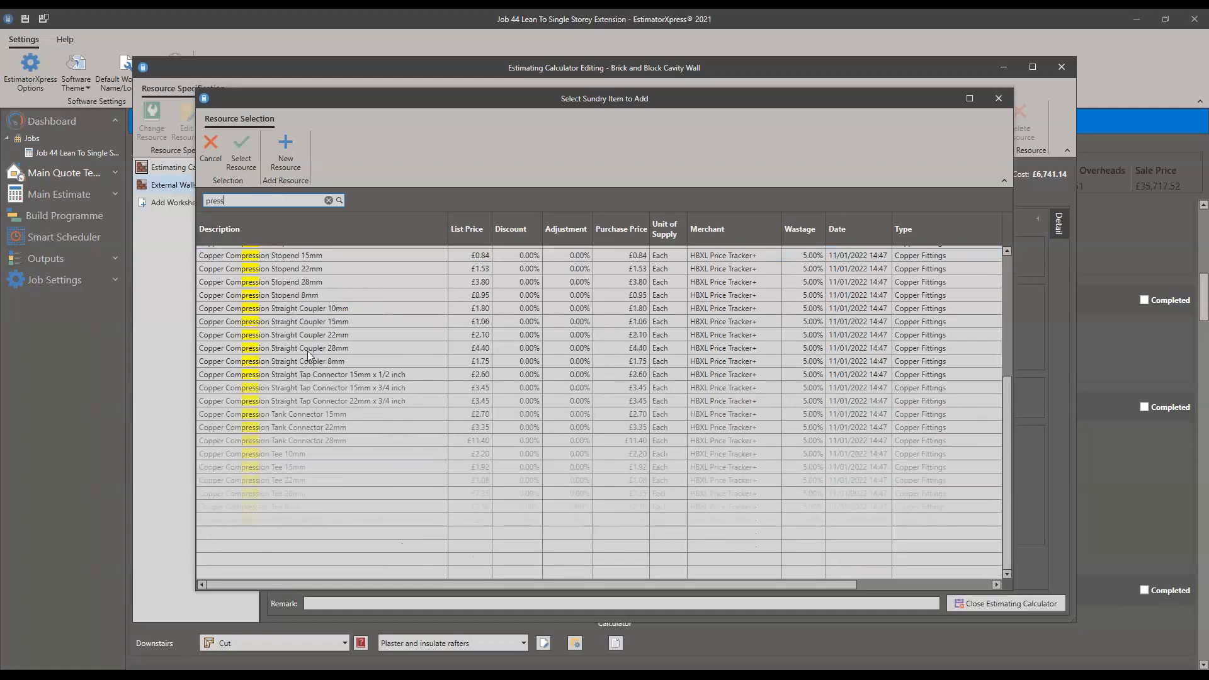
{"action": "scroll", "coordinate": [315, 432], "scroll_direction": "up", "scroll_amount": 5}
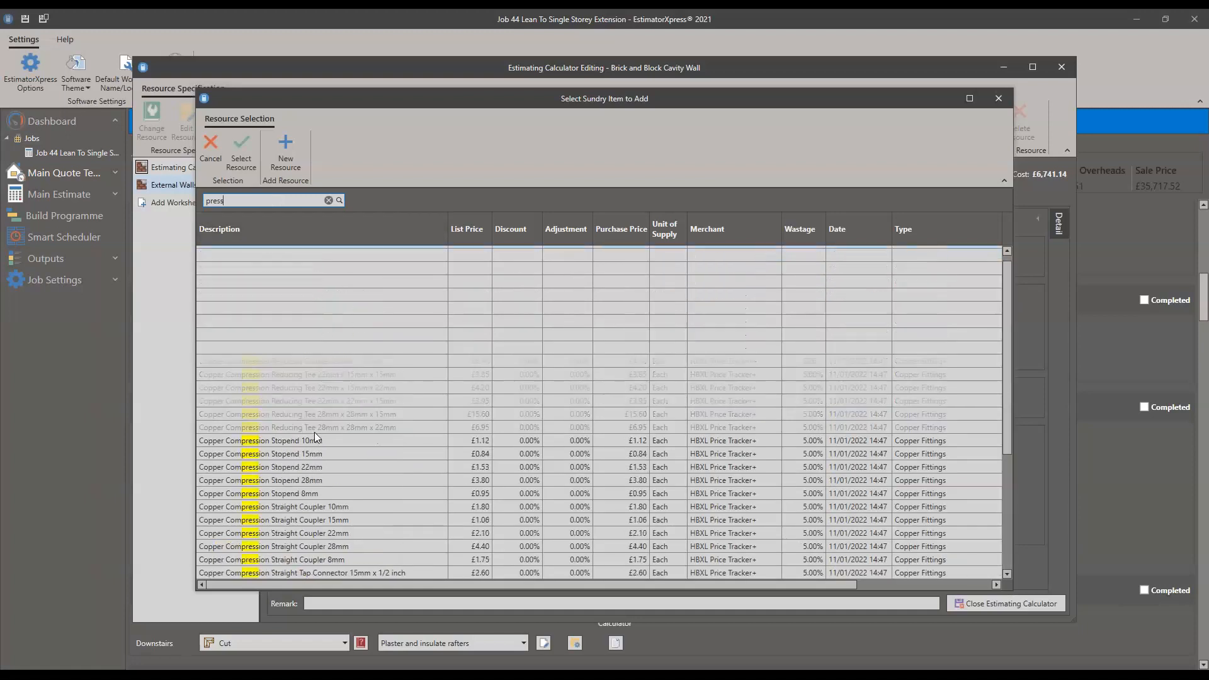
- Search the resource list for "concrete" and find the prestressed concrete lintels
{"action": "double_click", "coordinate": [232, 200]}
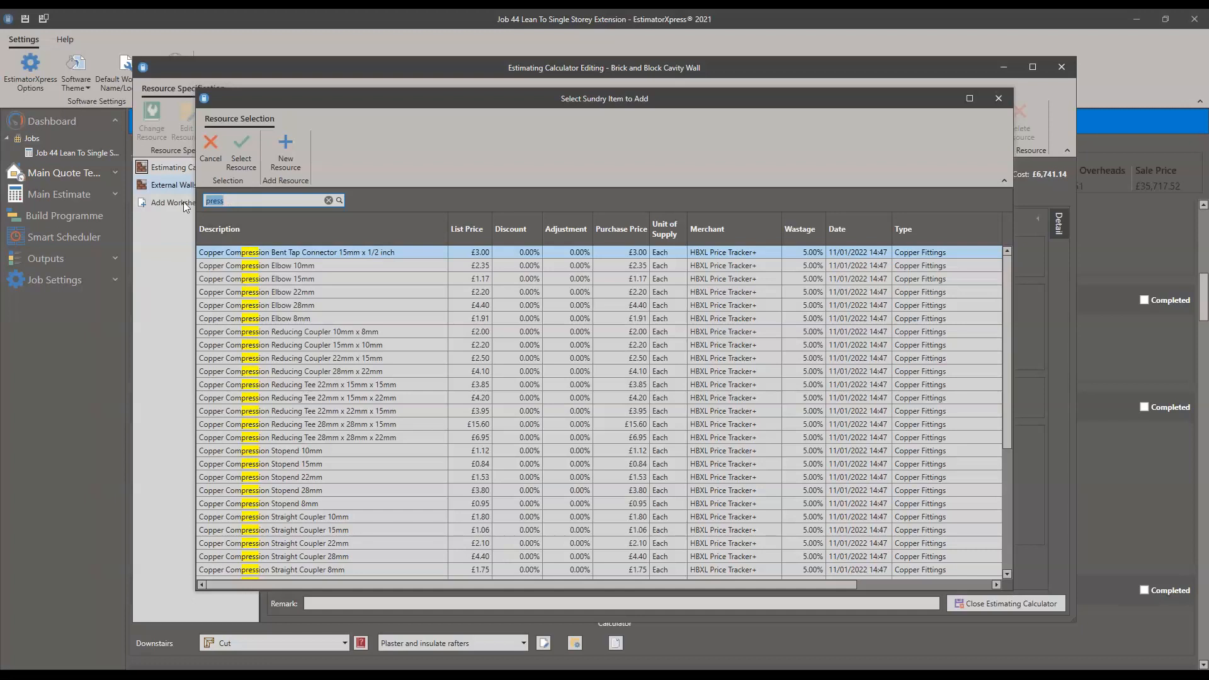
{"action": "type", "text": "convrete"}
{"action": "key", "text": "BackSpace"}
{"action": "key", "text": "BackSpace"}
{"action": "key", "text": "BackSpace"}
{"action": "key", "text": "BackSpace"}
{"action": "key", "text": "BackSpace"}
{"action": "type", "text": "crete"}
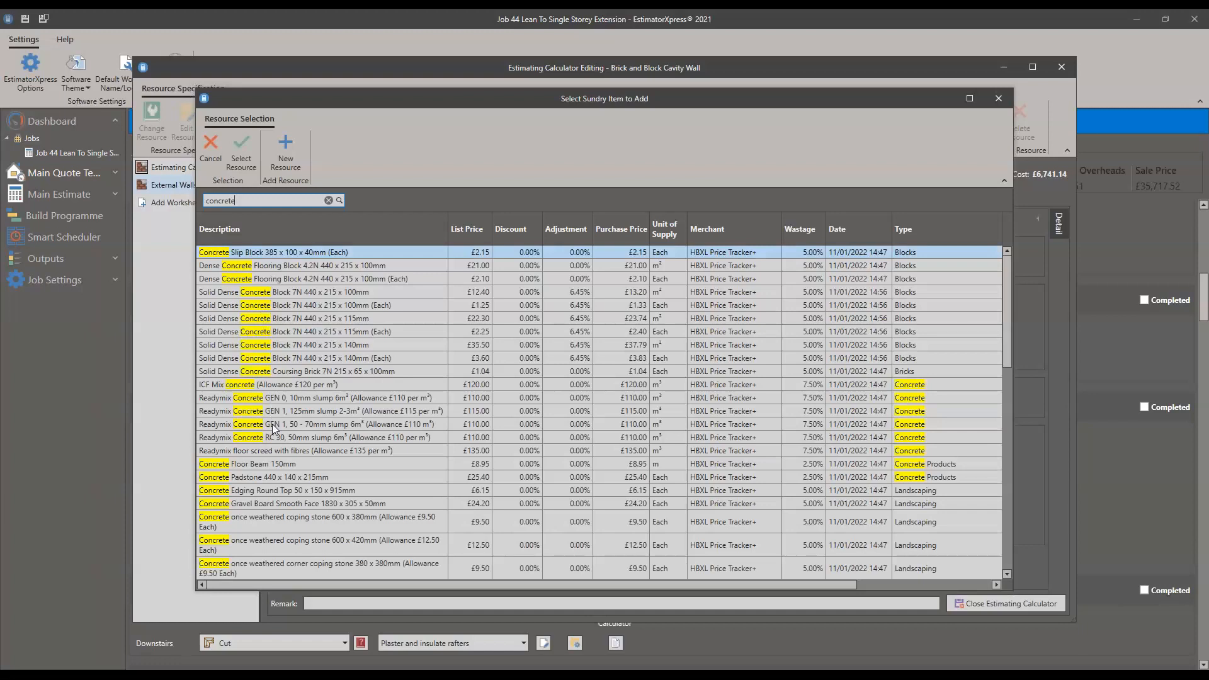
{"action": "scroll", "coordinate": [299, 472], "scroll_direction": "down", "scroll_amount": 1}
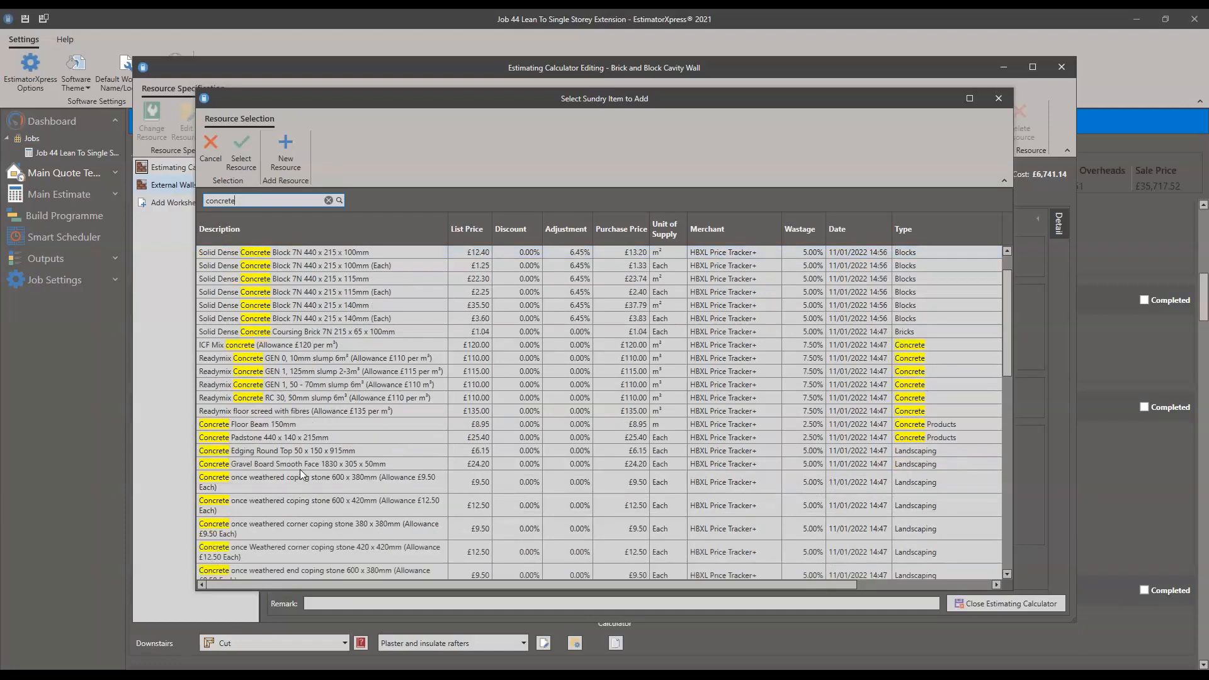
{"action": "scroll", "coordinate": [299, 470], "scroll_direction": "down", "scroll_amount": 6}
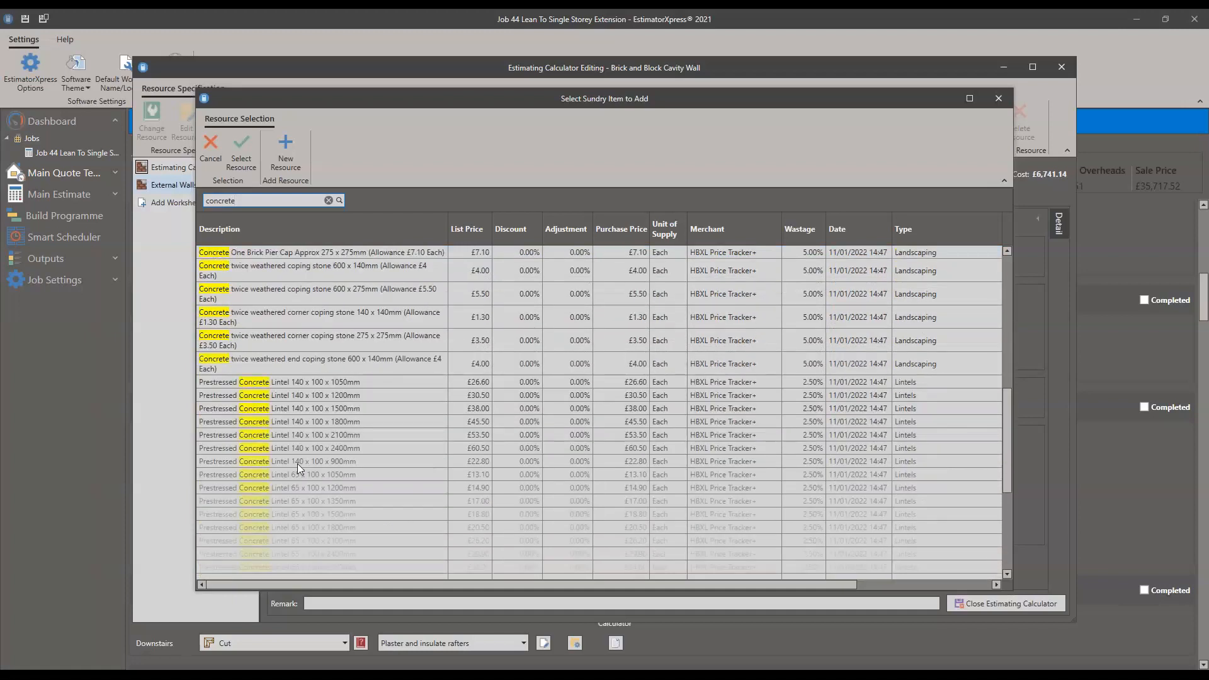
- Choose the Prestressed Concrete Lintel 65 x 100 x 750mm as the sundry material
{"action": "left_click", "coordinate": [296, 410]}
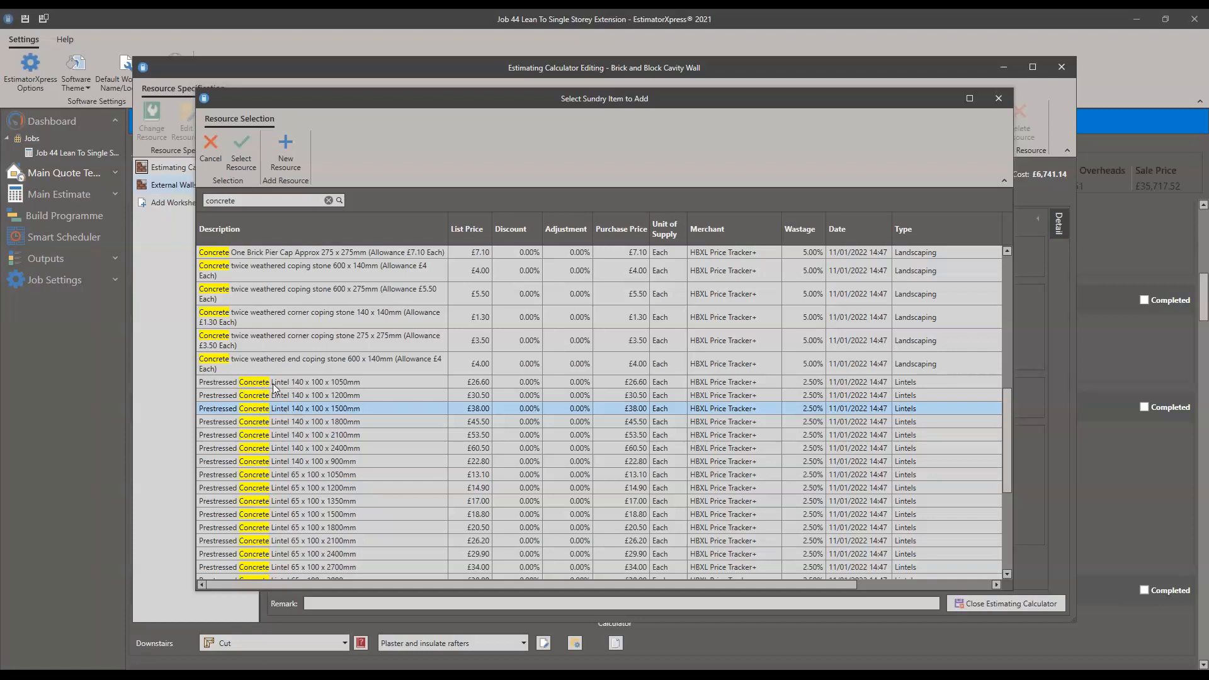
{"action": "scroll", "coordinate": [274, 387], "scroll_direction": "down", "scroll_amount": 1}
{"action": "left_click", "coordinate": [287, 403]}
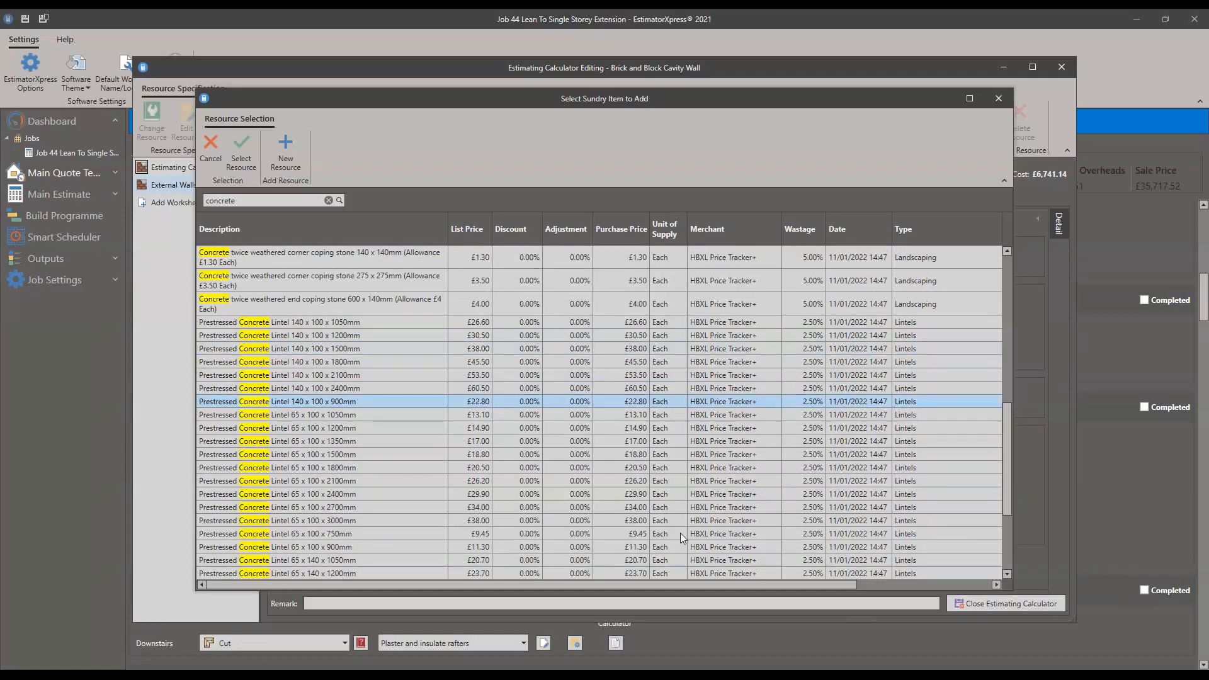
{"action": "left_click", "coordinate": [348, 535]}
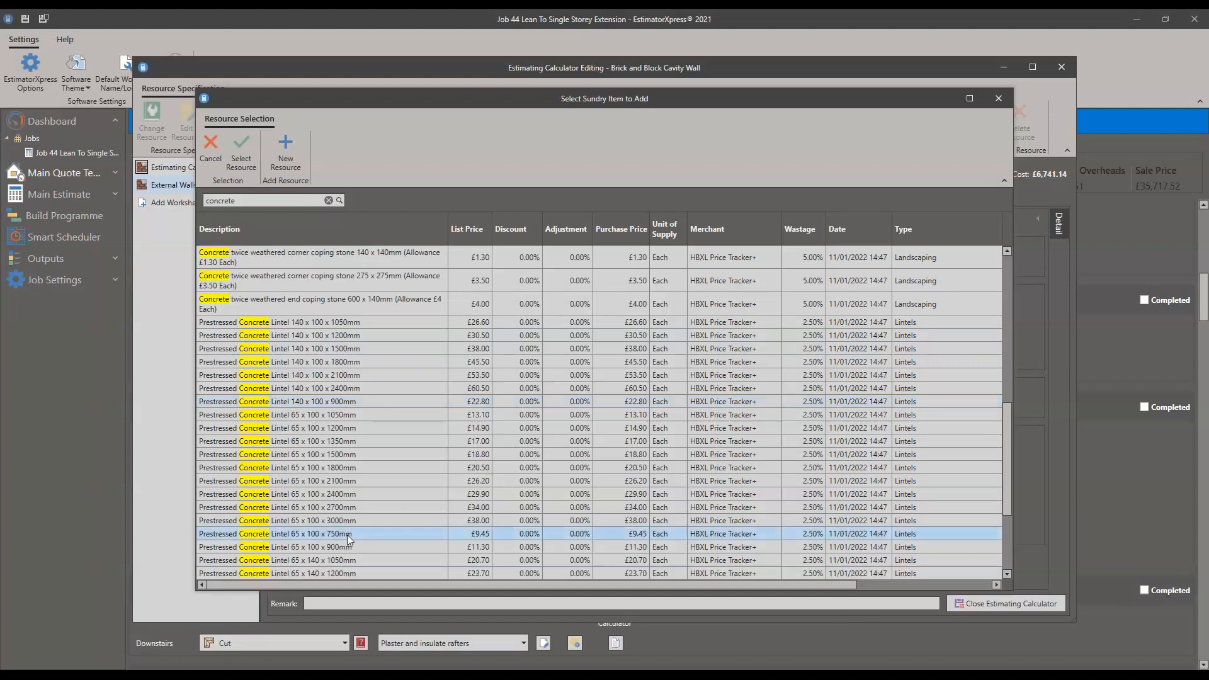
{"action": "left_click", "coordinate": [230, 170]}
- Add the lintel as "Drains under extension" with quantity 2 in the Footings build phase, and close the estimating calculator
{"action": "left_click", "coordinate": [500, 257]}
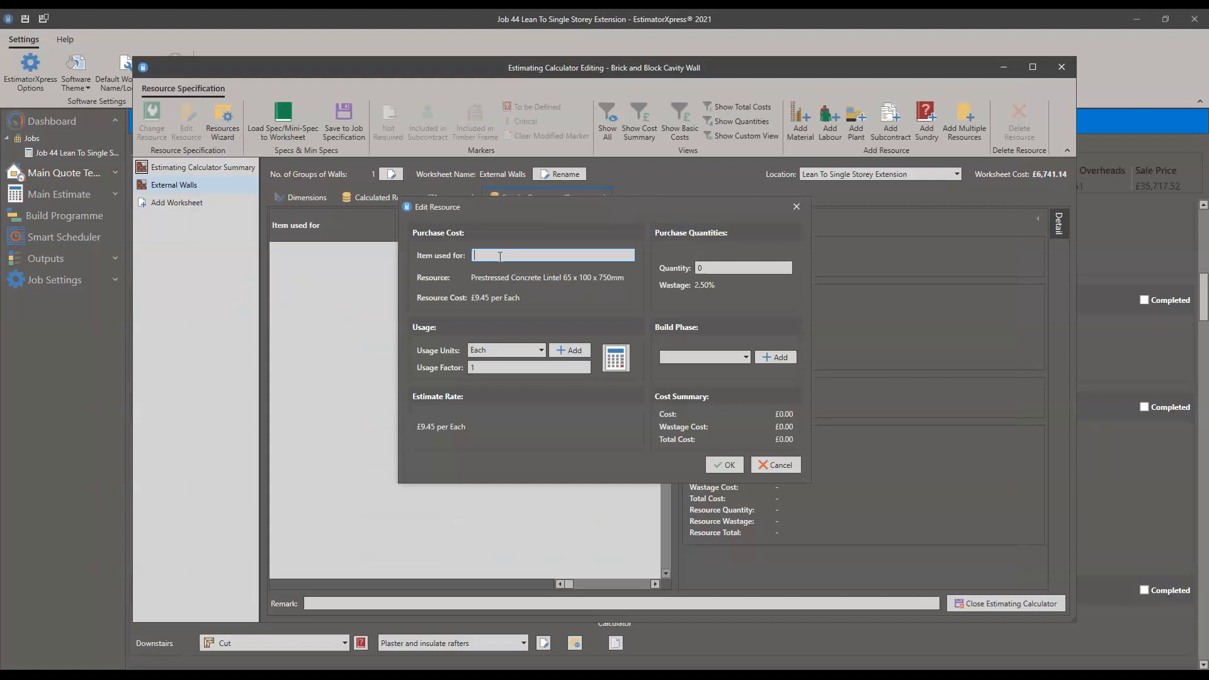
{"action": "type", "text": "Drains under extension"}
{"action": "double_click", "coordinate": [724, 268]}
{"action": "type", "text": "2"}
{"action": "left_click", "coordinate": [714, 356]}
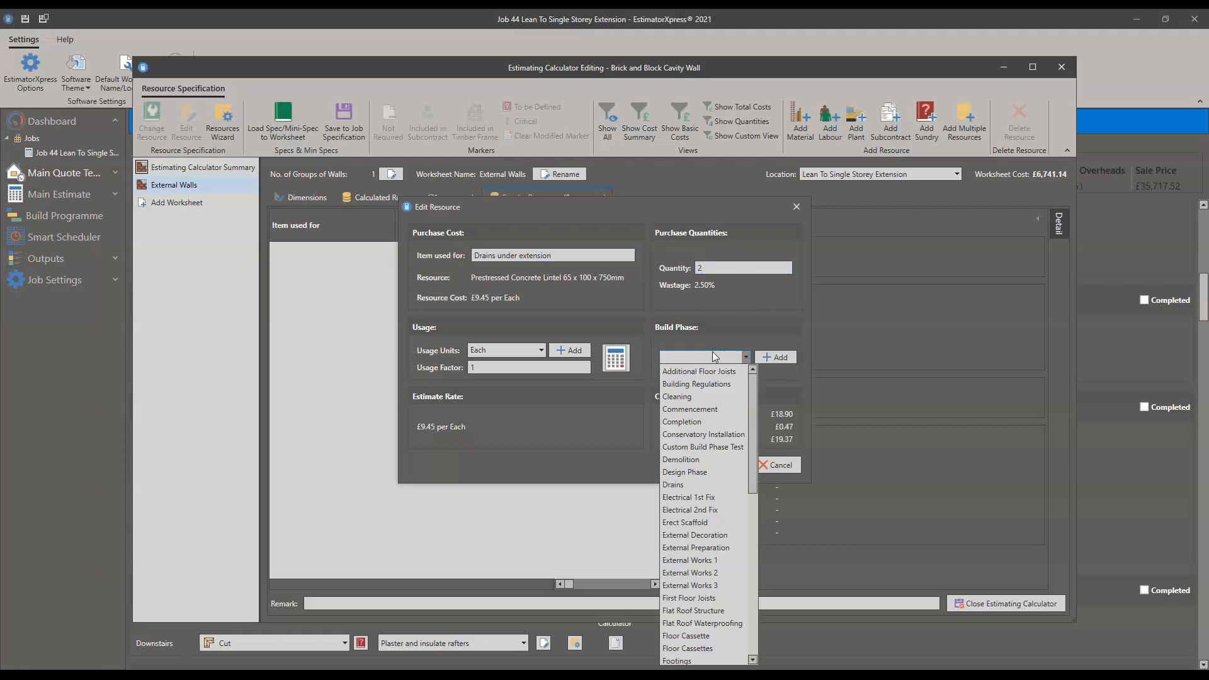
{"action": "left_click_drag", "start_coordinate": [756, 410], "coordinate": [757, 511]}
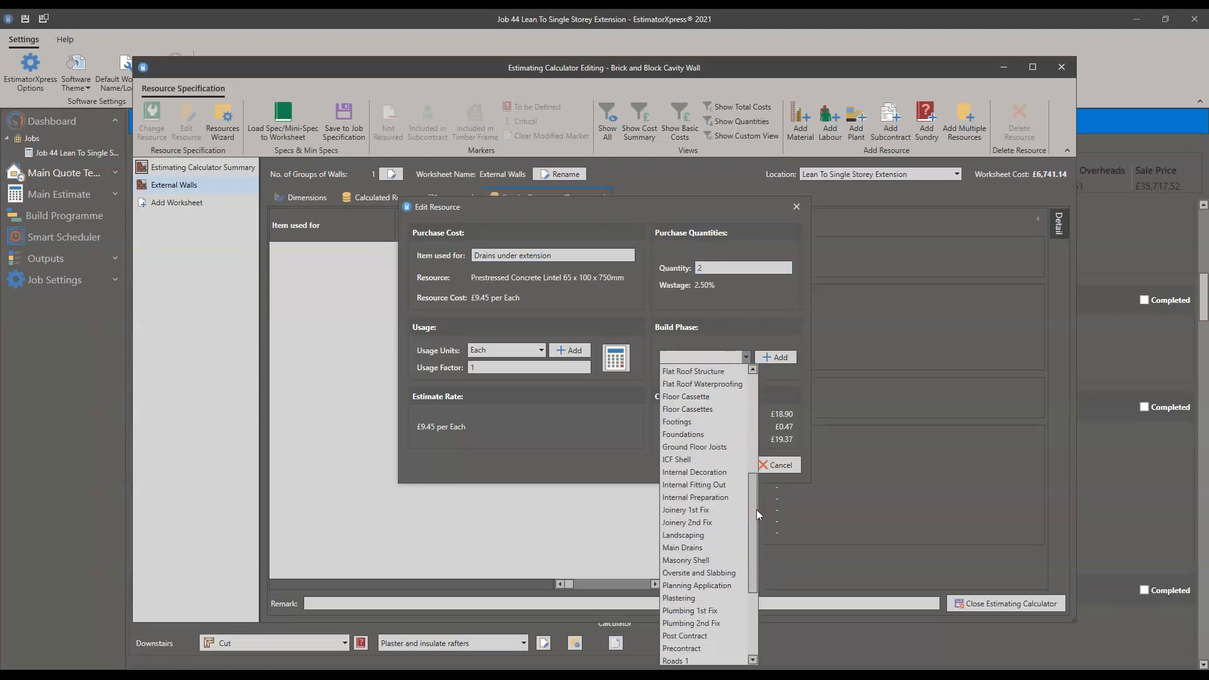
{"action": "left_click", "coordinate": [690, 422]}
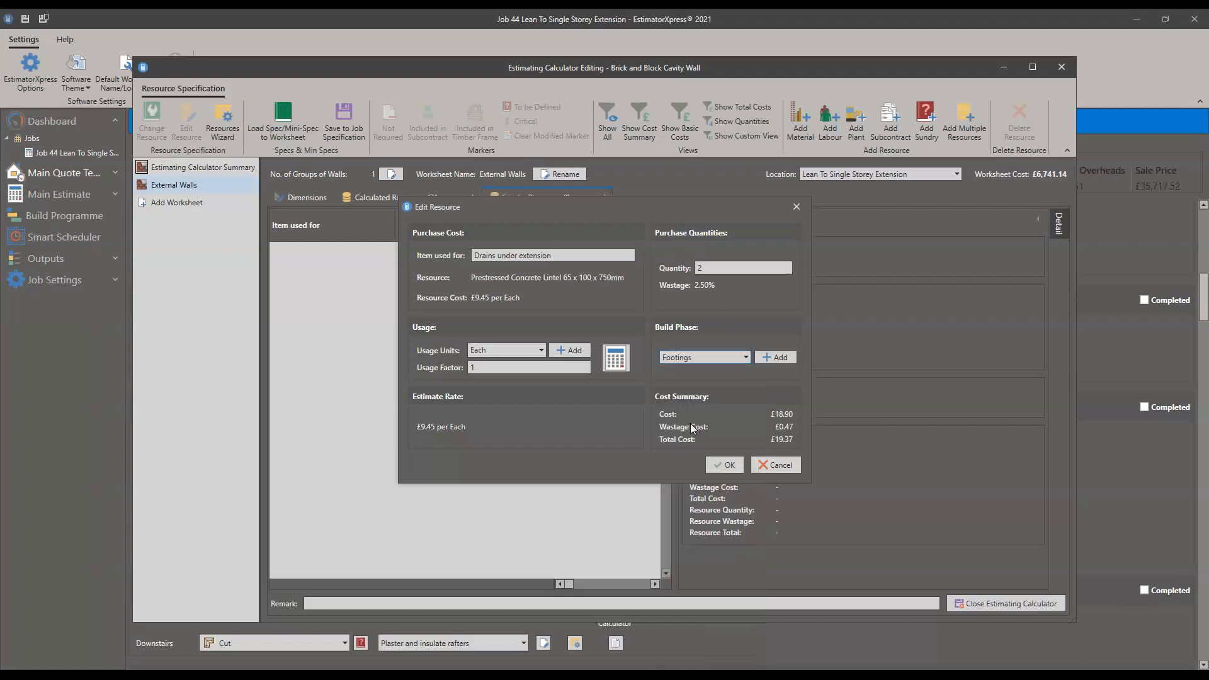
{"action": "left_click", "coordinate": [723, 464]}
{"action": "left_click", "coordinate": [982, 598]}
{"action": "left_click", "coordinate": [973, 607]}
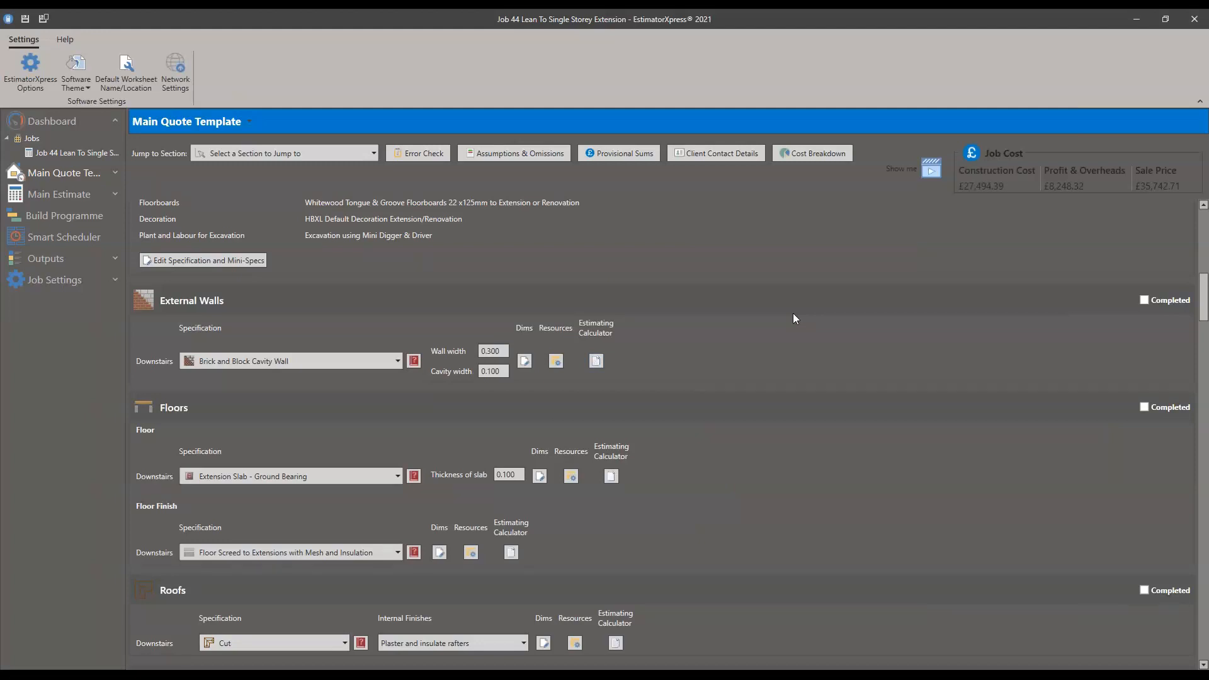
- Add the Services Installation estimating calculator to the template's Drainage and Services section
{"action": "left_click", "coordinate": [306, 152]}
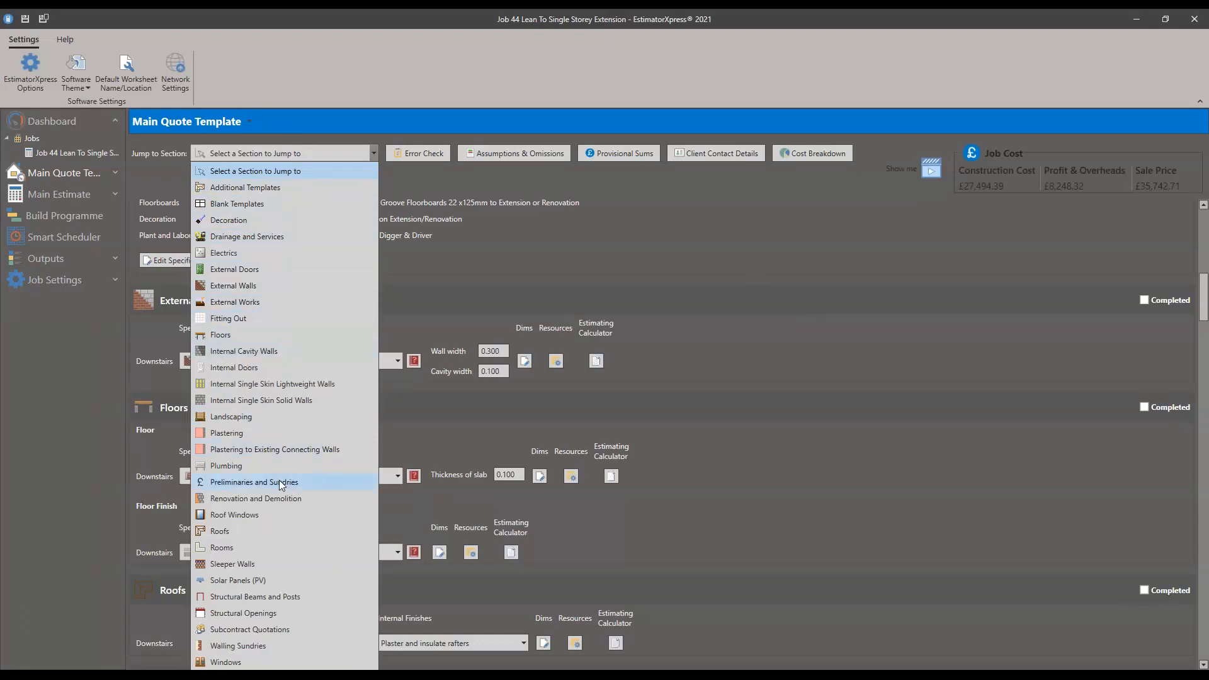
{"action": "left_click", "coordinate": [267, 231]}
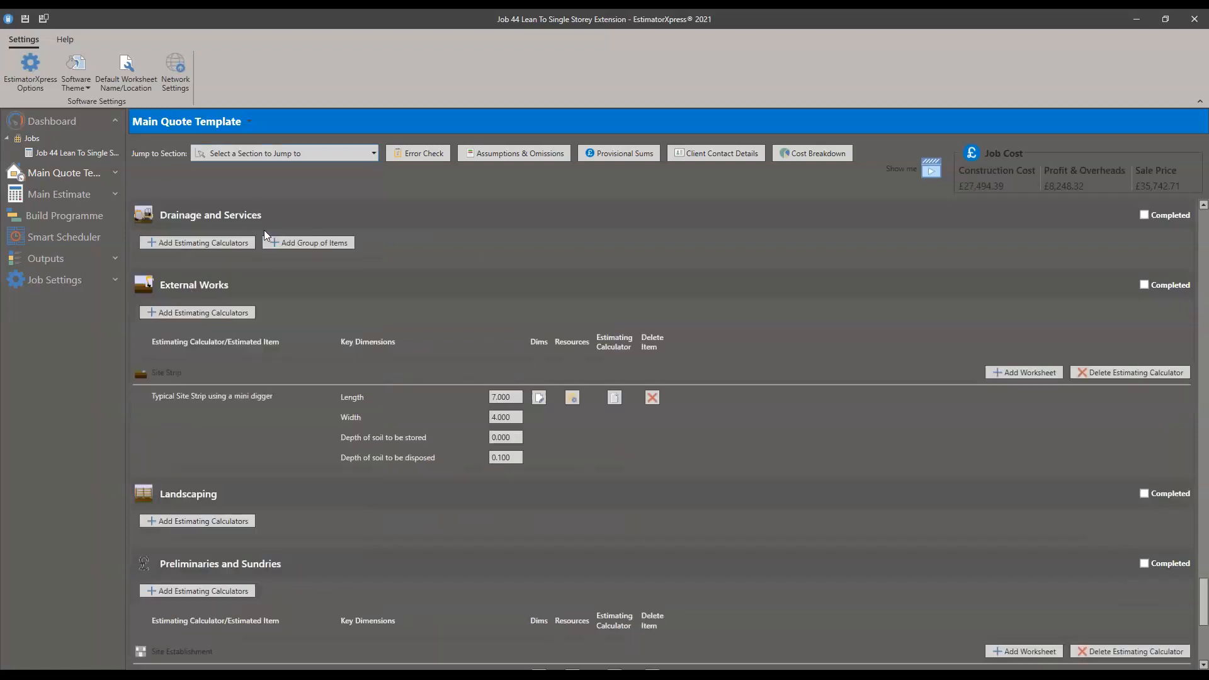
{"action": "left_click", "coordinate": [195, 244]}
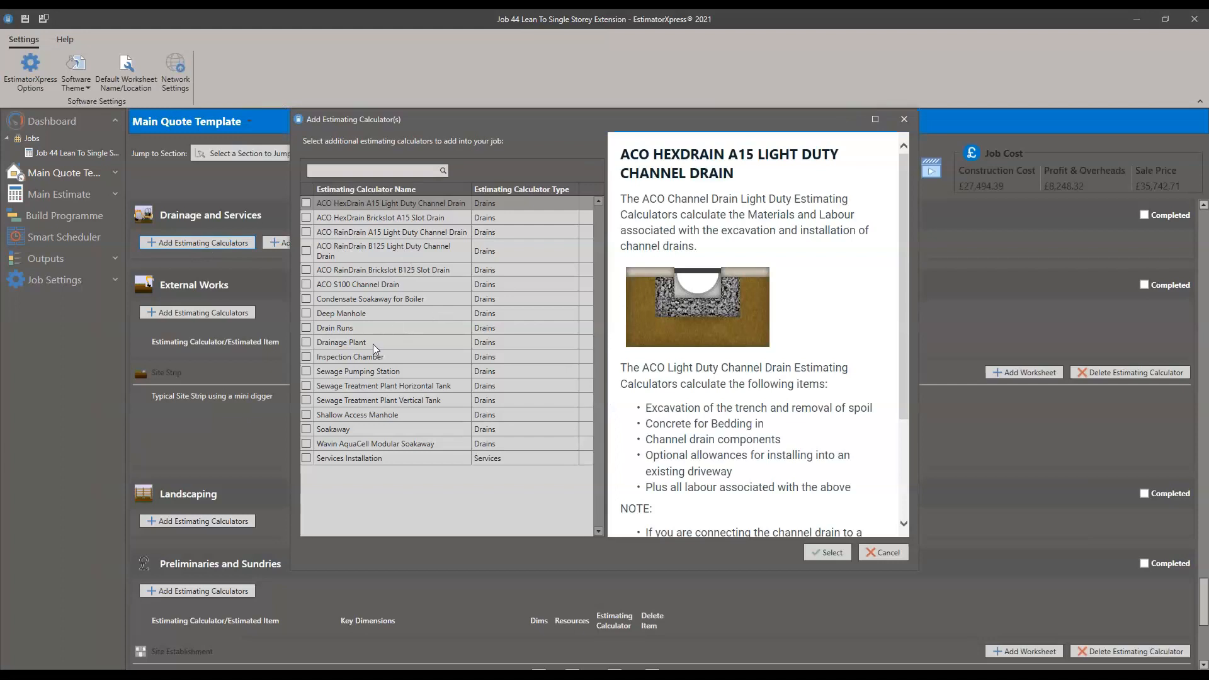
{"action": "left_click", "coordinate": [334, 458]}
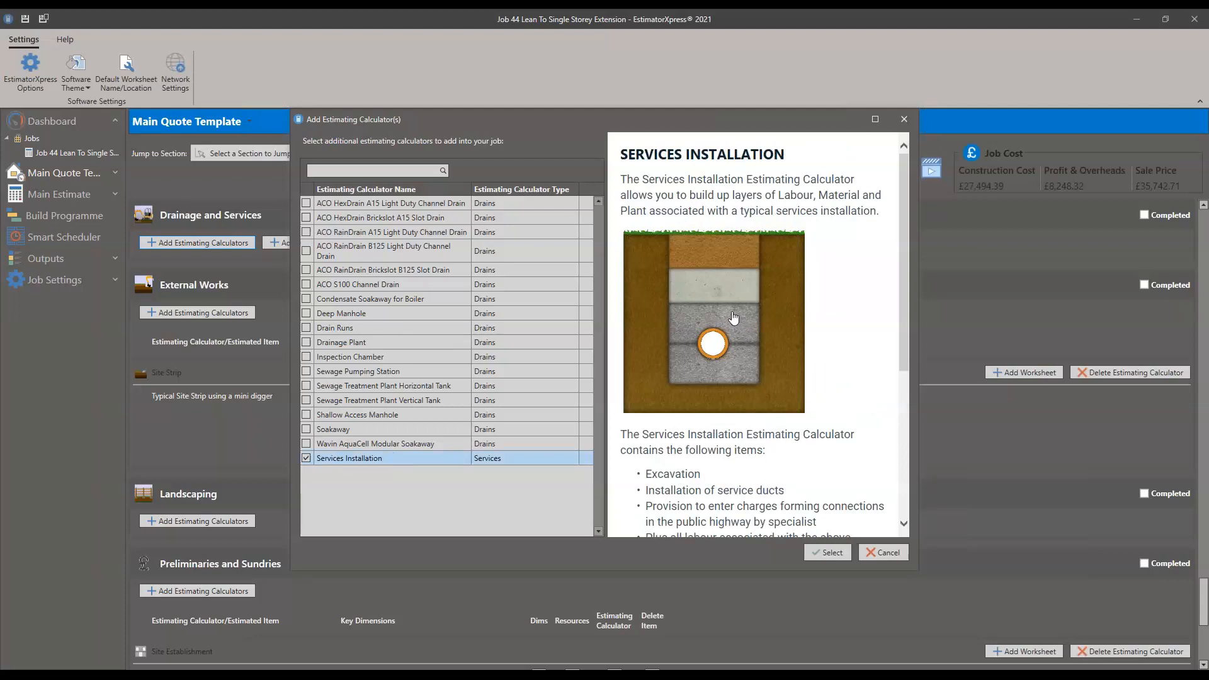
{"action": "scroll", "coordinate": [894, 332], "scroll_direction": "down", "scroll_amount": 4}
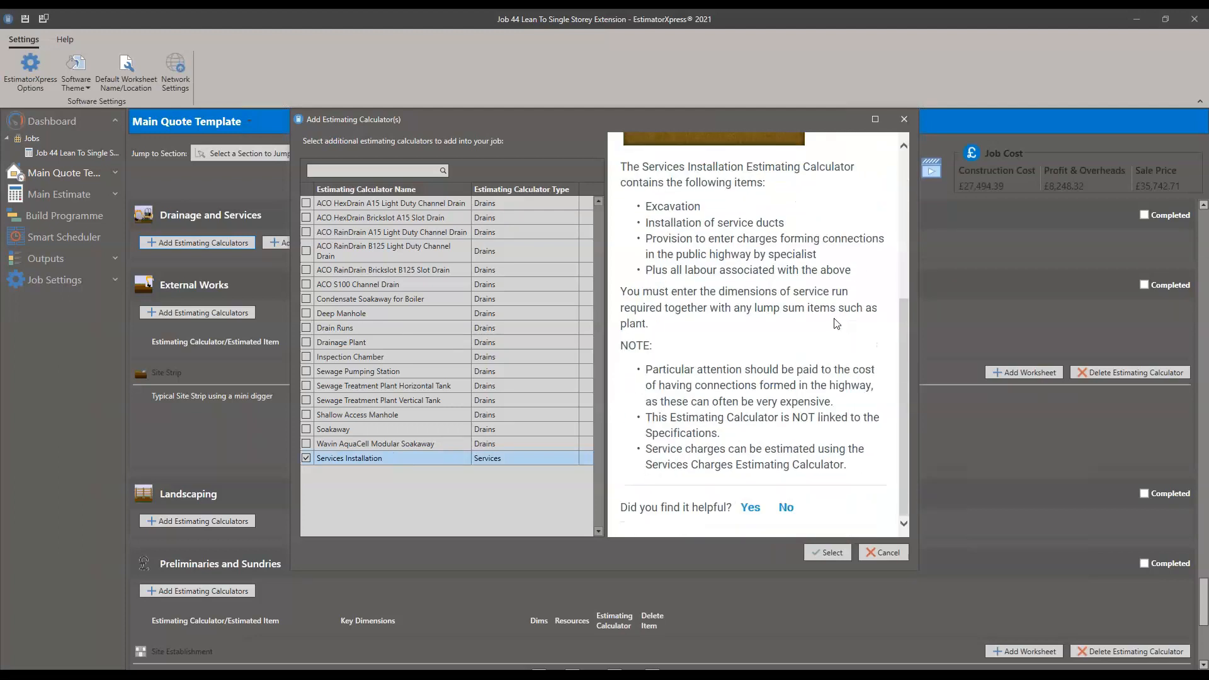
{"action": "left_click", "coordinate": [826, 553]}
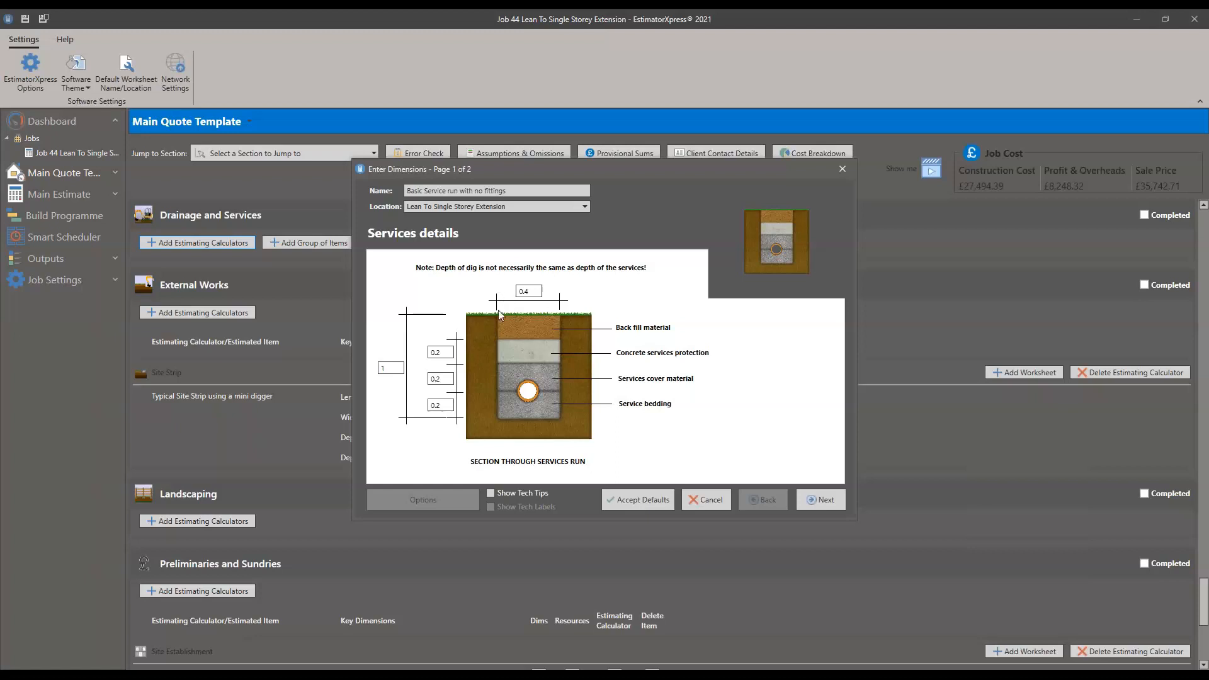
- Complete the basic service run's dimensions with the default 0.4 width, 1 depth, 10 length and 1.5 spoil bulking factor
{"action": "left_click_drag", "start_coordinate": [568, 175], "coordinate": [557, 173]}
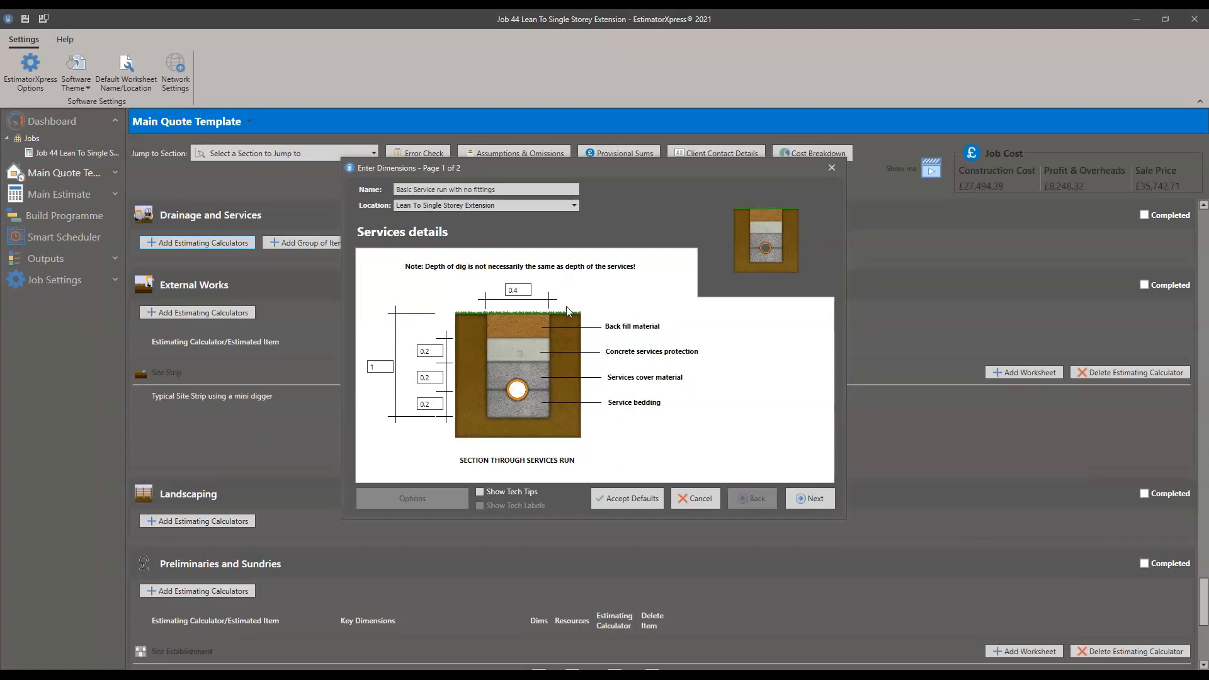
{"action": "left_click", "coordinate": [807, 500]}
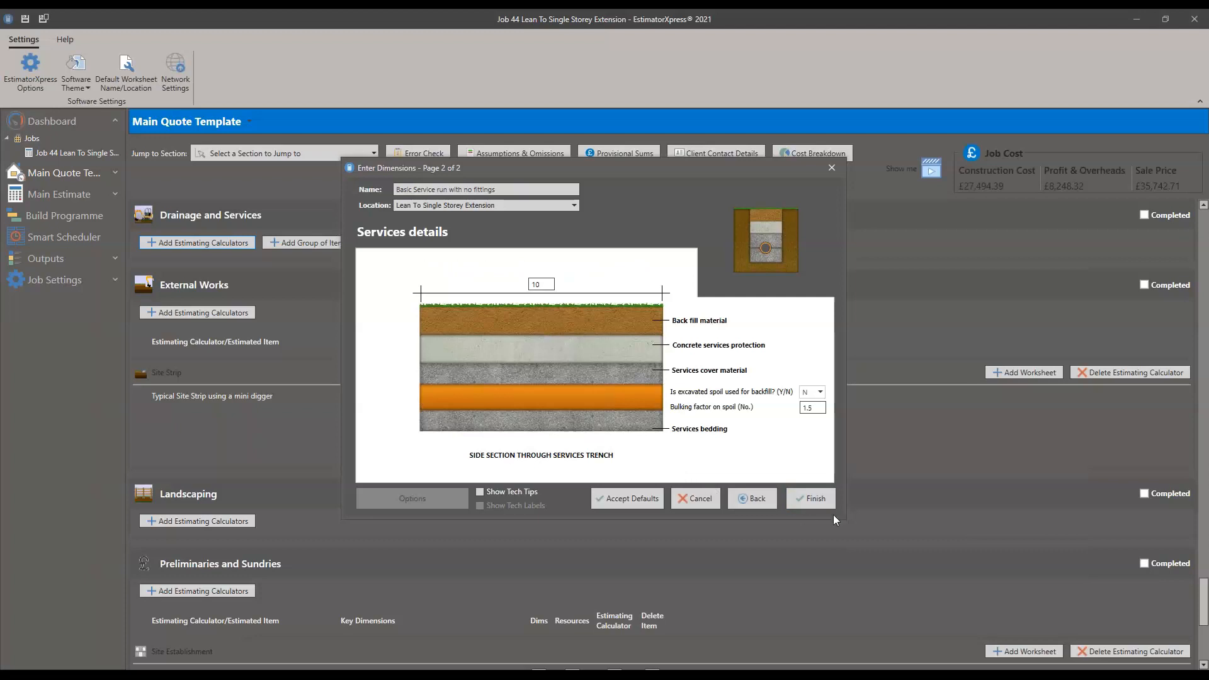
{"action": "left_click", "coordinate": [822, 495]}
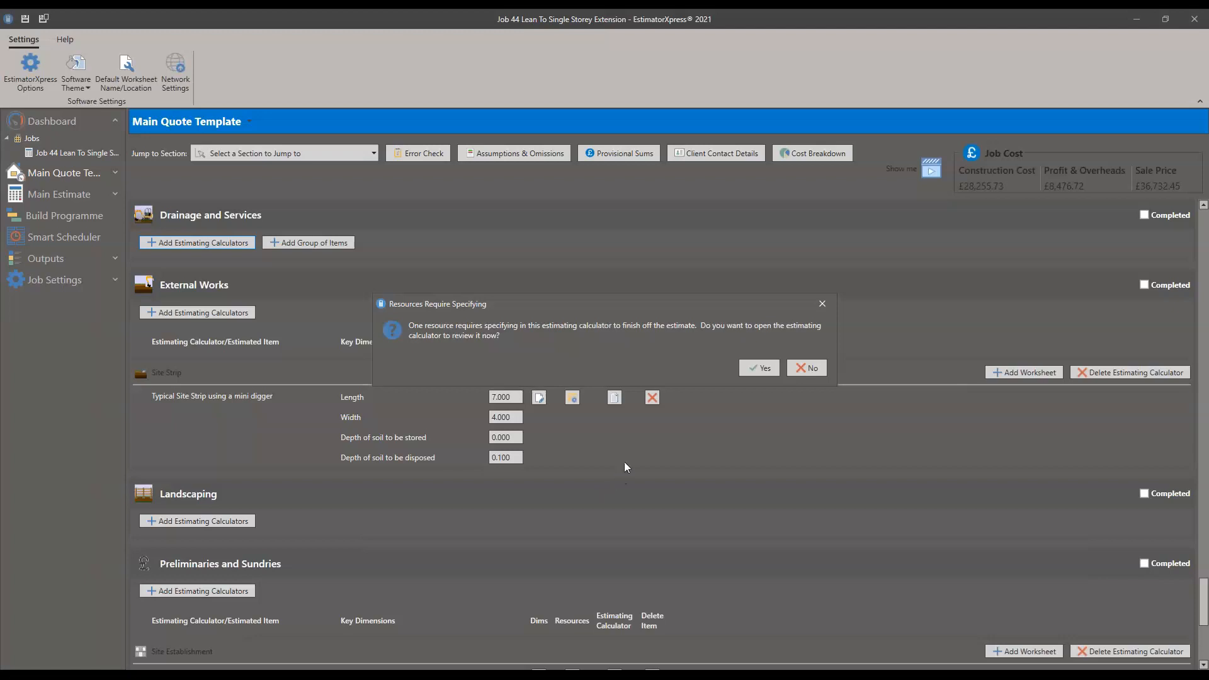
- Review the Services Installation resource that needs specifying, the service conduit, and close the estimating calculator
{"action": "left_click", "coordinate": [757, 369]}
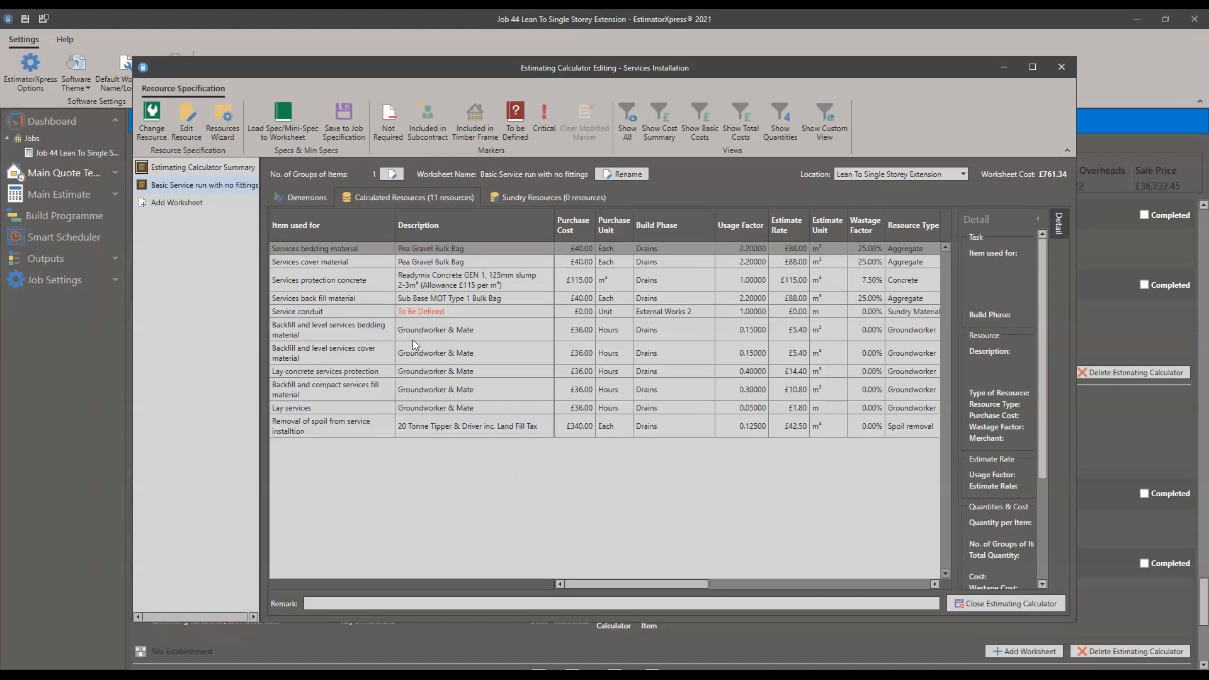
{"action": "left_click", "coordinate": [430, 316]}
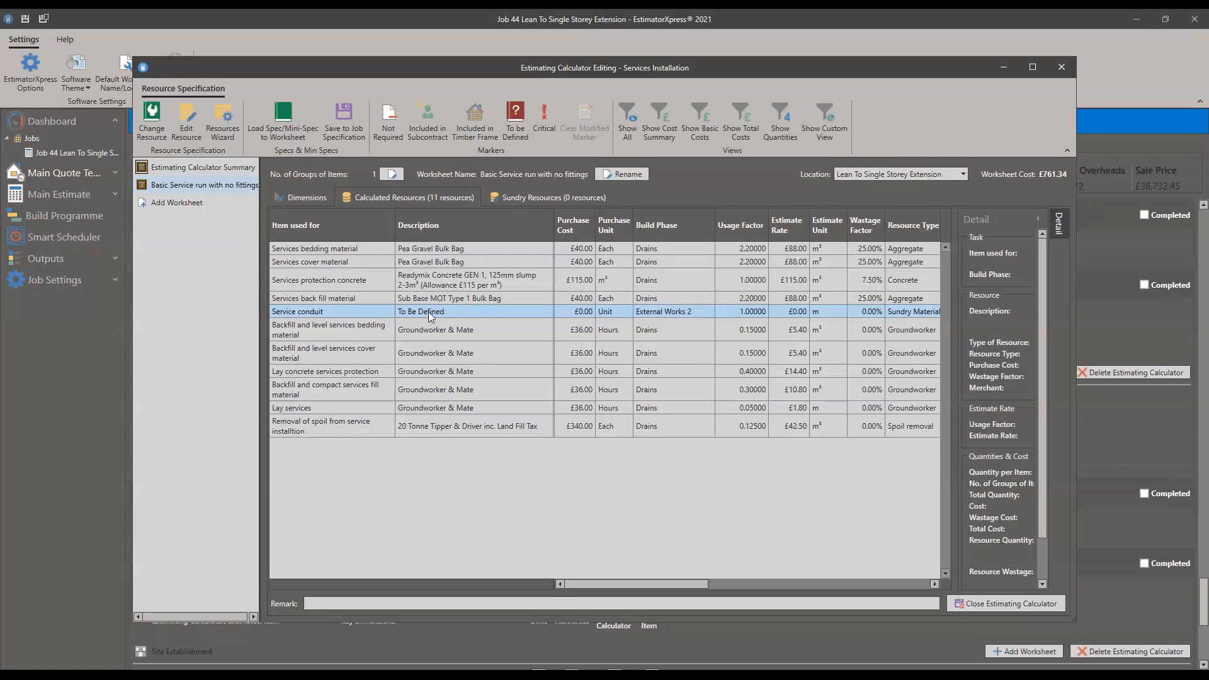
{"action": "left_click", "coordinate": [982, 603]}
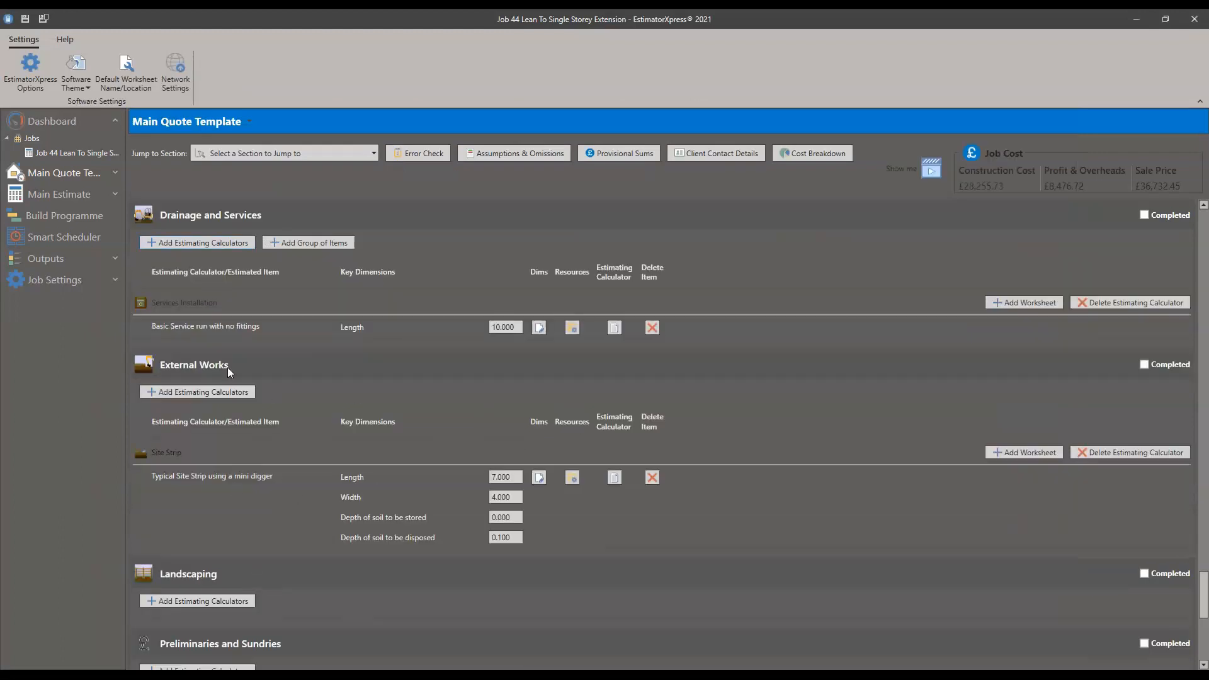
- Add the Drainage Plant estimating calculator to the template's Drainage and Services section
{"action": "scroll", "coordinate": [222, 243], "scroll_direction": "up", "scroll_amount": 1}
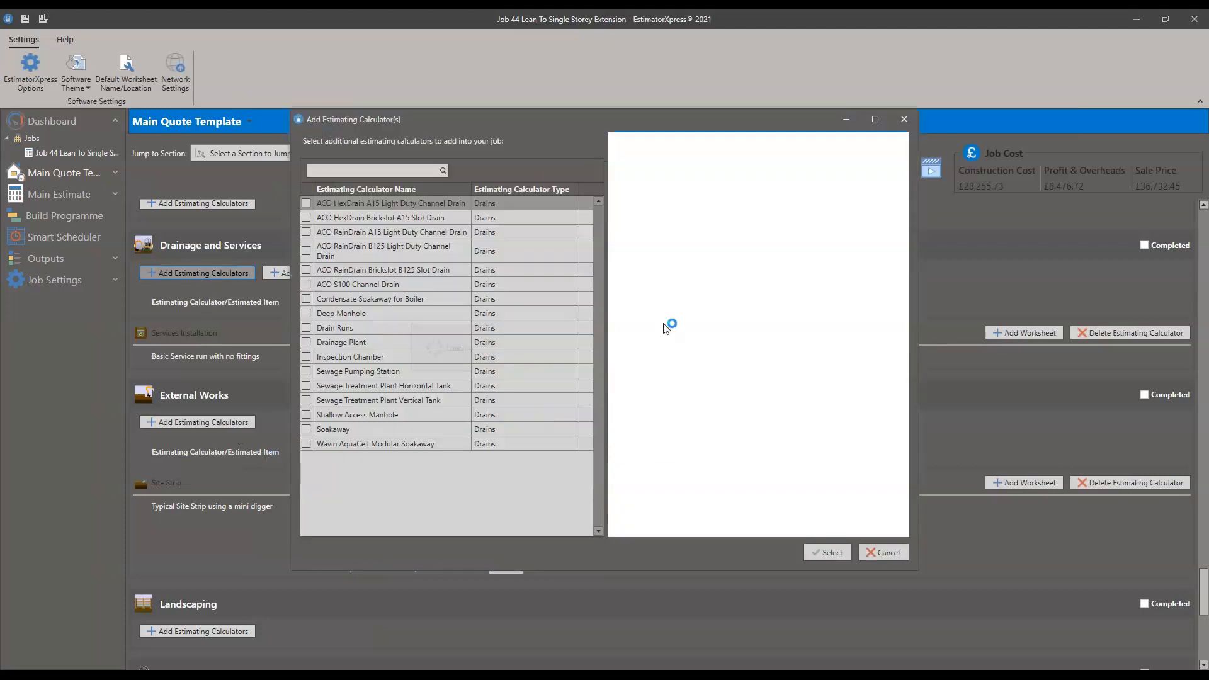
{"action": "left_click", "coordinate": [352, 343]}
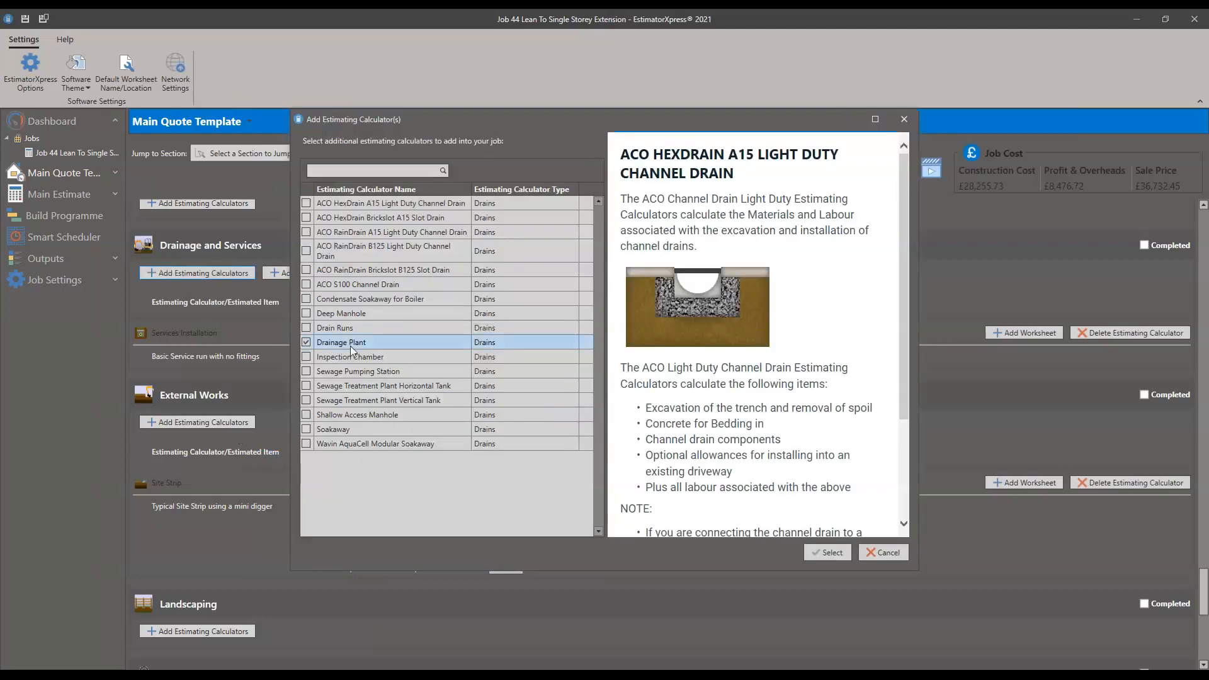
{"action": "scroll", "coordinate": [787, 494], "scroll_direction": "down", "scroll_amount": 5}
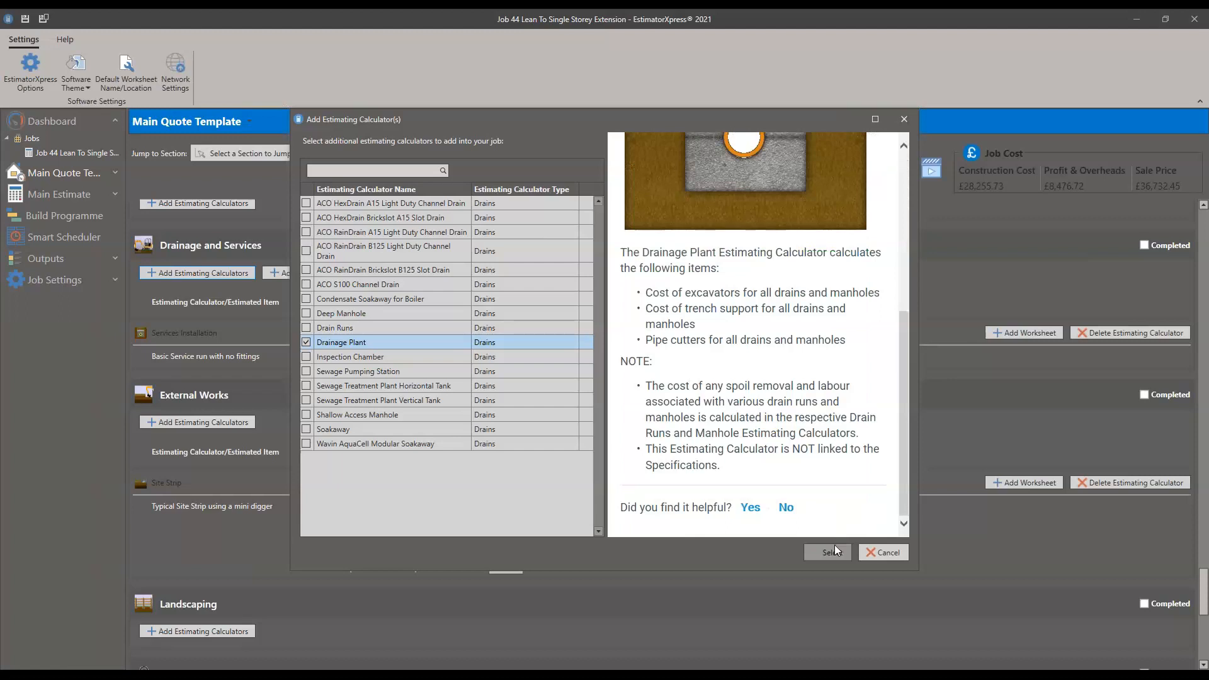
{"action": "left_click", "coordinate": [828, 553]}
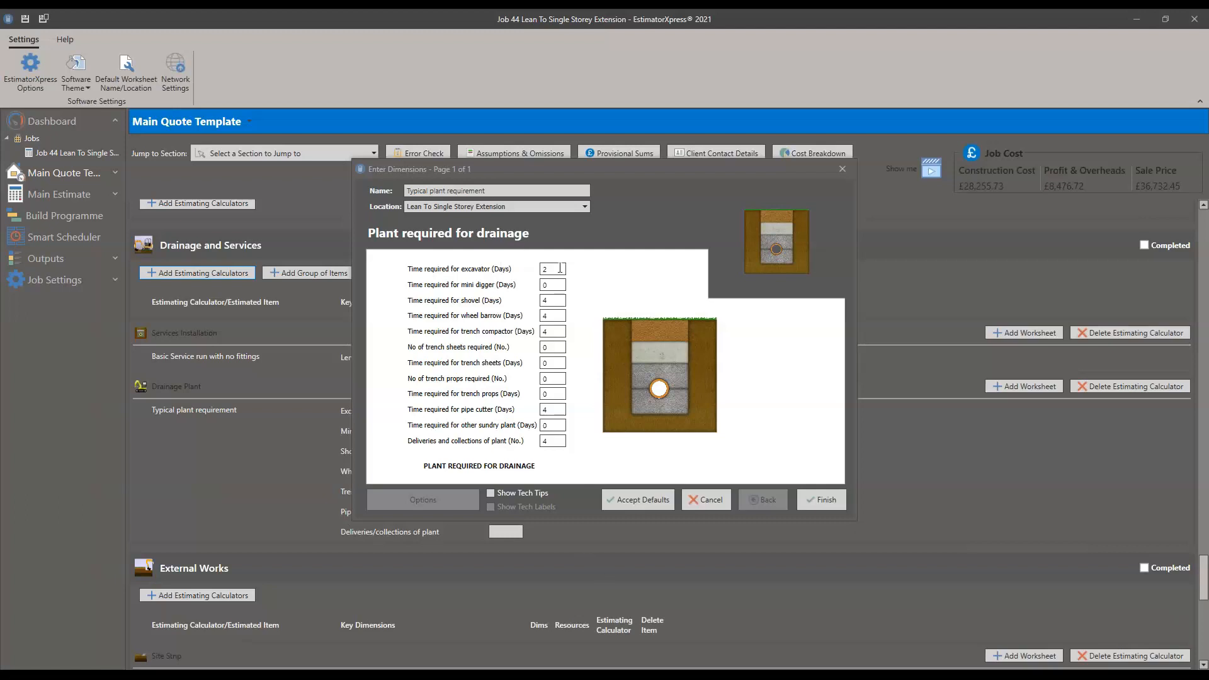
- Set the drainage plant's pipe cutter time to 0 days and its deliveries and collections to 4, and finish the dimensions
{"action": "left_click", "coordinate": [549, 300]}
{"action": "left_click", "coordinate": [552, 411]}
{"action": "type", "text": "0"}
{"action": "key", "text": "Tab"}
{"action": "key", "text": "Tab"}
{"action": "type", "text": "4"}
{"action": "left_click", "coordinate": [812, 502]}
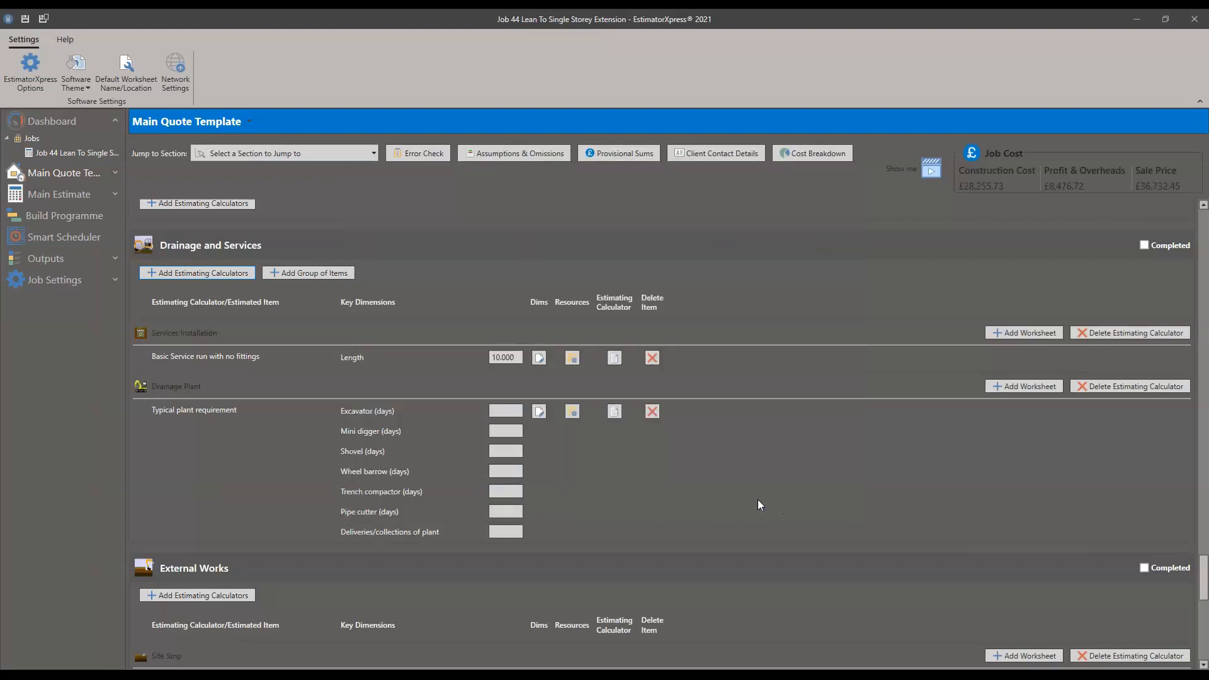